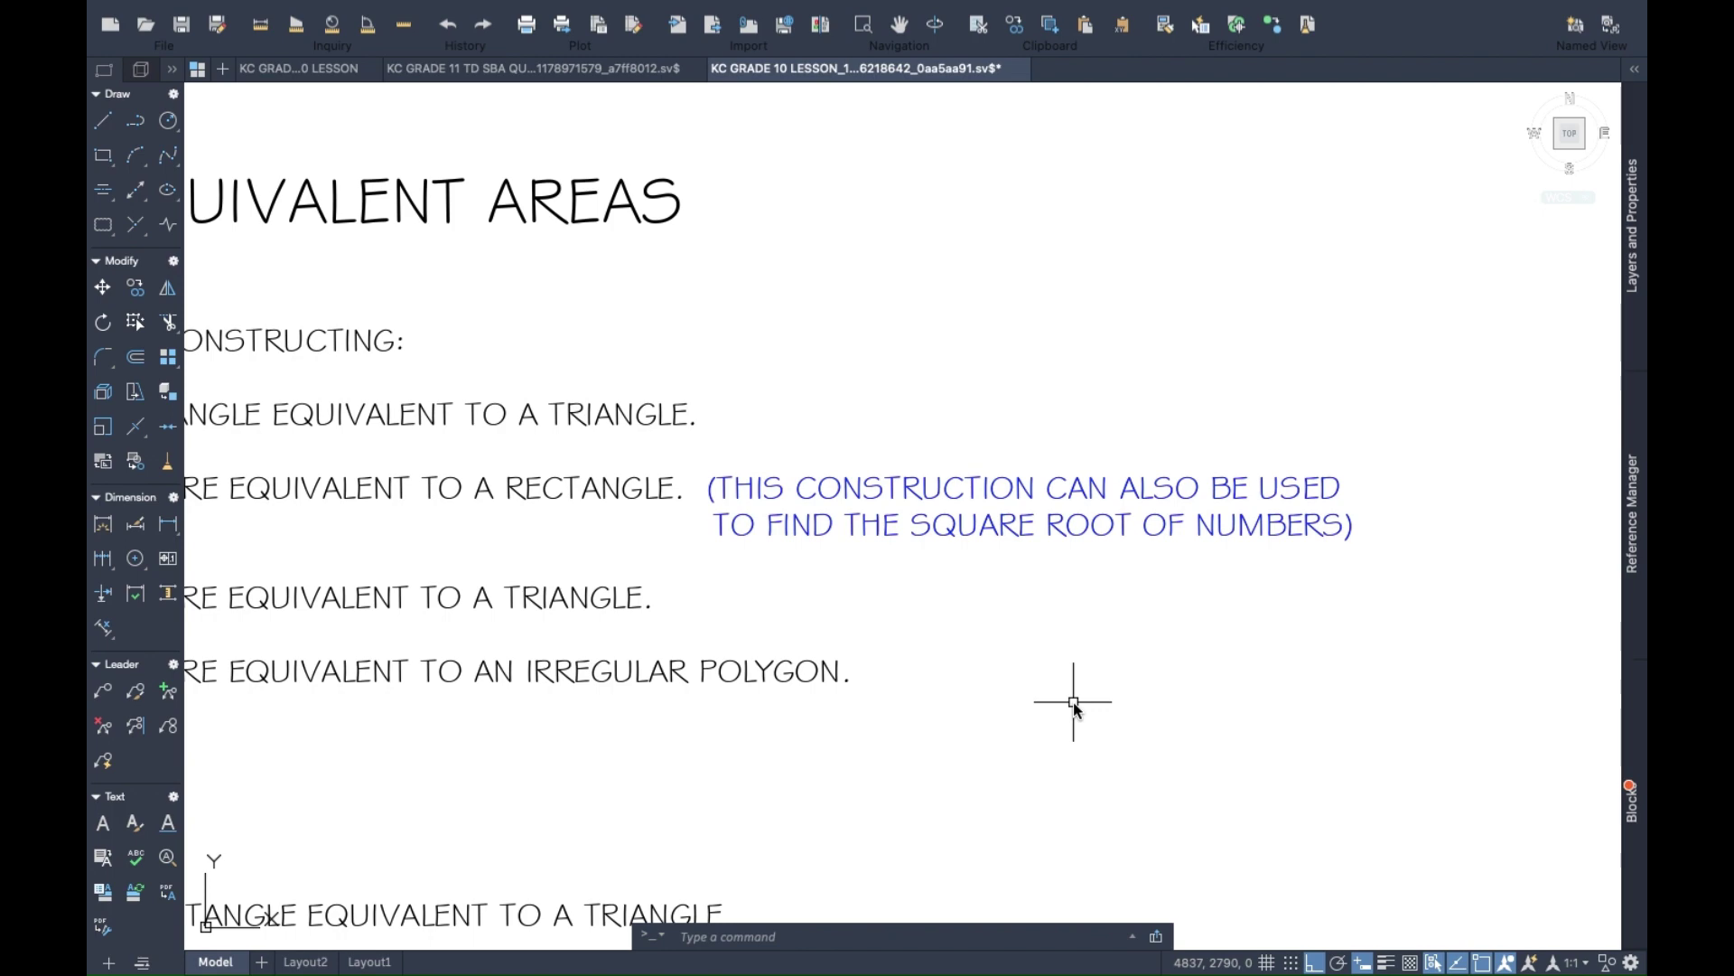
Scroll down to exercise 1, 'A Rectangle Equivalent to a Triangle', showing triangle ABC.
scroll(949, 758, "left", 10)
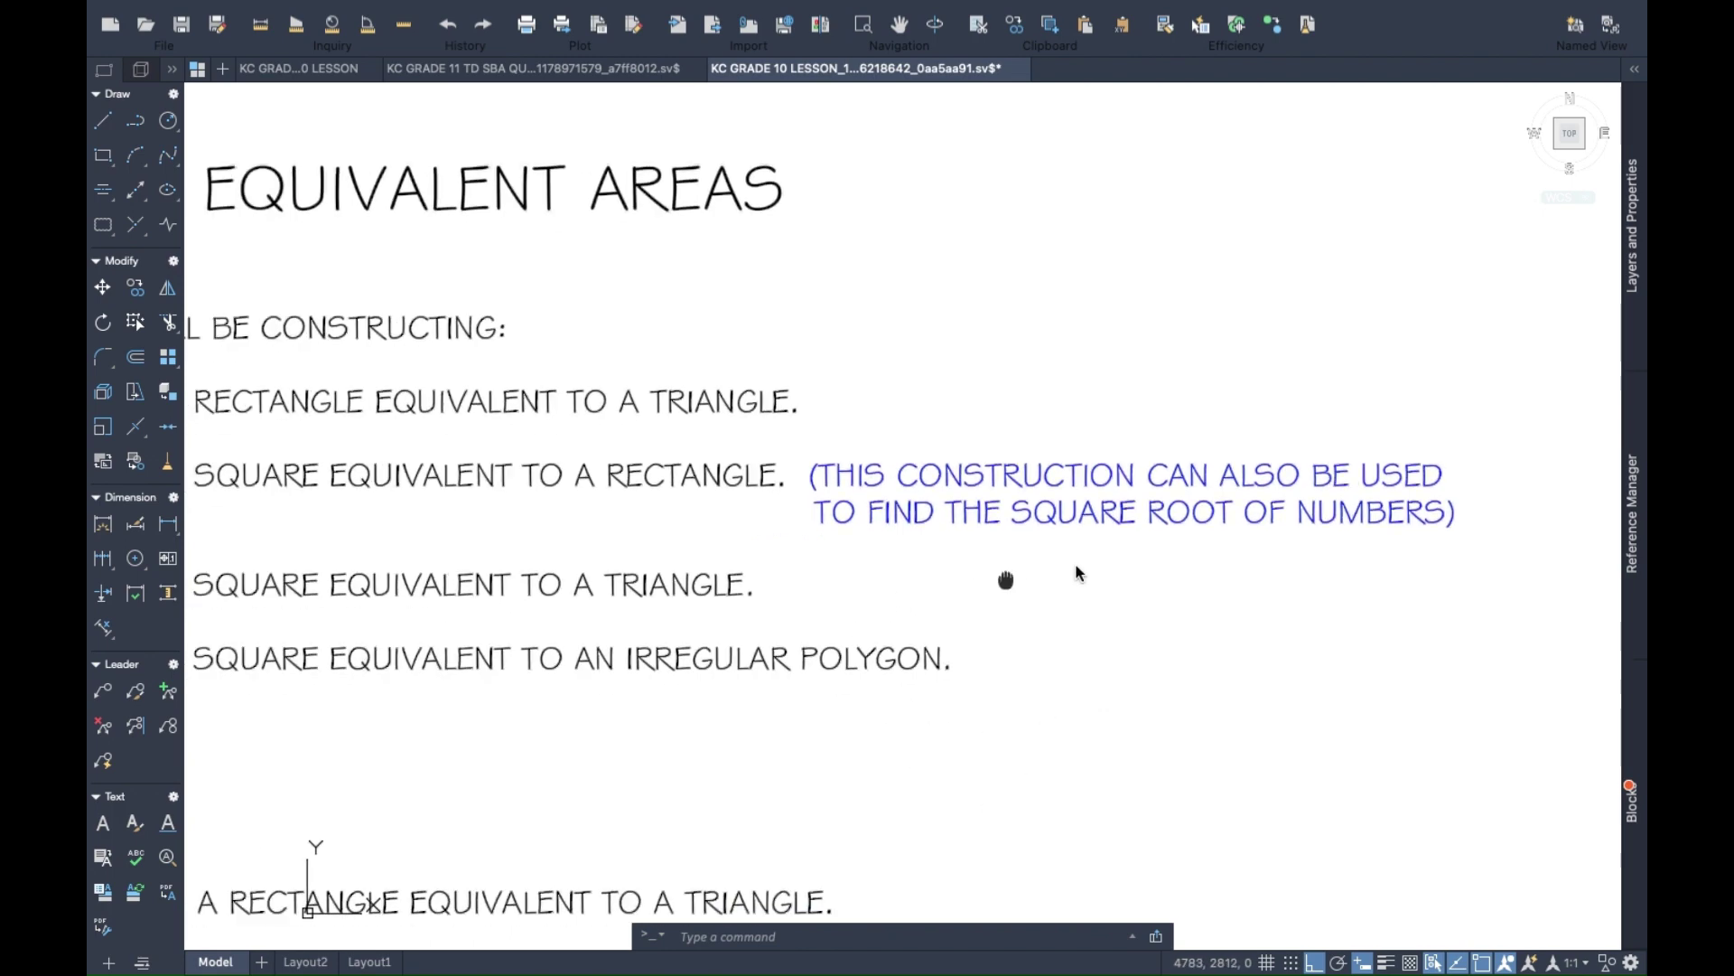
scroll(1075, 569, "down", 5)
scroll(1142, 524, "down", 1)
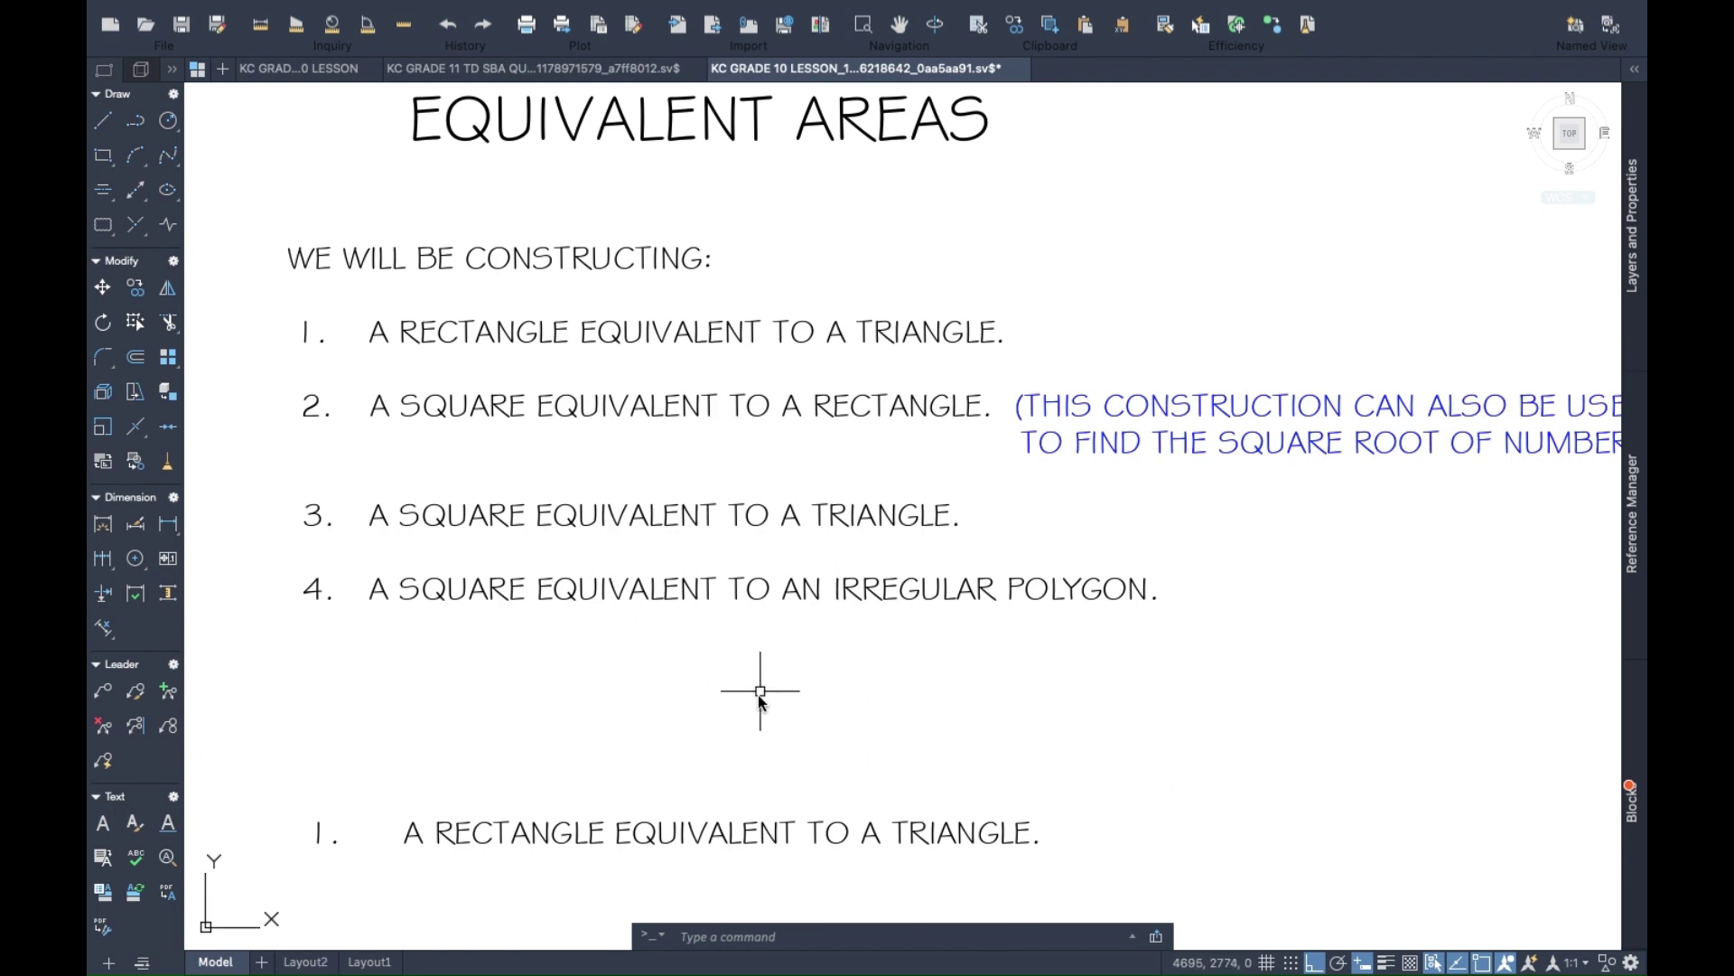
scroll(759, 697, "down", 5)
scroll(838, 670, "down", 3)
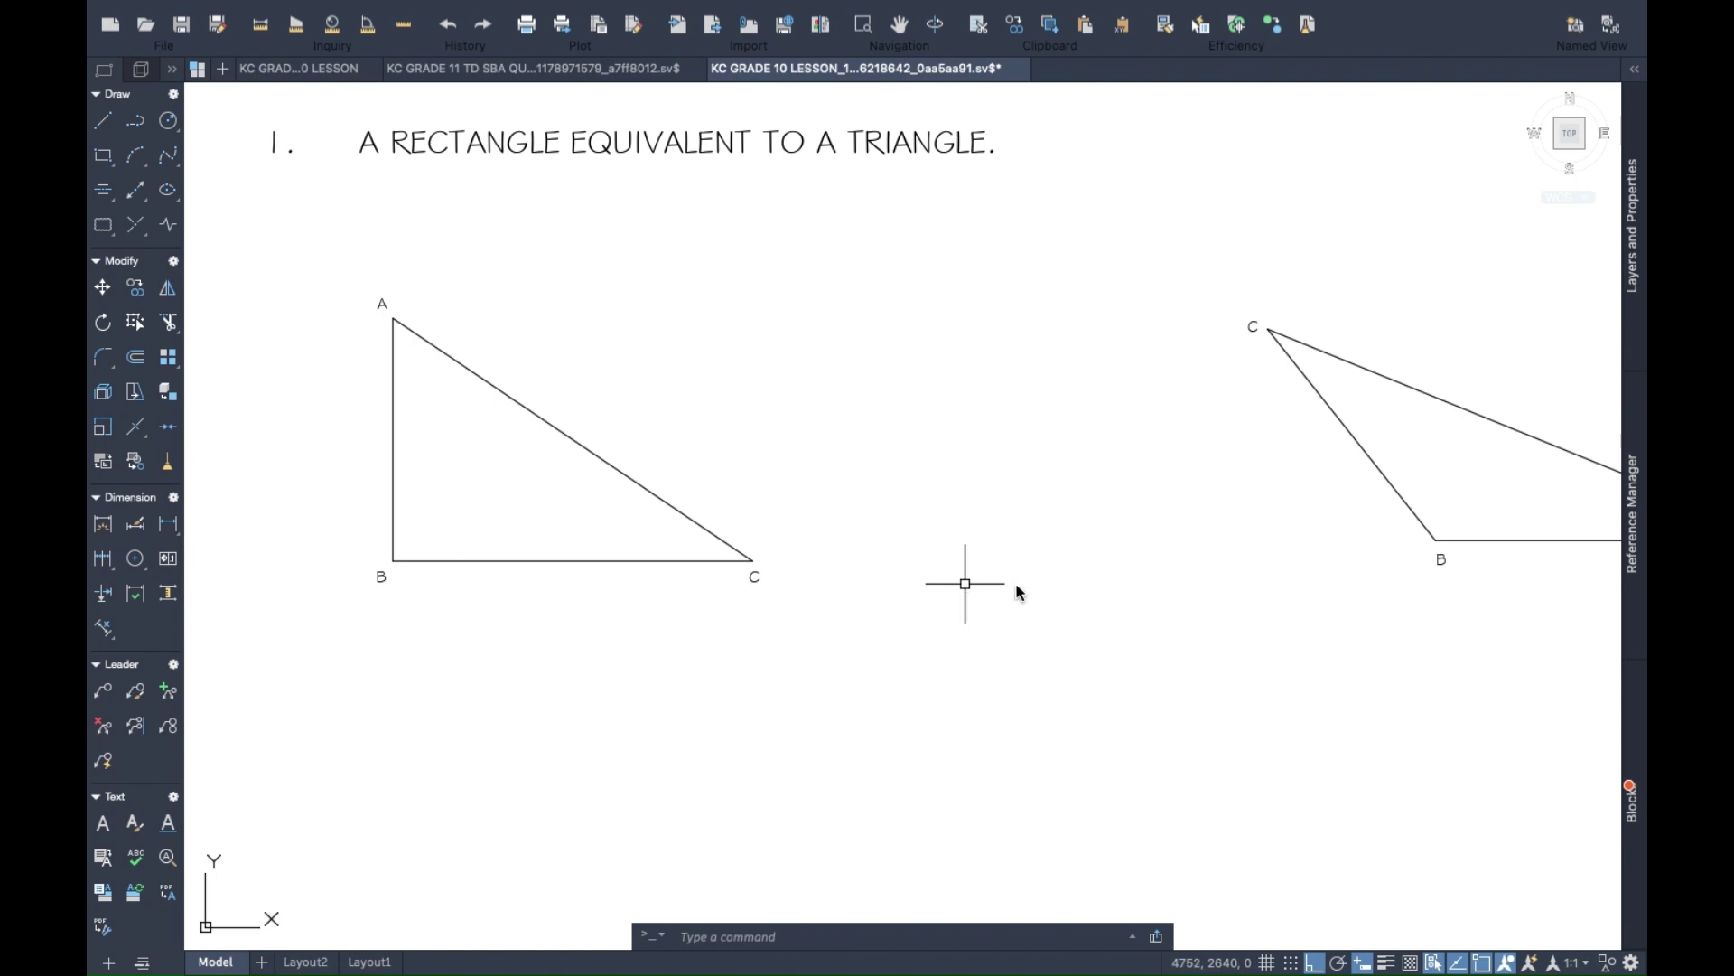
mouse_move(1072, 580)
left_mouse_down()
mouse_move(979, 581)
mouse_move(903, 548)
left_mouse_up()
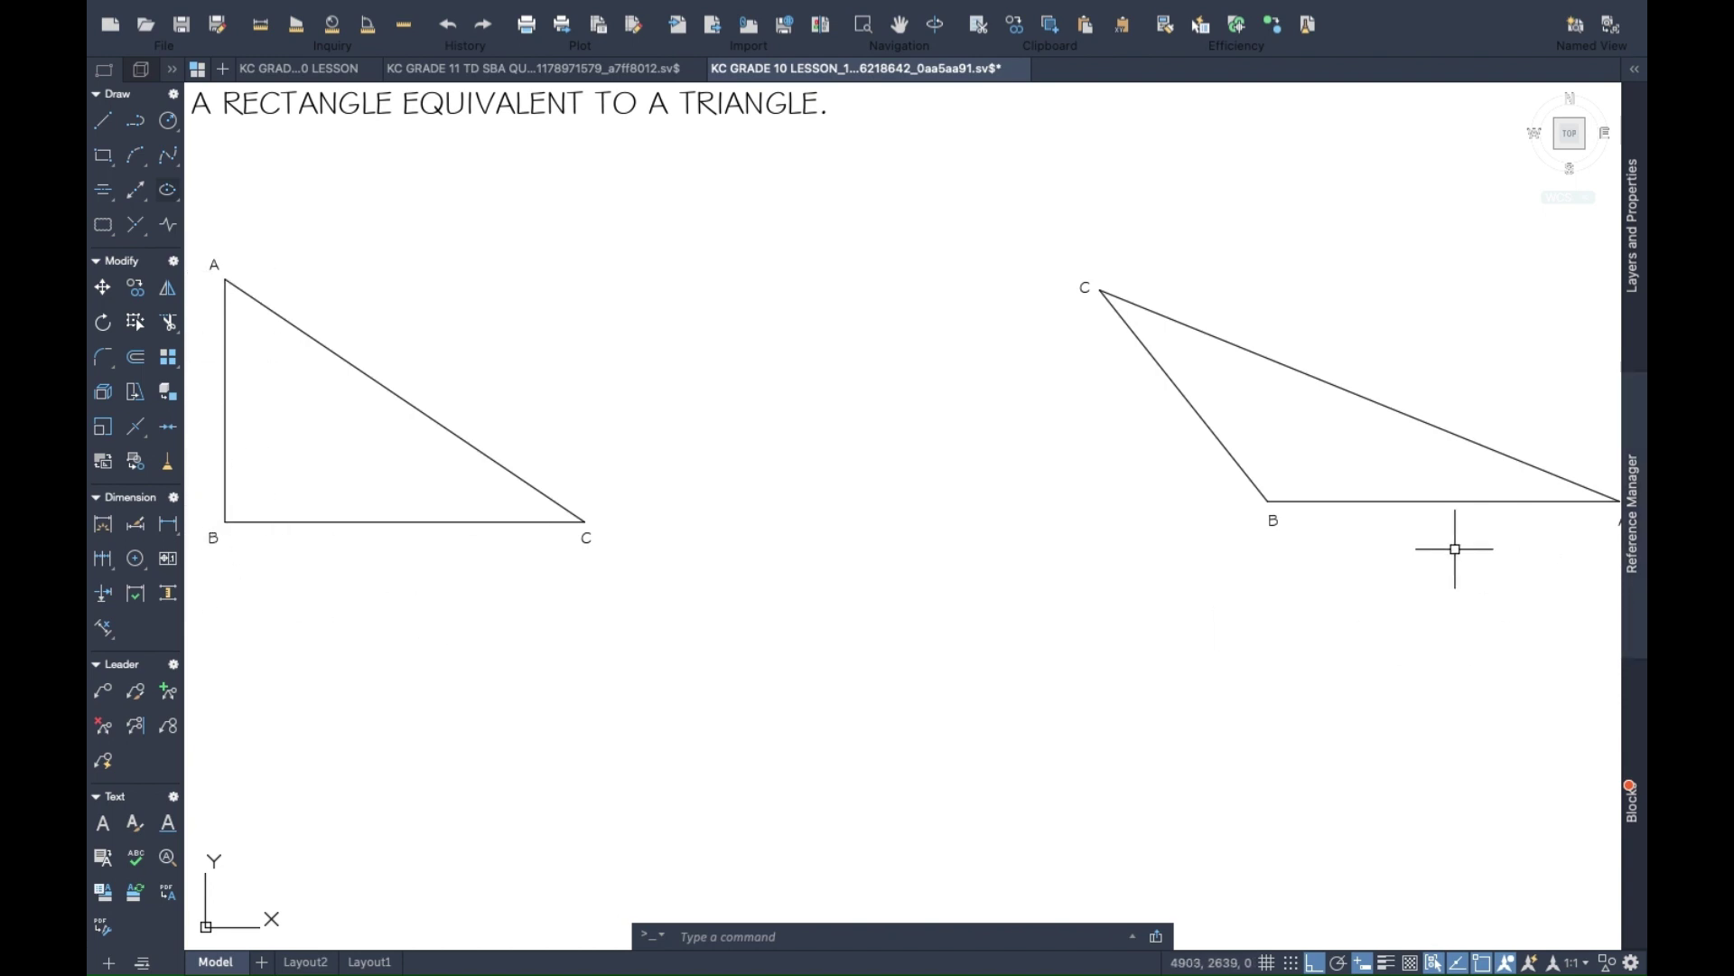
left_click_drag(1455, 542, 1328, 549)
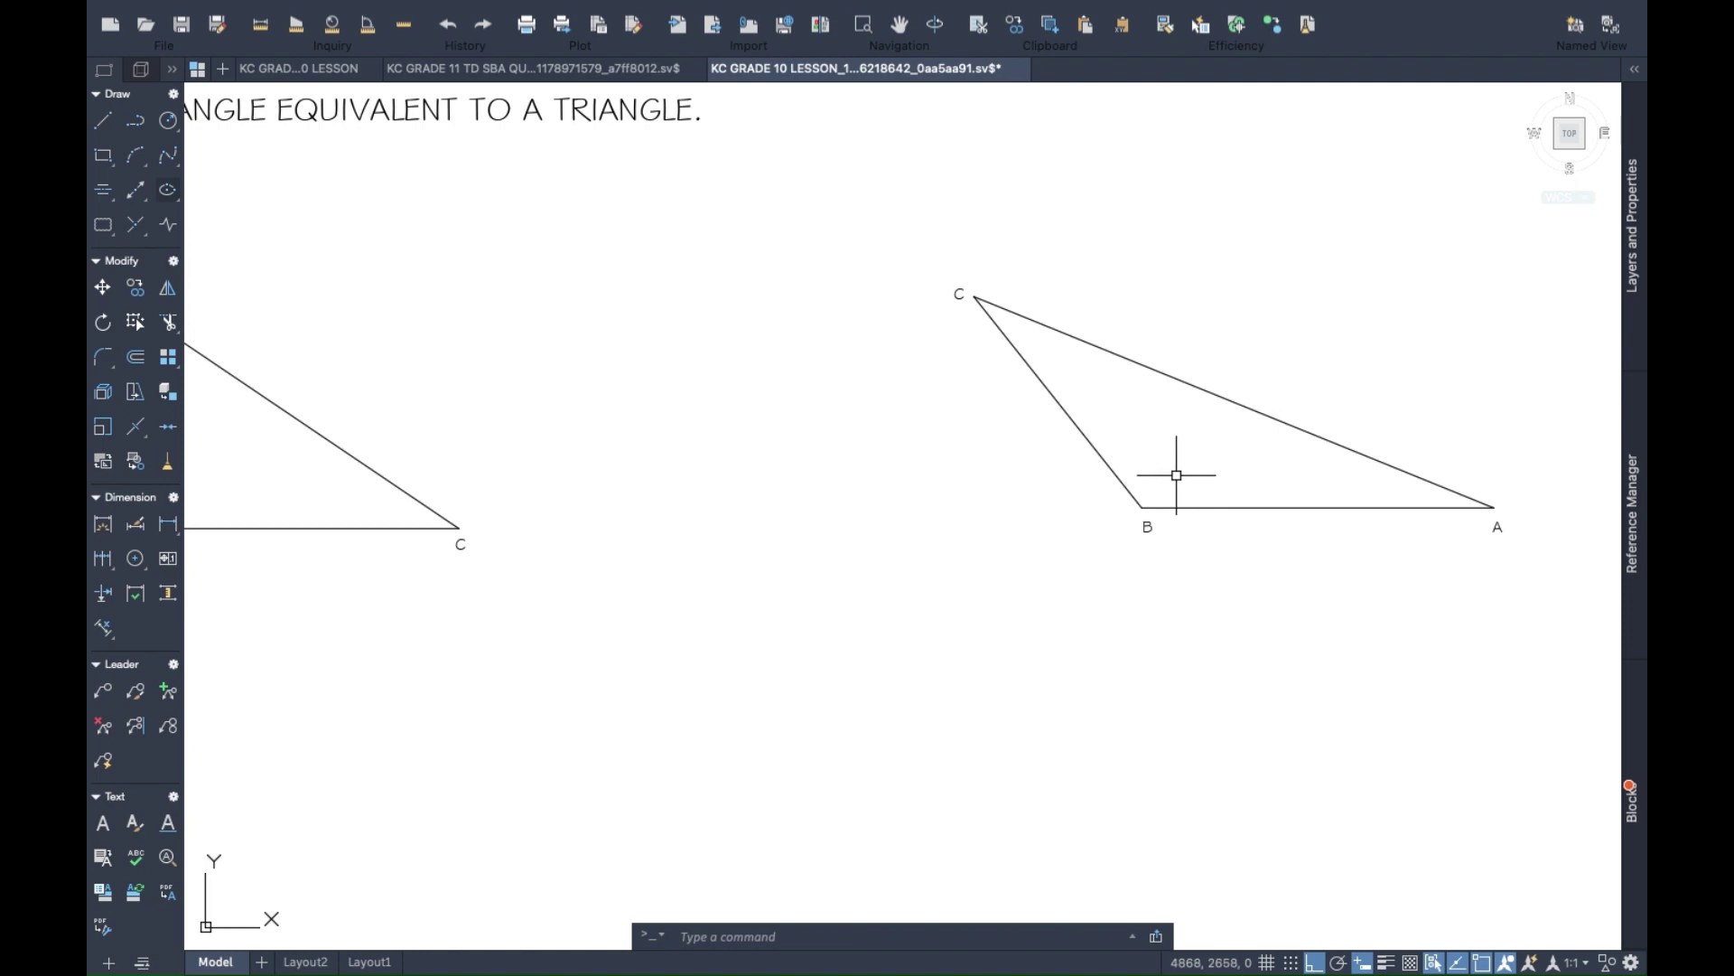
left_click_drag(649, 479, 943, 486)
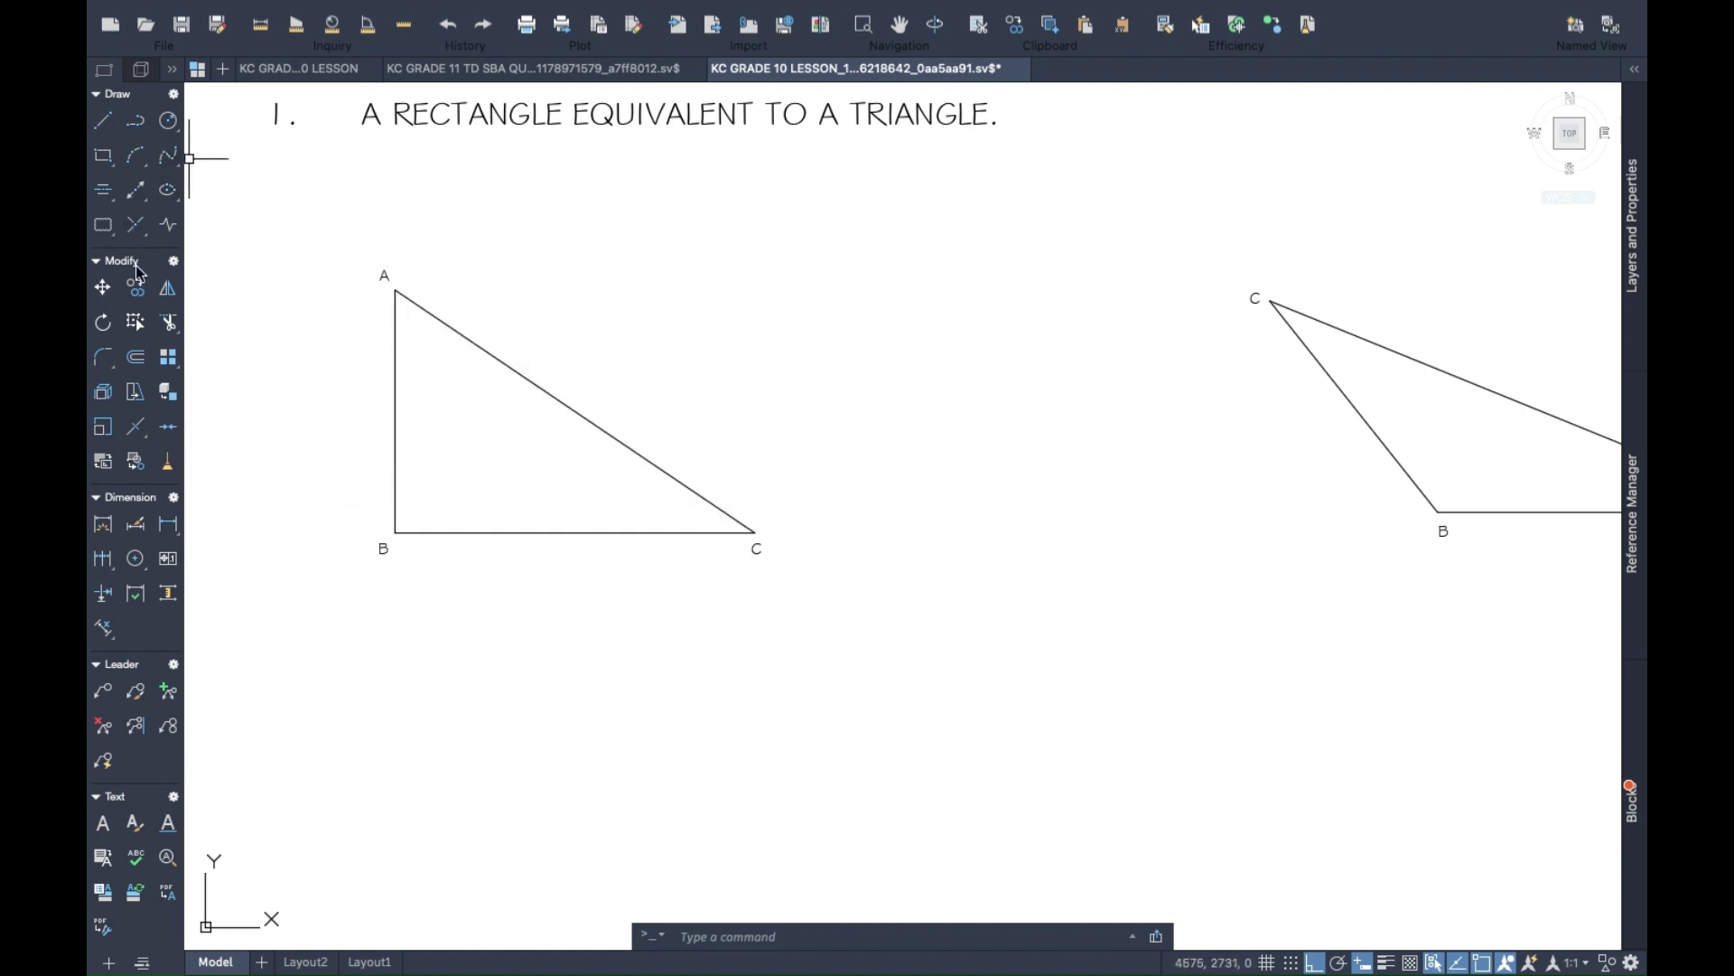
Draw a 105-unit horizontal line to the right from the midpoint of AB.
left_click(104, 123)
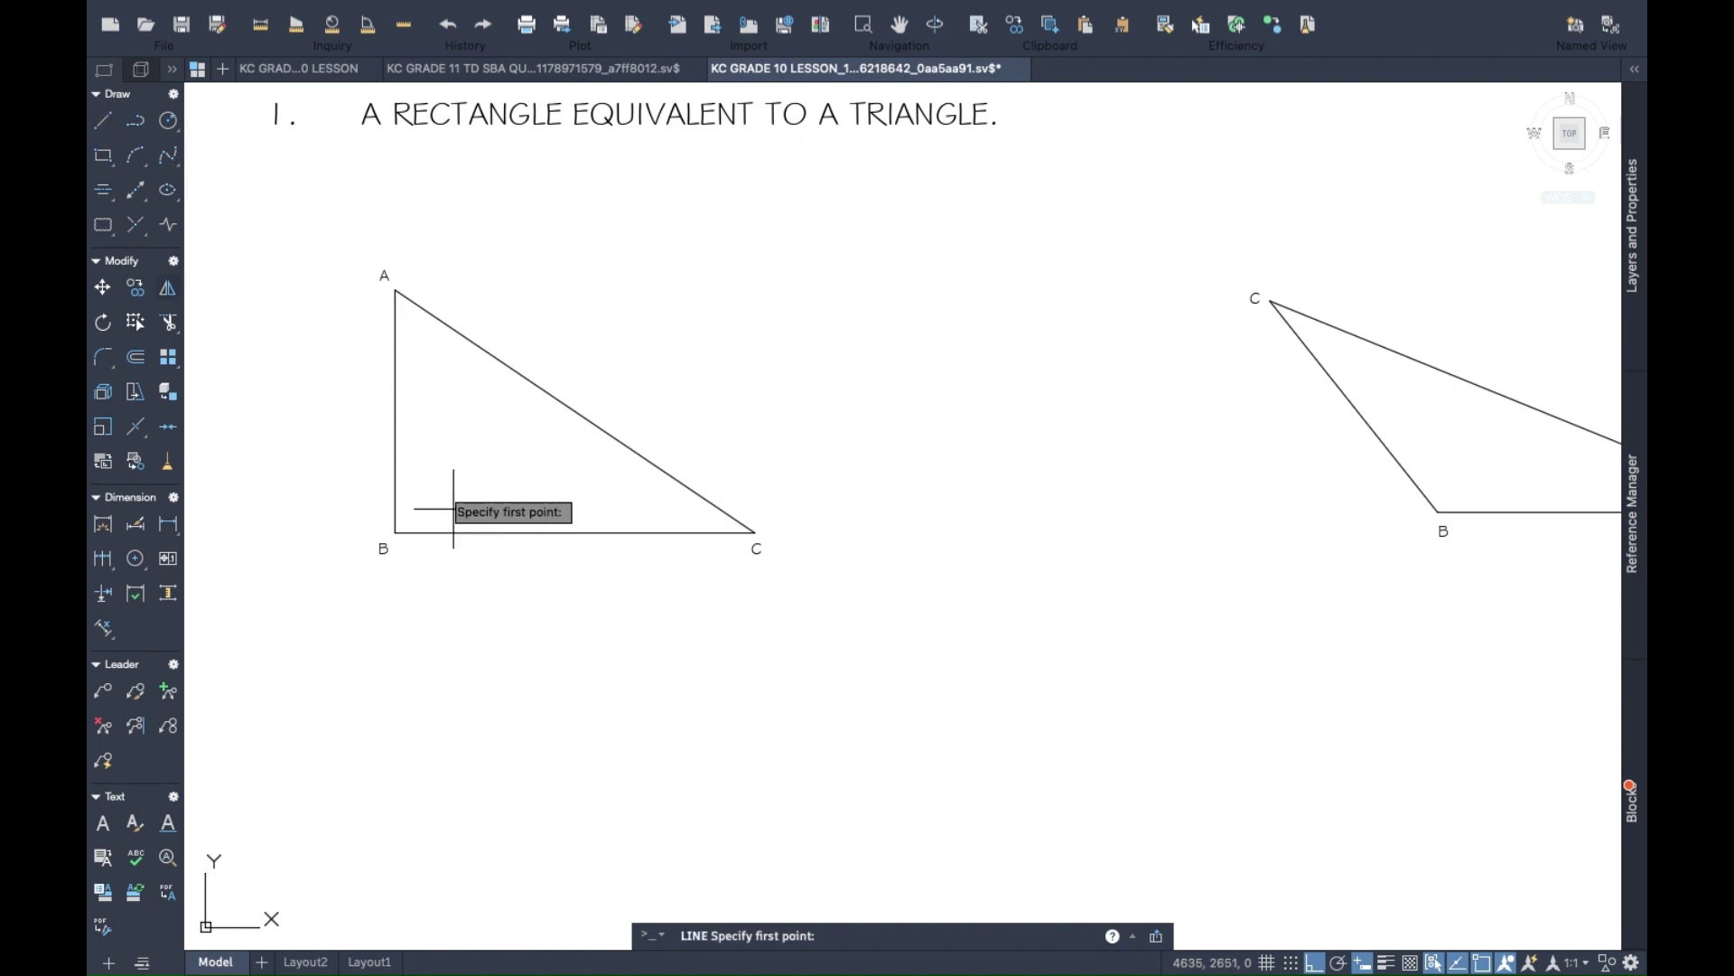
left_click(396, 411)
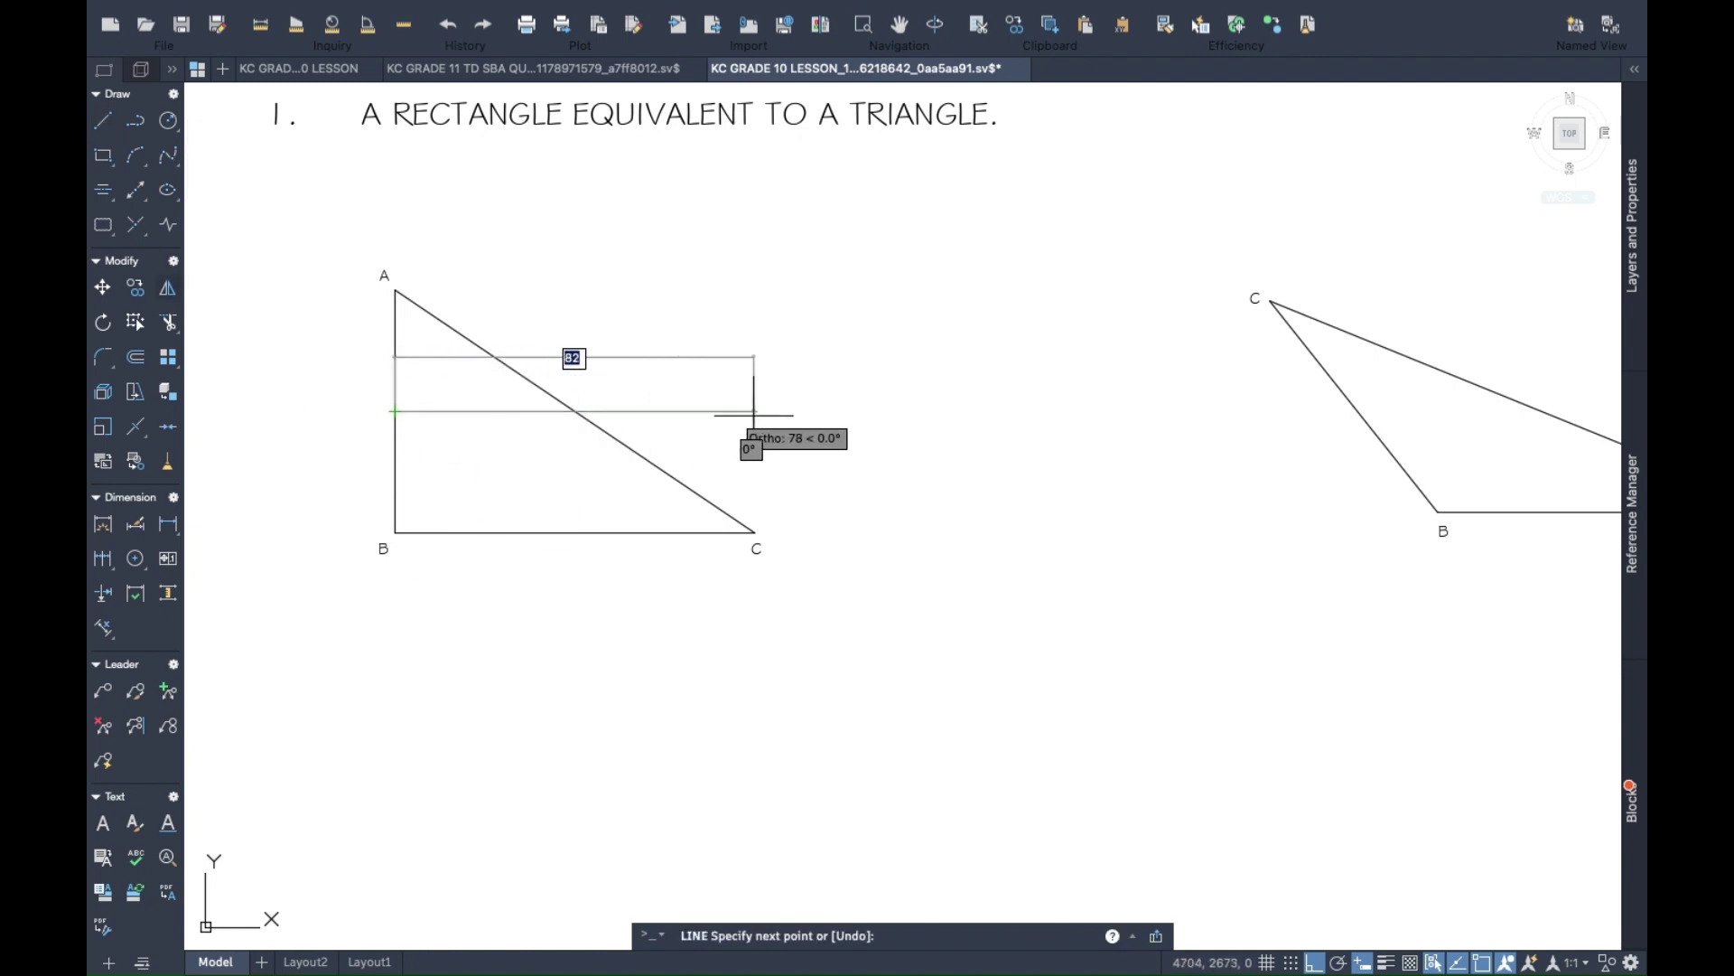
left_click(858, 419)
key("Escape")
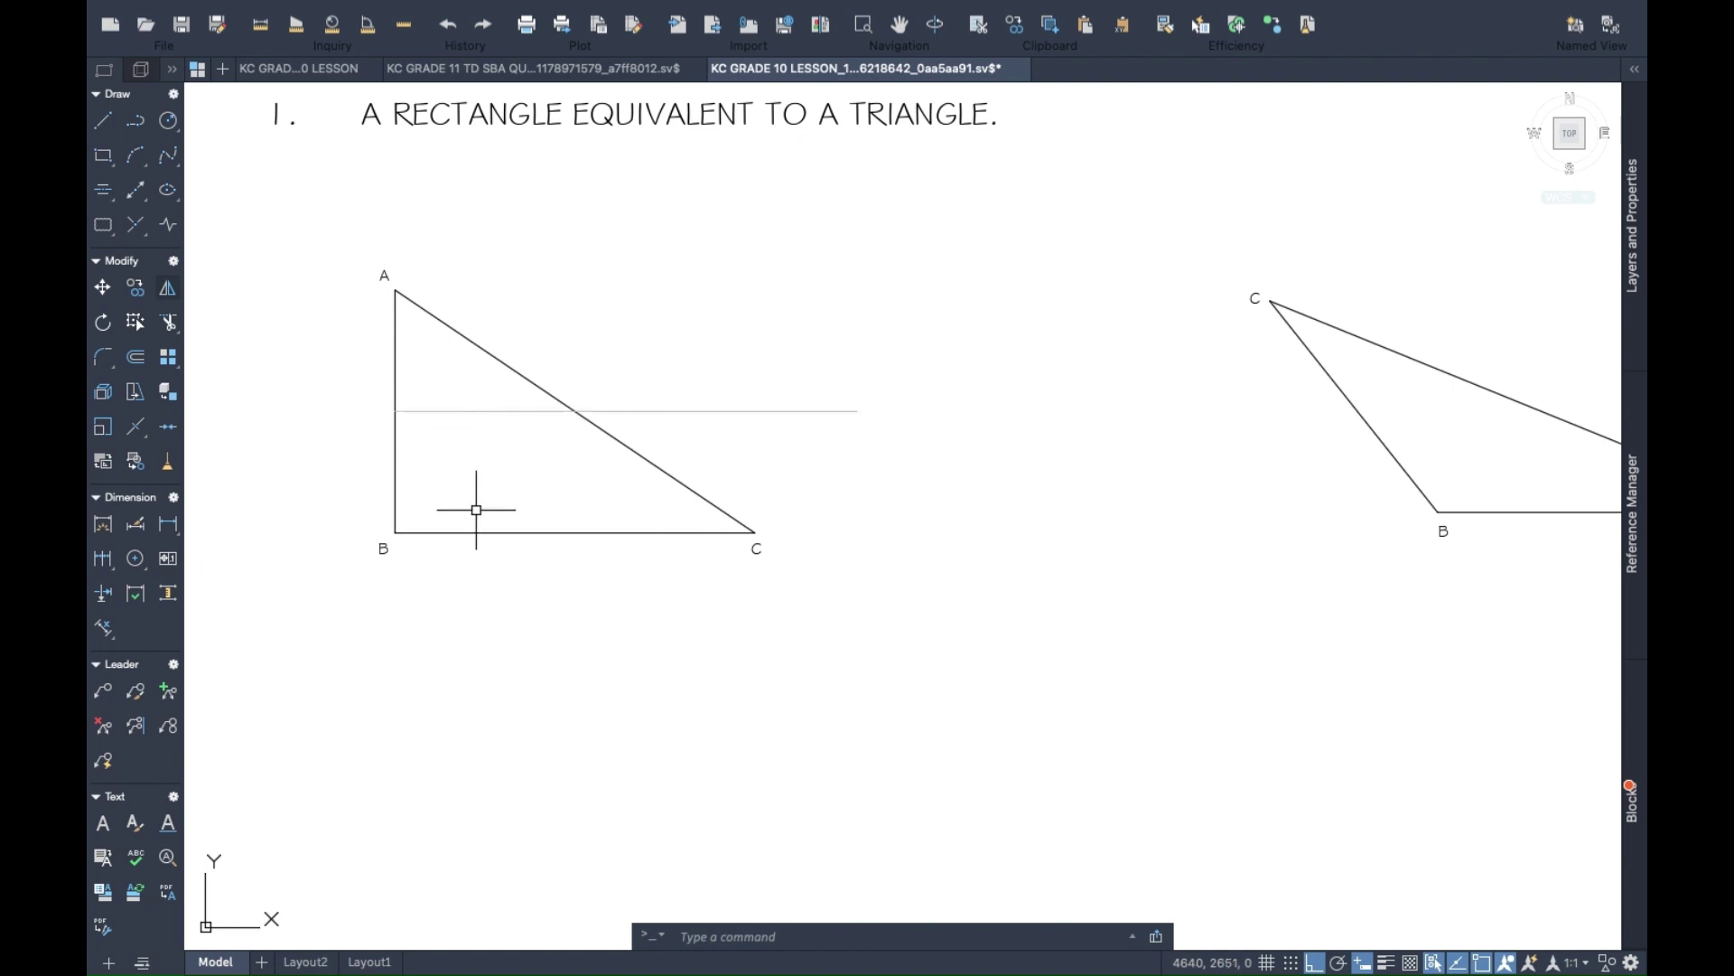
Draw a vertical line from C up to the horizontal line.
left_click(103, 121)
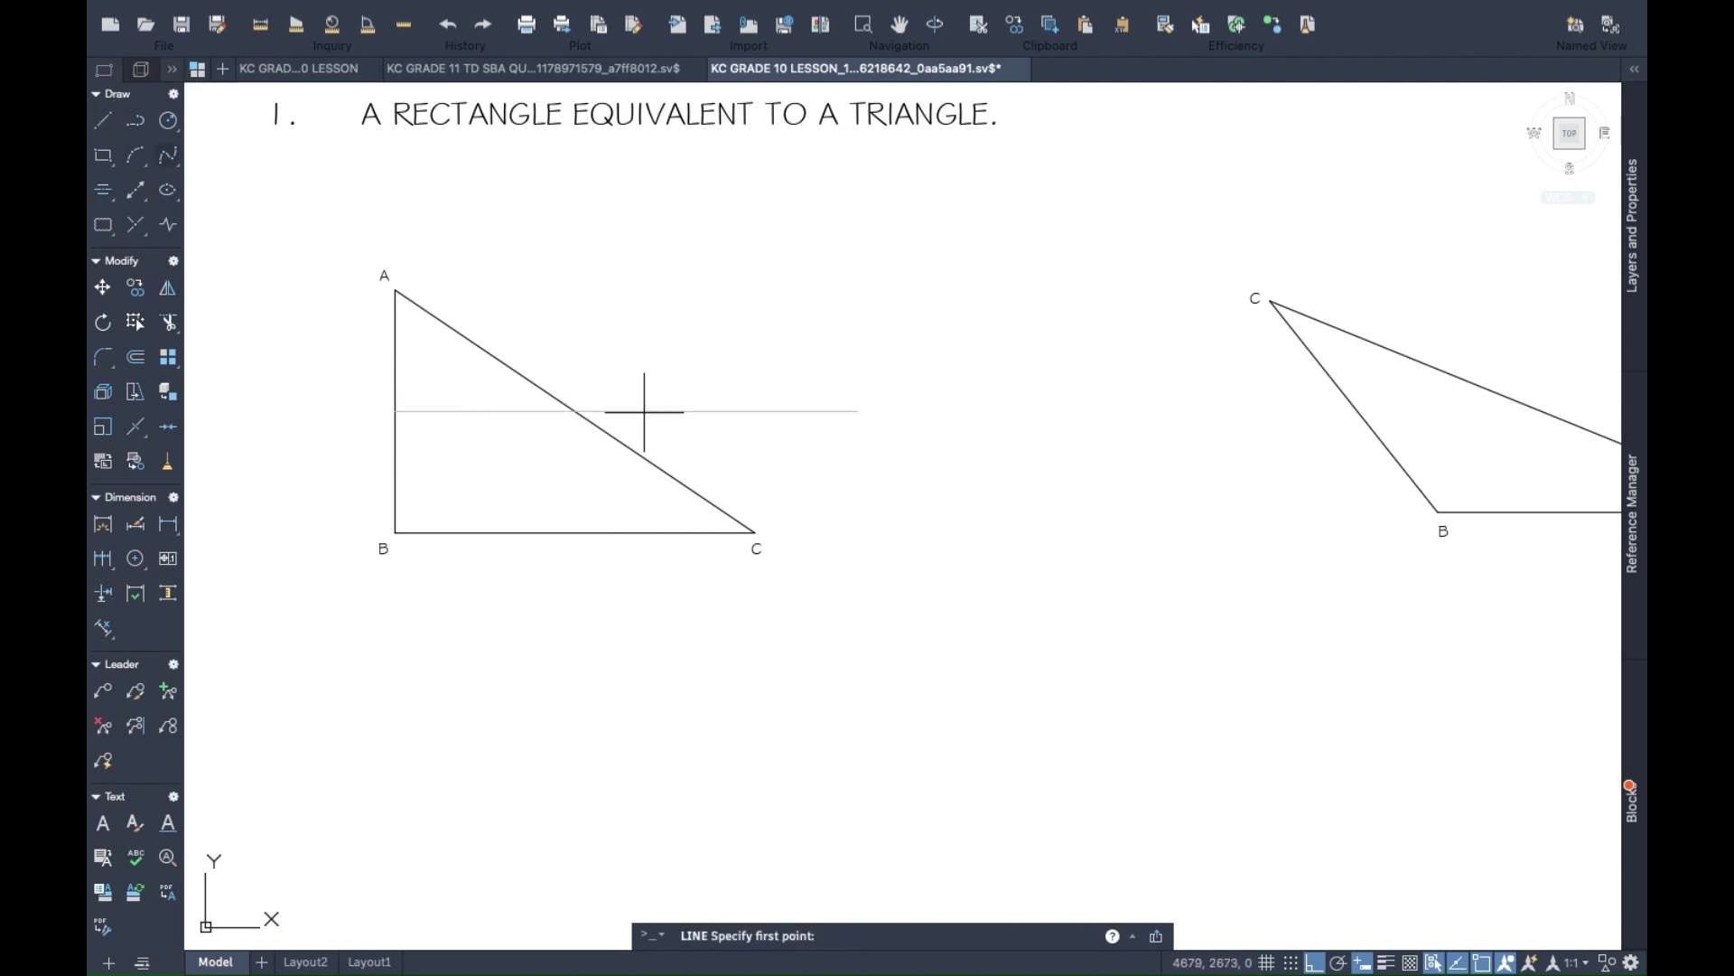
left_click(757, 533)
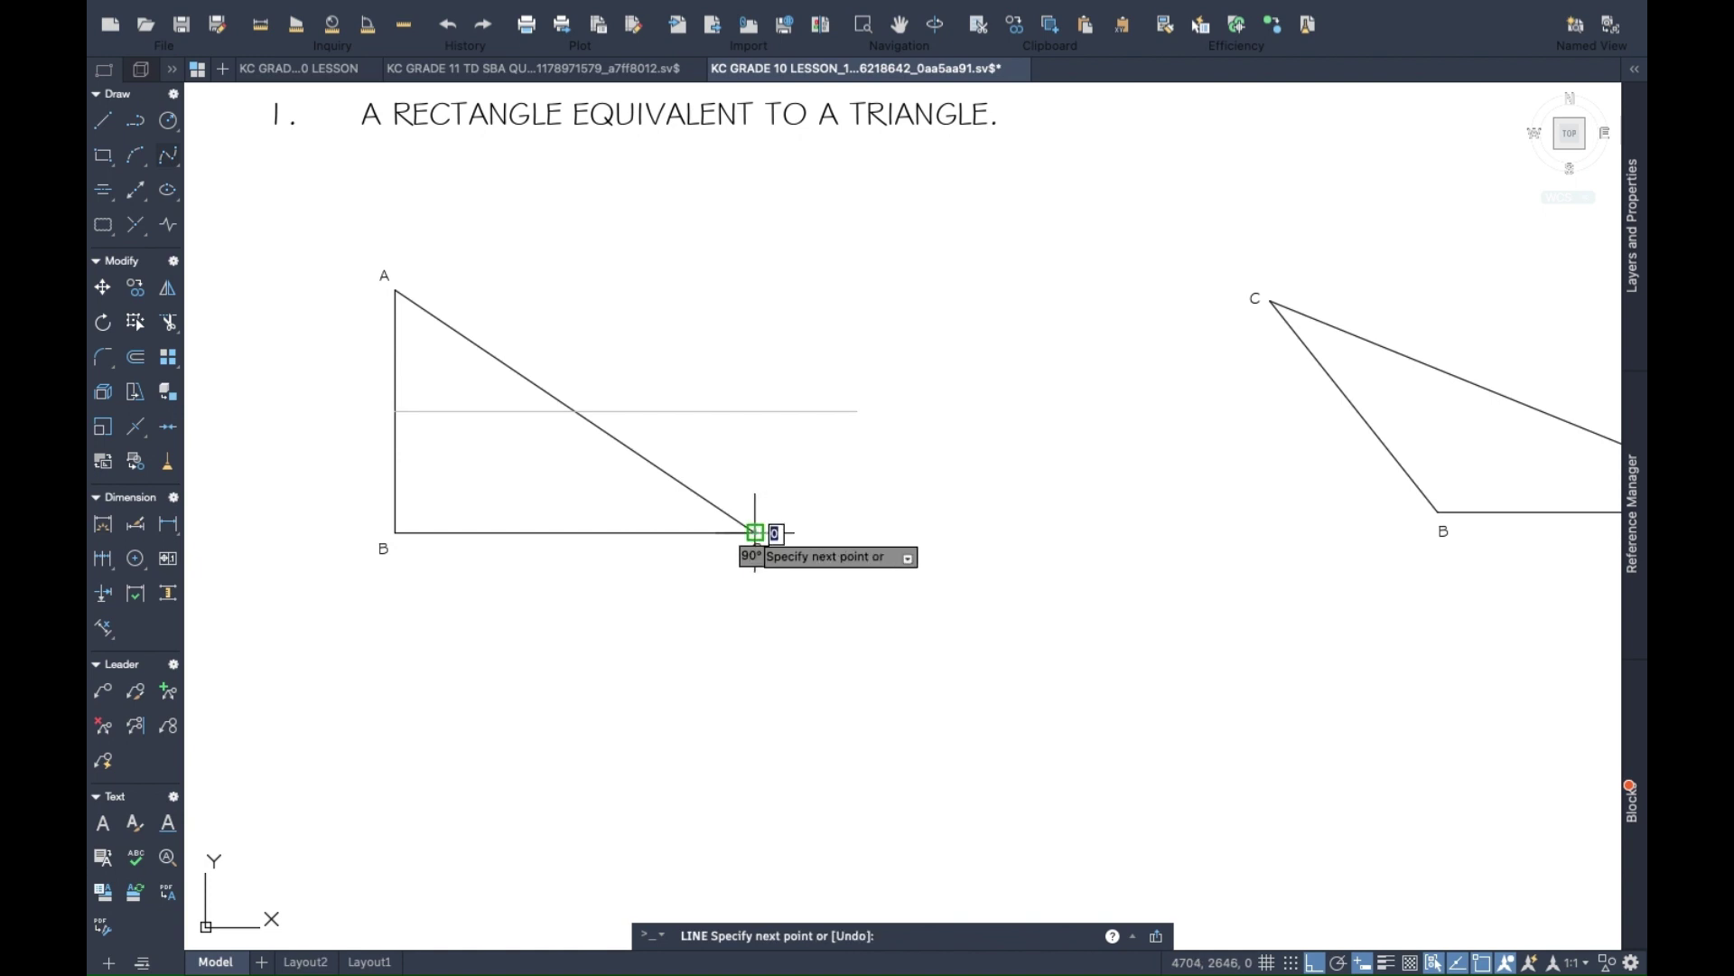
left_click(755, 411)
key("Return")
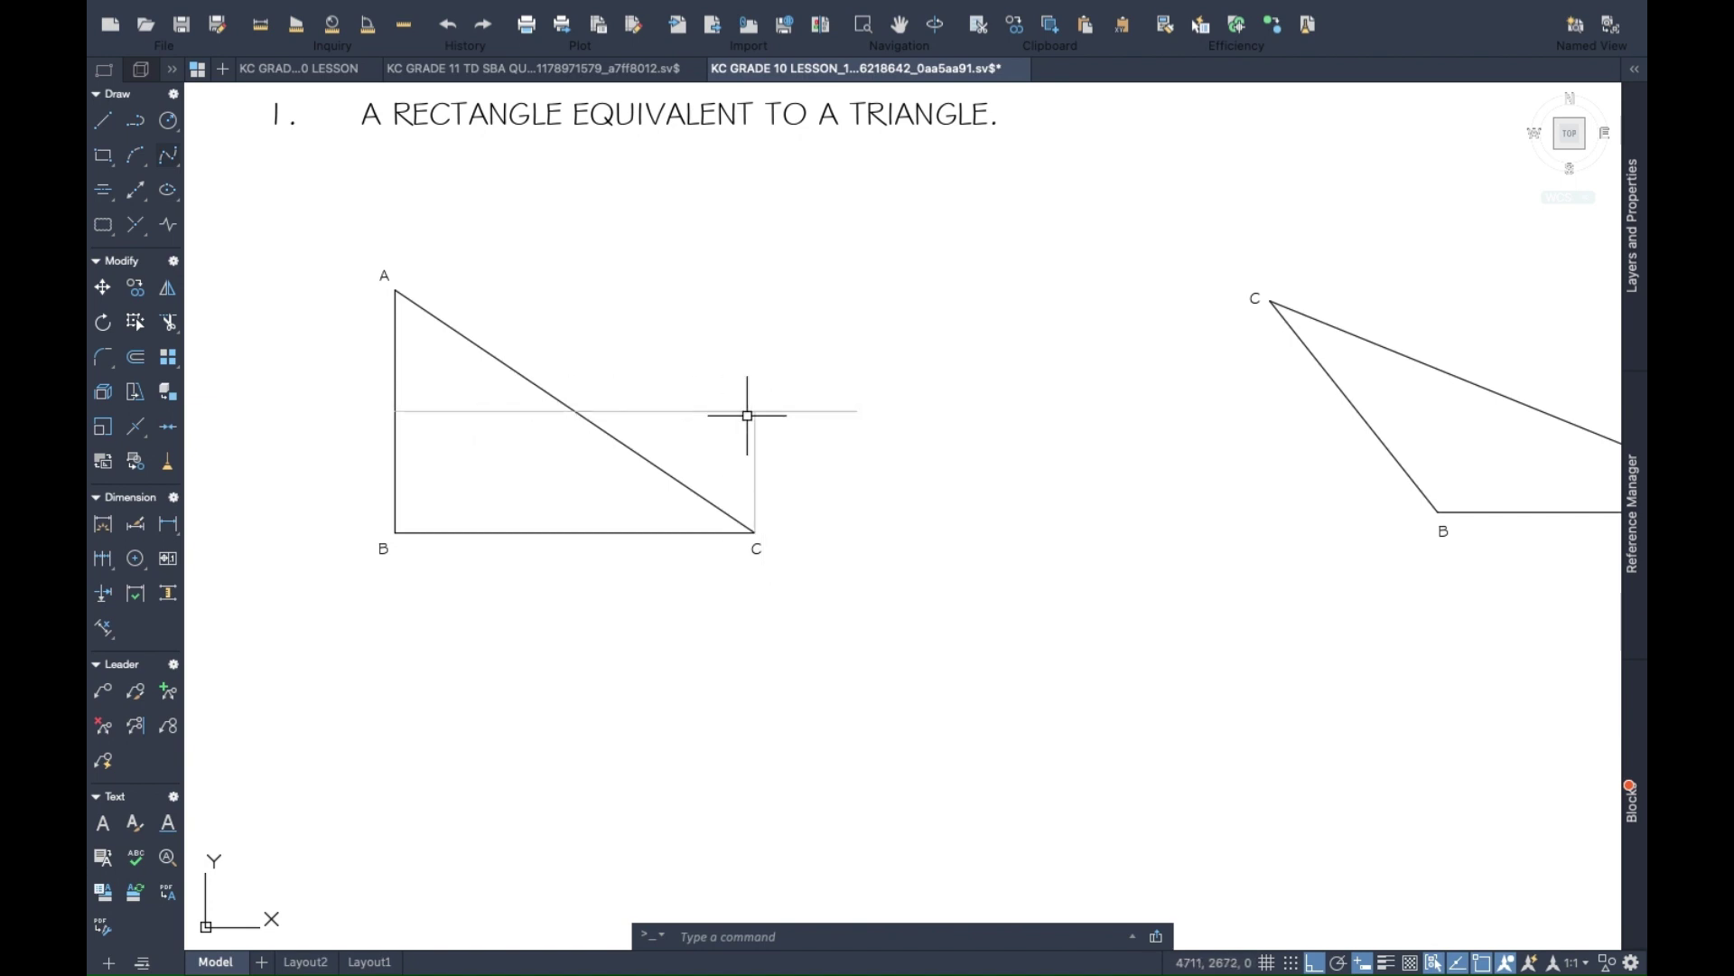
Move the vertical line at C onto the OUTLINE layer.
left_click(756, 471)
right_click(757, 449)
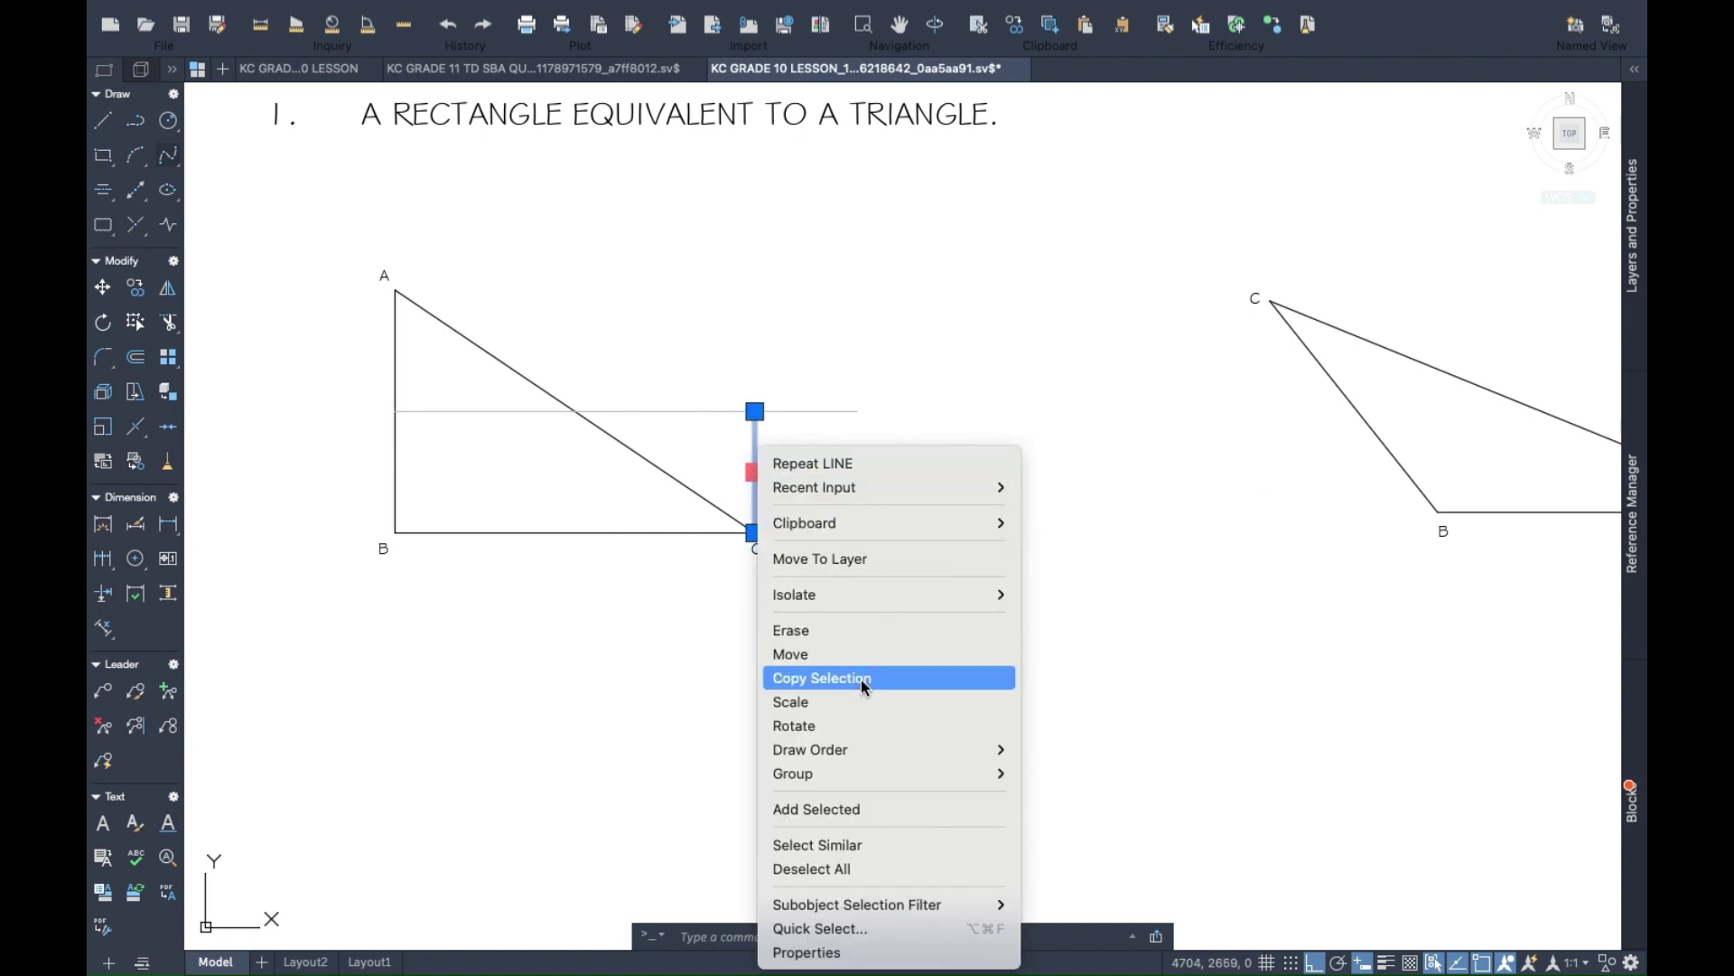
left_click(833, 951)
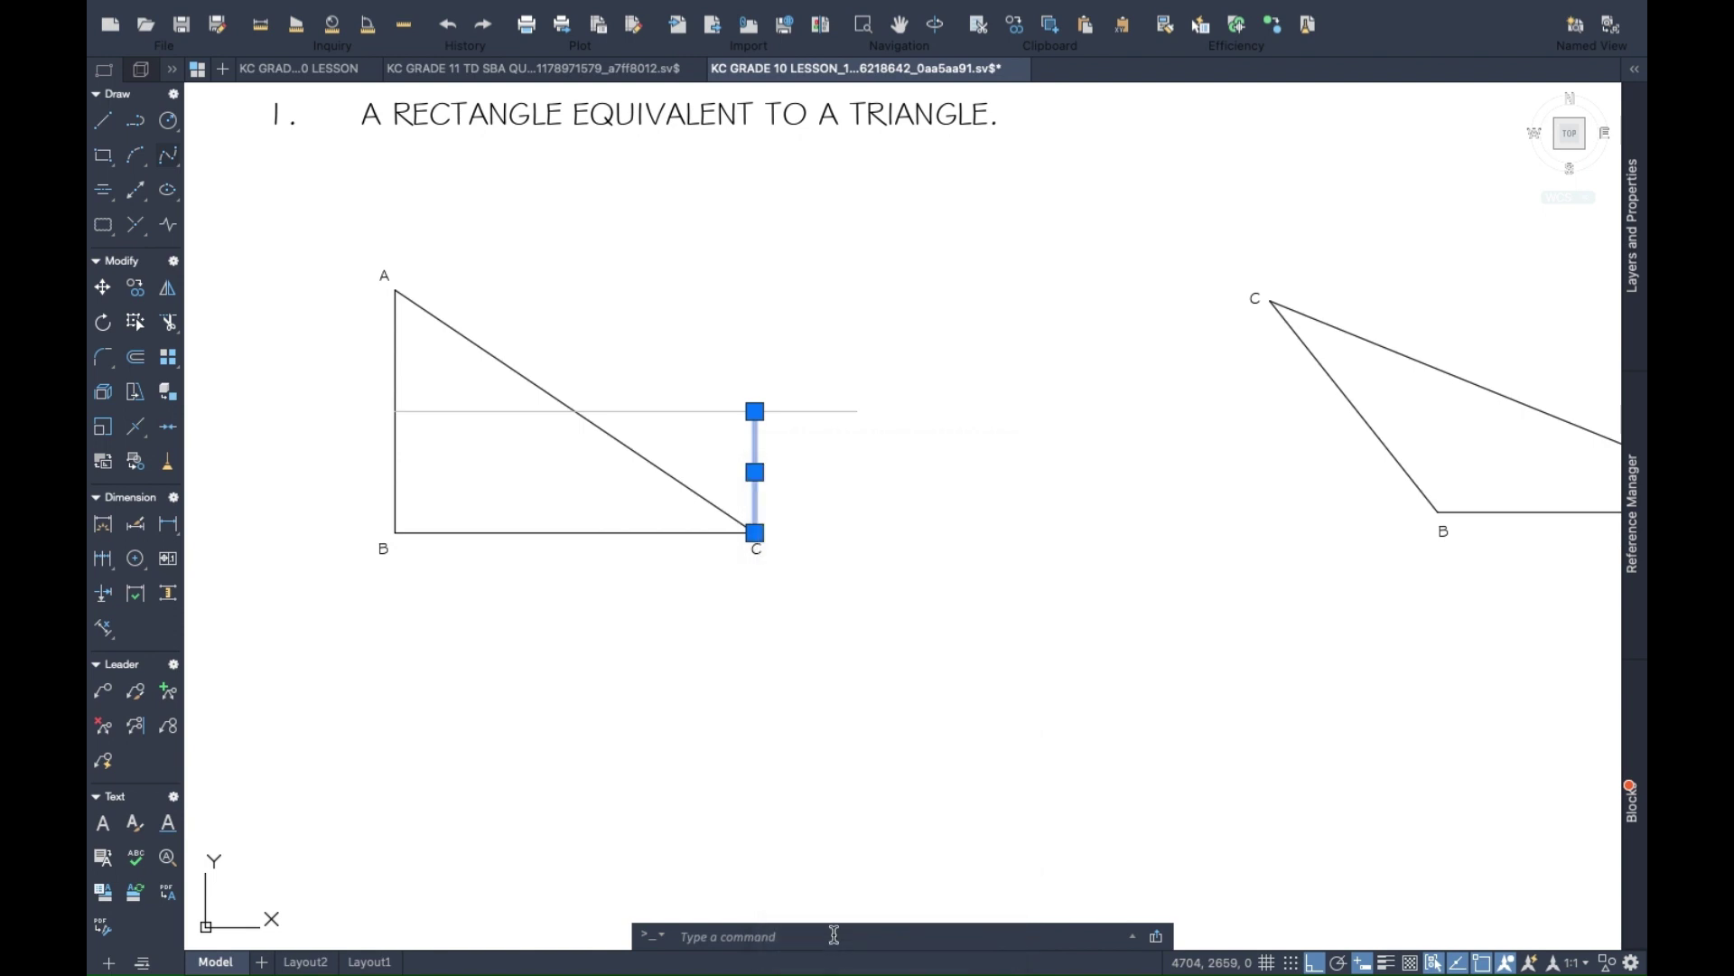
left_click(1357, 545)
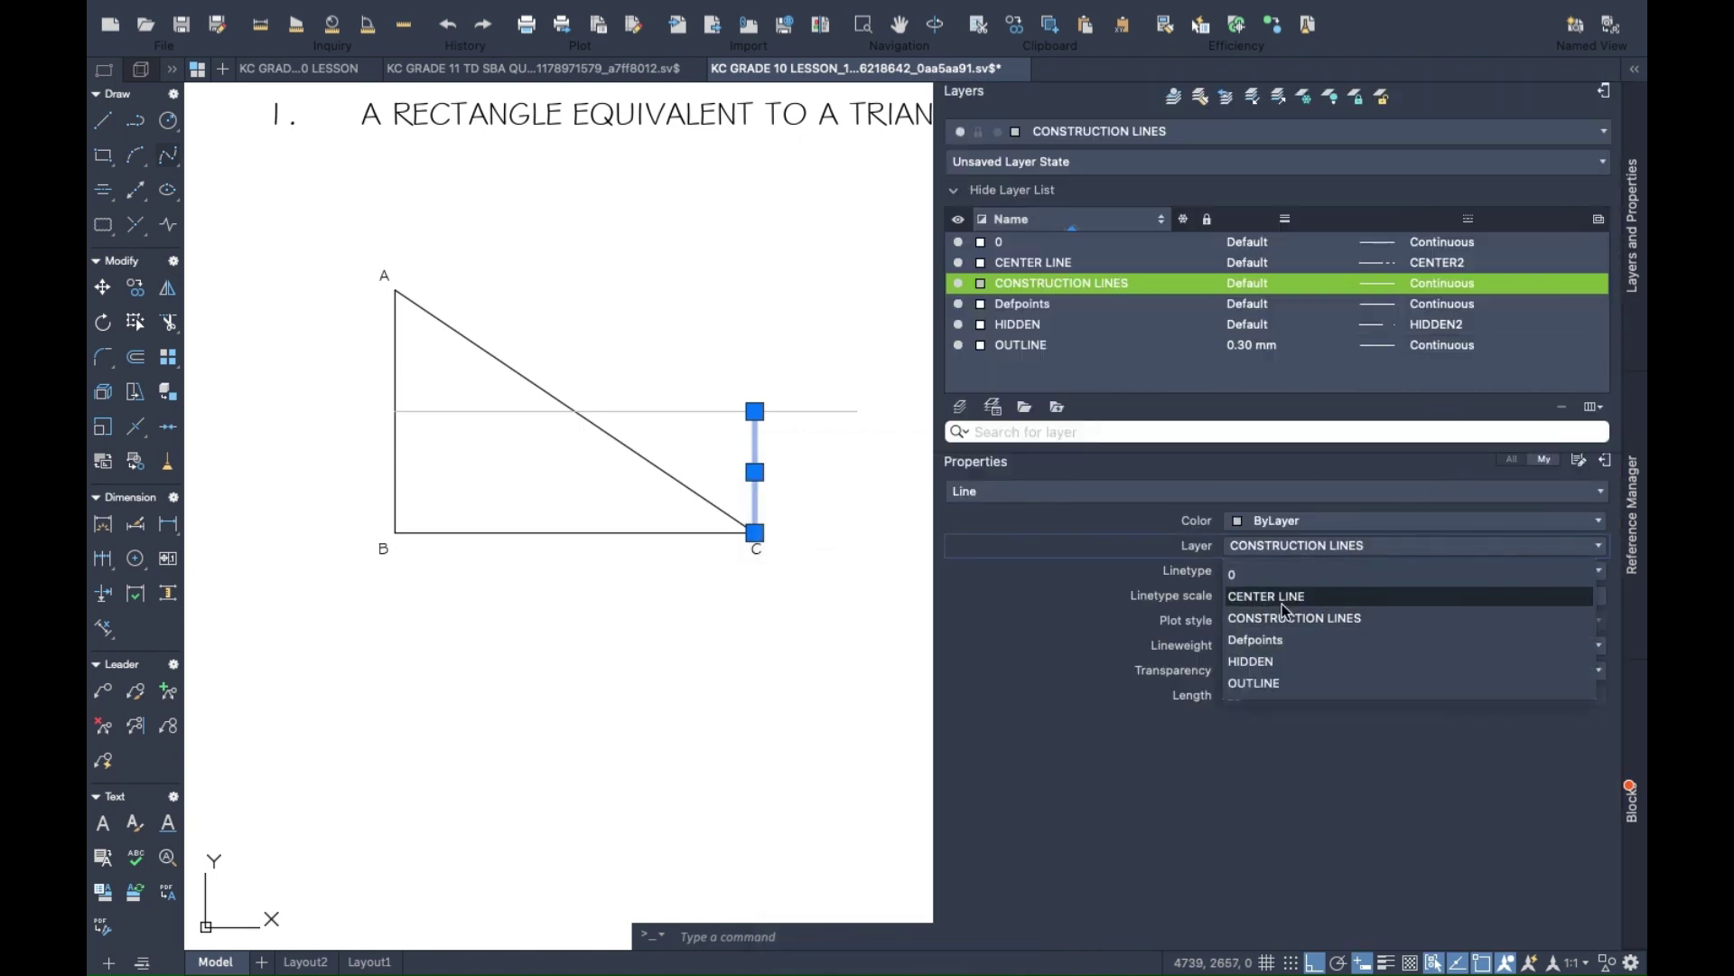
left_click(1265, 682)
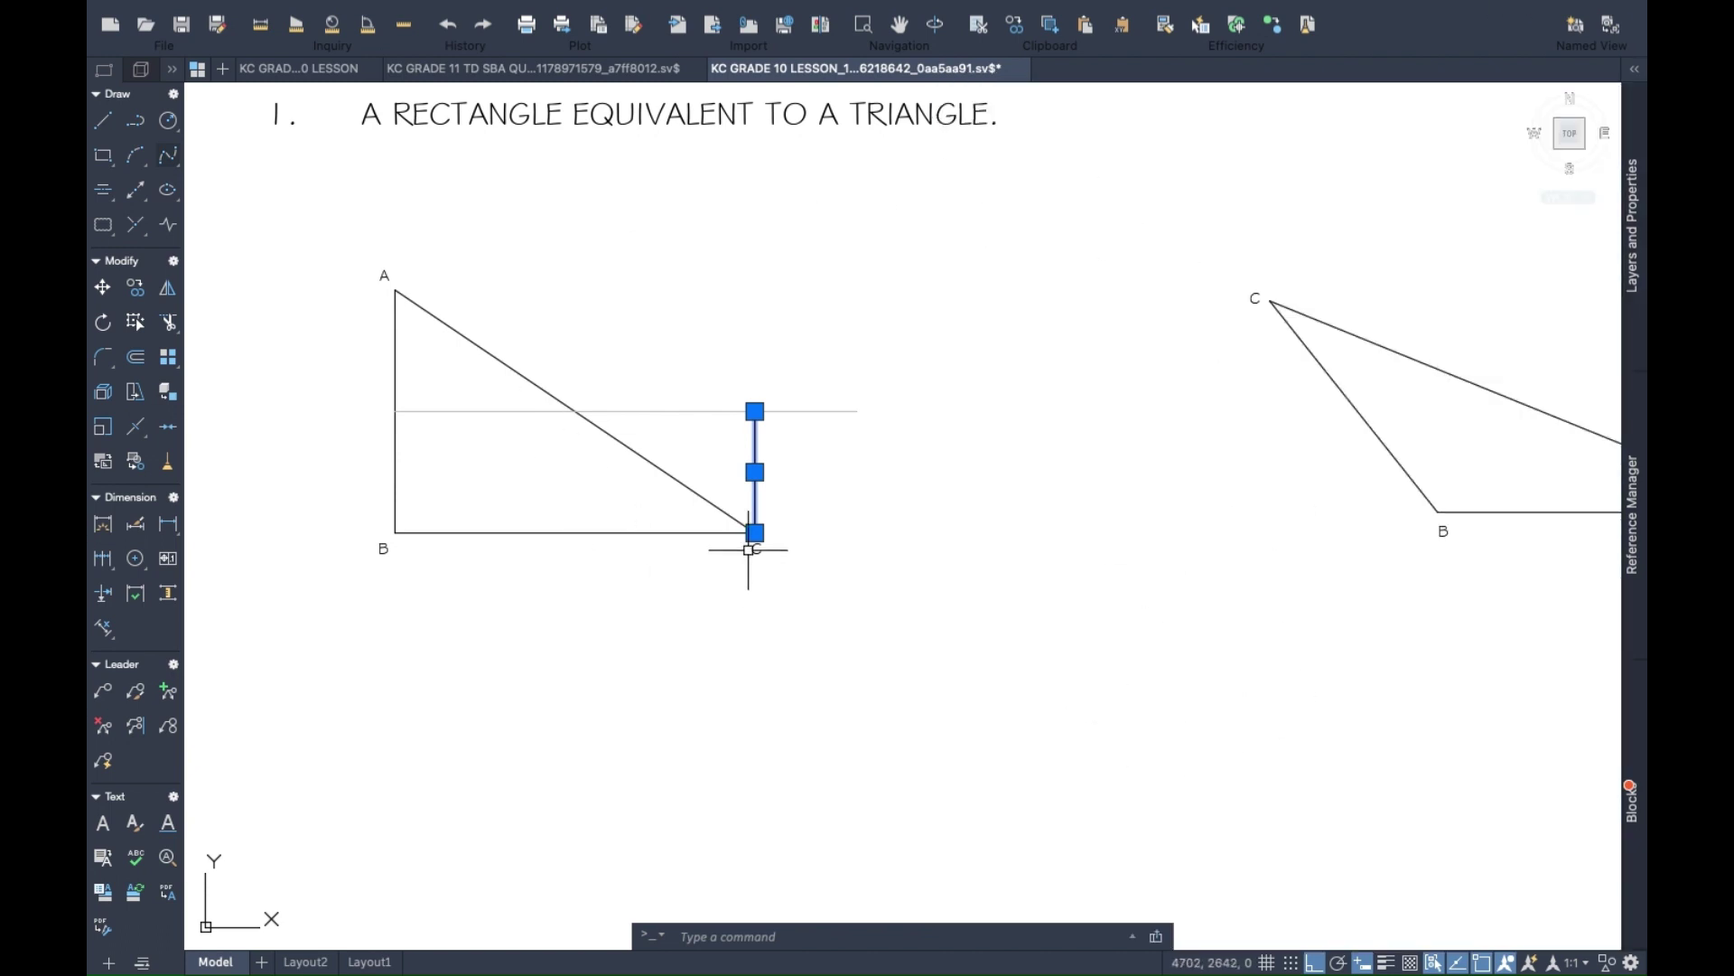
key("Escape")
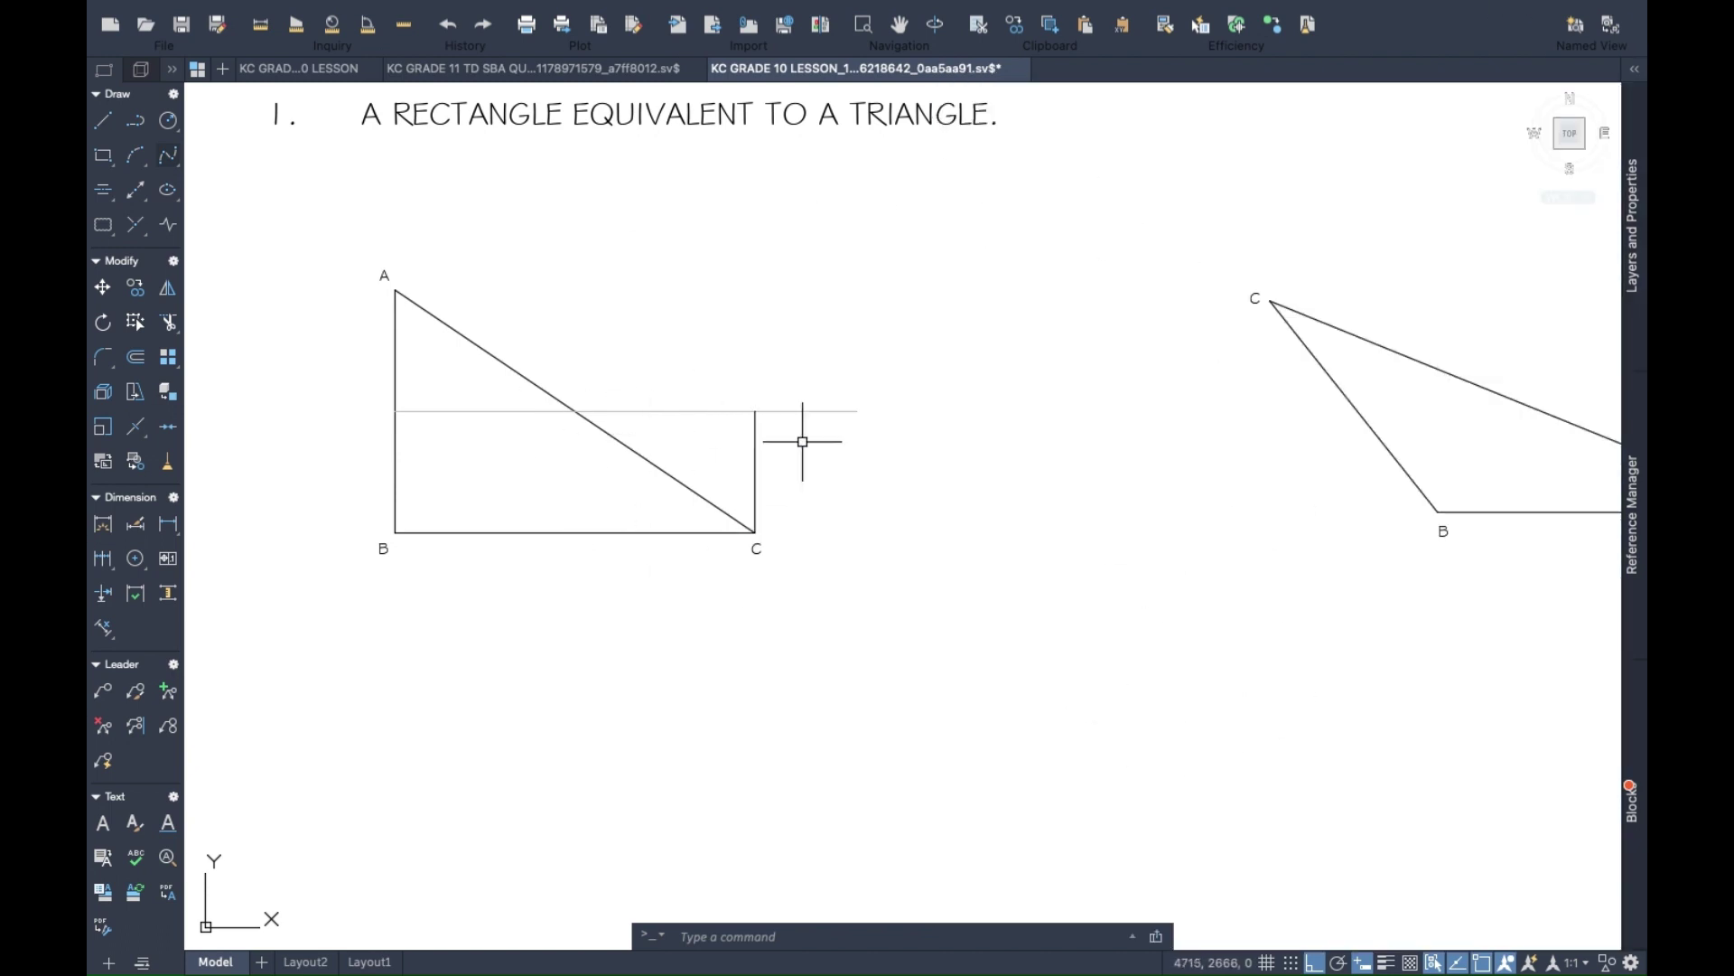
Move the horizontal line onto the OUTLINE layer and restore the full-screen drawing area.
left_click(676, 412)
right_click(677, 412)
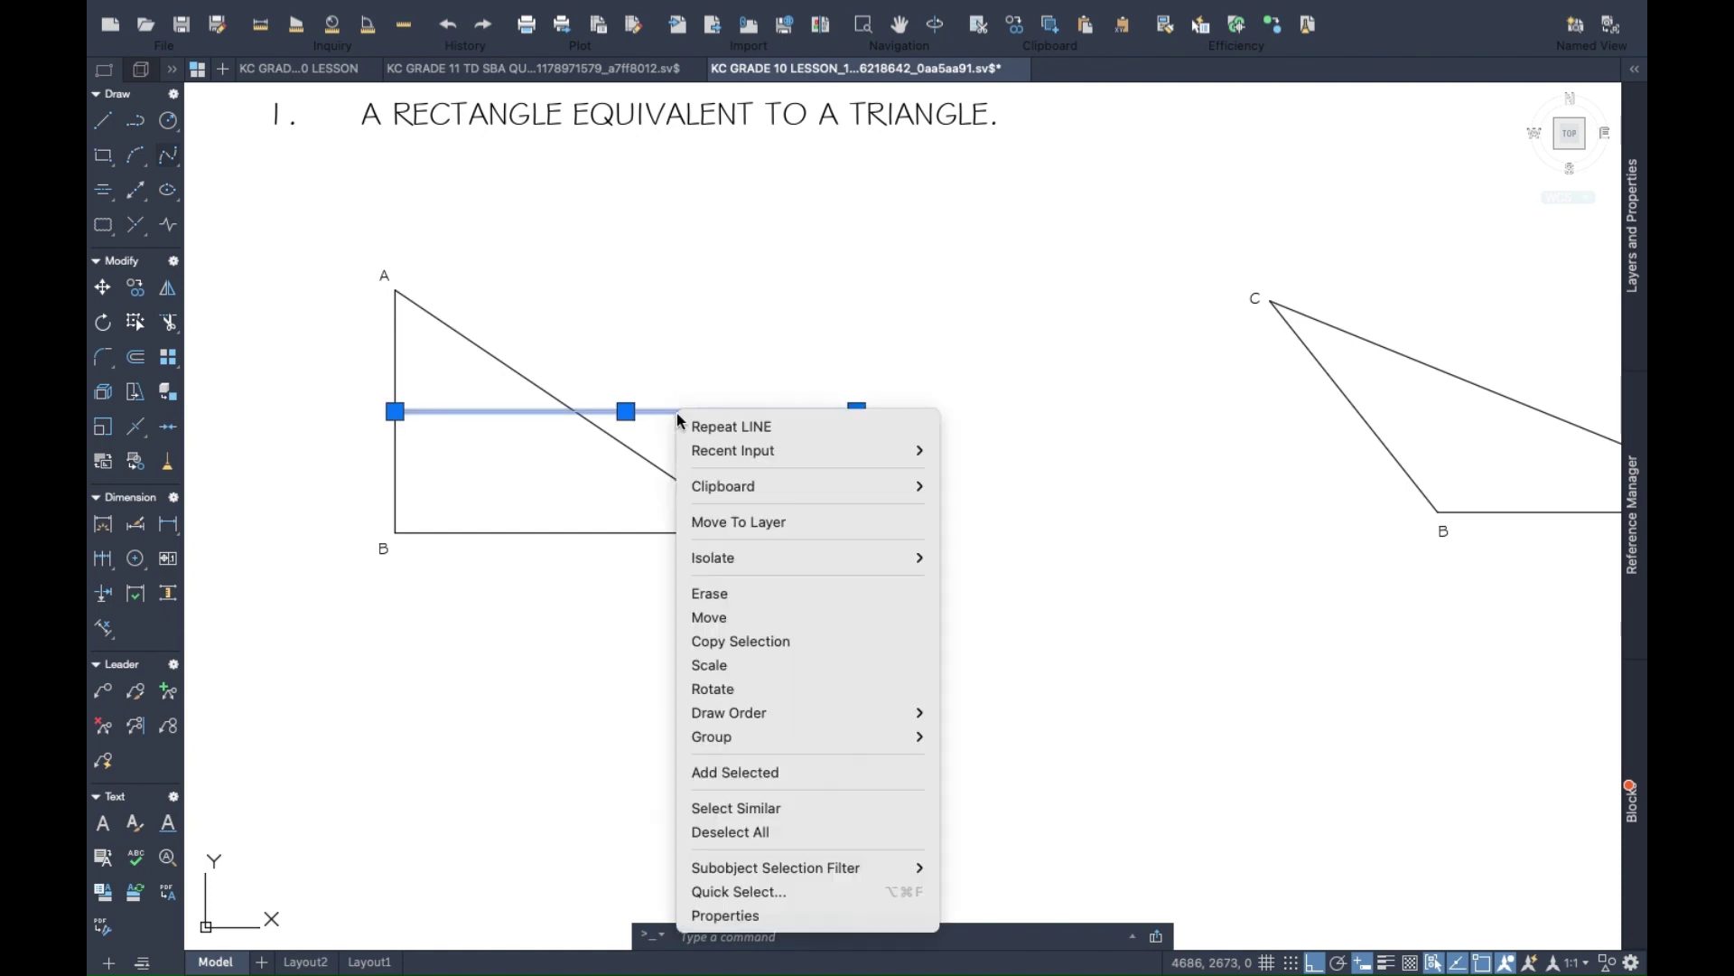
left_click(771, 916)
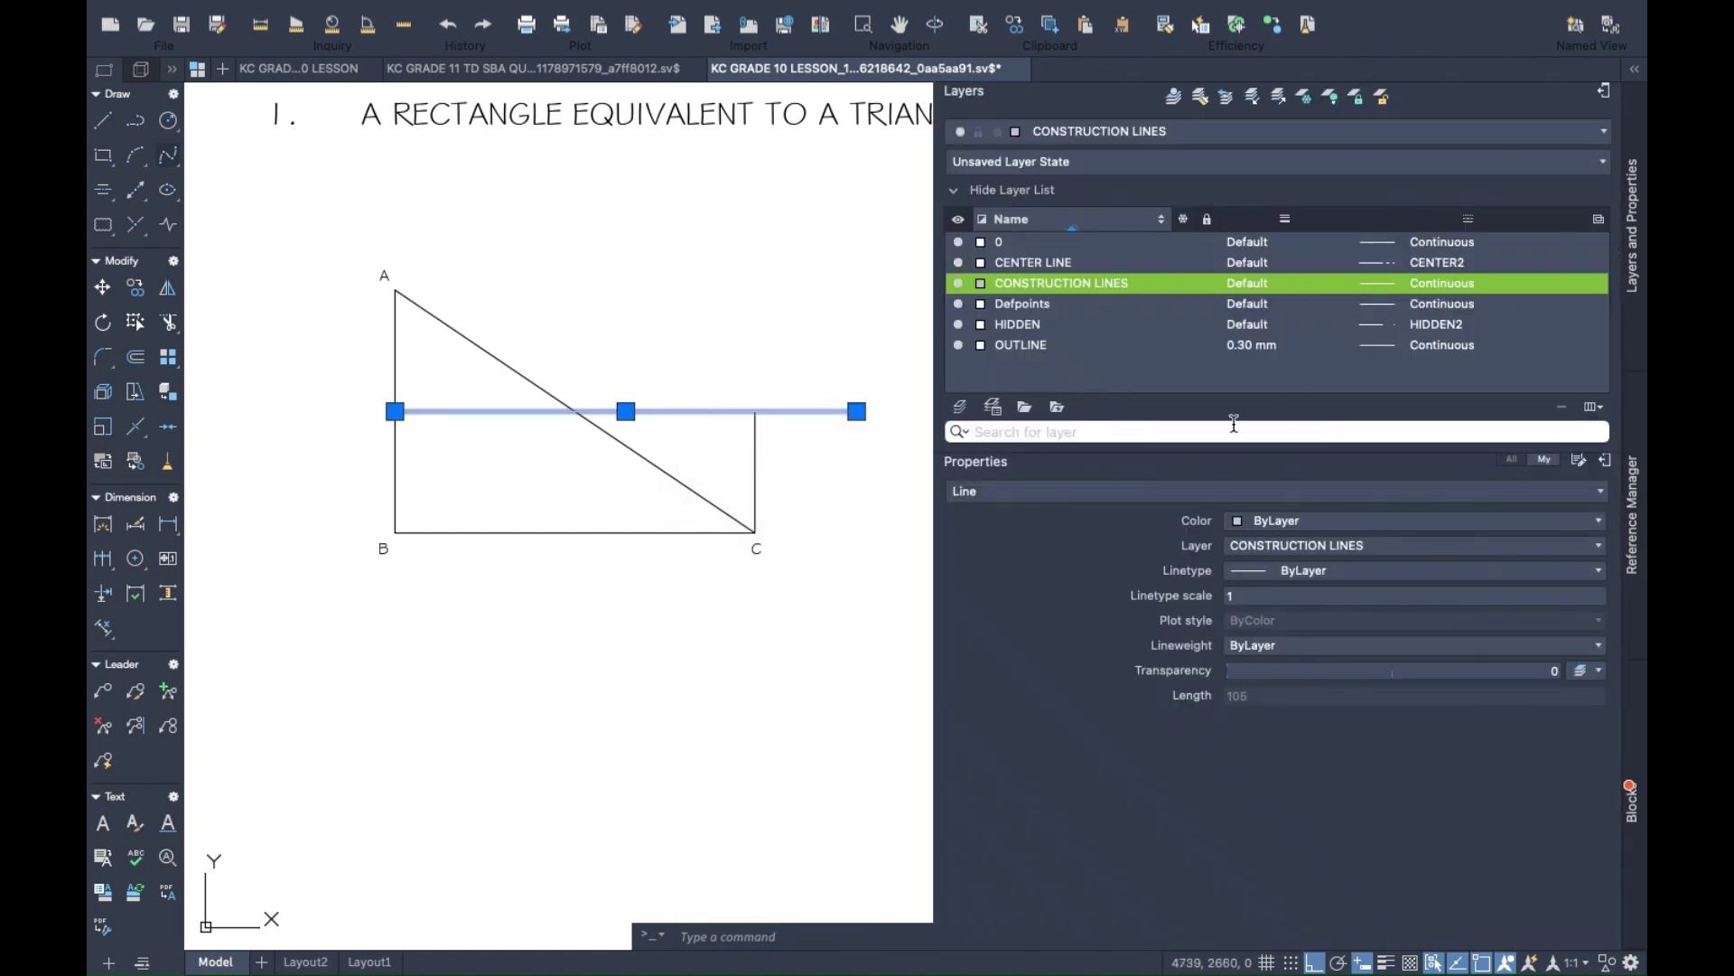
left_click(1373, 540)
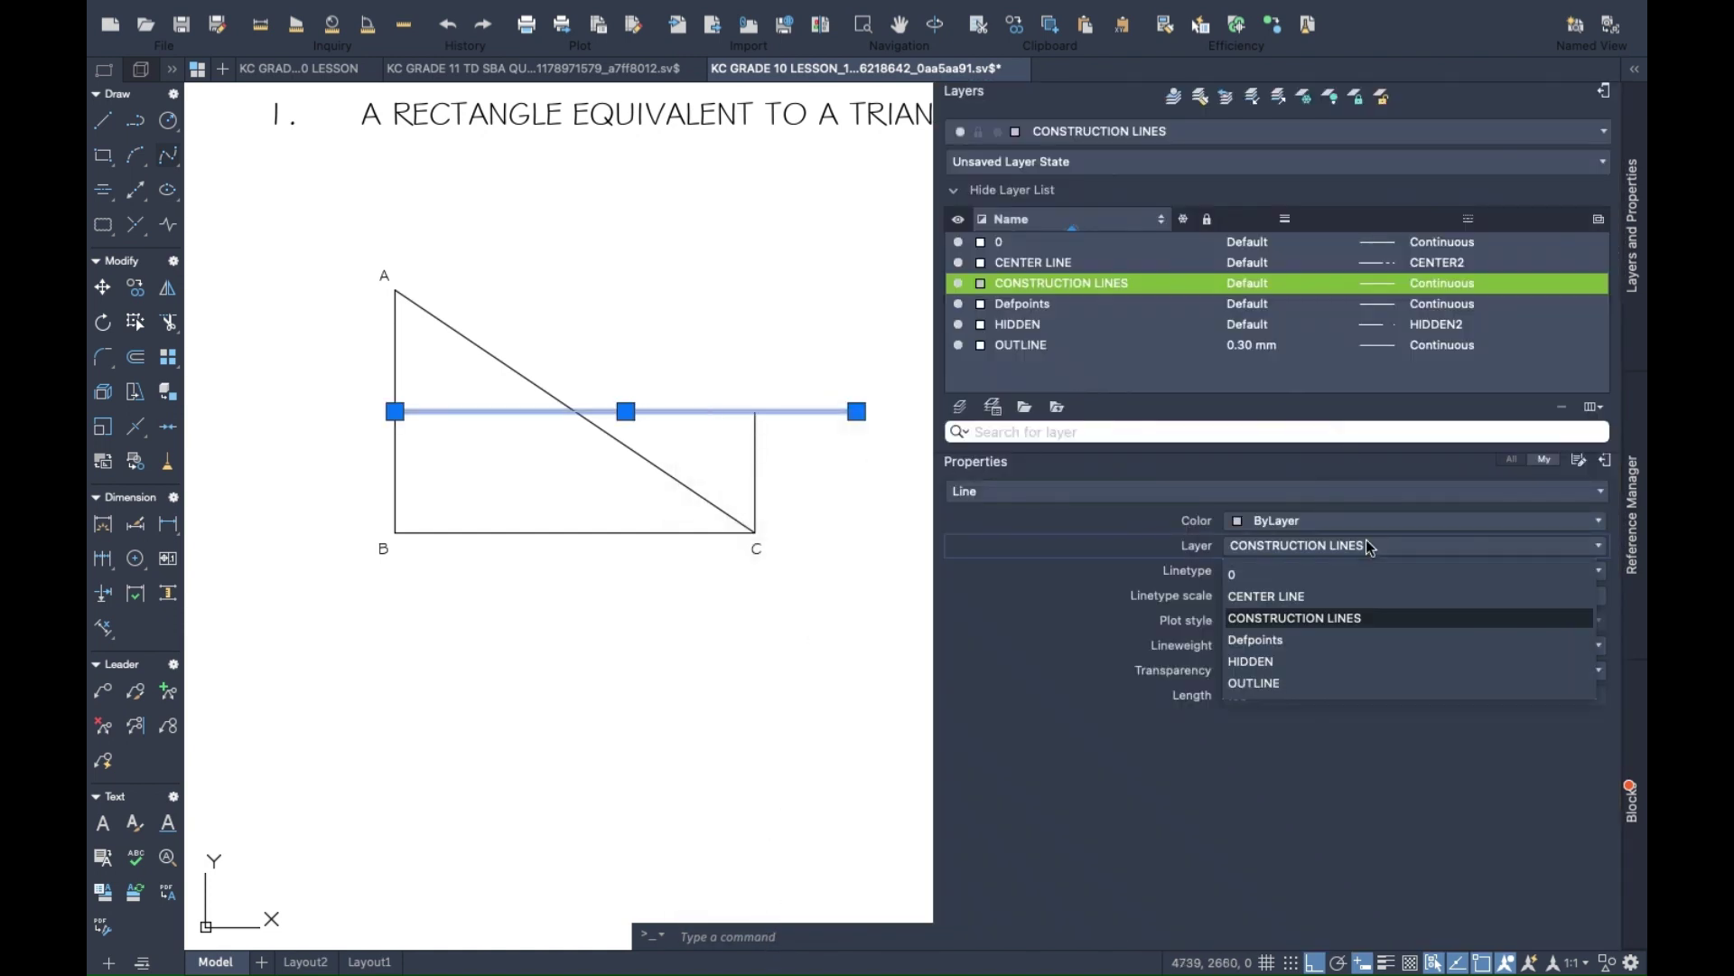
left_click(1250, 683)
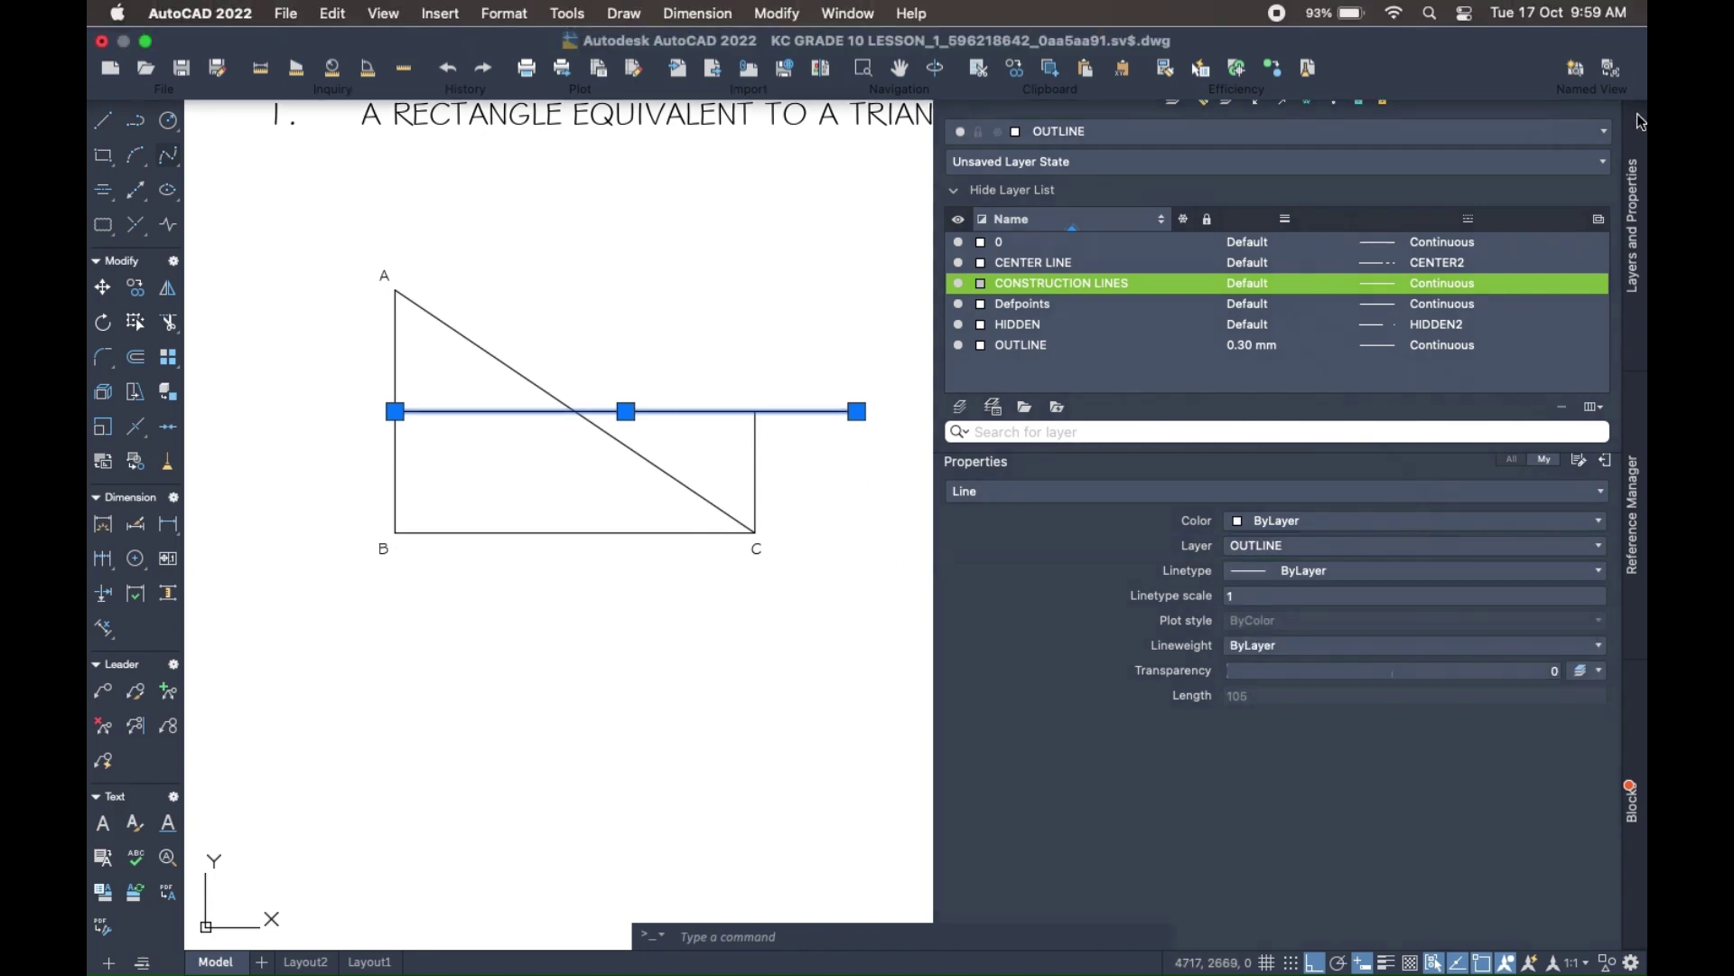
left_click(1635, 72)
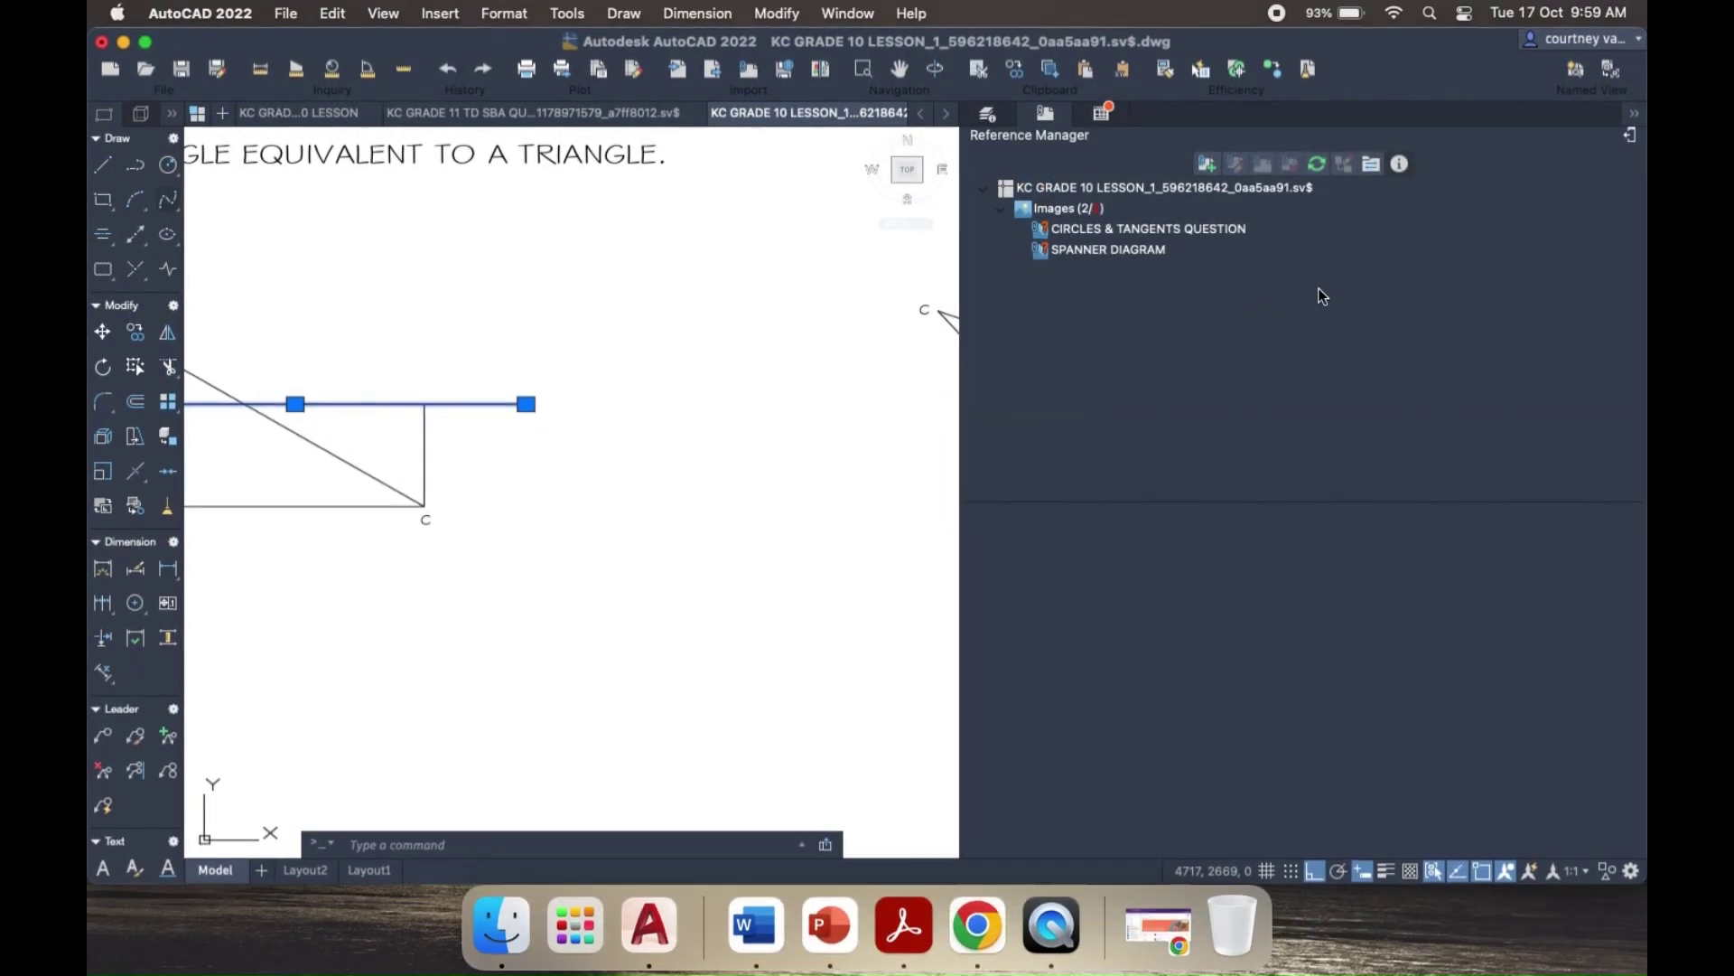
left_click(1633, 116)
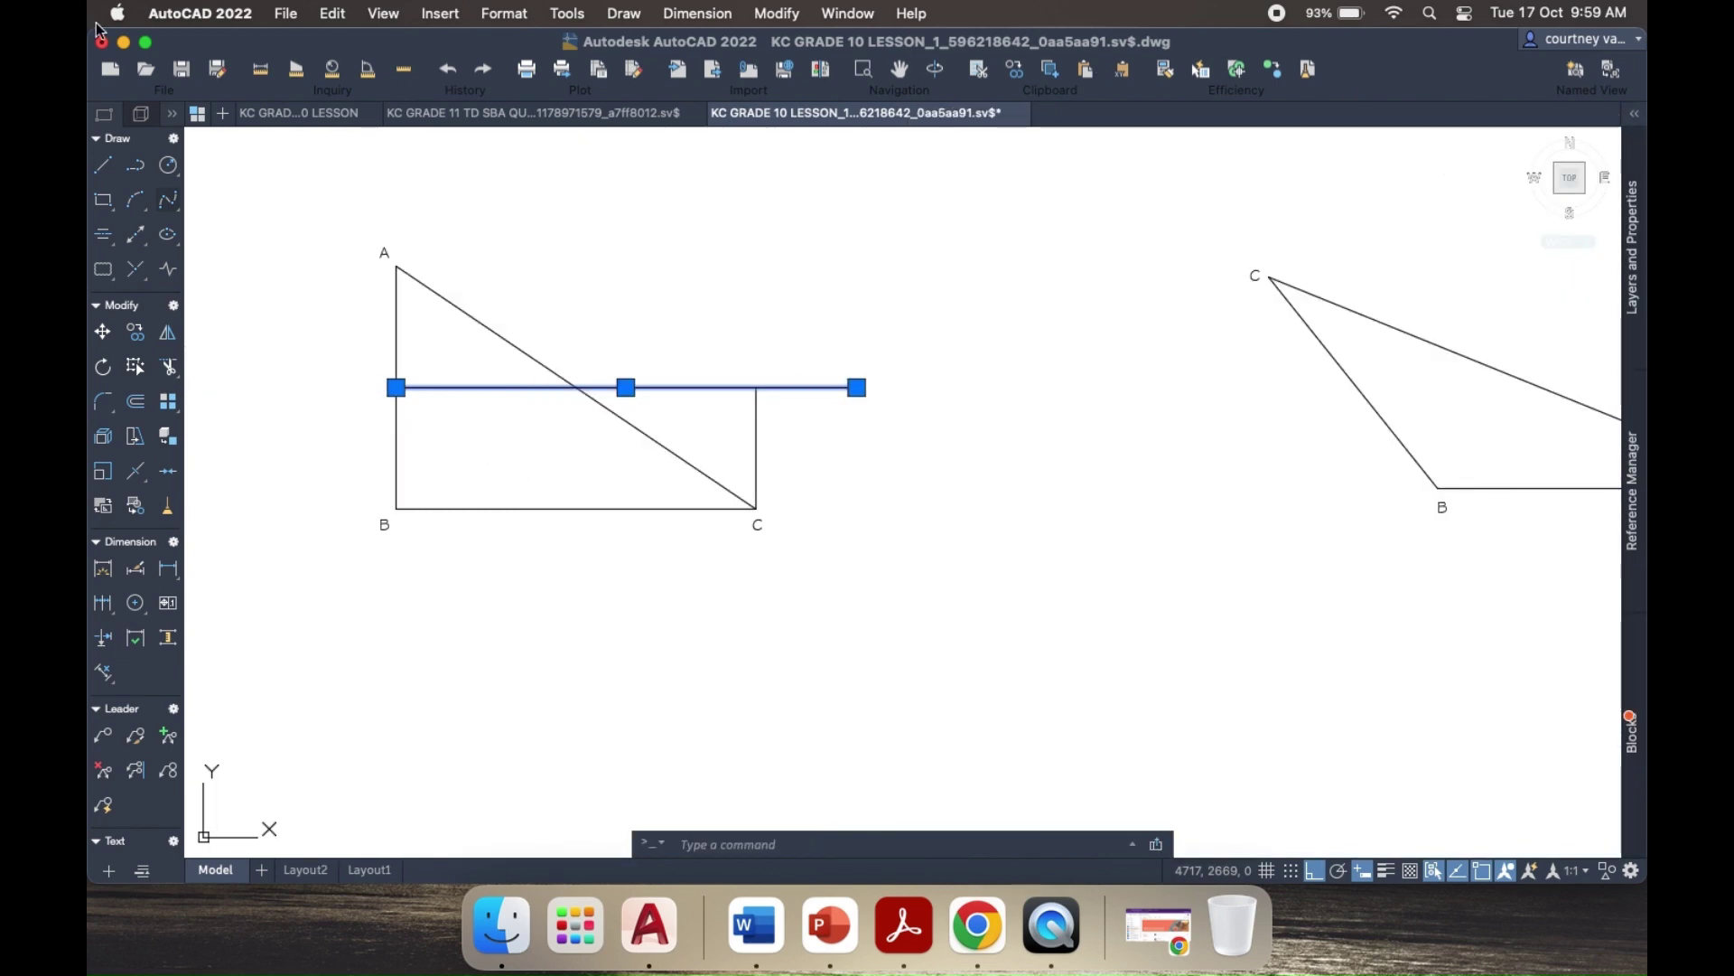
left_click(148, 47)
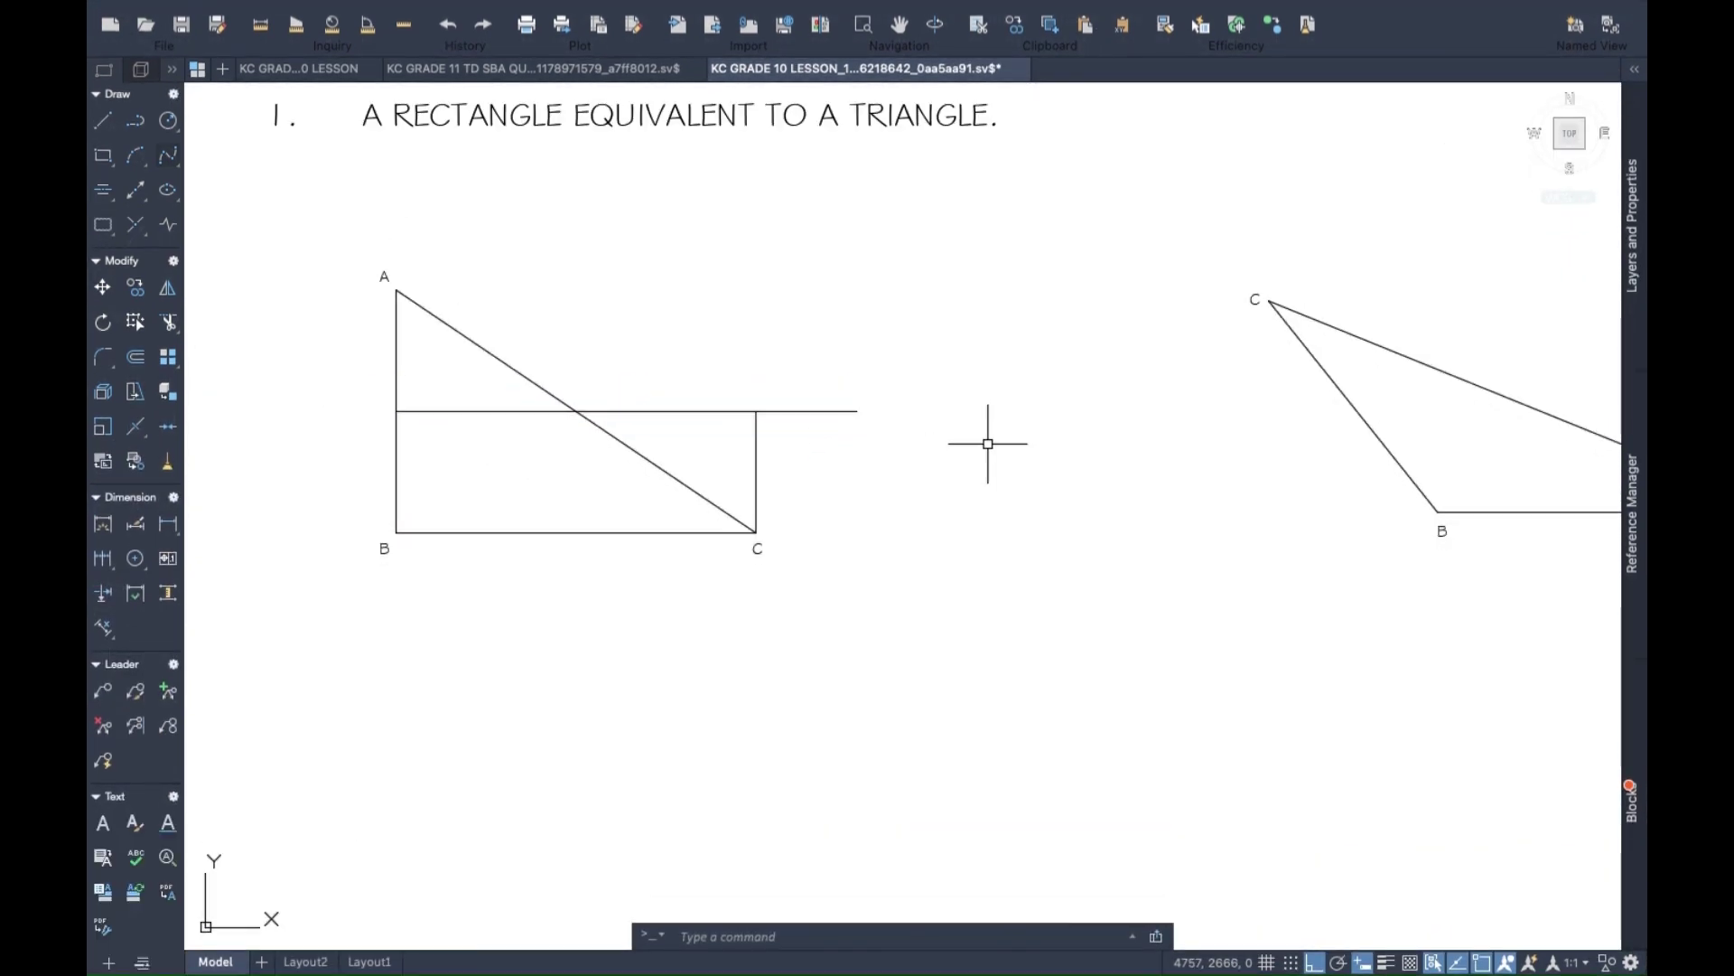
Trim the horizontal line's overhang beyond the vertical line at C.
left_click(169, 324)
left_click(798, 411)
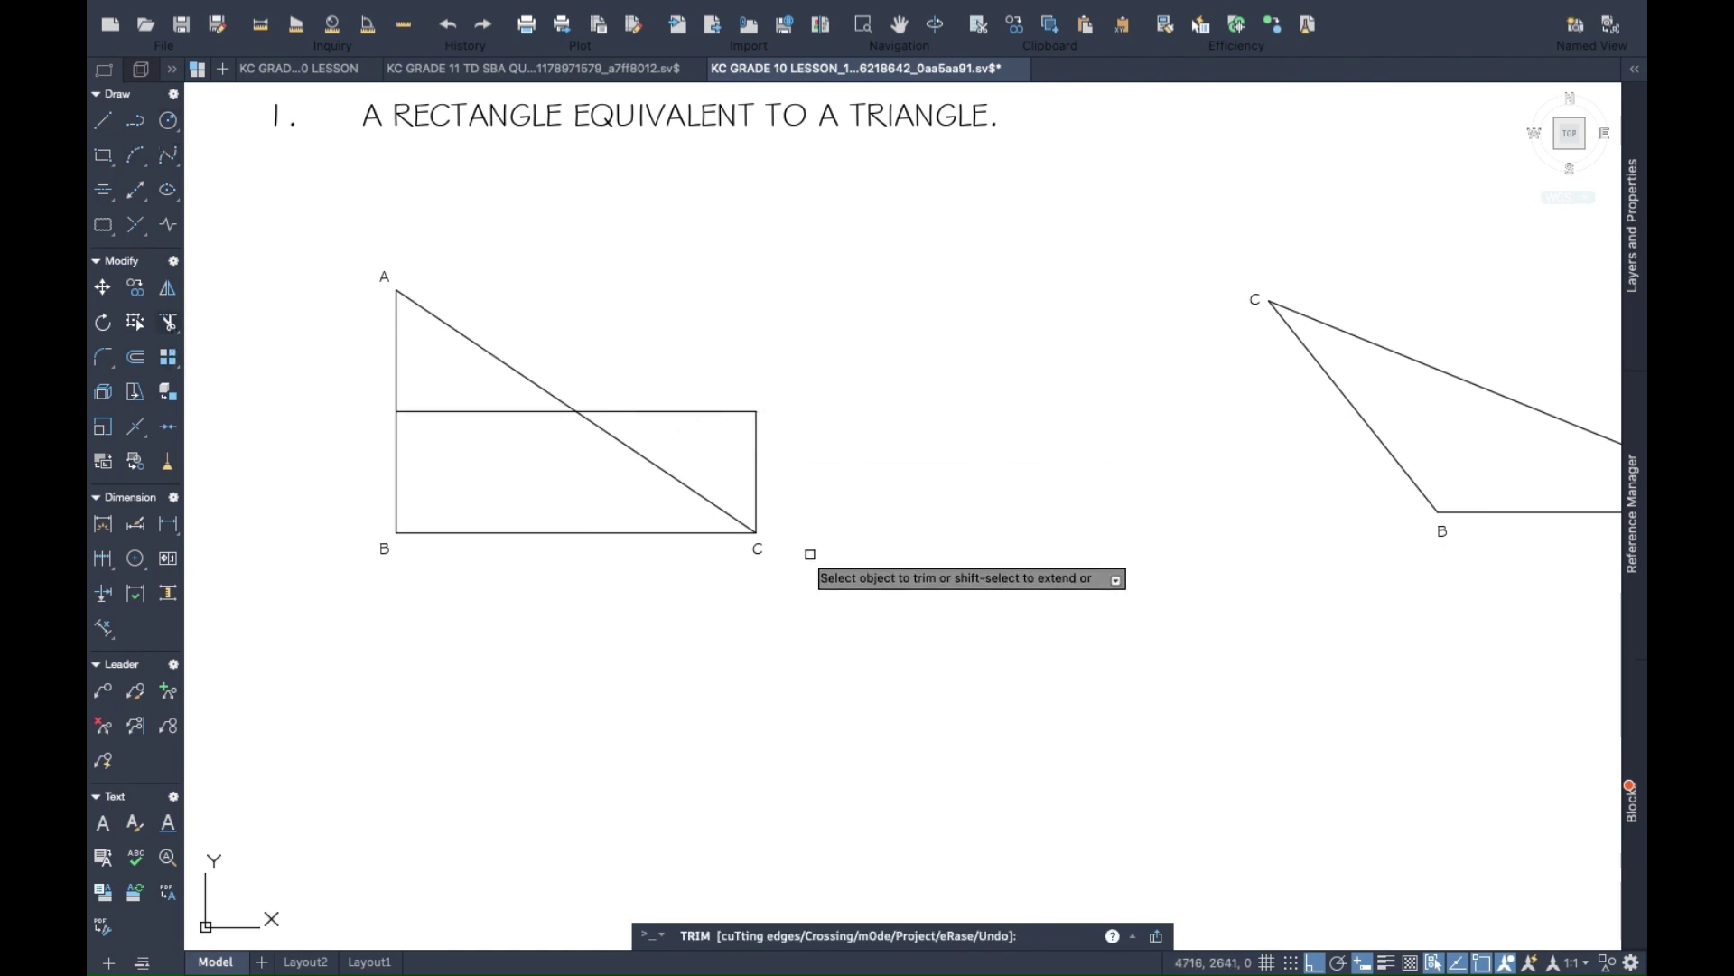
key("Escape")
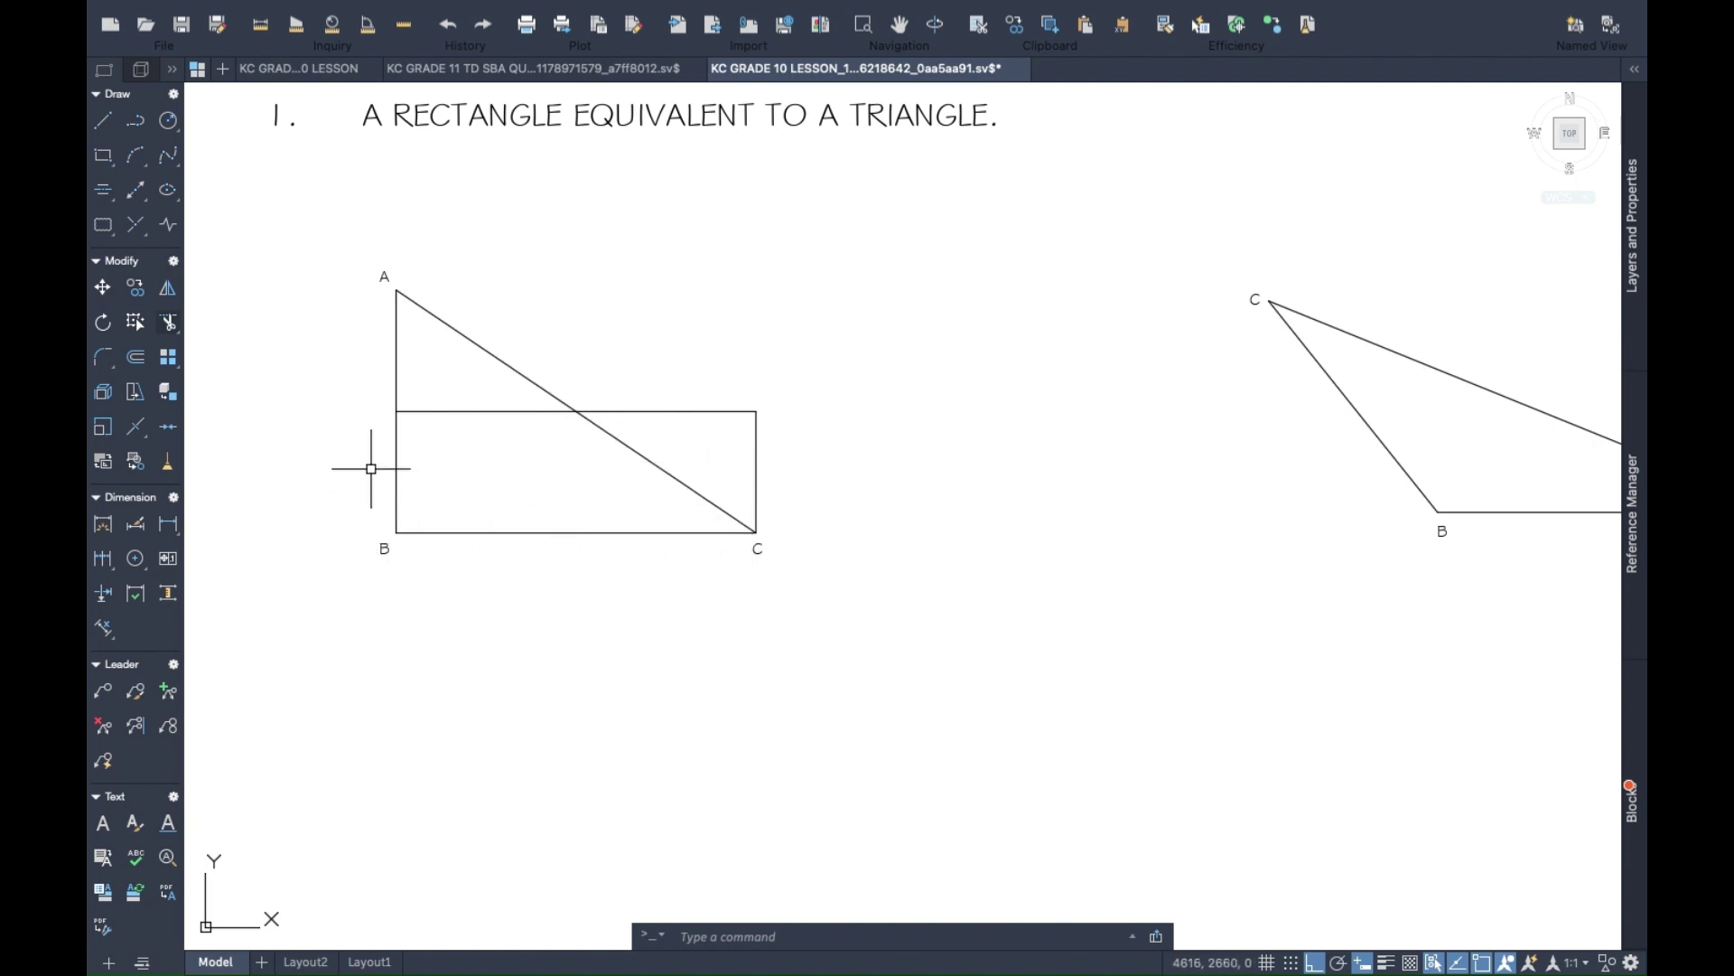
left_click(800, 938)
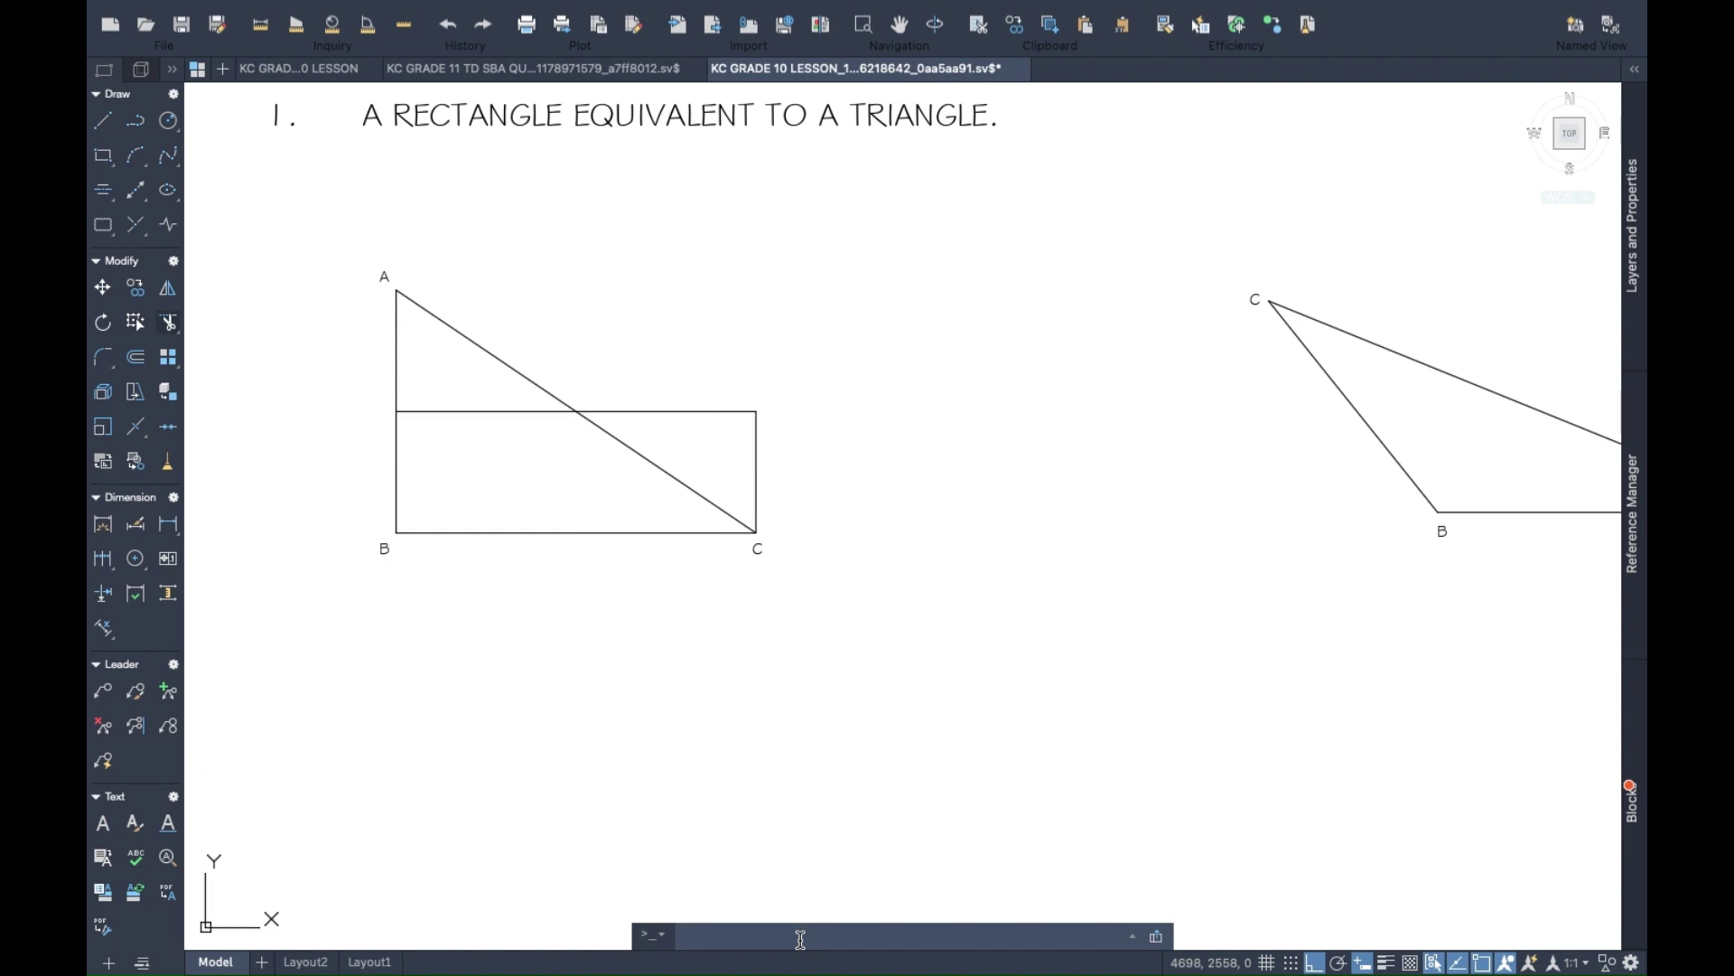
Copy the B label to the rectangle's top-left and top-right corners.
left_click(376, 548)
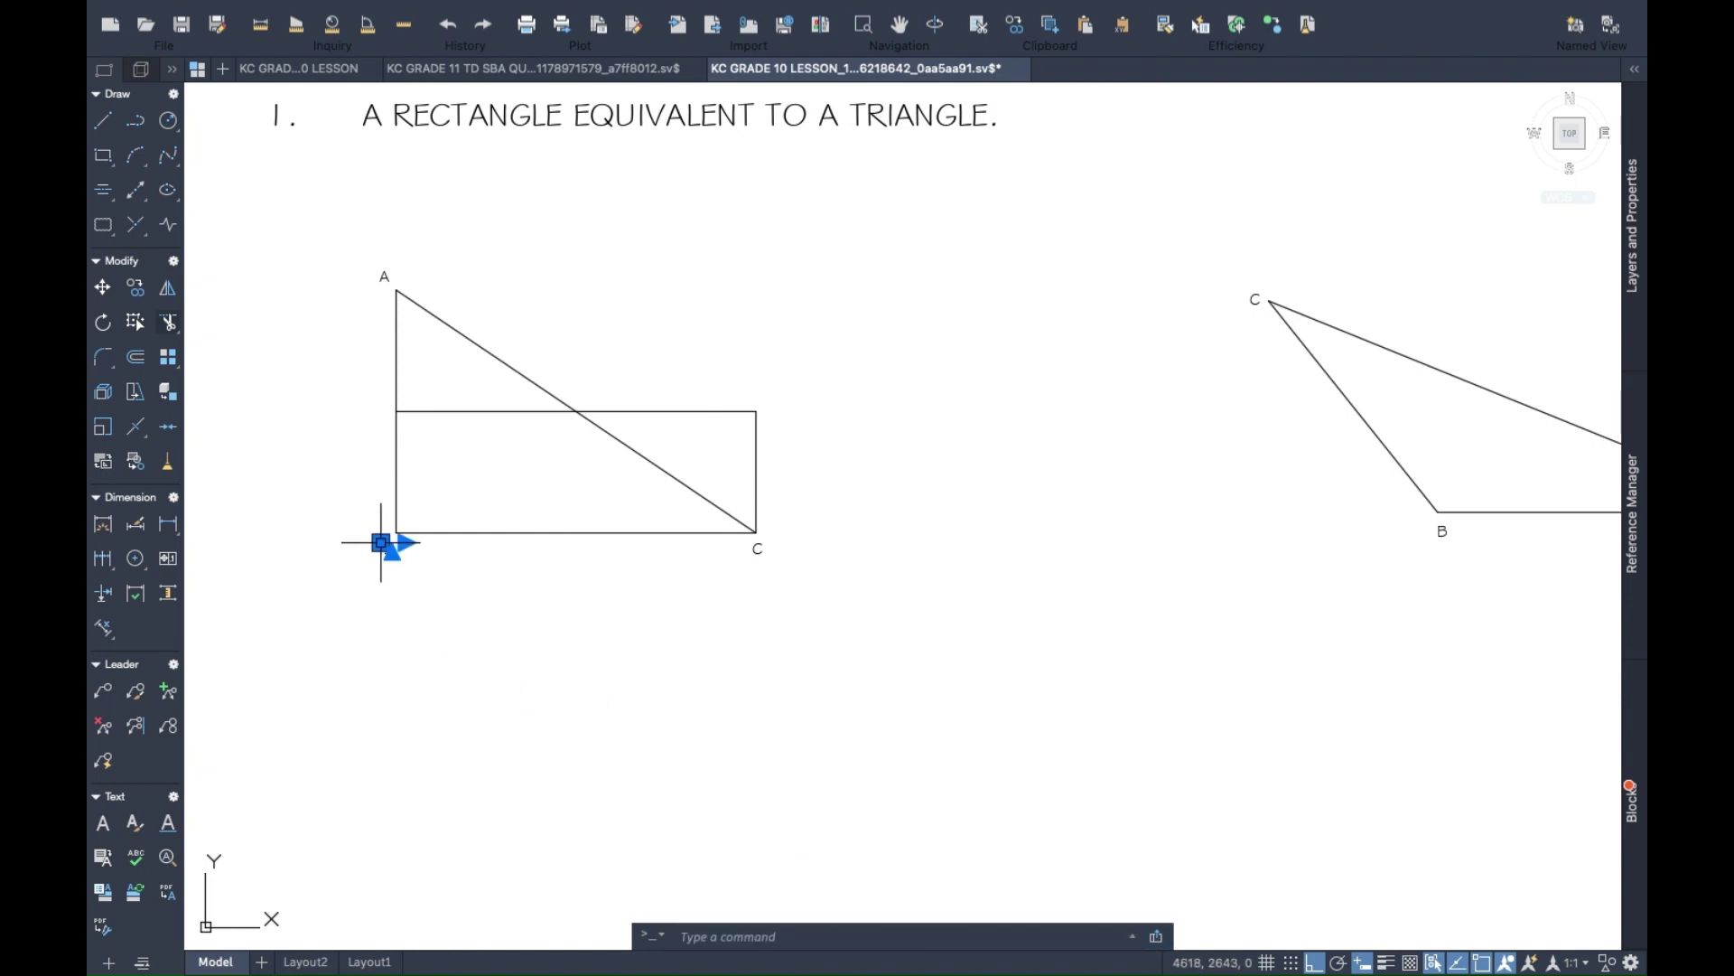
right_click(376, 548)
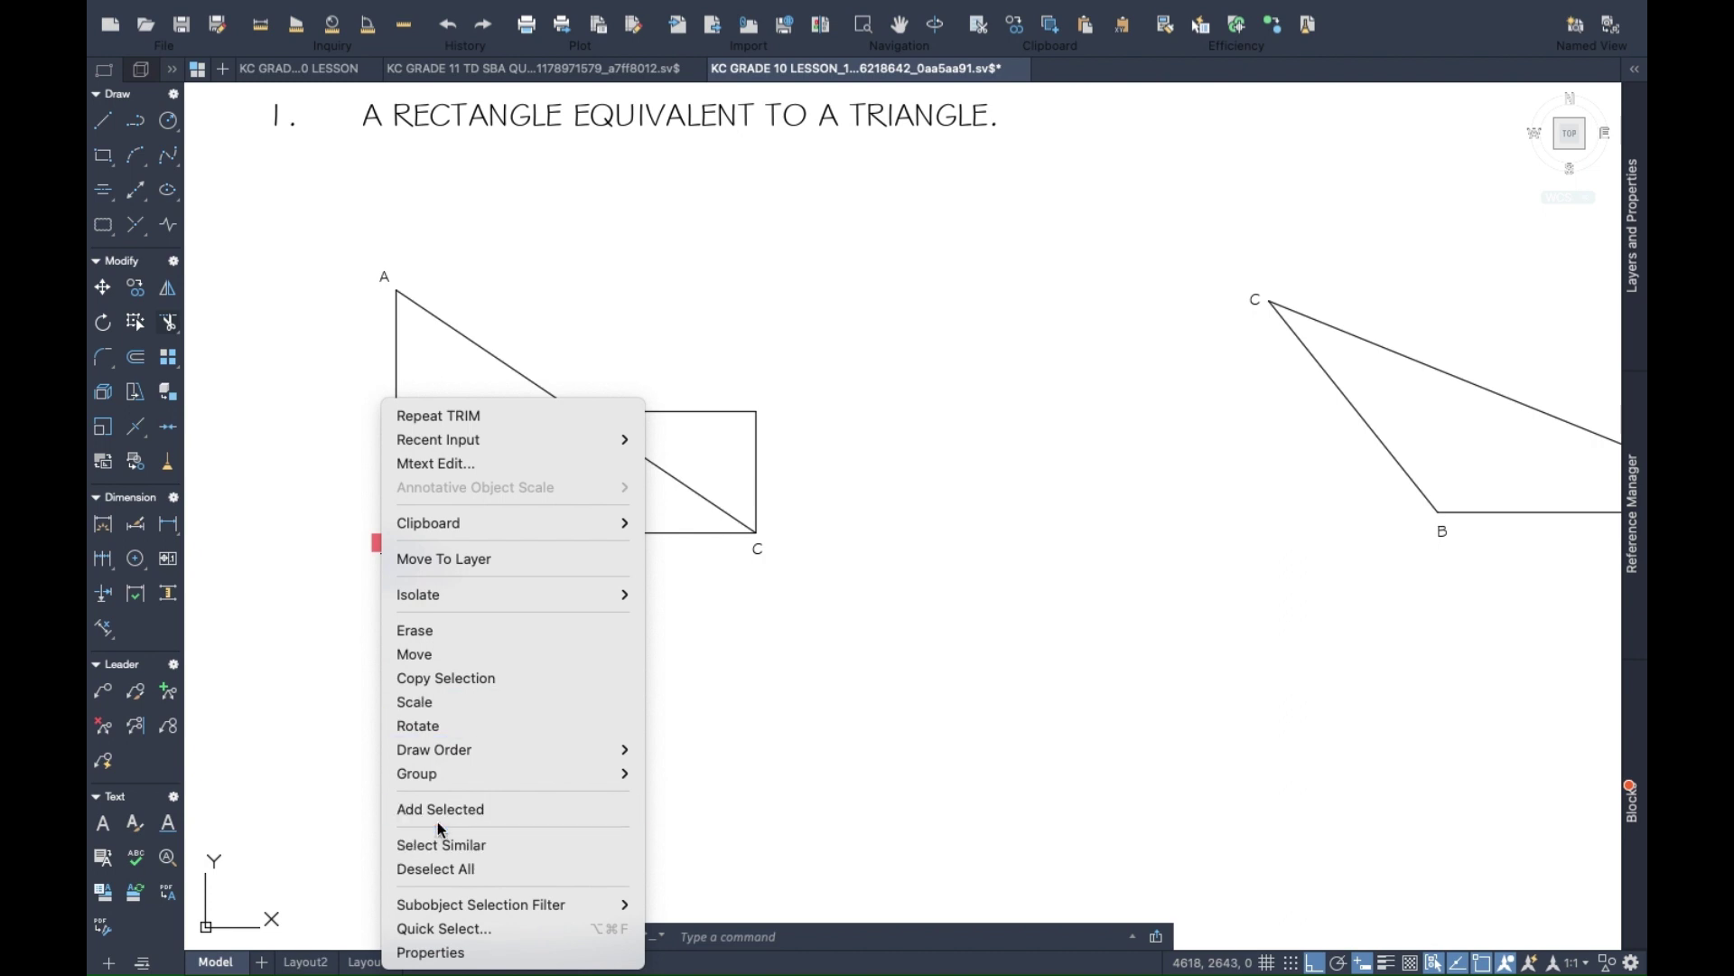
left_click(443, 678)
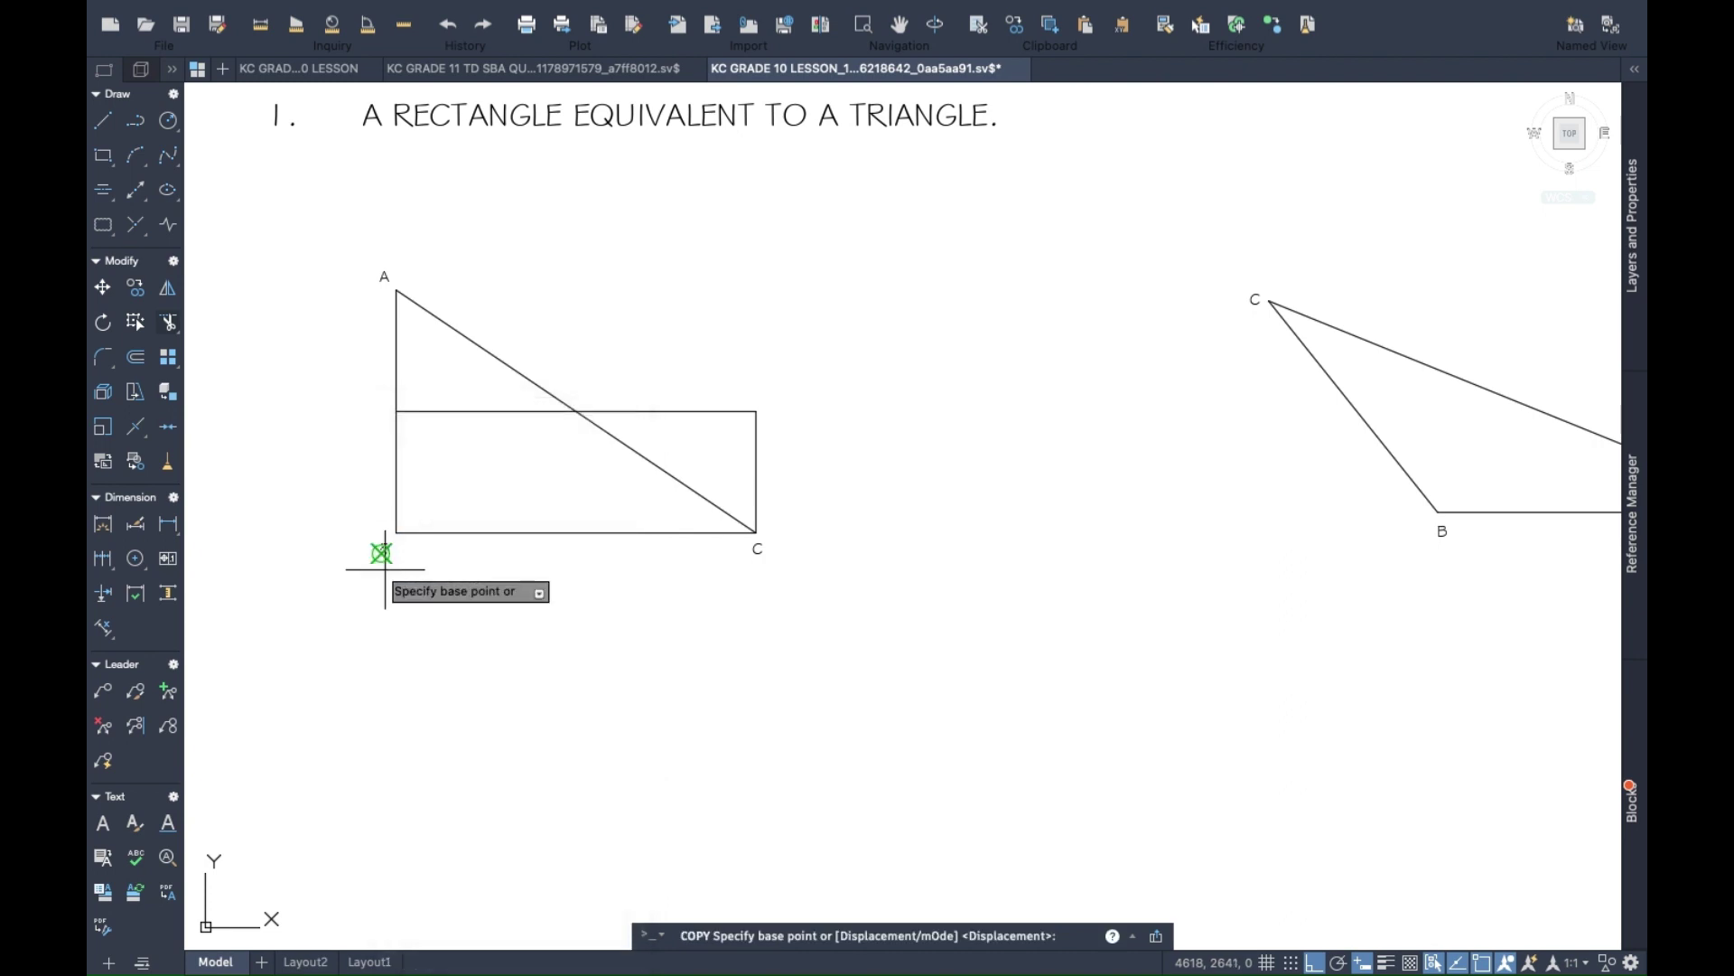
left_click(375, 548)
scroll(369, 444, "up", 2)
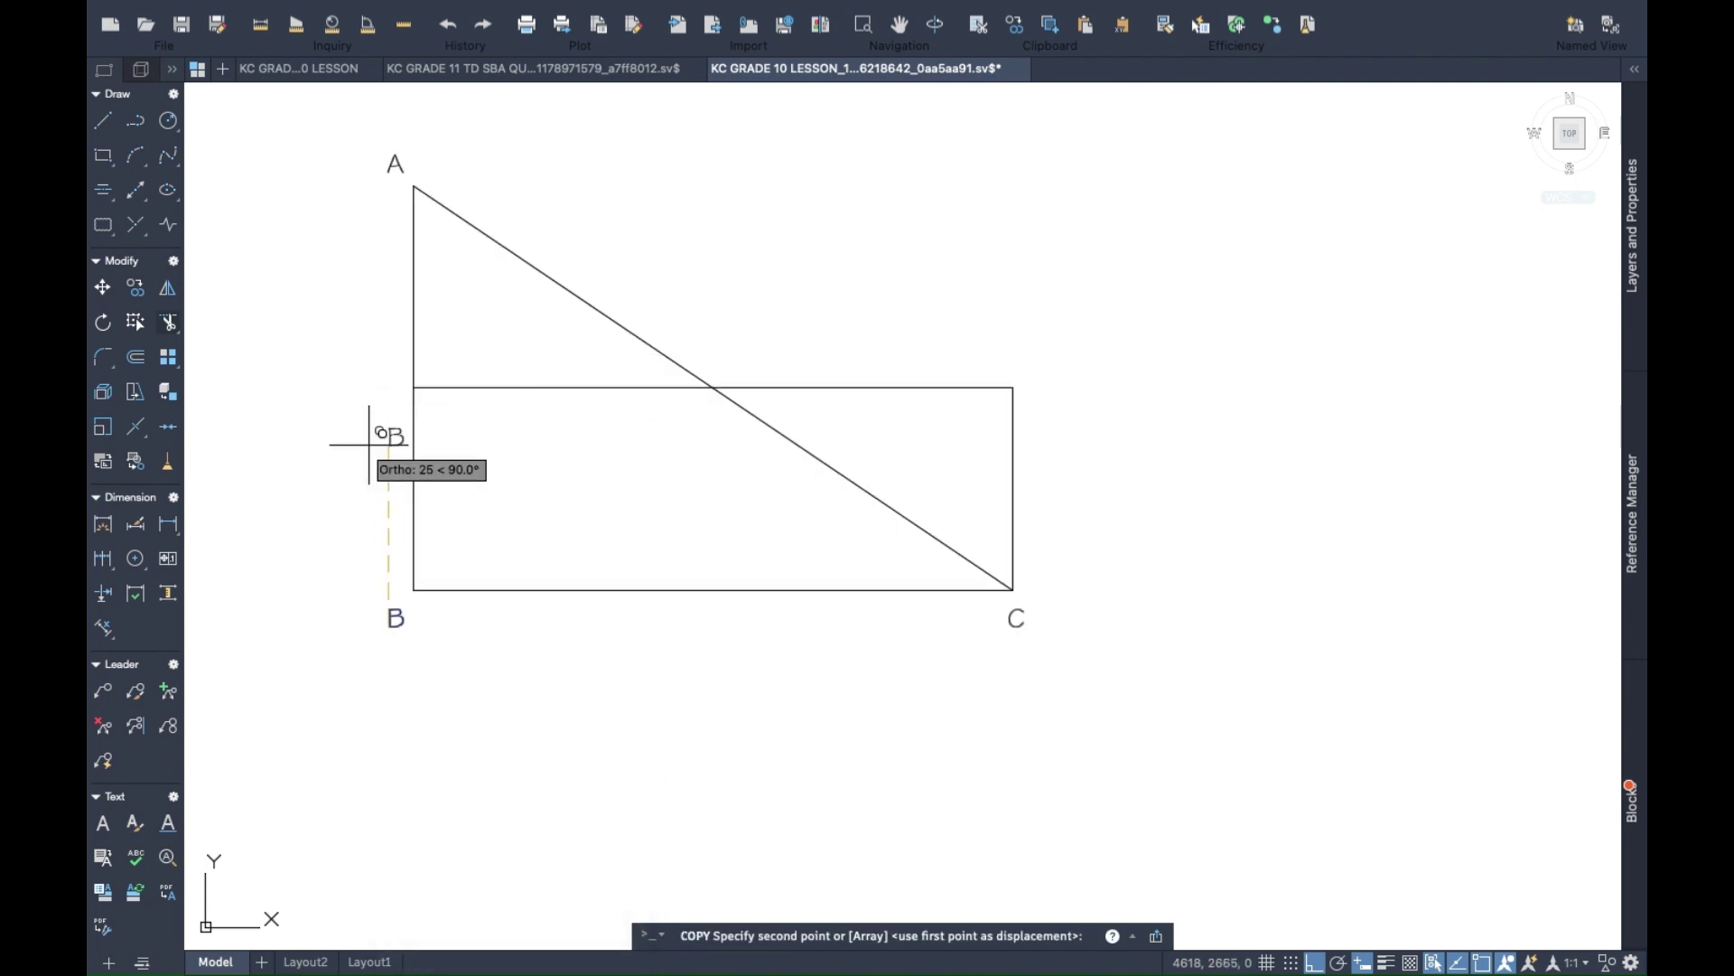
left_click(370, 390)
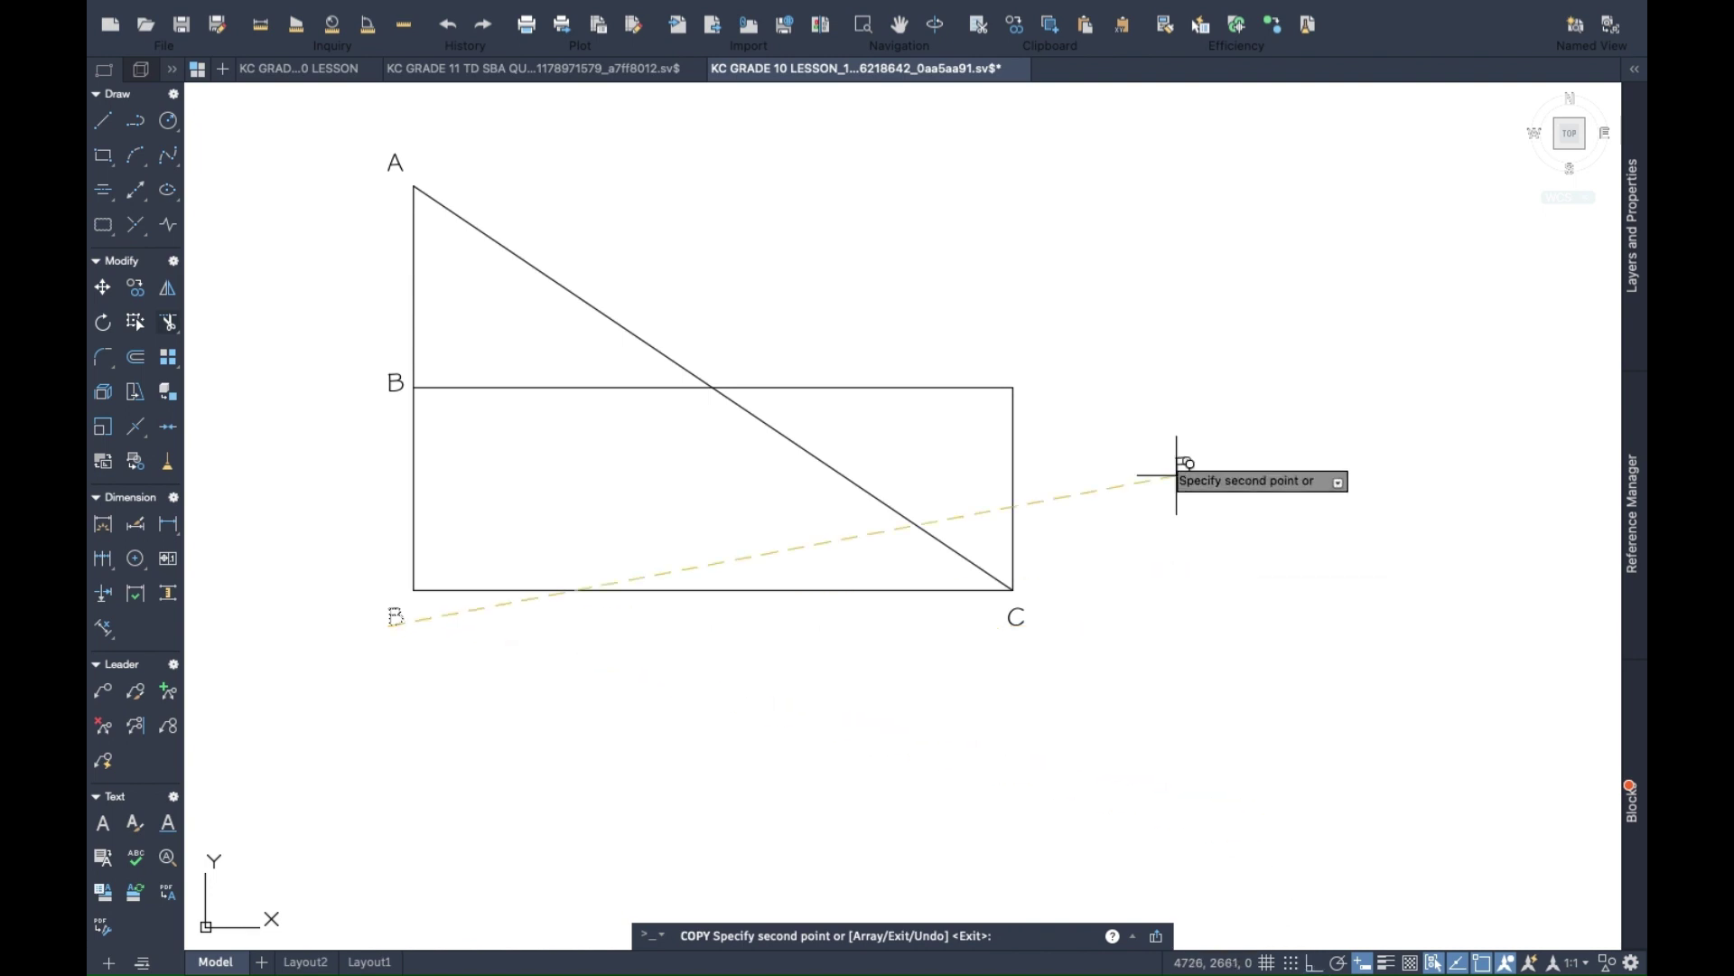
left_click(1027, 385)
key("Escape")
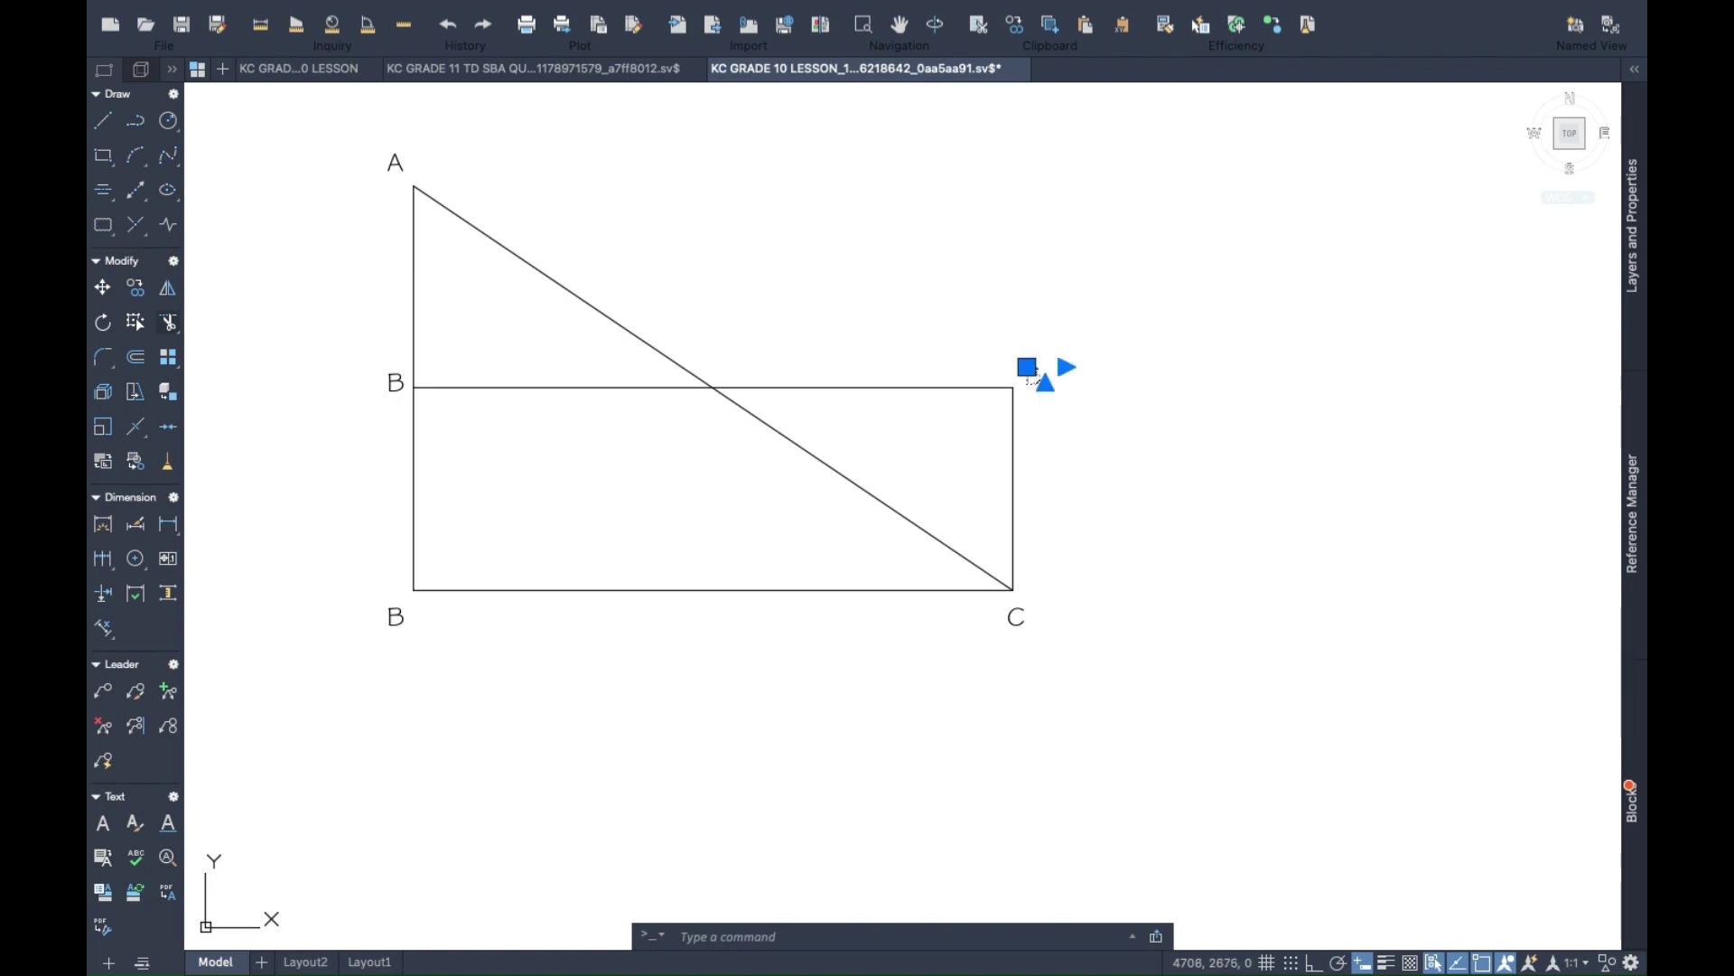
Change the top-right label to D and the upper-left label to E.
double_click(1030, 372)
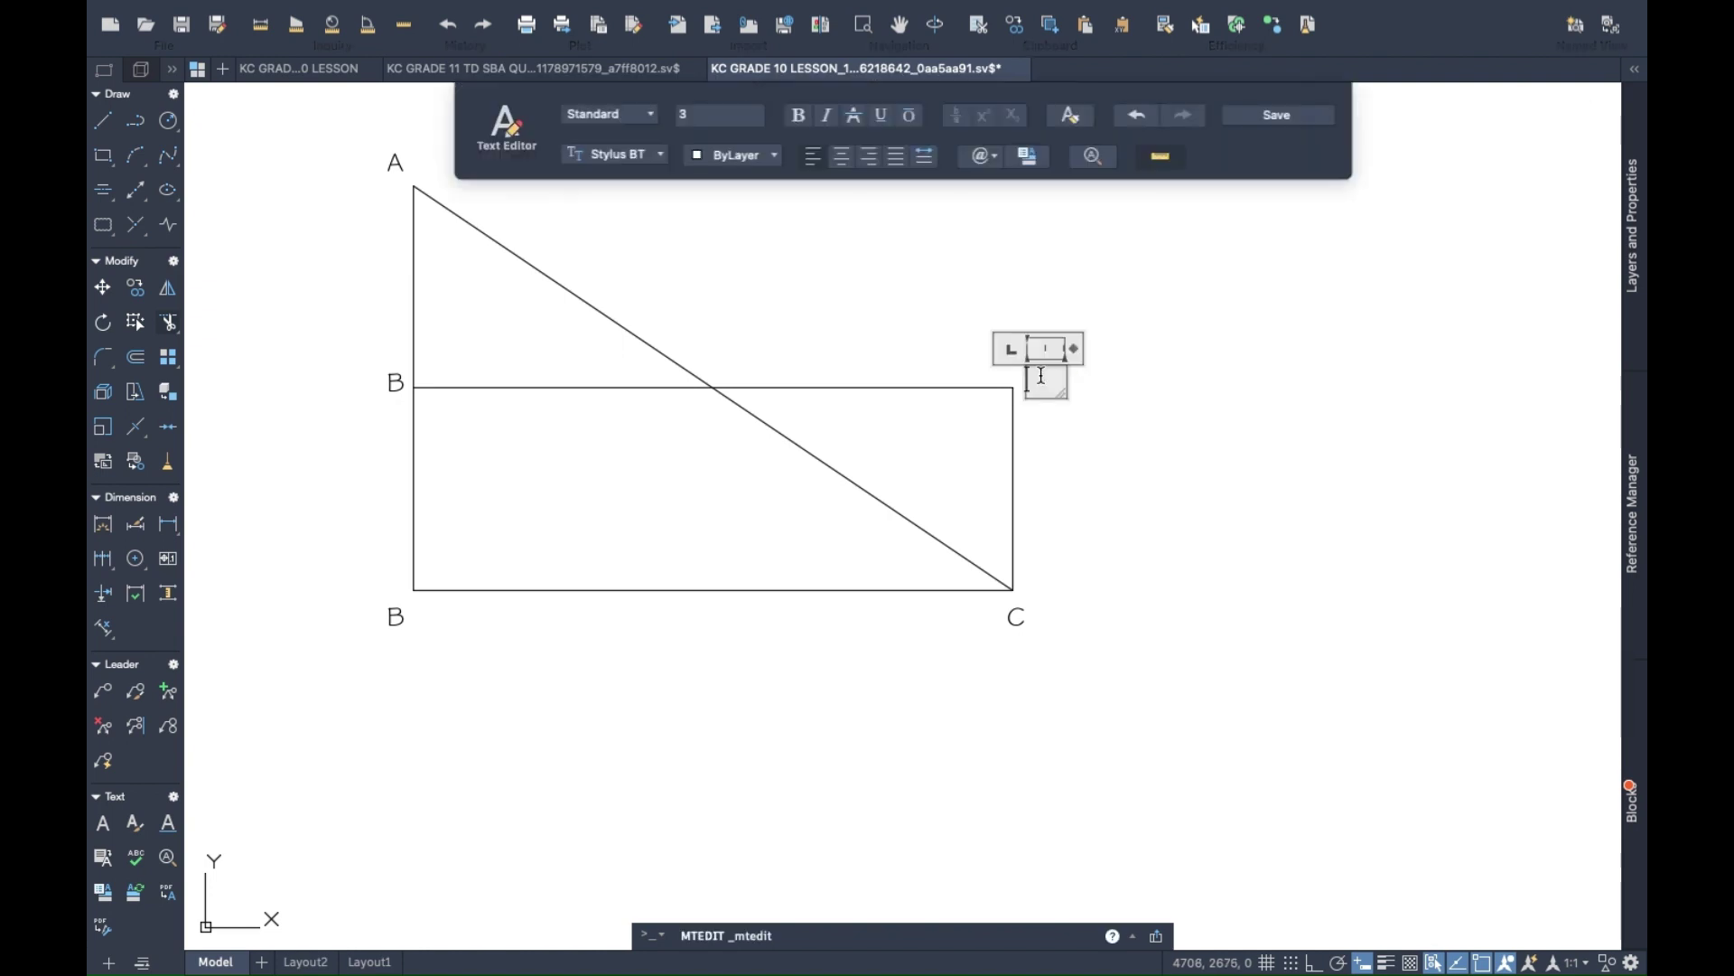
left_click(1130, 386)
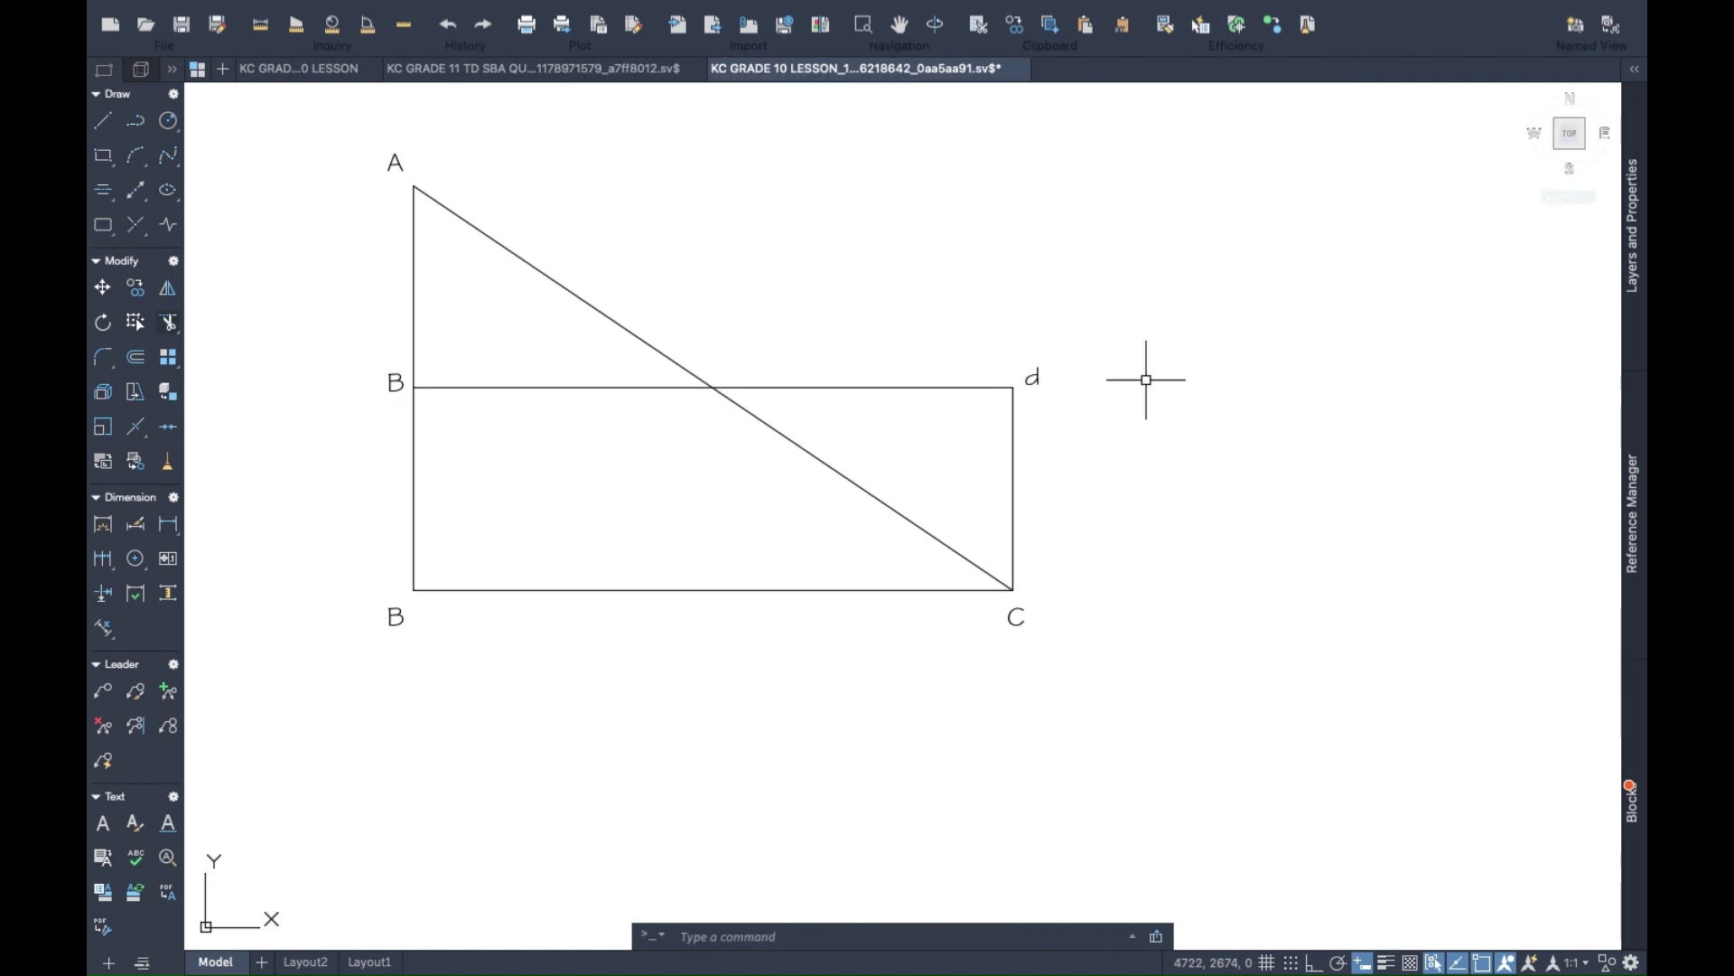
double_click(1030, 376)
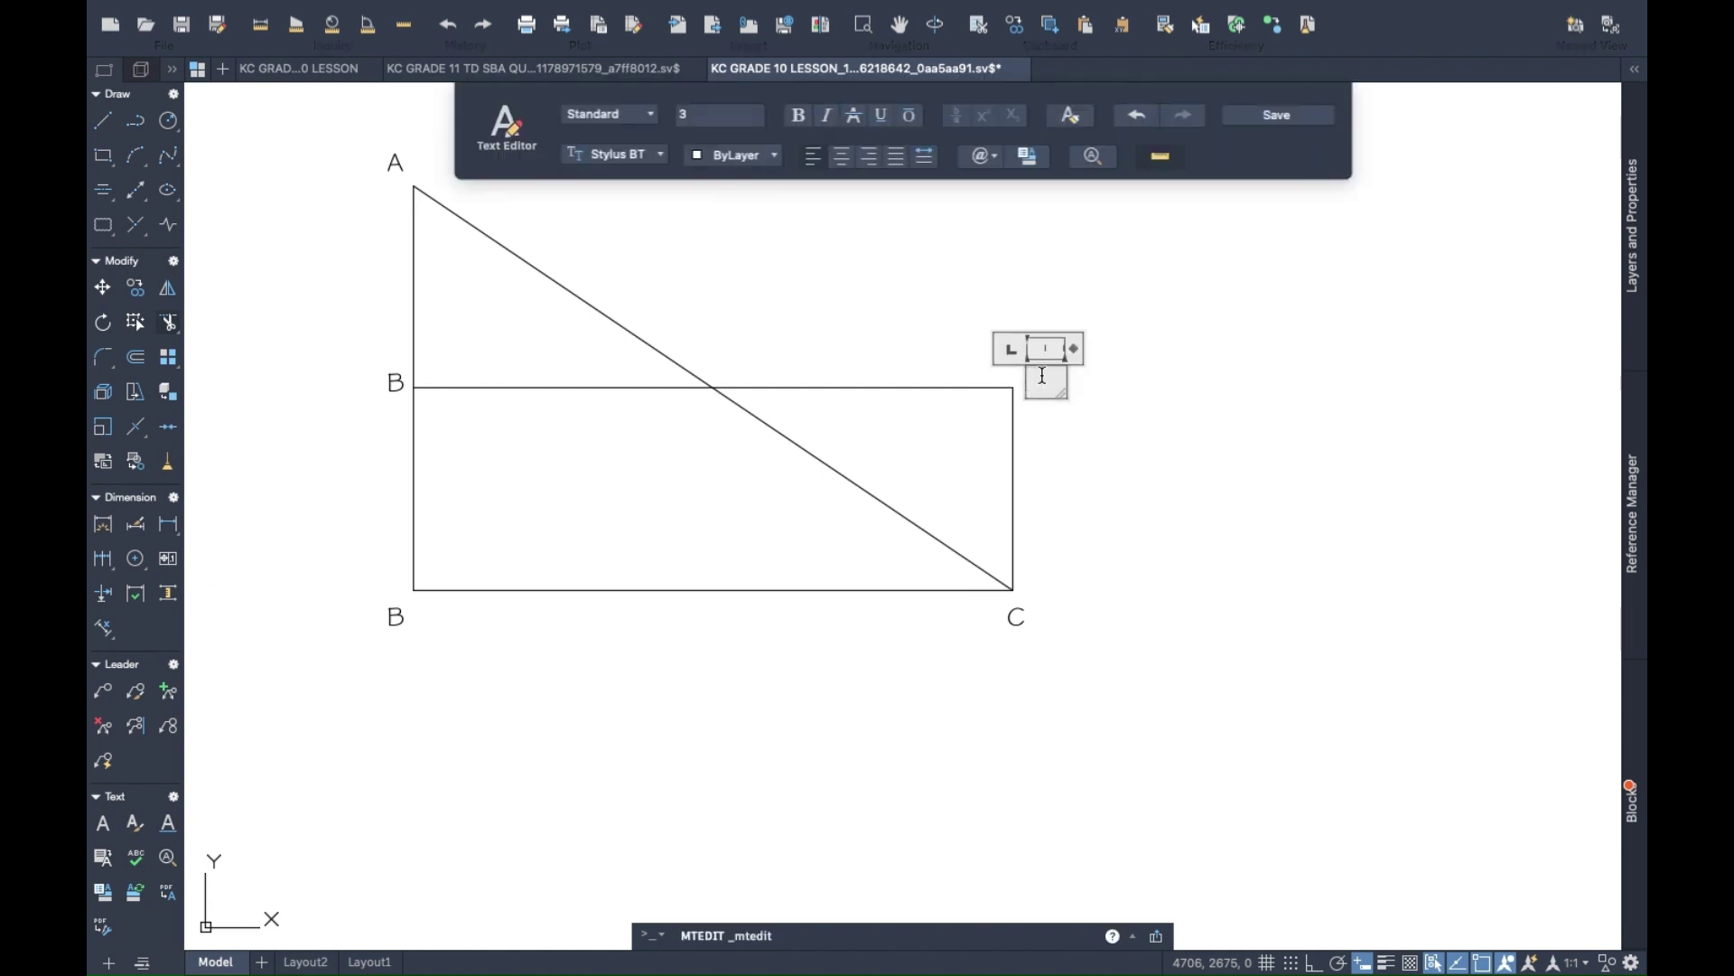
left_click(381, 327)
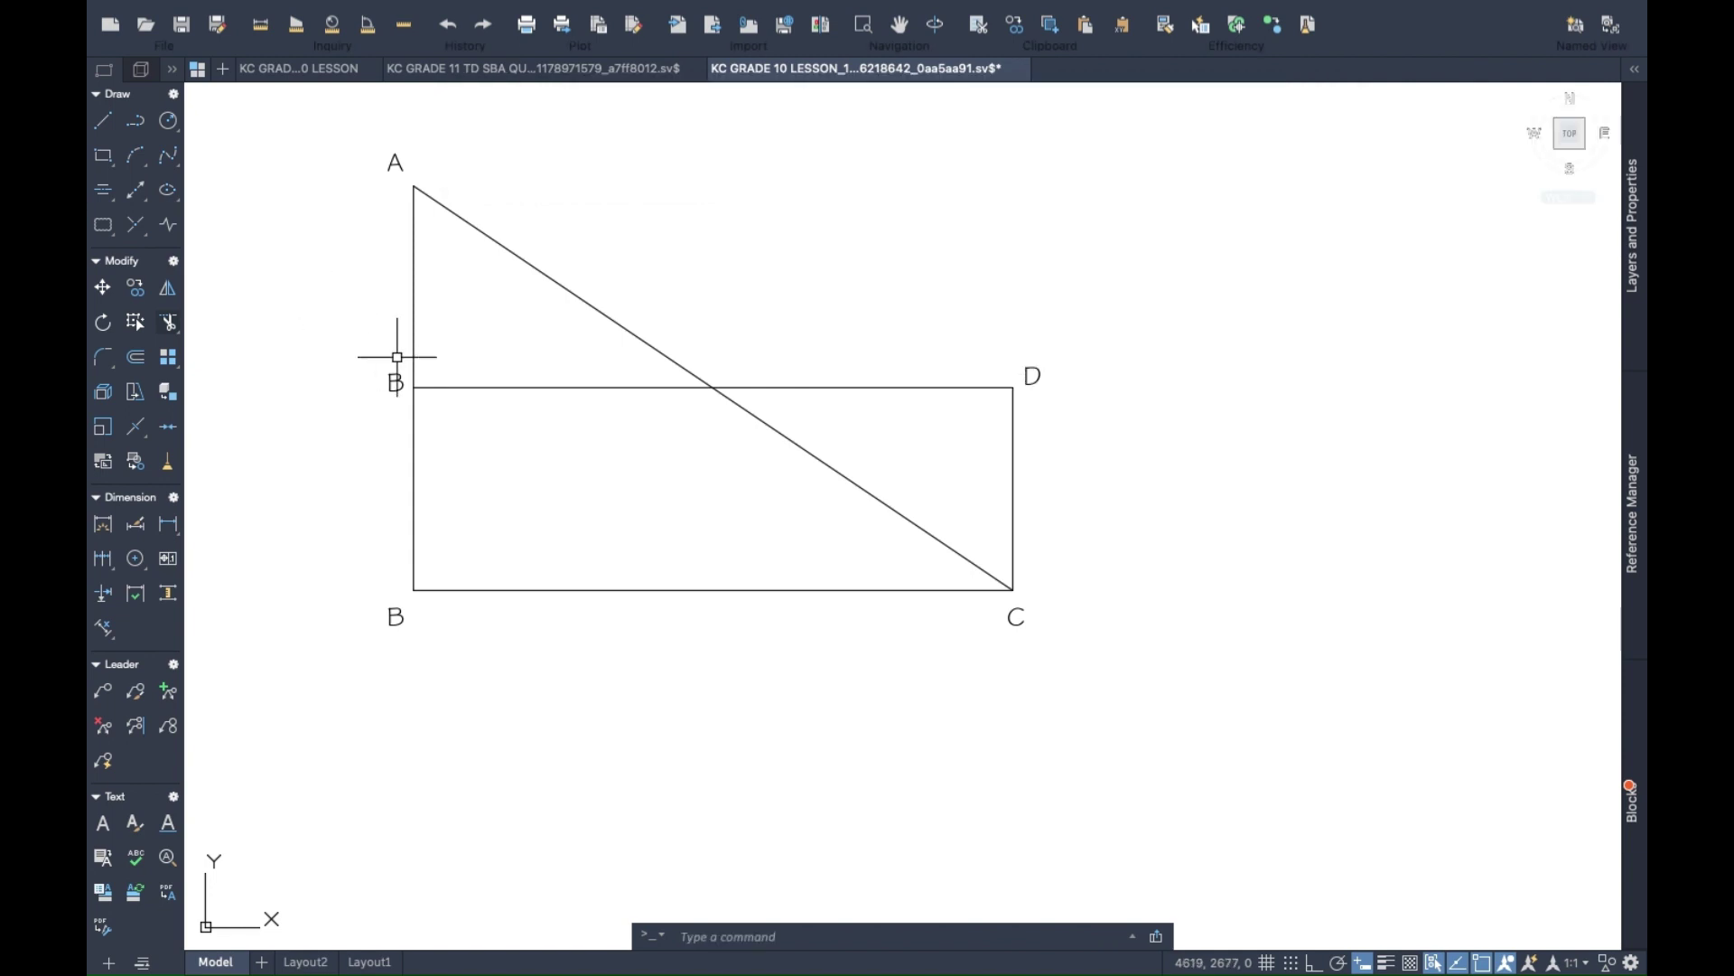
double_click(394, 382)
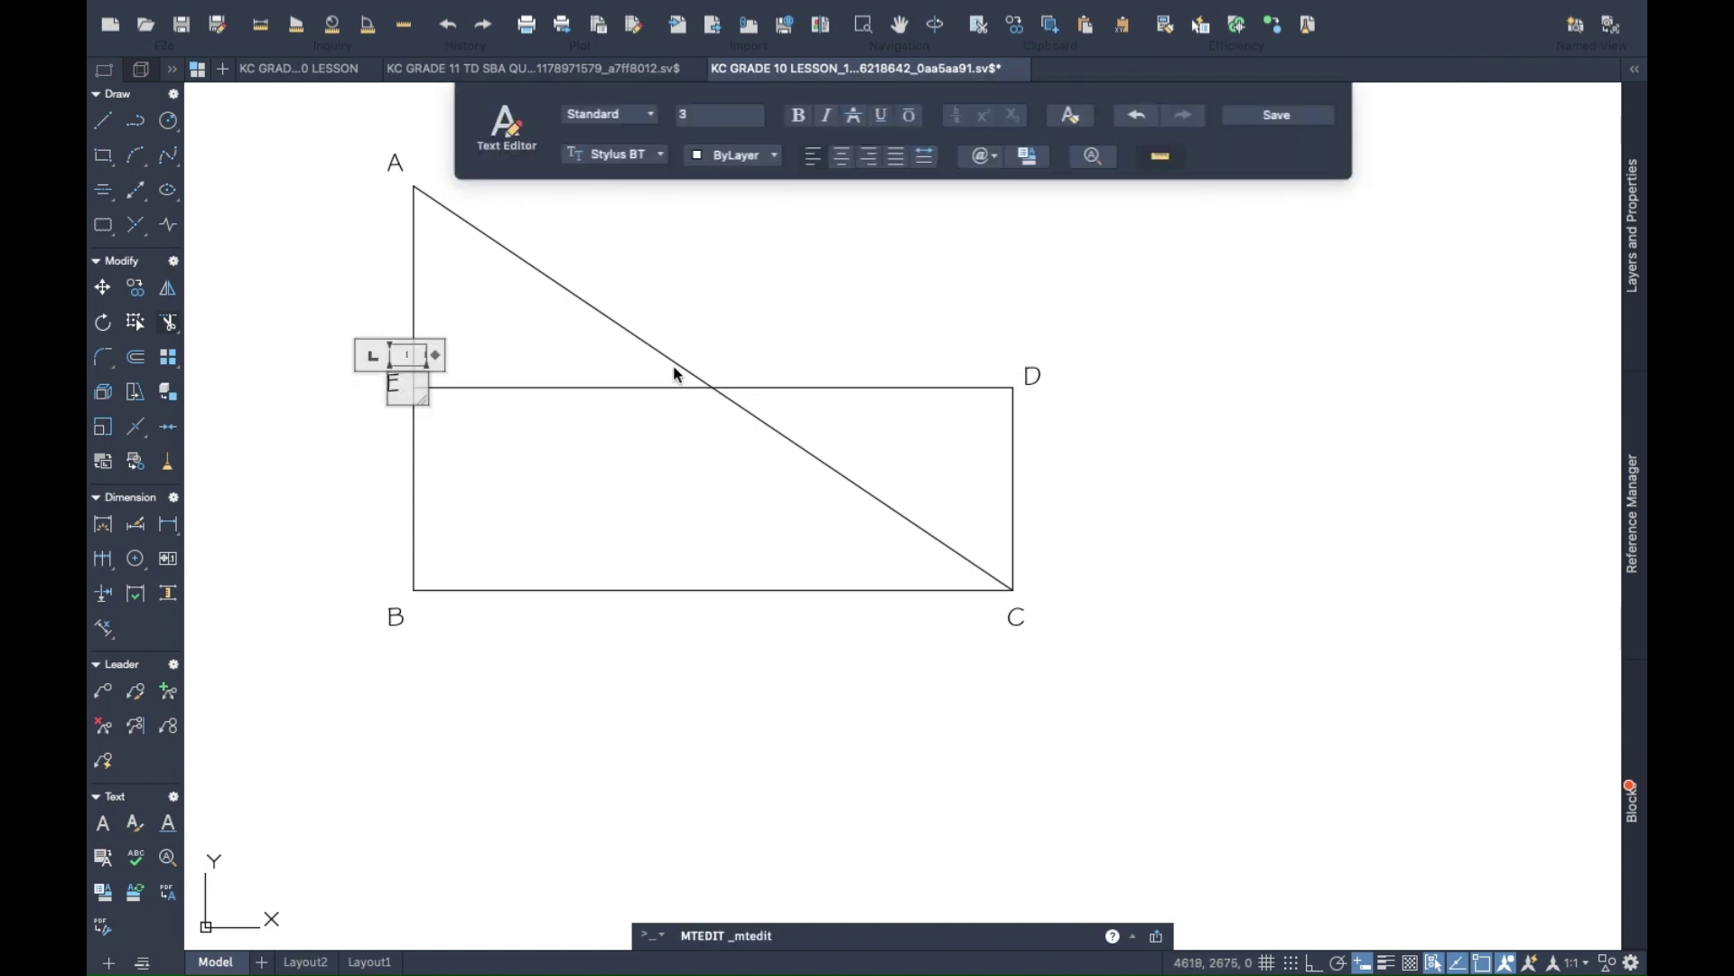
left_click(795, 271)
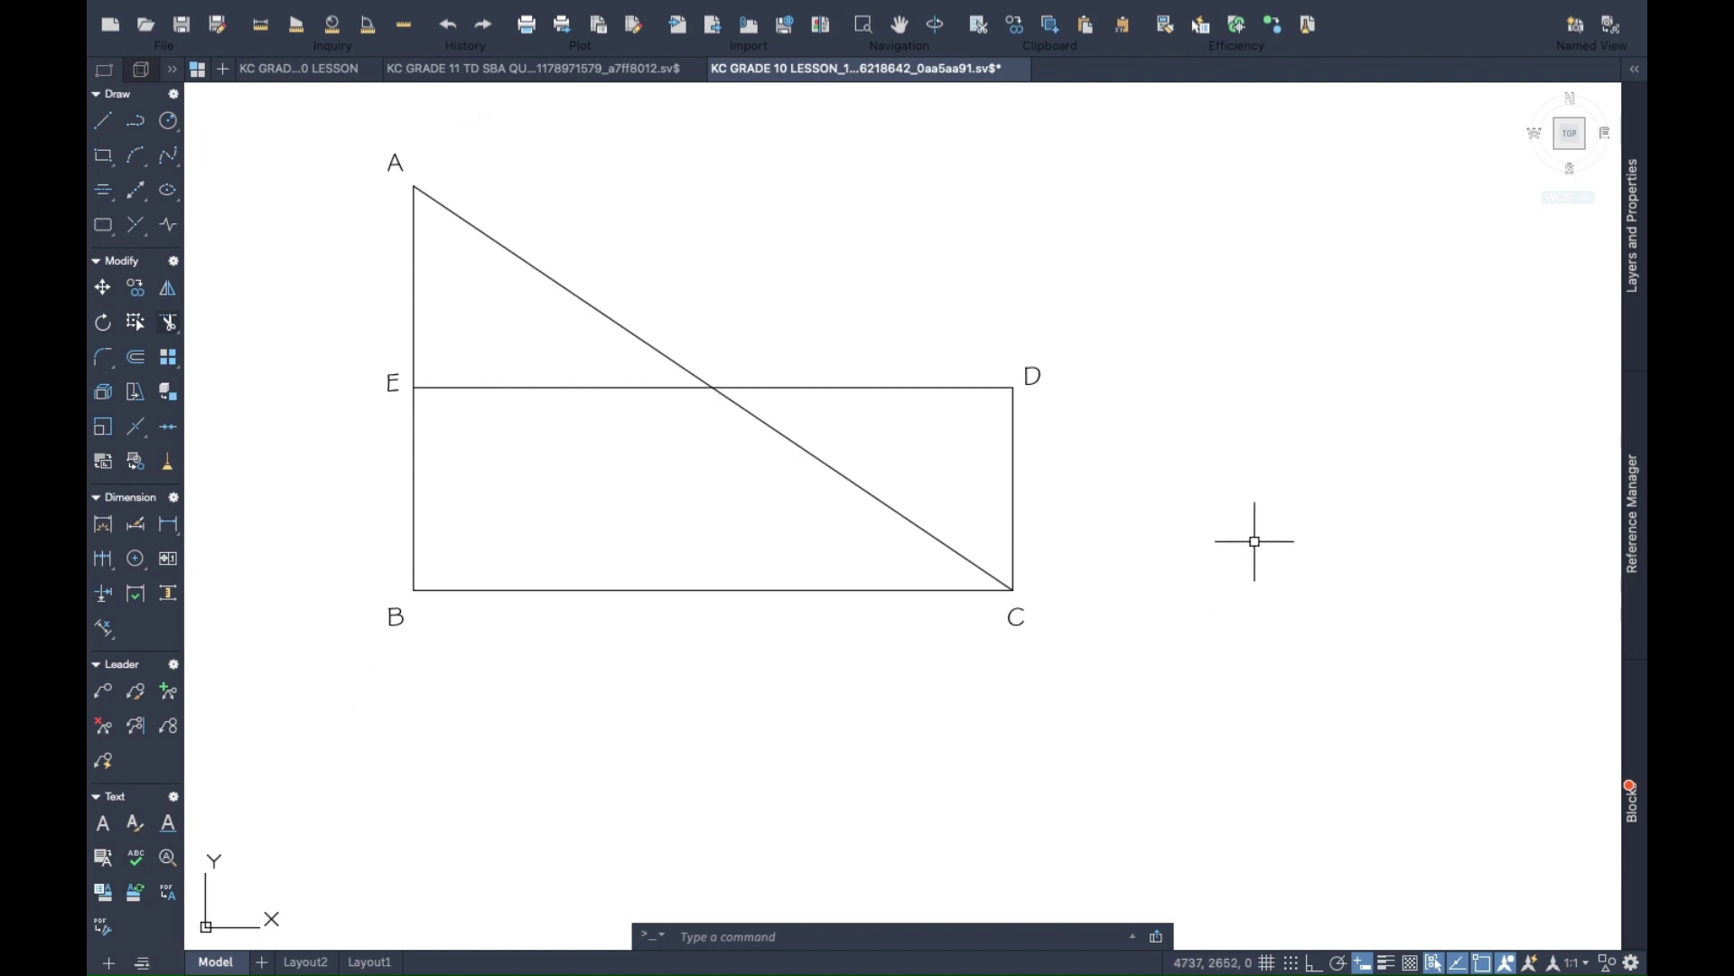
Pan to triangle CBA and extend its base horizontally left past B.
left_click_drag(1370, 533, 619, 554)
left_click_drag(1231, 523, 706, 528)
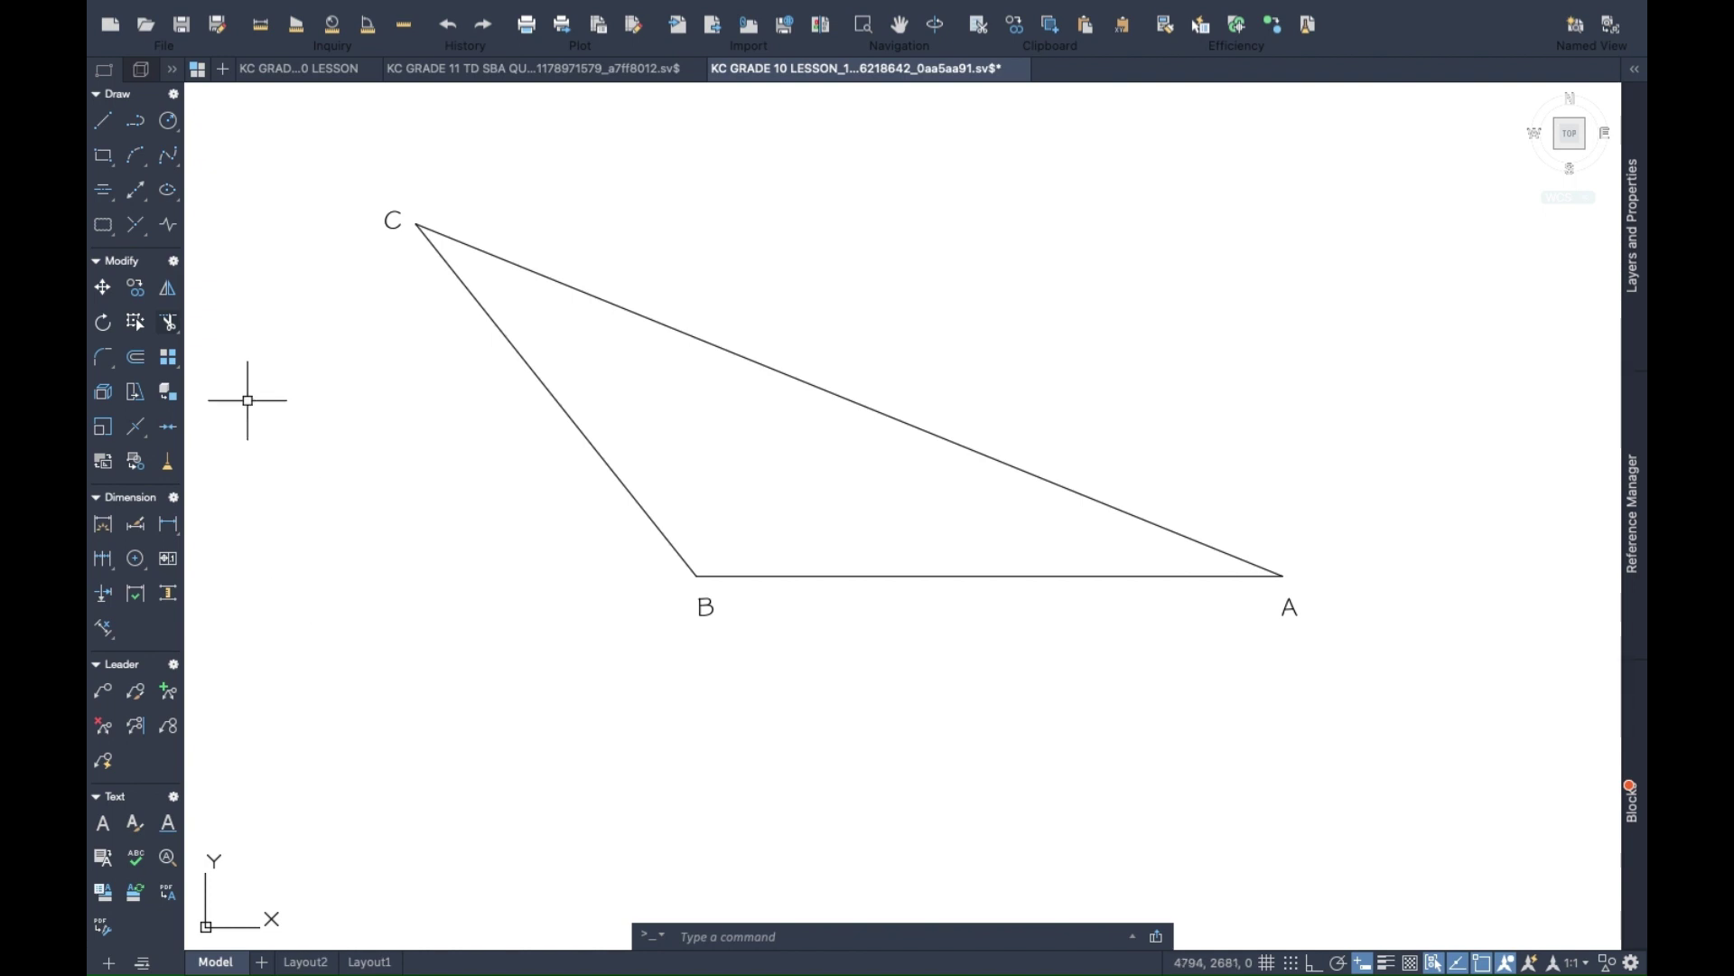
left_click(103, 124)
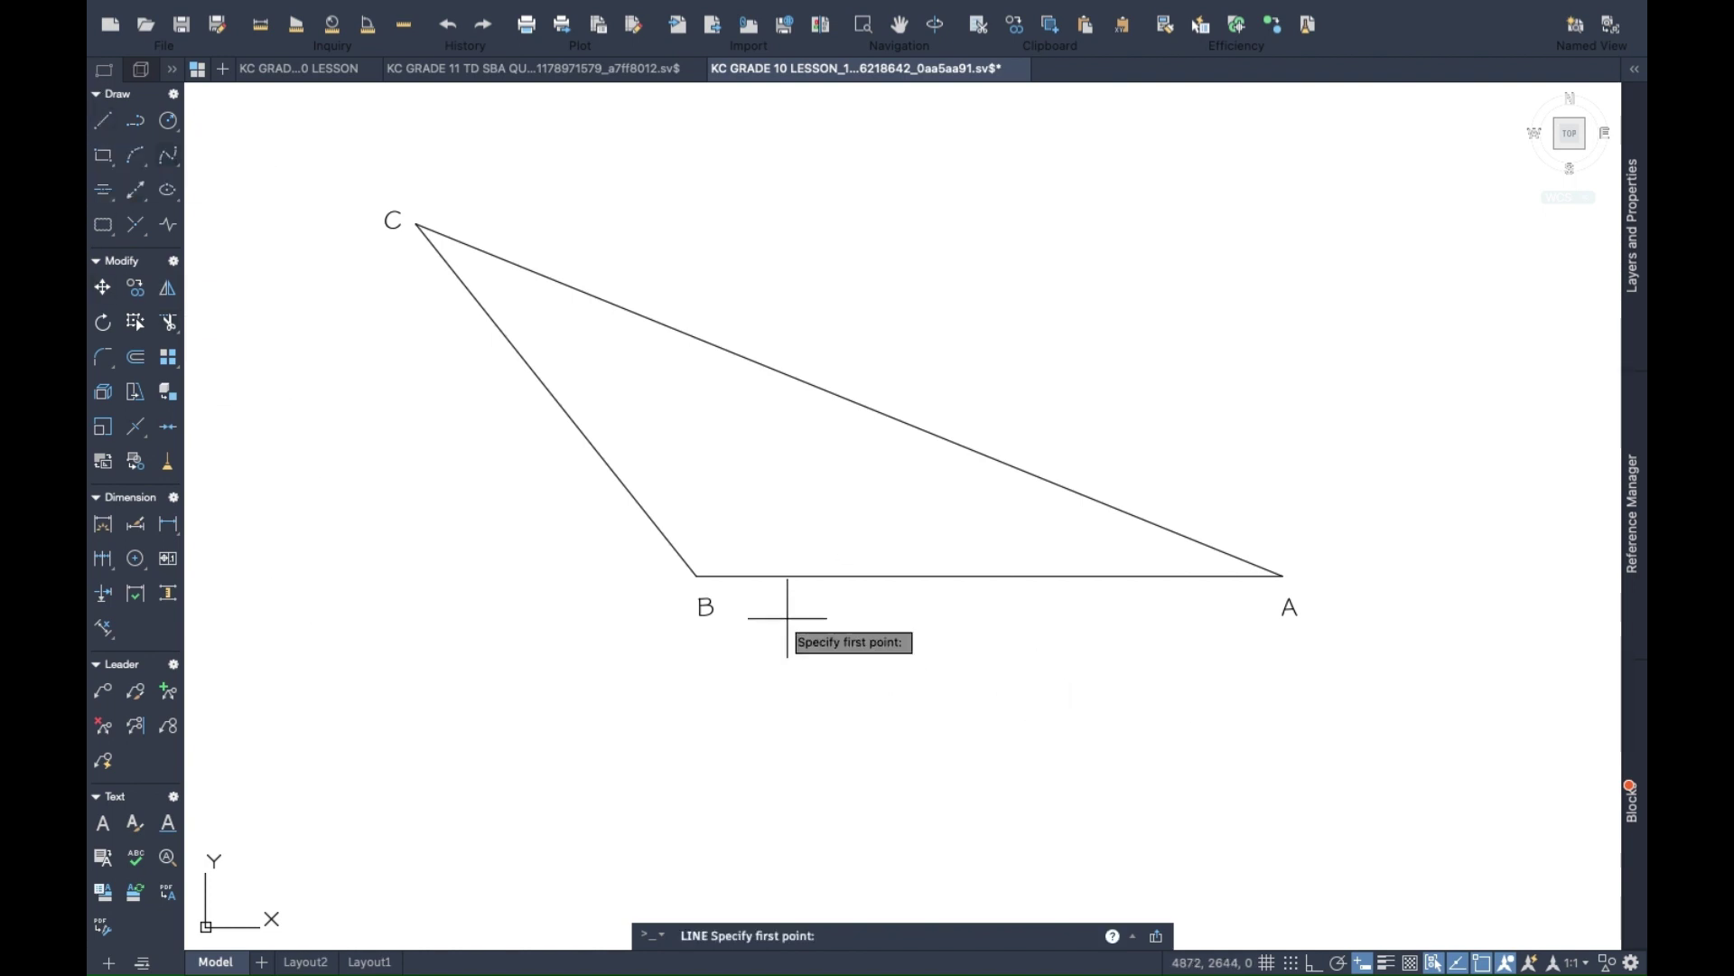
left_click(697, 576)
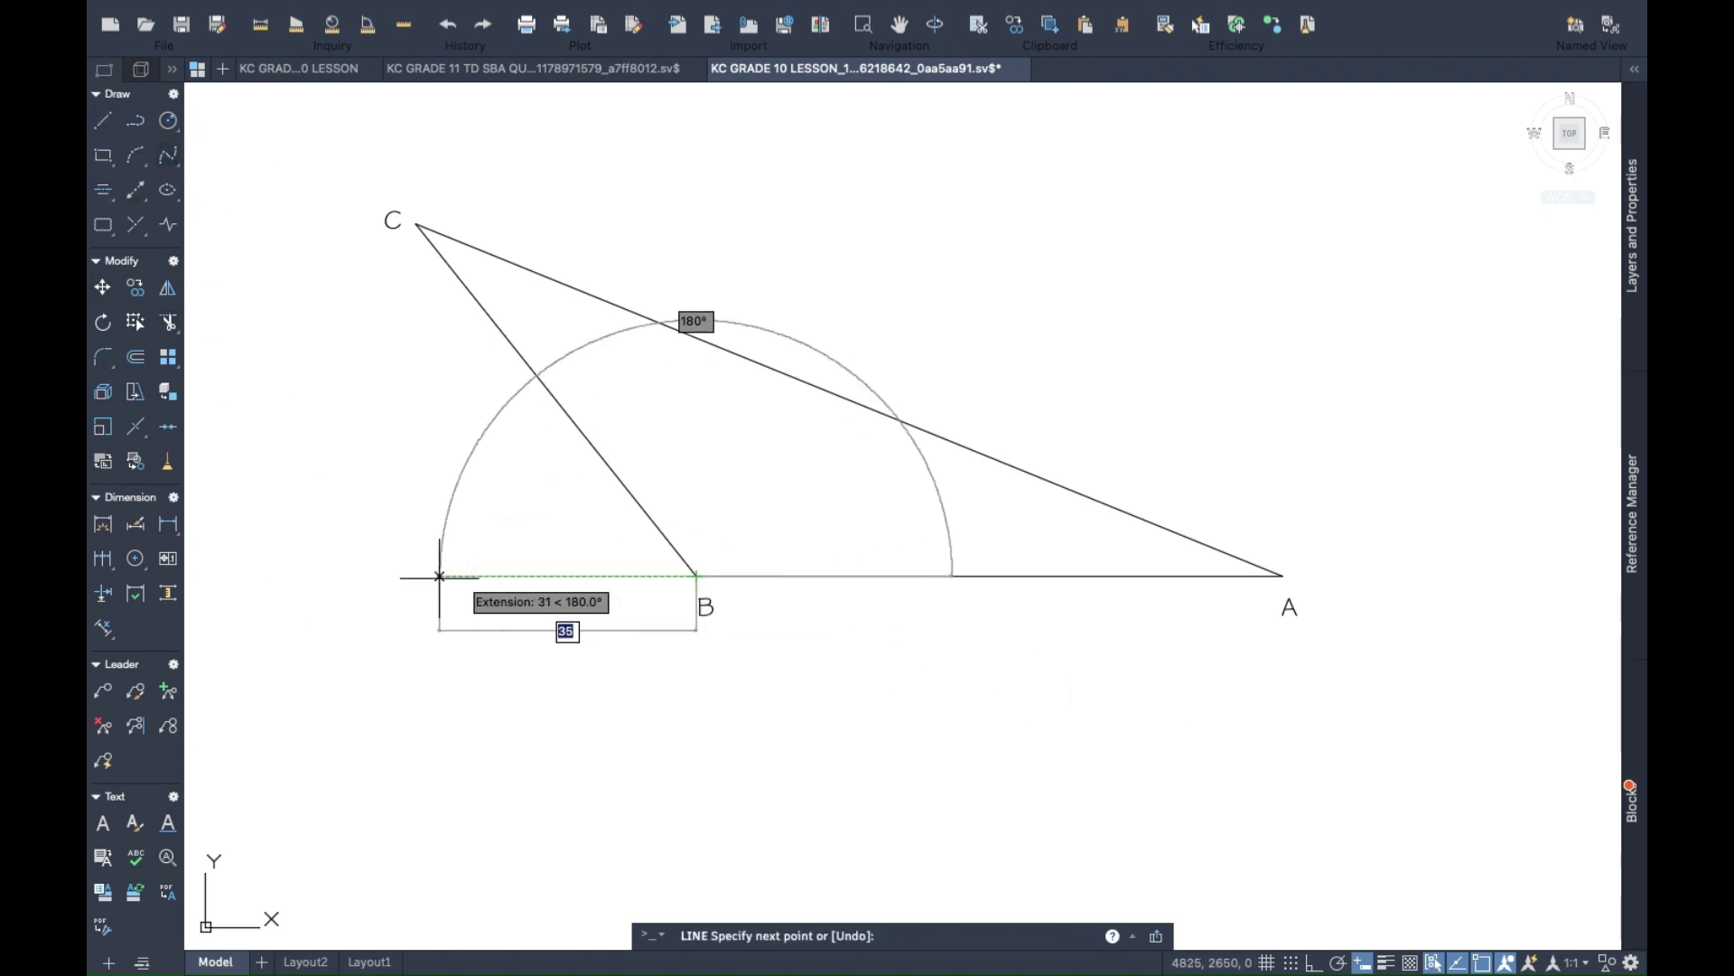
left_click(1314, 962)
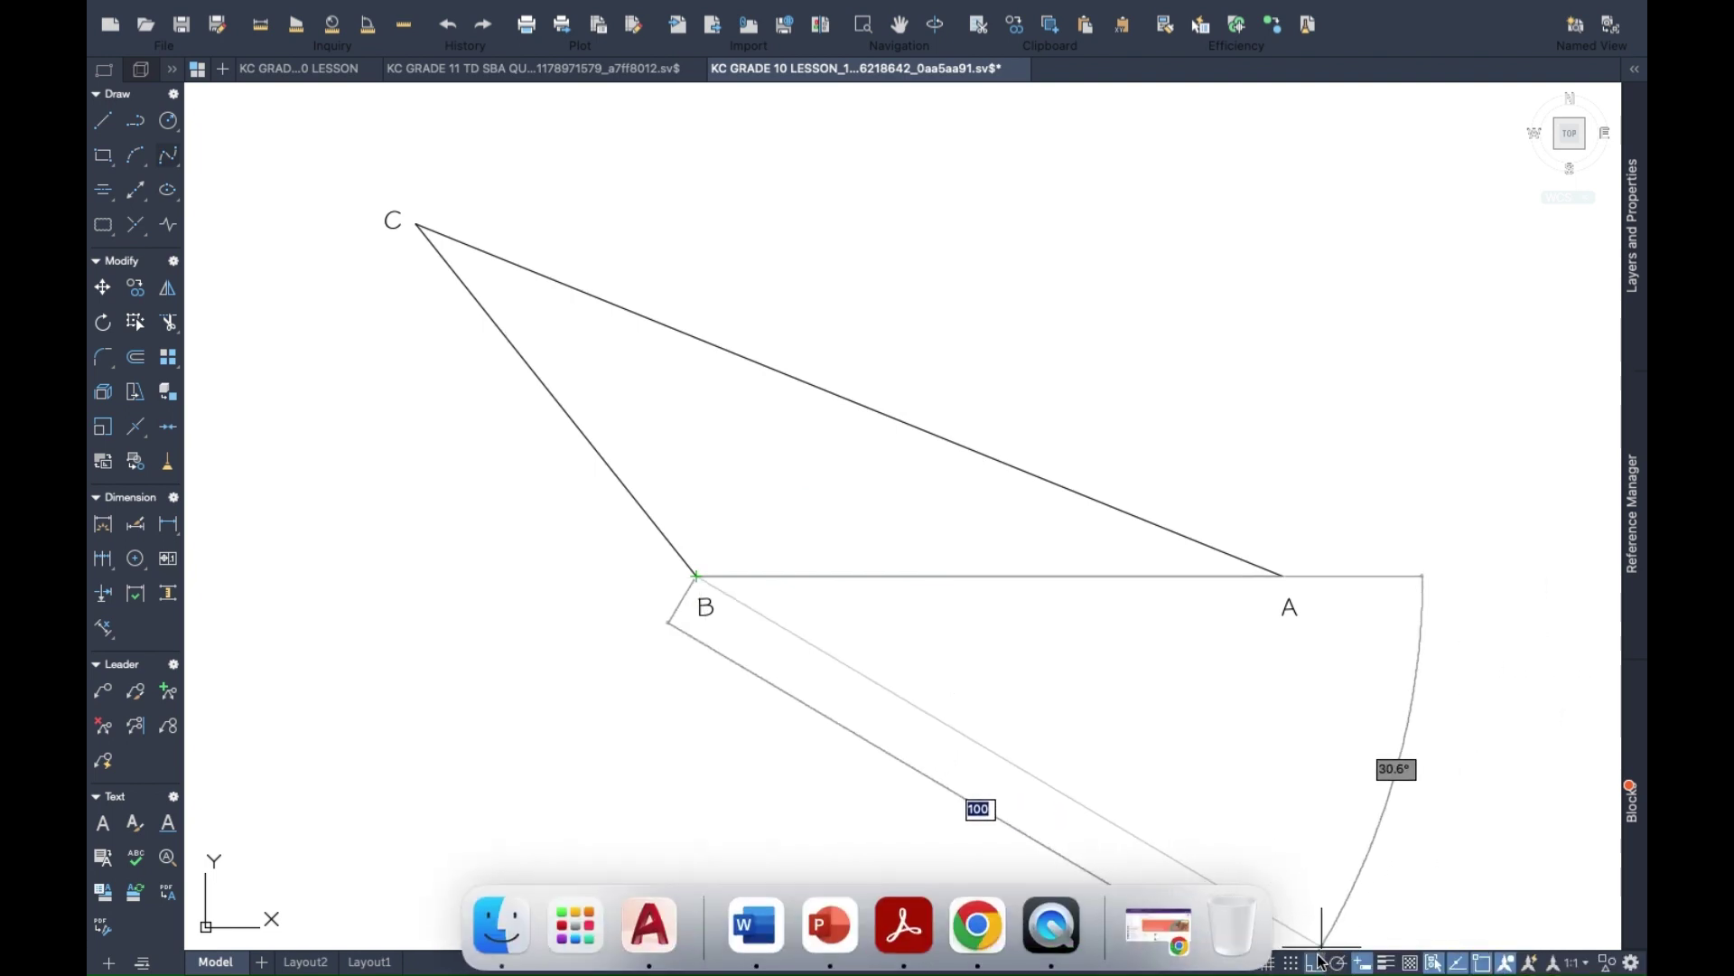
left_click(287, 625)
key("Return")
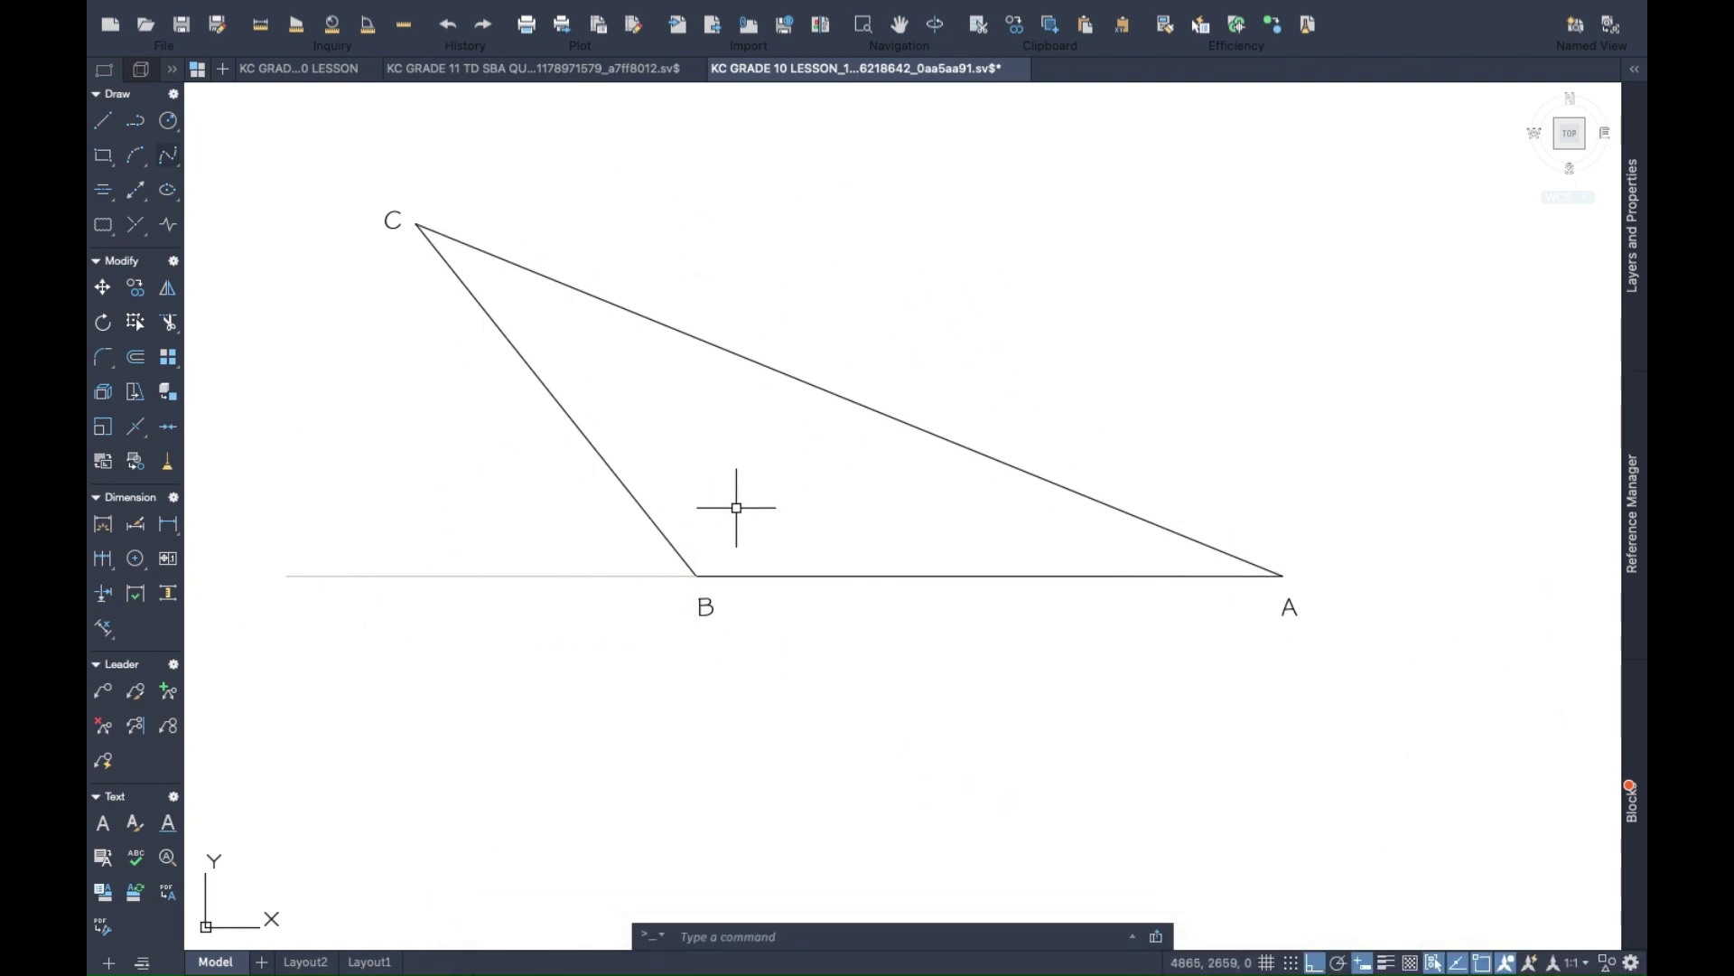
Draw a perpendicular from C straight down to the extended base.
right_click(503, 168)
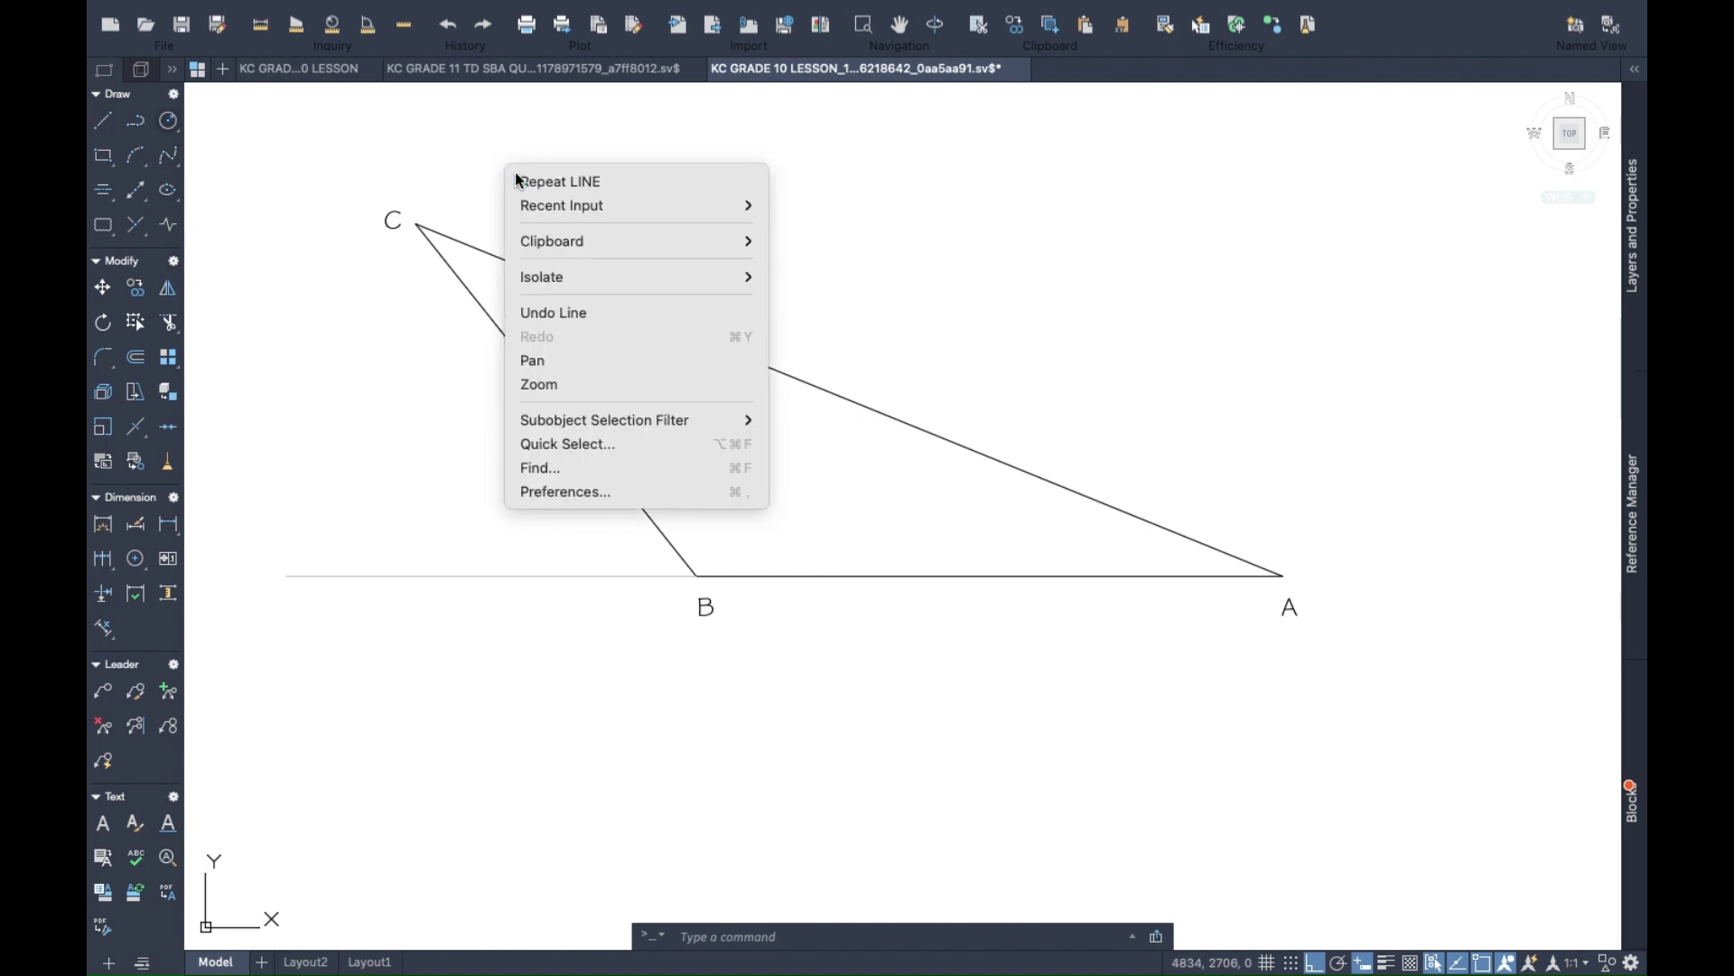
left_click(512, 179)
left_click(416, 222)
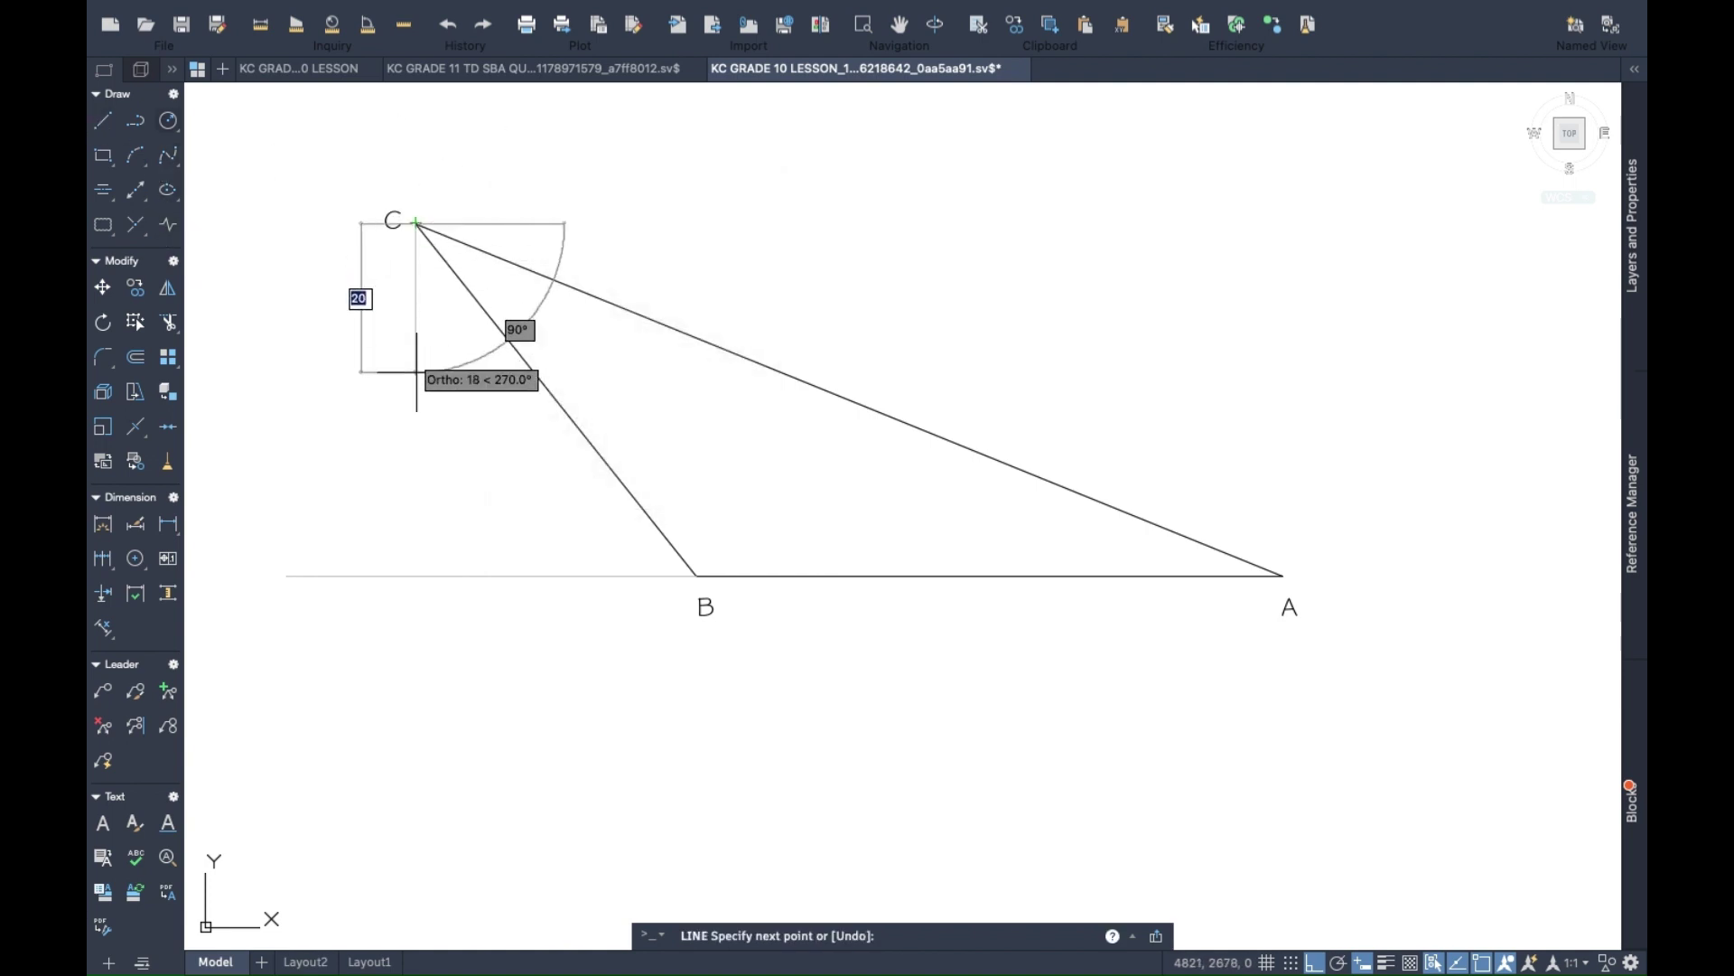
left_click(416, 575)
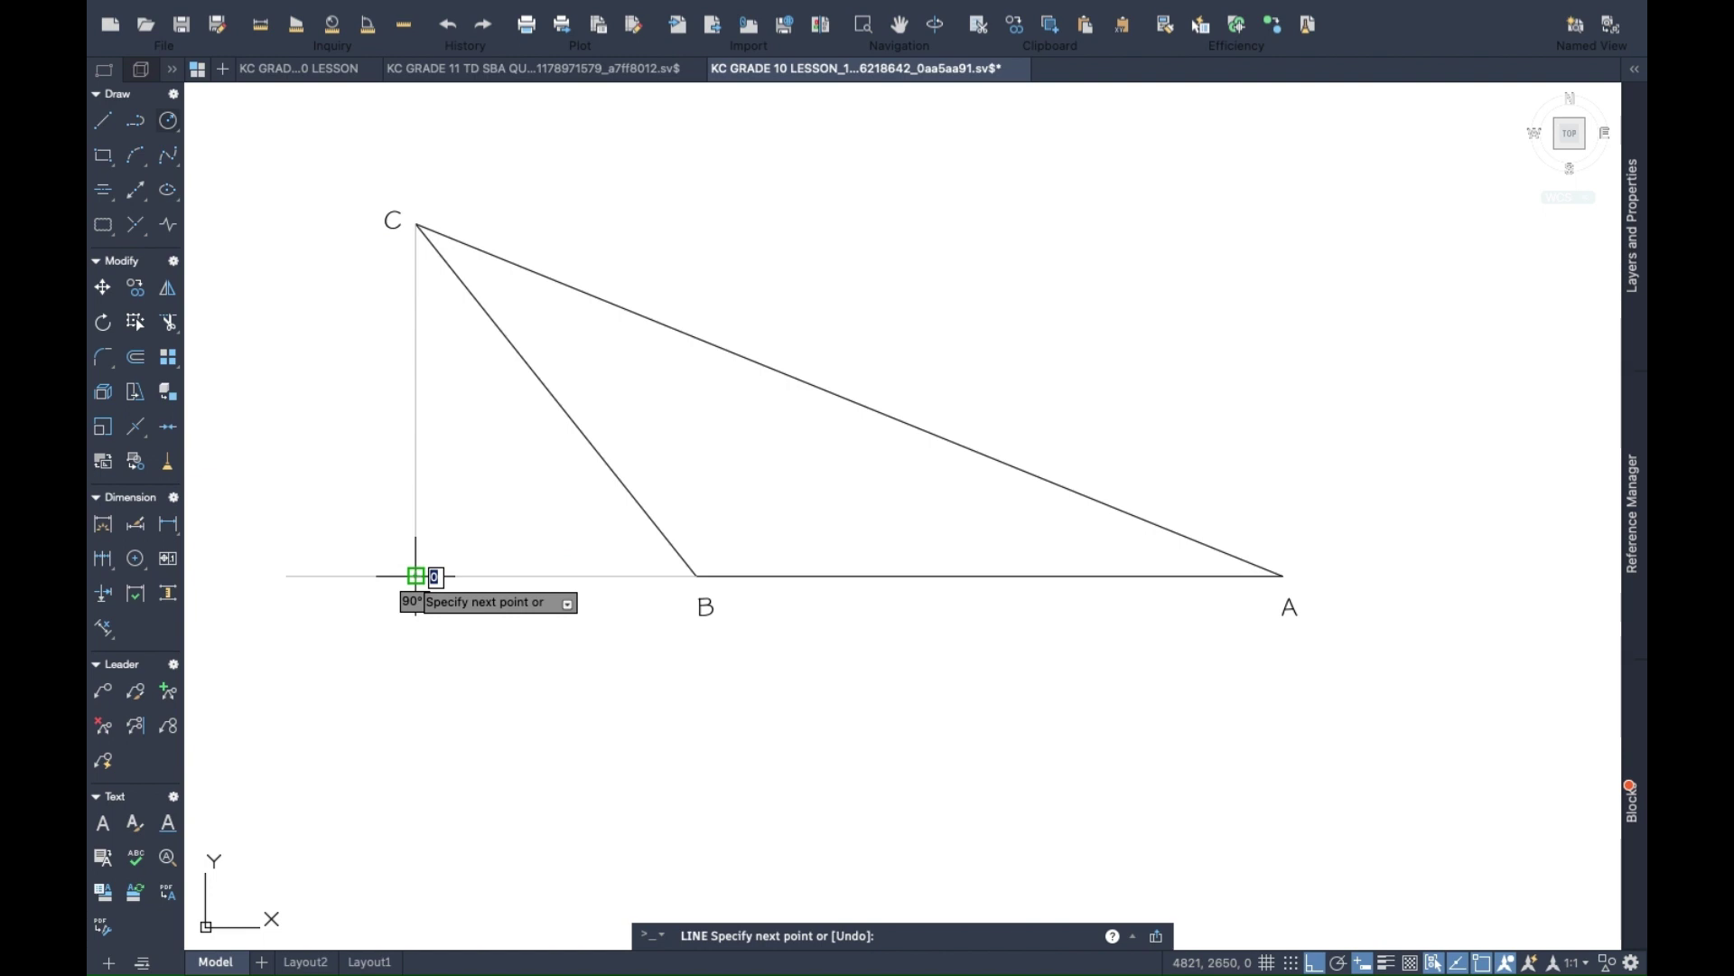
key("Escape")
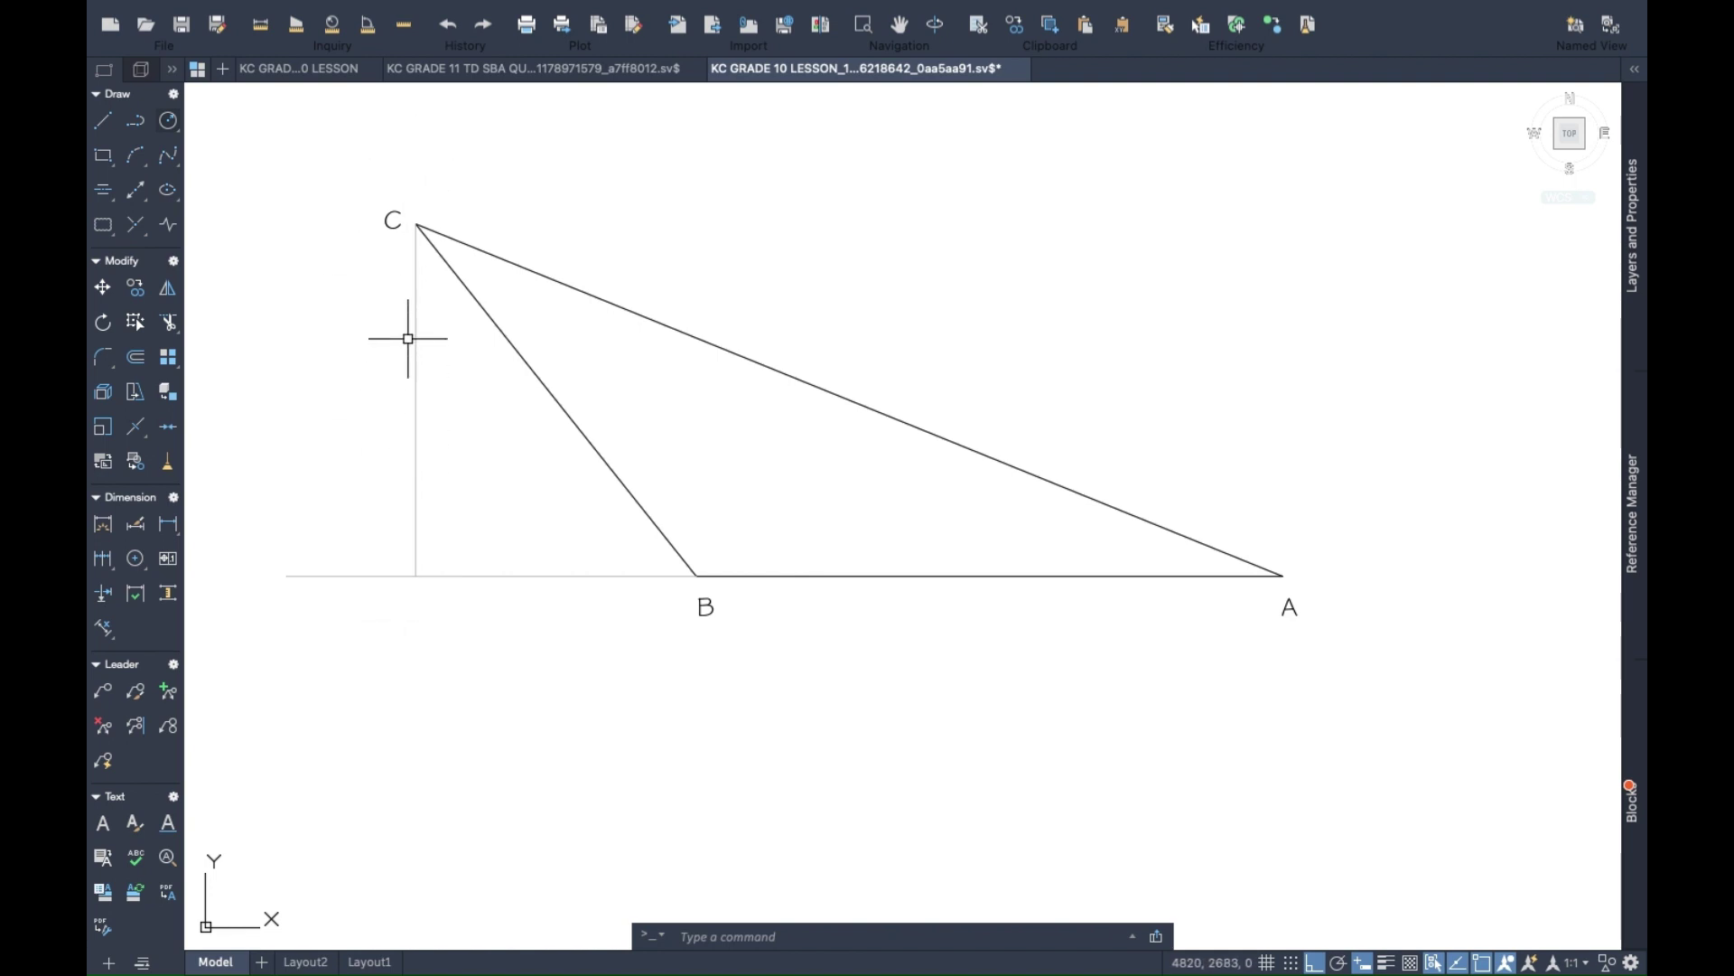
Draw a horizontal line from the perpendicular's midpoint to just past A.
left_click(104, 122)
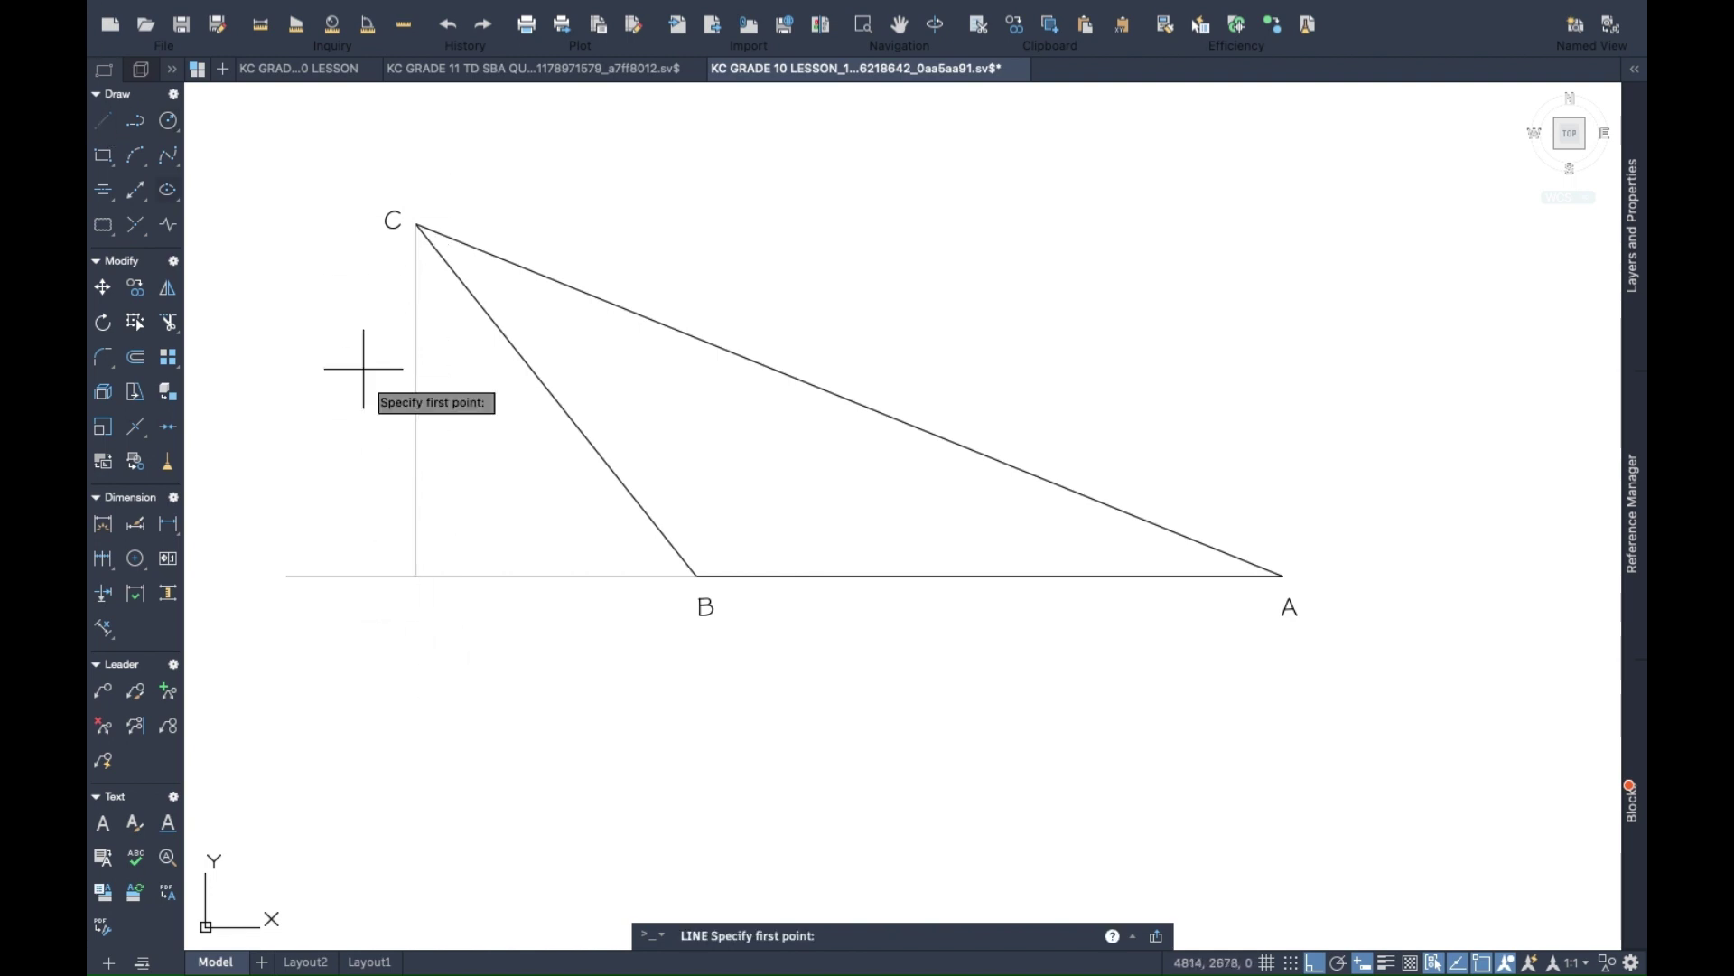
left_click(416, 399)
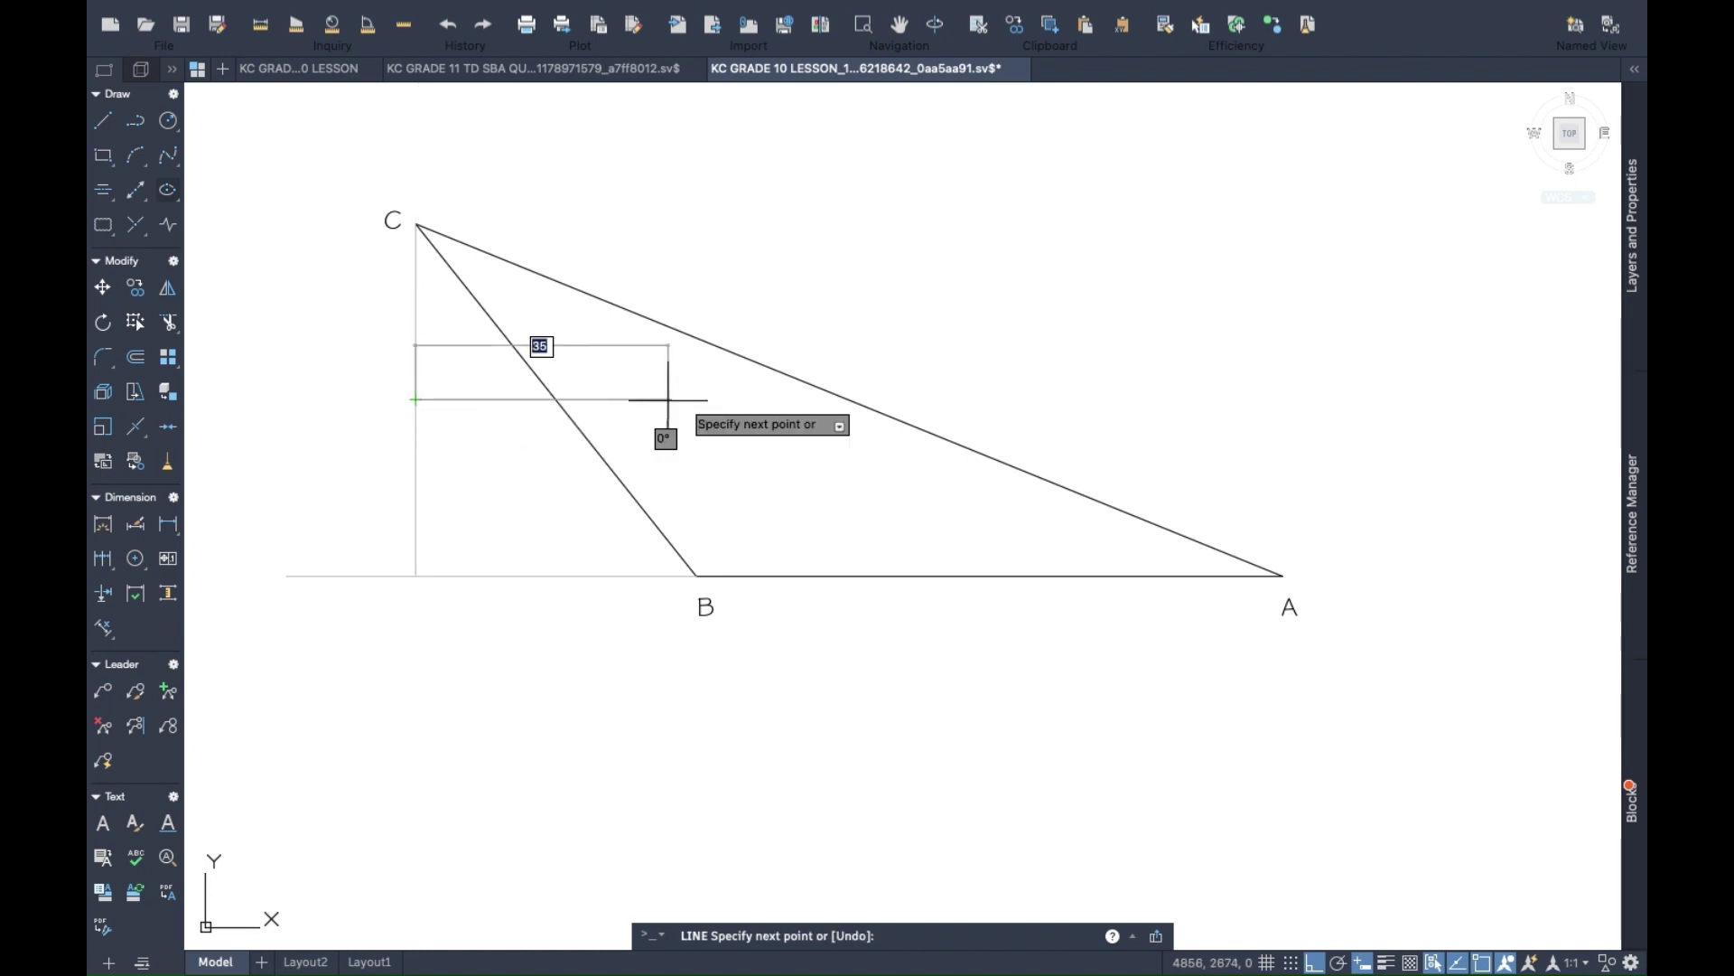
left_click(1326, 419)
key("Return")
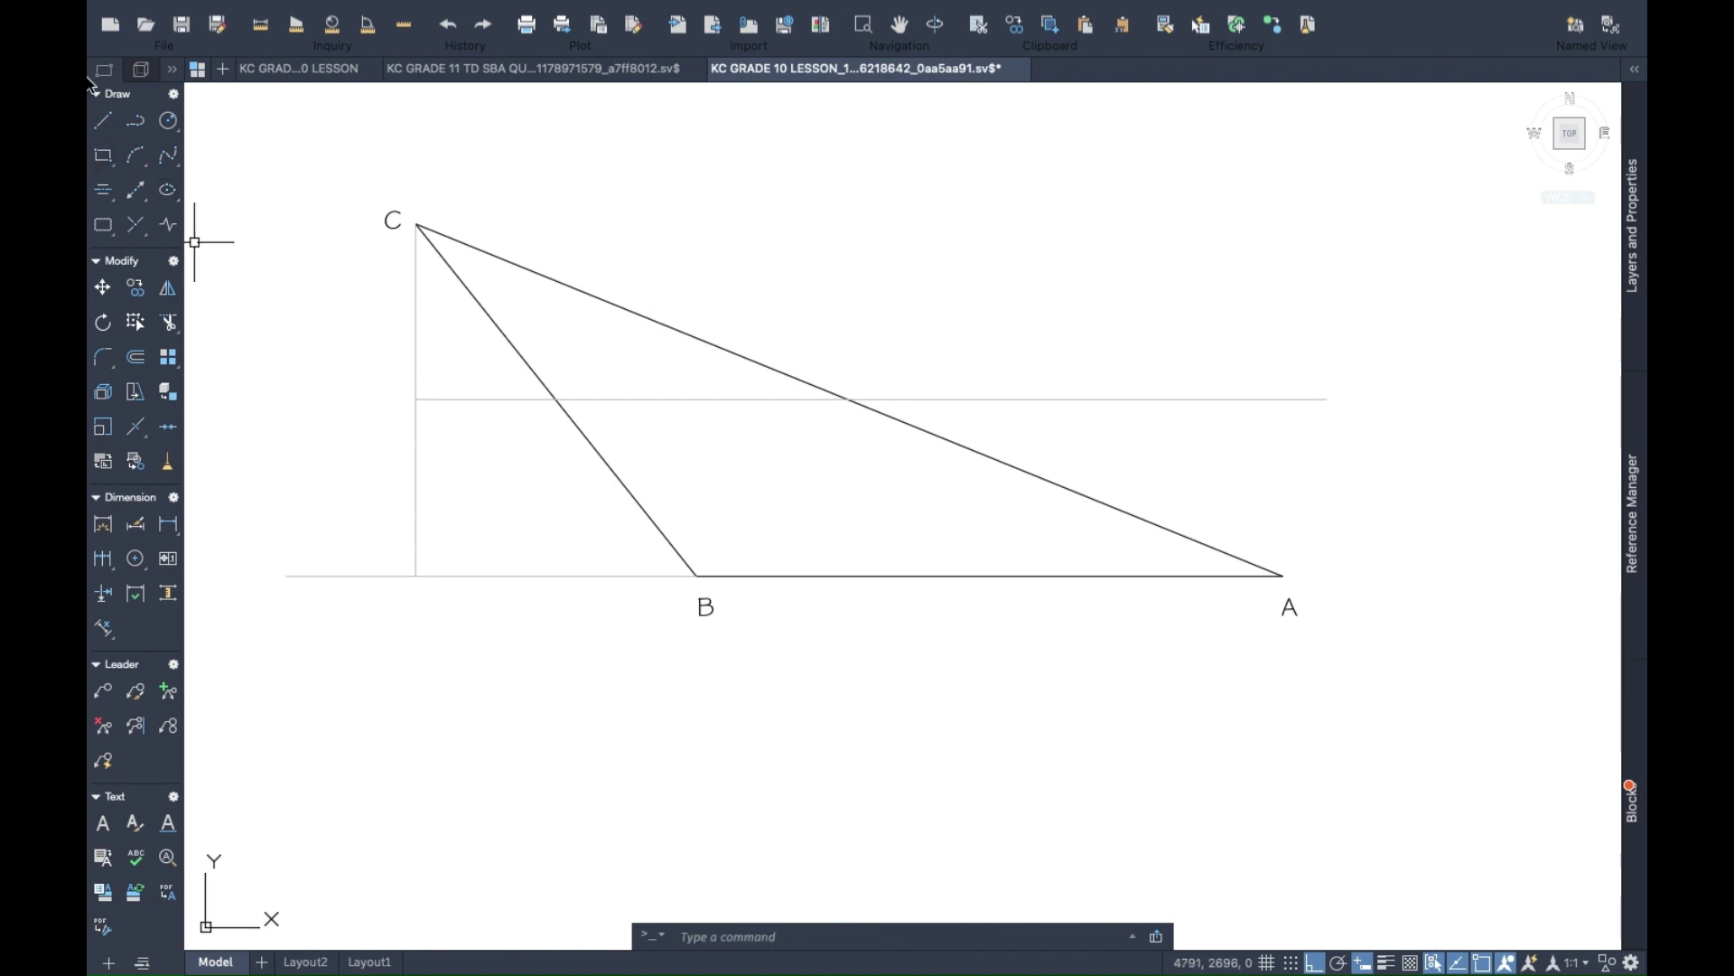
Draw verticals from B and A up to the half-height line and select both.
left_click(104, 123)
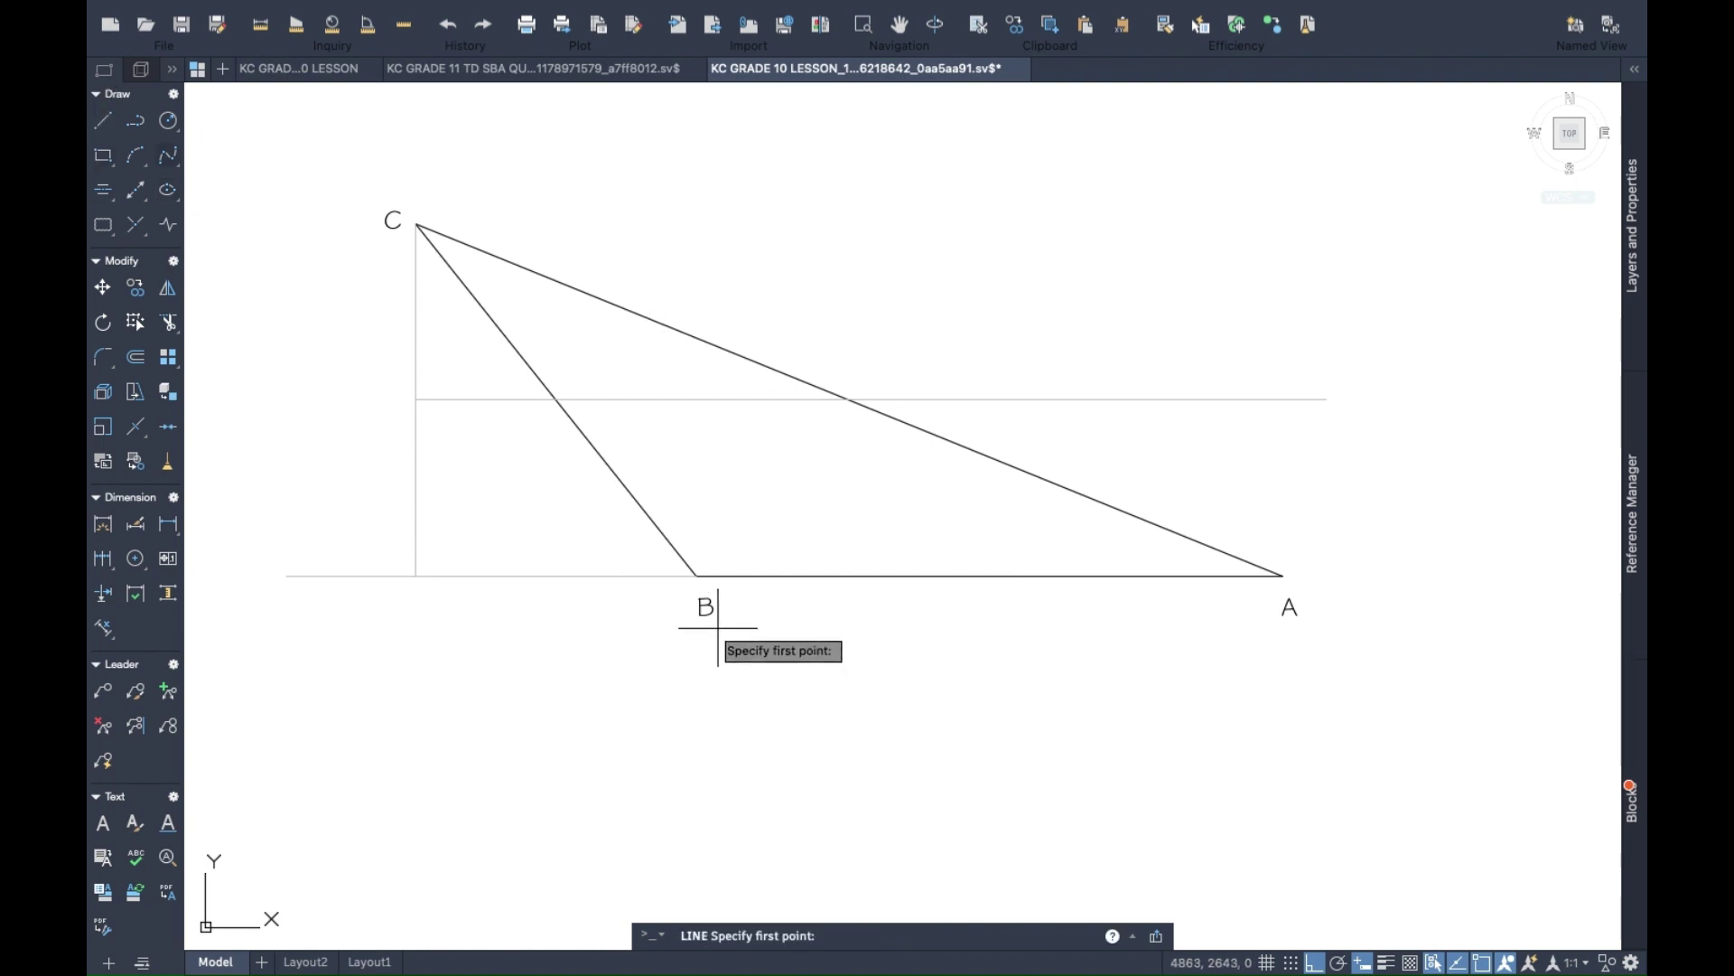
left_click(697, 575)
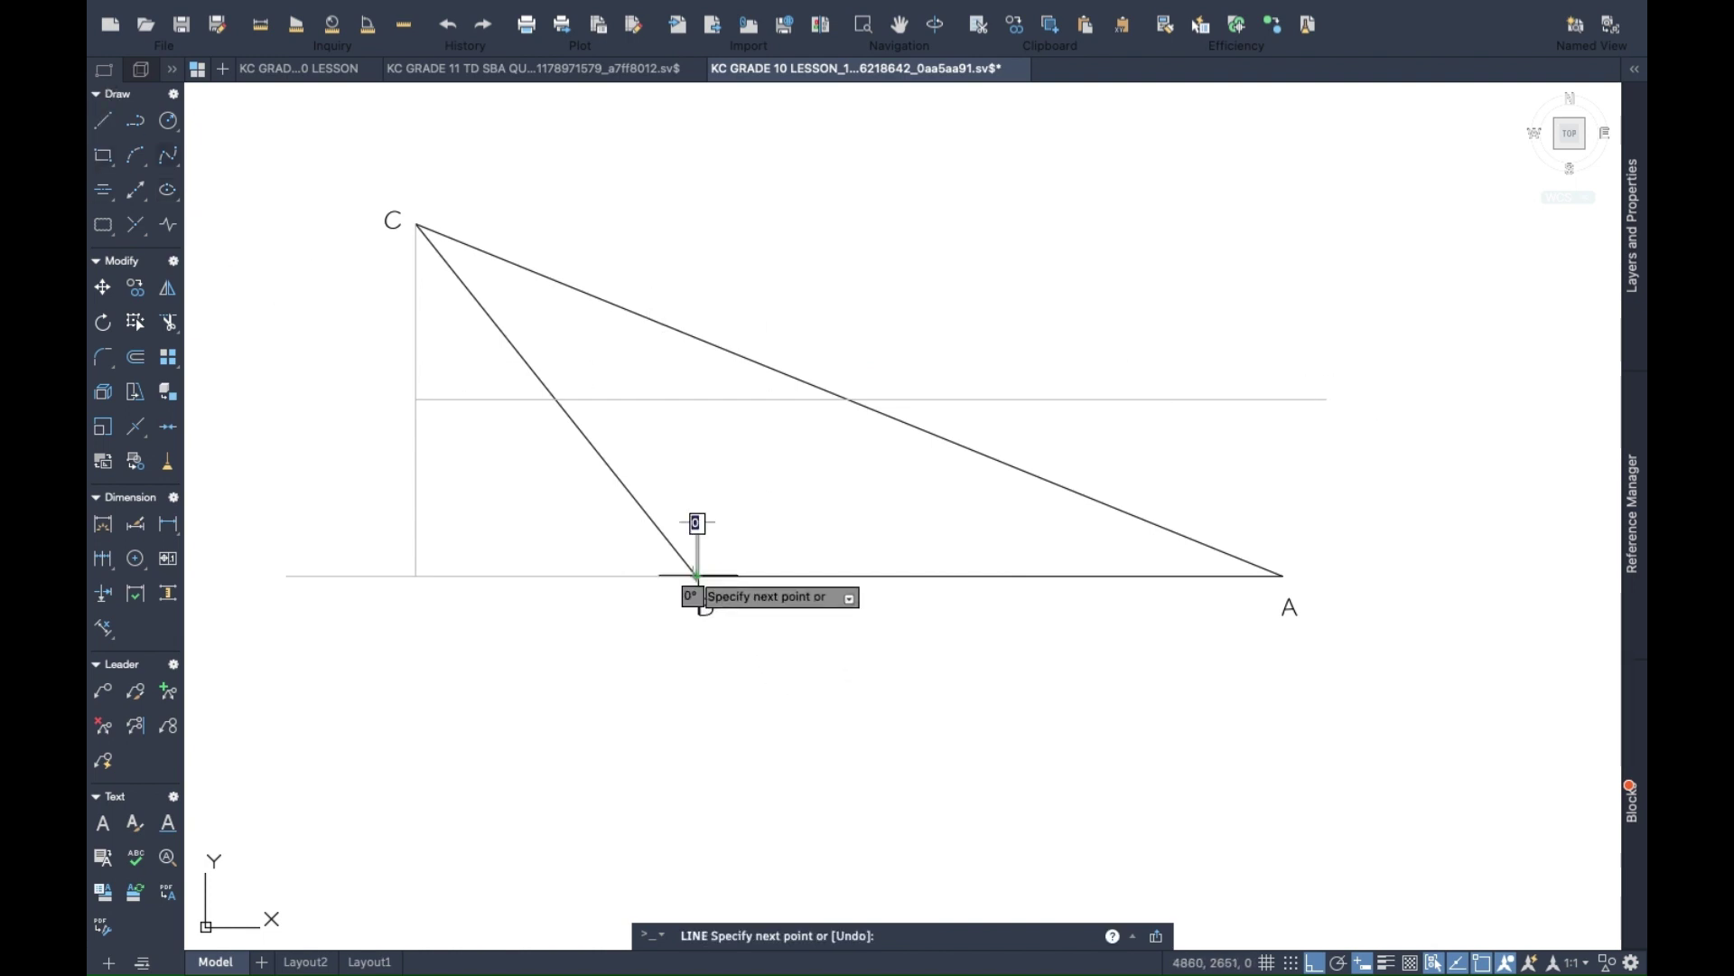
left_click(697, 399)
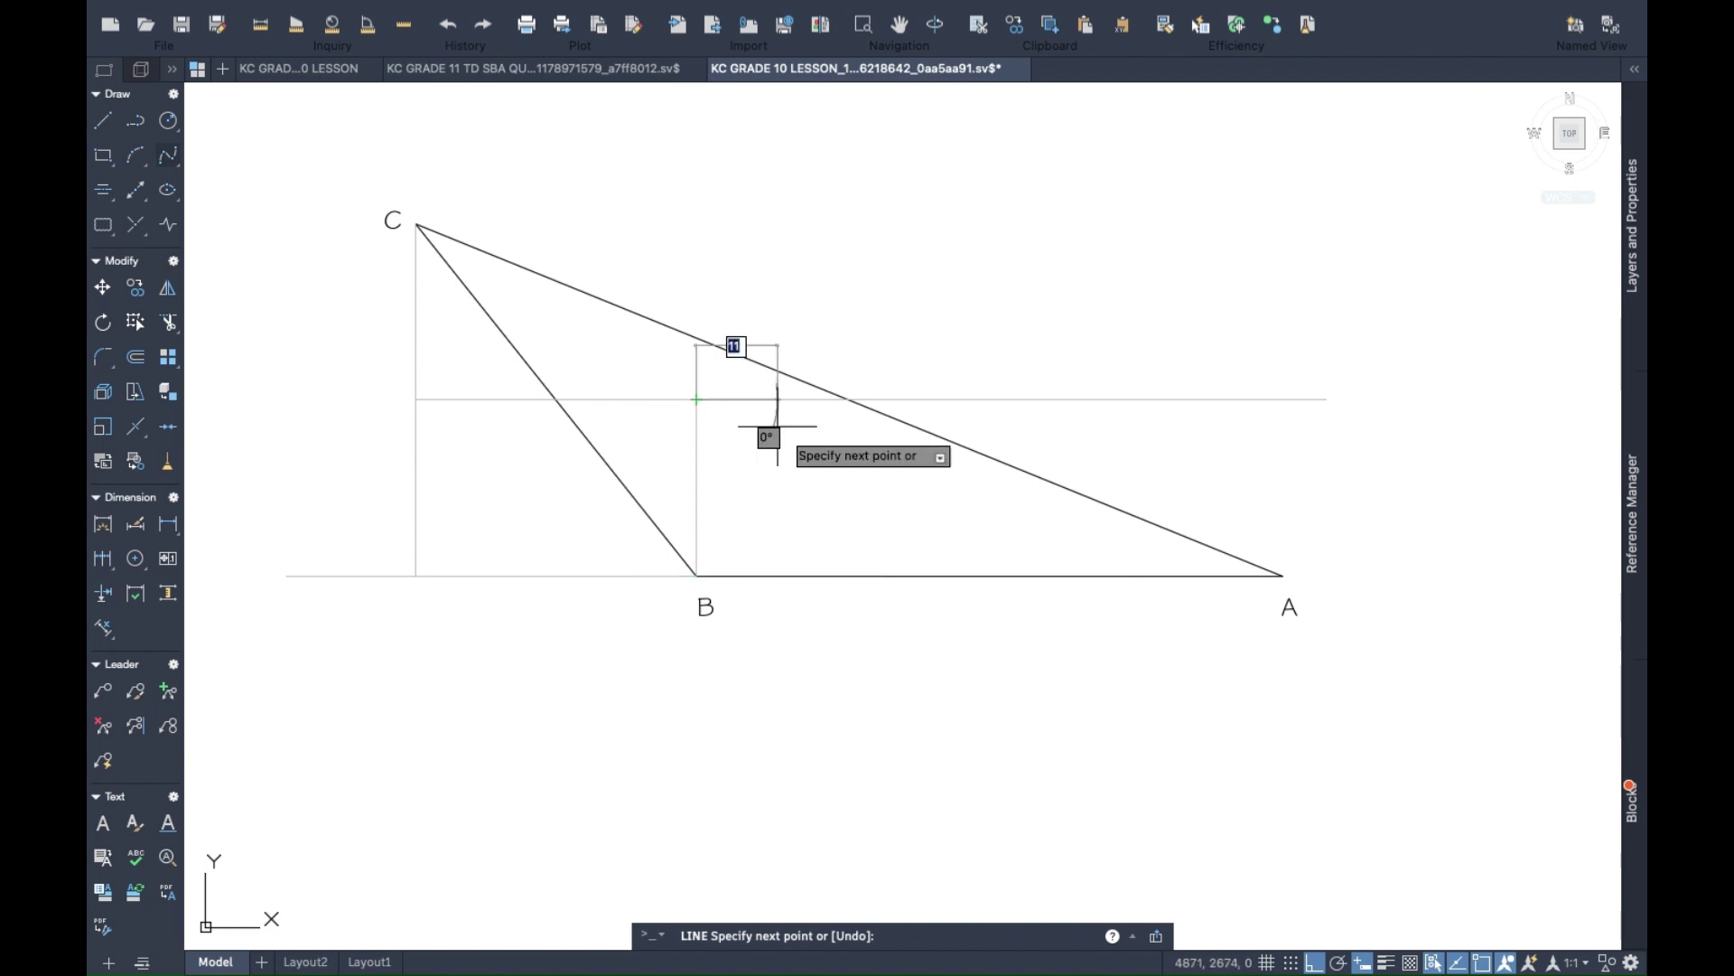
key("Return")
right_click(1248, 485)
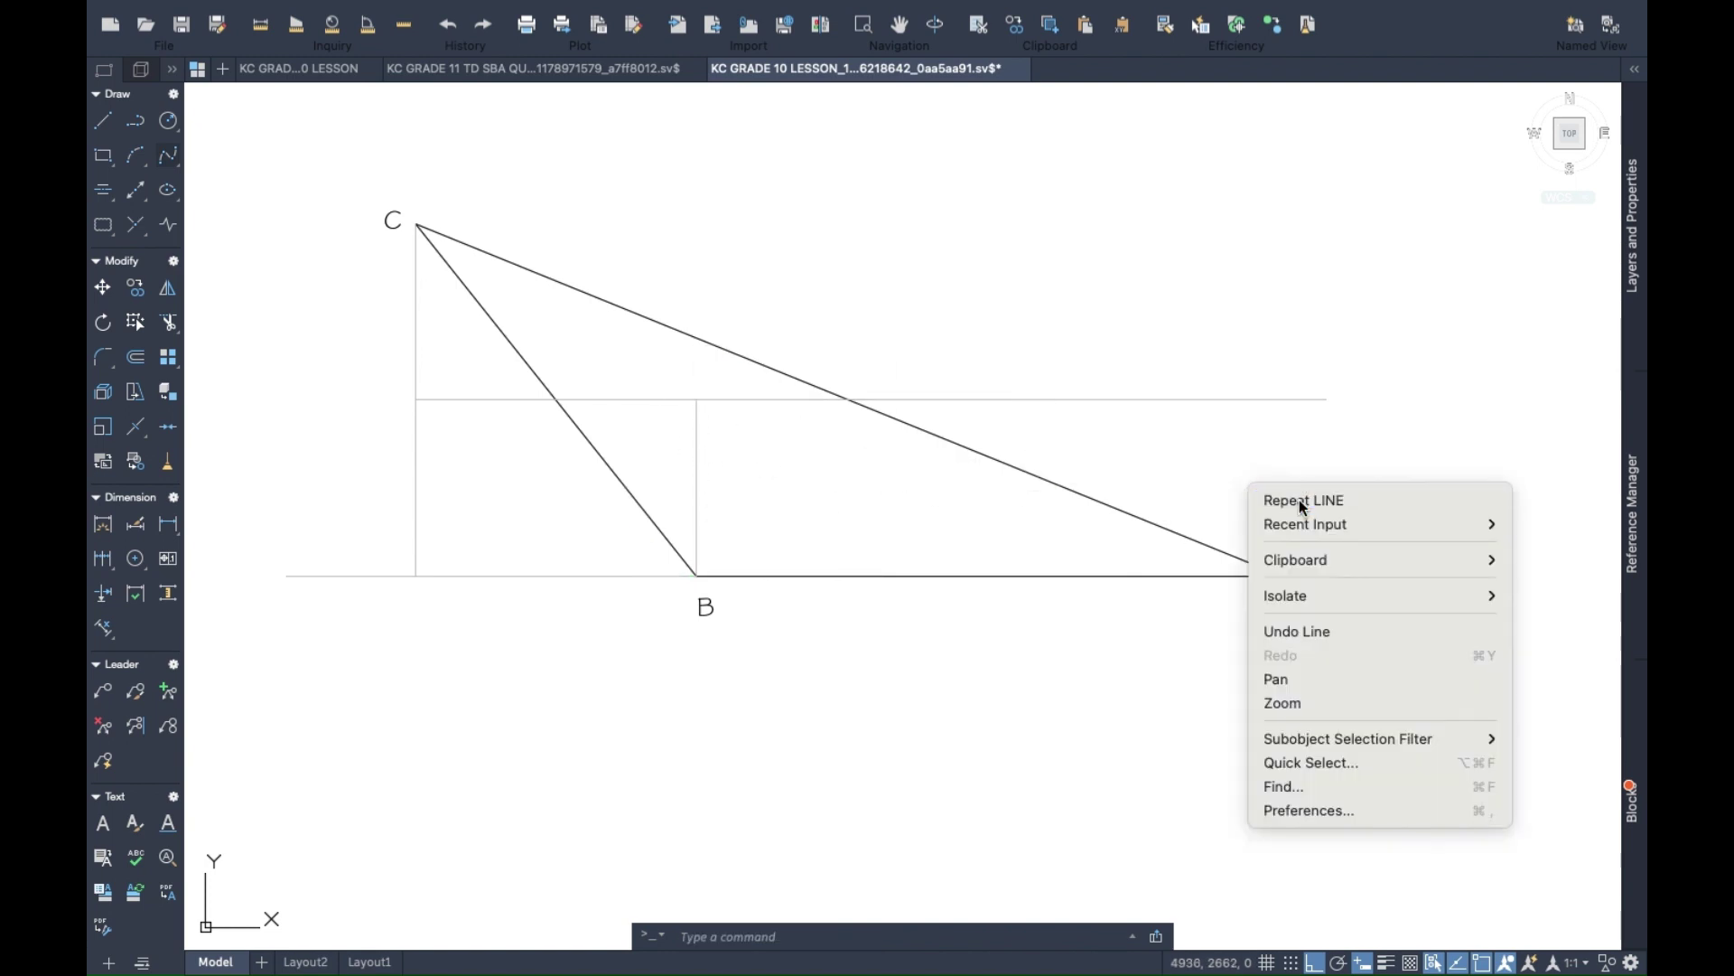
left_click(1299, 501)
left_click(1283, 575)
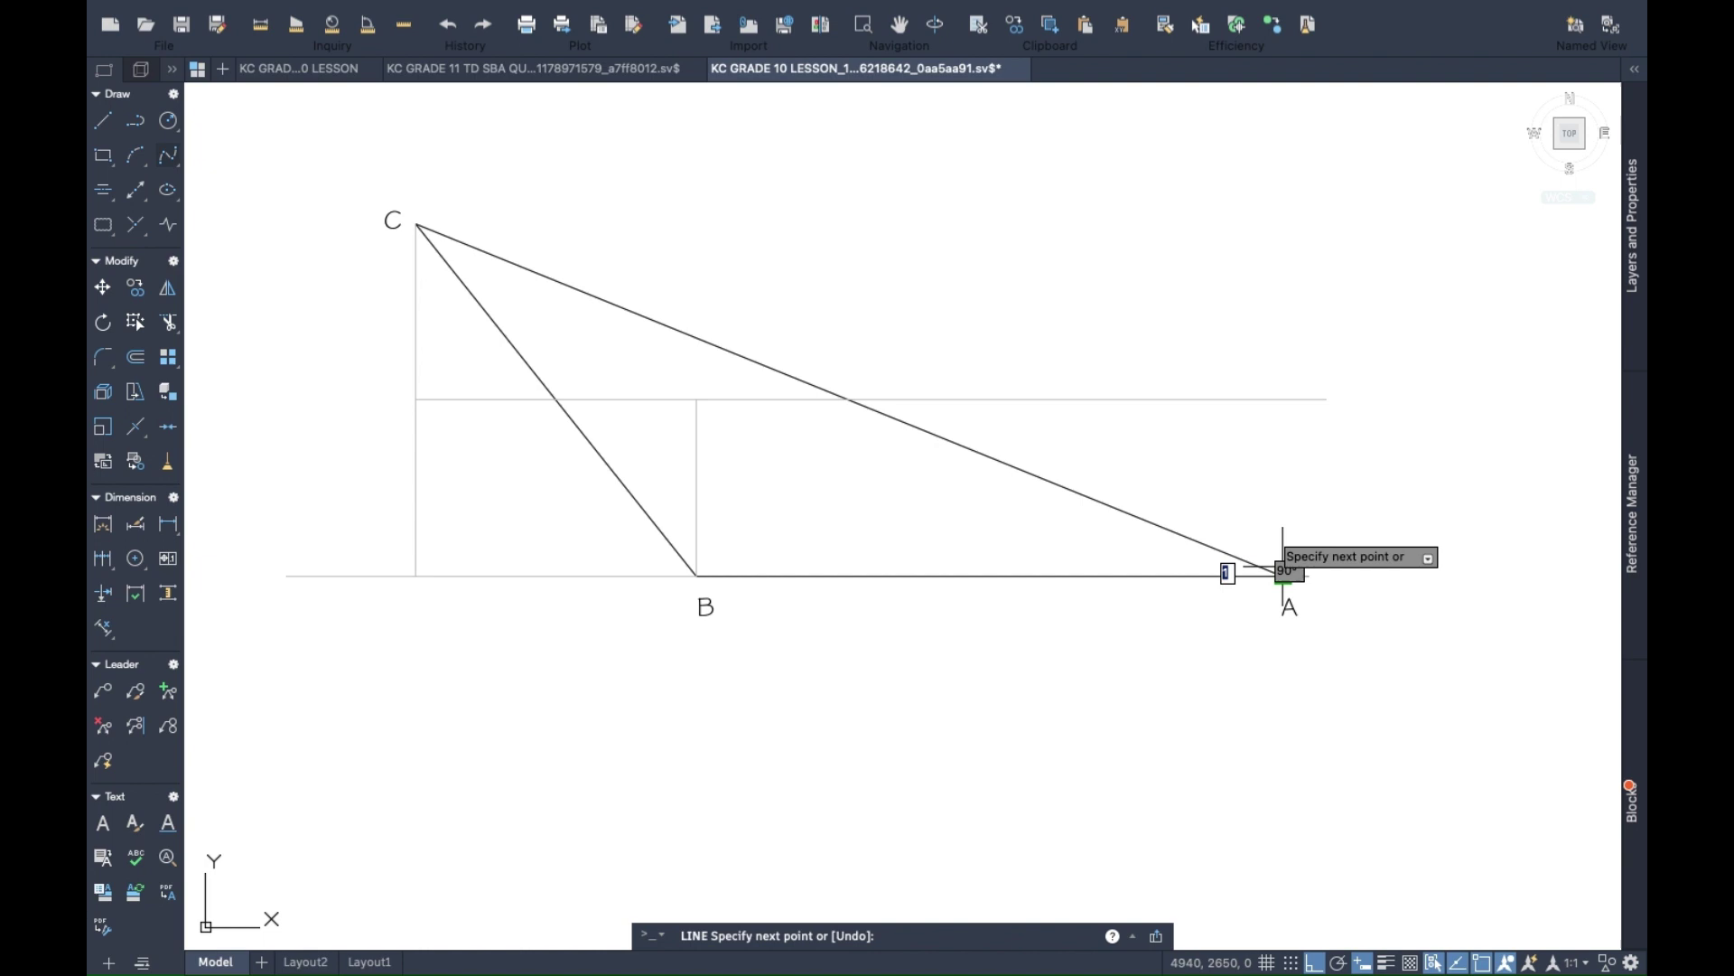
left_click(1281, 398)
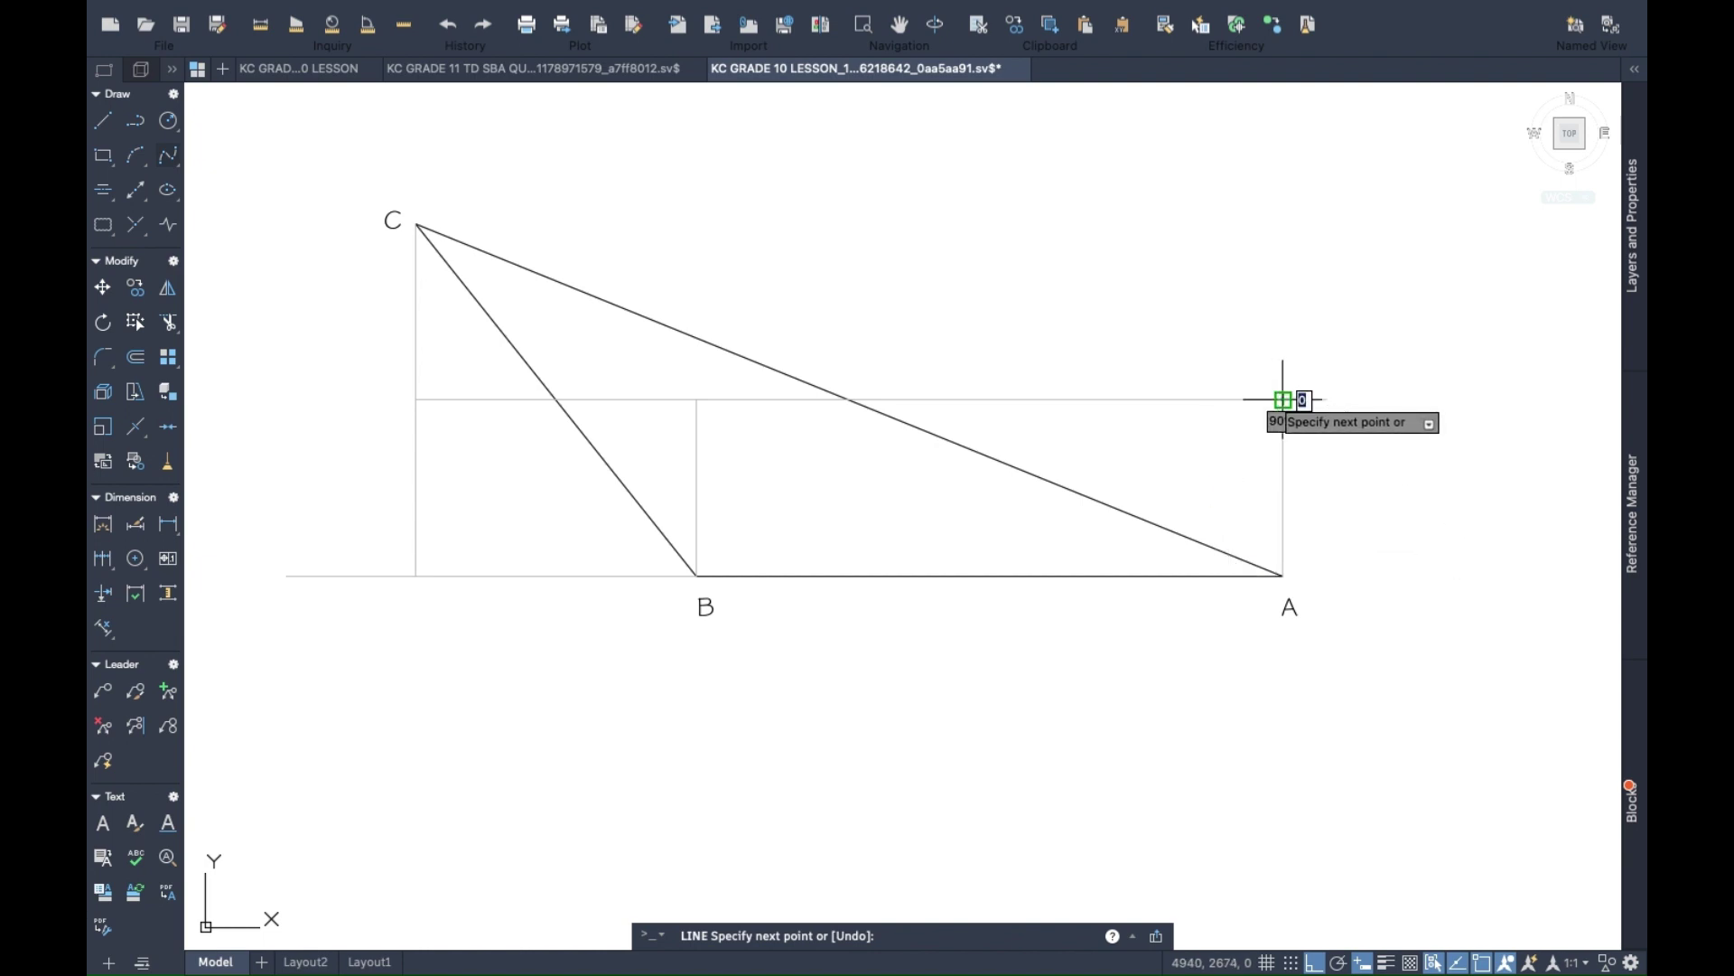
key("Return")
left_click(1281, 420)
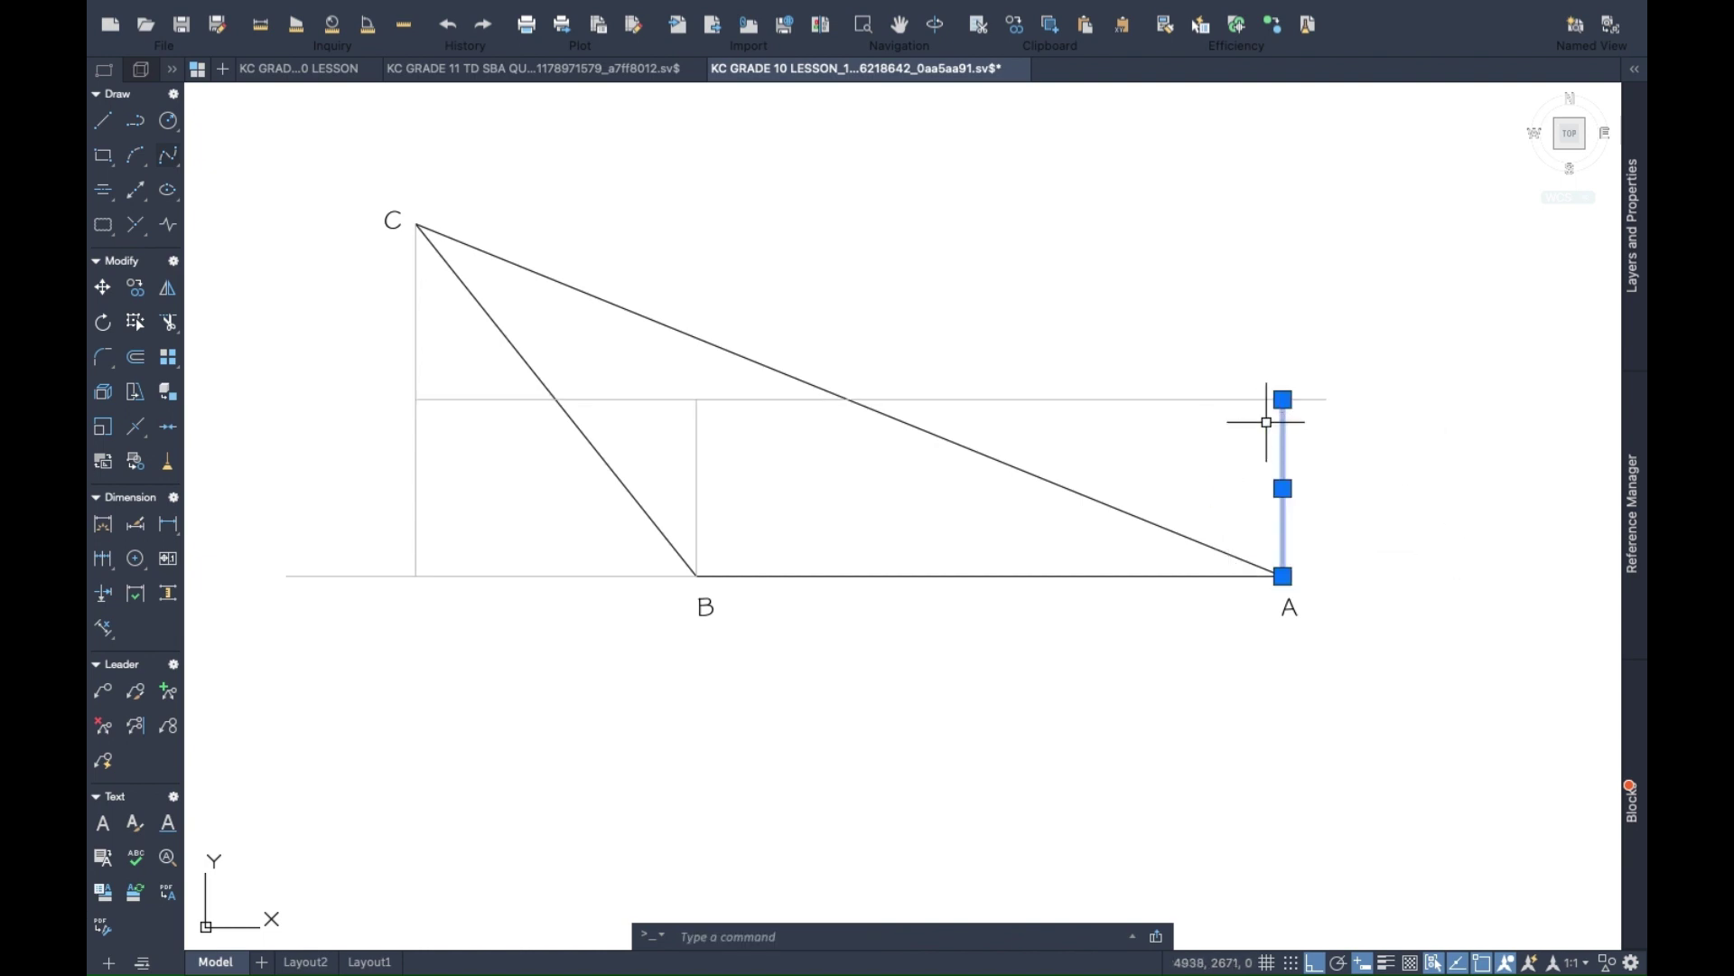
left_click(696, 426)
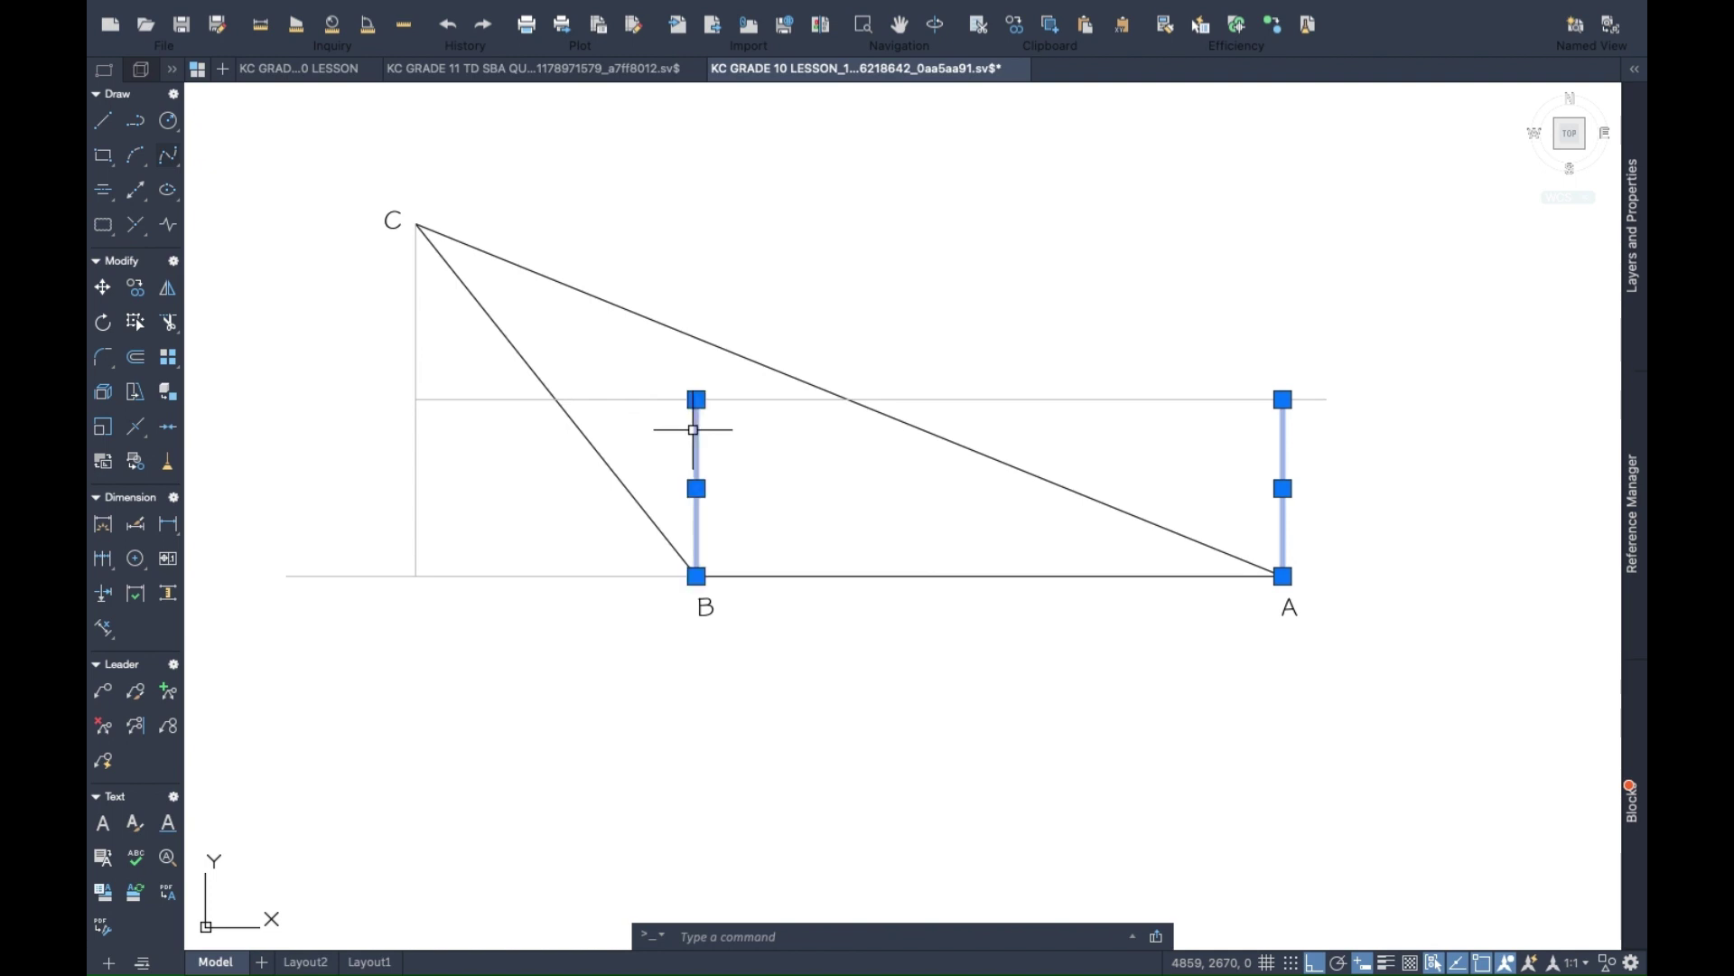
right_click(696, 428)
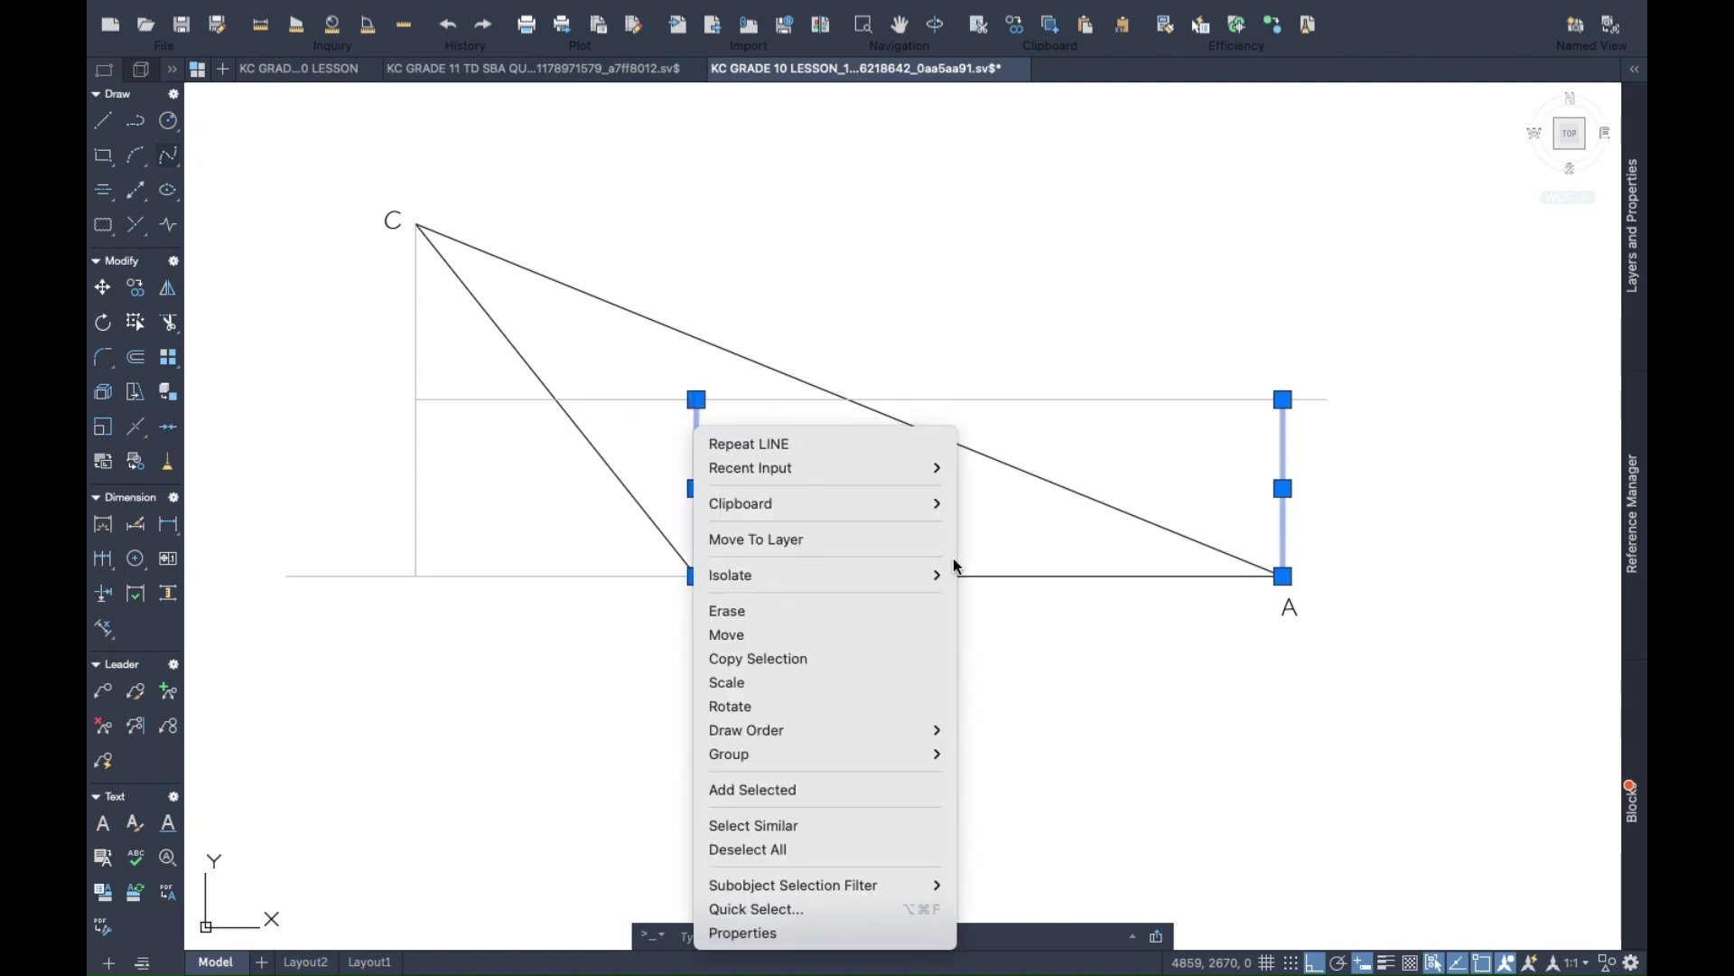
Move both verticals at B and A onto the OUTLINE layer.
left_click(774, 931)
left_click(1332, 545)
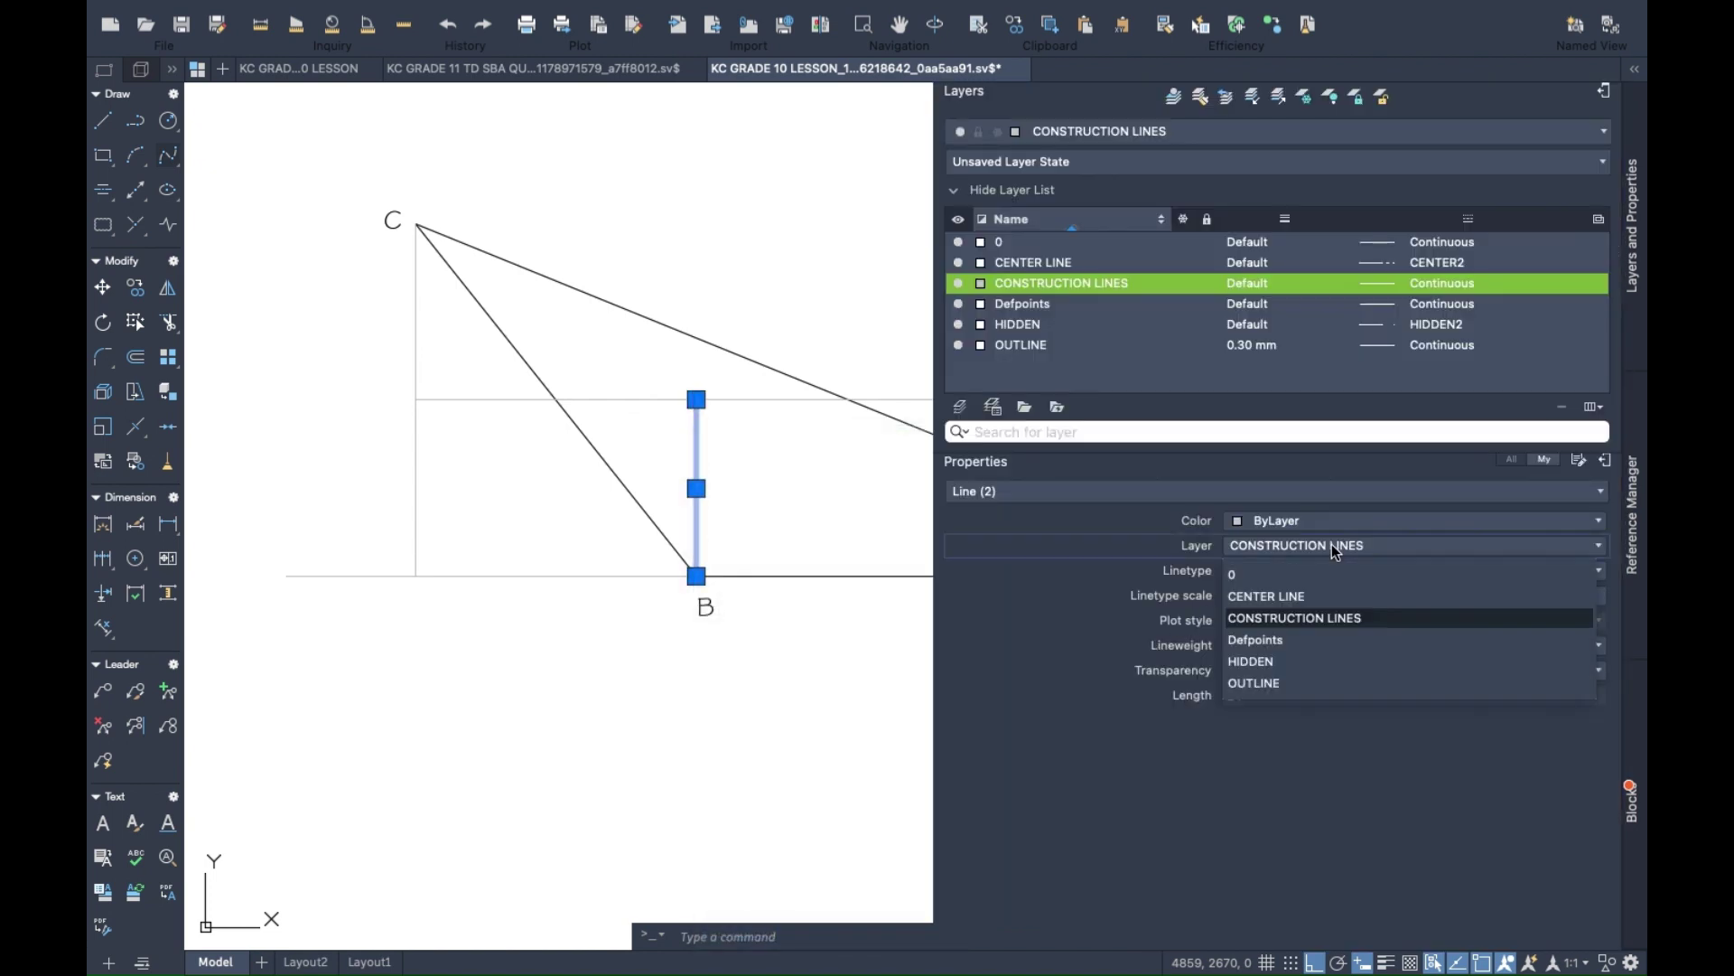
left_click(1284, 674)
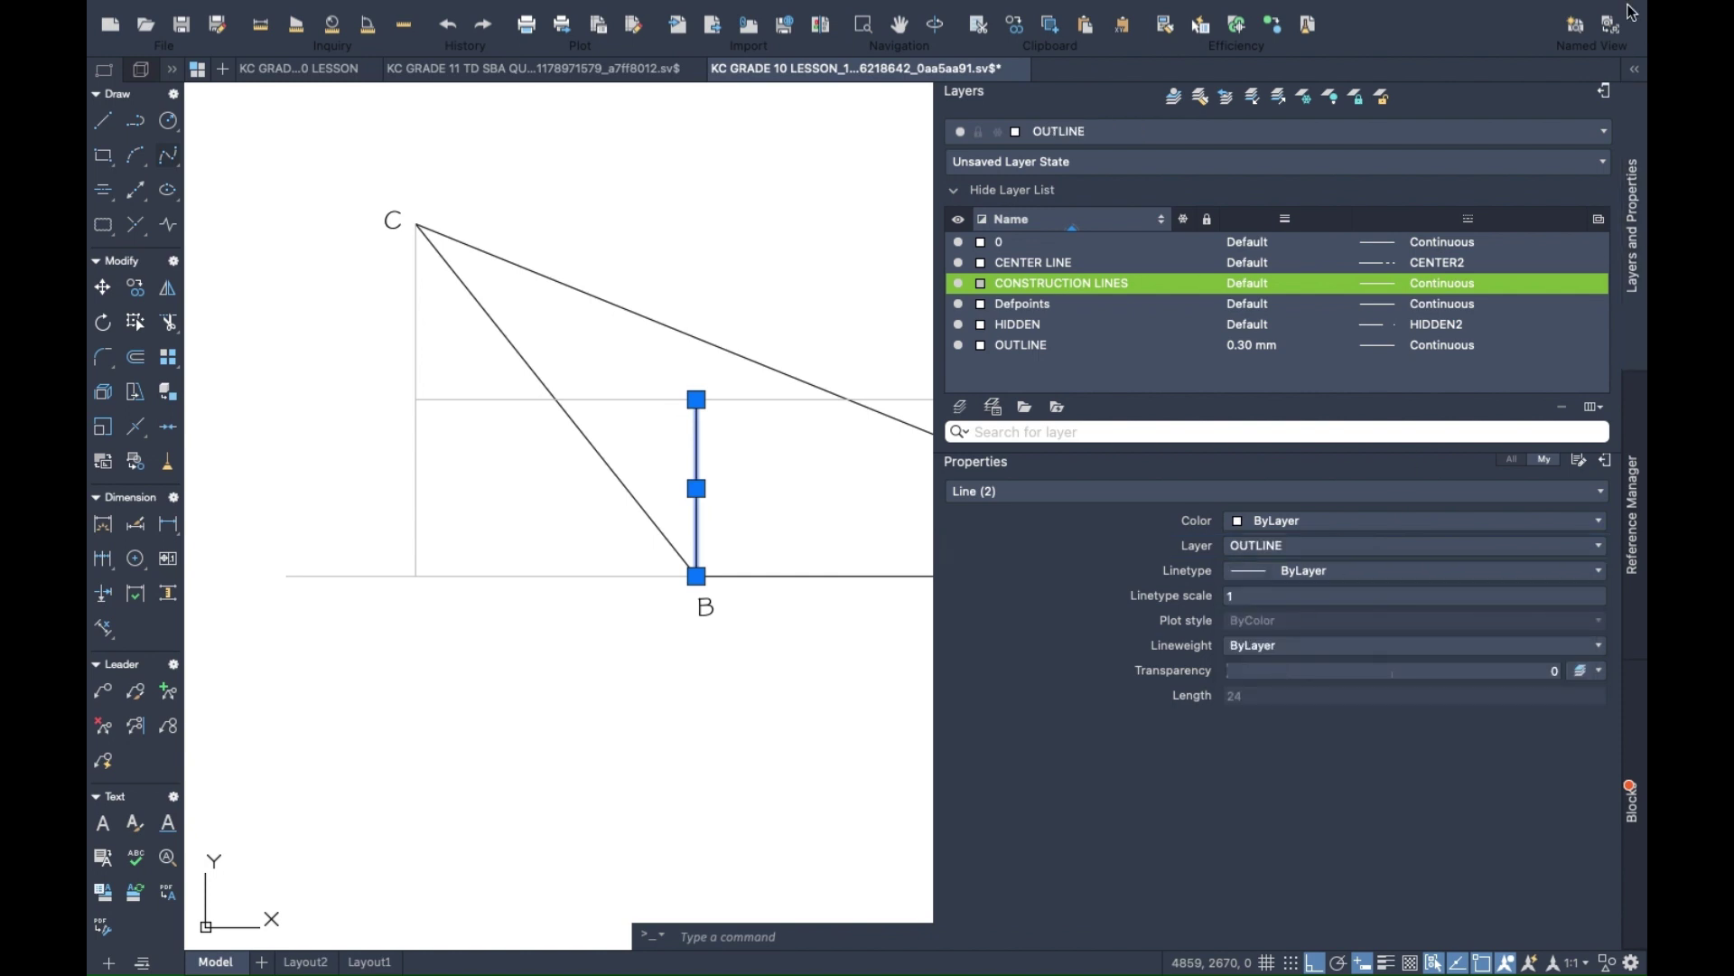
left_click(1631, 70)
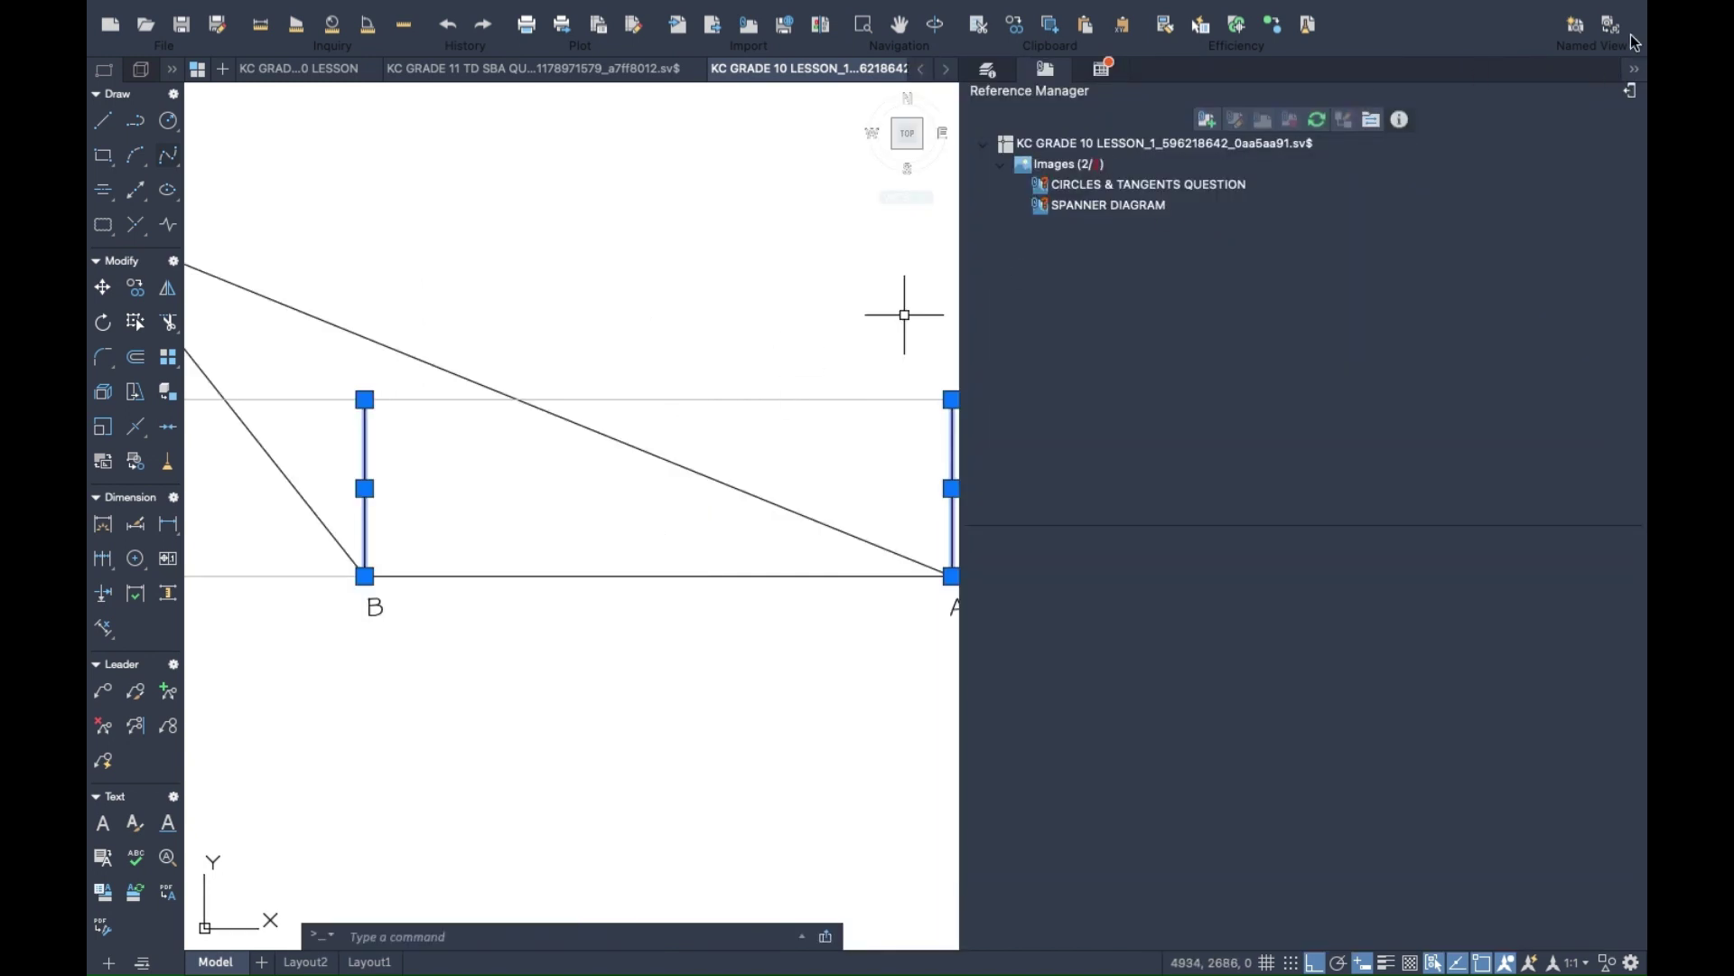
left_click(1633, 69)
key("Escape")
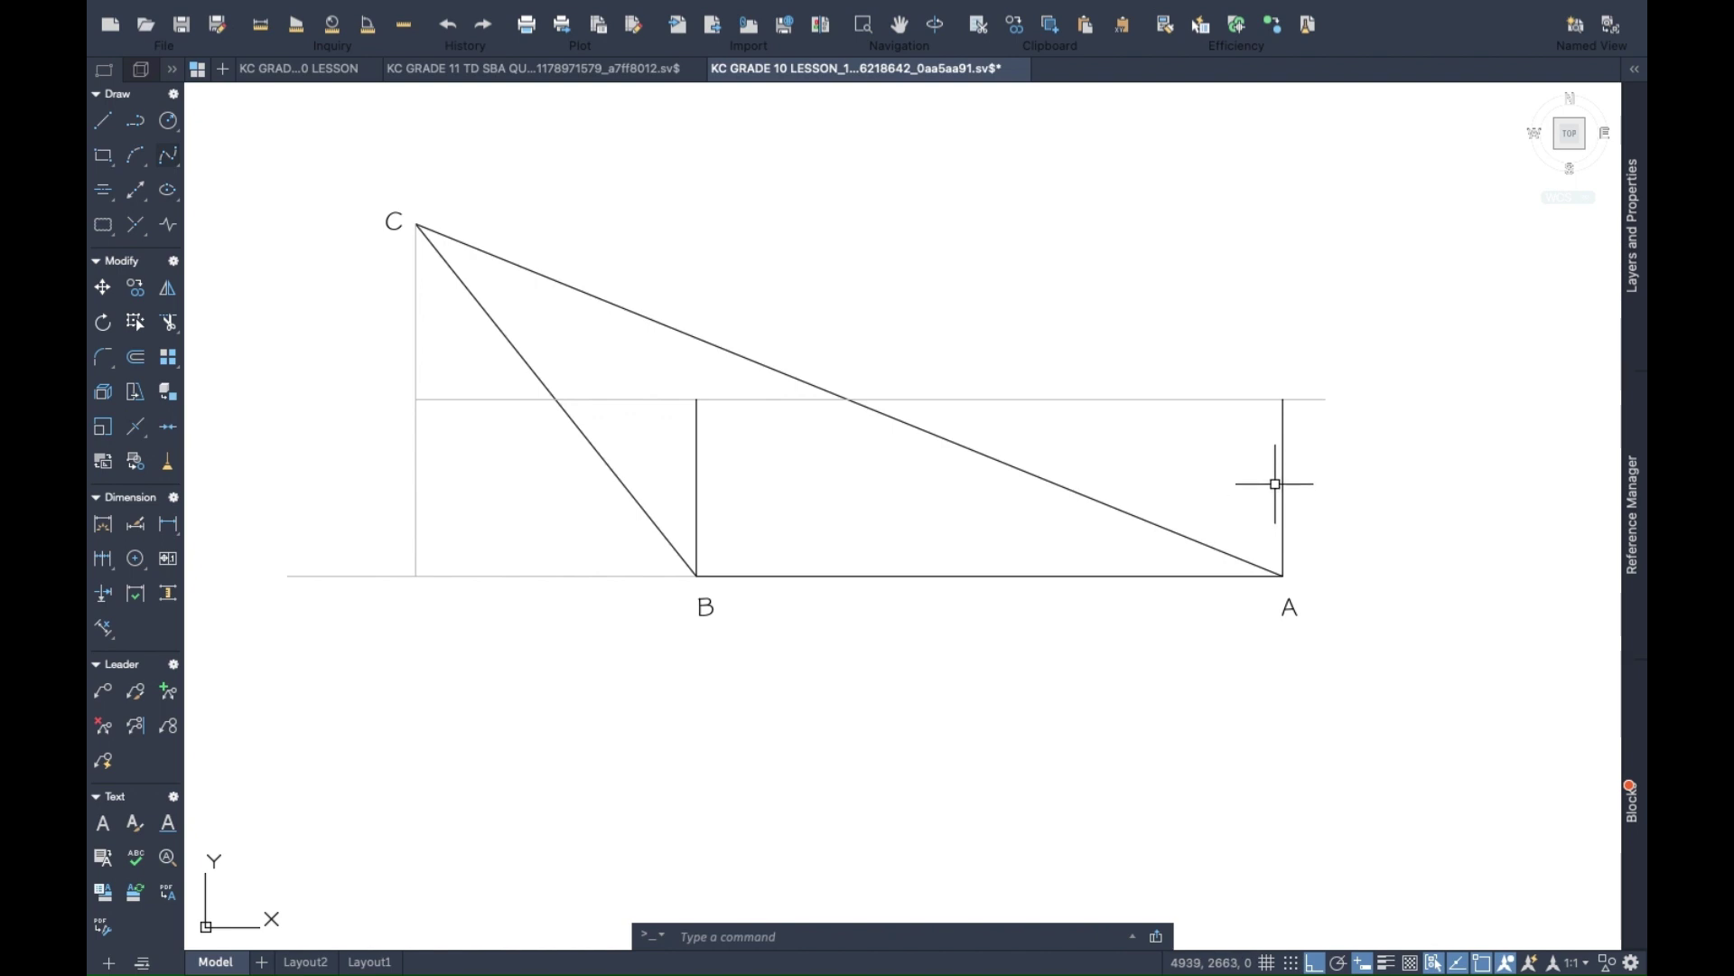
Draw the top edge from the point above B to the point above A.
left_click(105, 133)
left_click(696, 398)
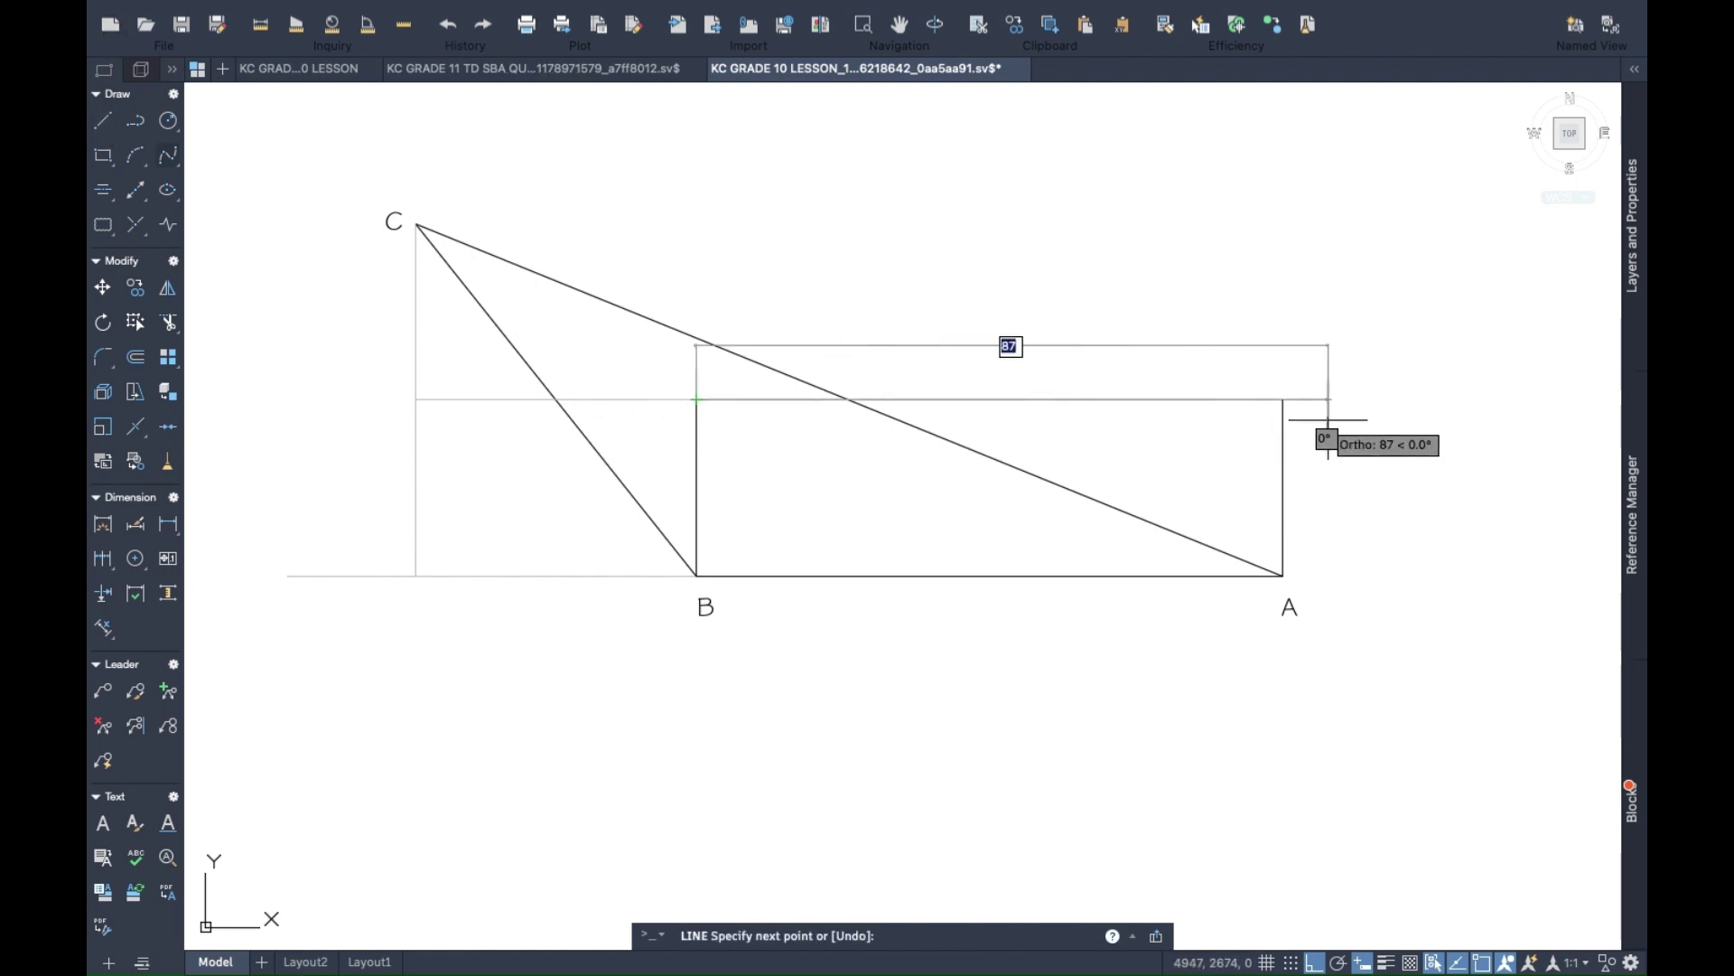
left_click(1282, 398)
key("Escape")
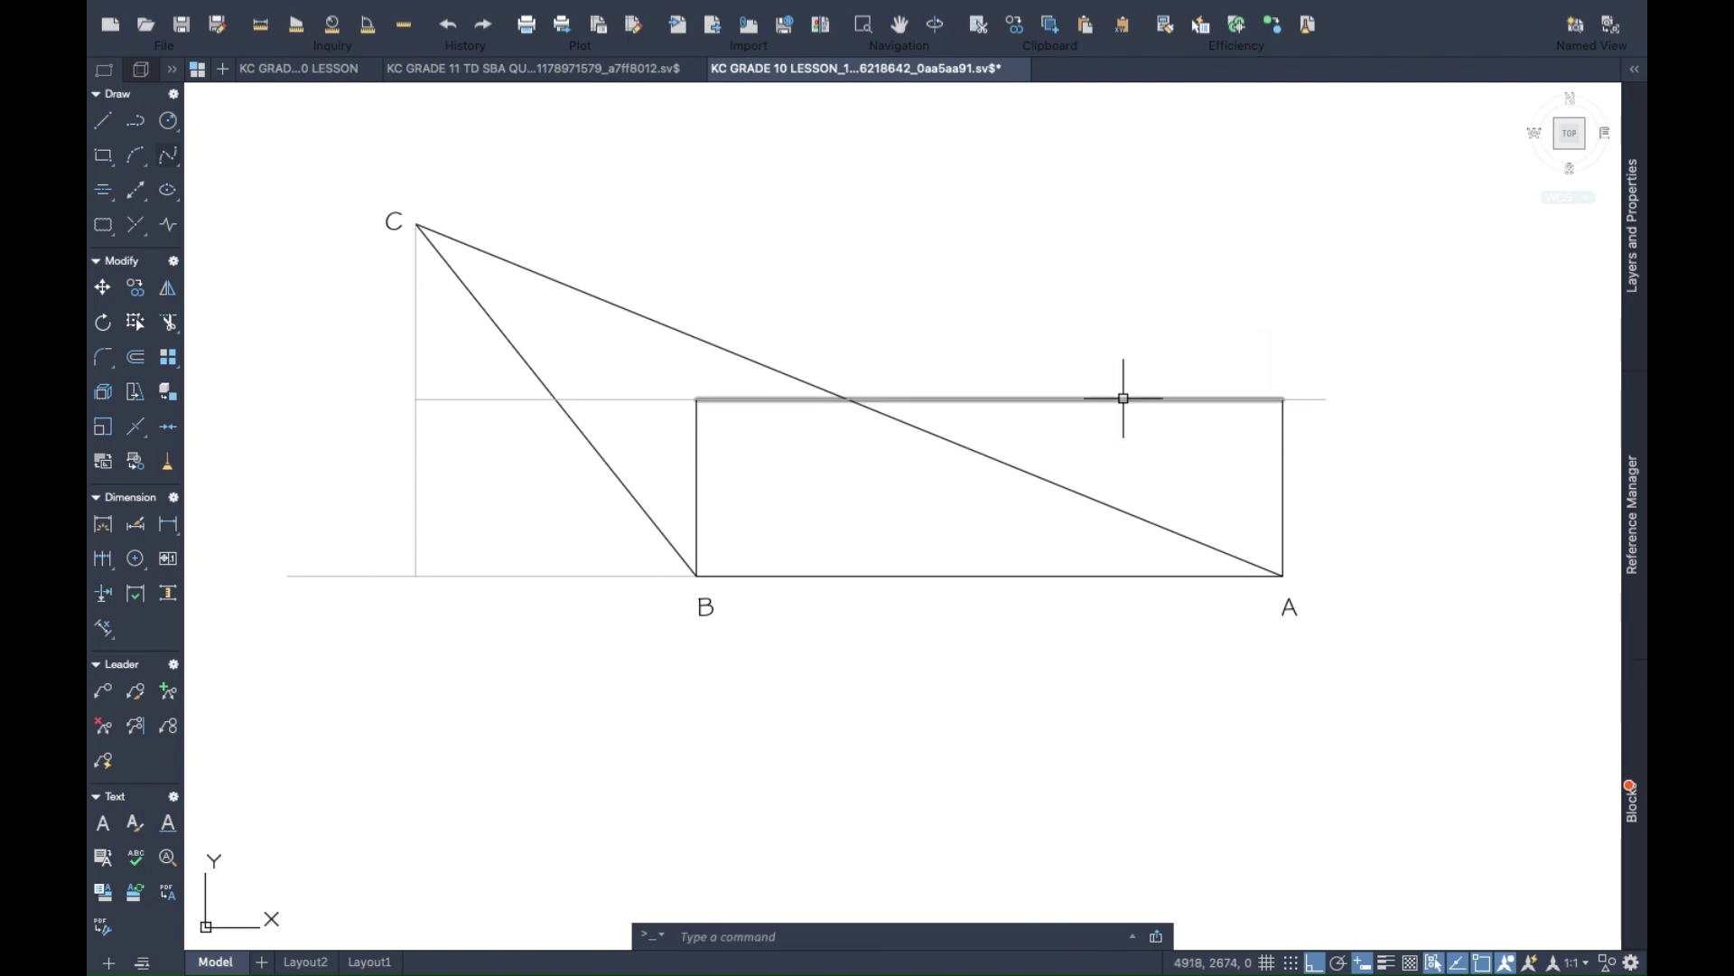
Move the new top edge onto the OUTLINE layer.
left_click(1123, 398)
right_click(1121, 400)
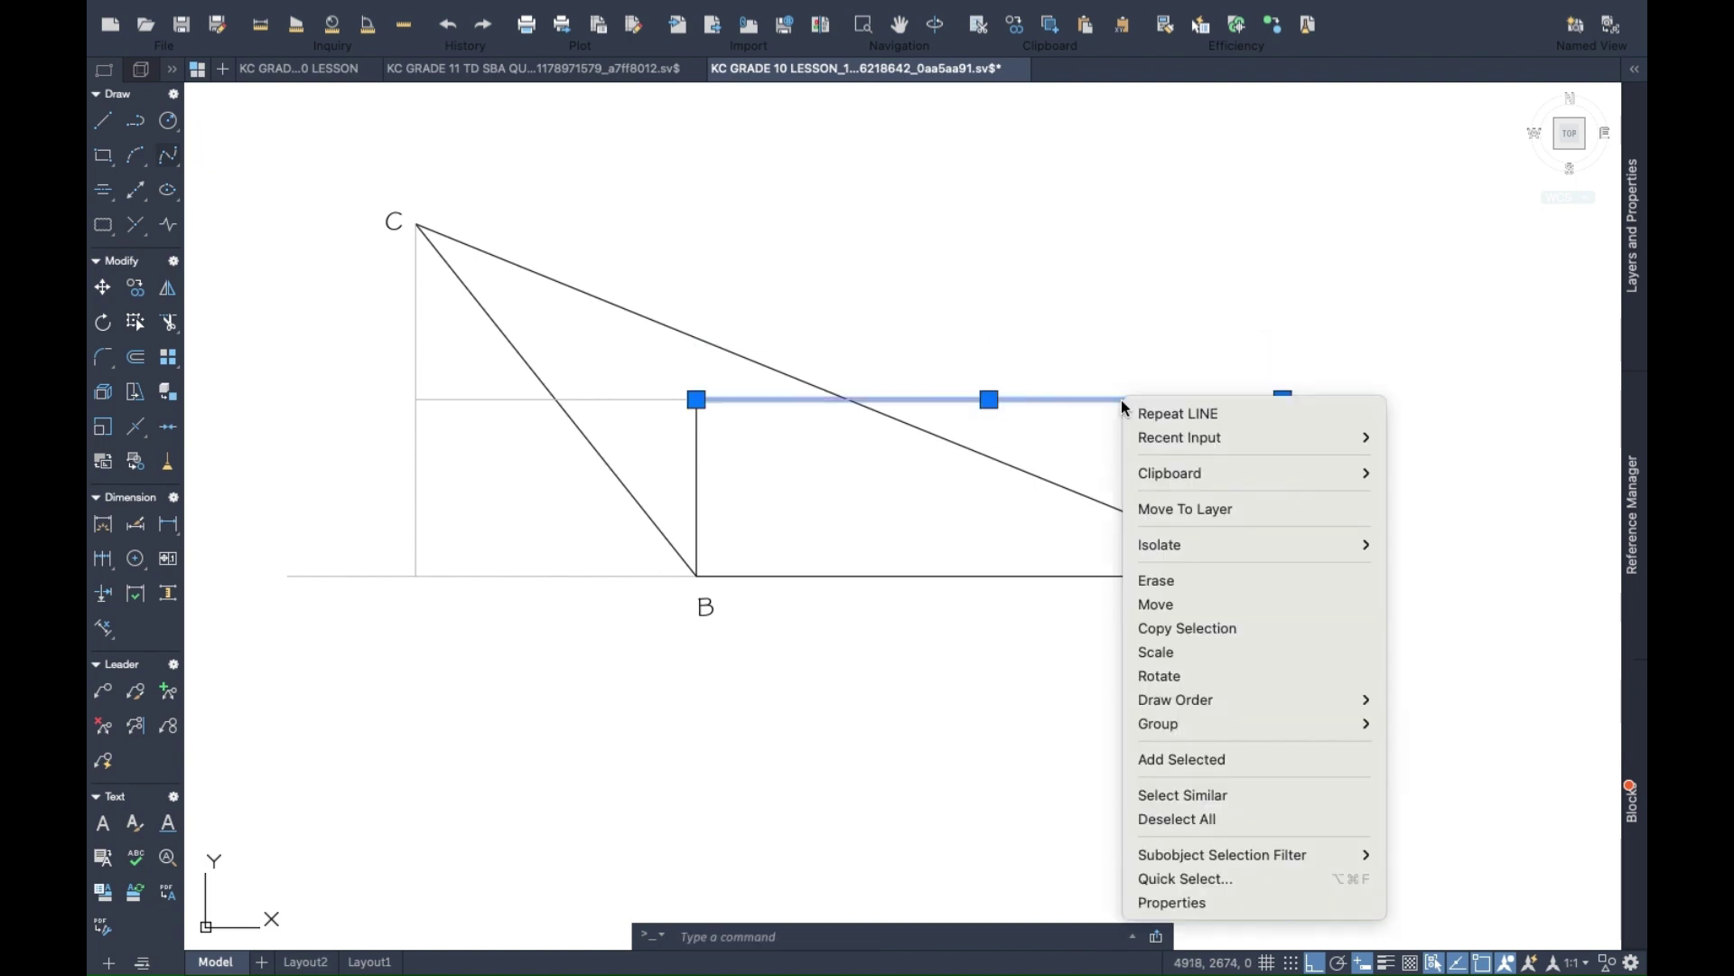
left_click(1179, 902)
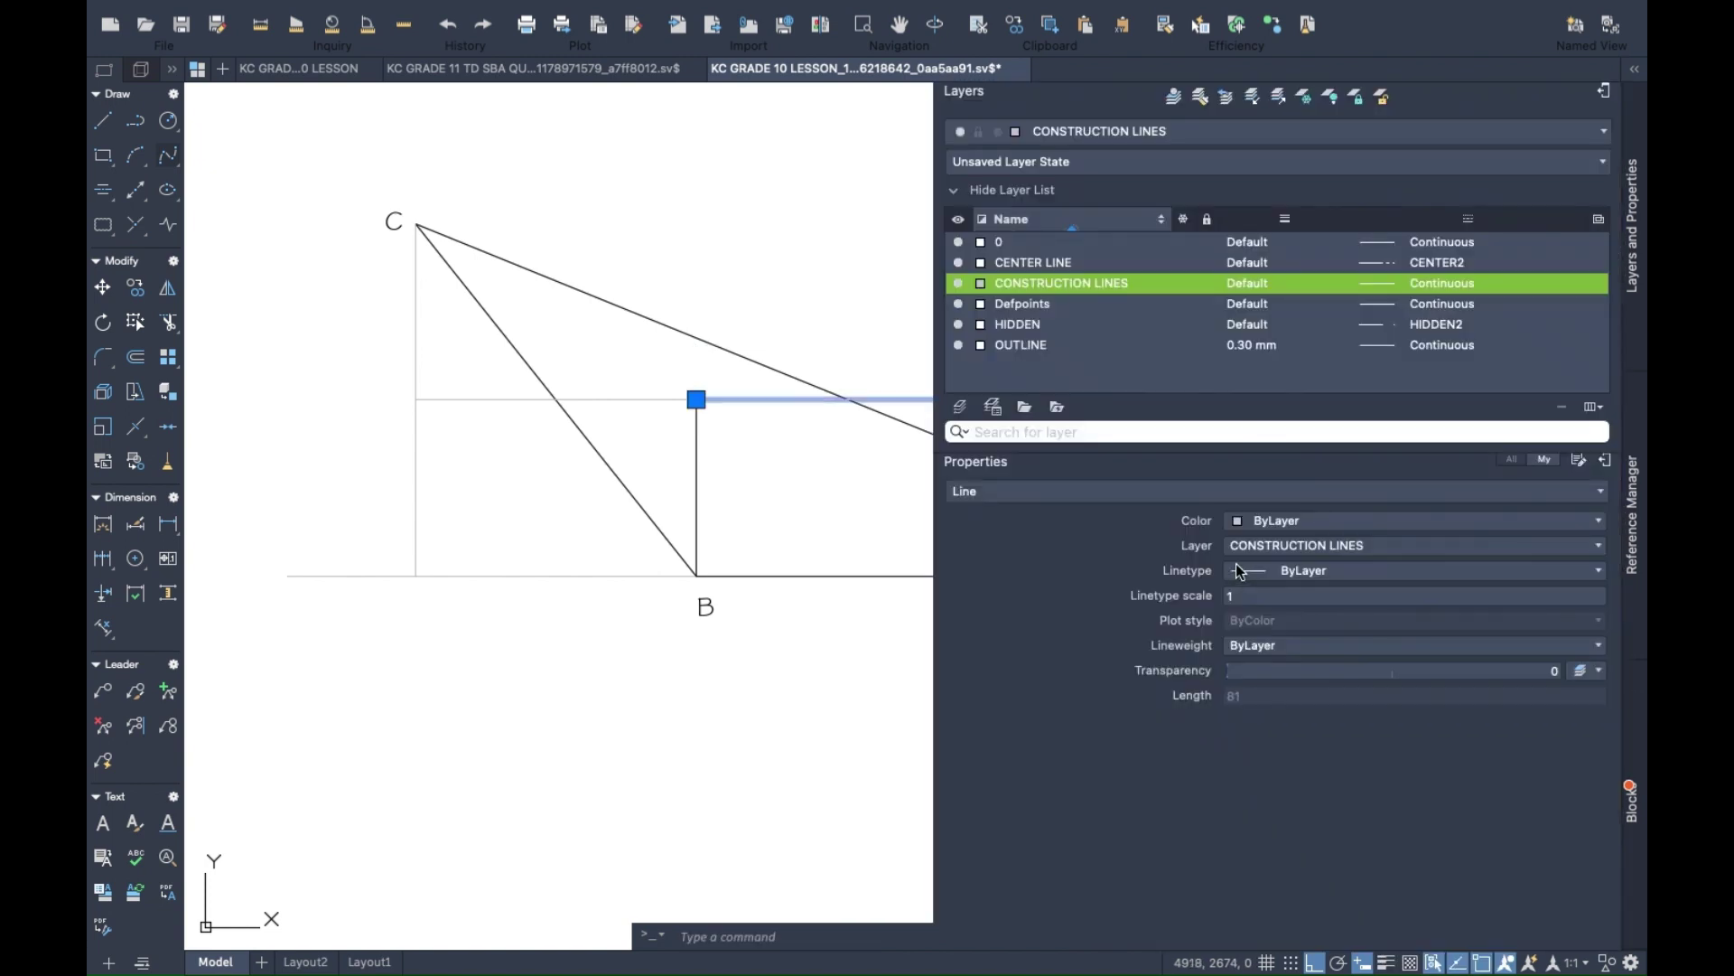
left_click(1293, 547)
left_click(1281, 683)
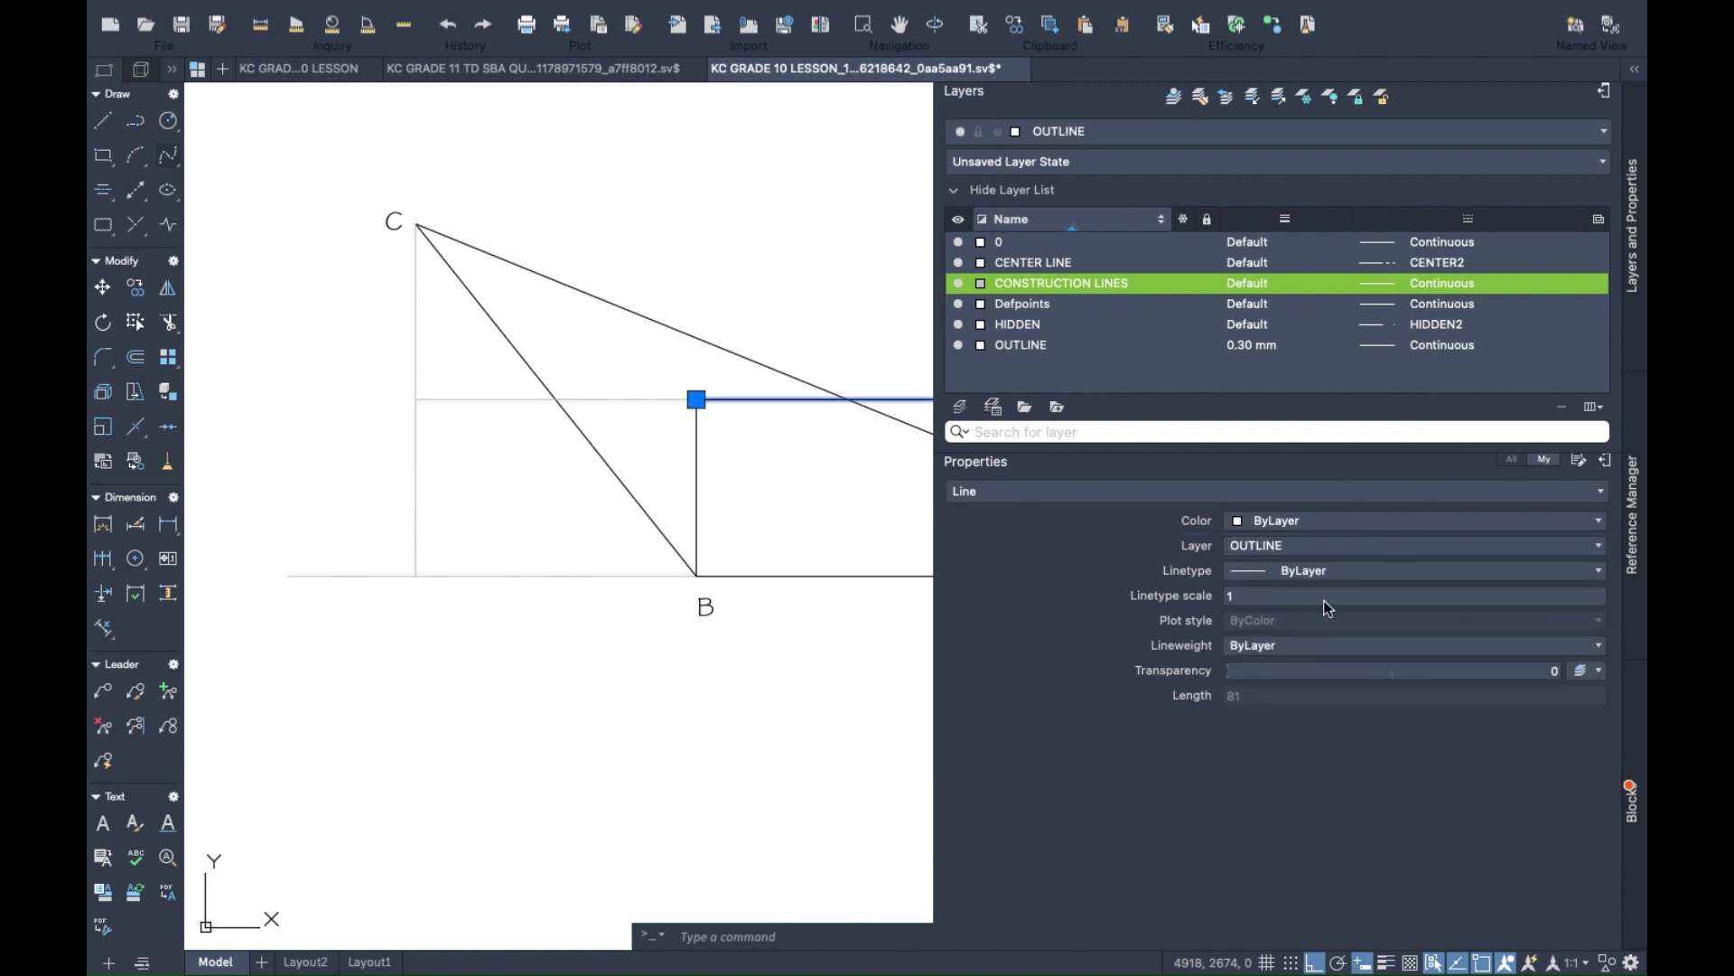
left_click(1635, 70)
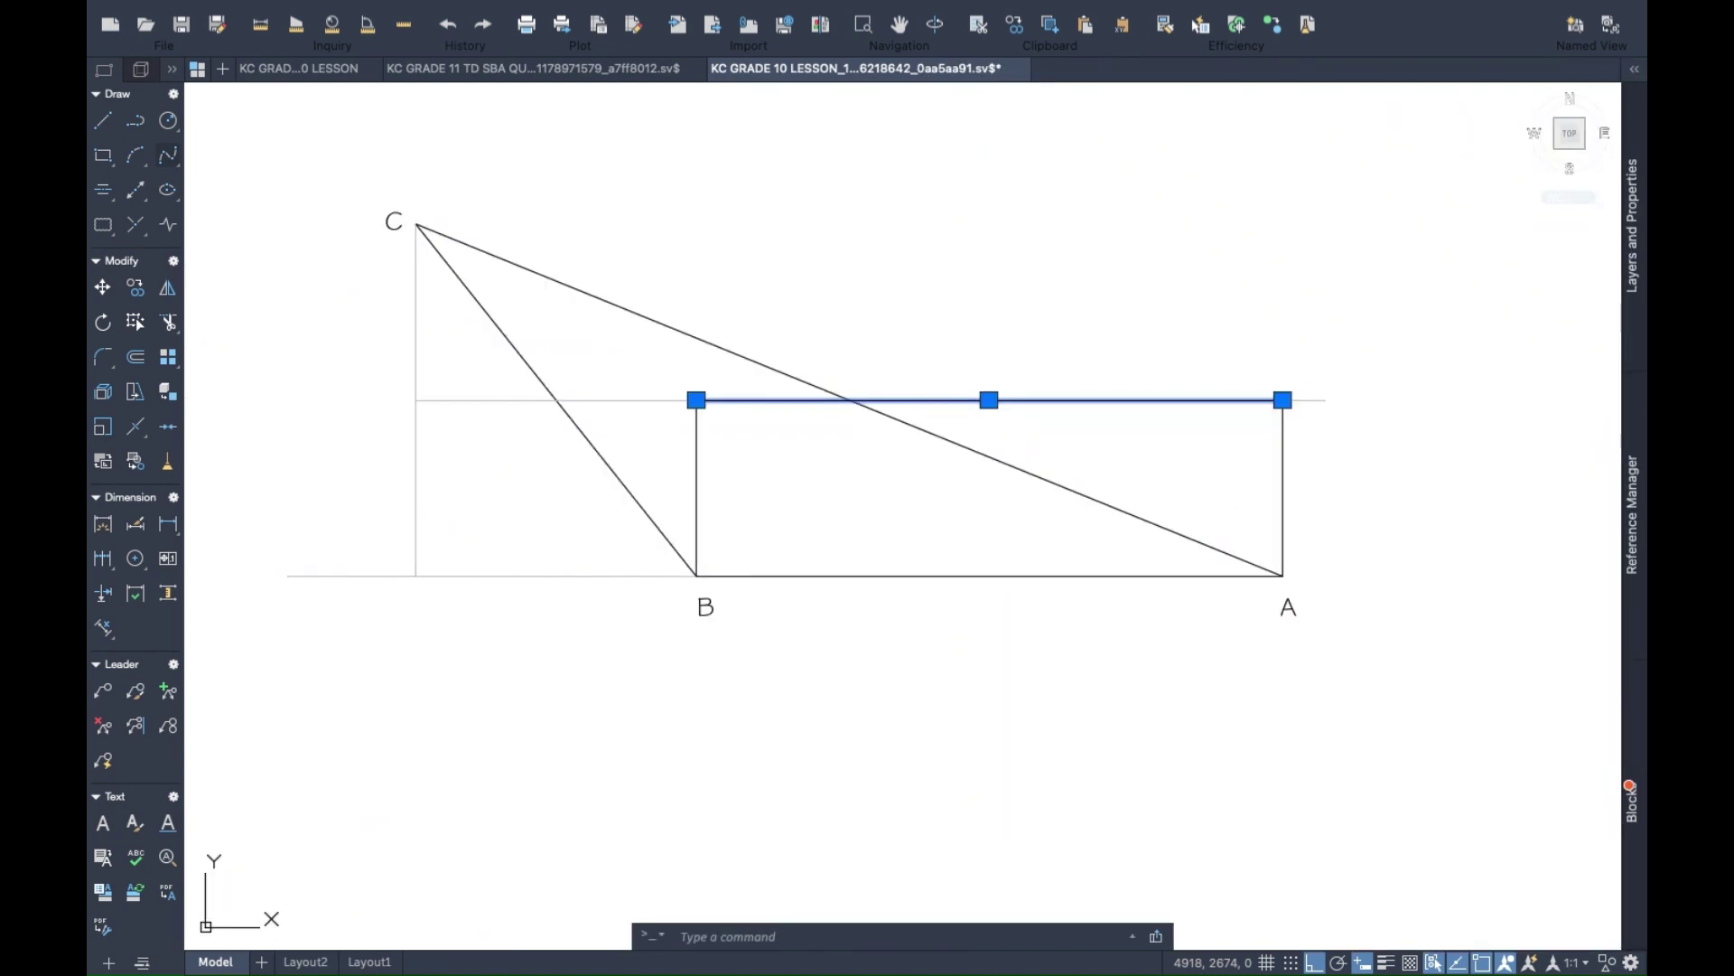
key("Escape")
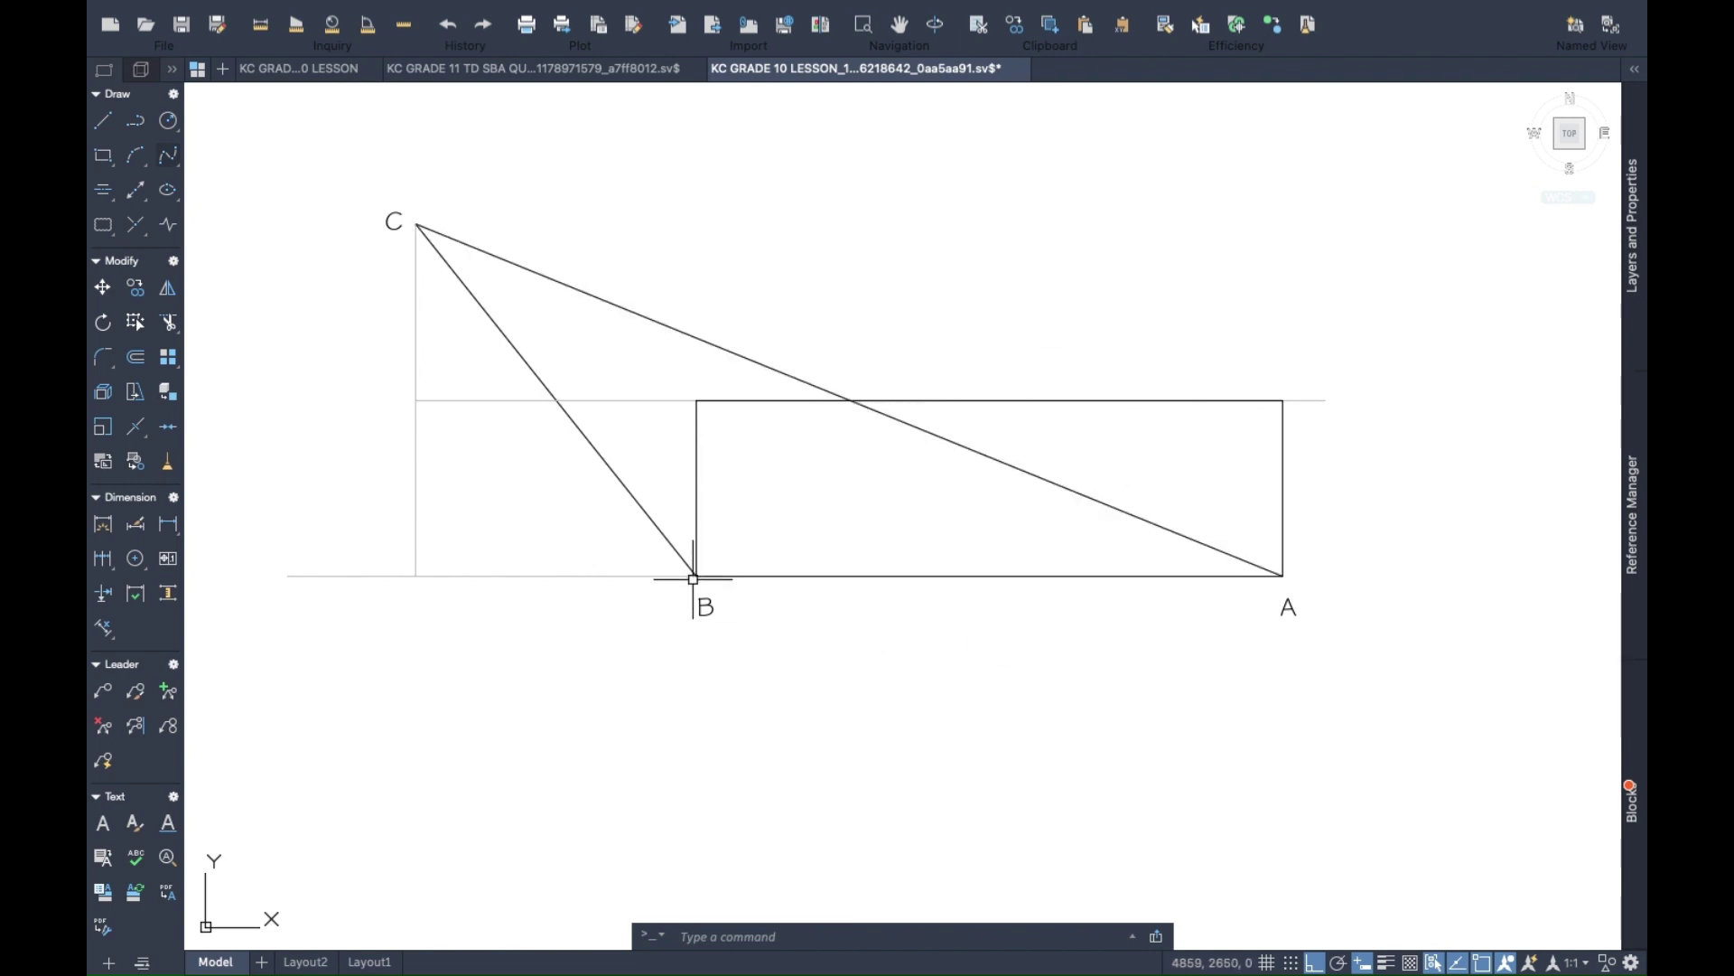
Copy the B label to both top corners of the rectangle.
right_click(705, 608)
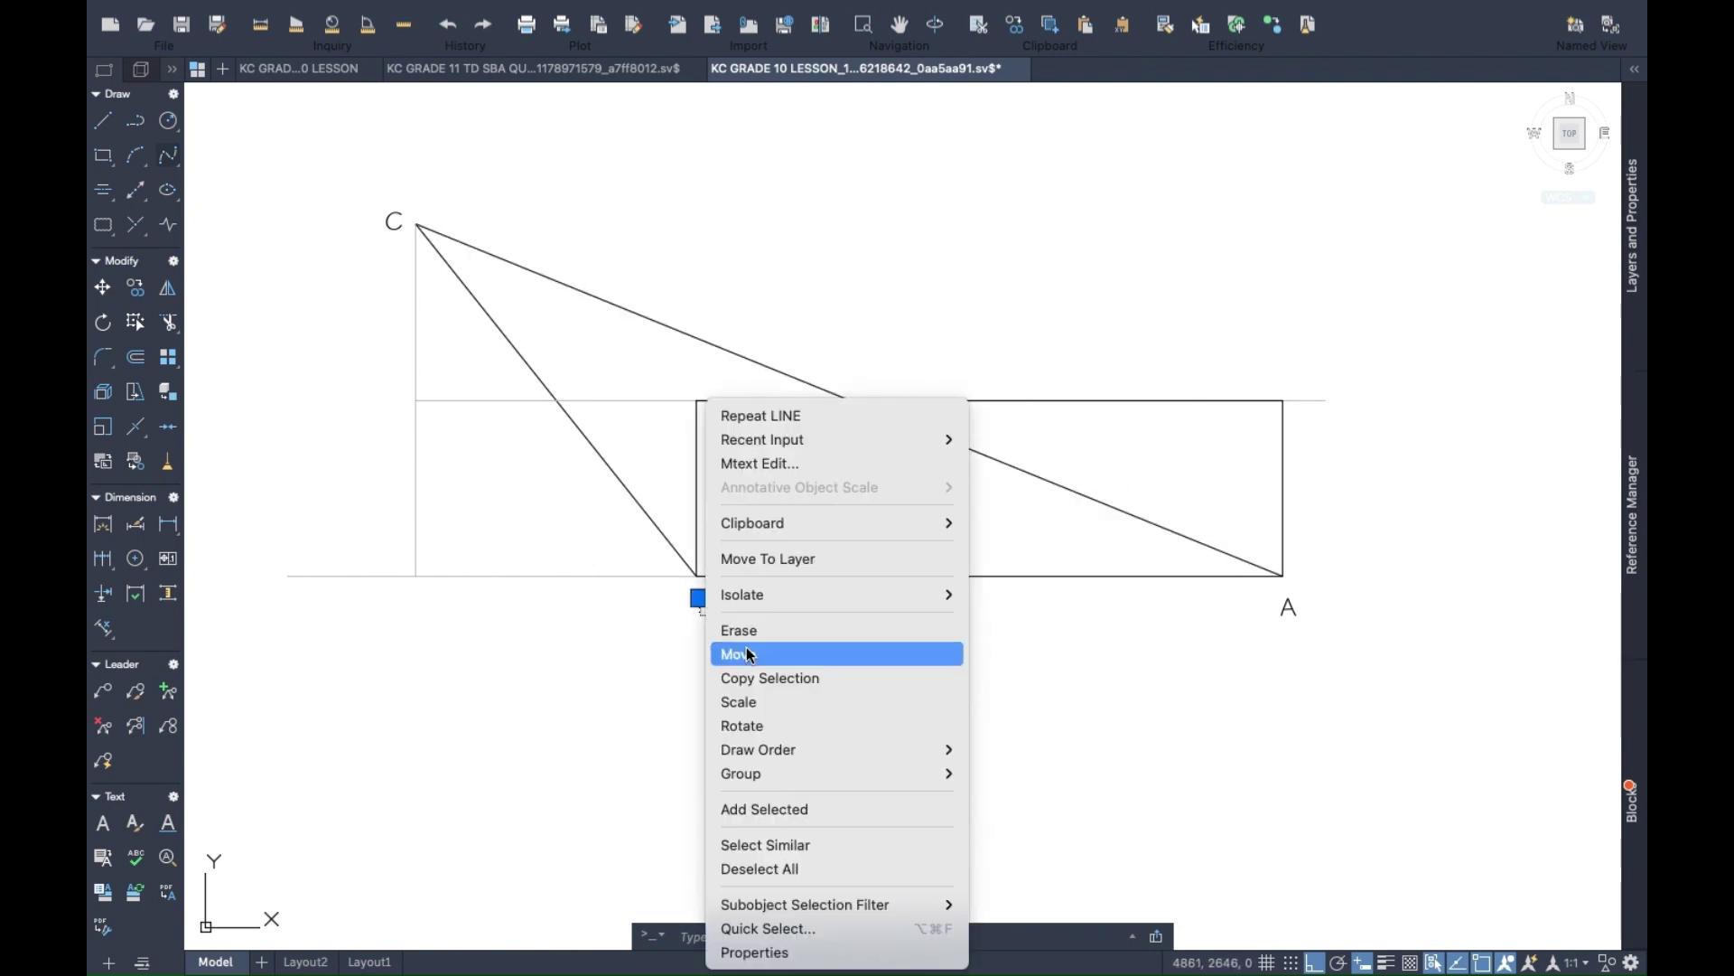
left_click(746, 676)
mouse_move(1407, 968)
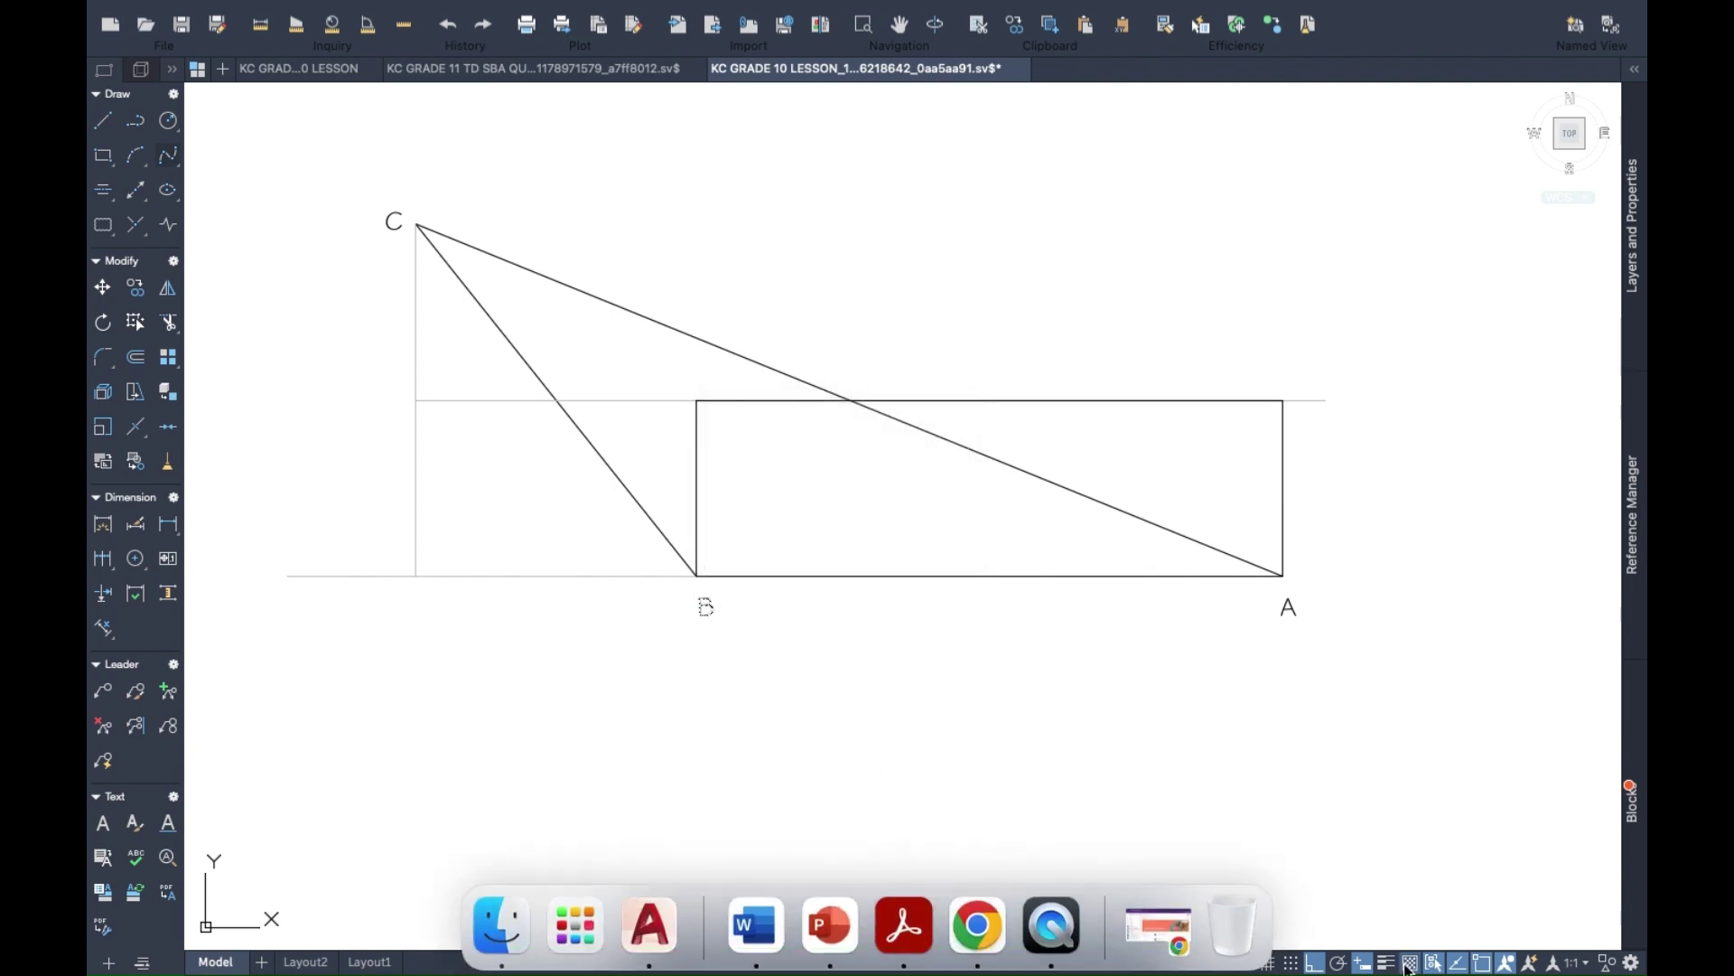
left_click(702, 608)
scroll(669, 395, "up", 4)
left_click(747, 409)
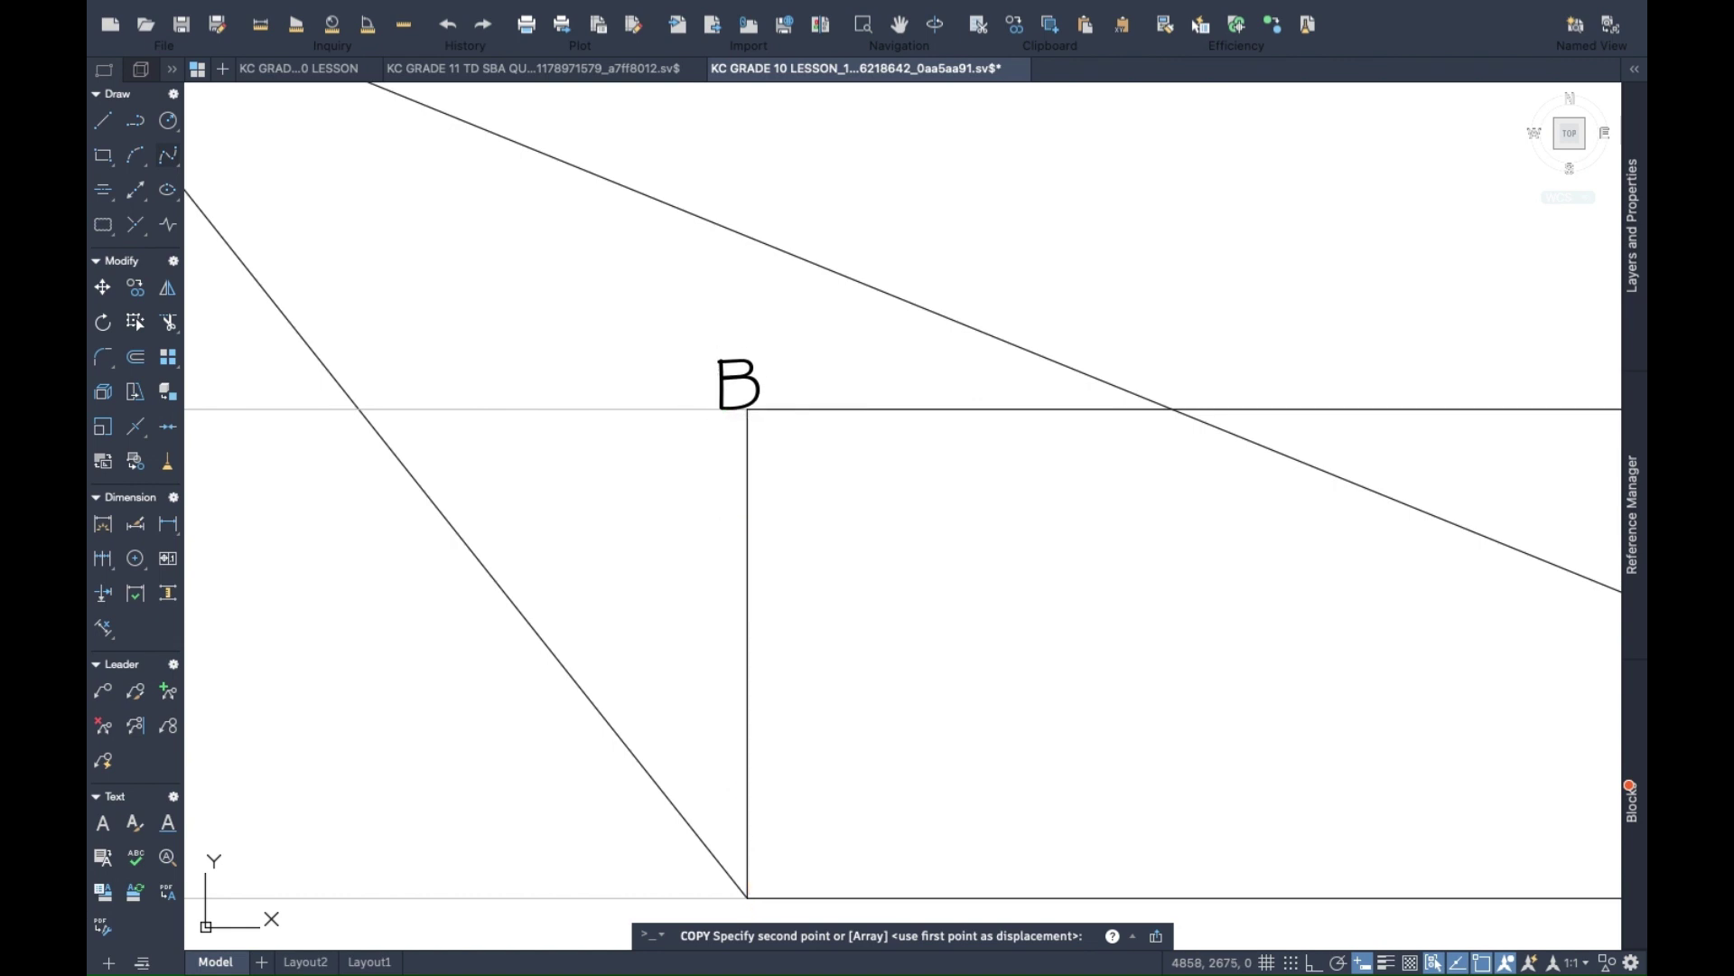
scroll(903, 402, "right", 6)
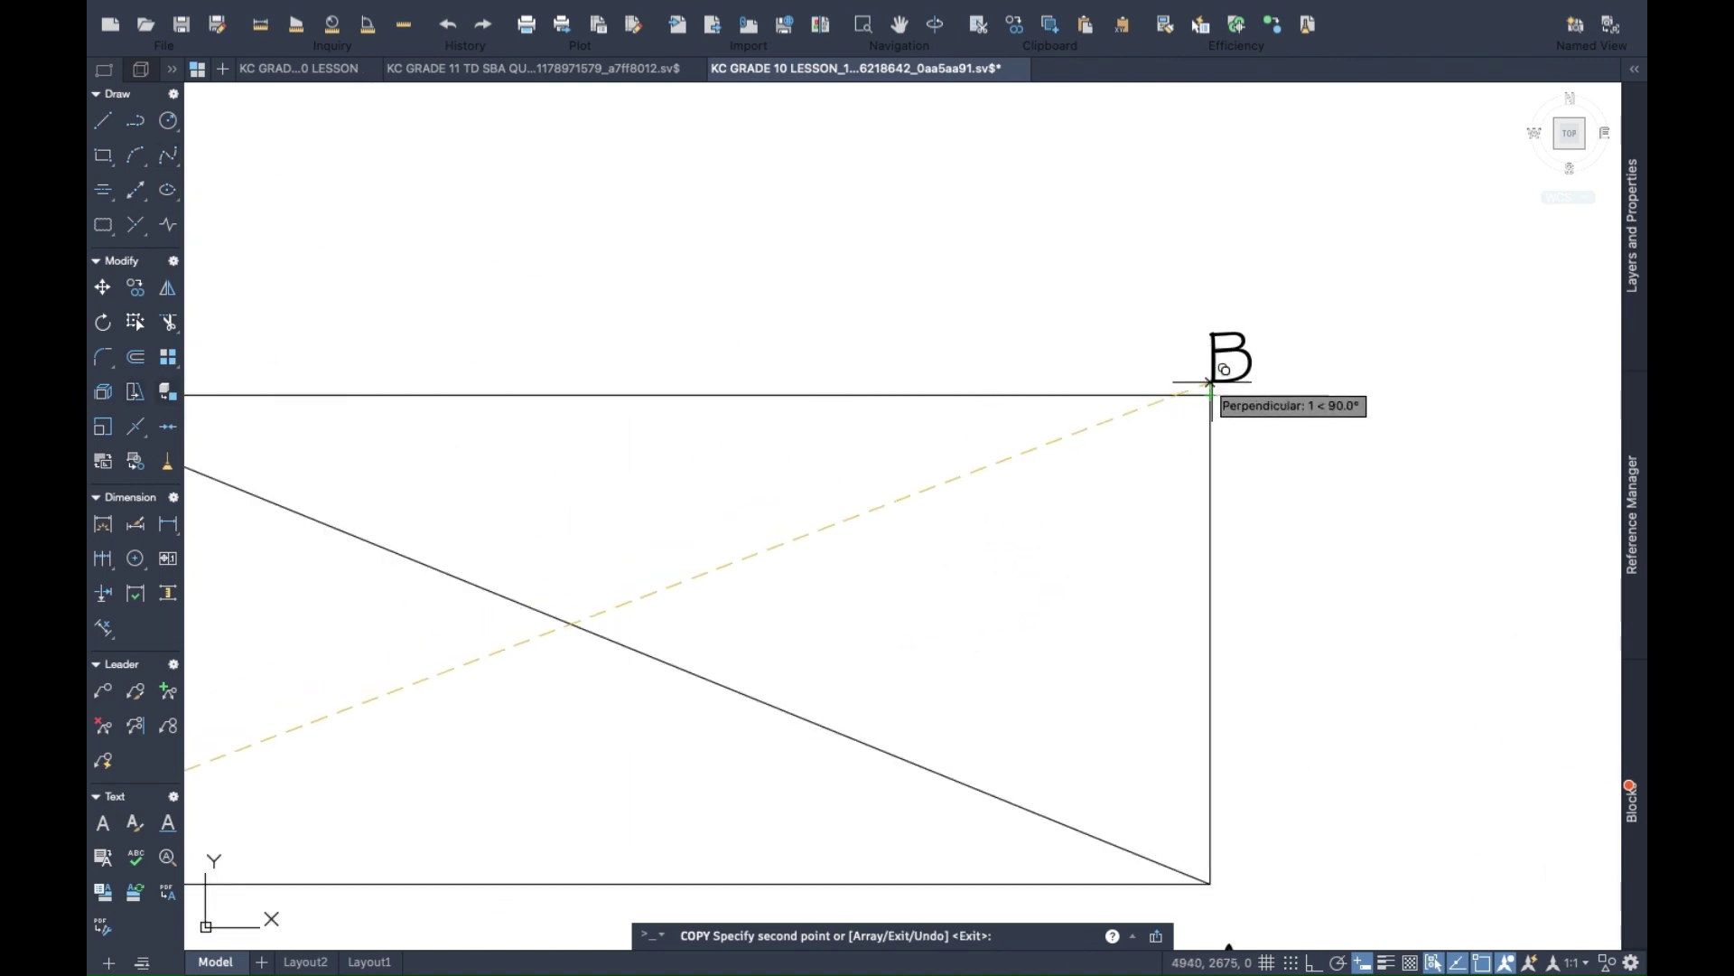
left_click(1208, 382)
key("Return")
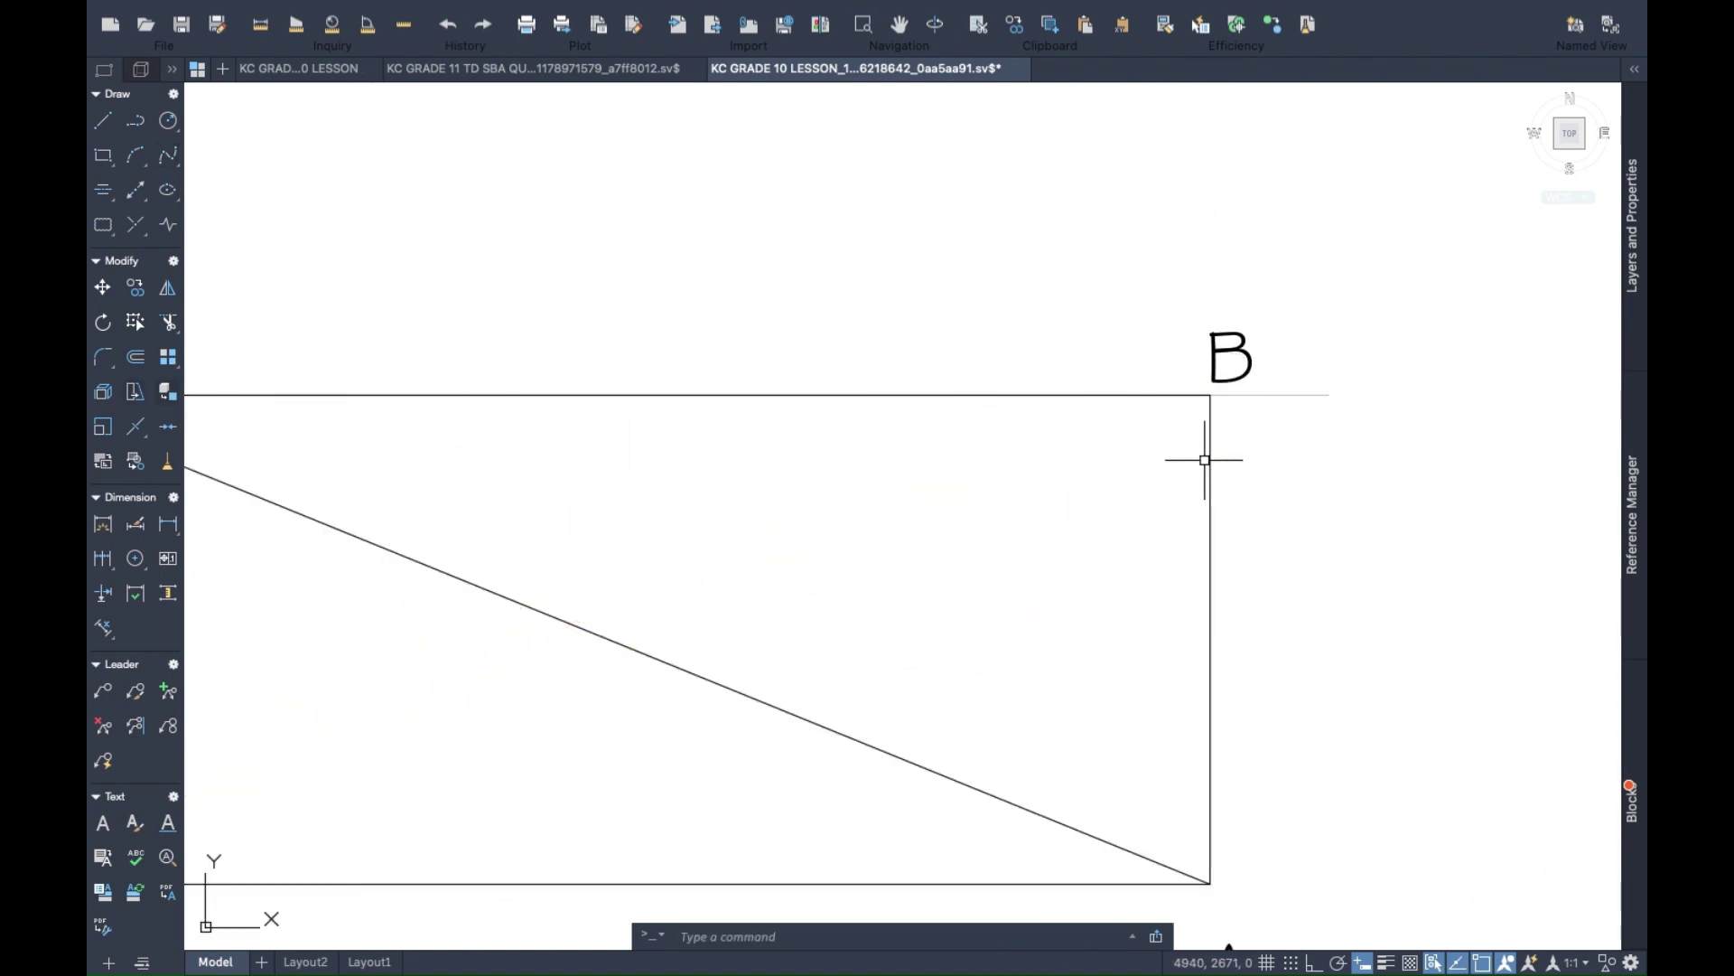
Change the top-right label to P and the top-left label to Q.
left_click(1235, 346)
double_click(1235, 346)
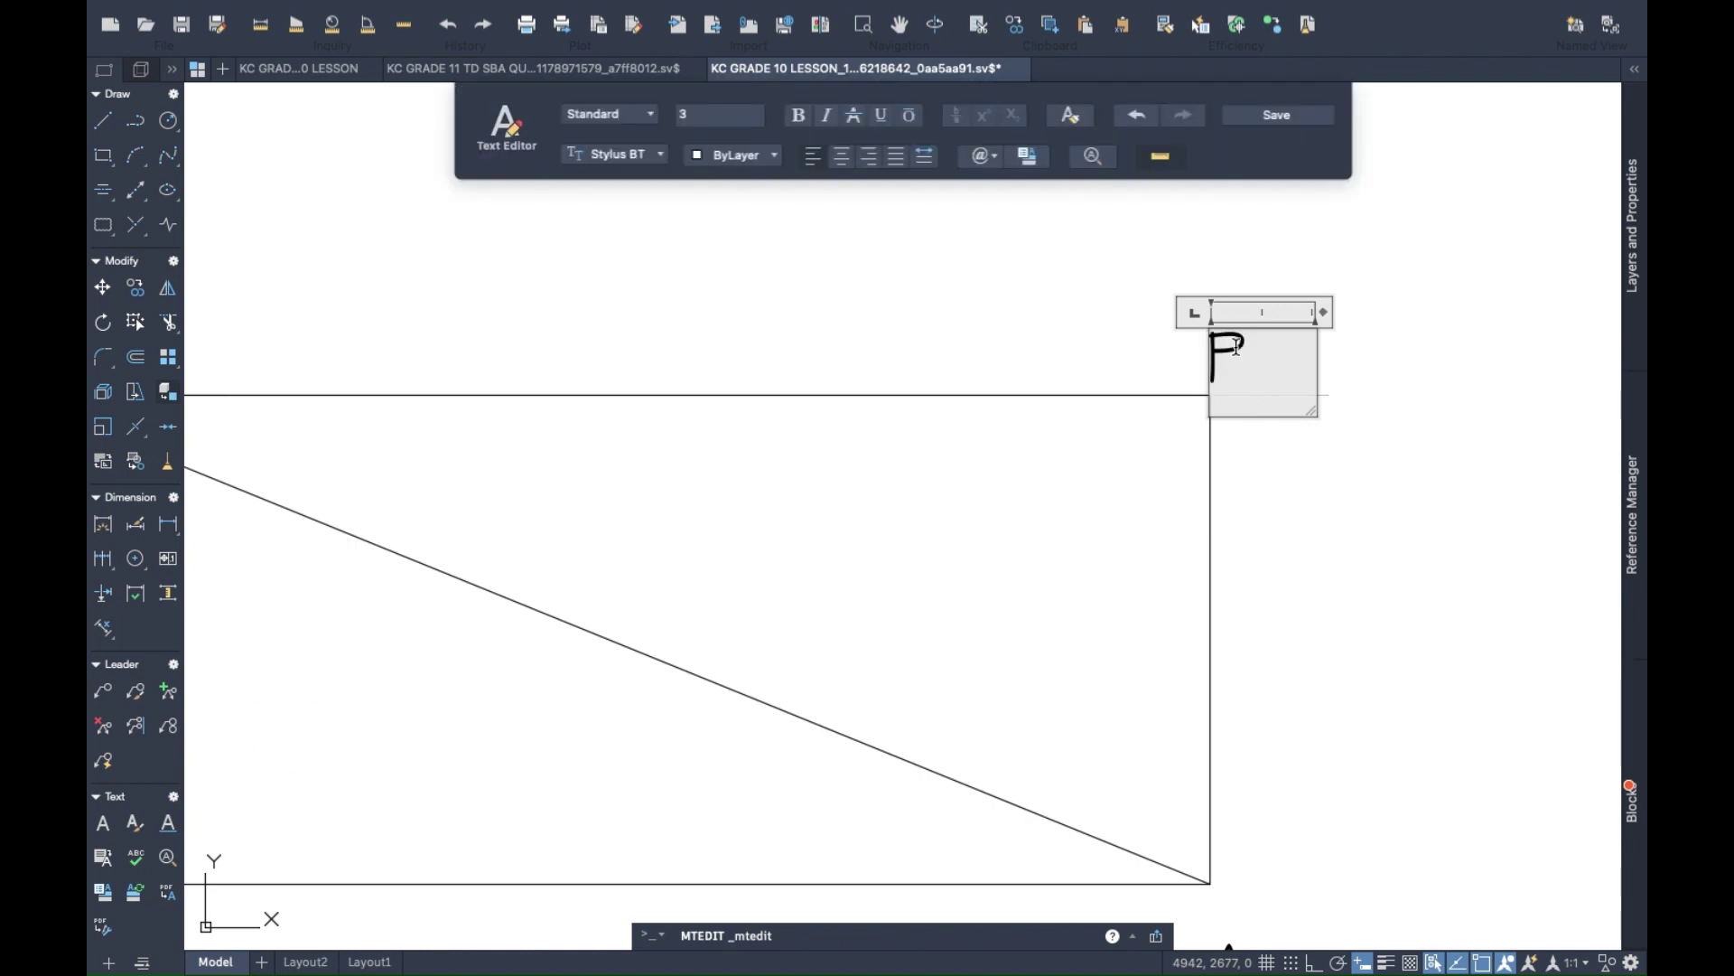
left_click(1129, 362)
scroll(743, 352, "left", 9)
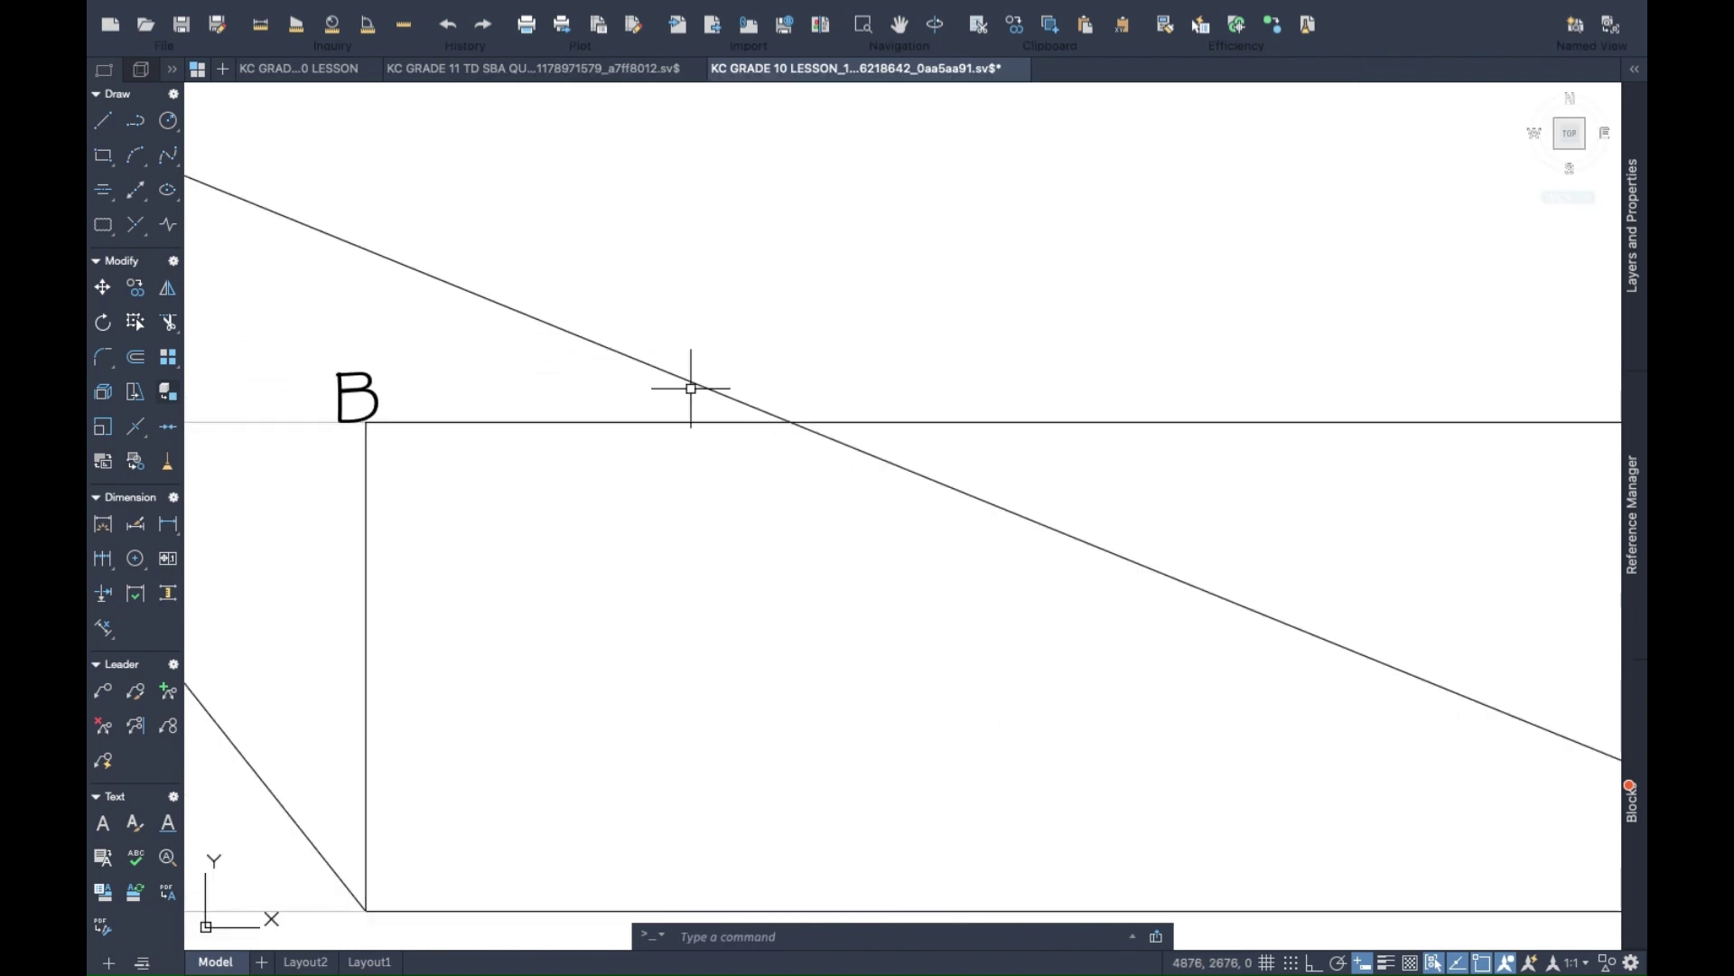
double_click(367, 386)
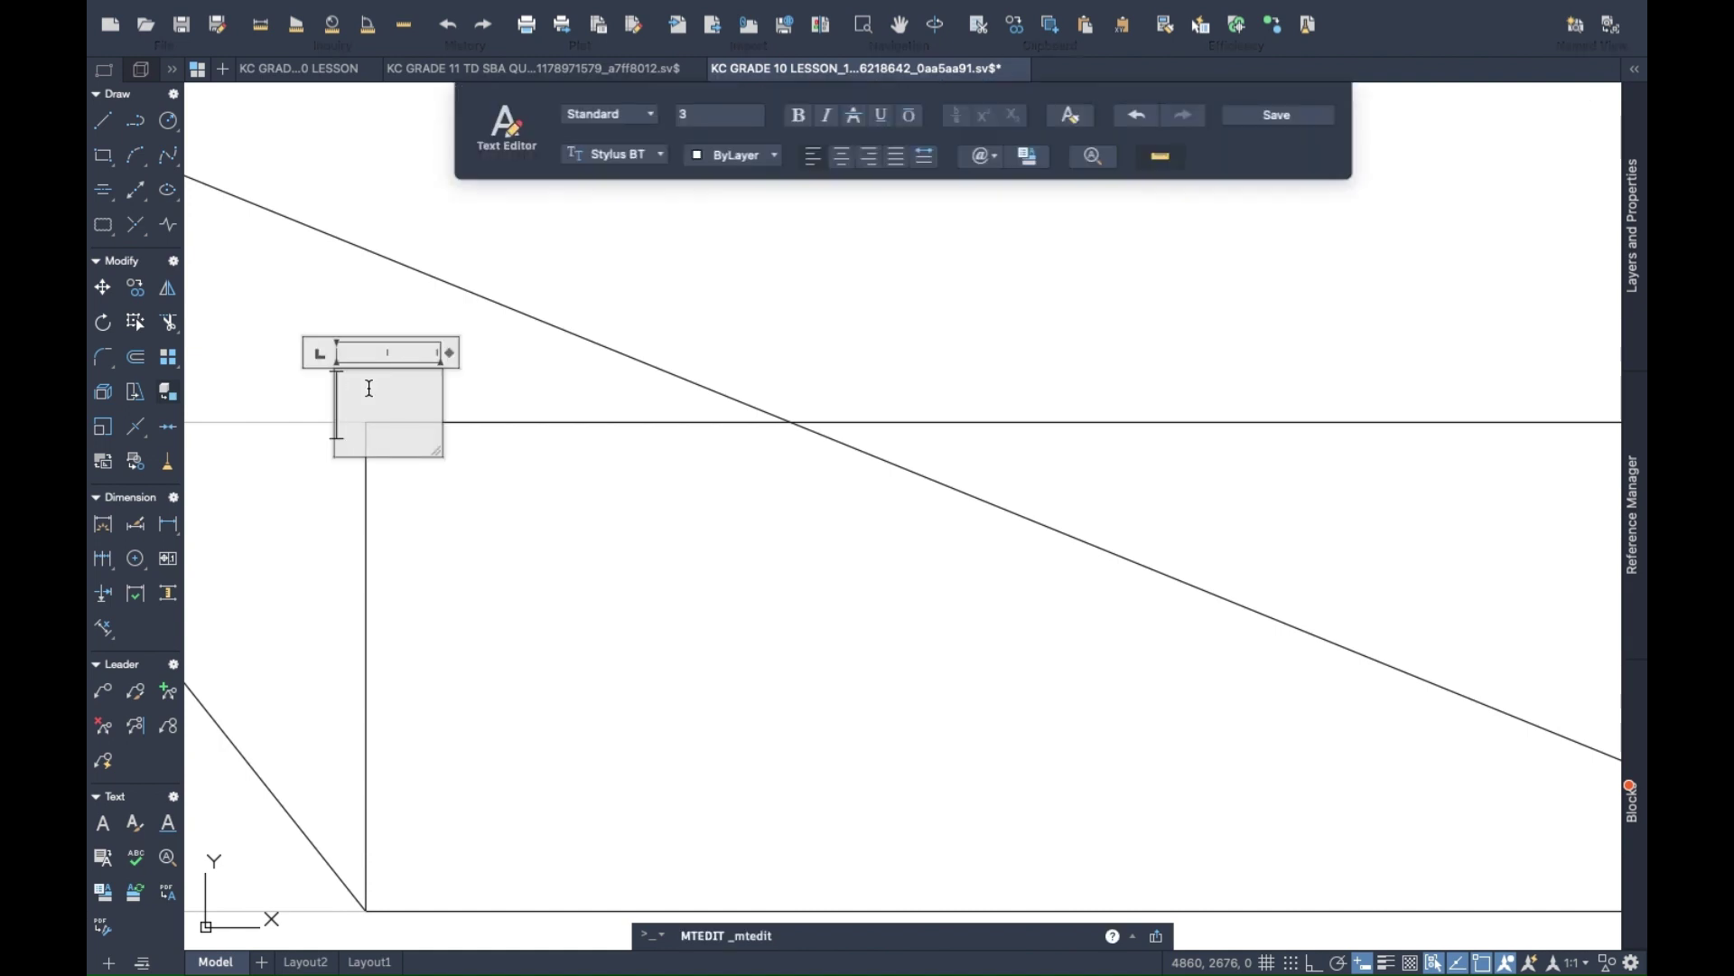
type("Q")
left_click(902, 422)
scroll(902, 422, "down", 5)
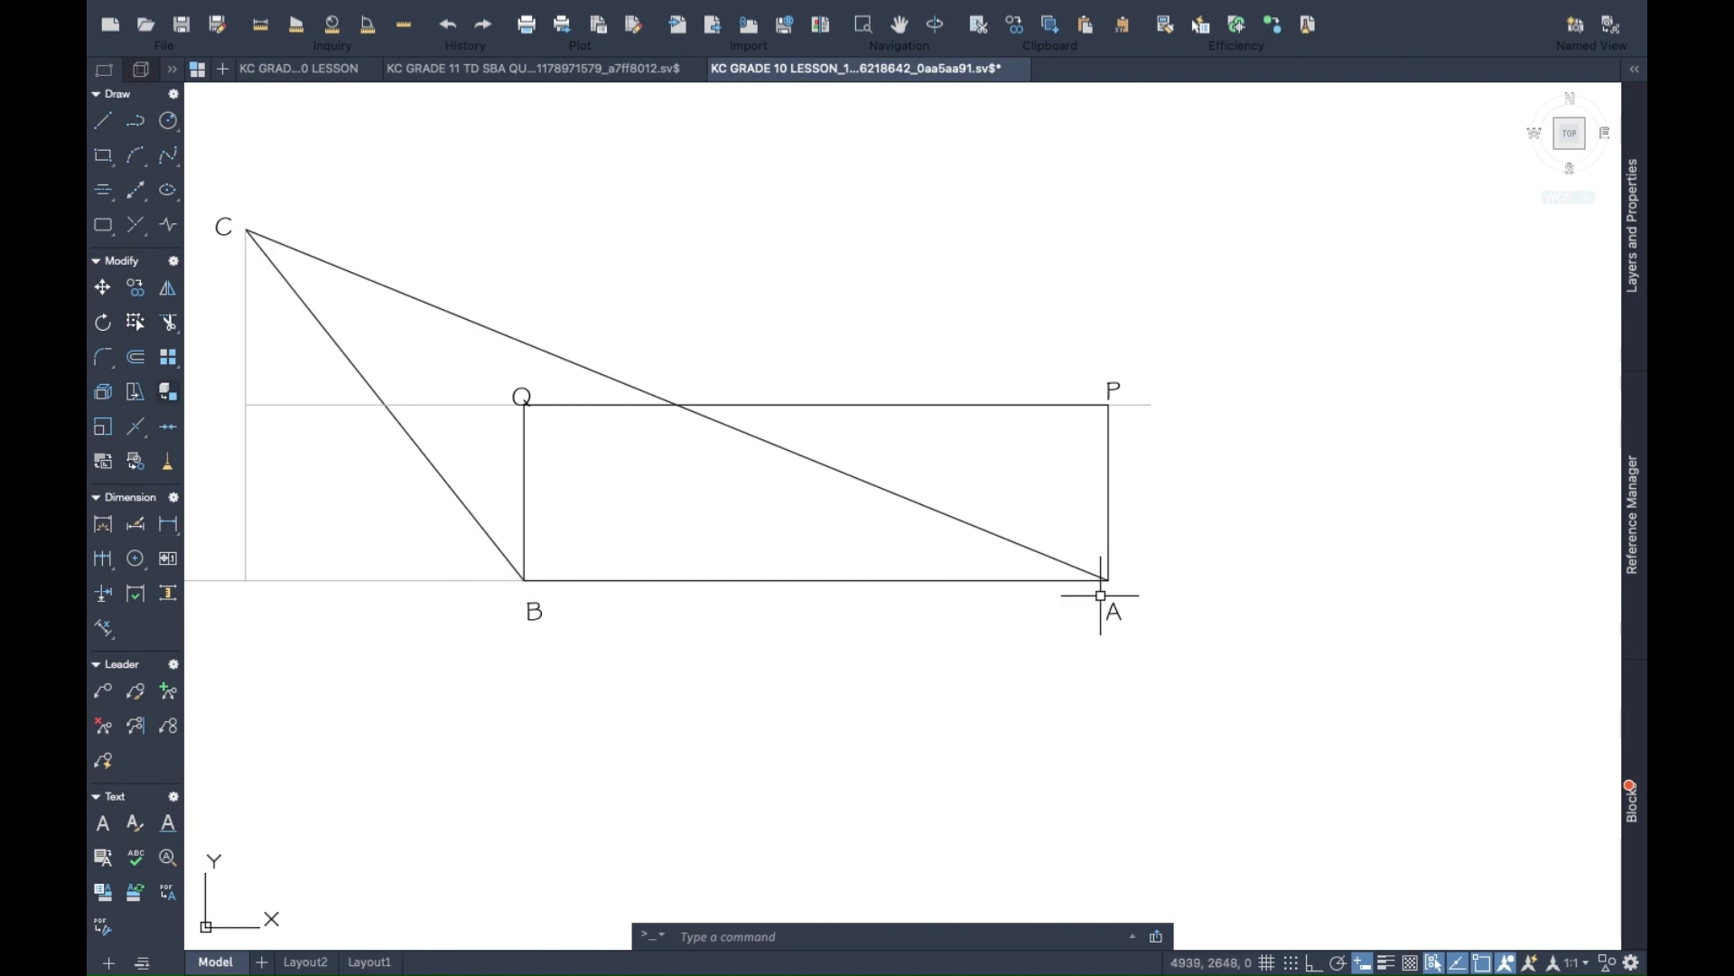
Zoom out and pan the sheet until figure 2 with rectangle ABCD is centred.
scroll(1100, 595, "down", 3)
mouse_move(777, 650)
left_mouse_down()
mouse_move(960, 395)
mouse_move(1053, 647)
mouse_move(1292, 632)
left_mouse_up()
scroll(963, 406, "up", 3)
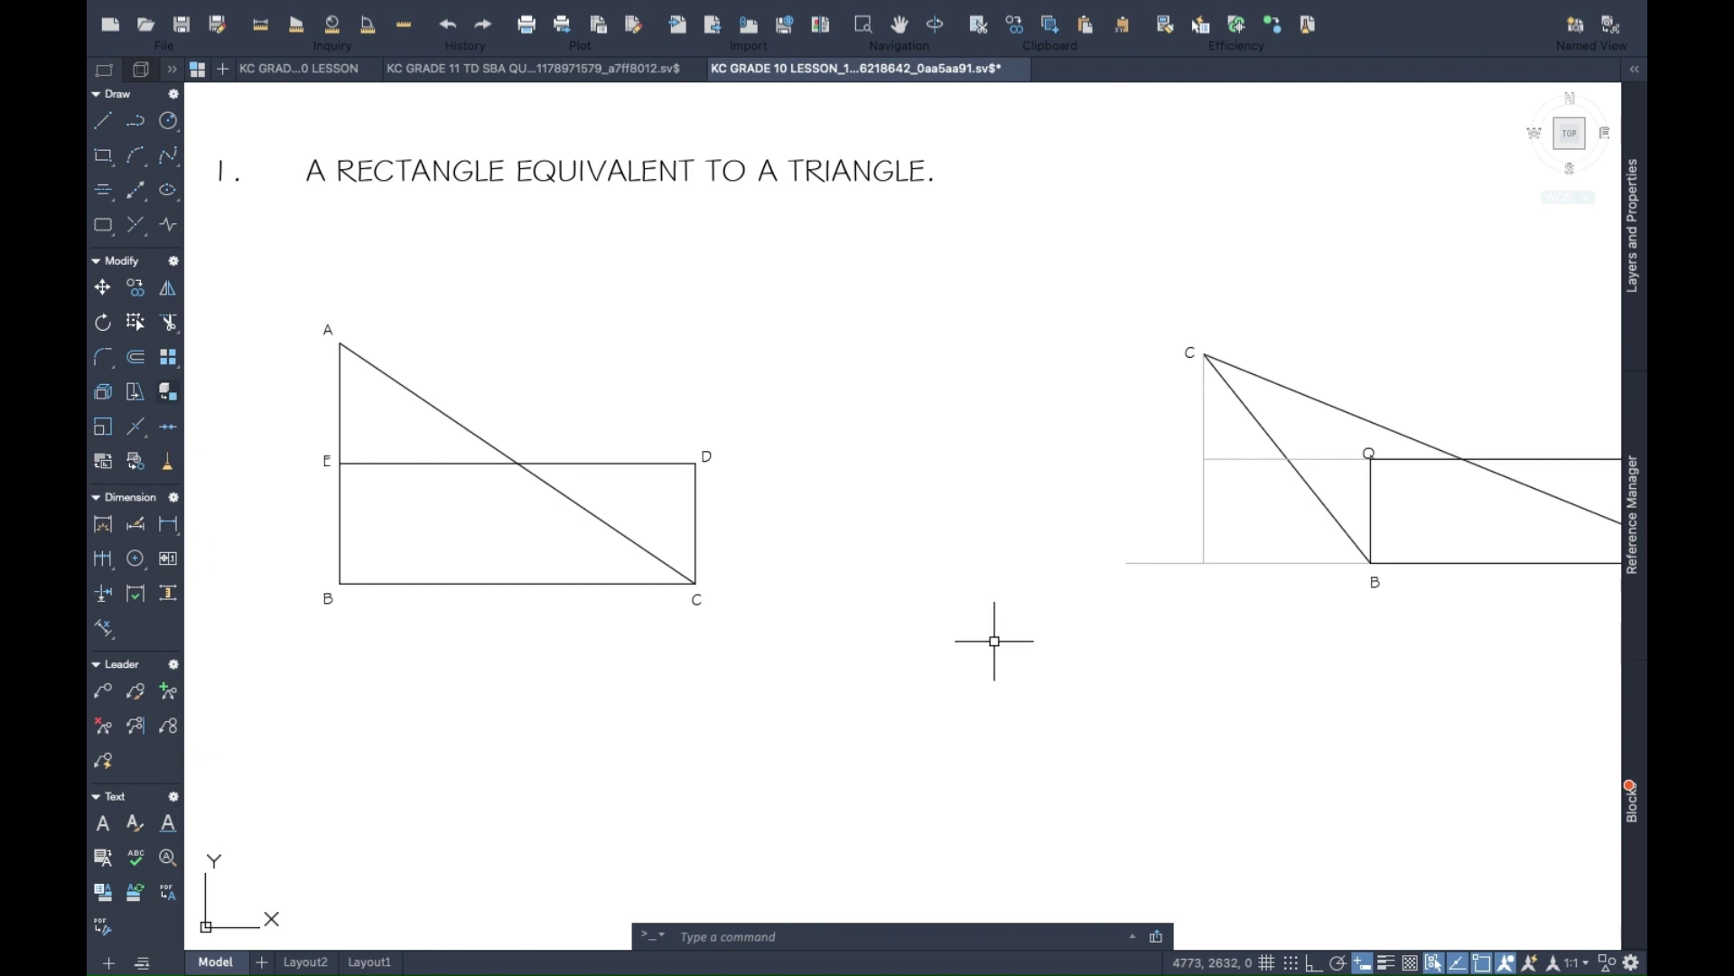
left_click_drag(948, 678, 948, 326)
mouse_move(933, 604)
left_mouse_down()
mouse_move(960, 425)
mouse_move(943, 348)
left_mouse_up()
mouse_move(985, 578)
left_mouse_down()
mouse_move(976, 500)
mouse_move(1282, 515)
mouse_move(1007, 543)
left_mouse_up()
scroll(971, 508, "up", 2)
scroll(1197, 531, "down", 2)
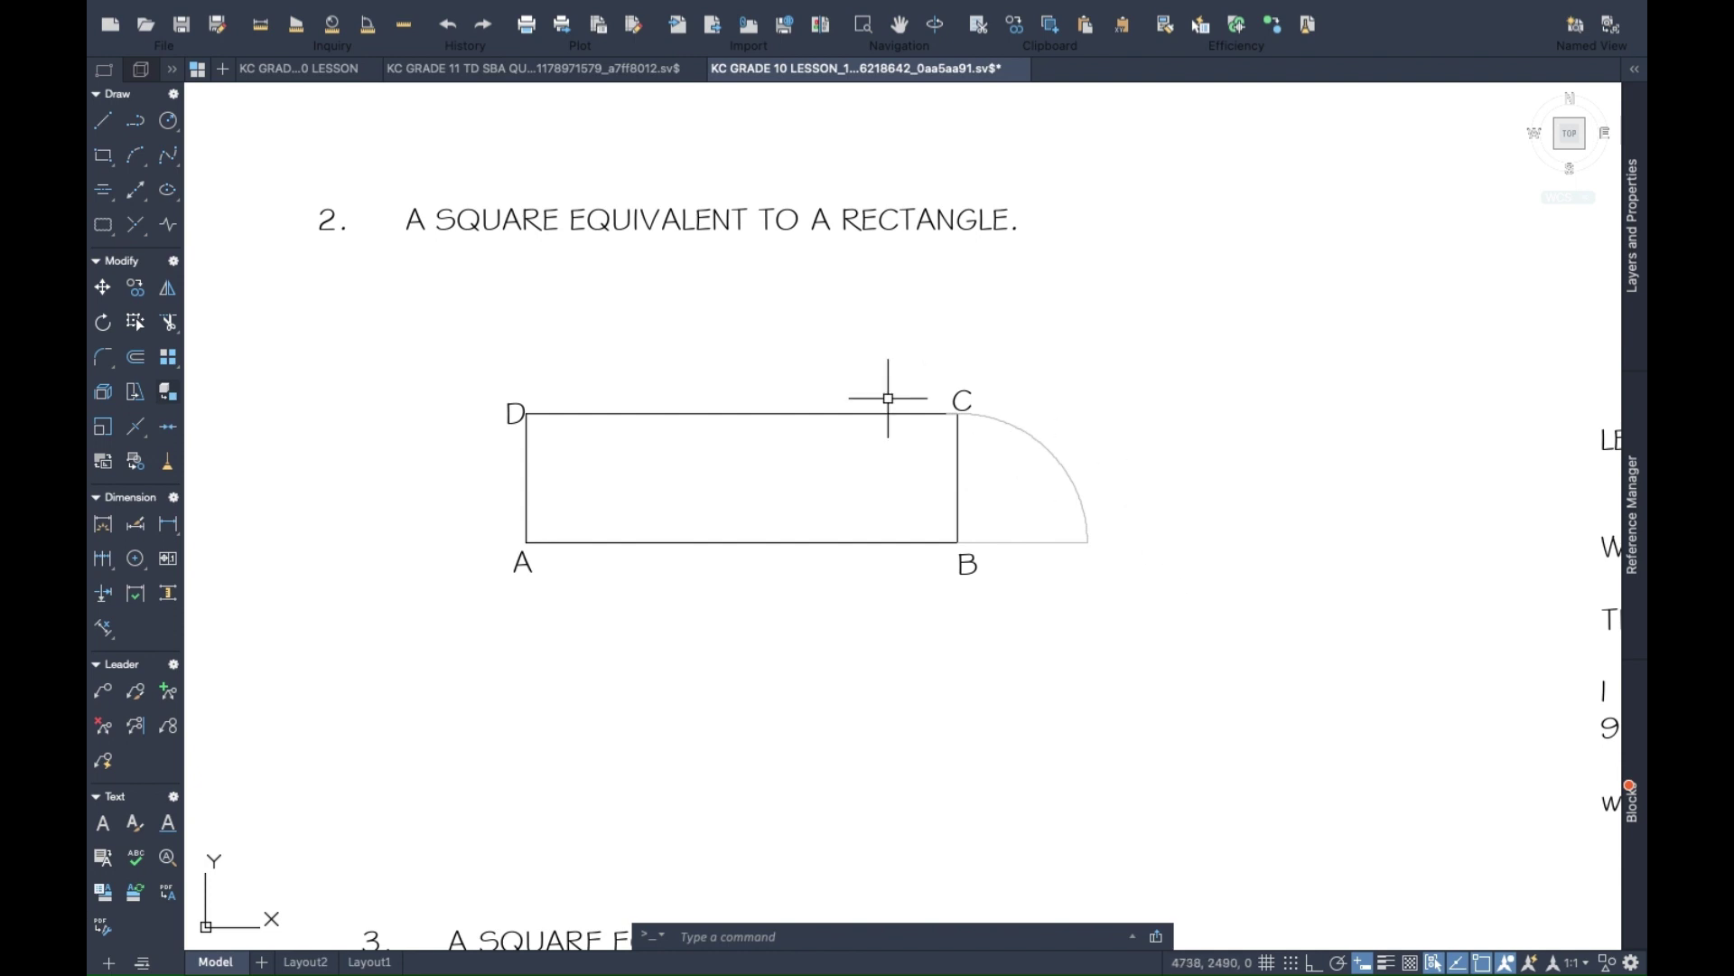
Erase the arc beside C and draw a horizontal line extending AB rightward from B.
left_click(1010, 422)
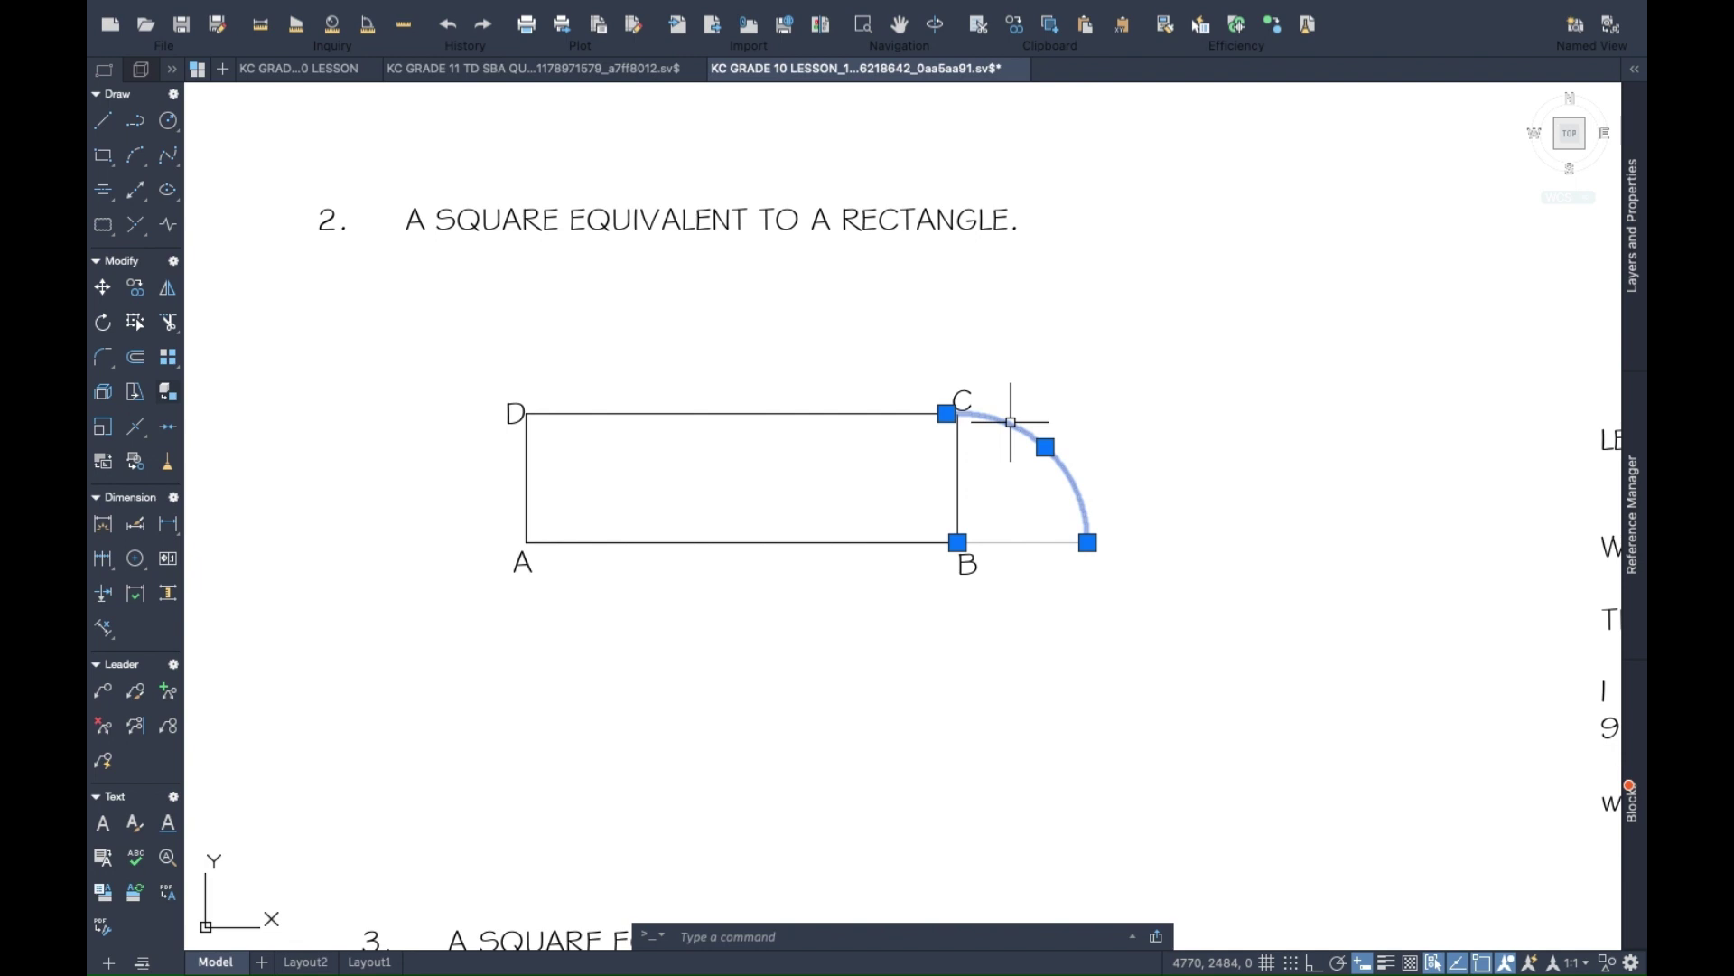
key("Delete")
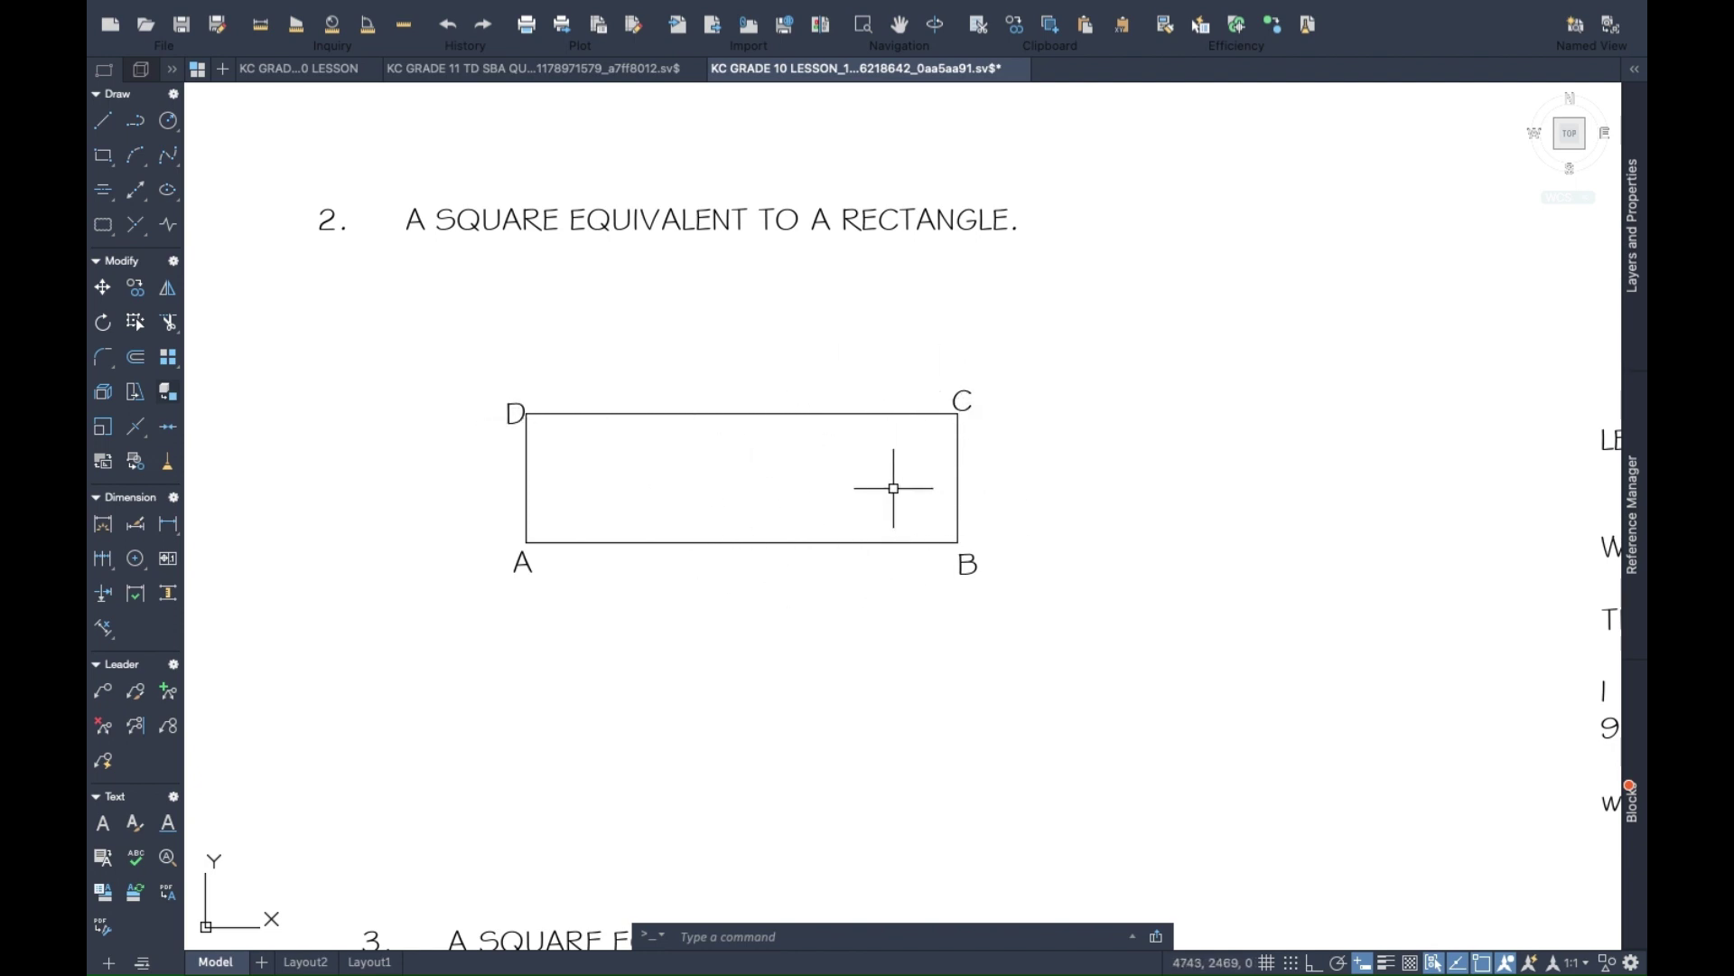
left_click(106, 128)
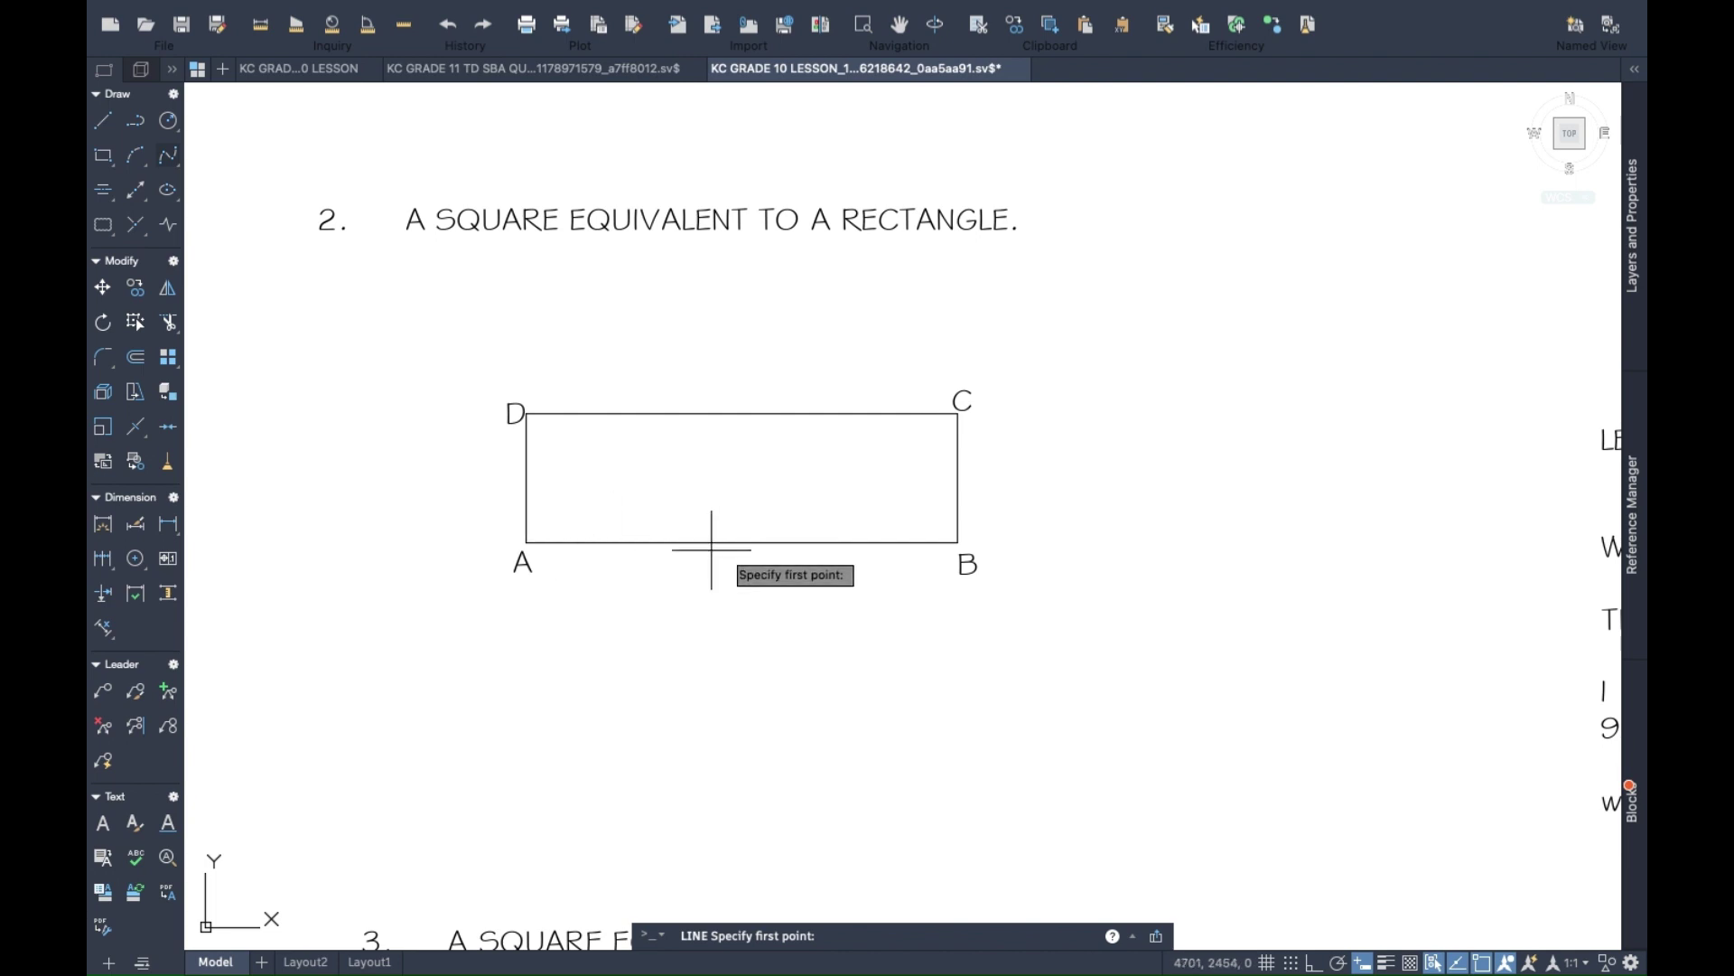
left_click(957, 542)
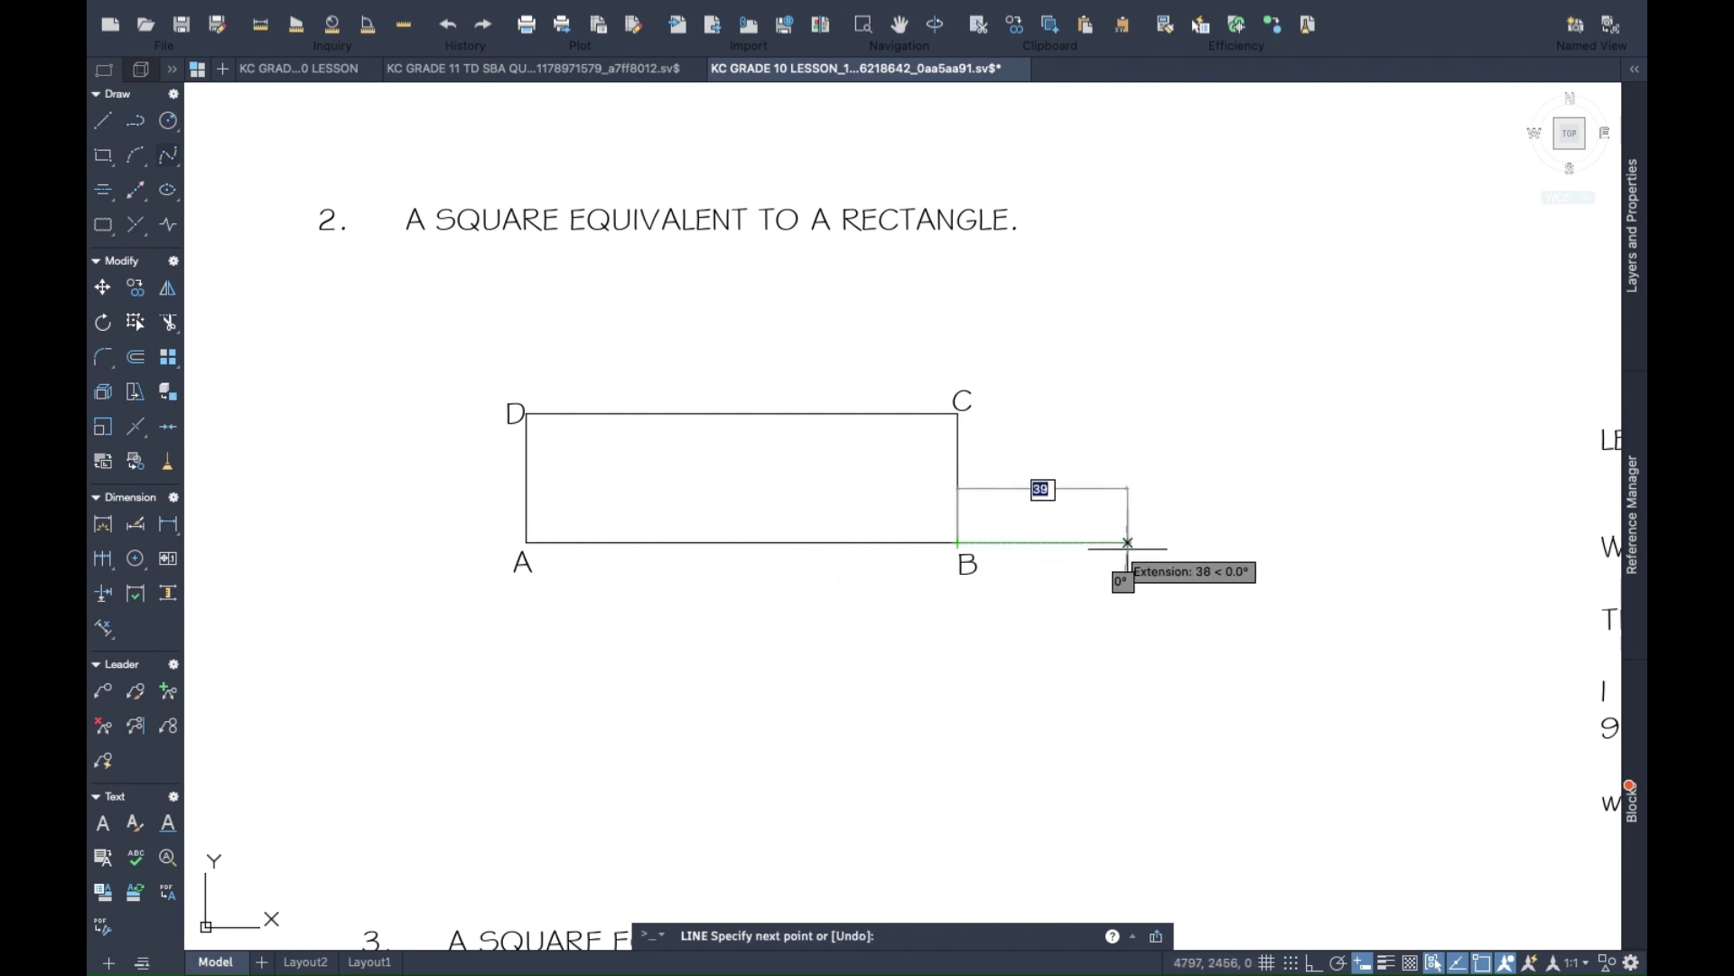
left_click(1155, 542)
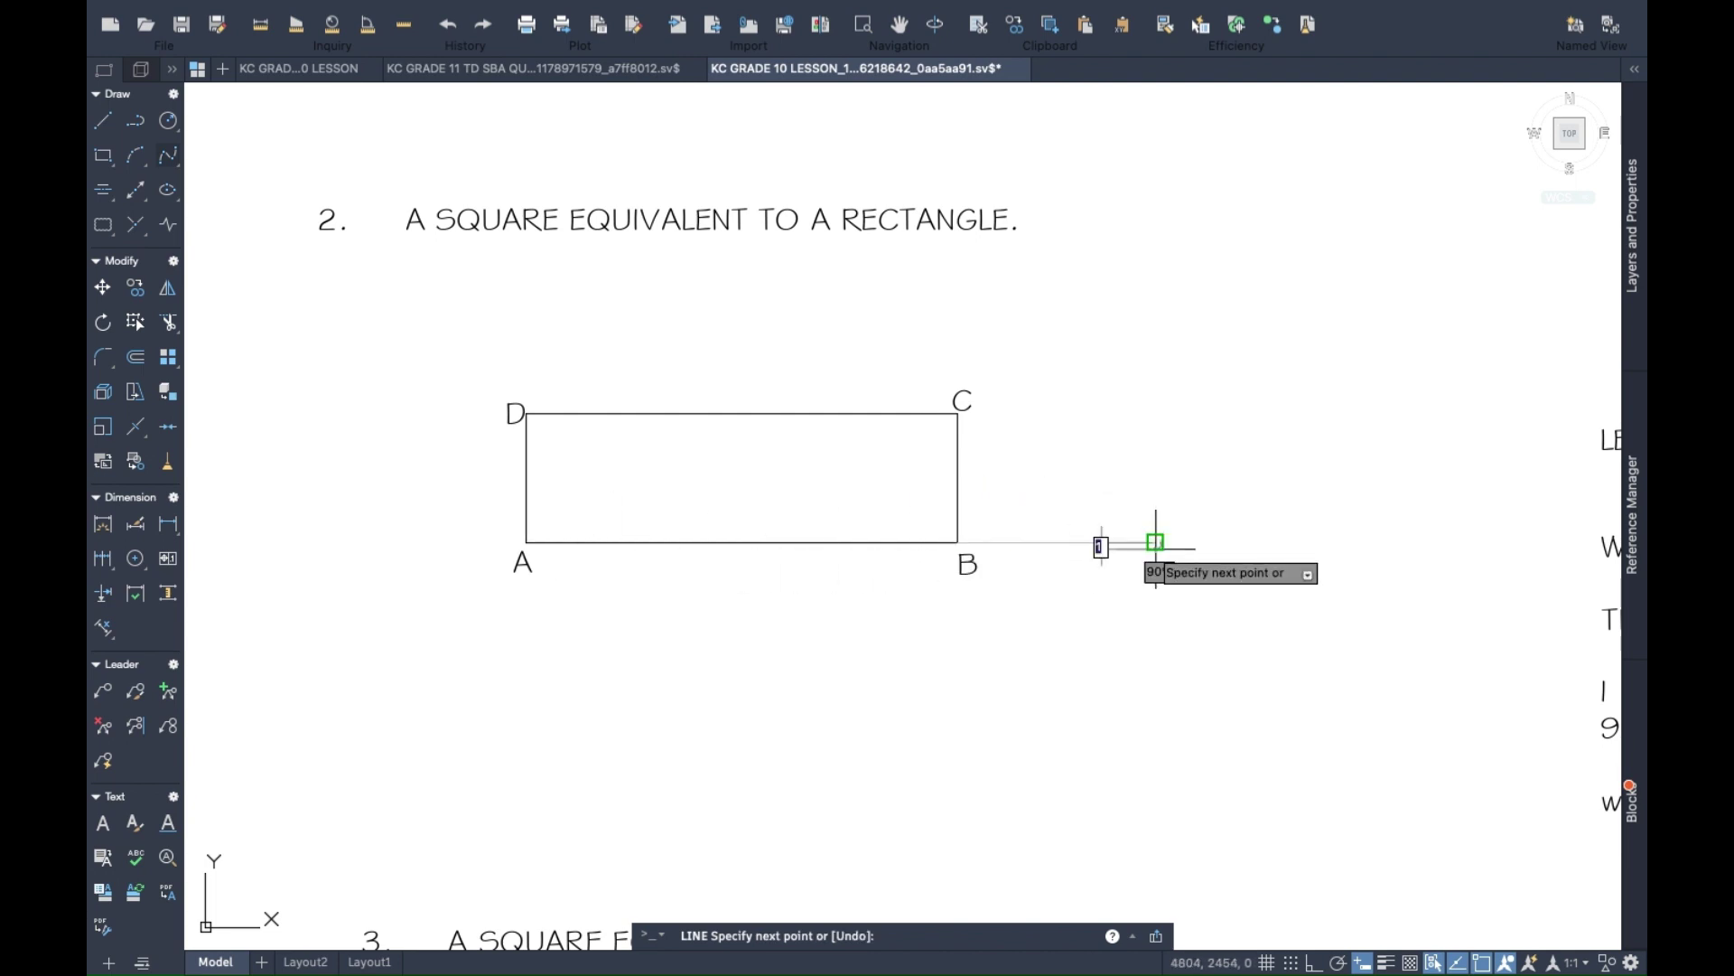
key("Return")
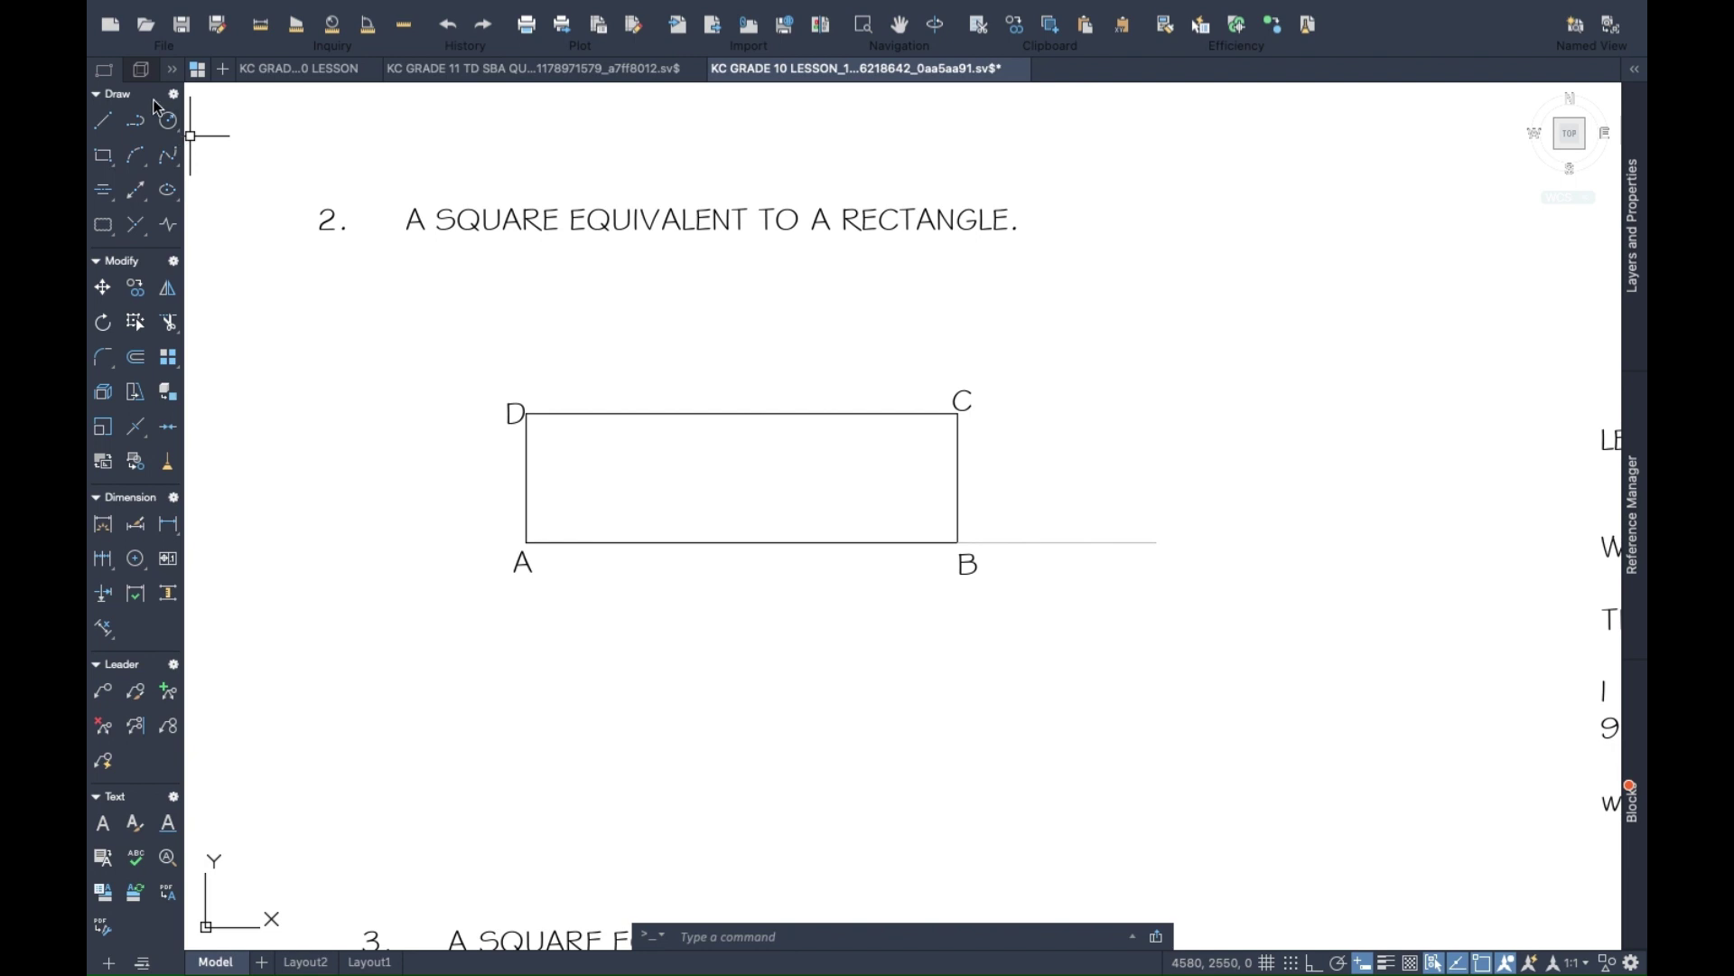
Draw a circle centred on B through C, then trim it to the quarter arc meeting the extension line.
left_click(165, 124)
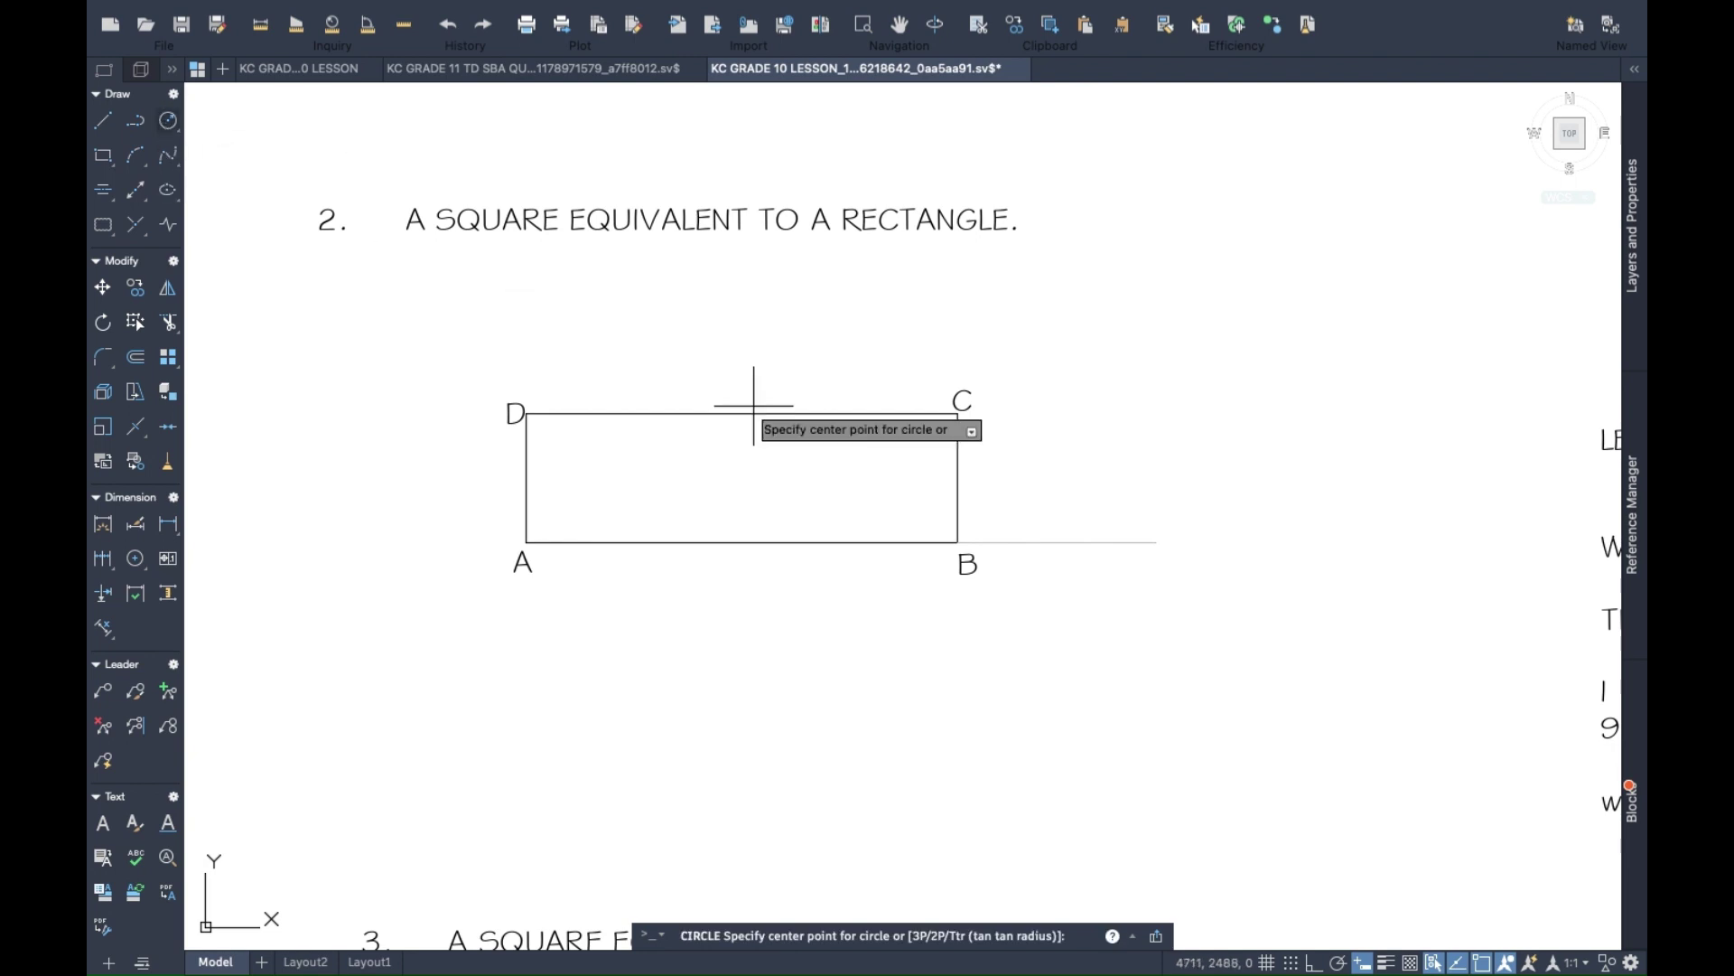
left_click(957, 542)
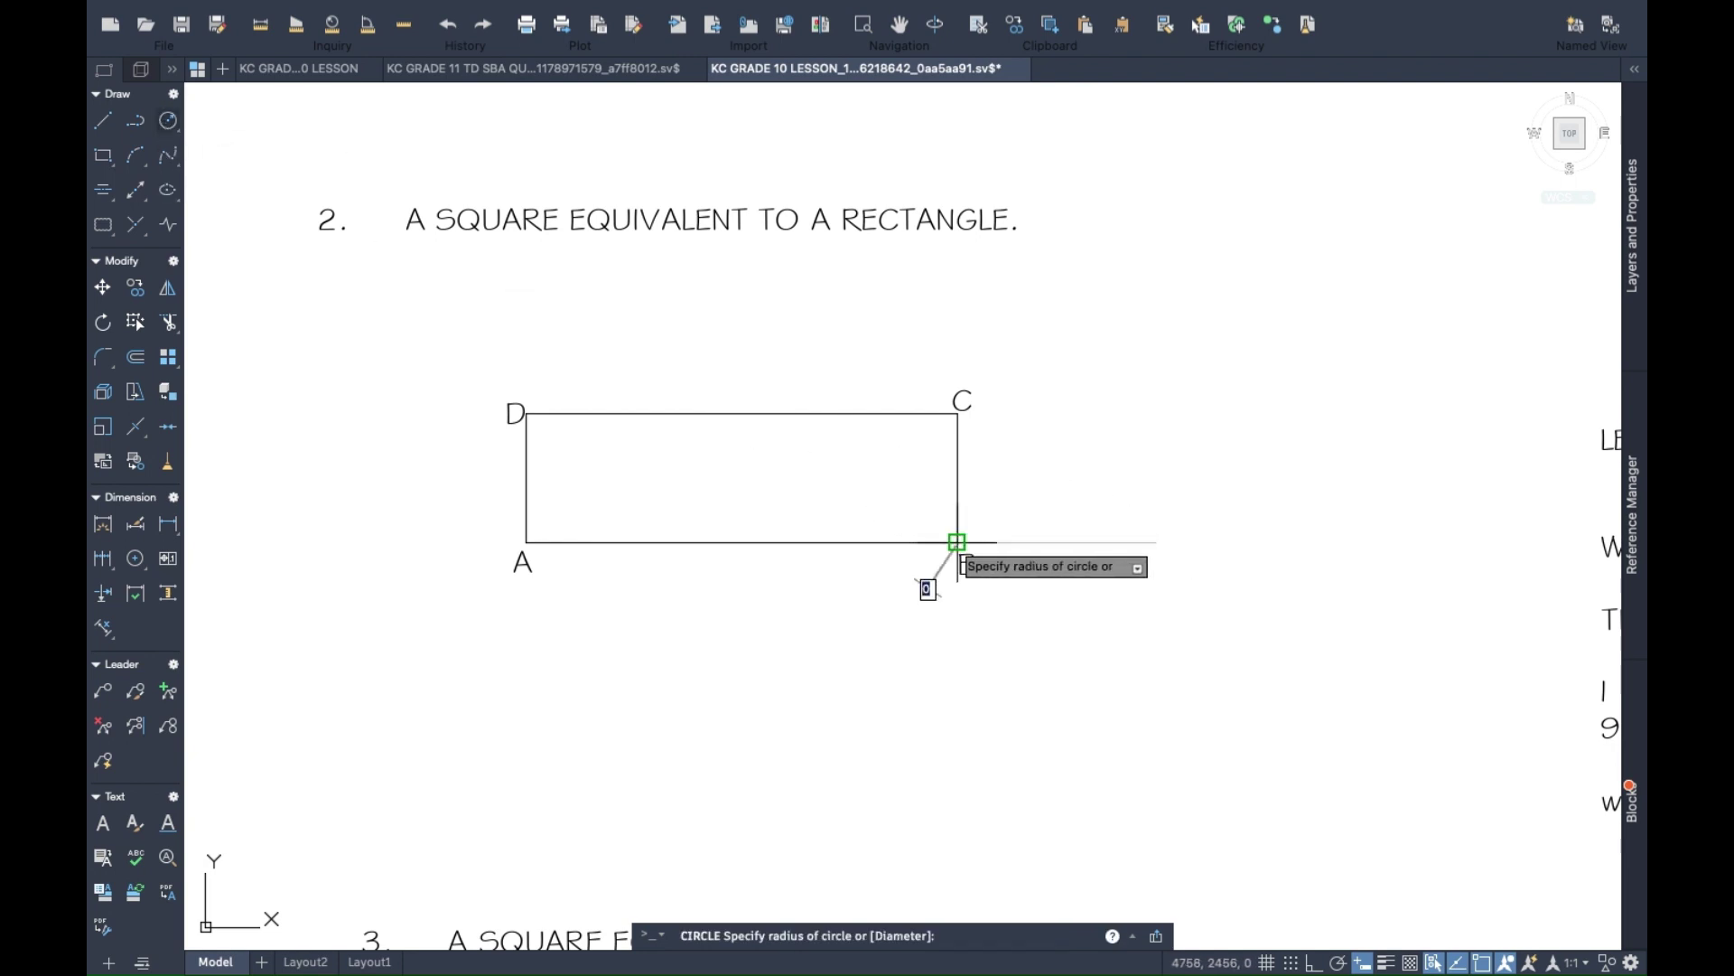
left_click(957, 413)
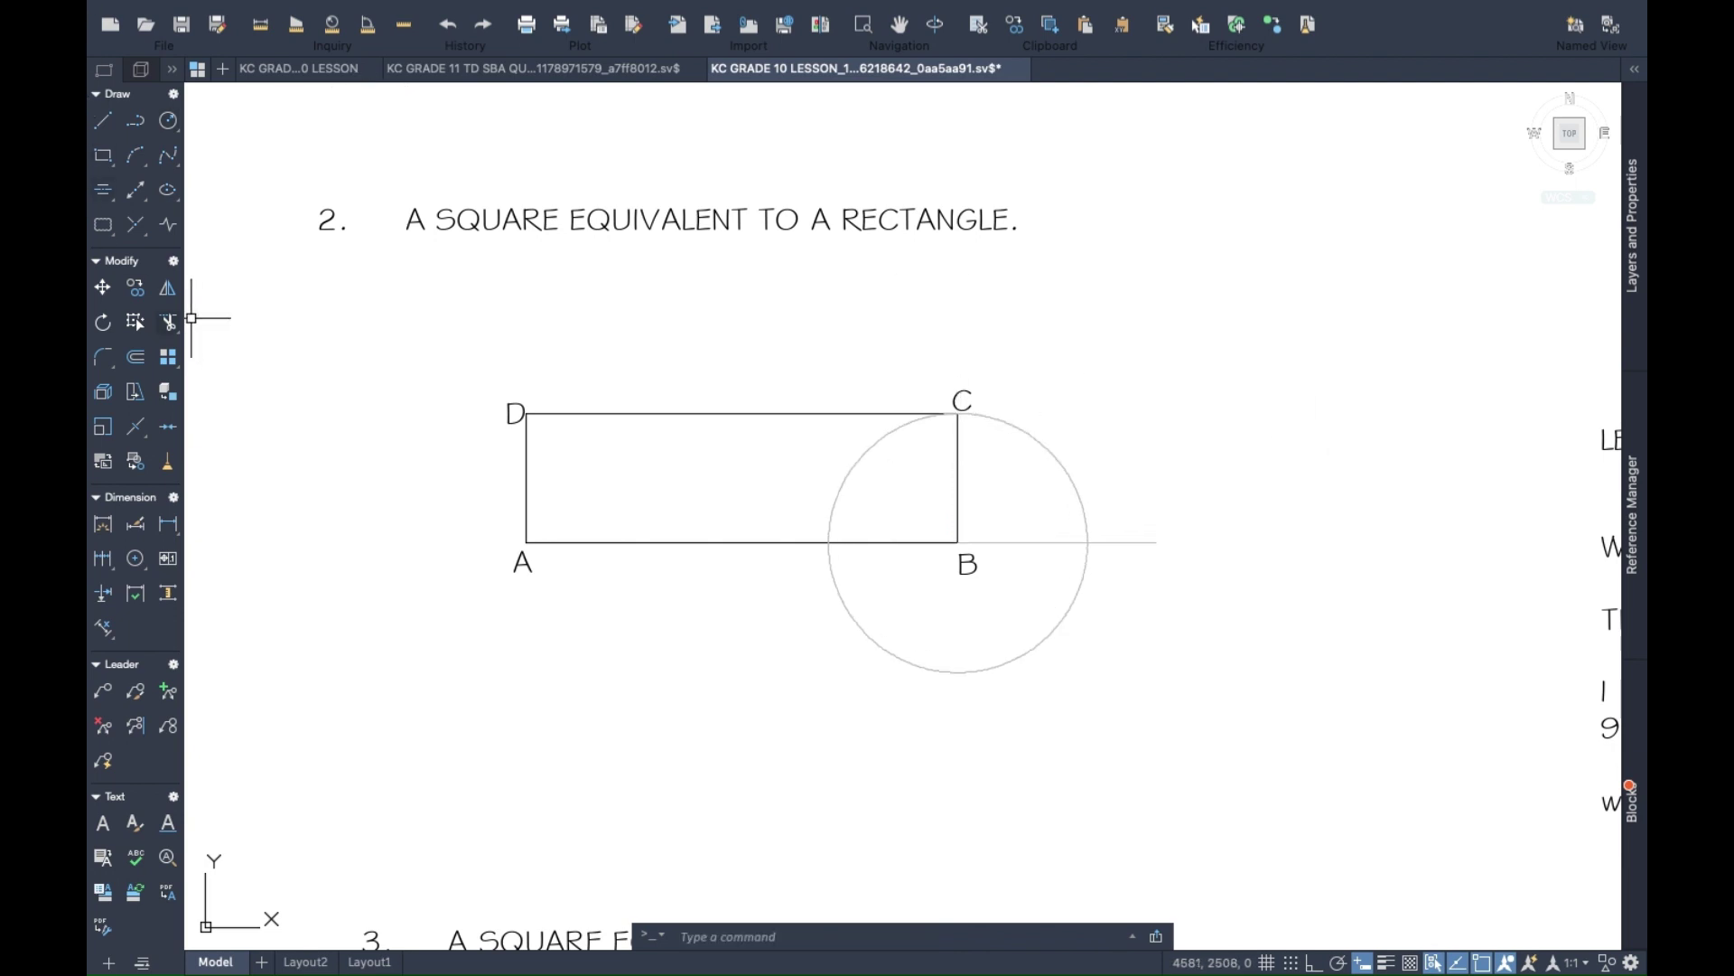
left_click(168, 322)
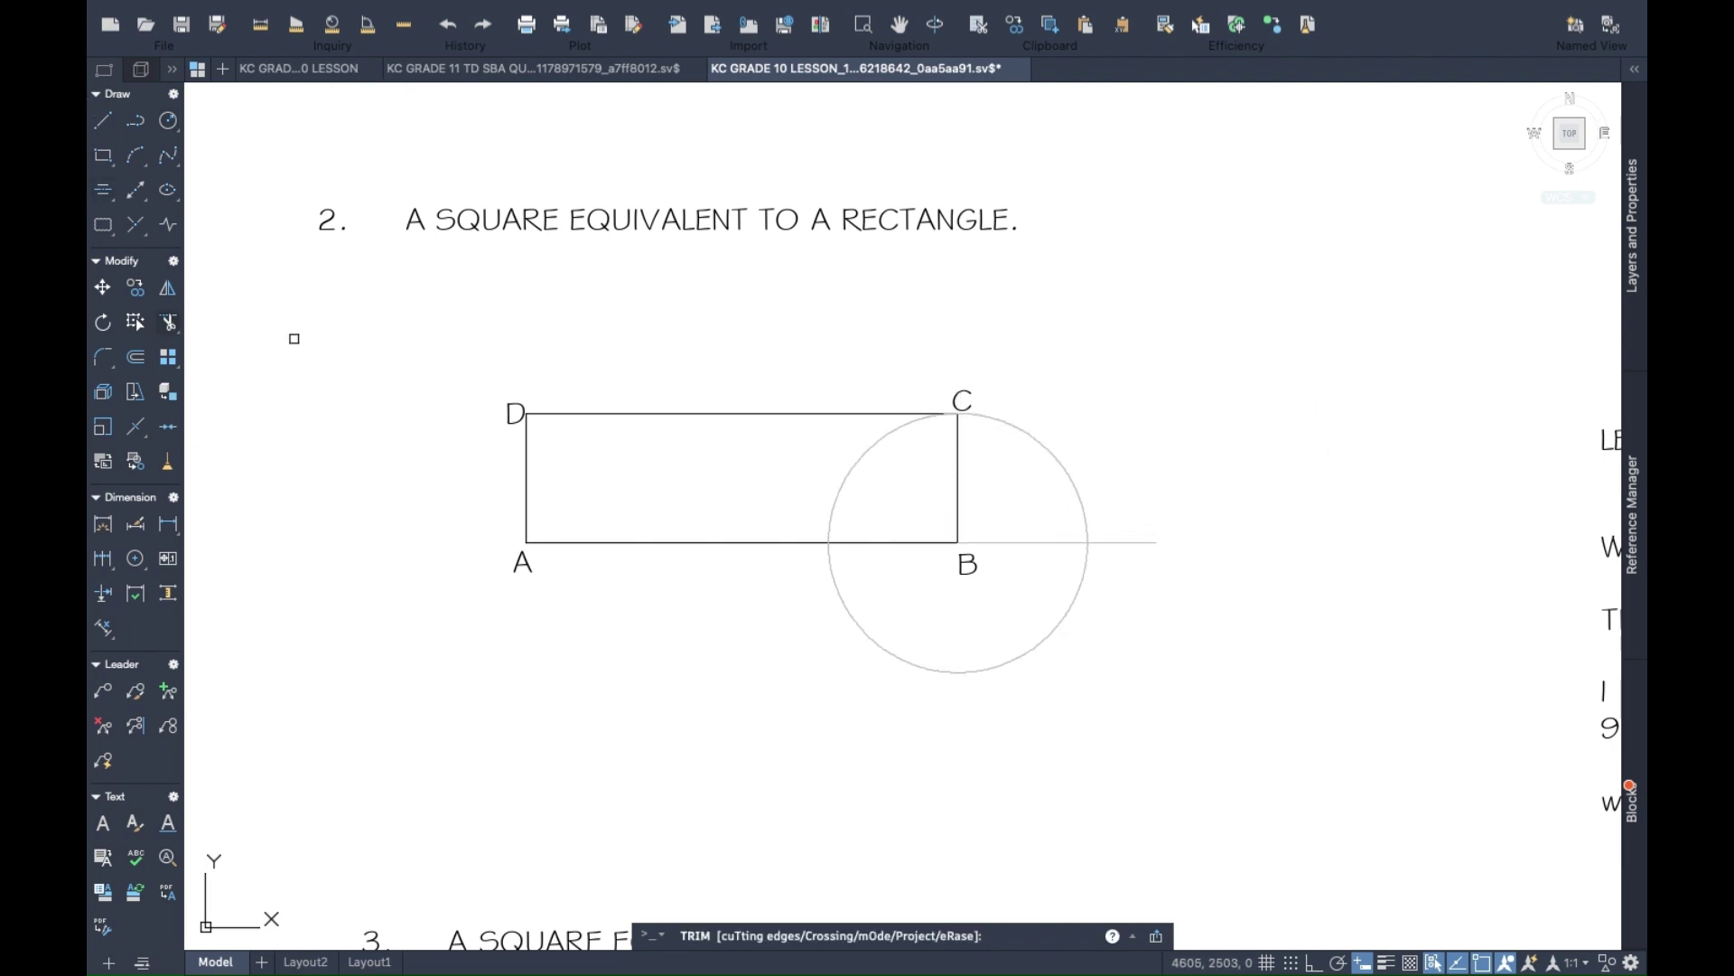
left_click(1123, 542)
left_click(1088, 561)
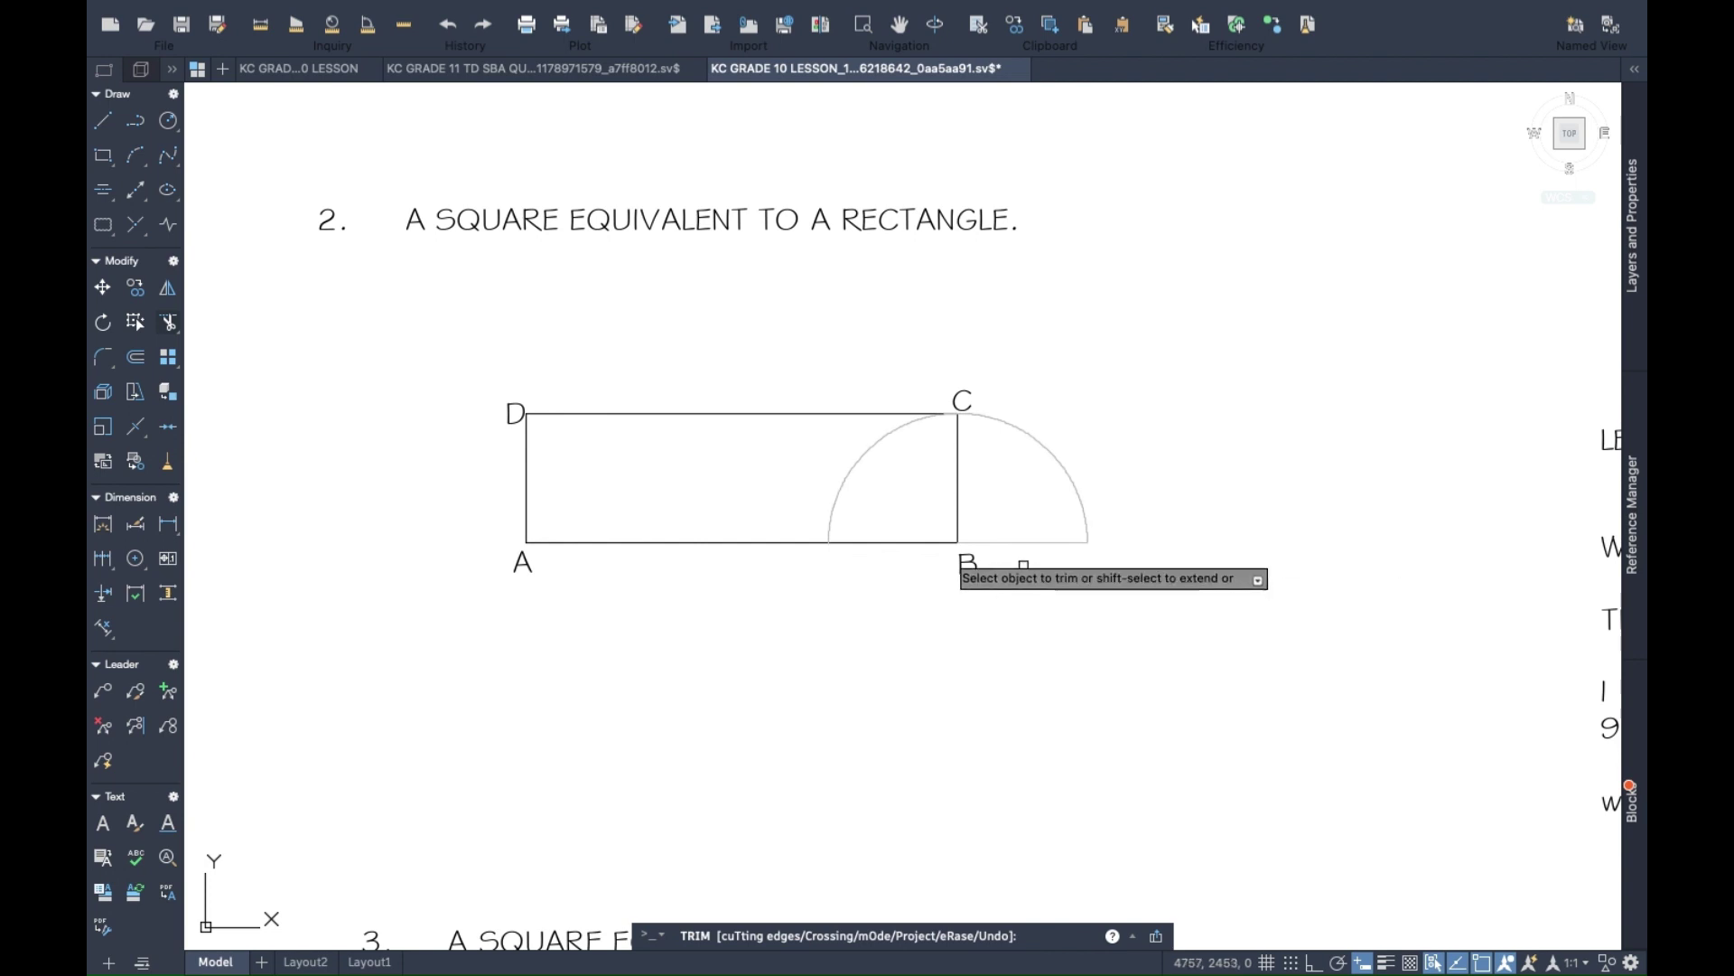
left_click(861, 461)
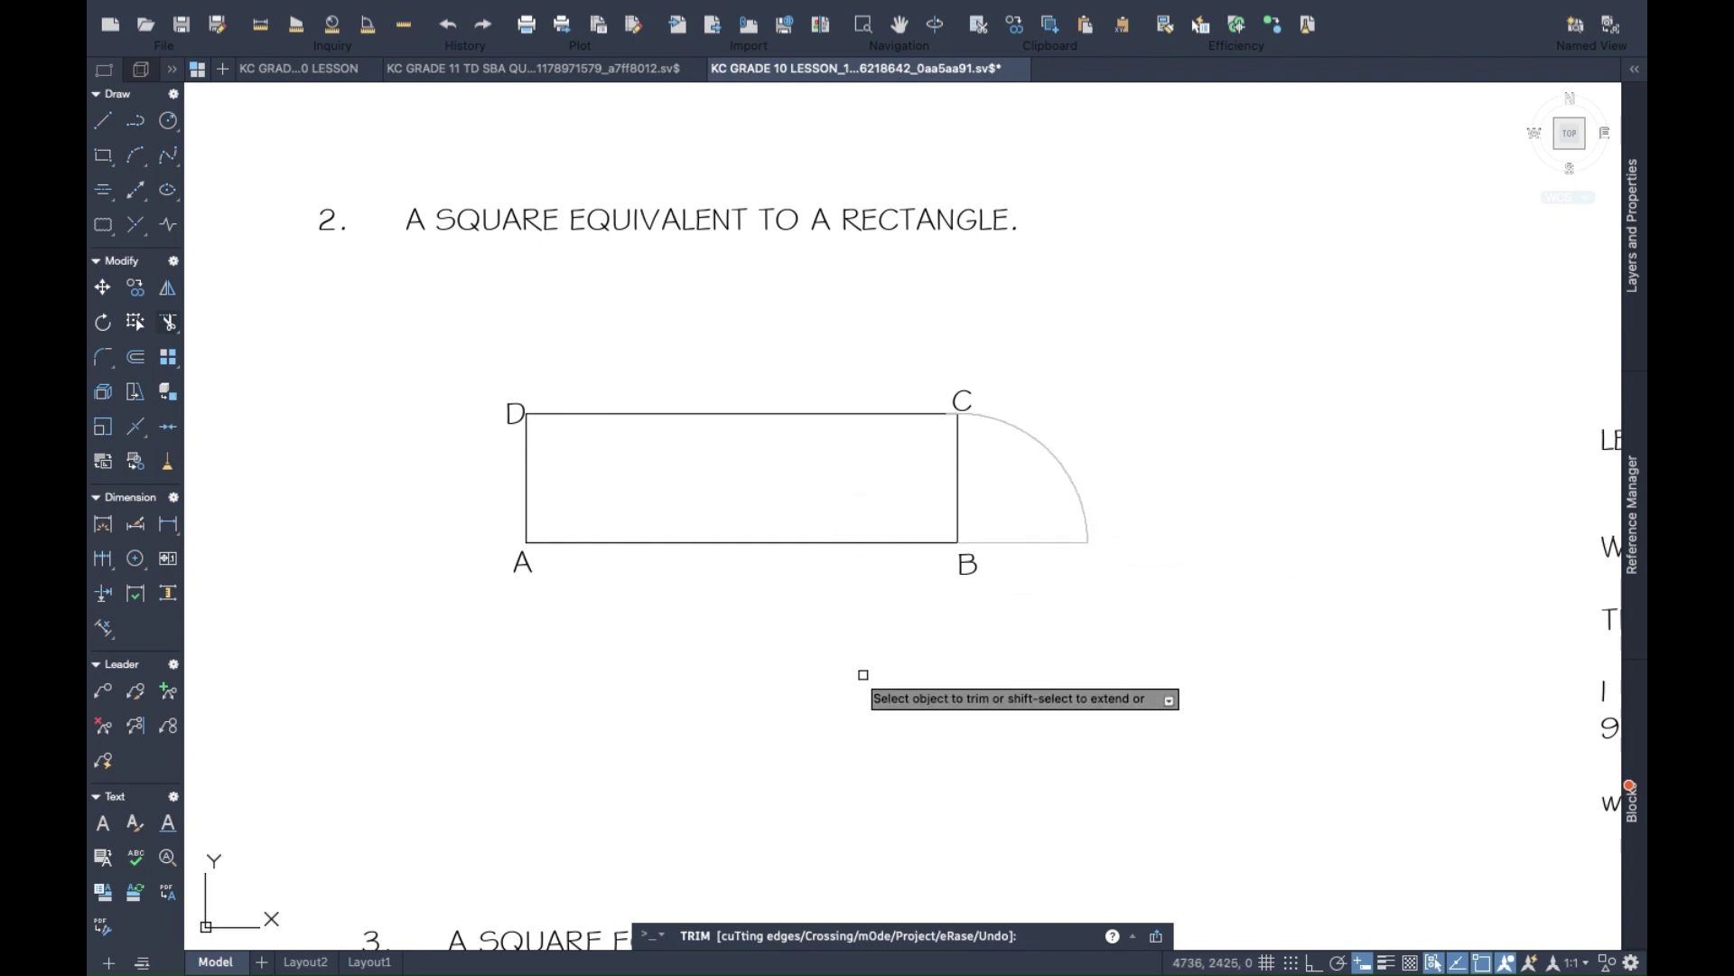
key("Escape")
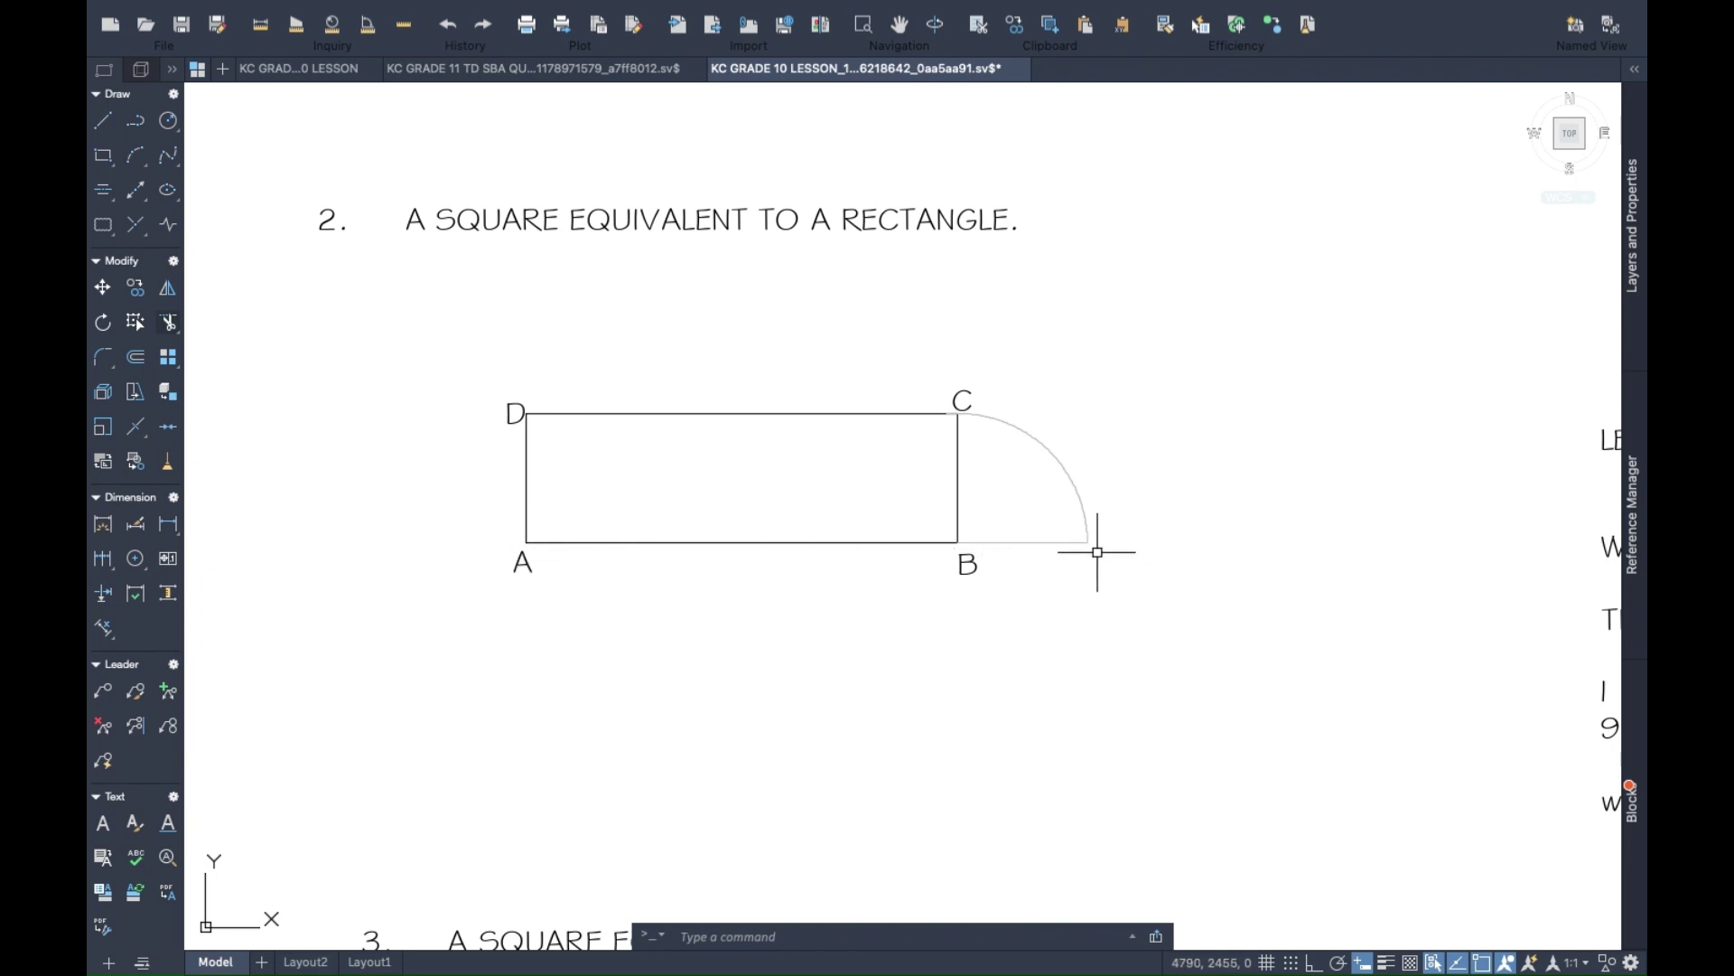
Copy label B to the arc's end on the baseline and change its text to O.
left_click(965, 563)
right_click(965, 563)
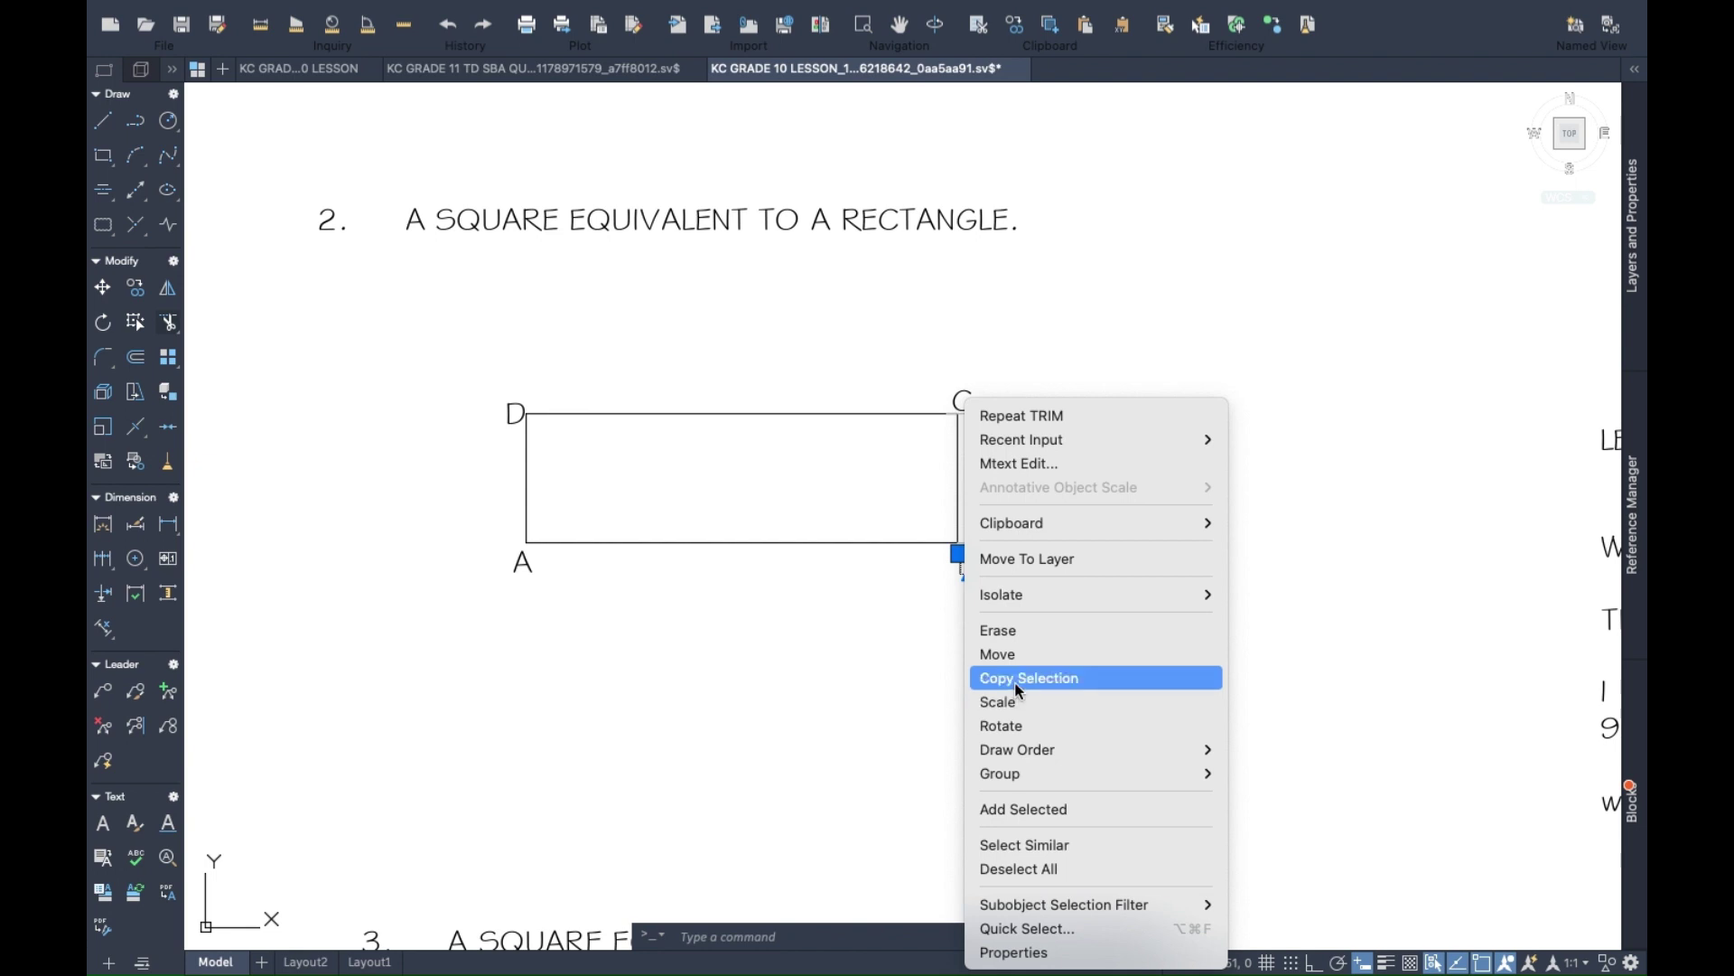
left_click(1018, 685)
left_click(978, 571)
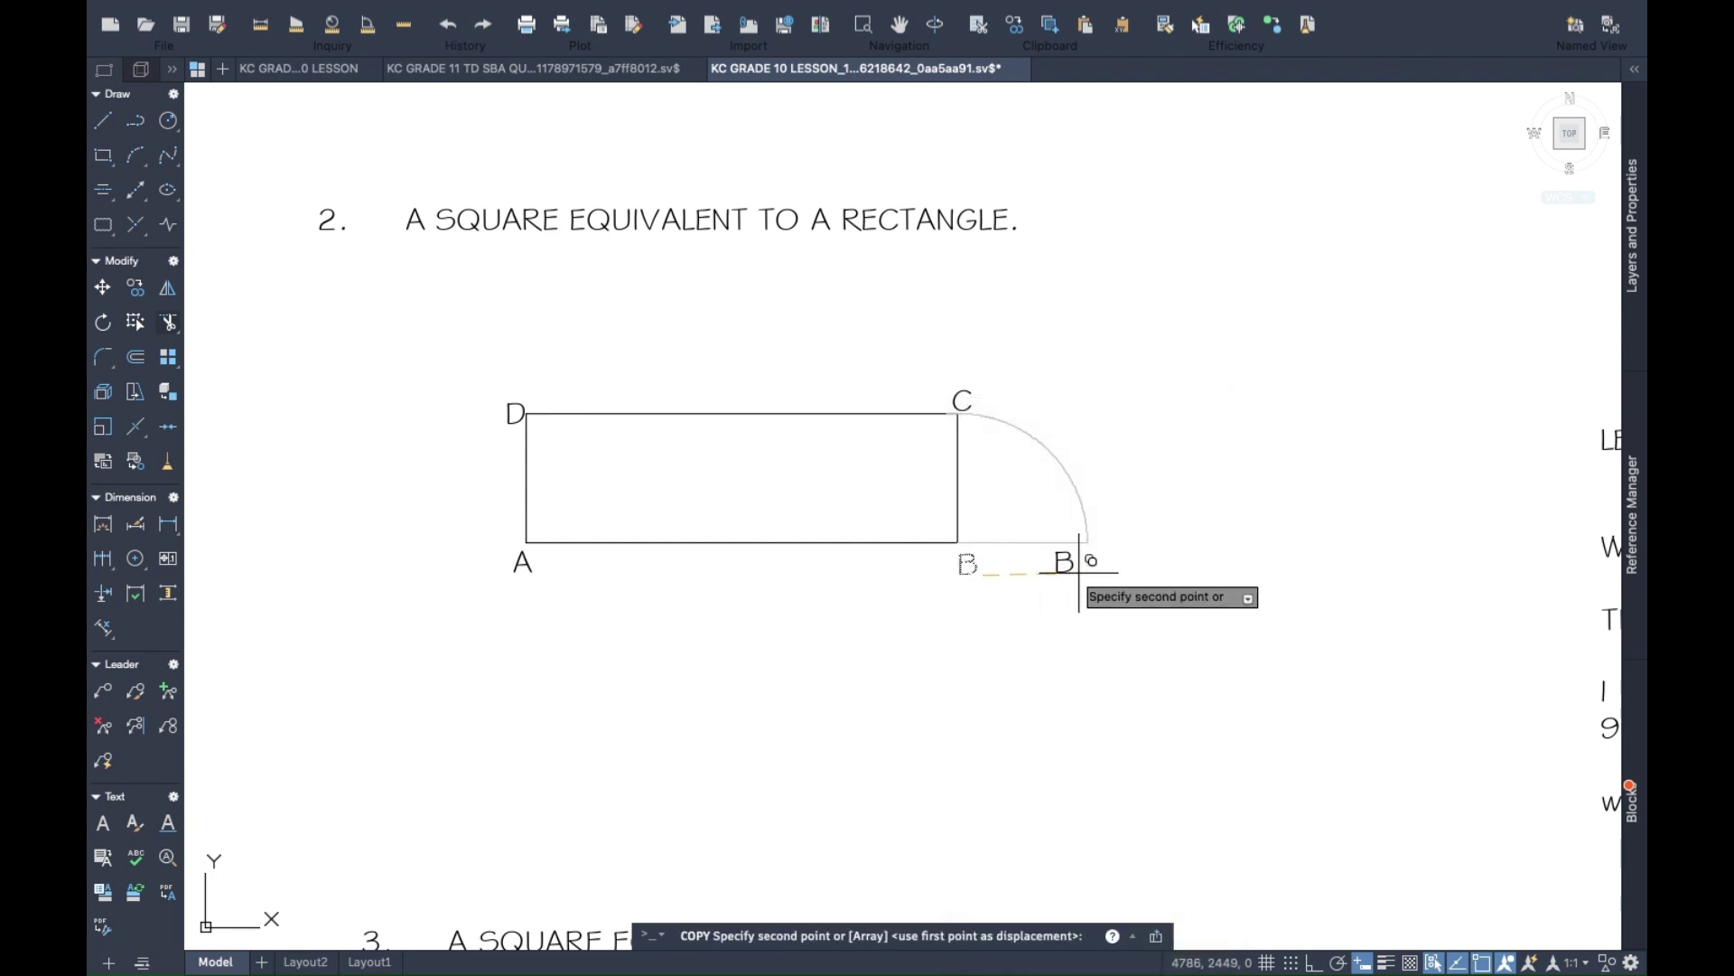
left_click(1099, 567)
key("Return")
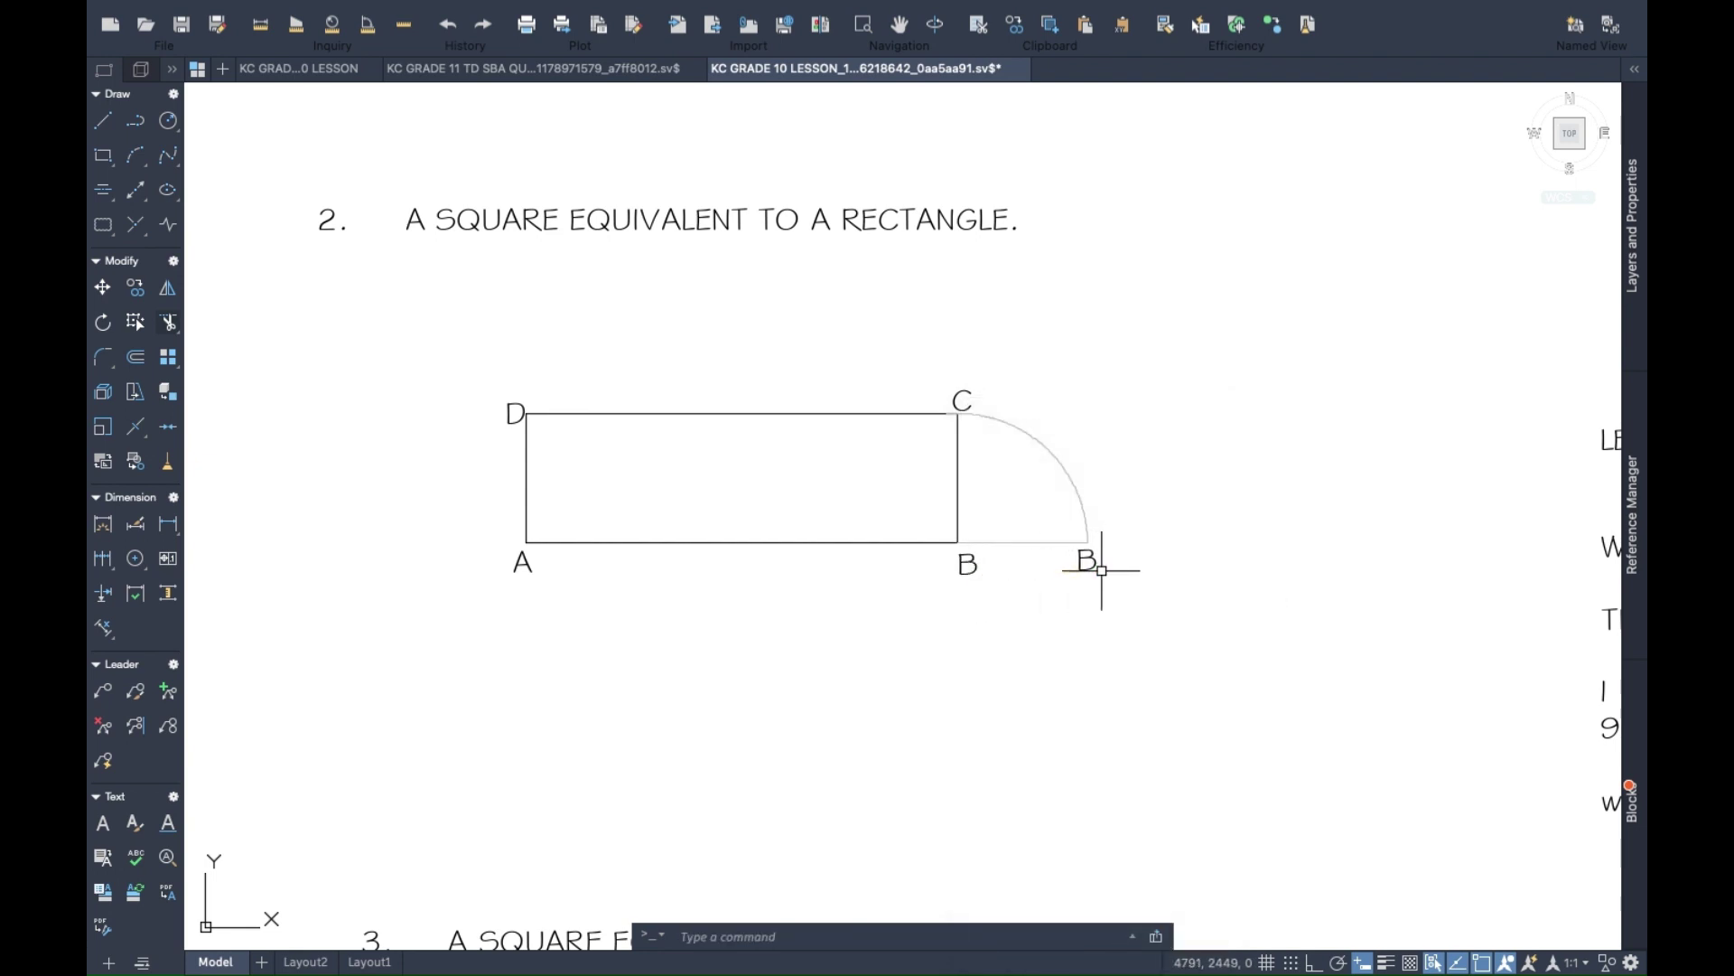
double_click(1095, 563)
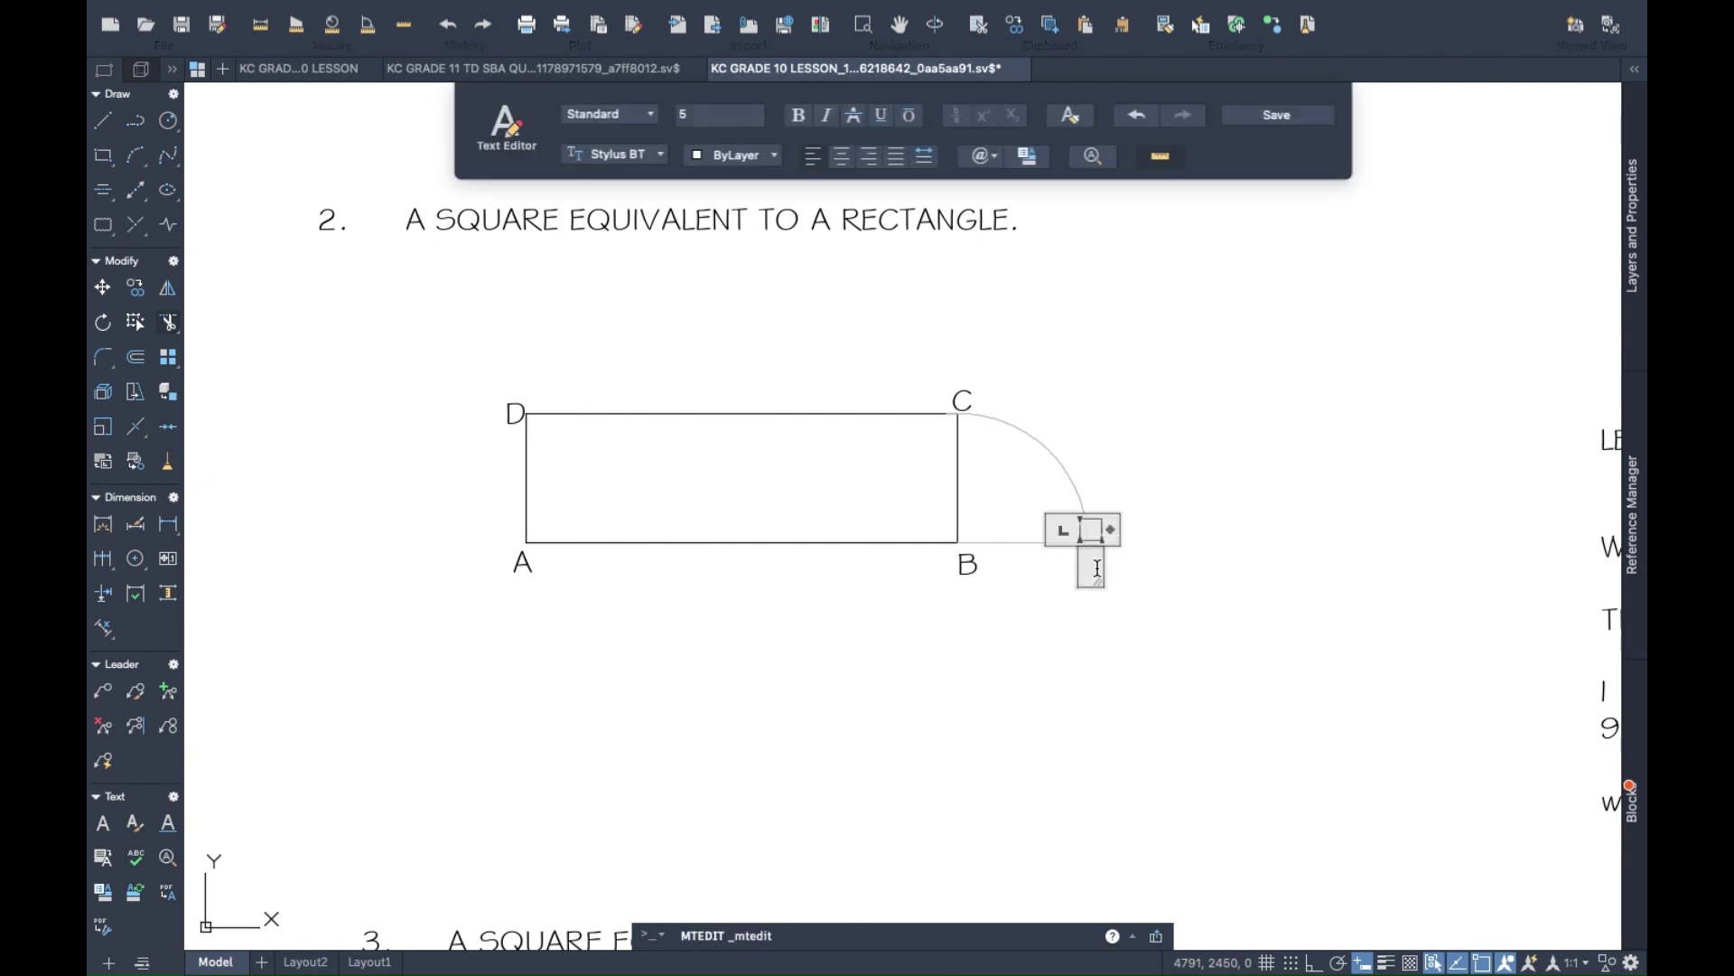
left_click(1172, 566)
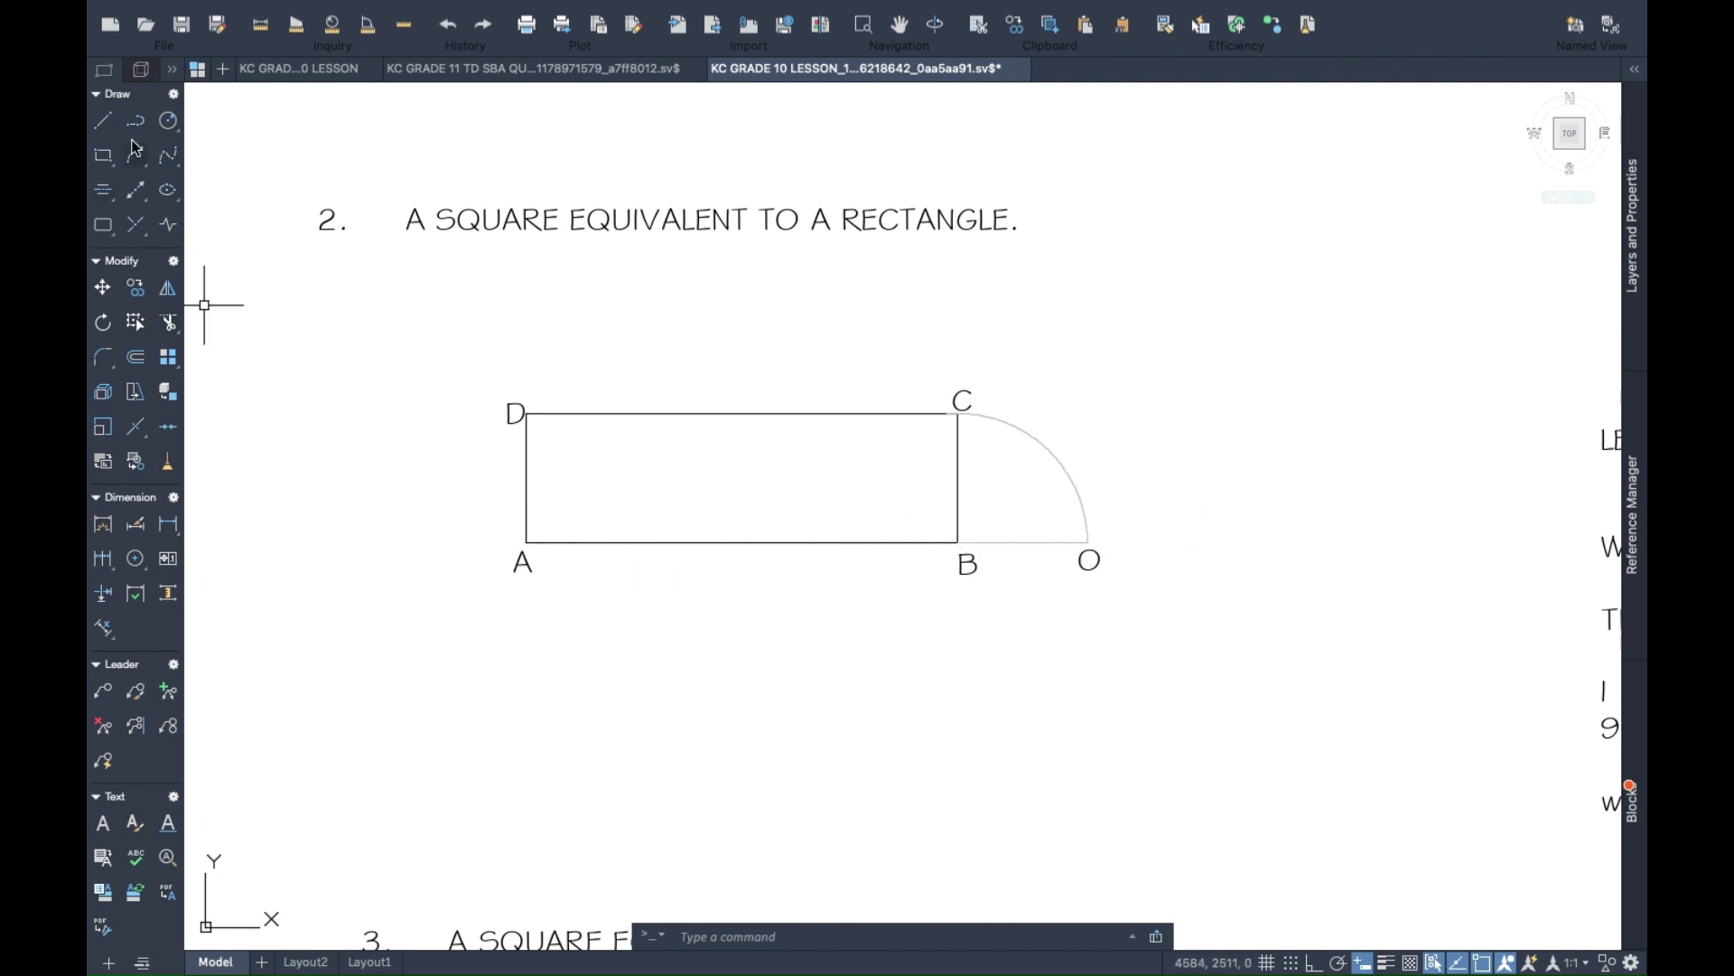
Draw line AO and a circle centred on its midpoint passing through O.
left_click(105, 125)
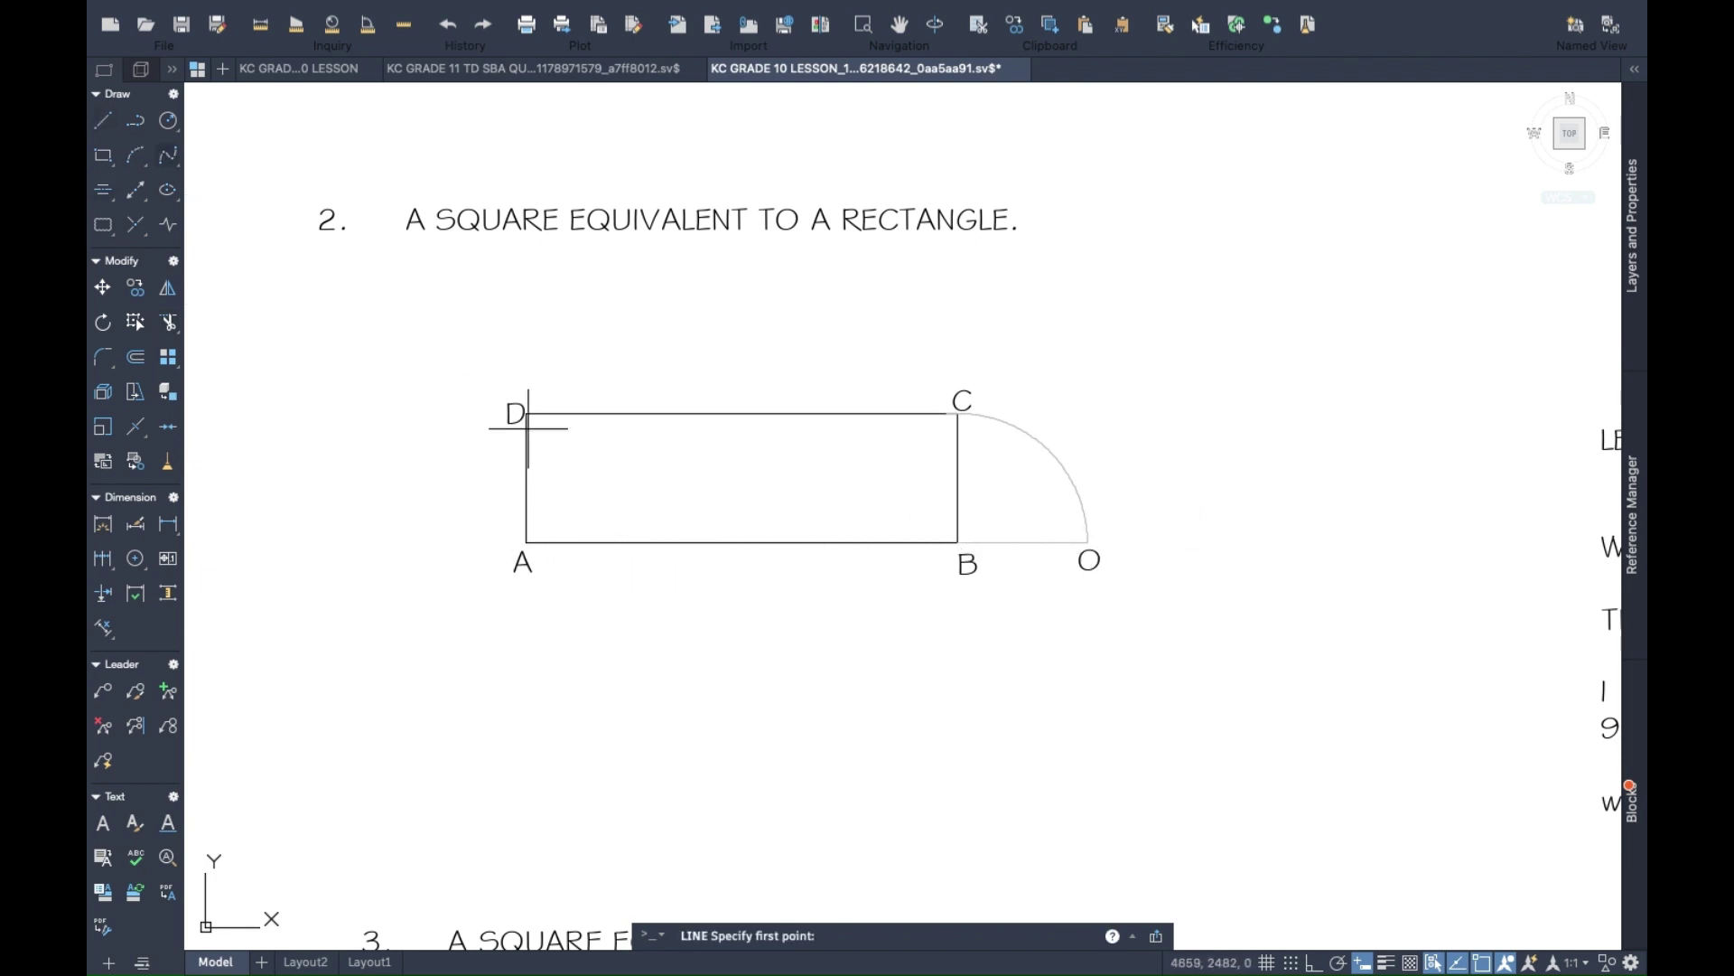
left_click(527, 542)
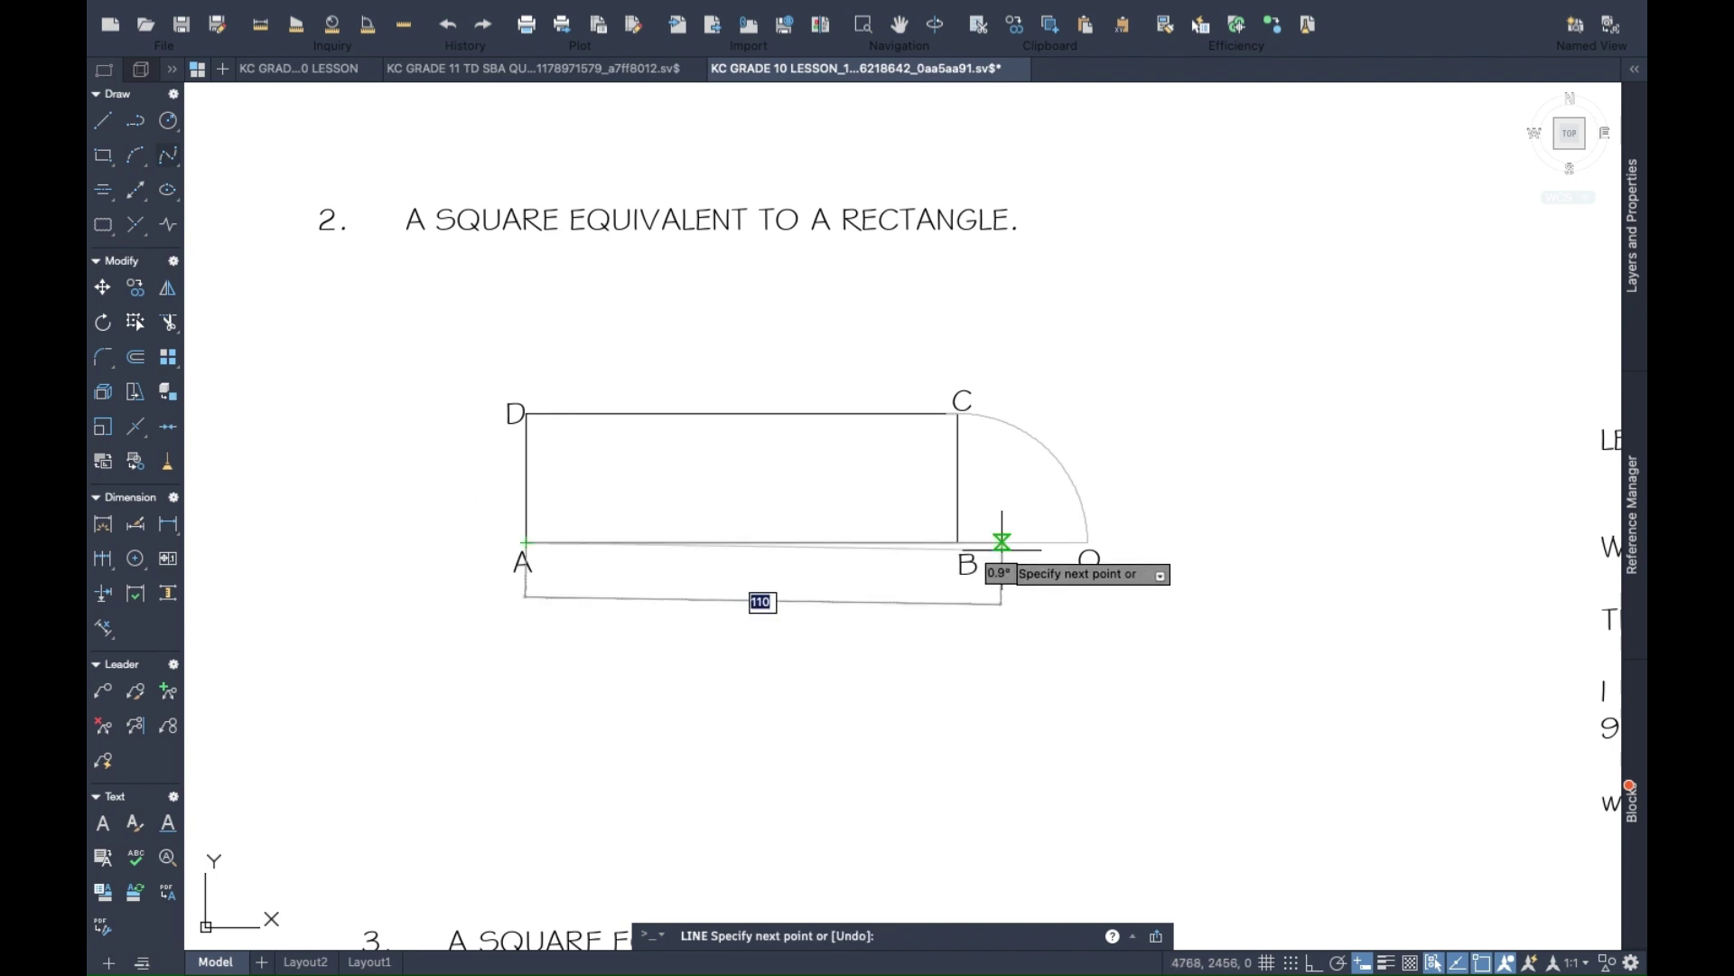
left_click(1087, 542)
key("Escape")
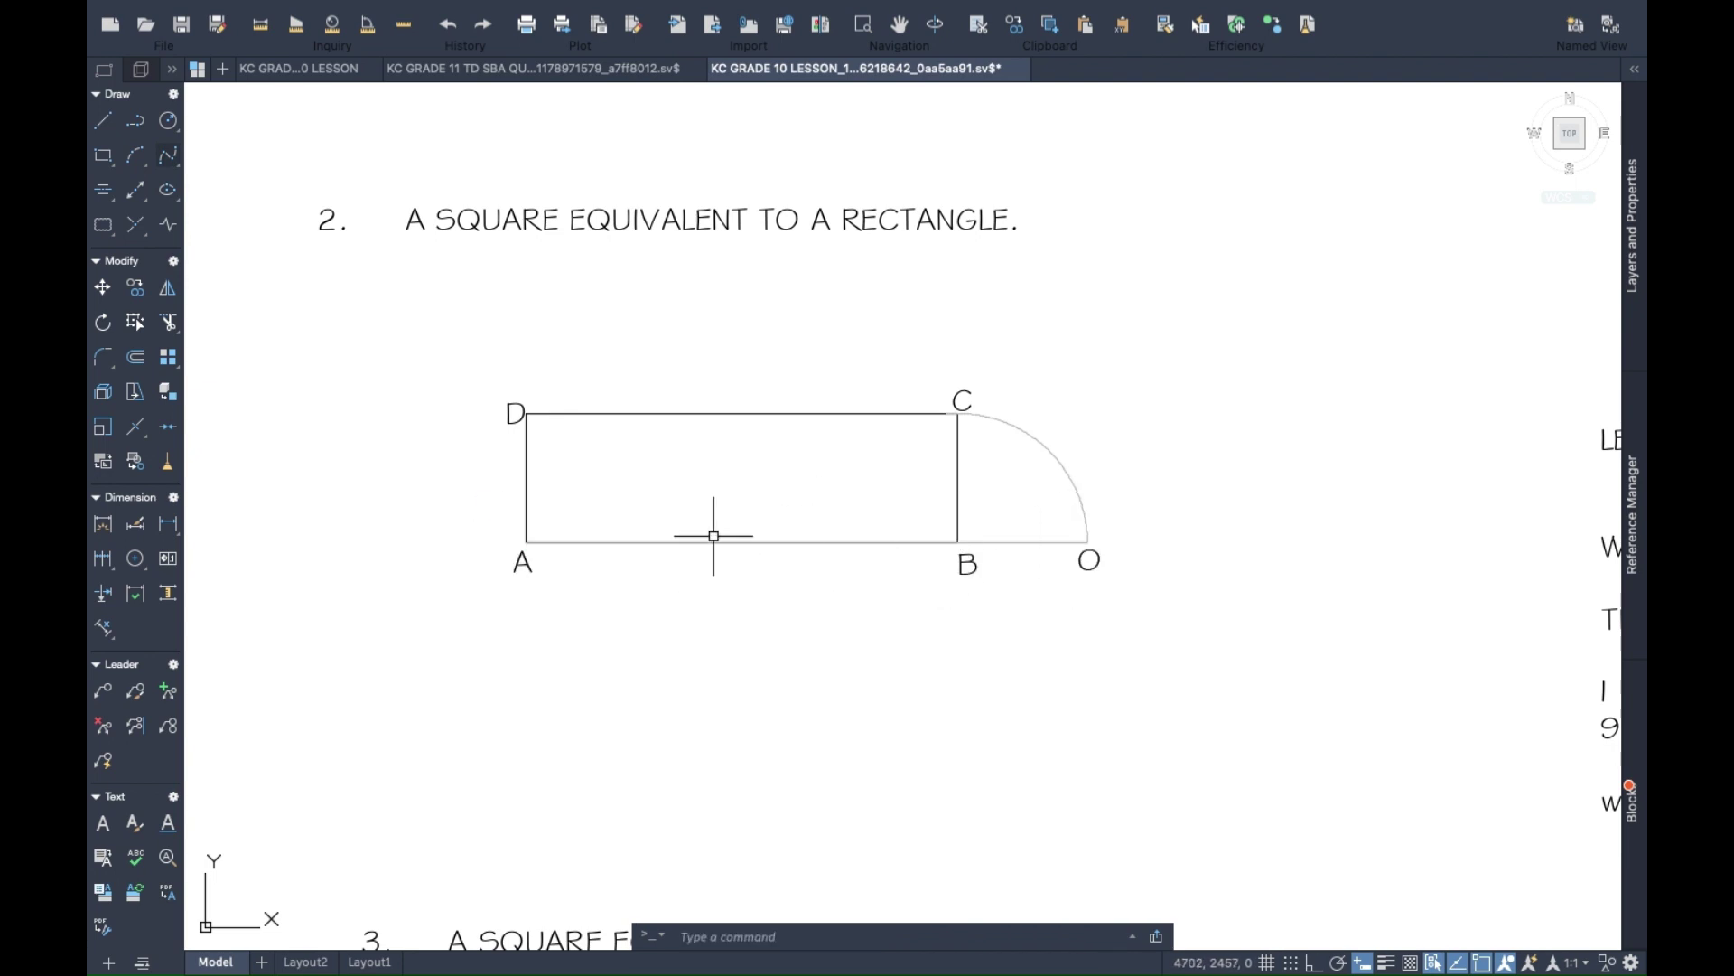
left_click(169, 121)
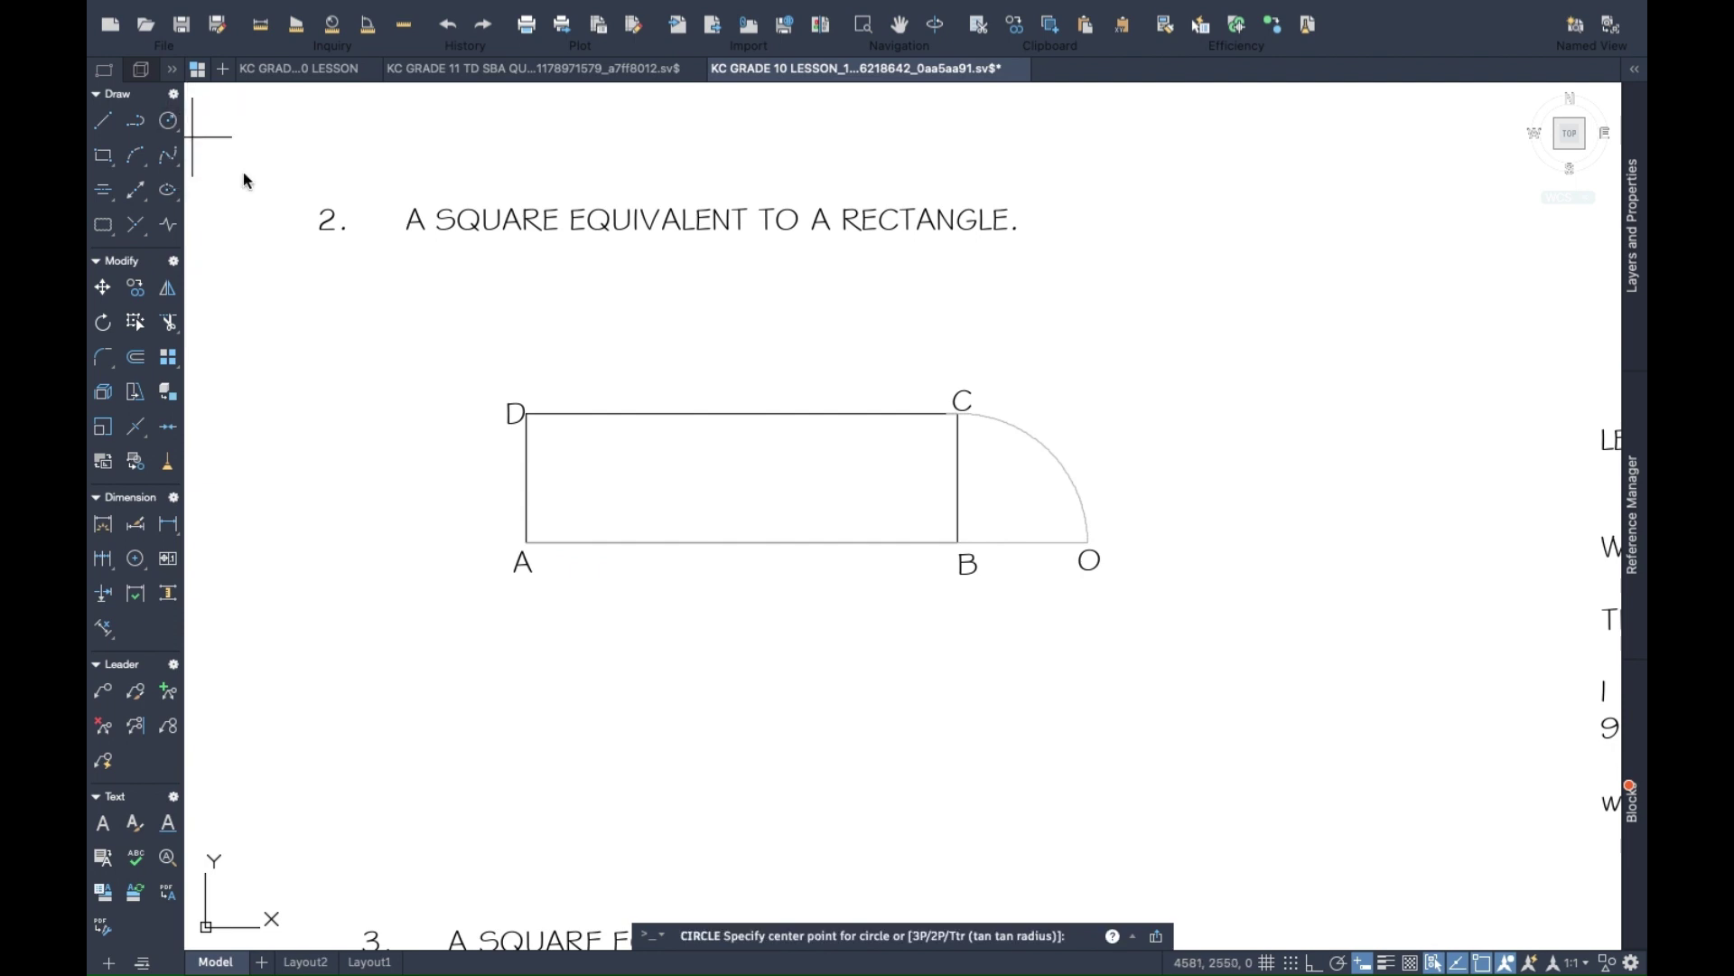
left_click(807, 542)
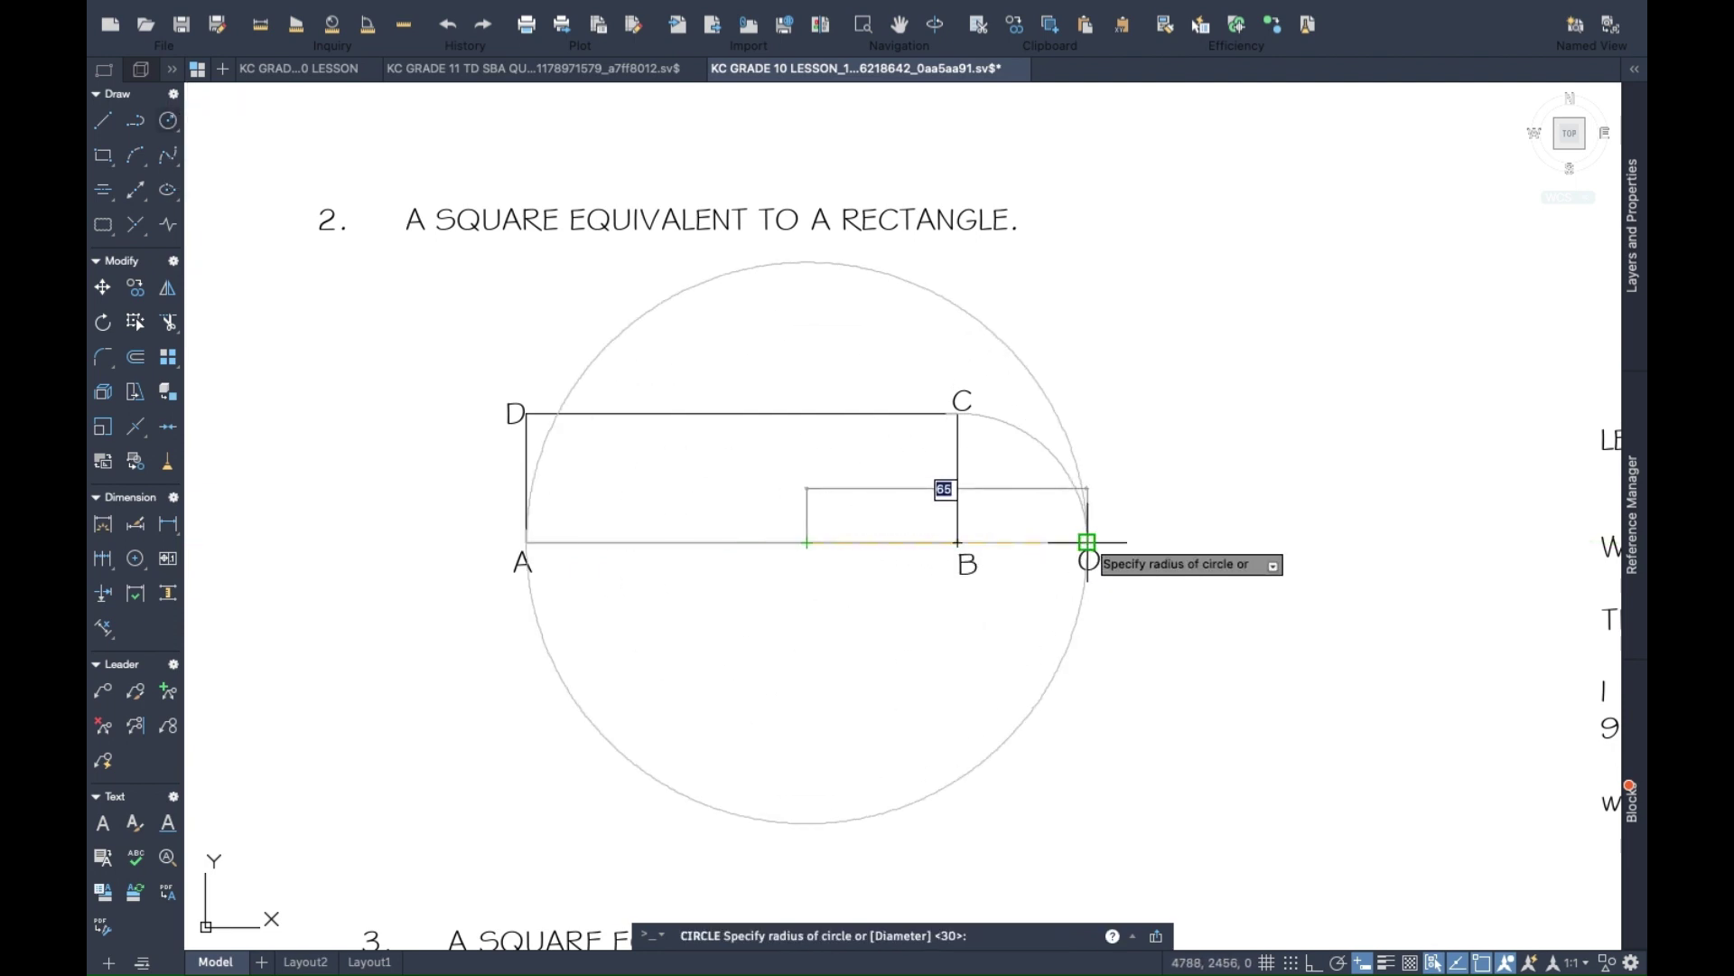
left_click(1087, 542)
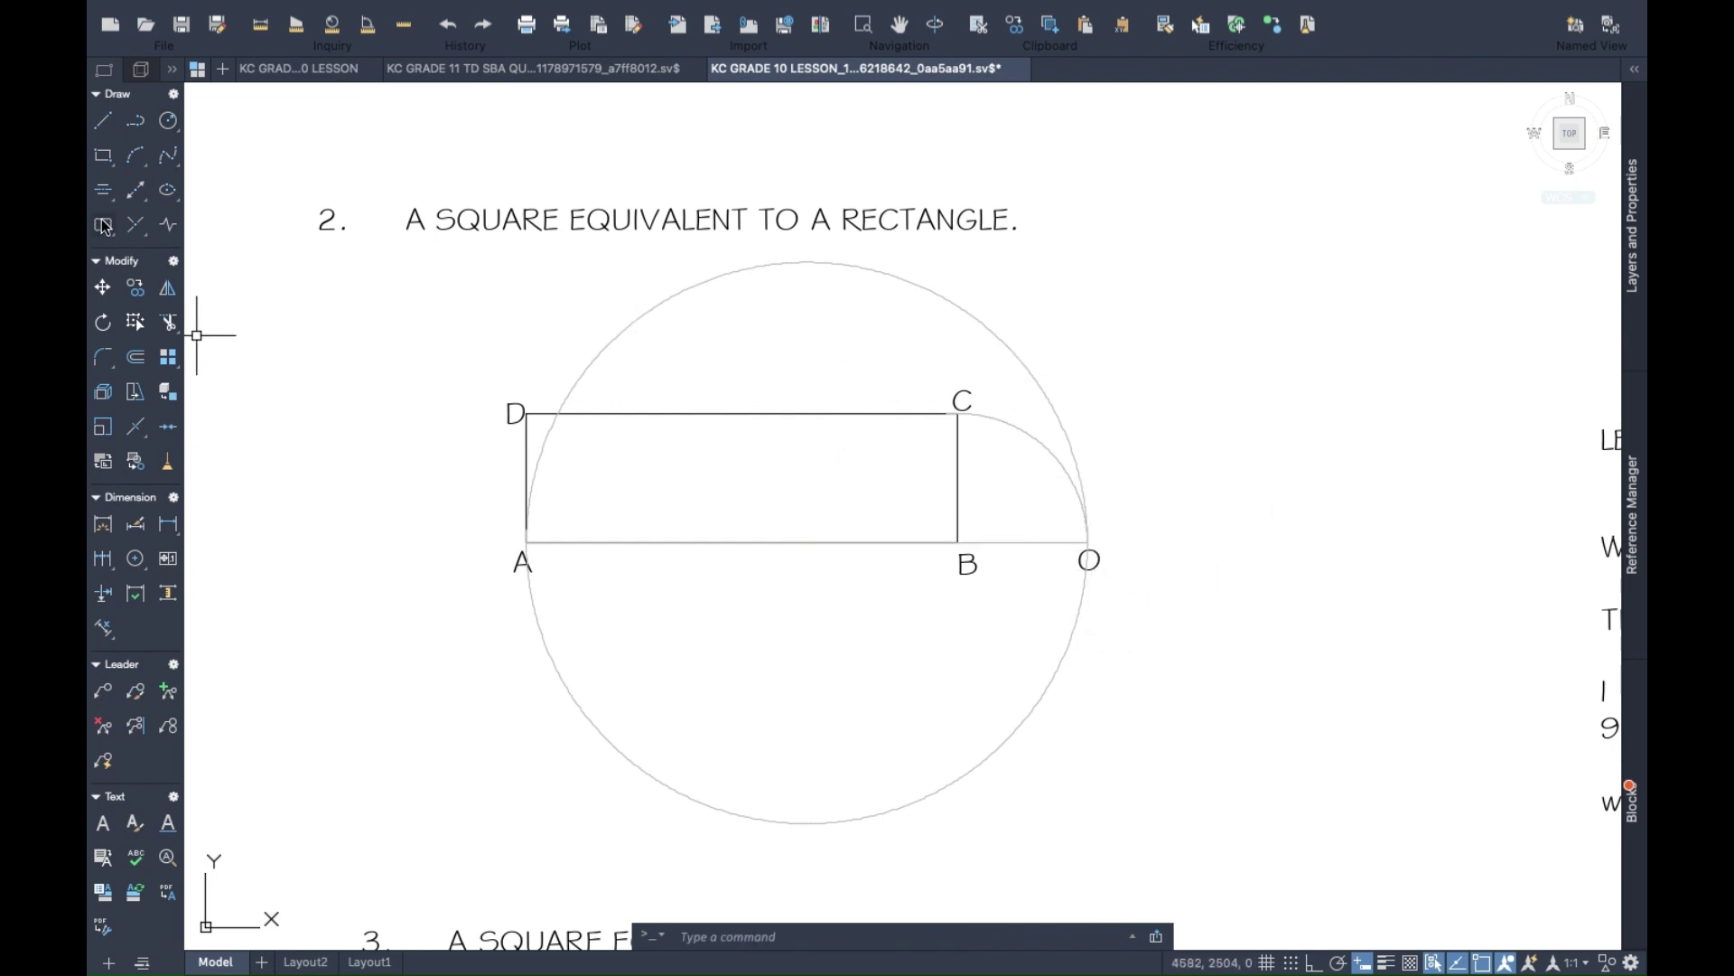
Trim away the circle's lower half and erase the construction line AO.
left_click(174, 324)
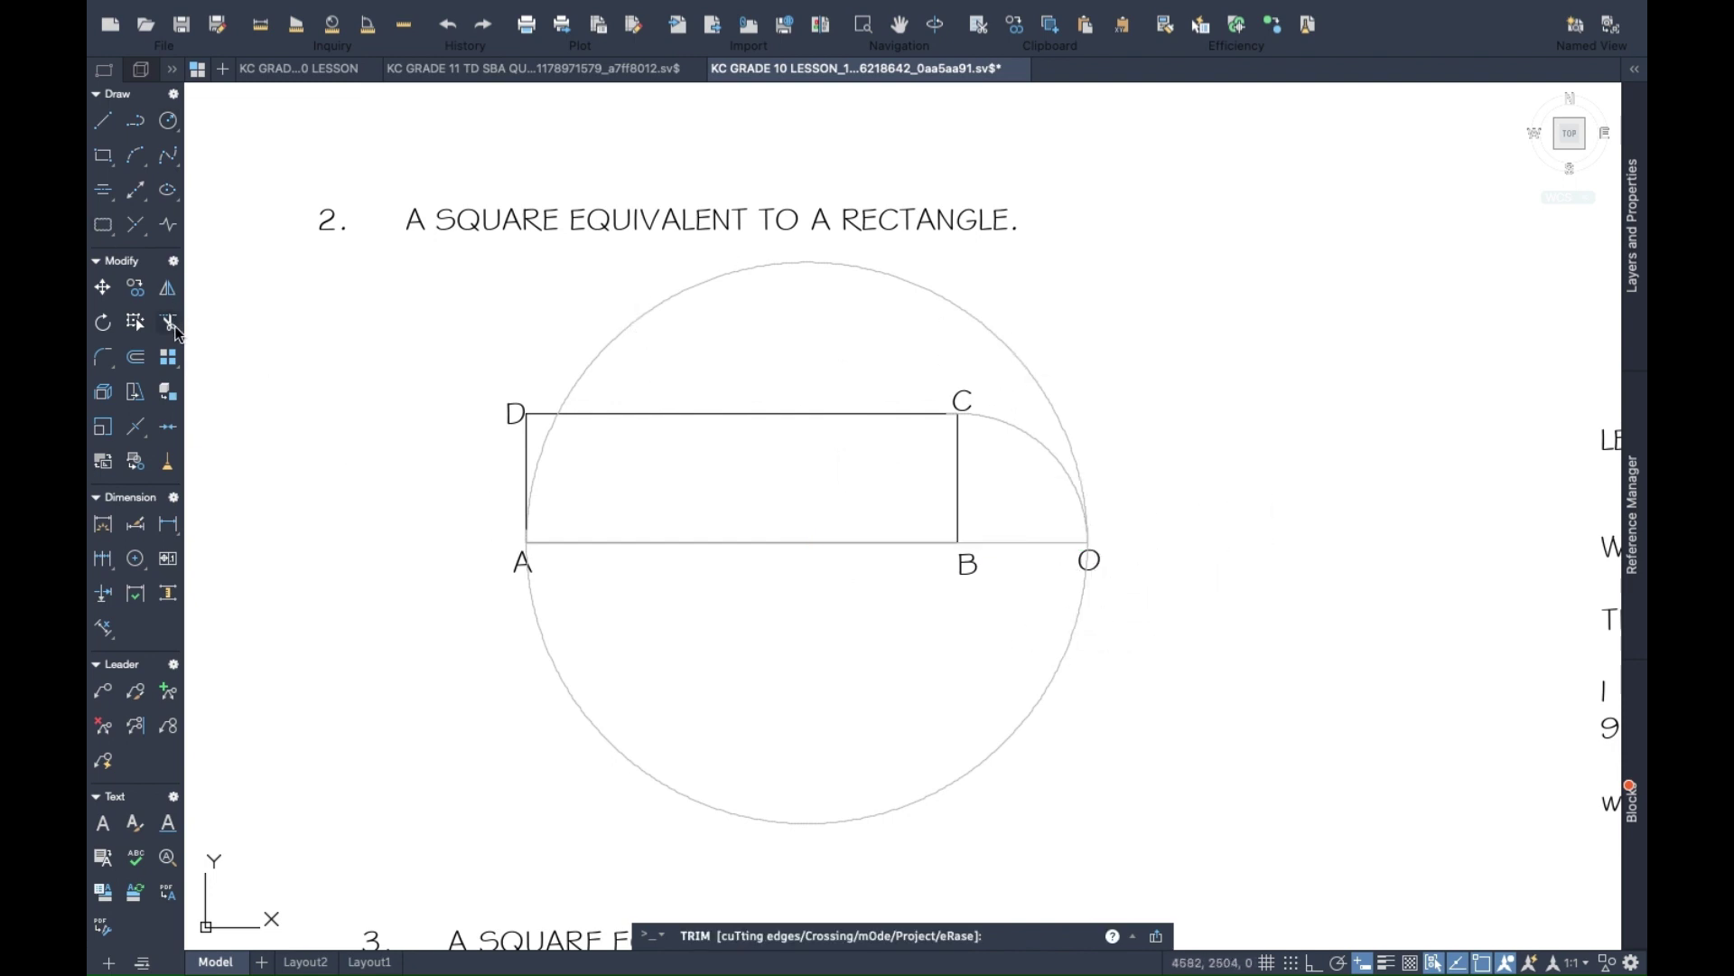
left_click(532, 593)
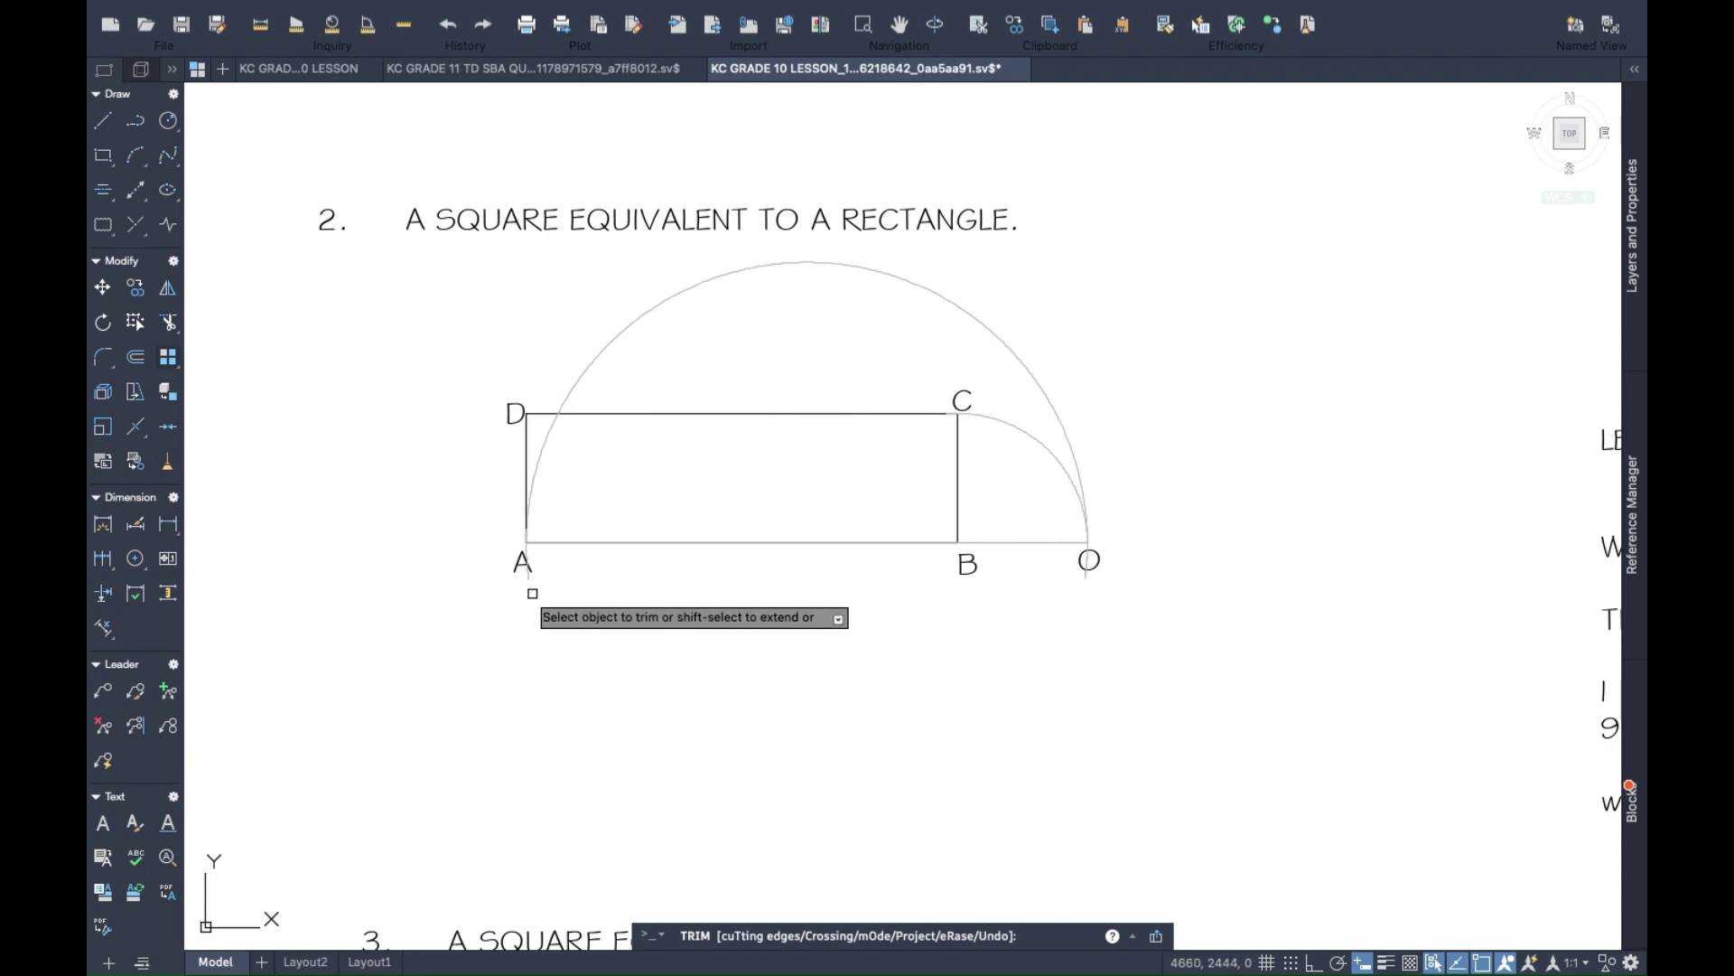
key("Escape")
left_click(828, 546)
key("Delete")
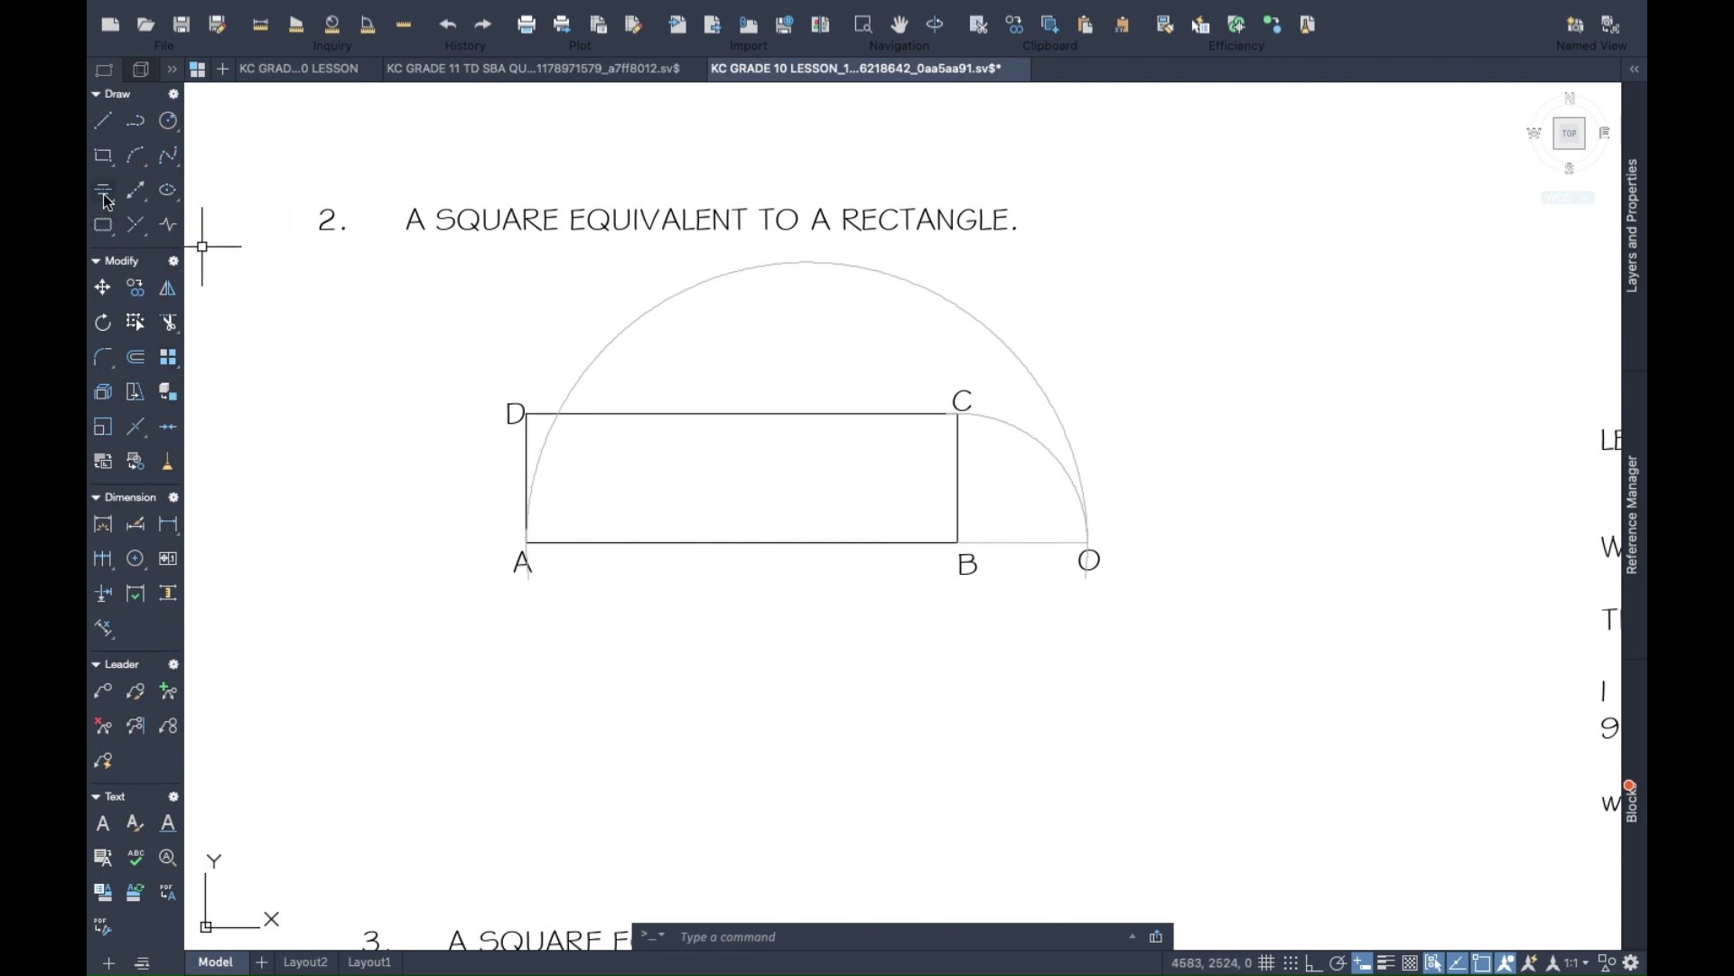
Draw a vertical line up from B past the semicircle and trim its overshoot above the arc.
left_click(104, 123)
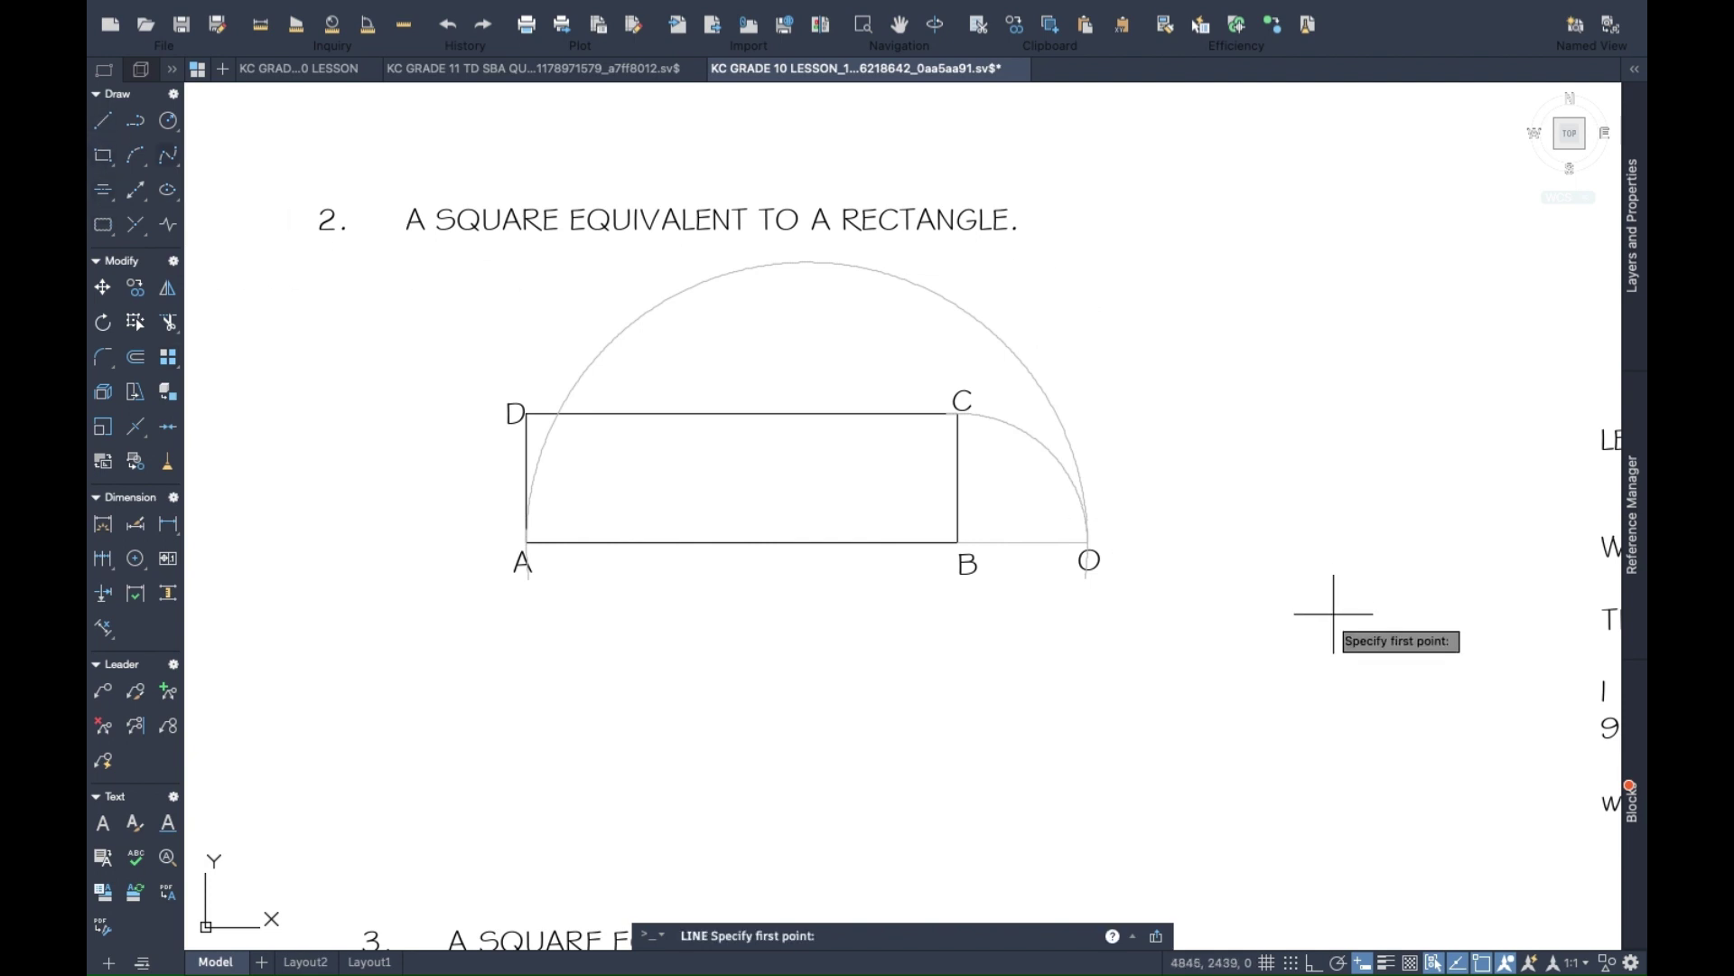
left_click(957, 542)
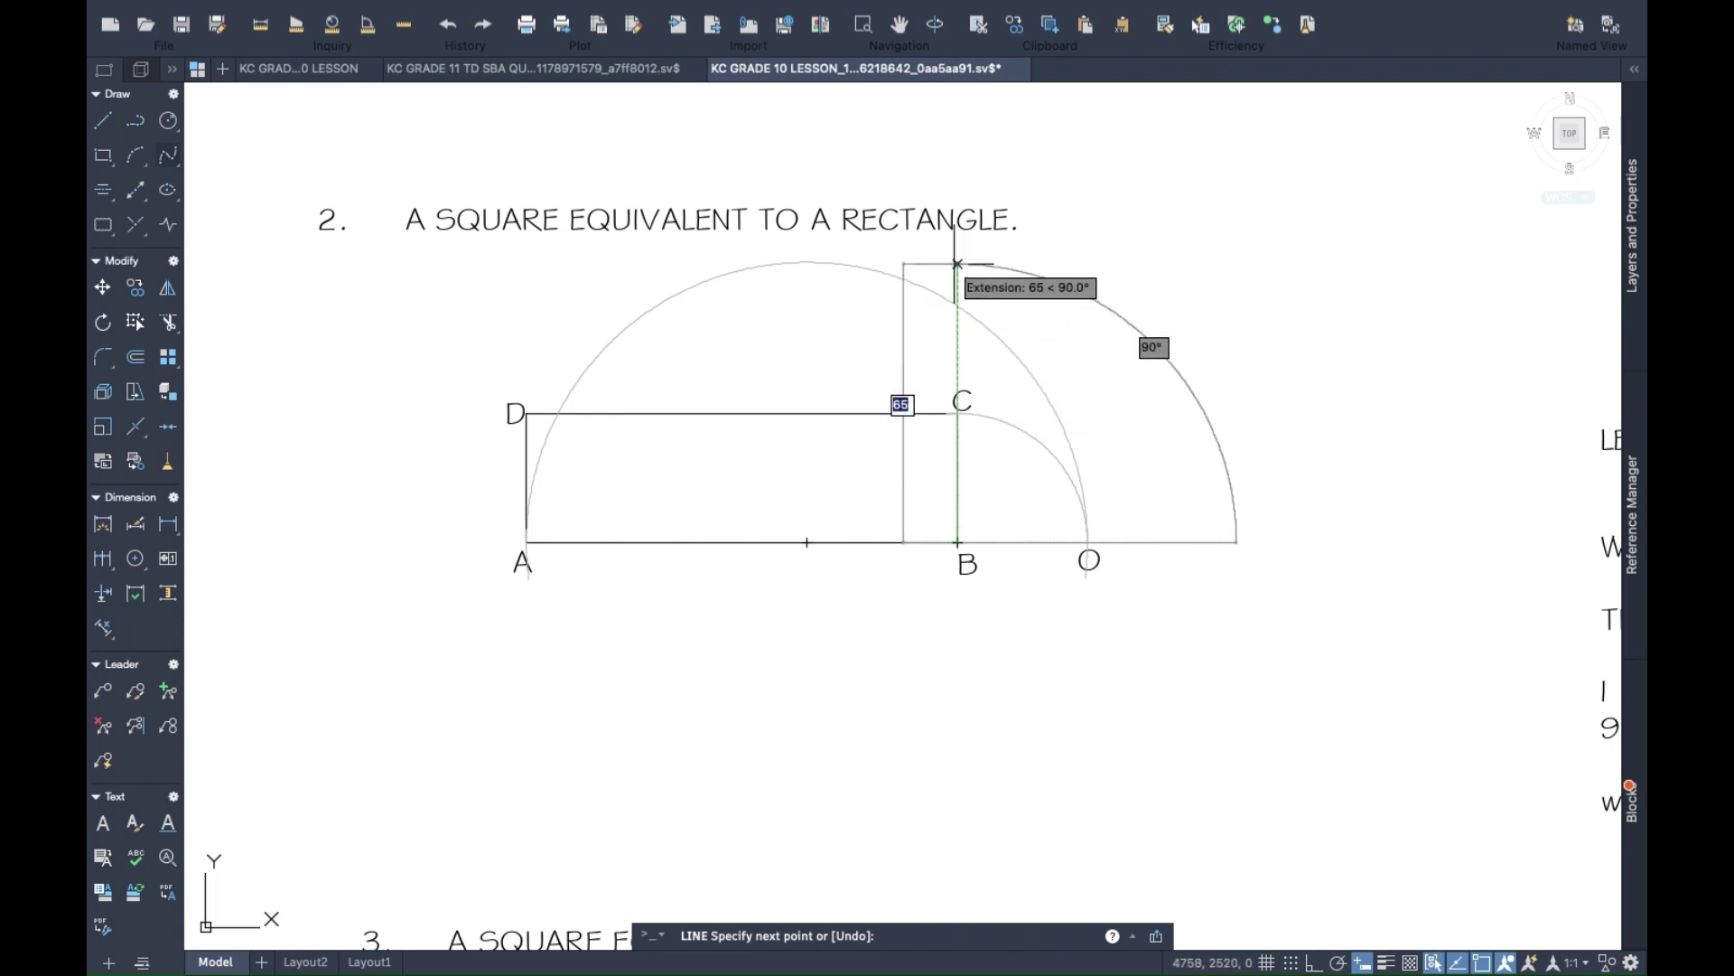
left_click(957, 264)
key("Escape")
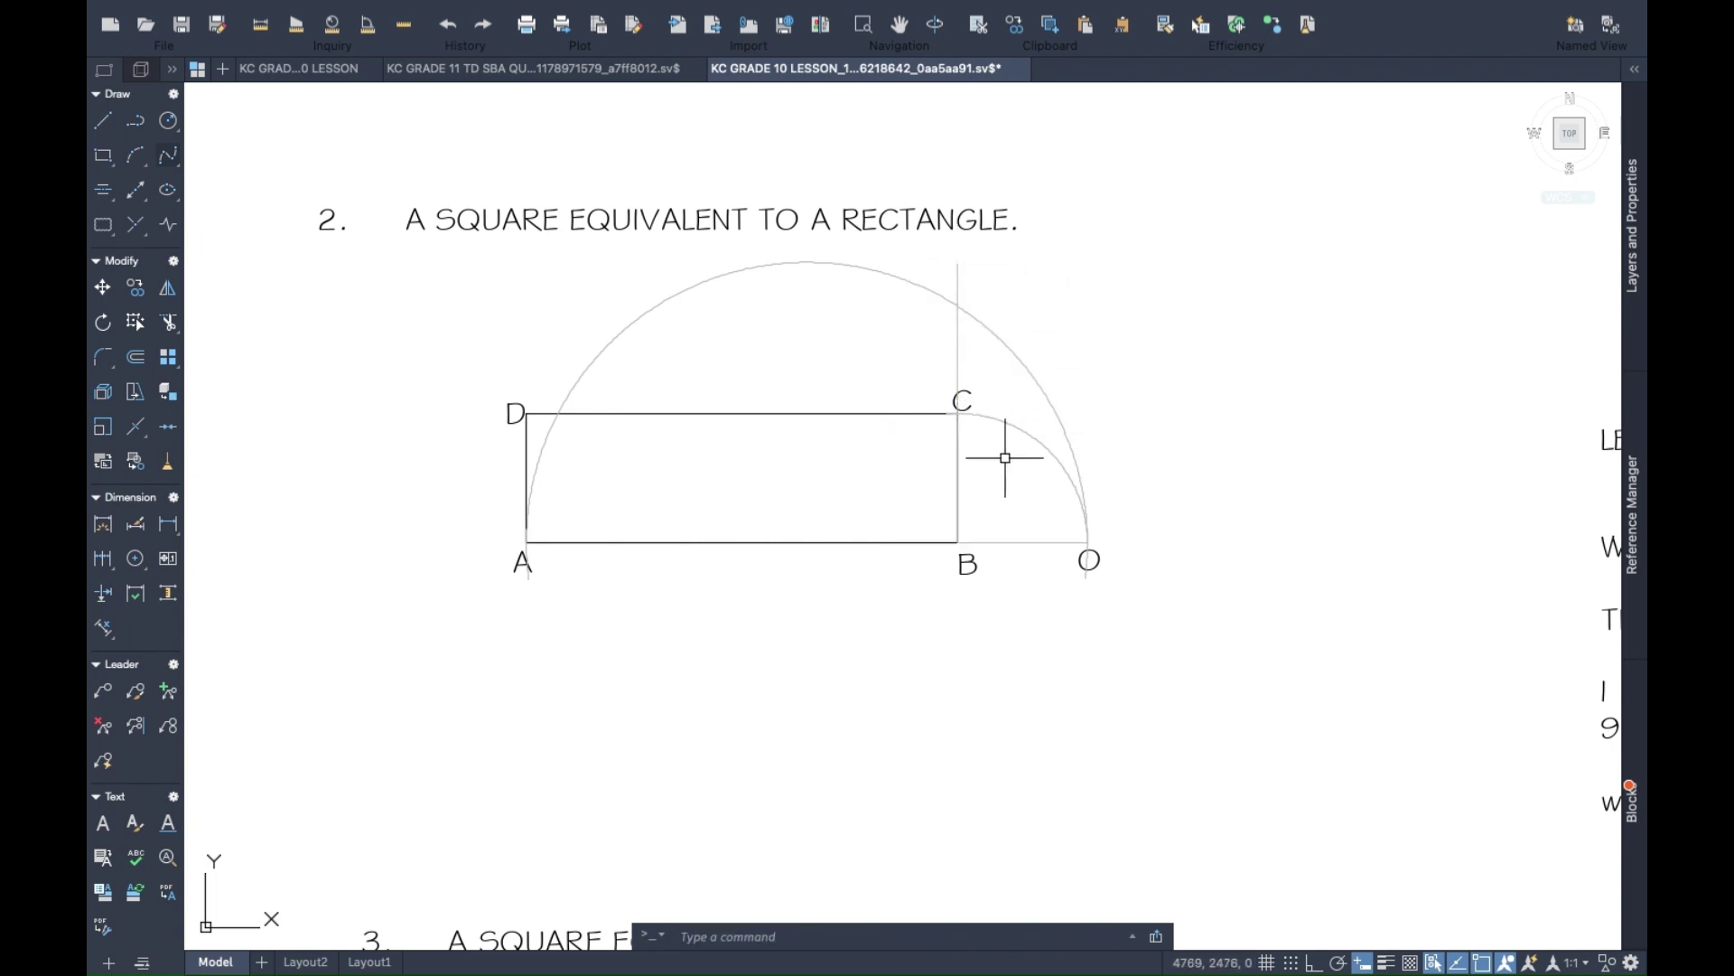
left_click(169, 322)
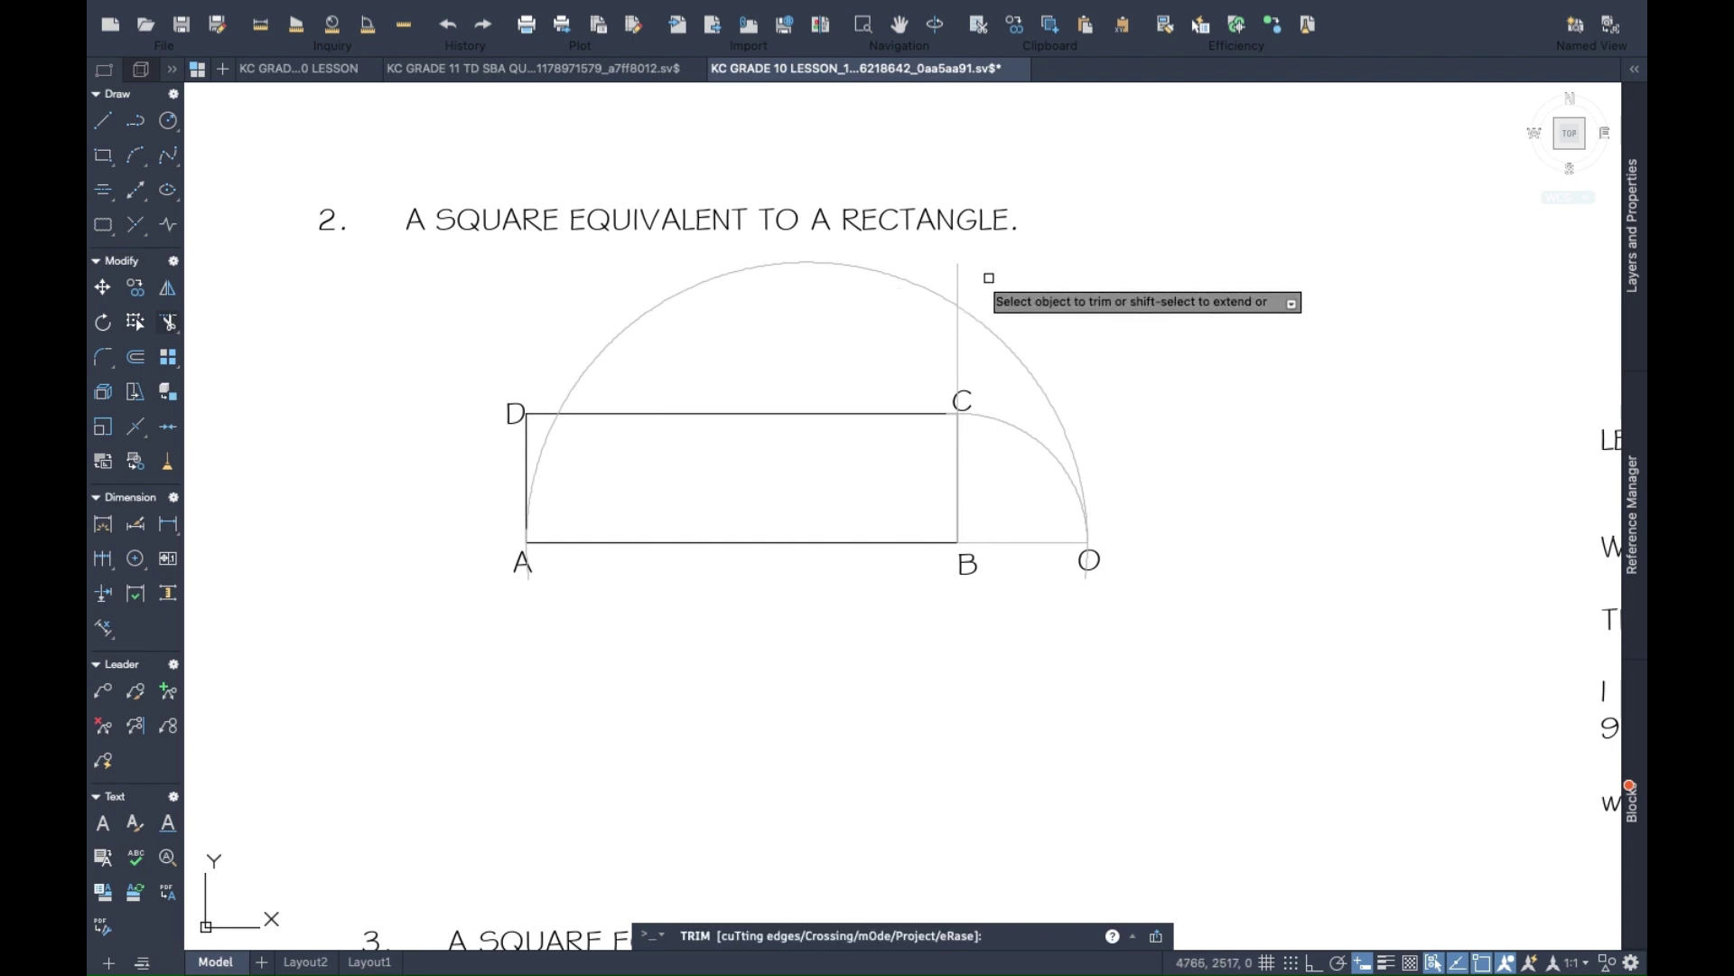
left_click(959, 282)
key("Escape")
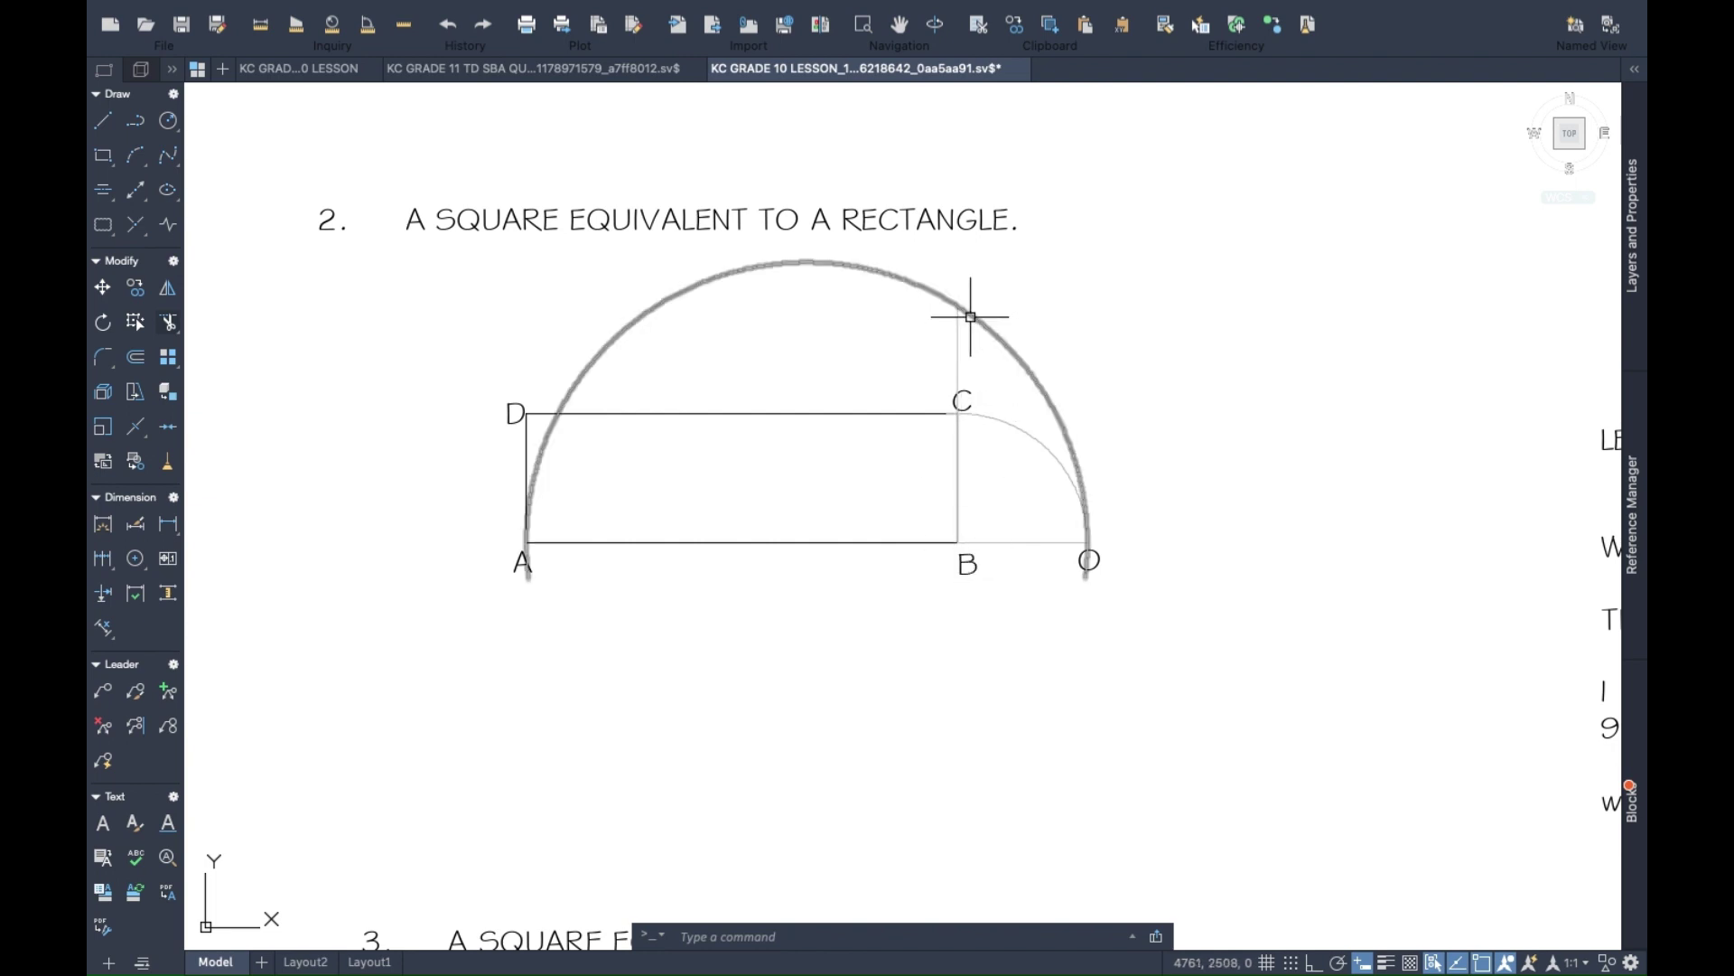
With Ortho on, draw a horizontal line from B to well past O.
left_click(107, 123)
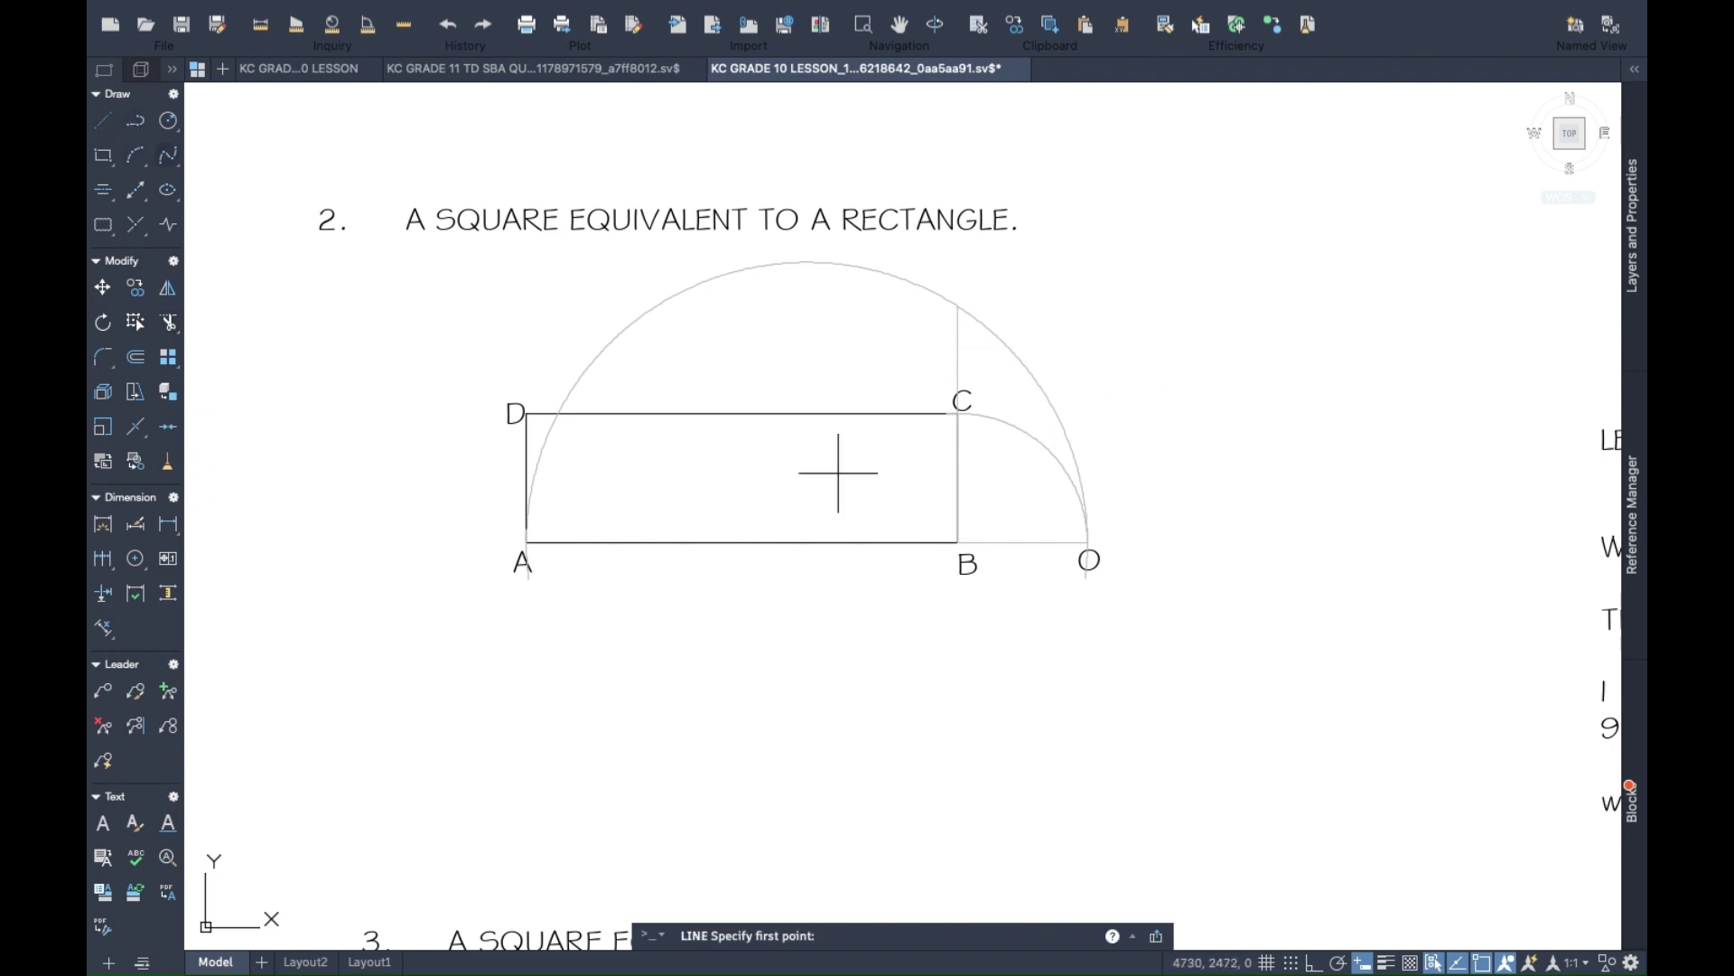
left_click(957, 542)
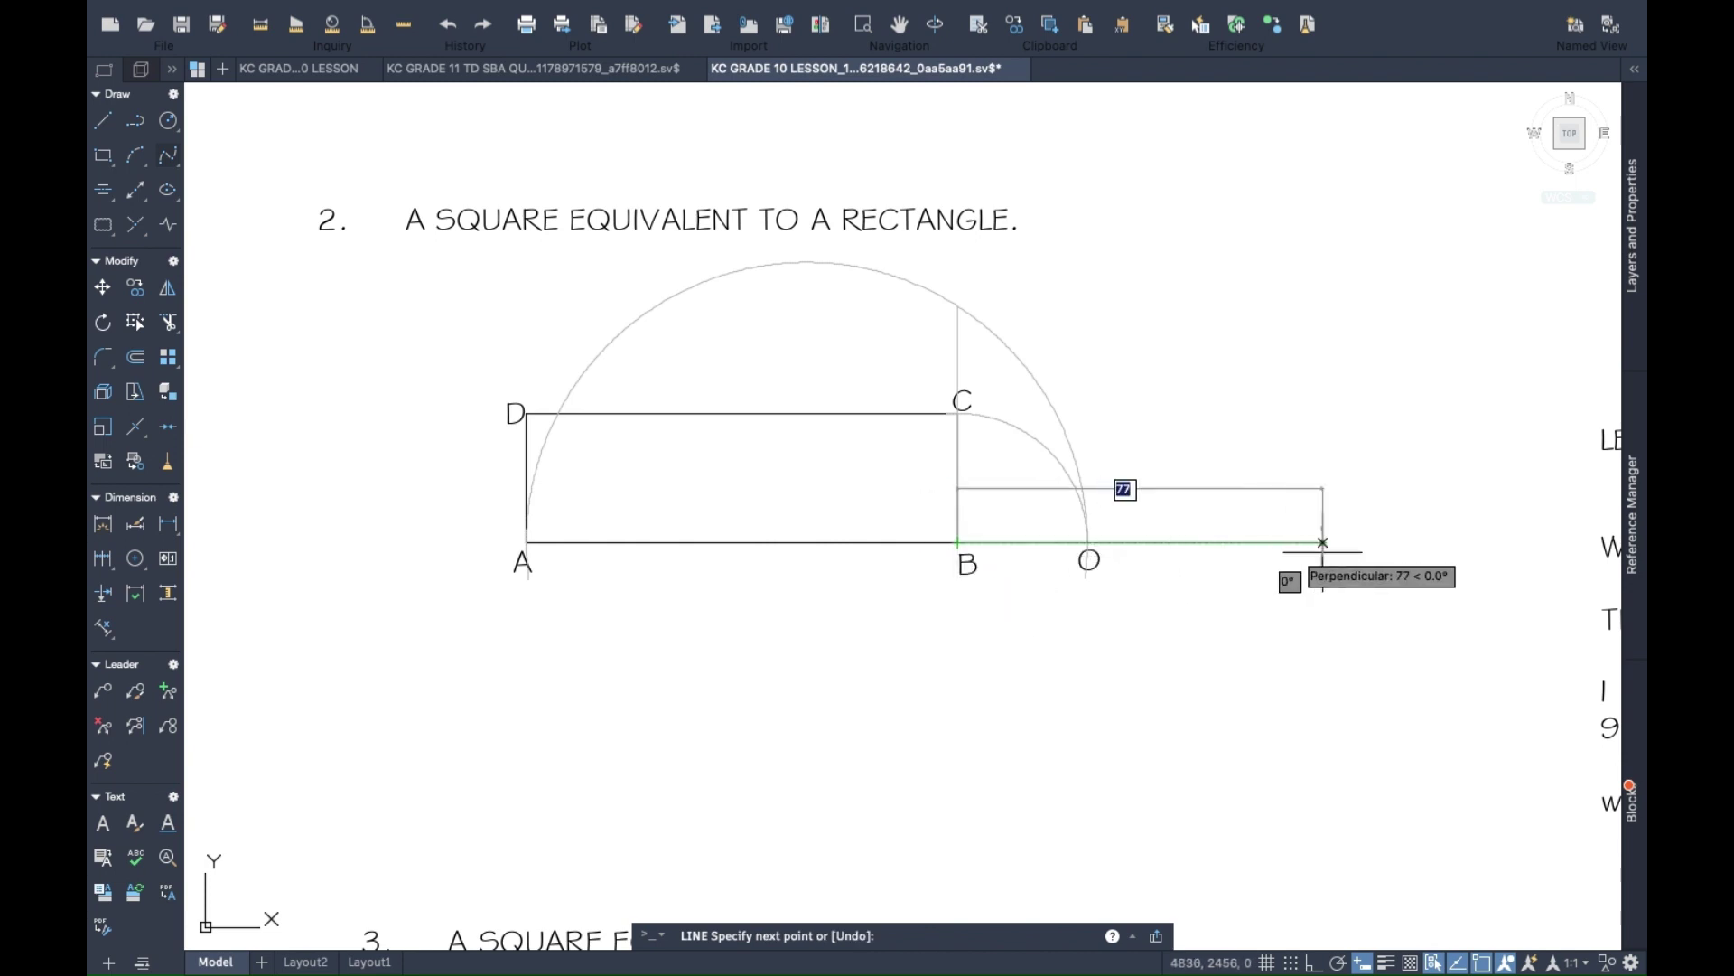
left_click(1315, 963)
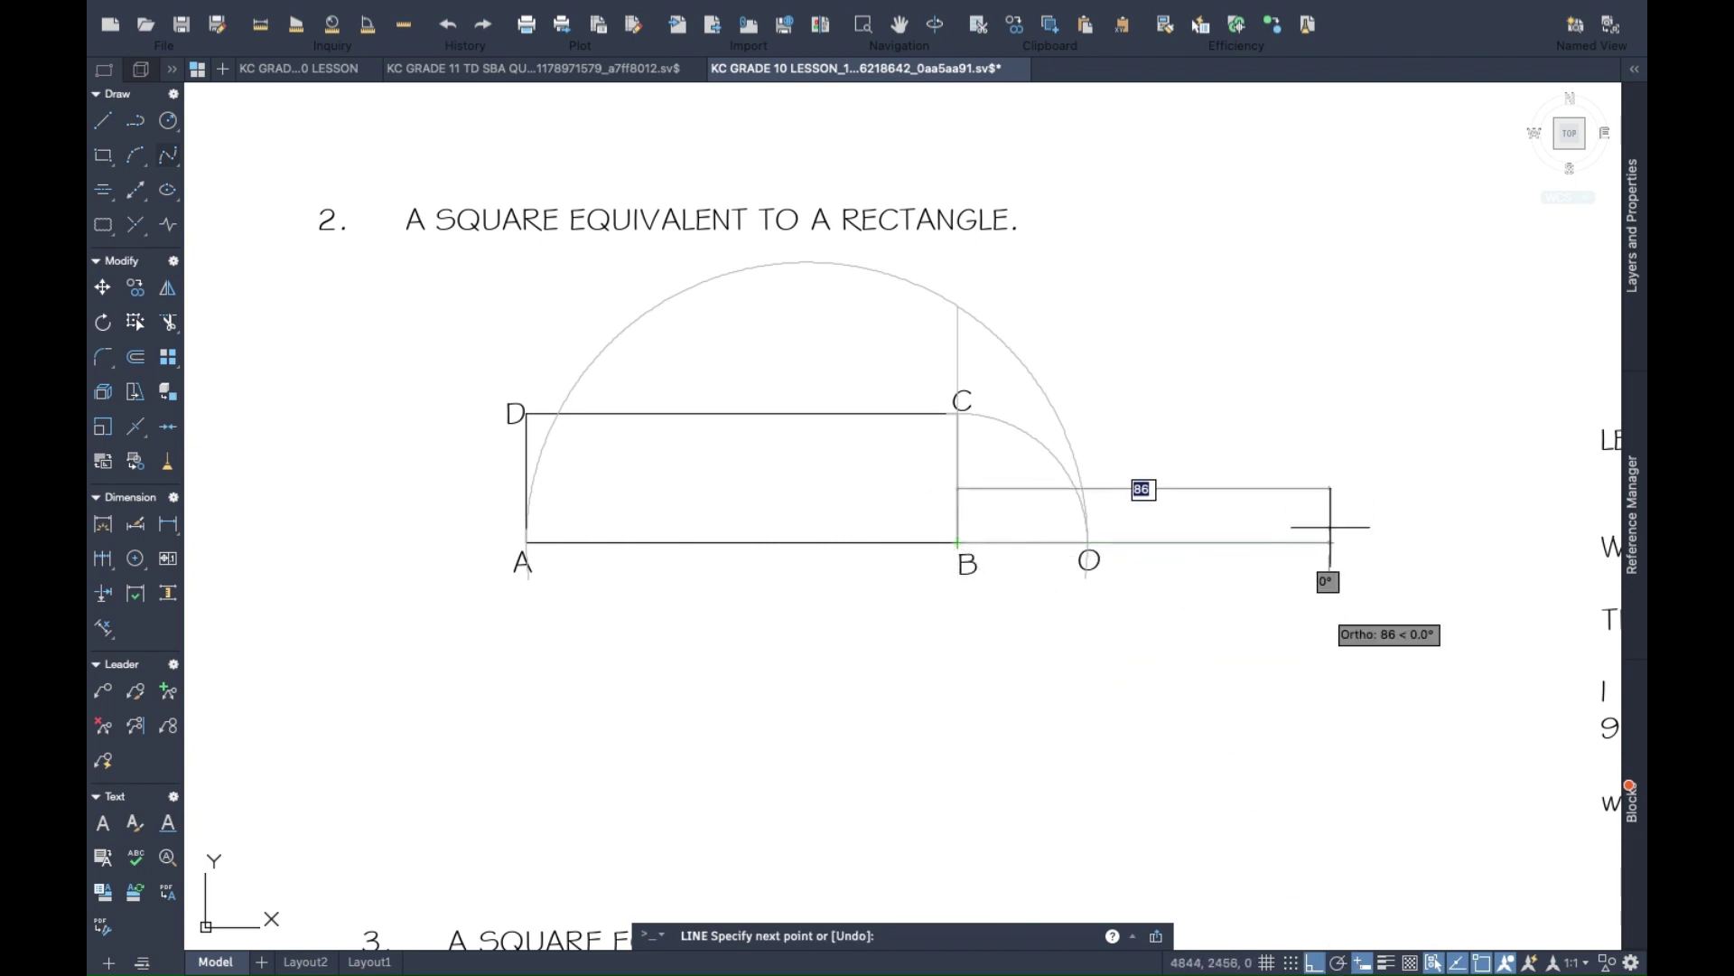
left_click(1355, 522)
key("Return")
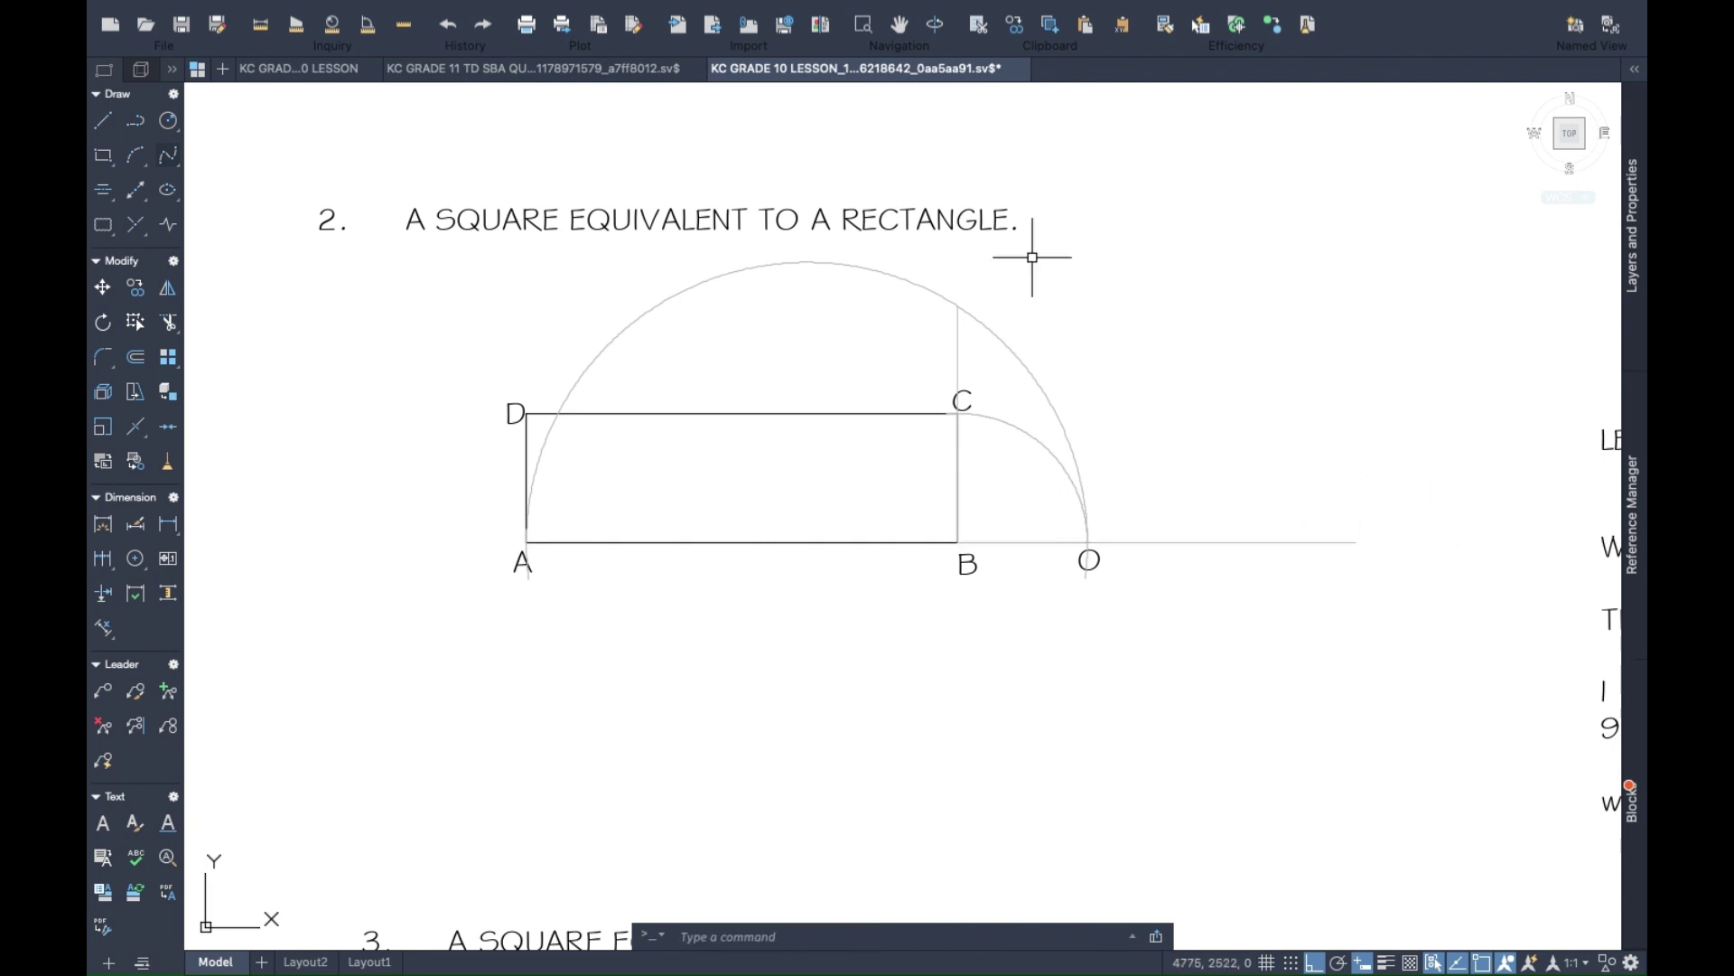
Draw a circle centred on B through the point where BC's extension meets the semicircle.
left_click(168, 121)
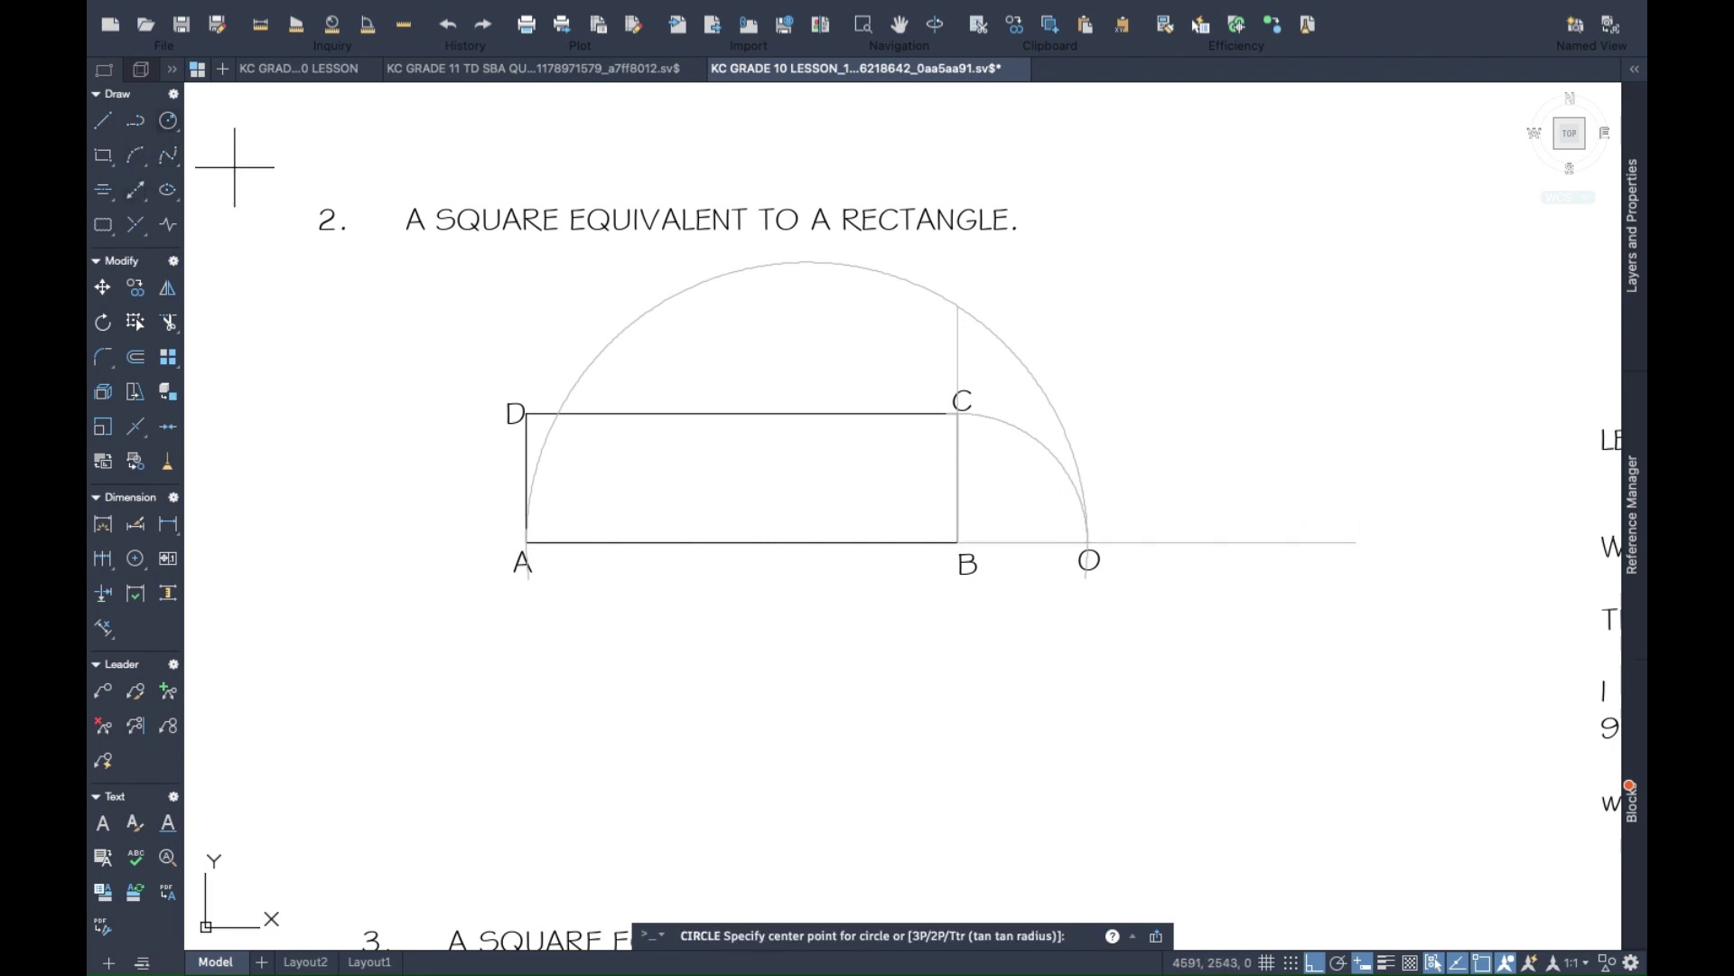
left_click(957, 542)
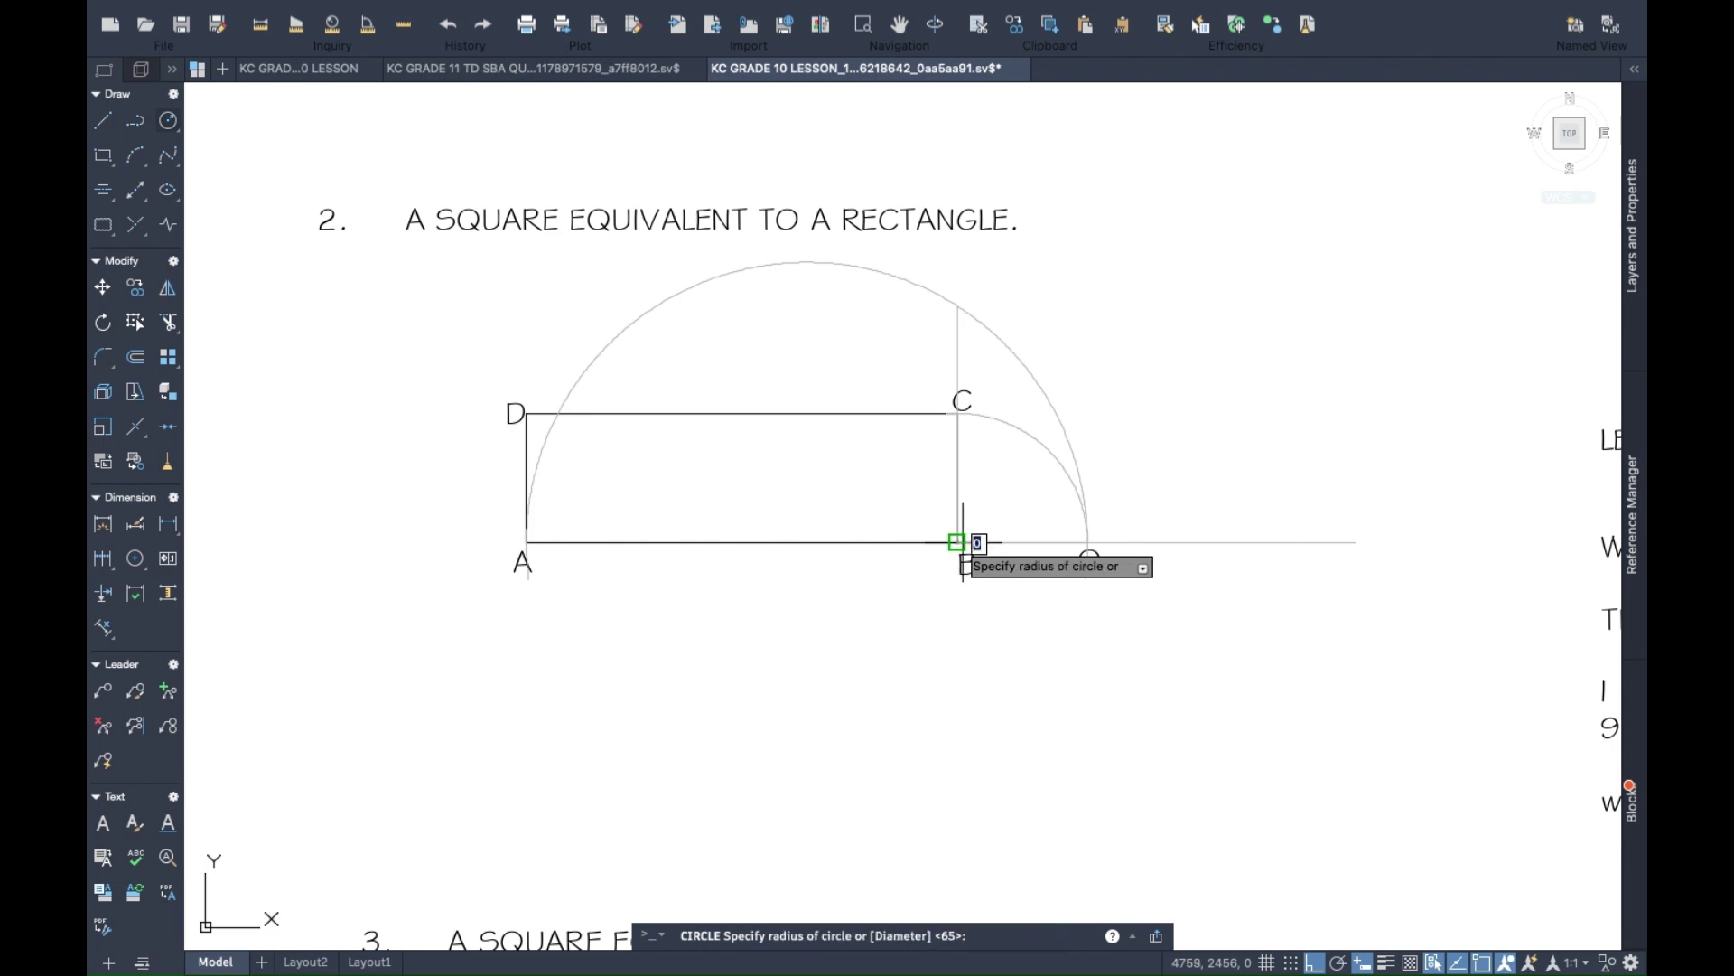
left_click(957, 306)
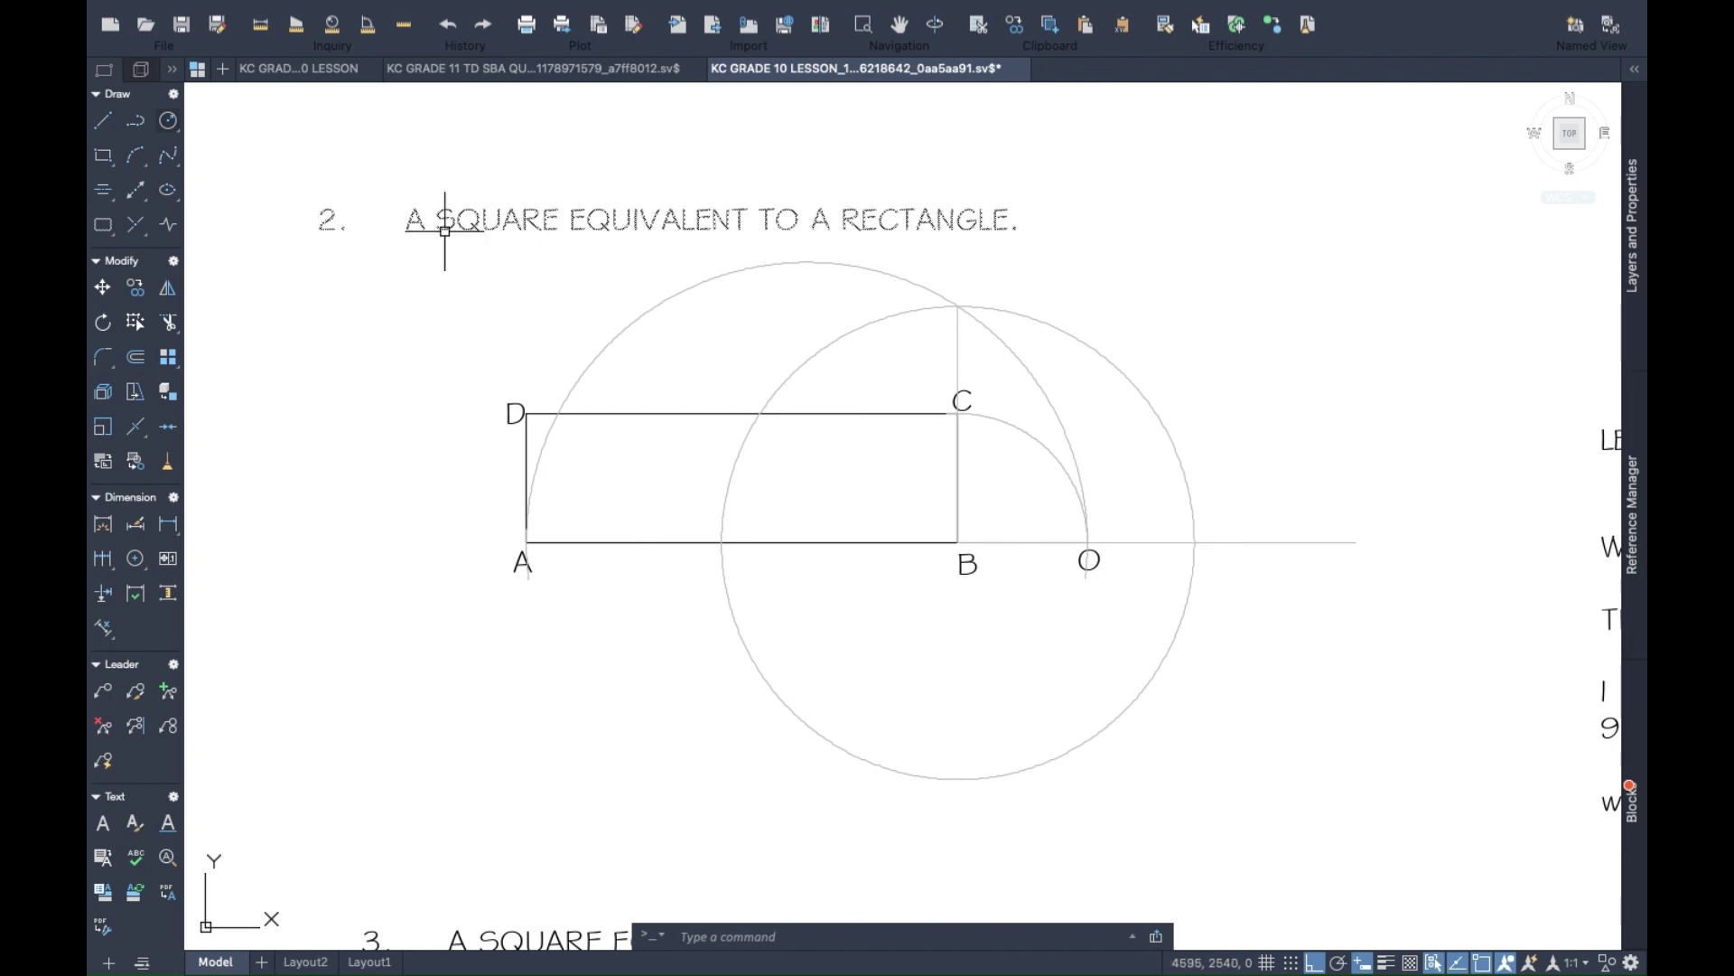
Draw the square's right side up from the circle's baseline crossing, then its top side.
left_click(104, 128)
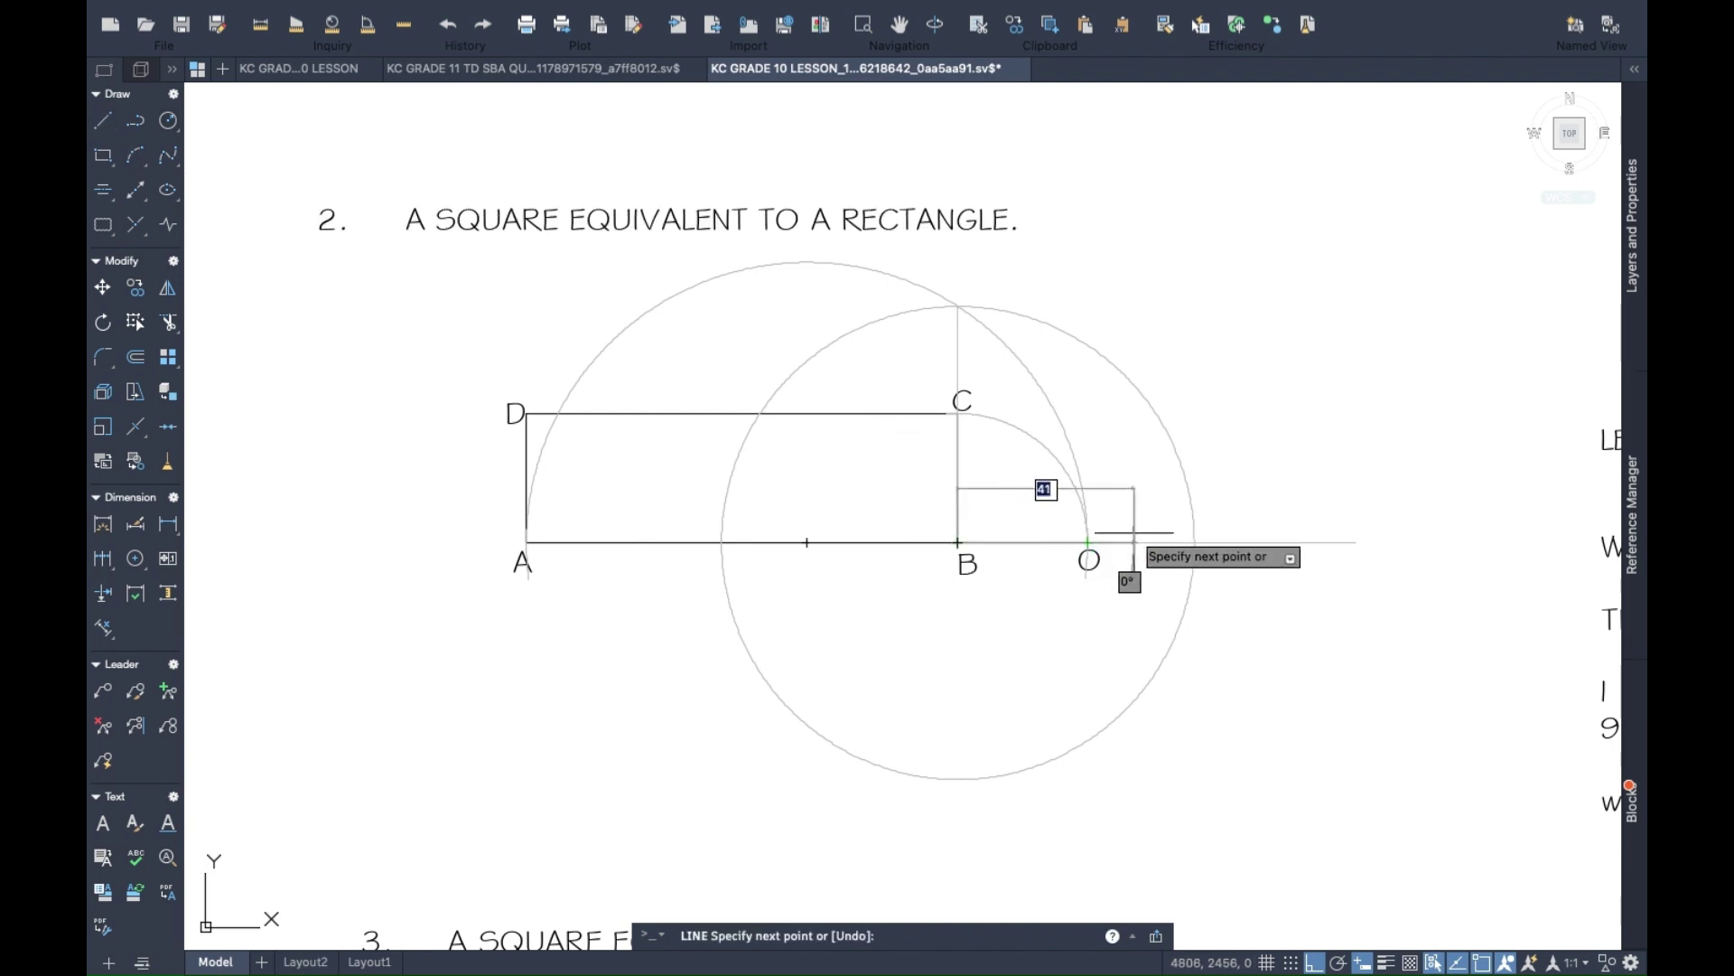
left_click(1194, 542)
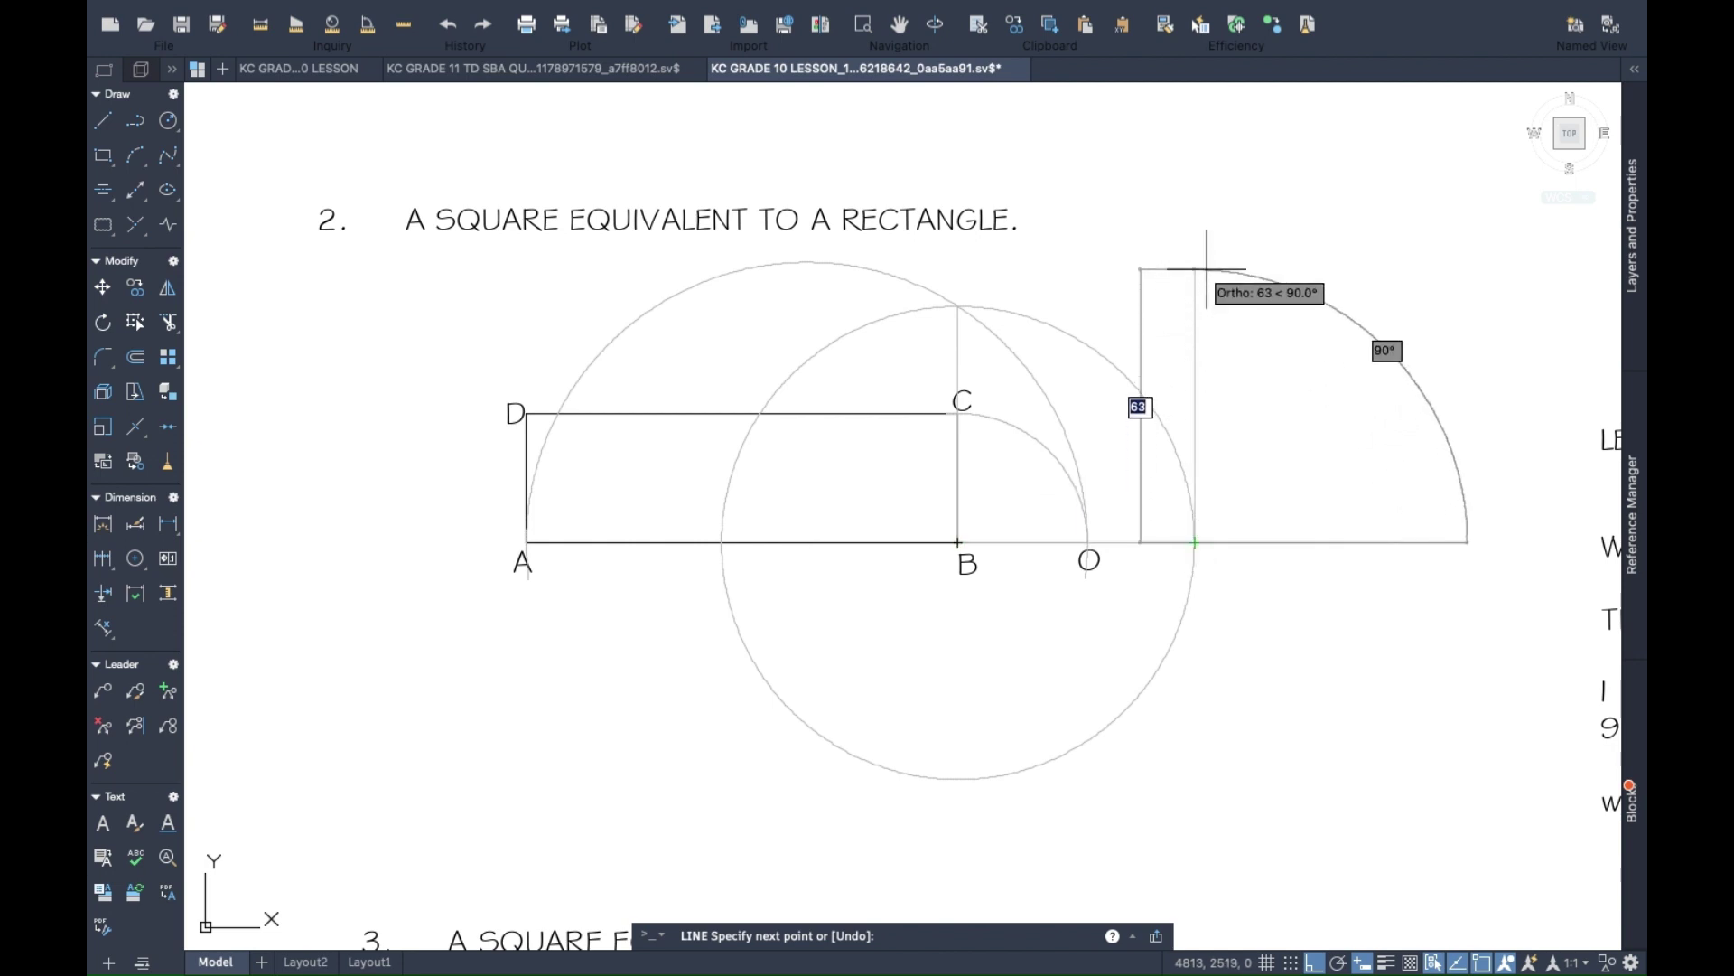
left_click(1207, 269)
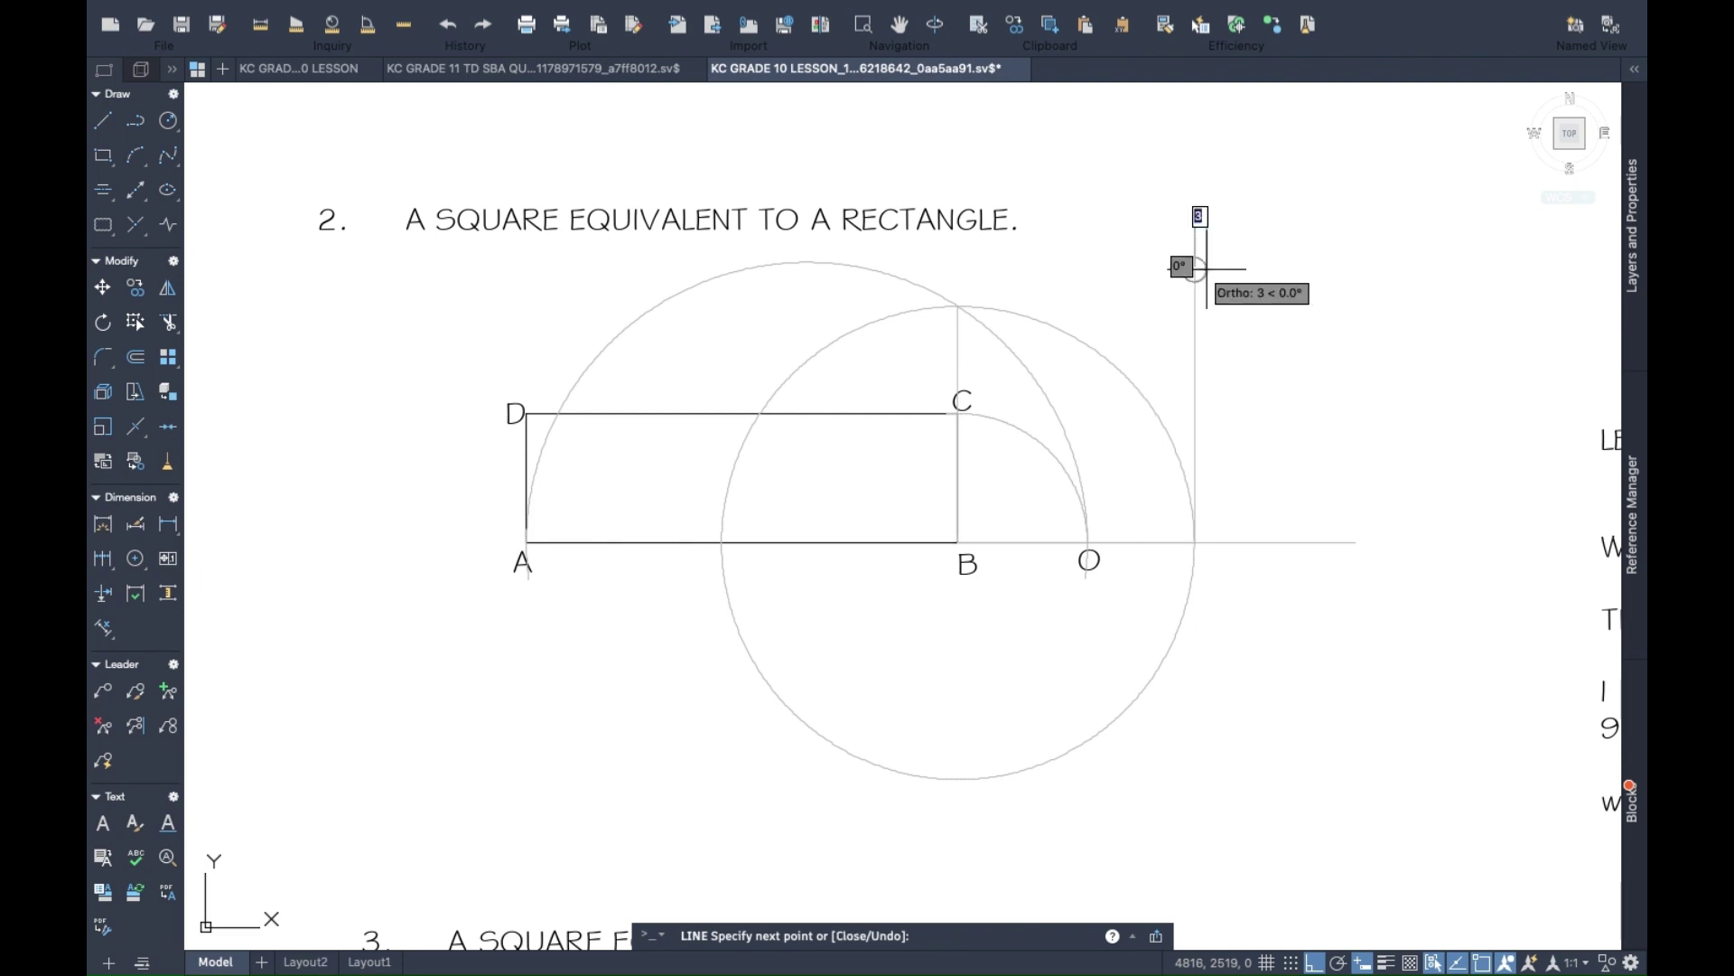
key("Return")
right_click(995, 269)
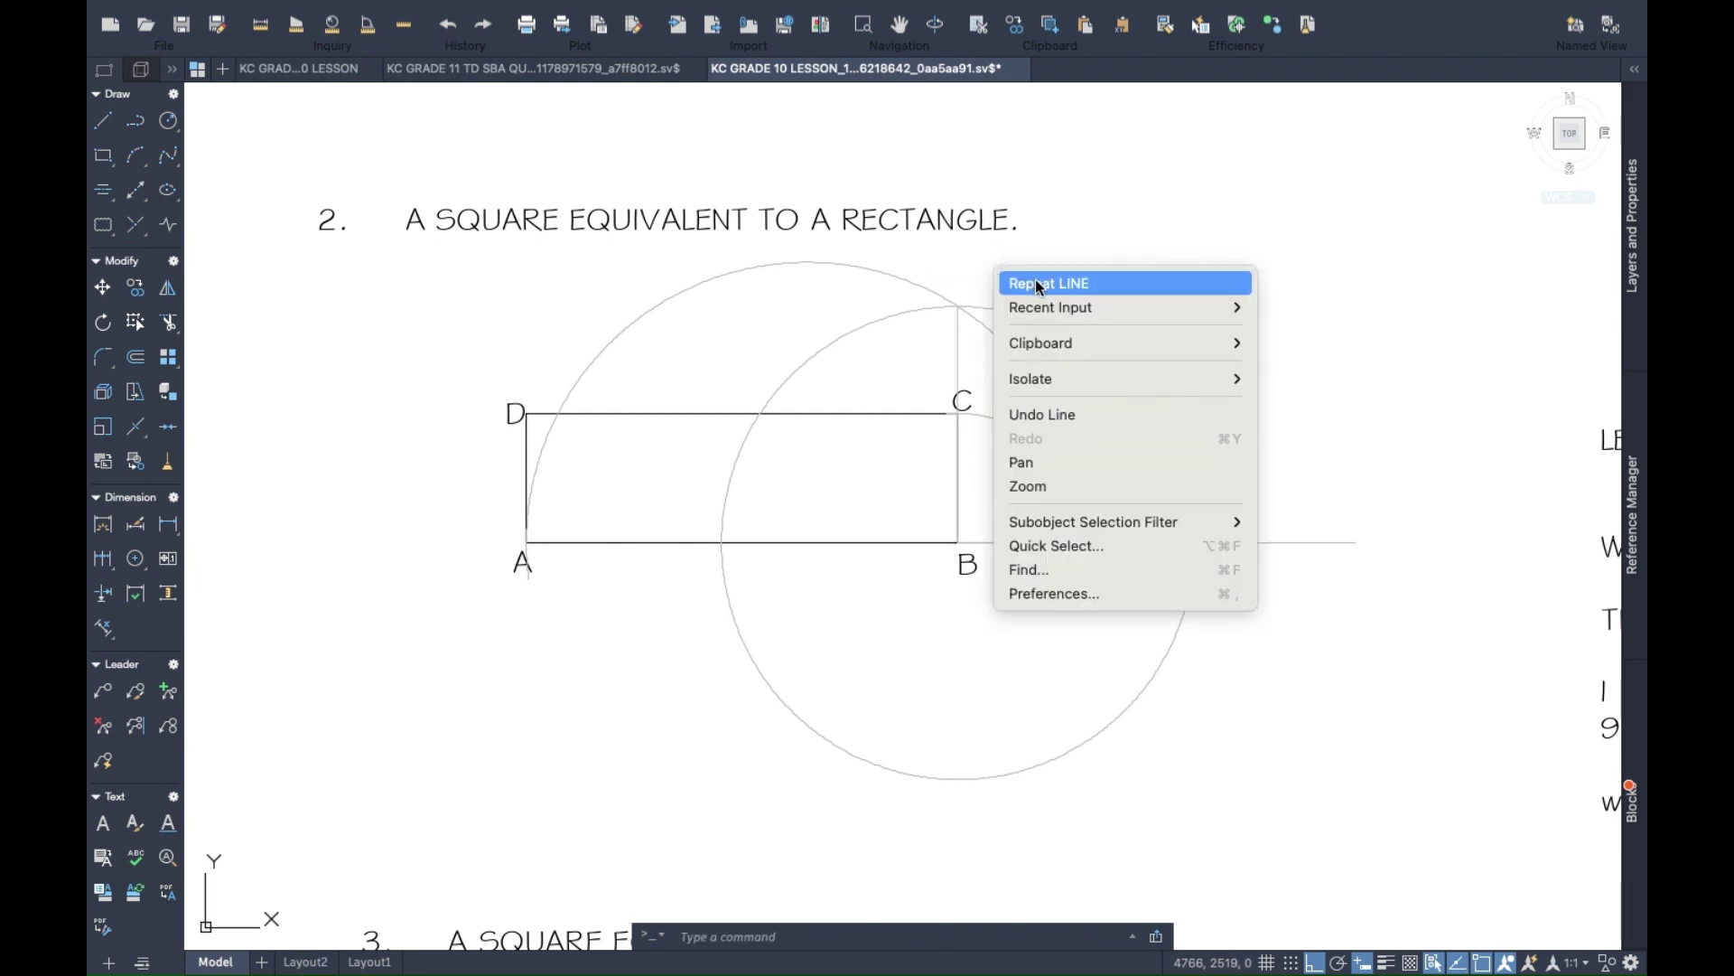
left_click(1035, 283)
left_click(957, 306)
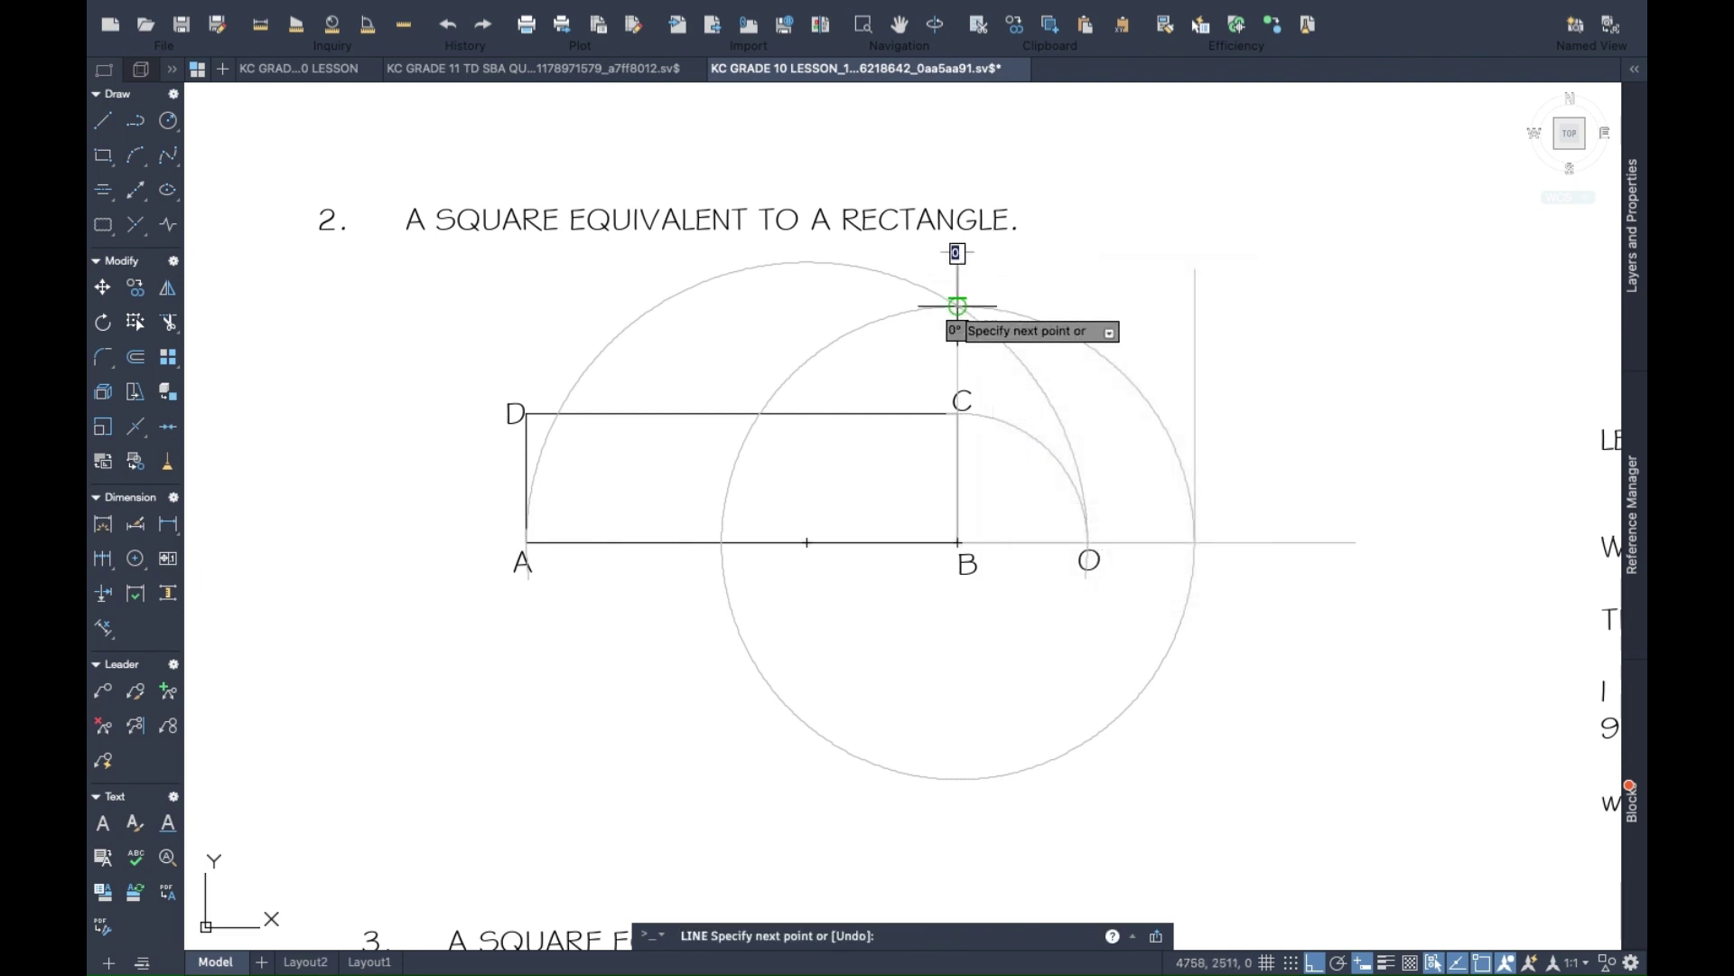
left_click(1194, 306)
key("Return")
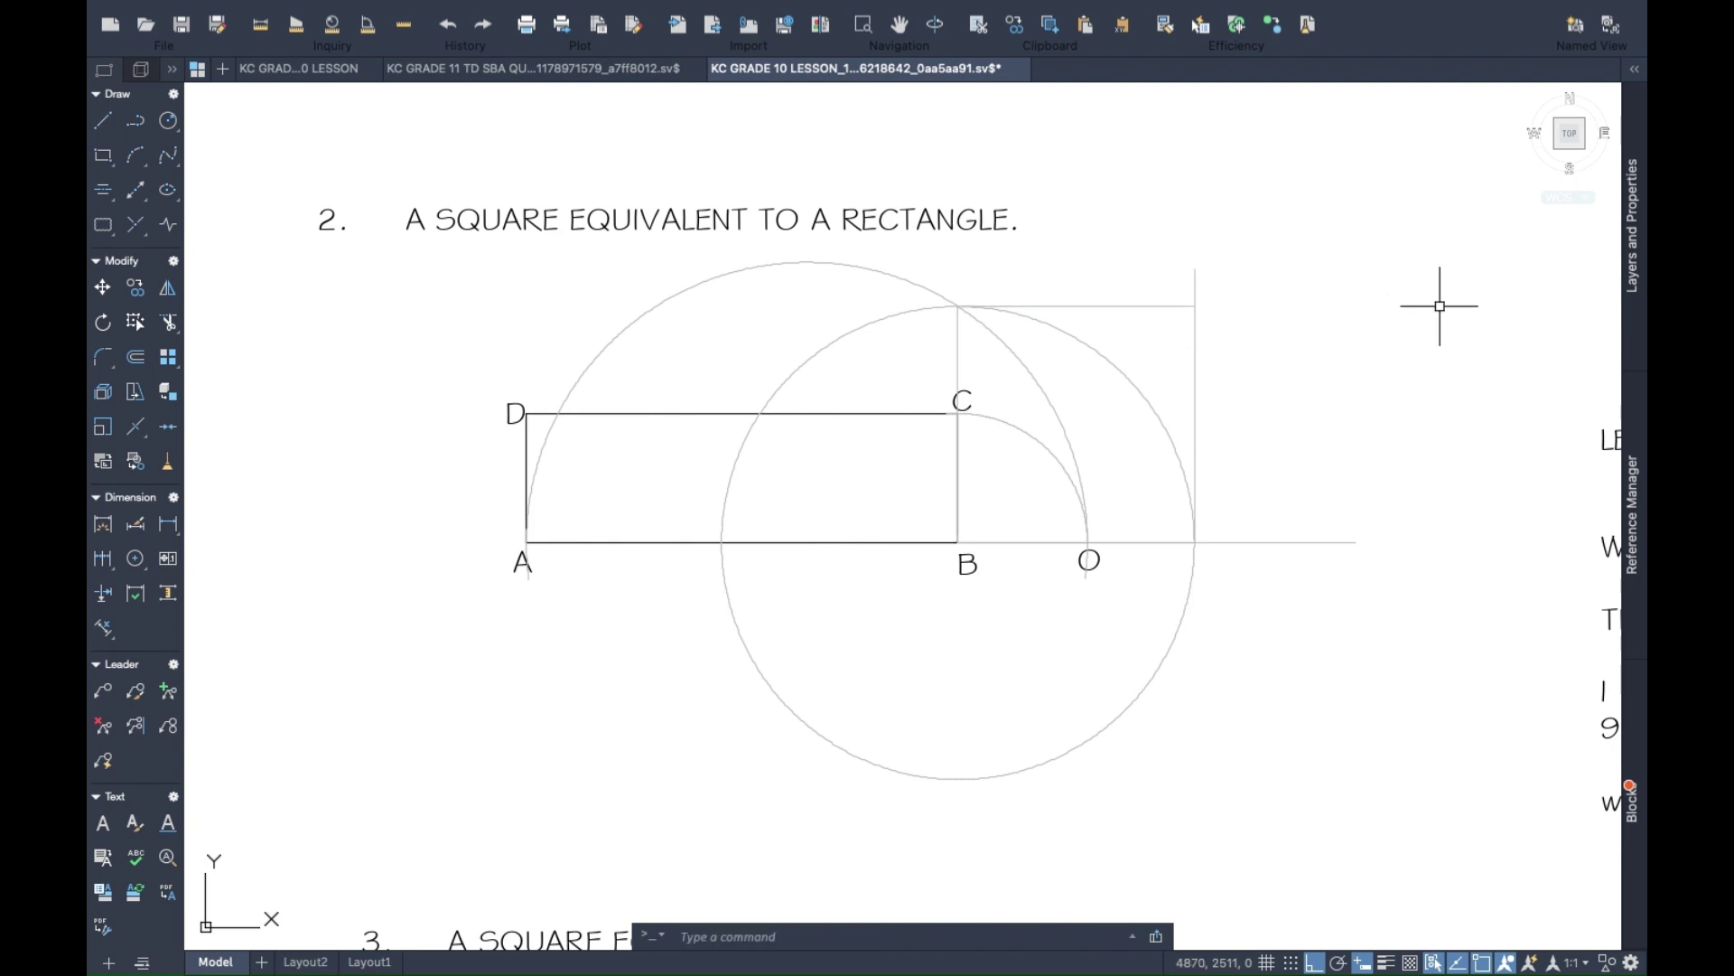
Trim the stub above the square's corner, the circle's lower half and the arc pieces inside and above ABCD.
left_click(169, 323)
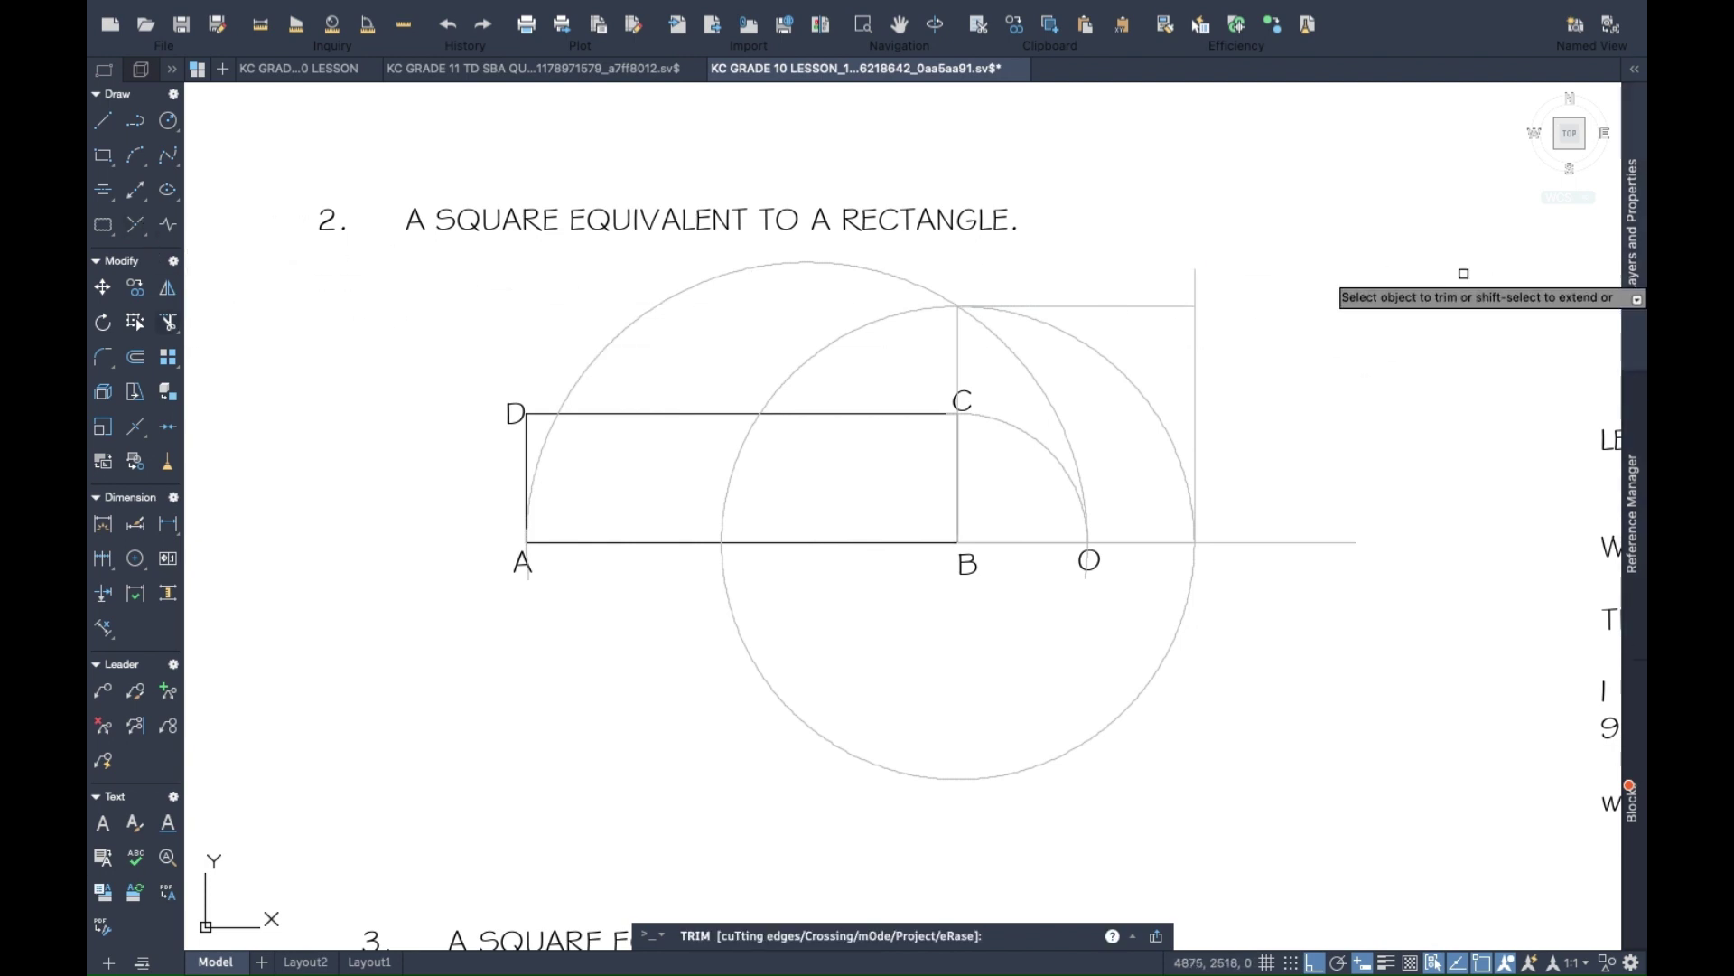
left_click(1198, 276)
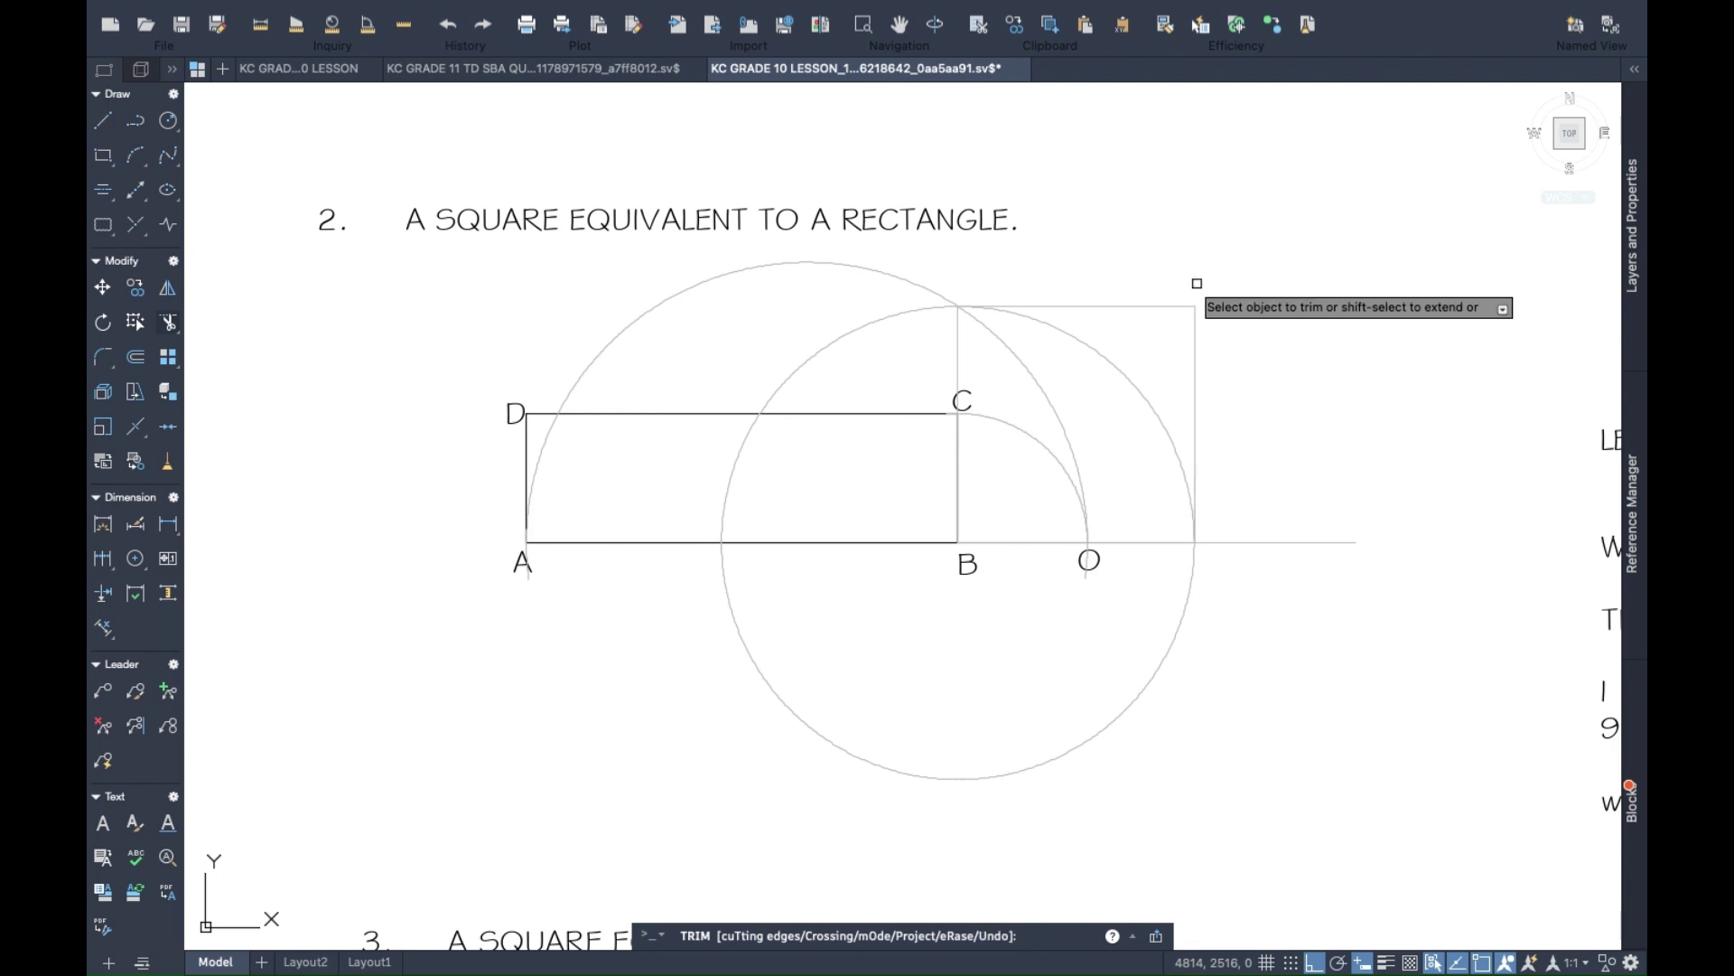
left_click(1188, 598)
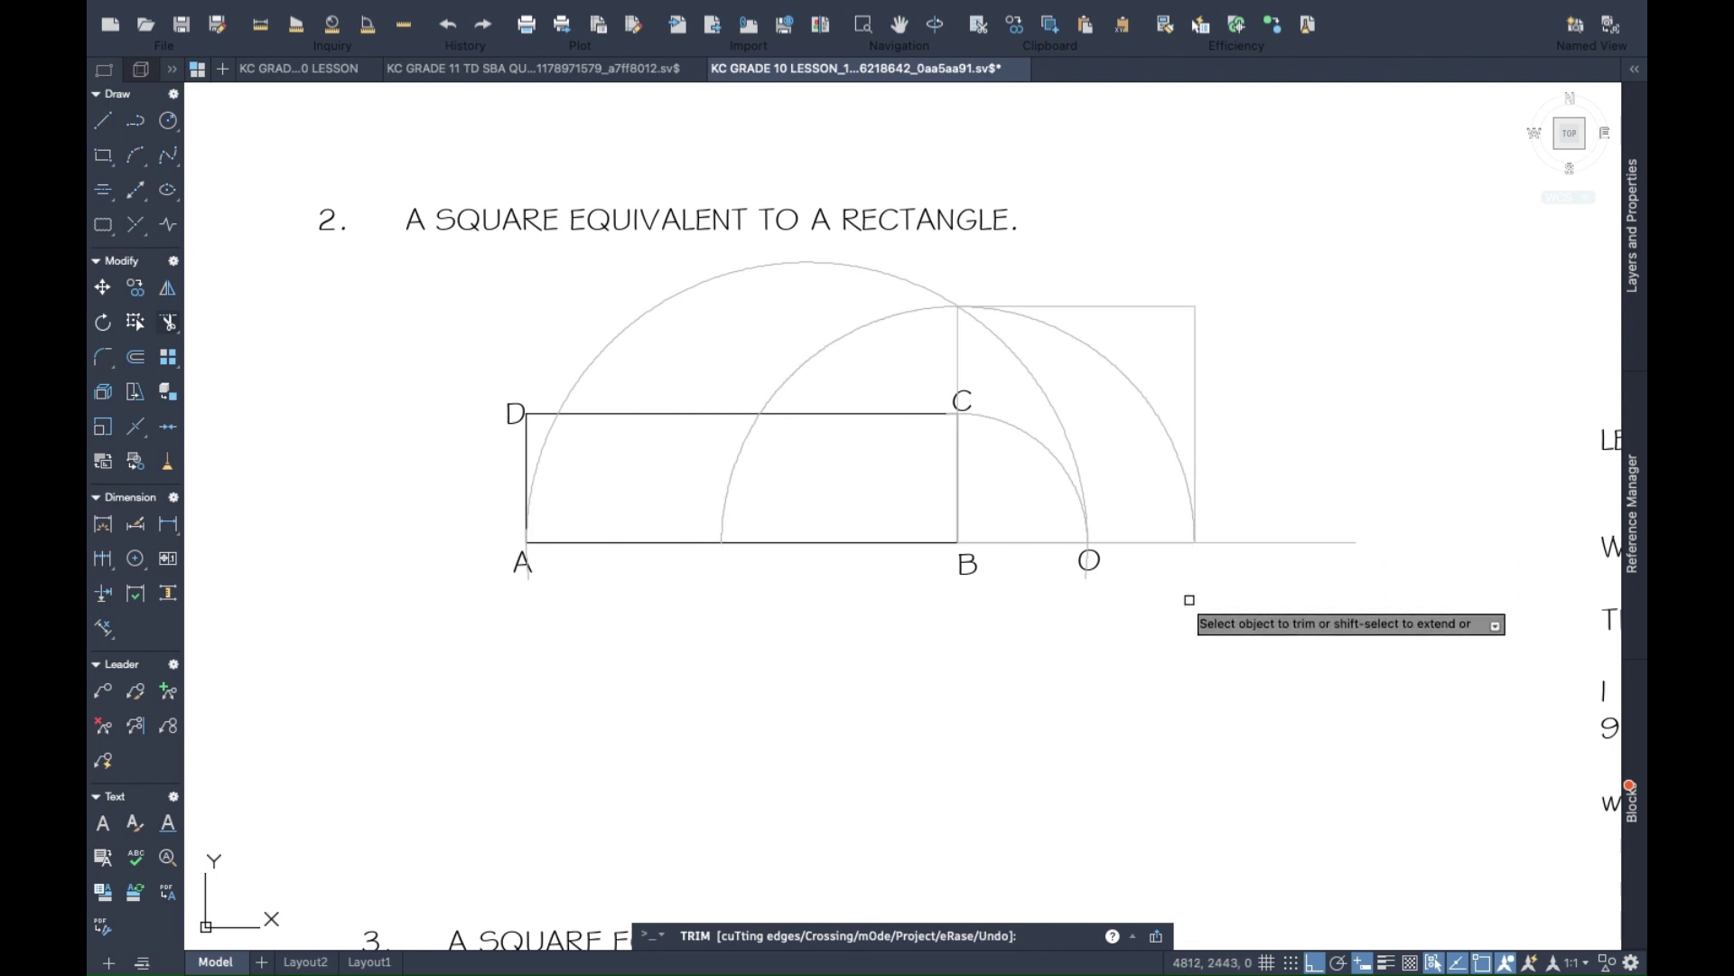
left_click(734, 486)
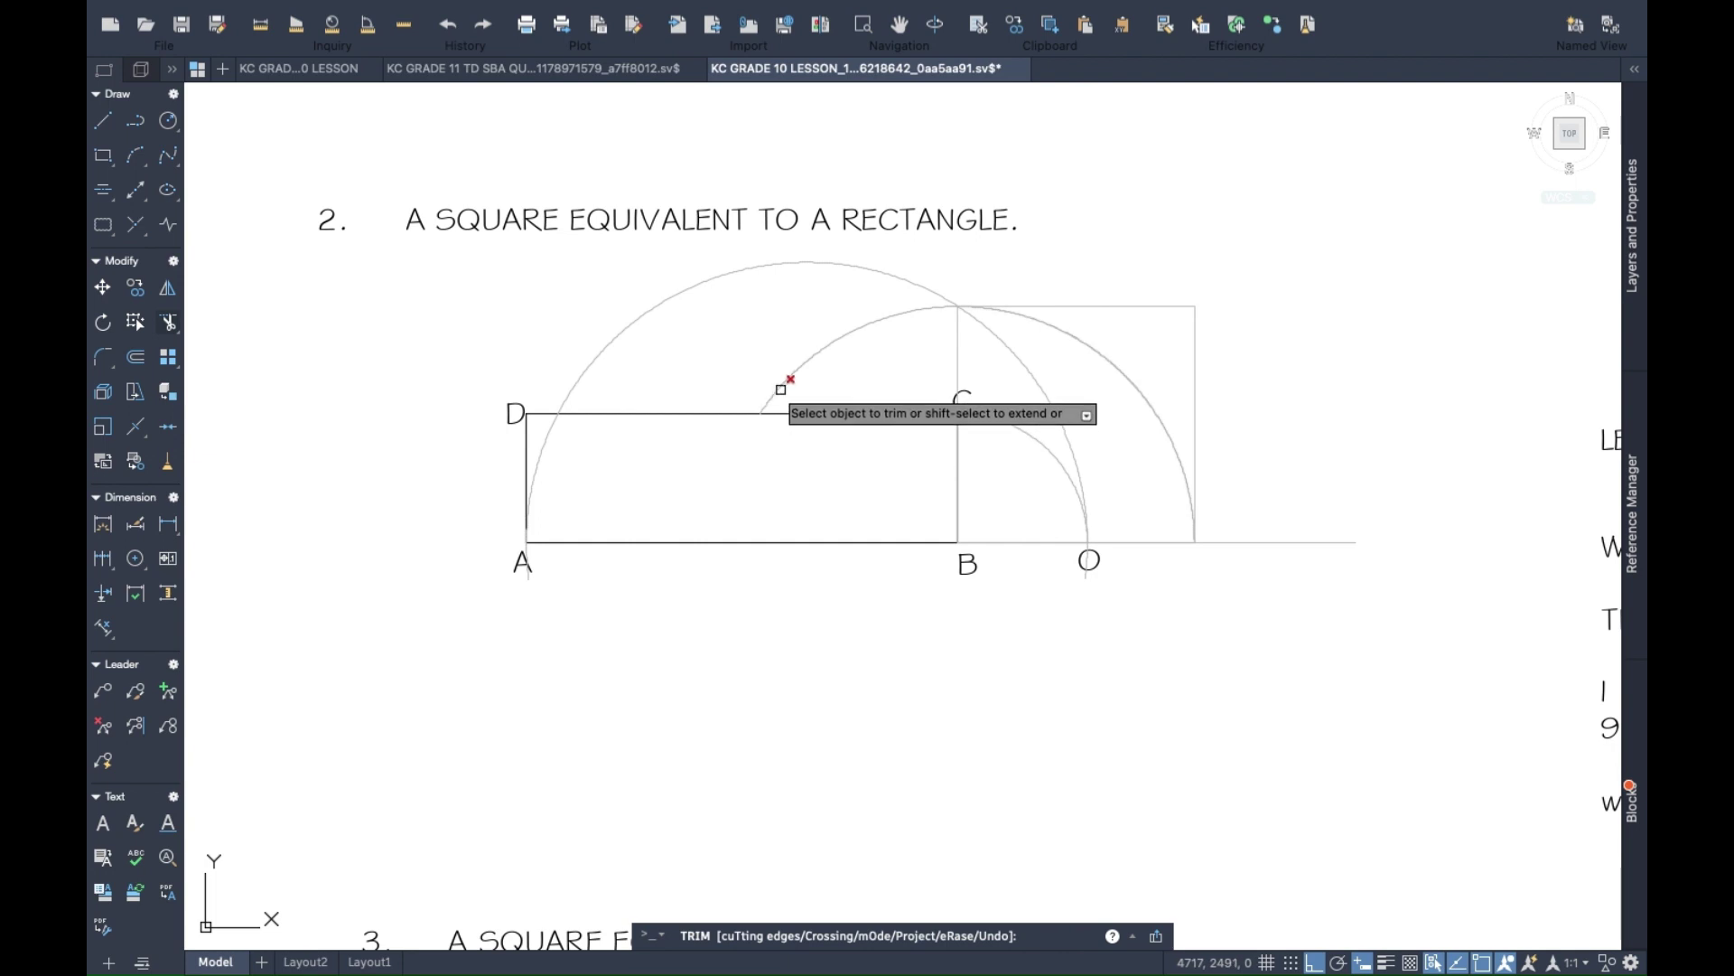
left_click(780, 389)
left_click(1631, 513)
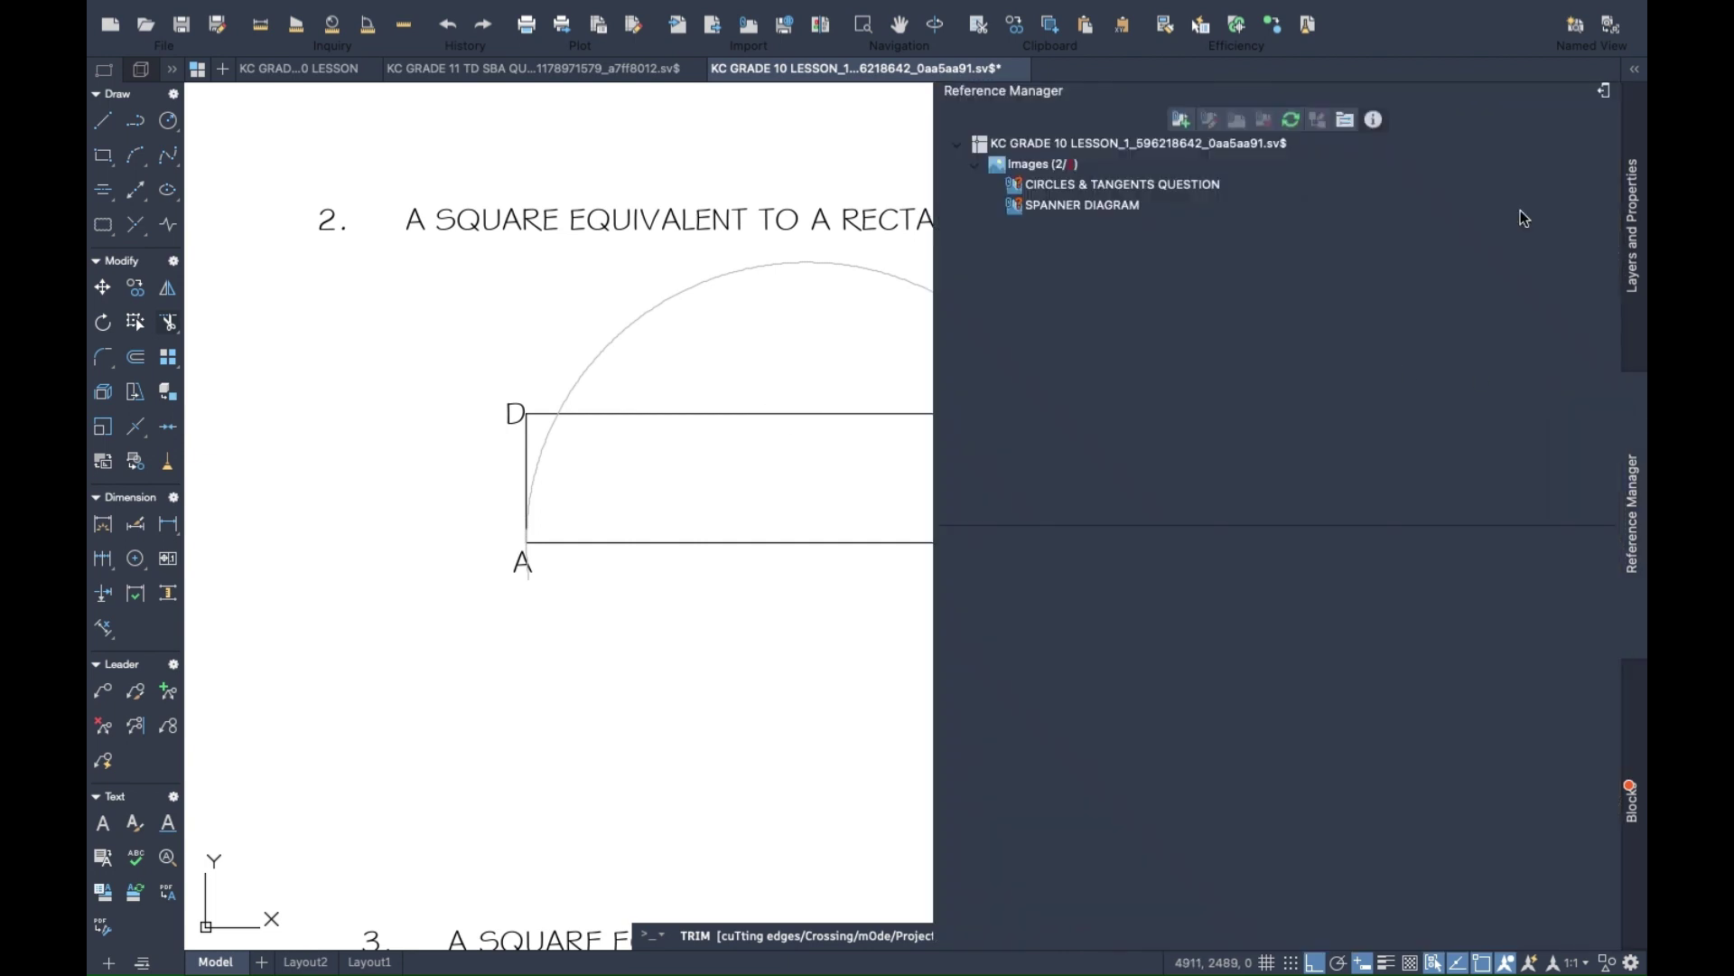
Move the square's vertical, top and right sides onto the OUTLINE layer through Properties.
left_click(1632, 225)
mouse_move(1620, 20)
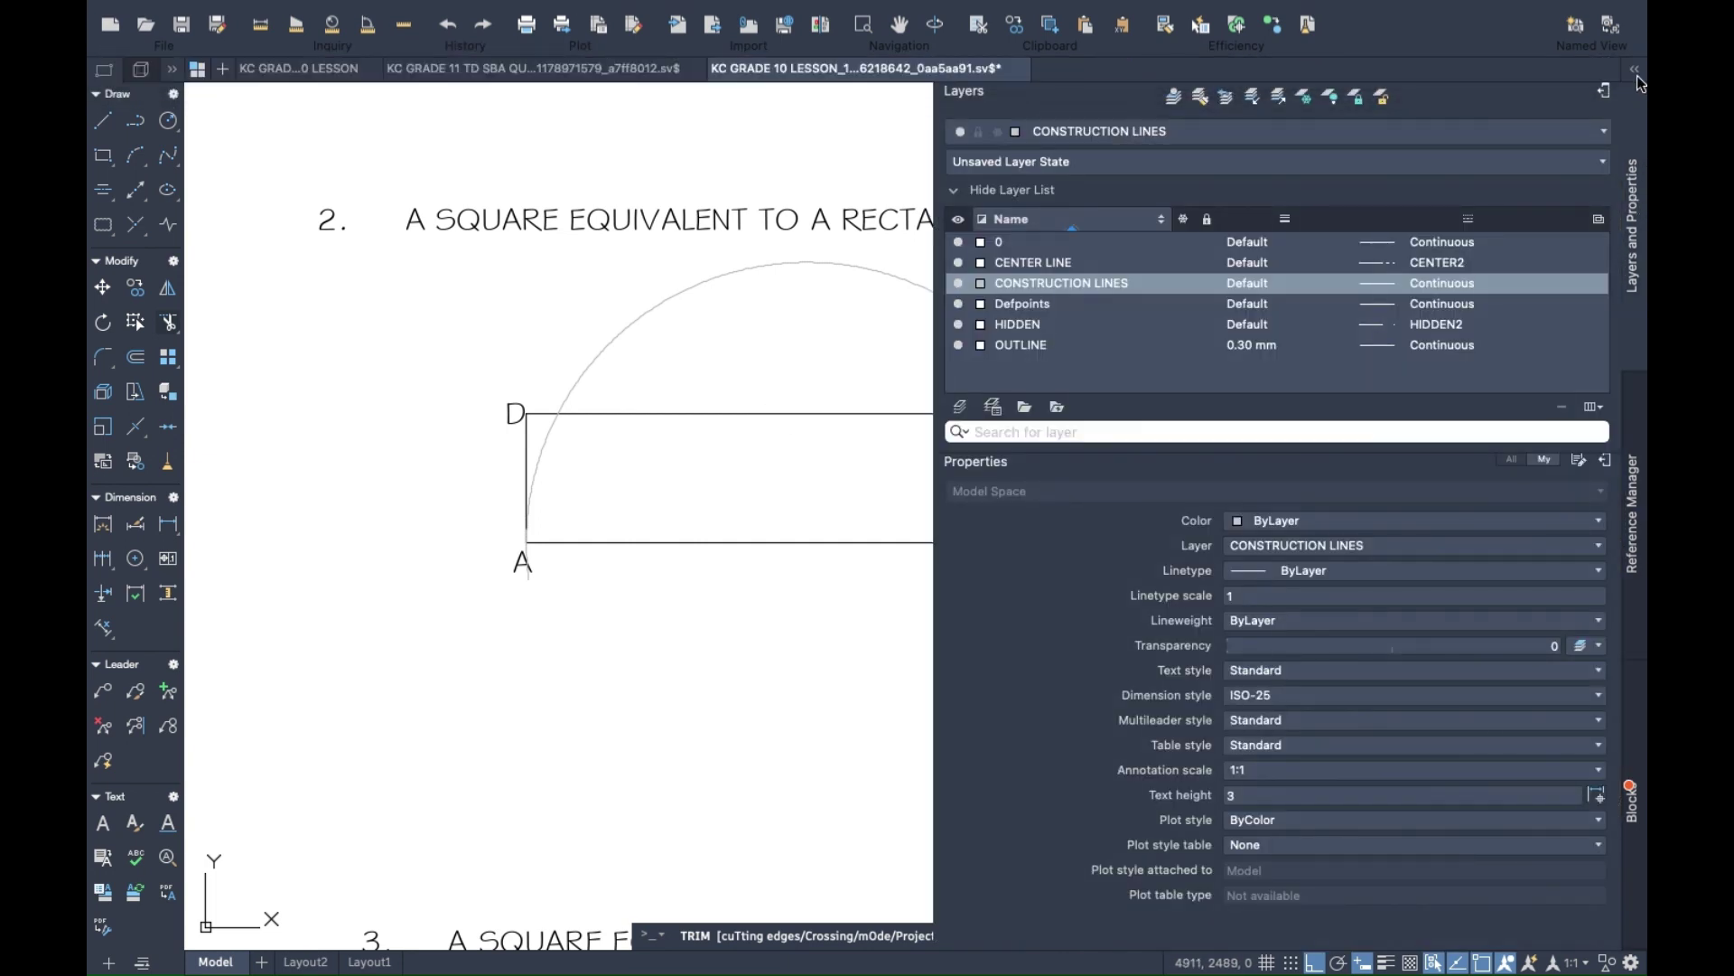
left_click(1635, 71)
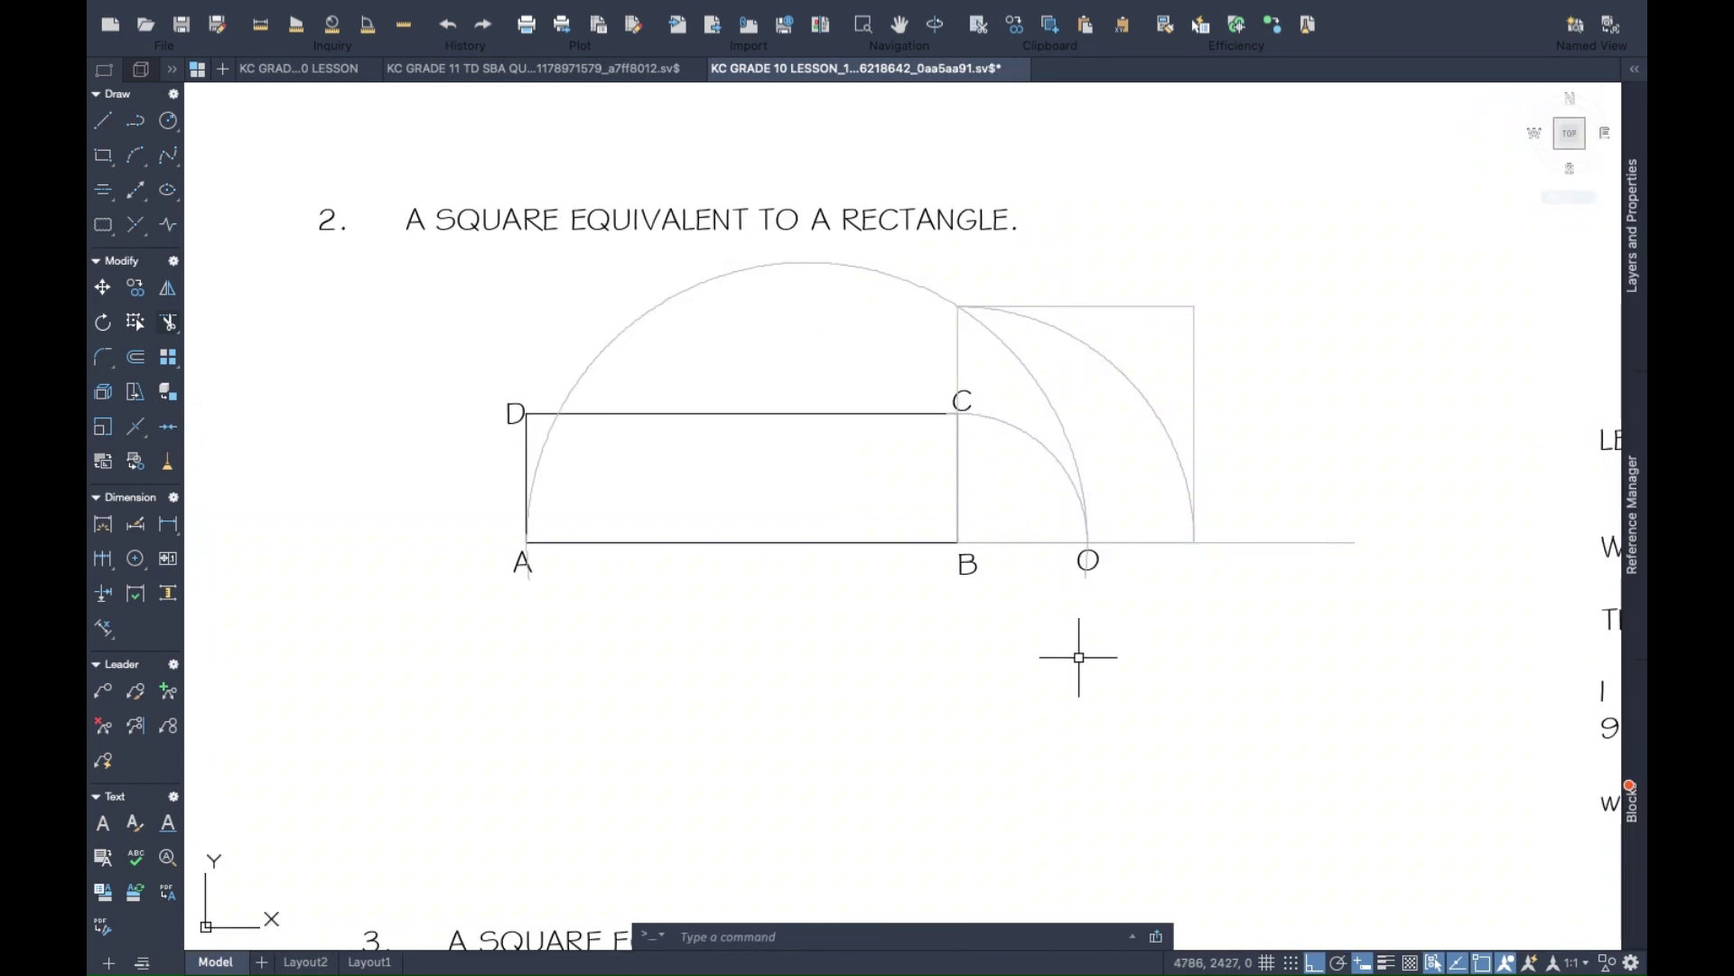
left_click(973, 317)
left_click(1080, 306)
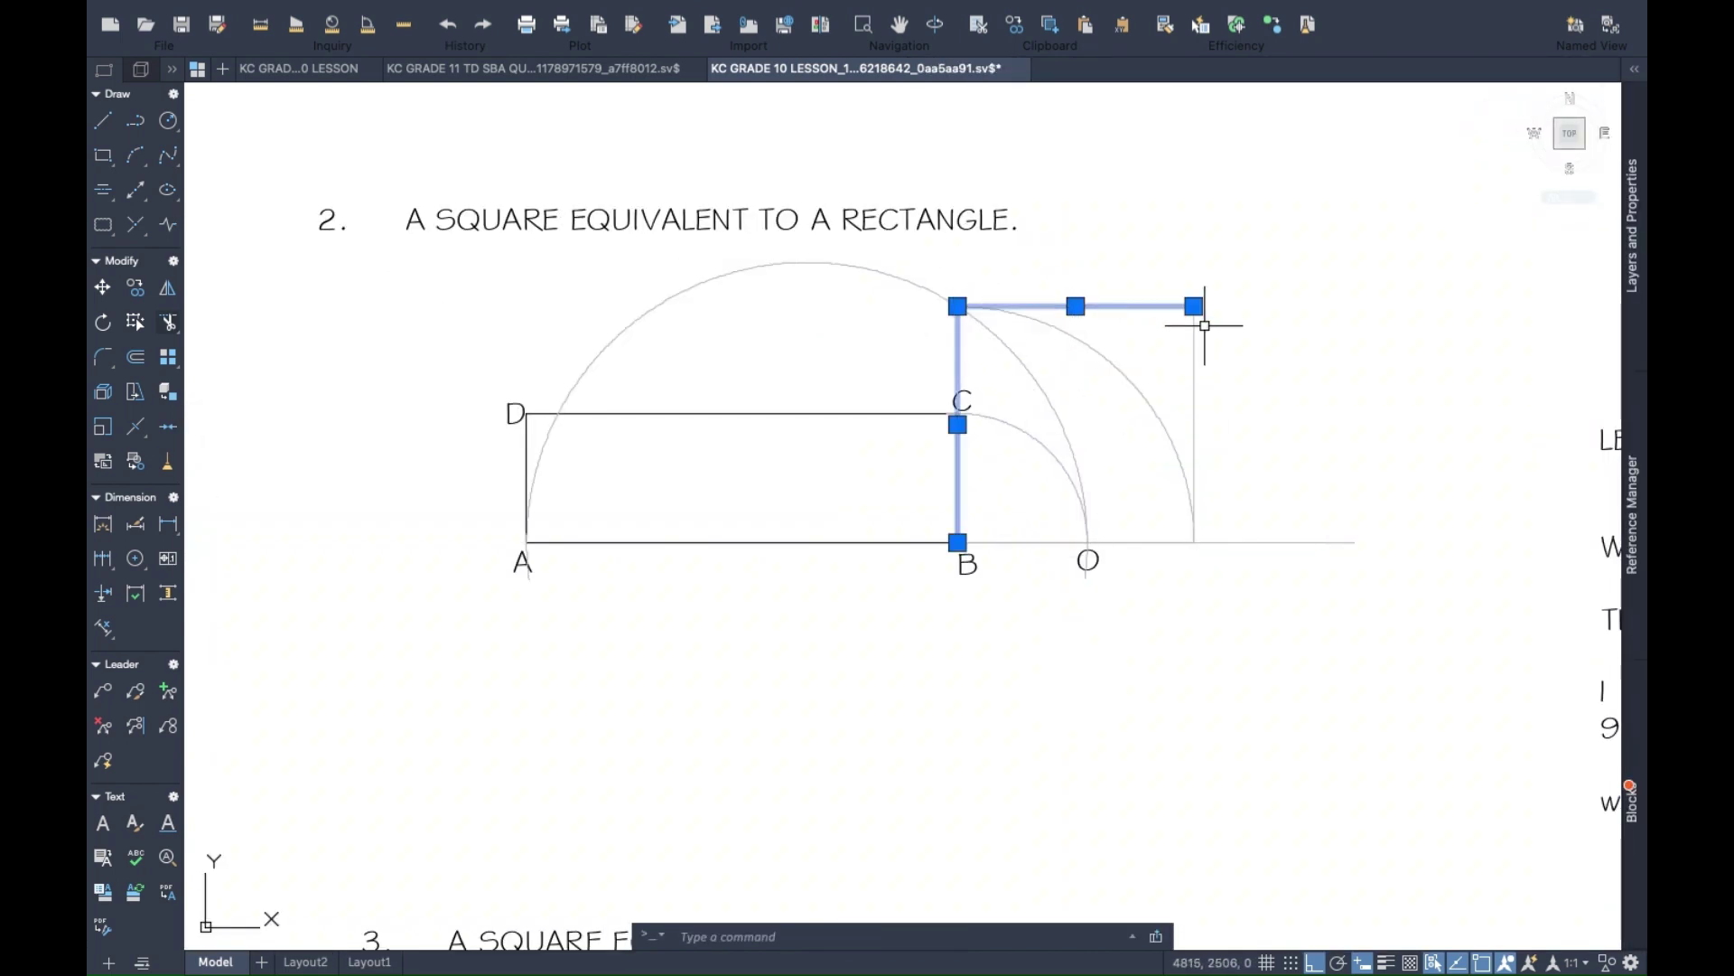
left_click(1196, 341)
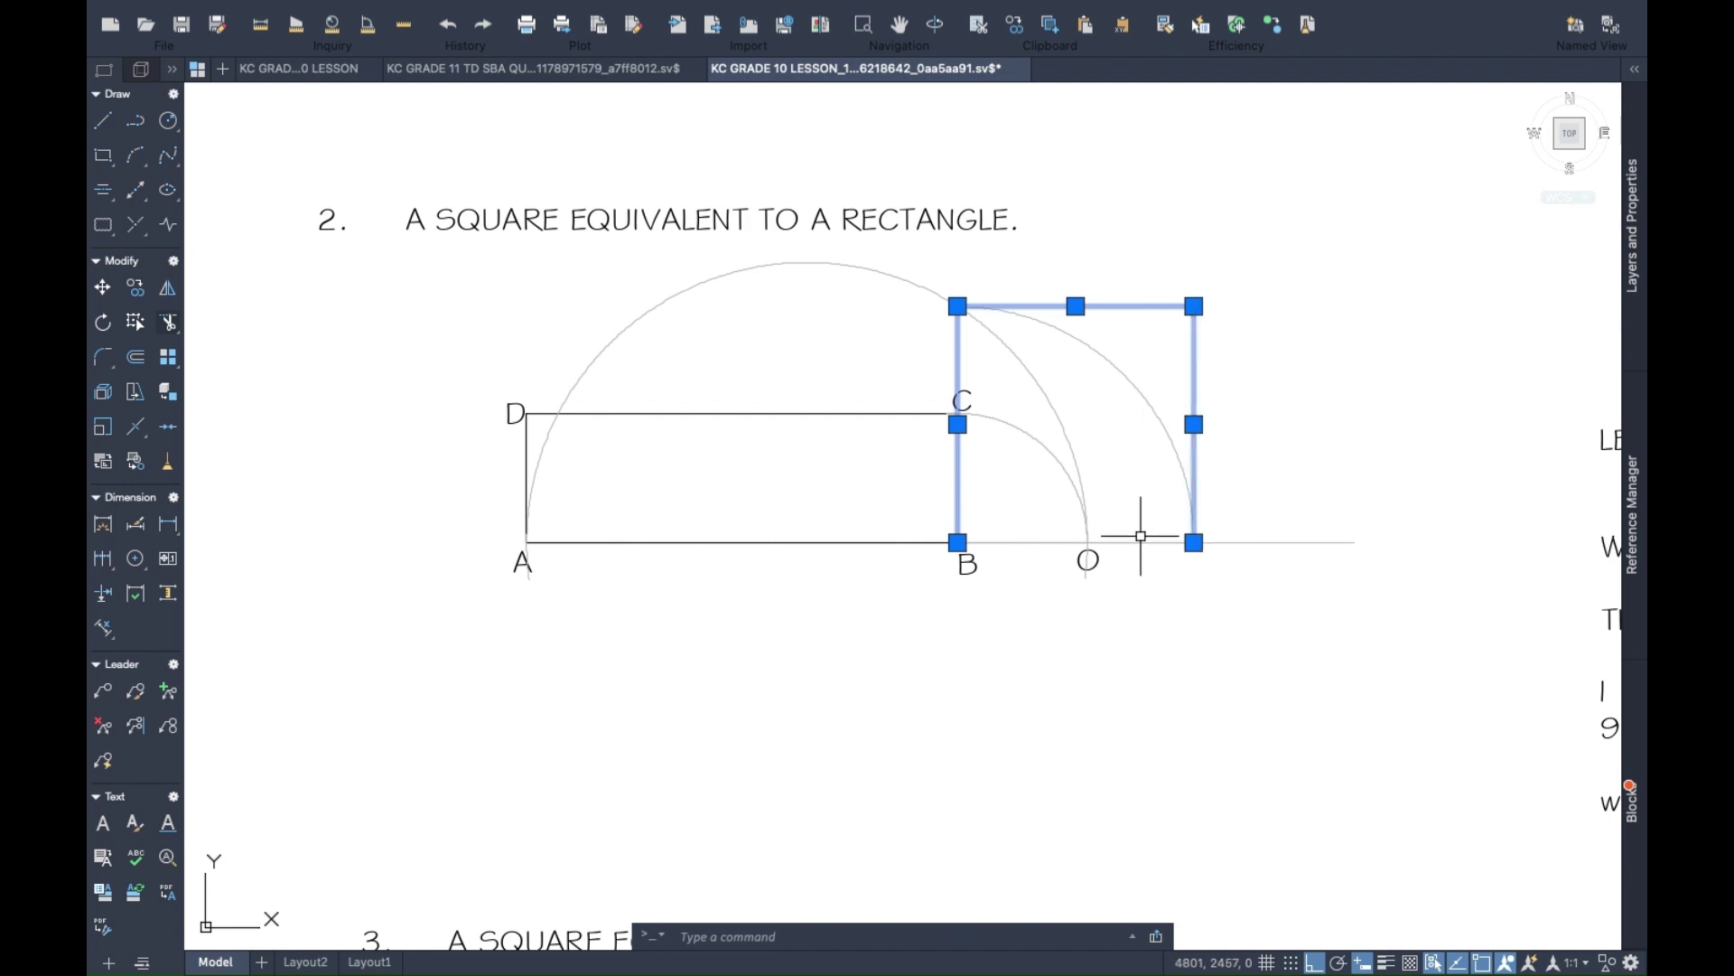
right_click(1141, 452)
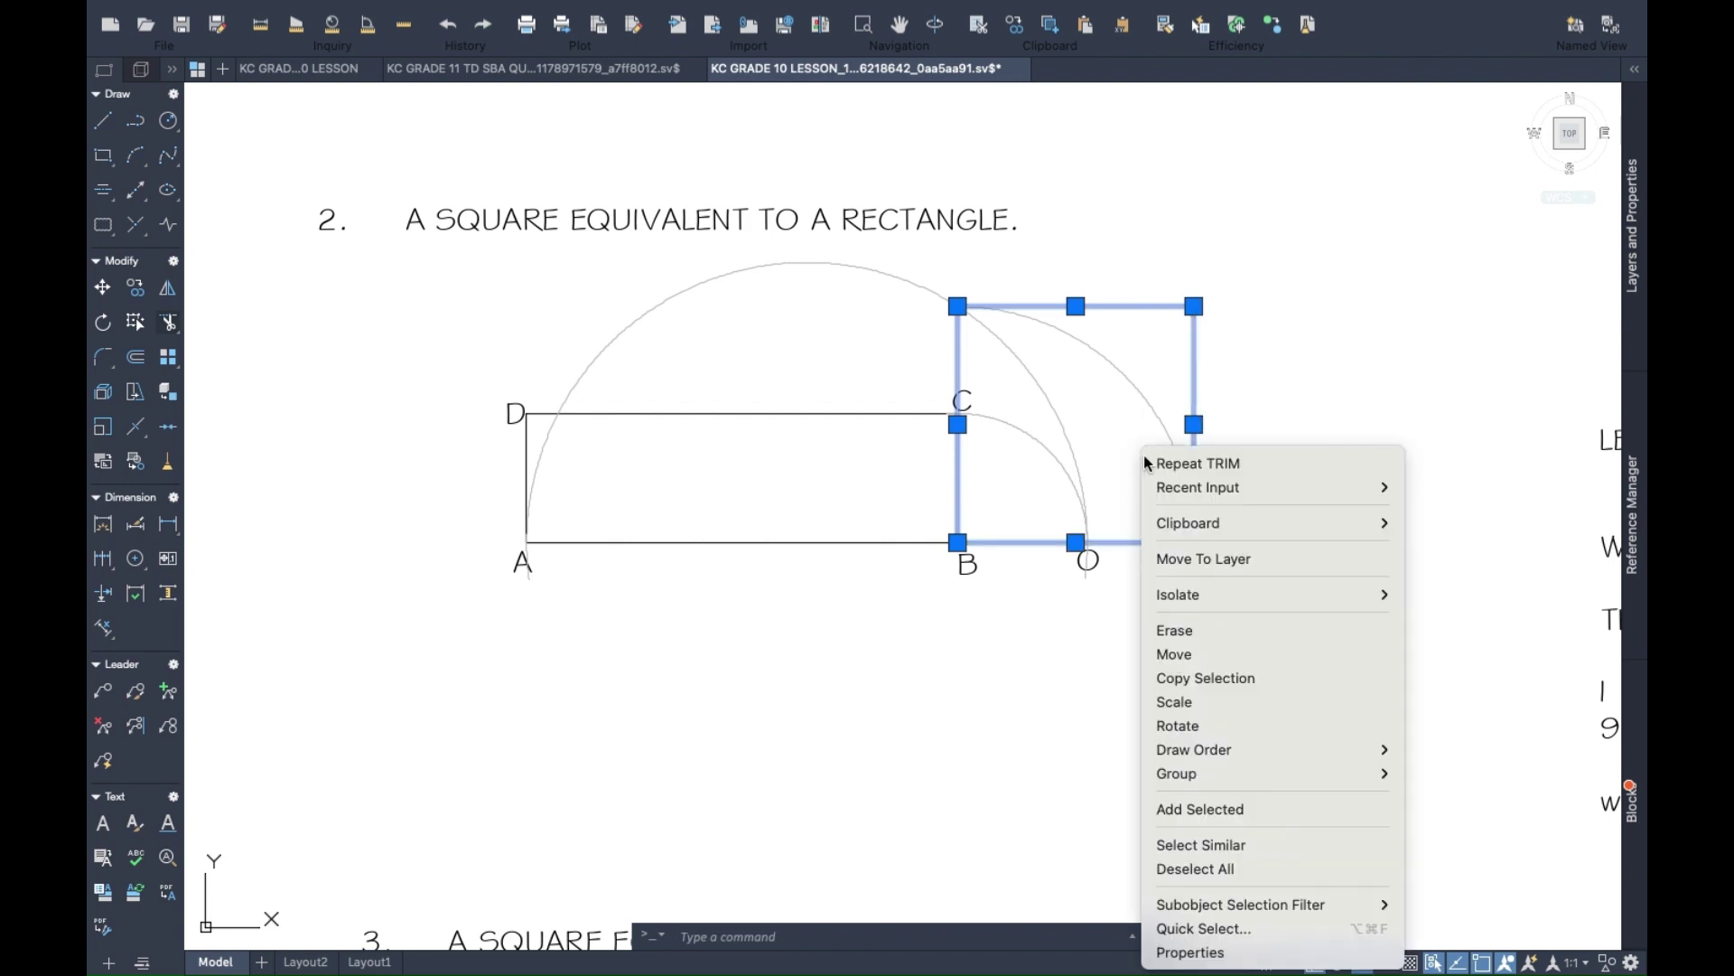
left_click(1227, 954)
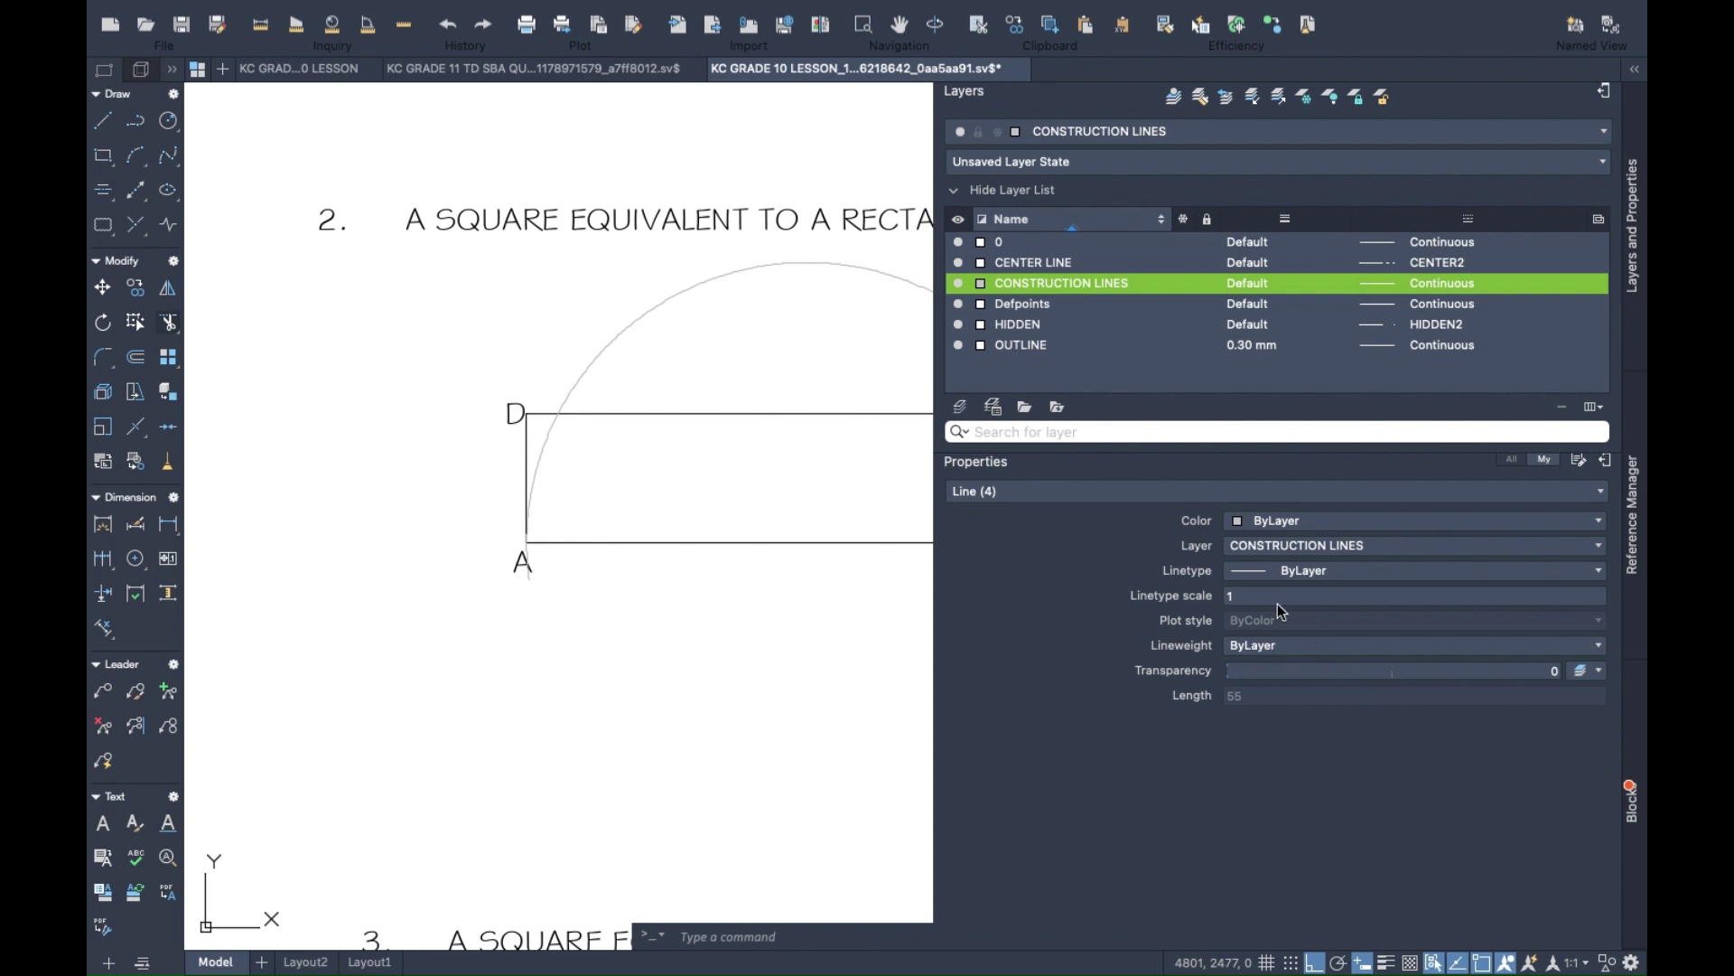
left_click(1376, 545)
left_click(1304, 684)
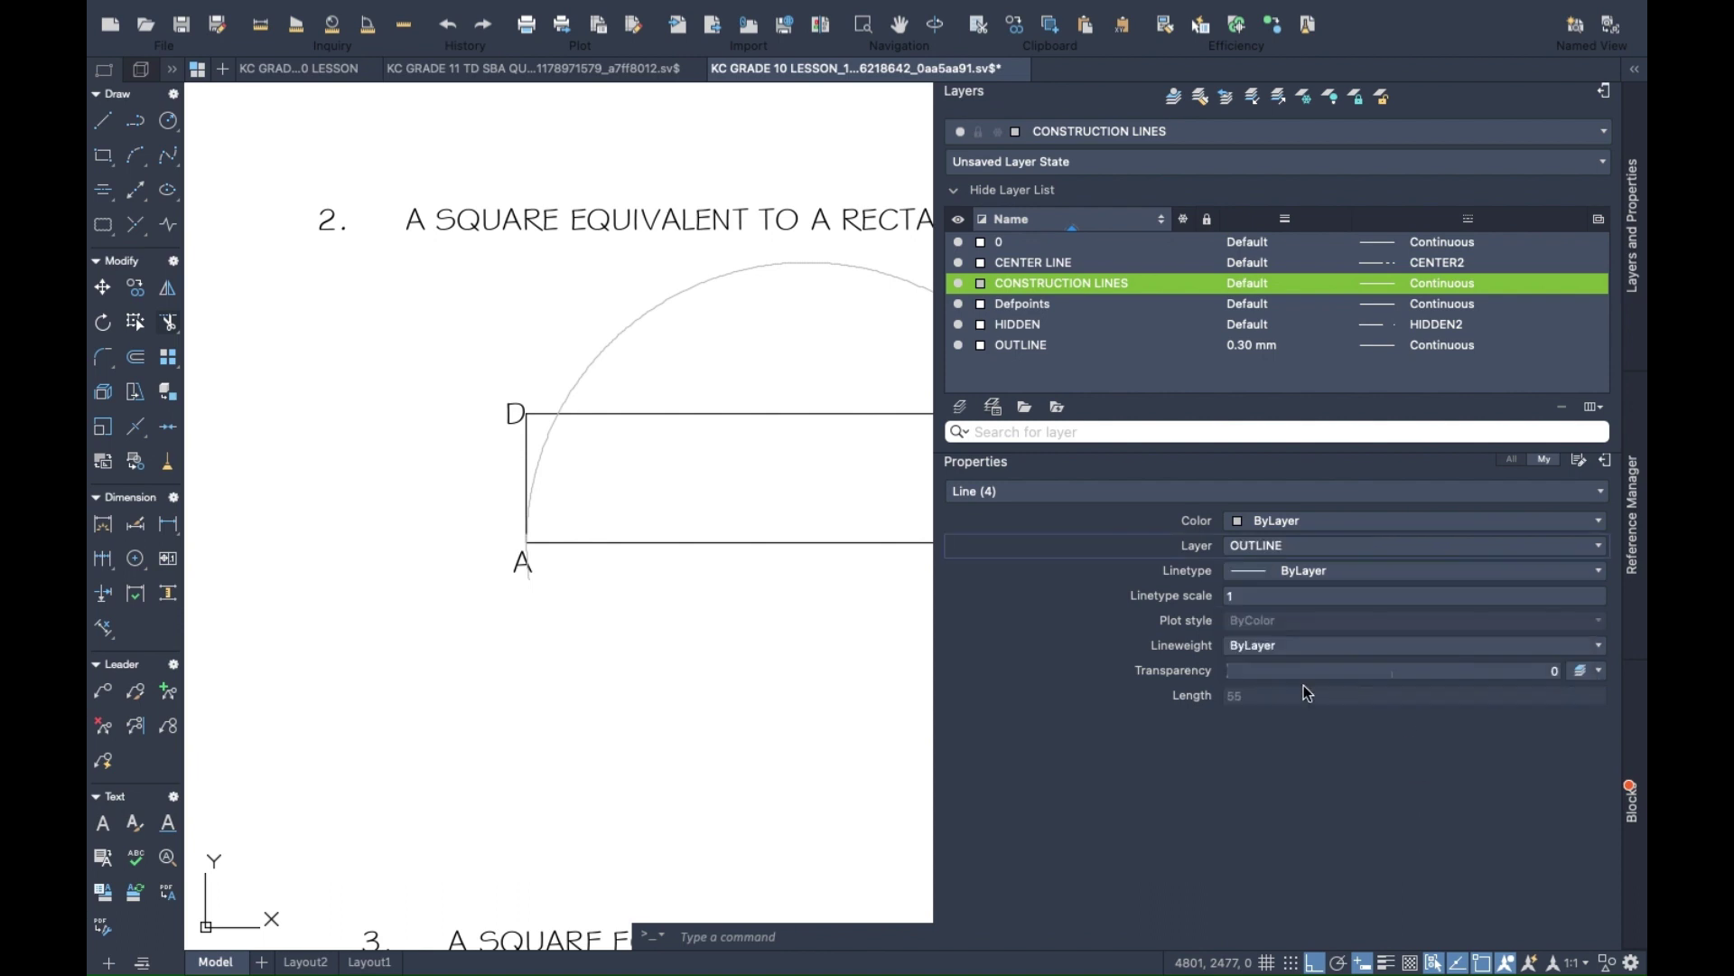
left_click(1639, 83)
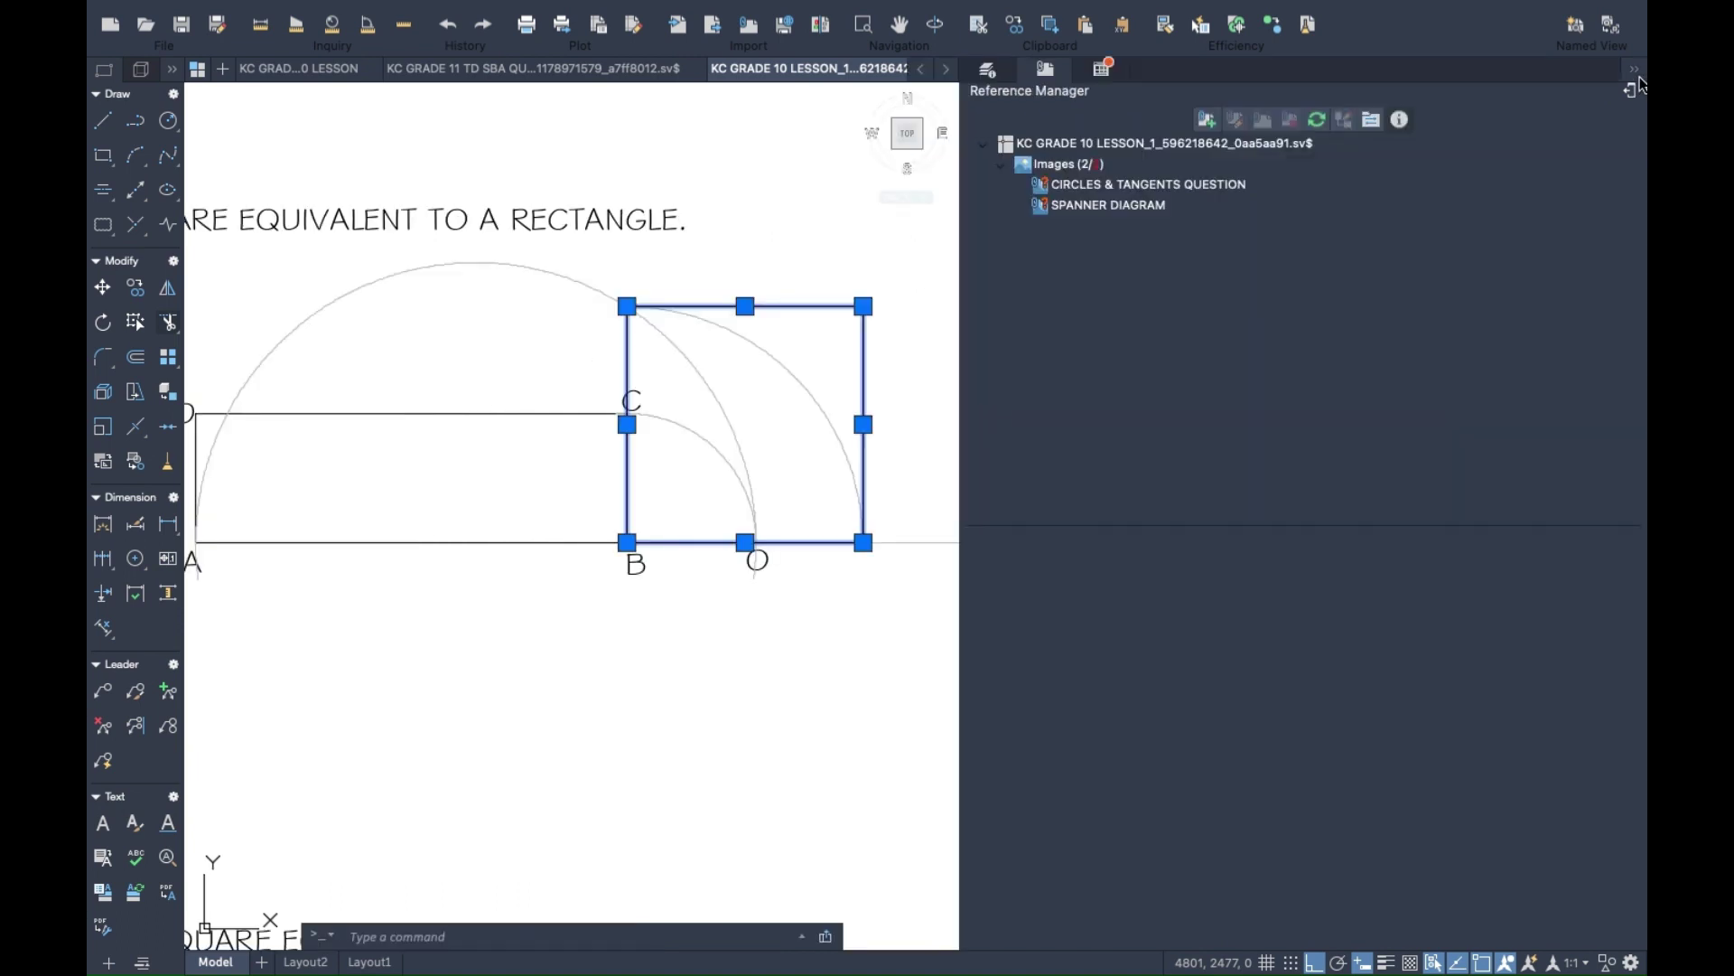
key("Escape")
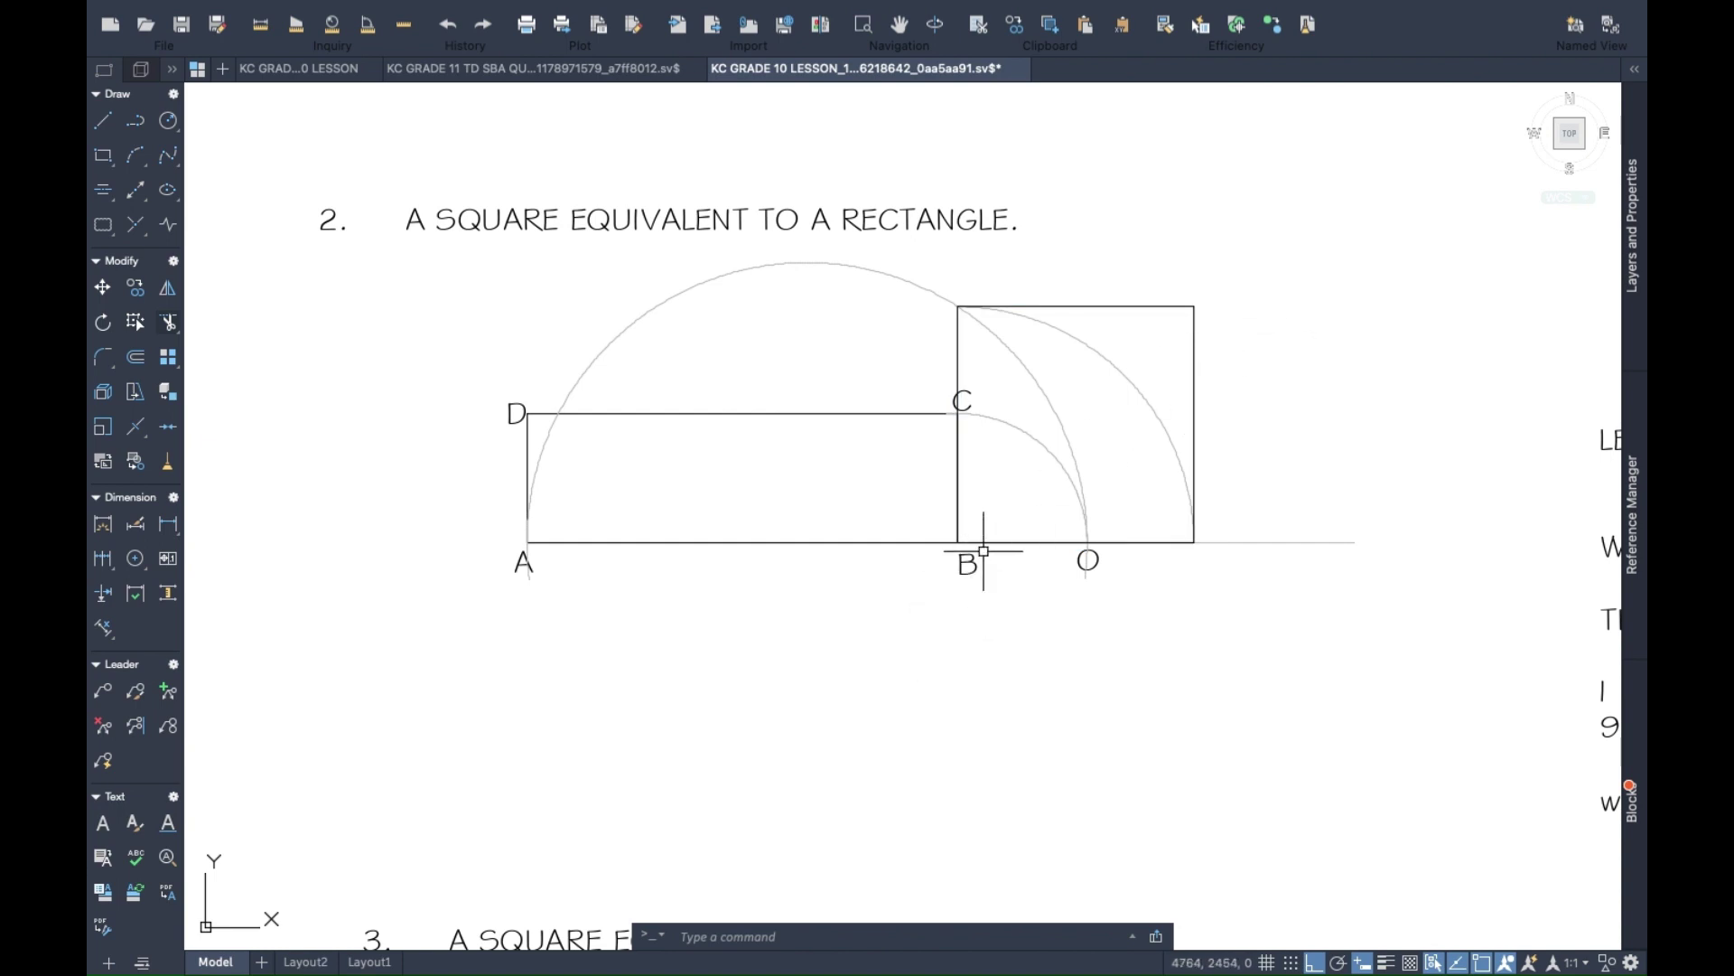
Copy label B to the square's bottom-right, top-right and top-left corners.
scroll(984, 550, "up", 3)
left_click(948, 567)
right_click(950, 571)
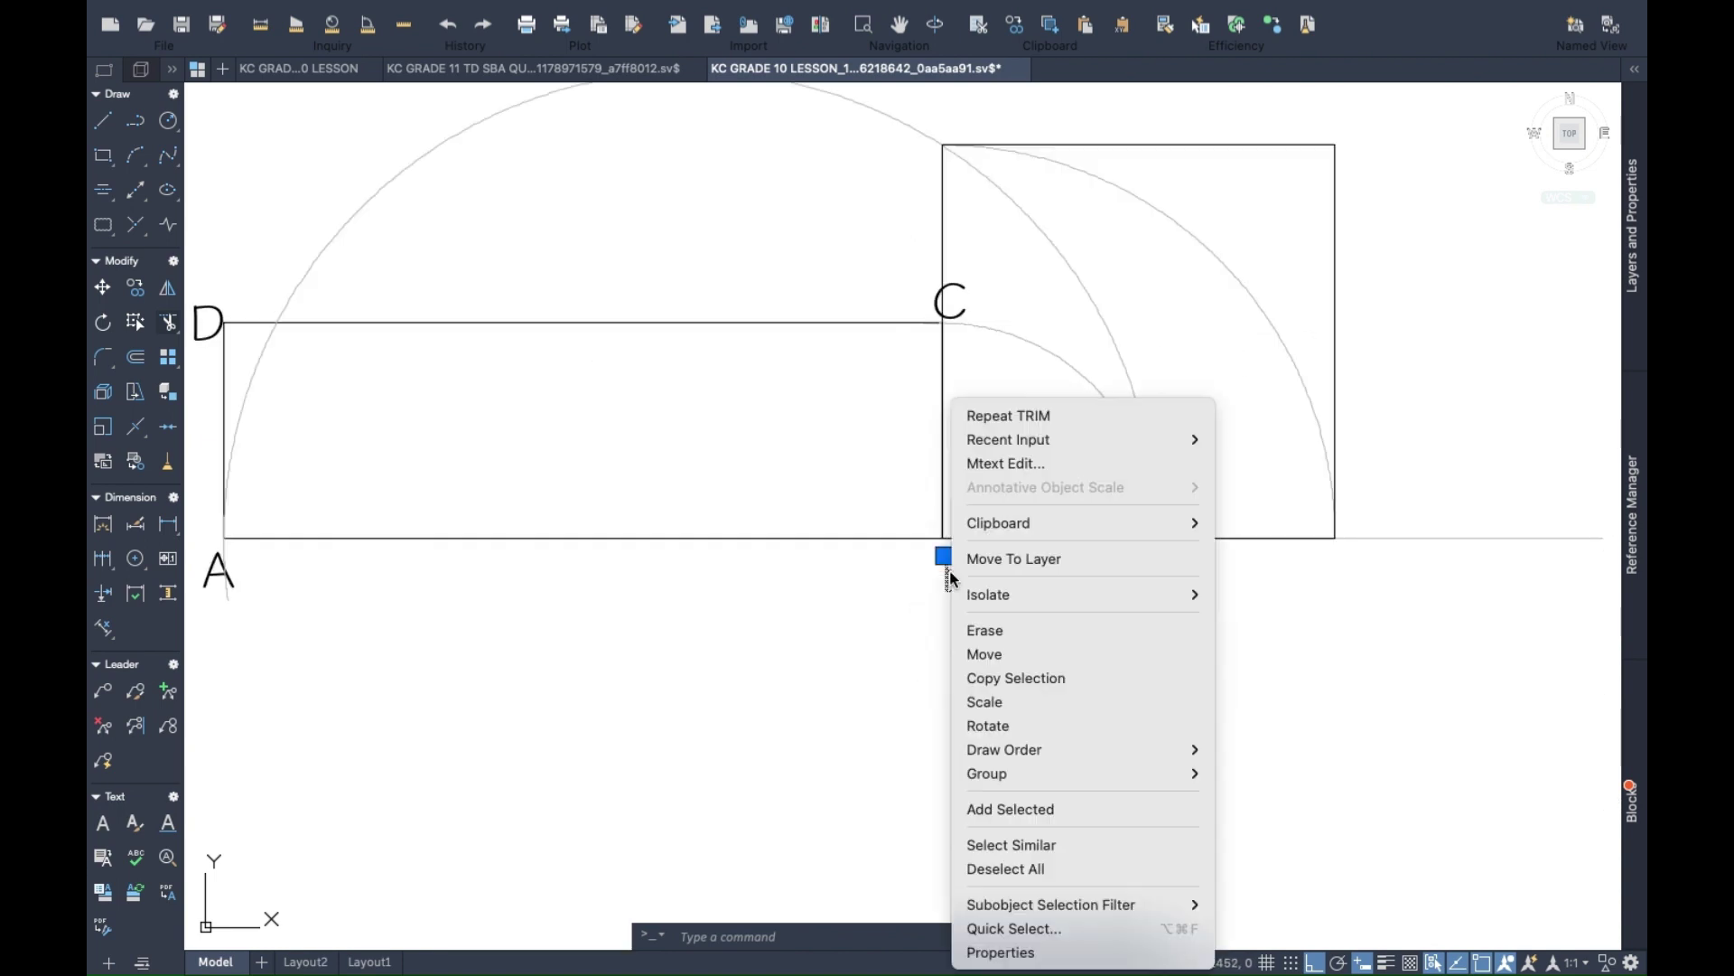
left_click(1013, 677)
left_click(957, 584)
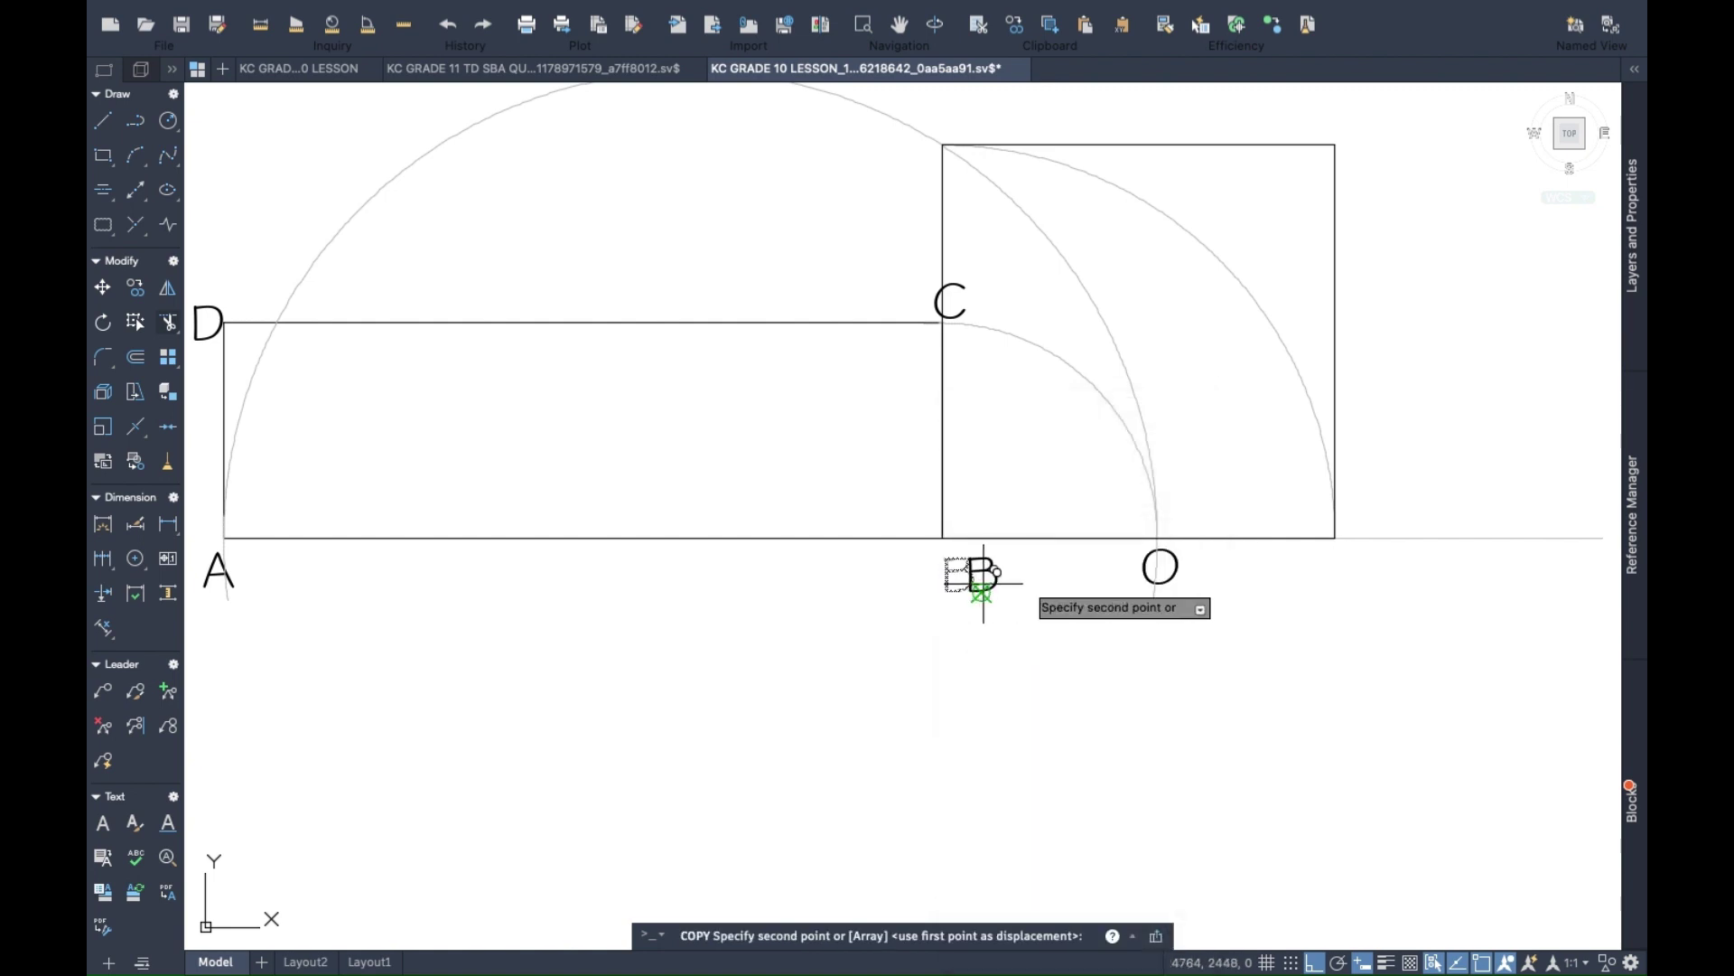
left_click(1343, 582)
mouse_move(1308, 930)
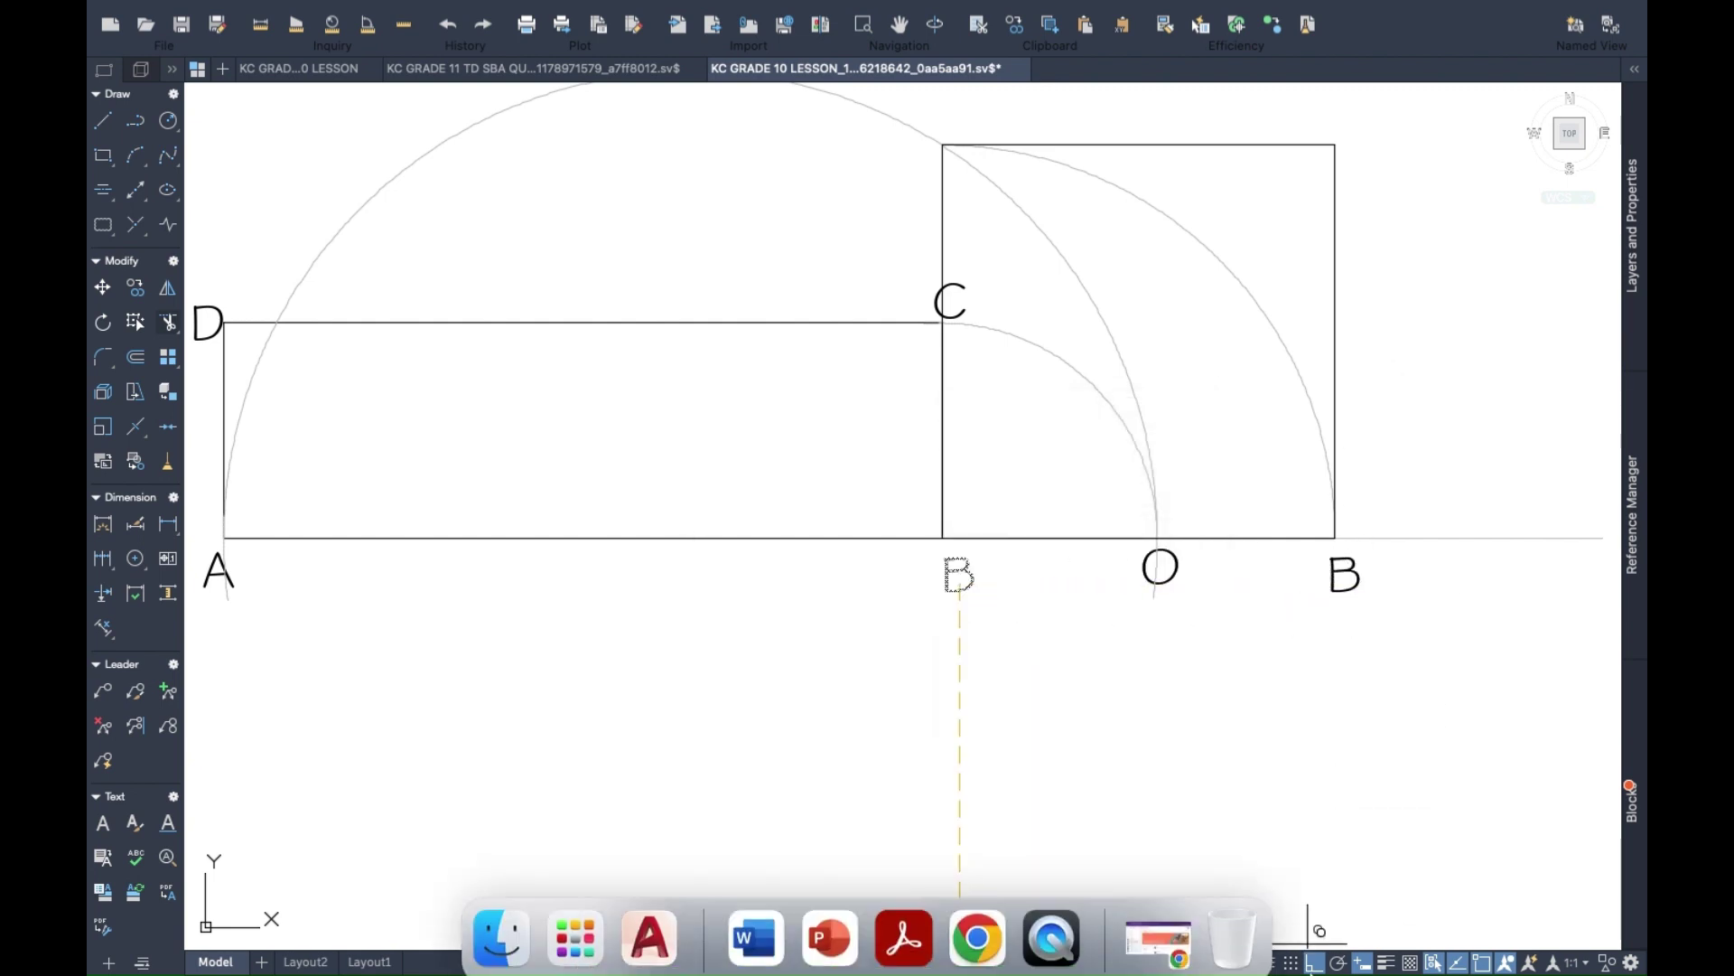
scroll(1340, 271, "up", 3)
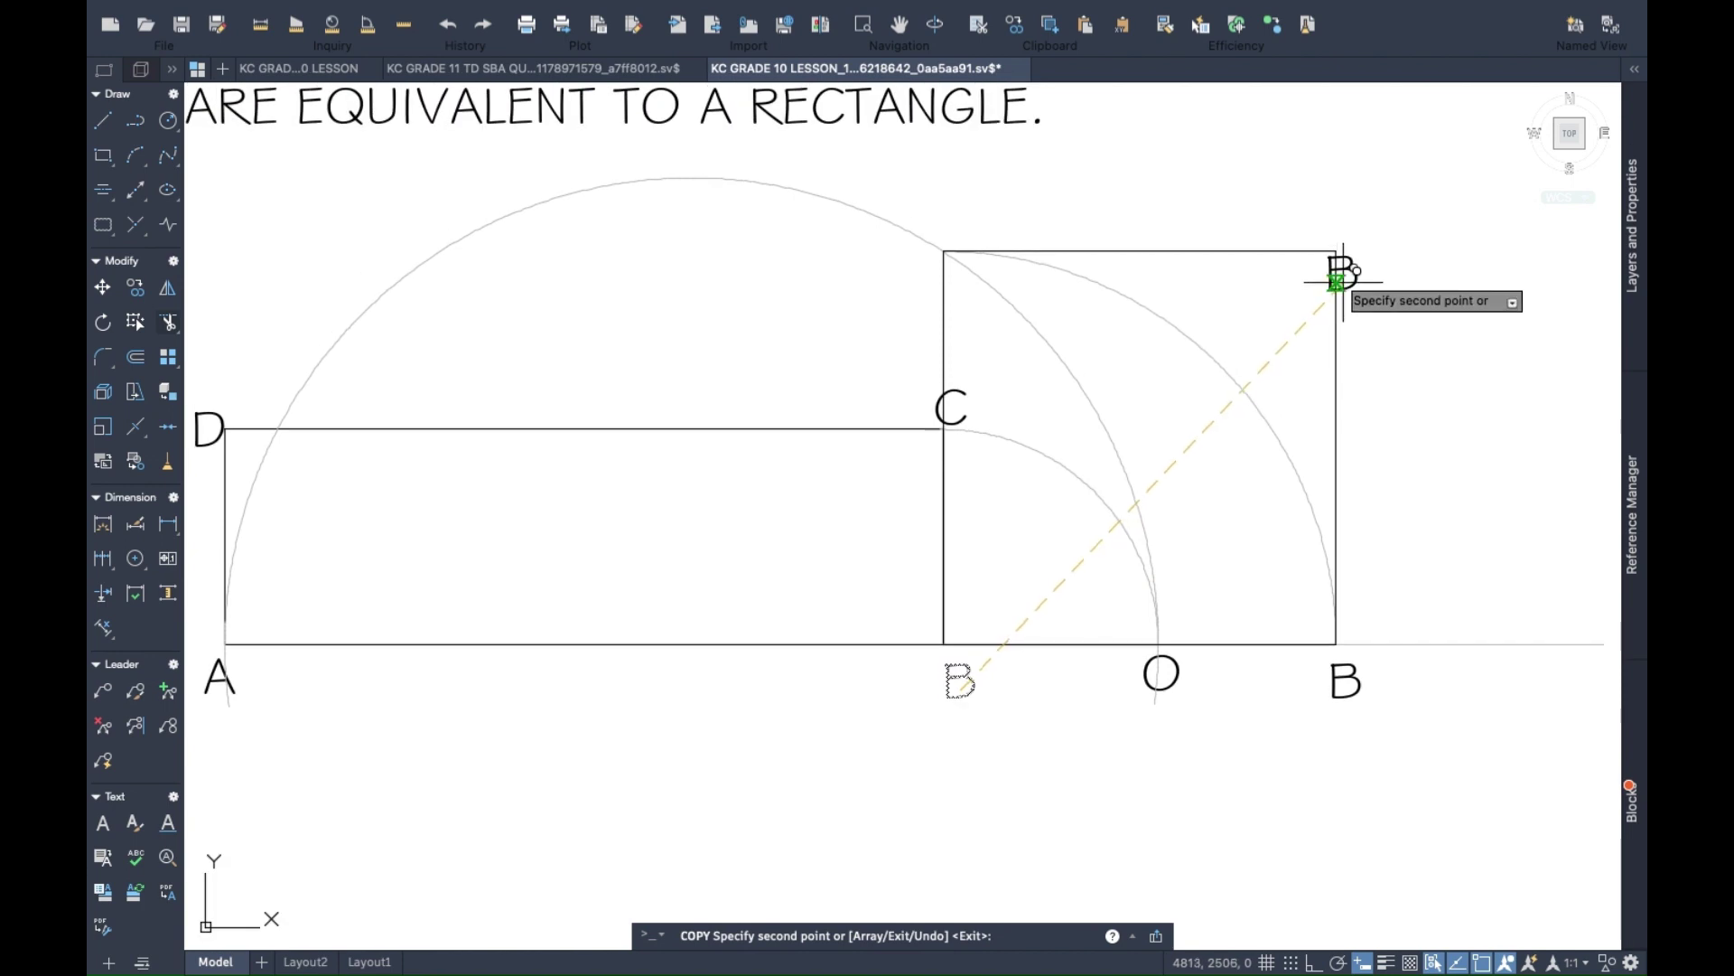
left_click(1347, 230)
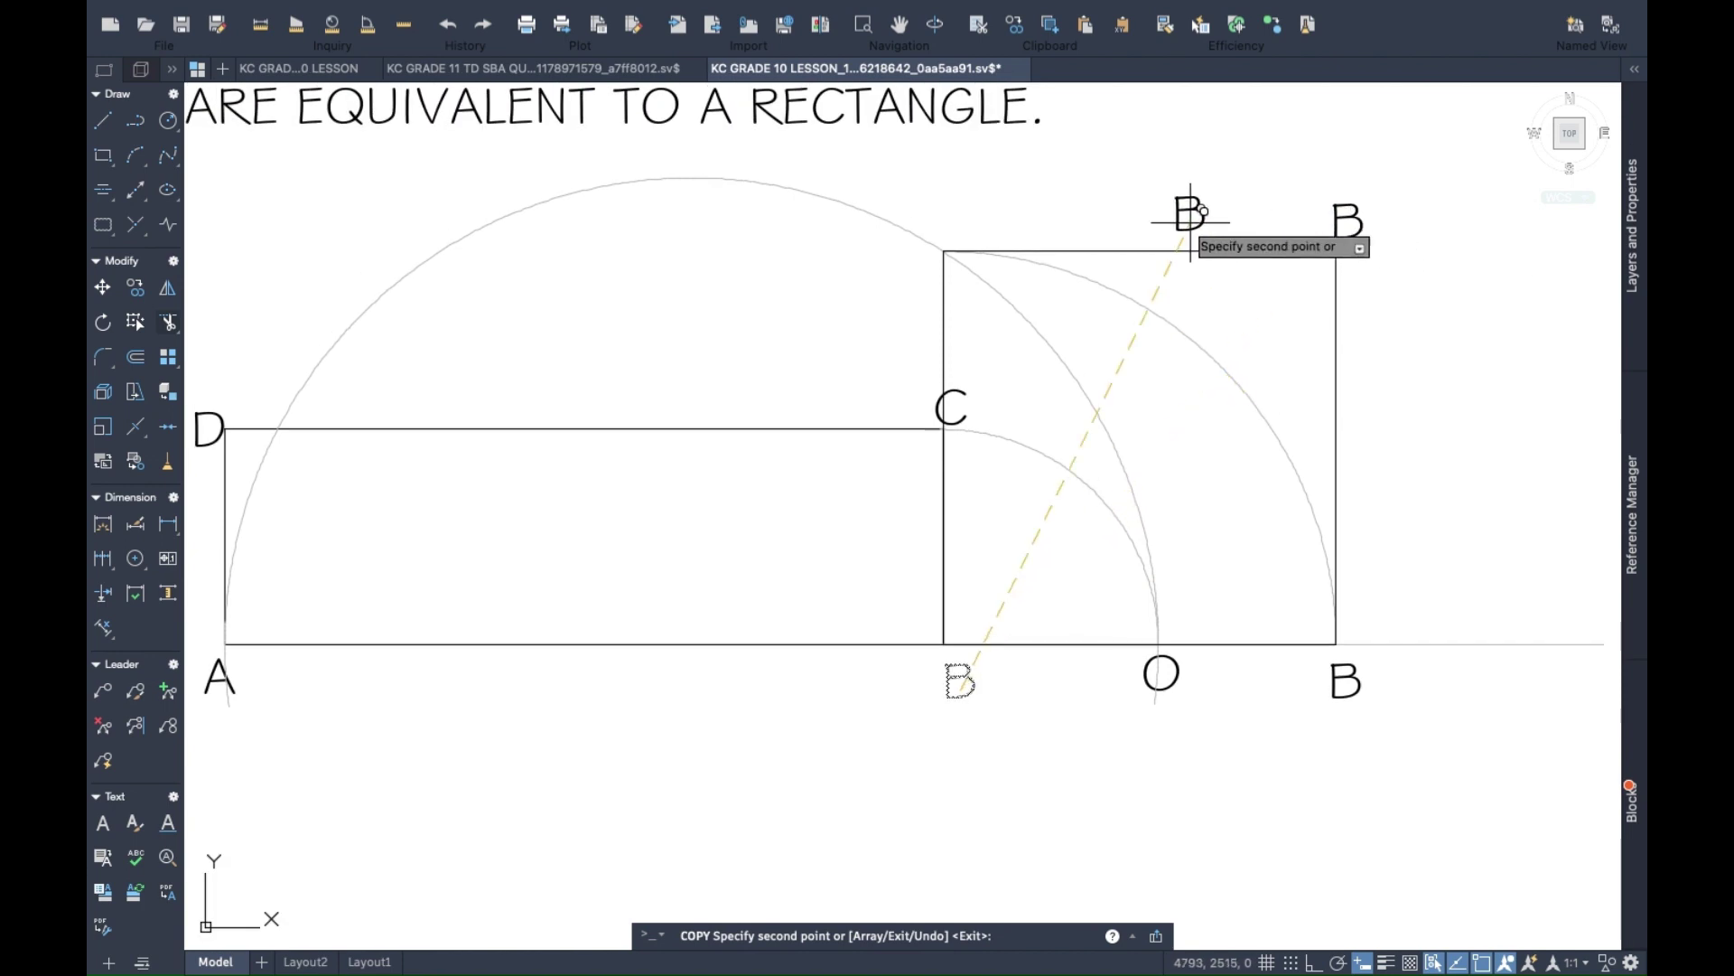
left_click(939, 221)
key("Escape")
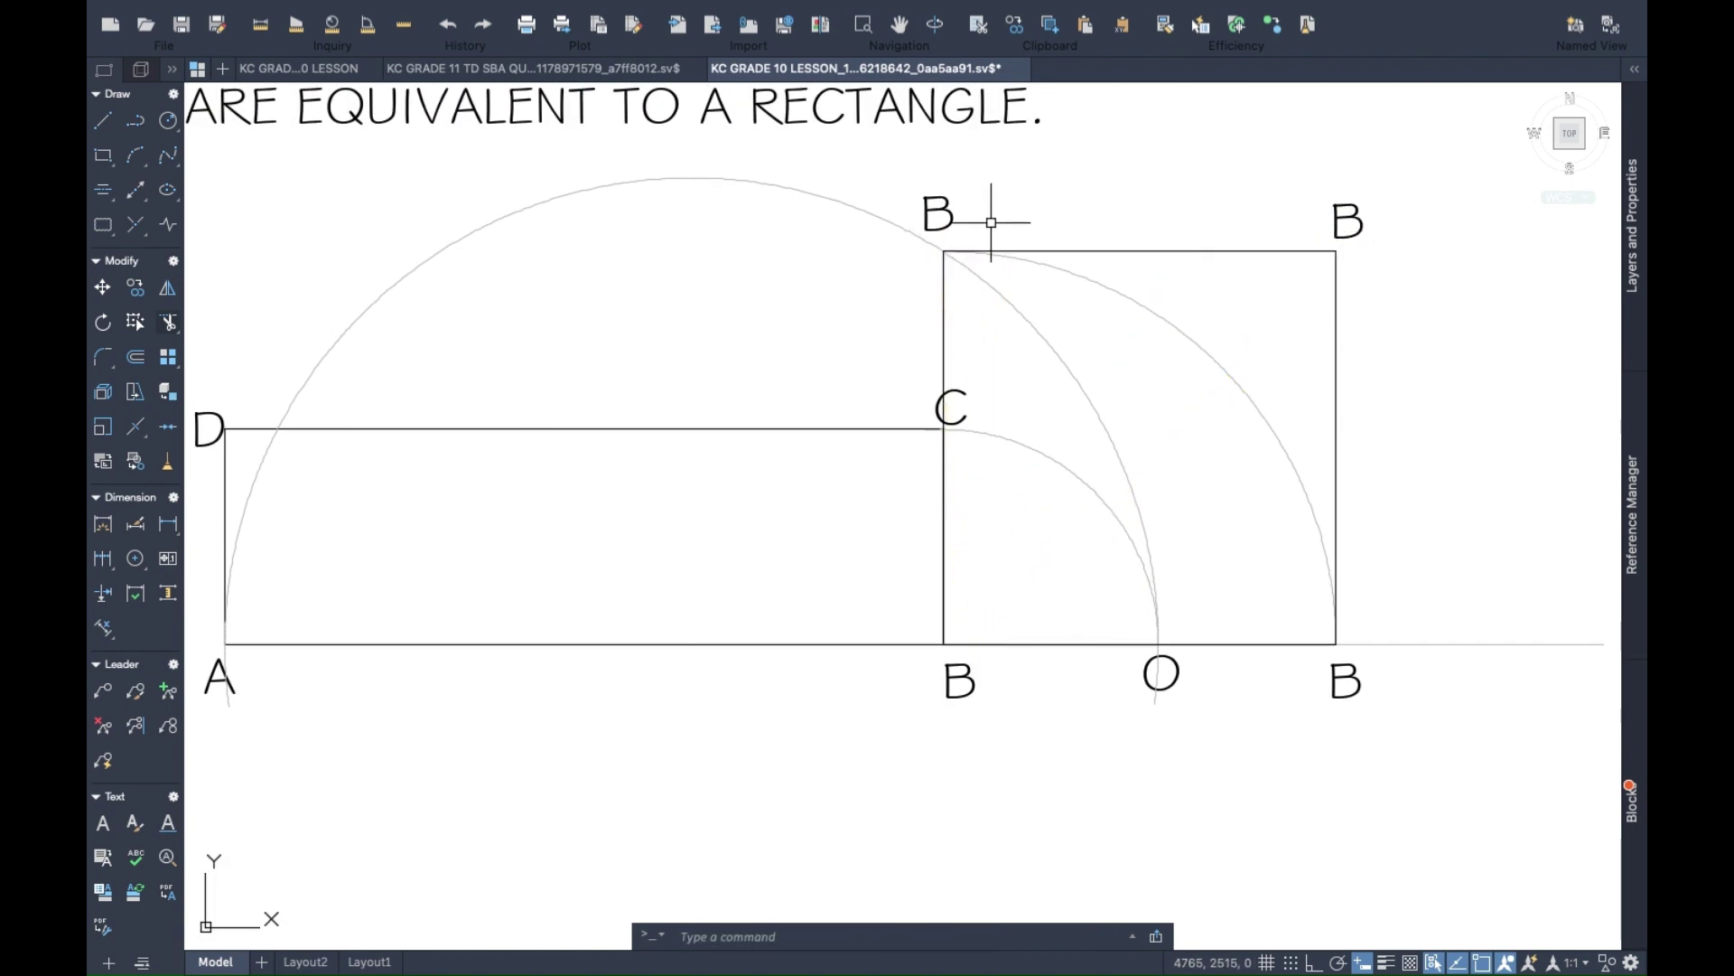
Retype the copied corner labels as S, T and R.
double_click(944, 221)
key("BackSpace")
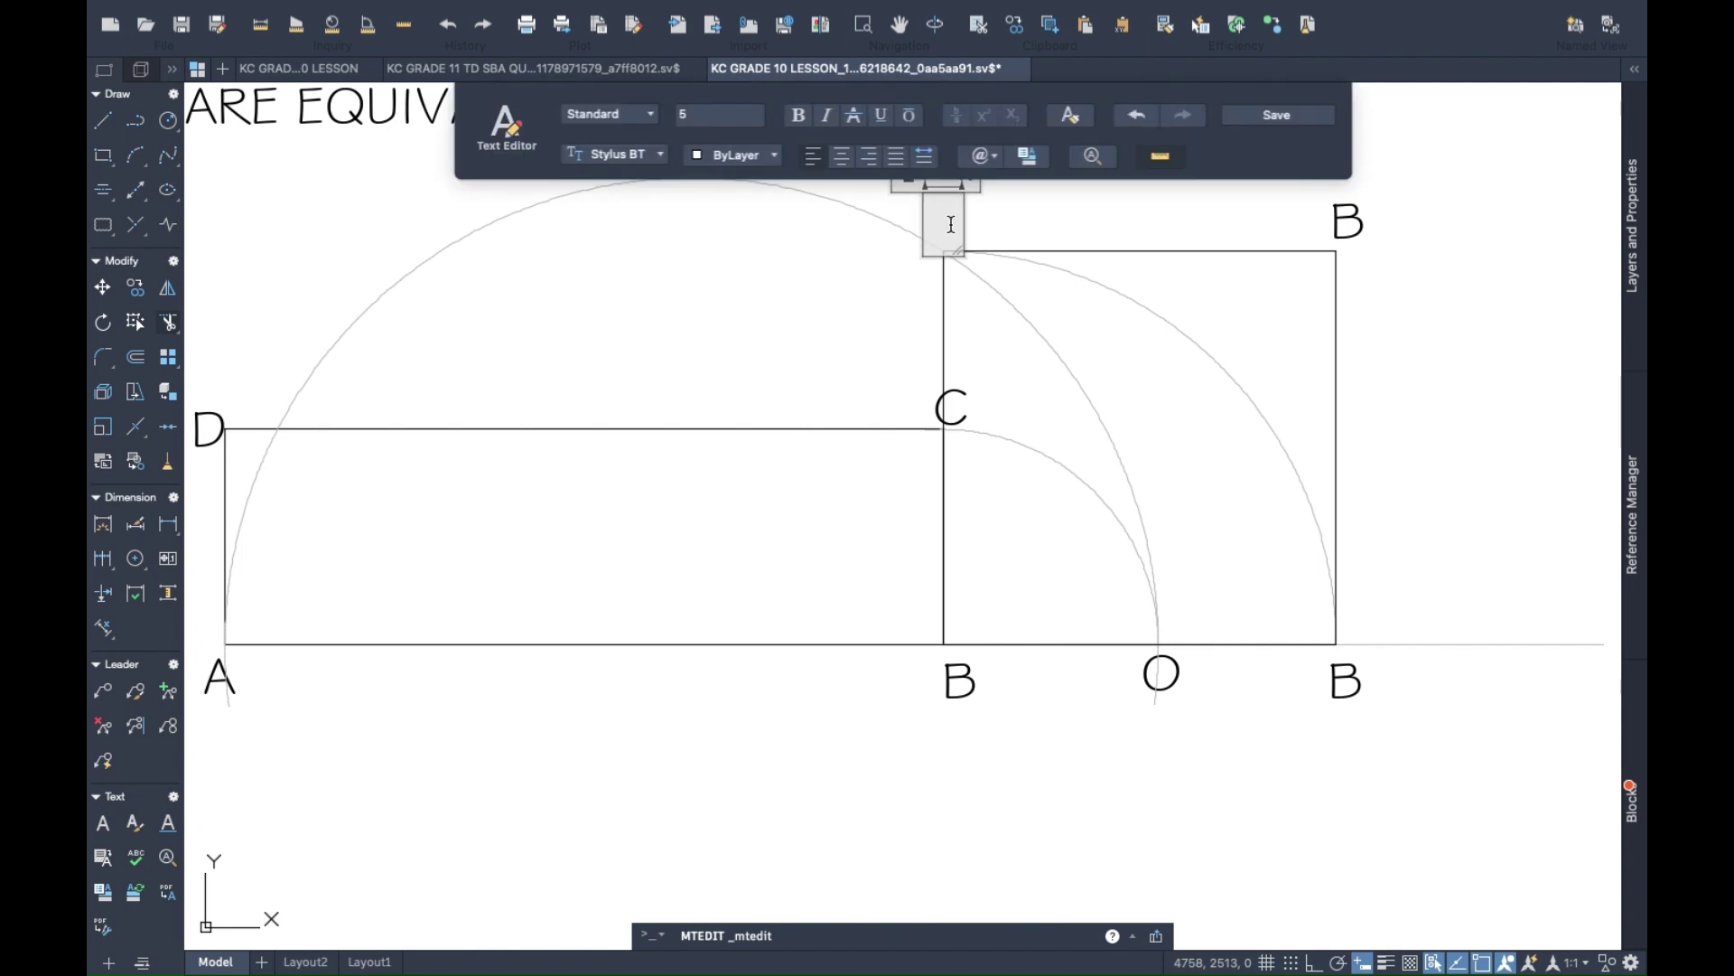
left_click(1195, 224)
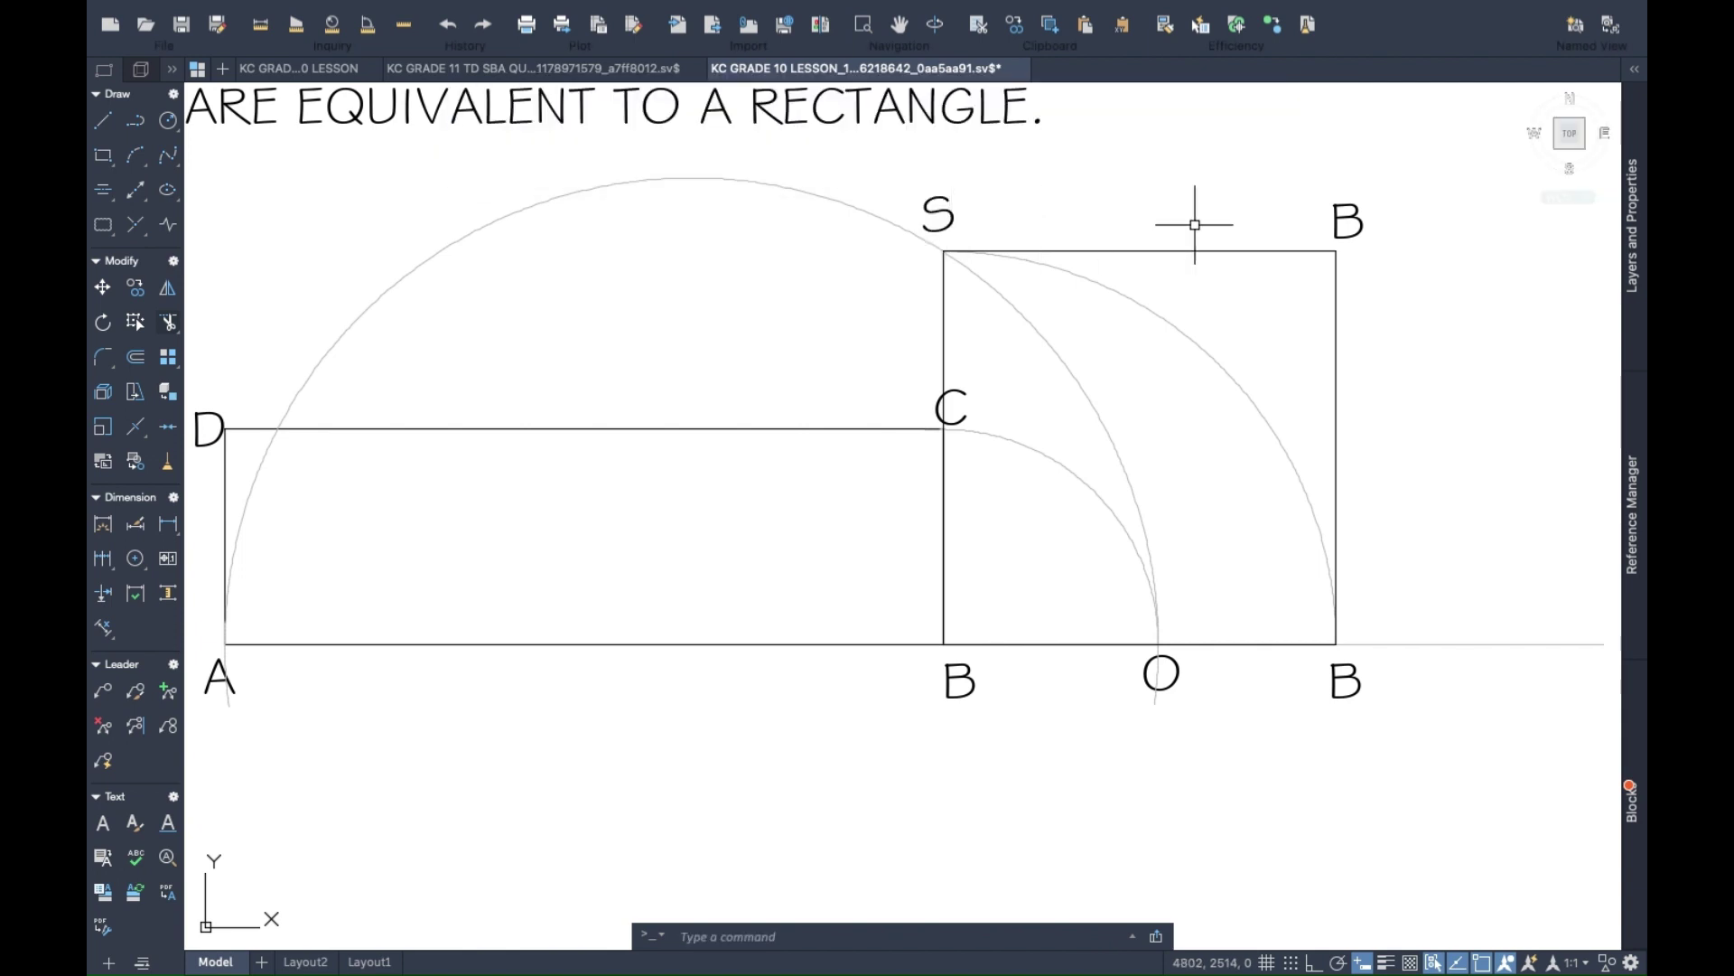
double_click(1352, 223)
key("BackSpace")
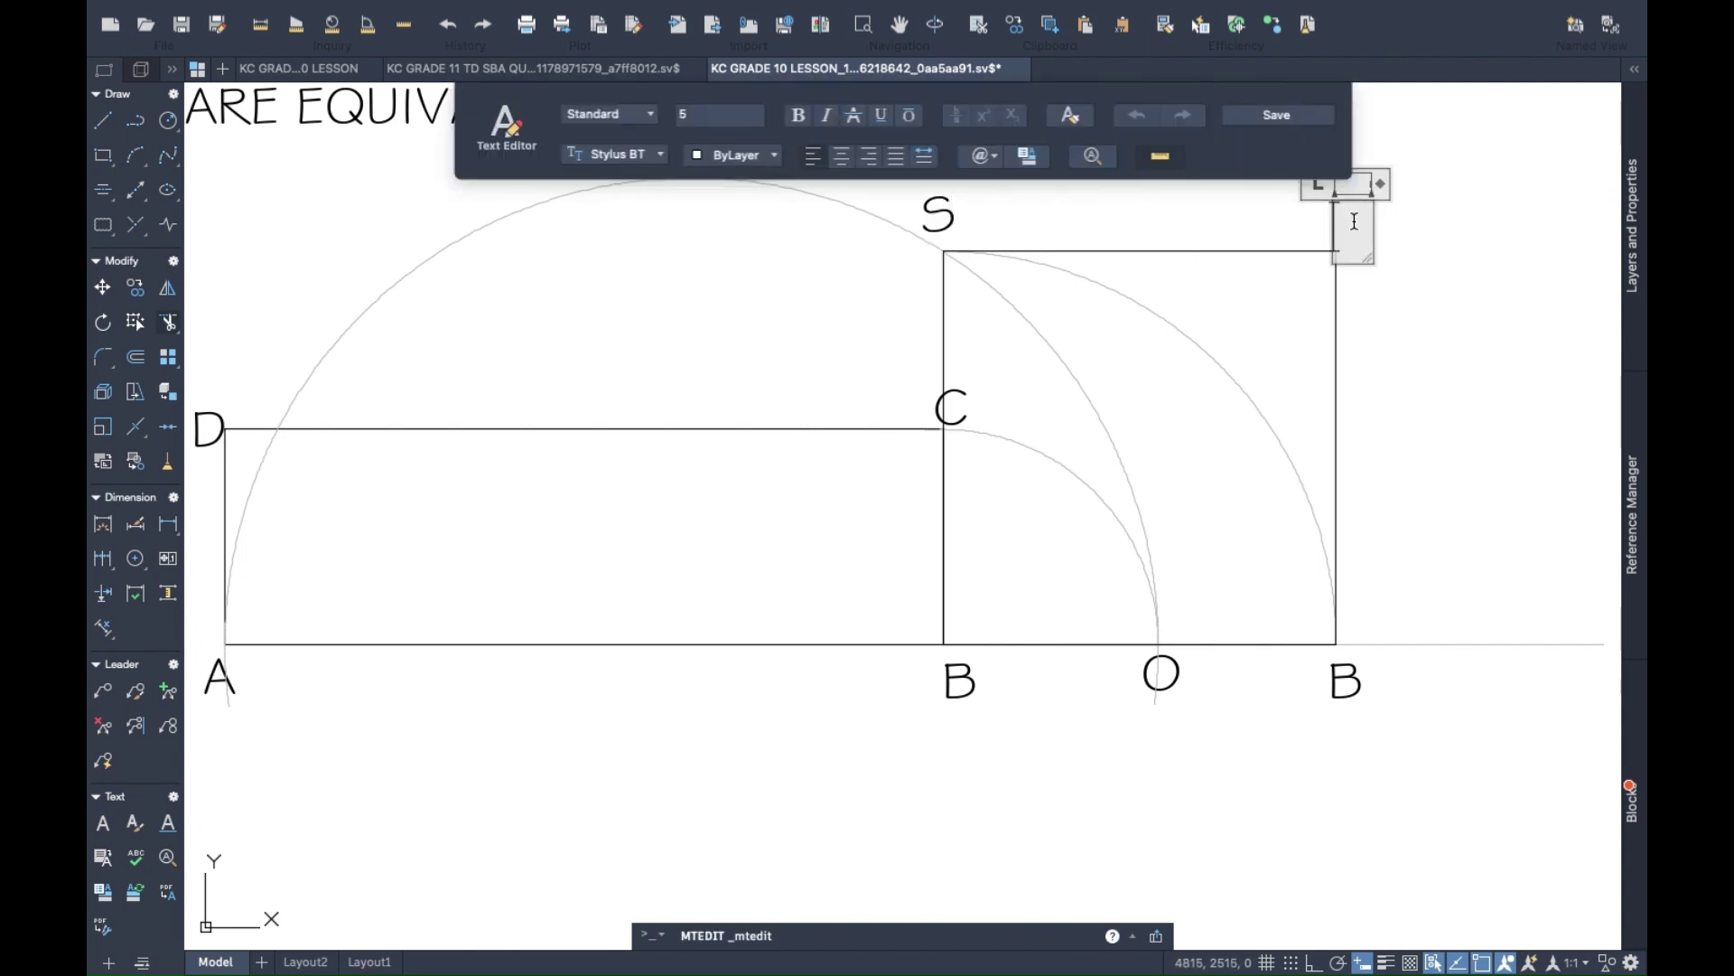
type("T")
left_click(1431, 393)
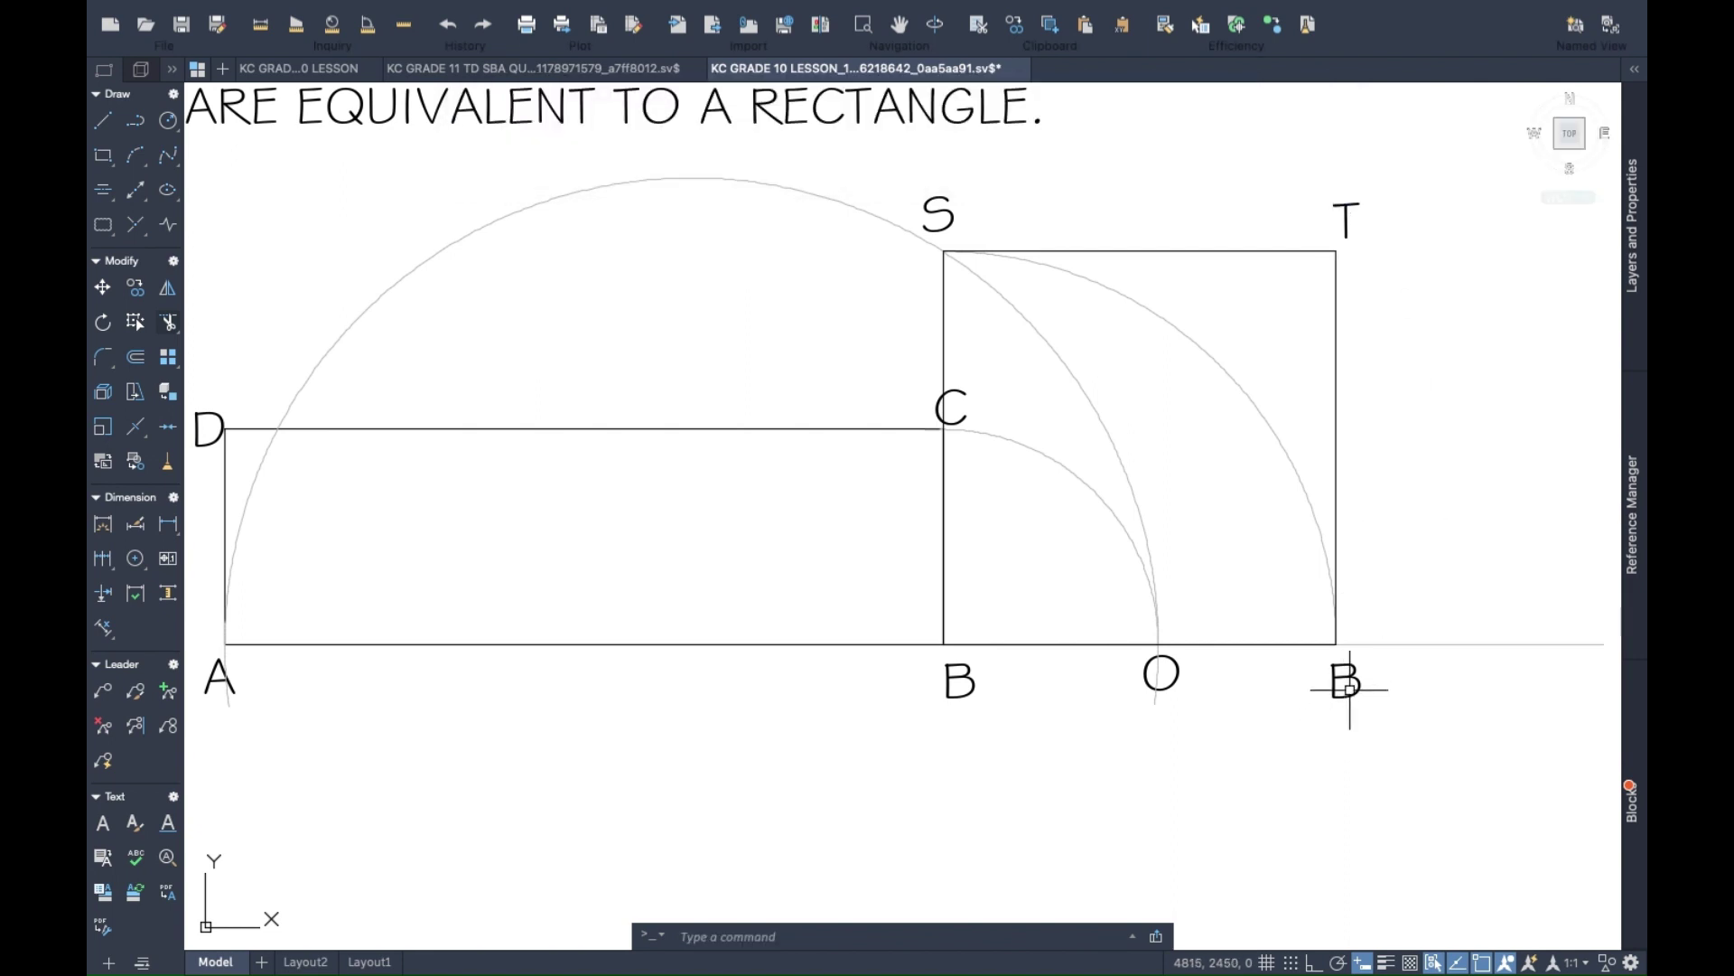
double_click(1345, 688)
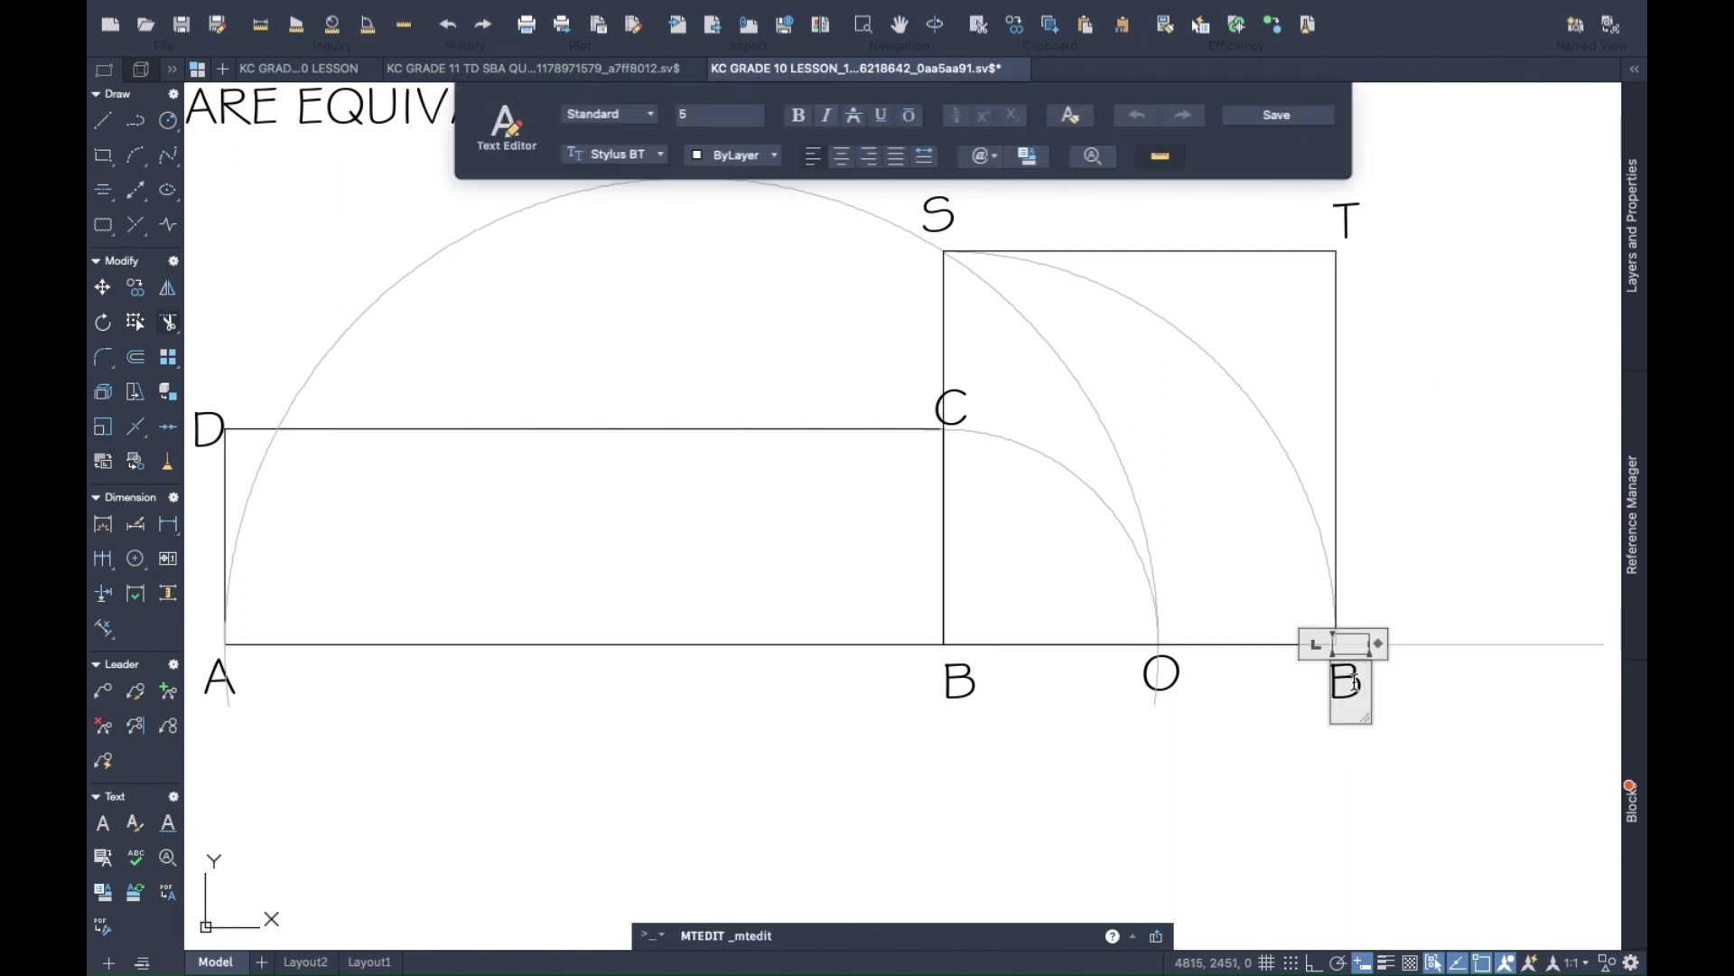
key("BackSpace")
type("R")
left_click(1446, 434)
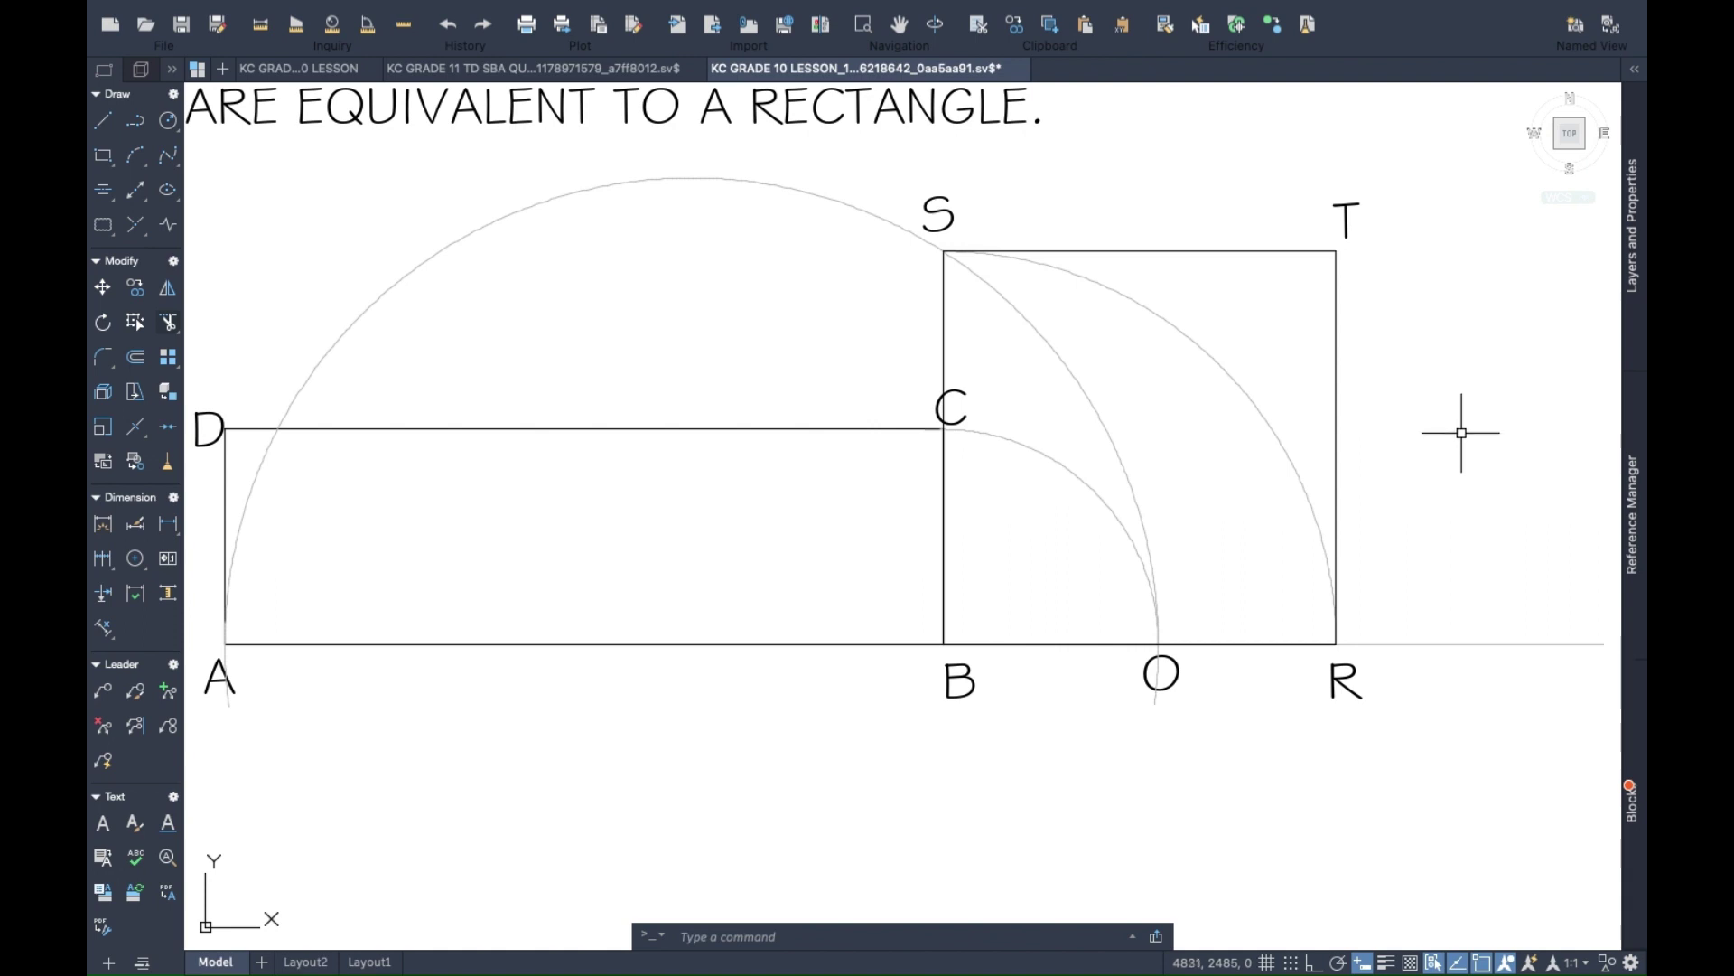
scroll(1446, 434, "down", 3)
Pan across the sheet to centre the 'HOW TO FIND THE SQUARE ROOT GEOMETRICALLY' notes for √9.
left_click_drag(1456, 445, 1156, 435)
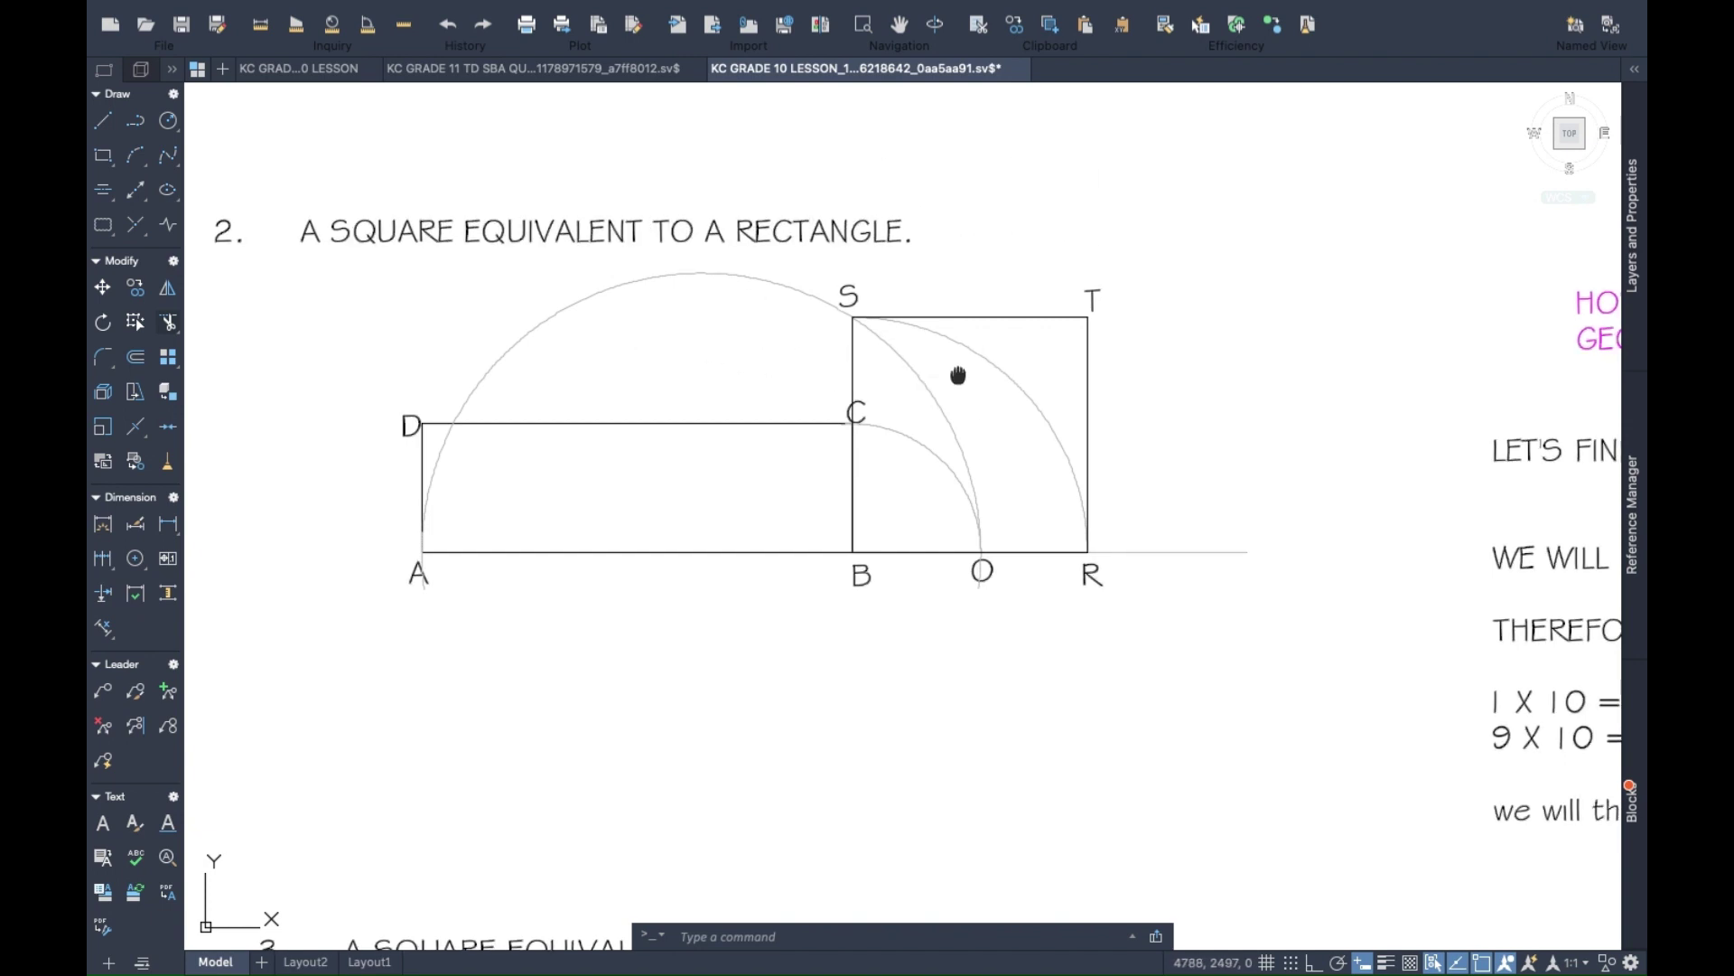
left_click_drag(956, 376, 114, 367)
left_click_drag(1445, 535, 1107, 407)
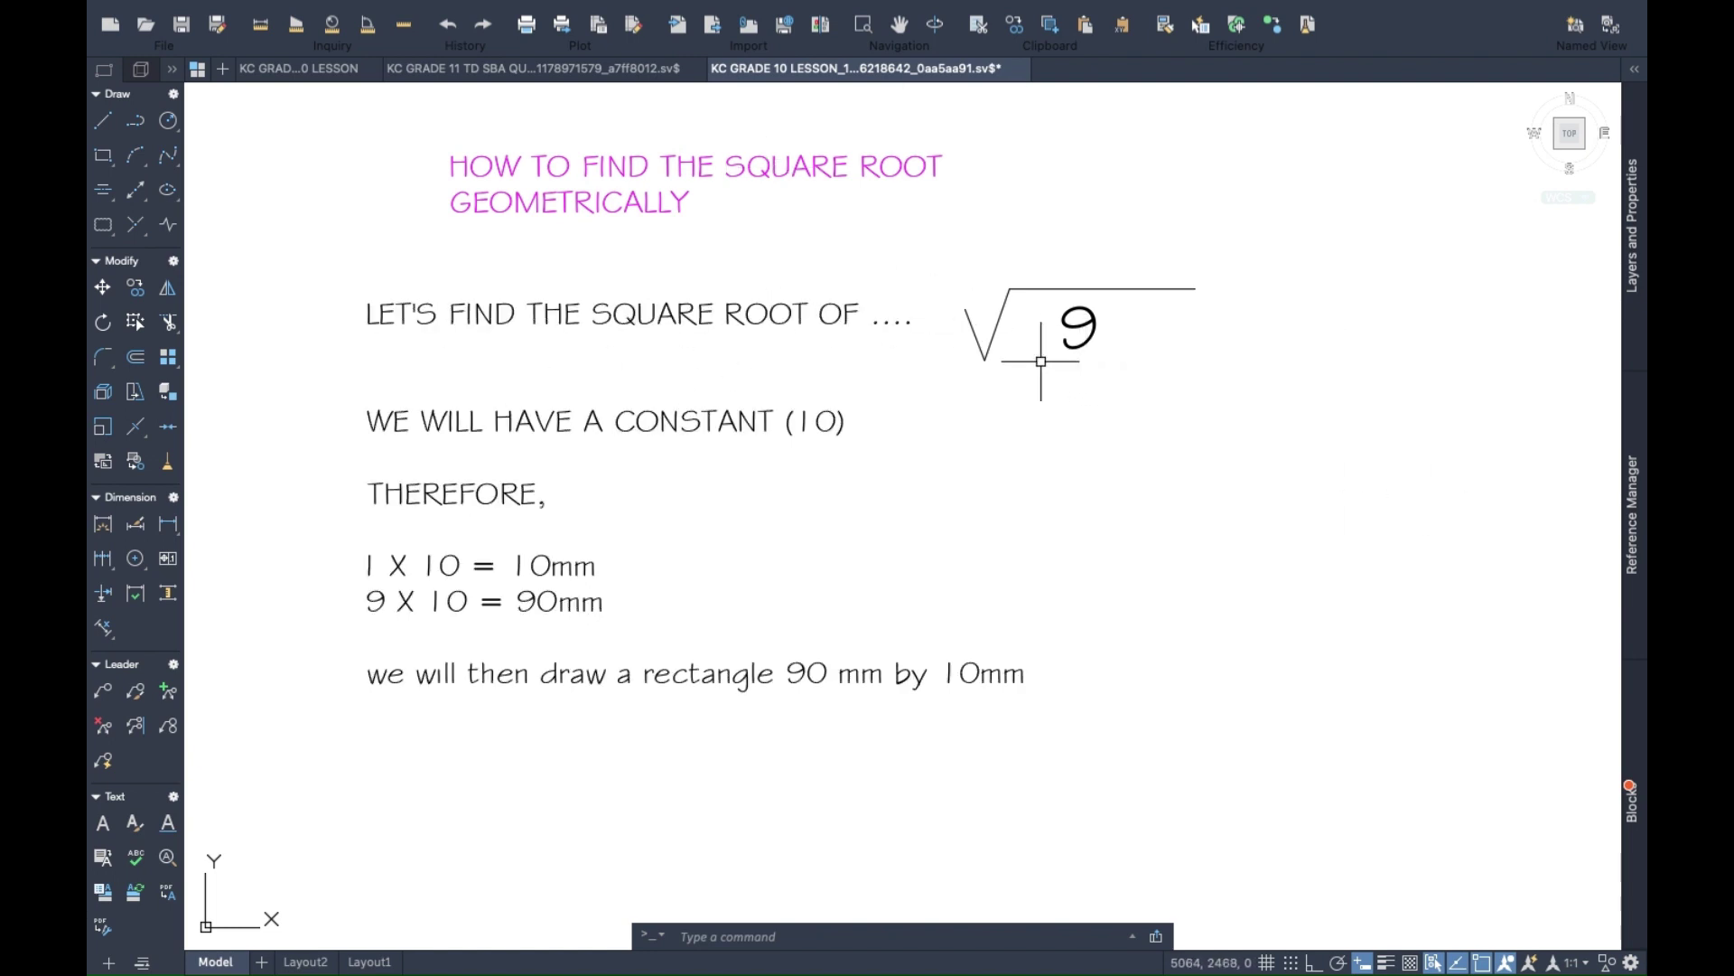
scroll(1014, 457, "down", 2)
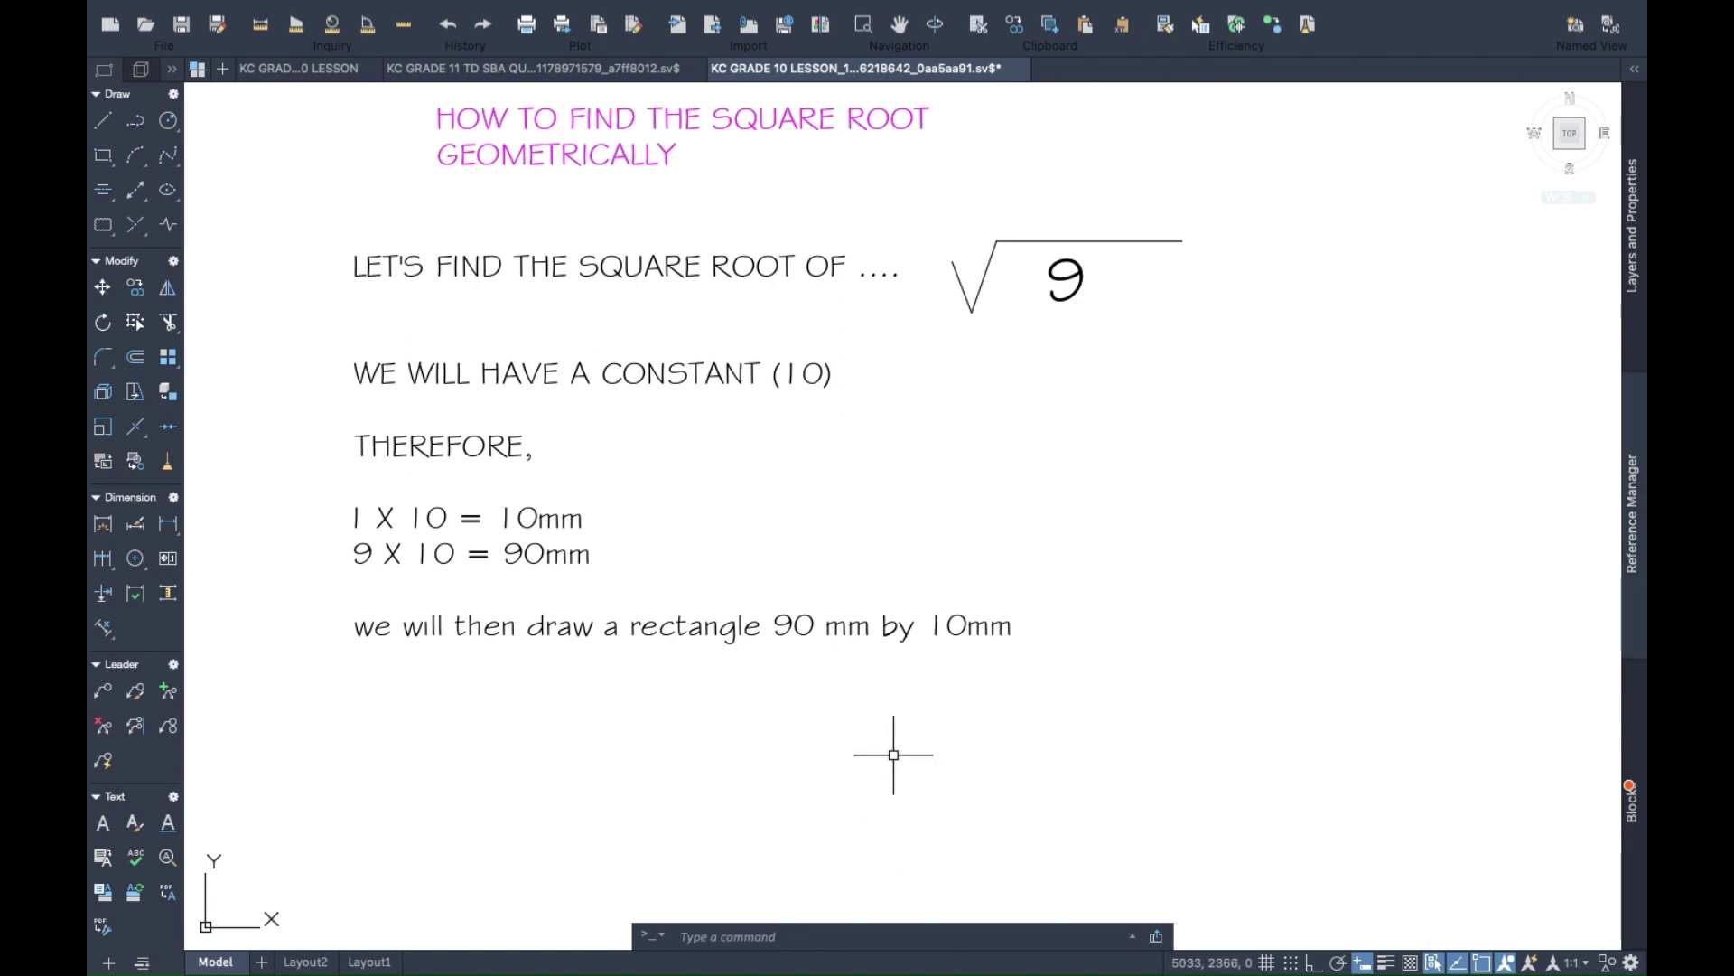
Start a line in empty space below the notes, with Ortho turned on.
scroll(916, 622, "down", 4)
scroll(916, 622, "up", 5)
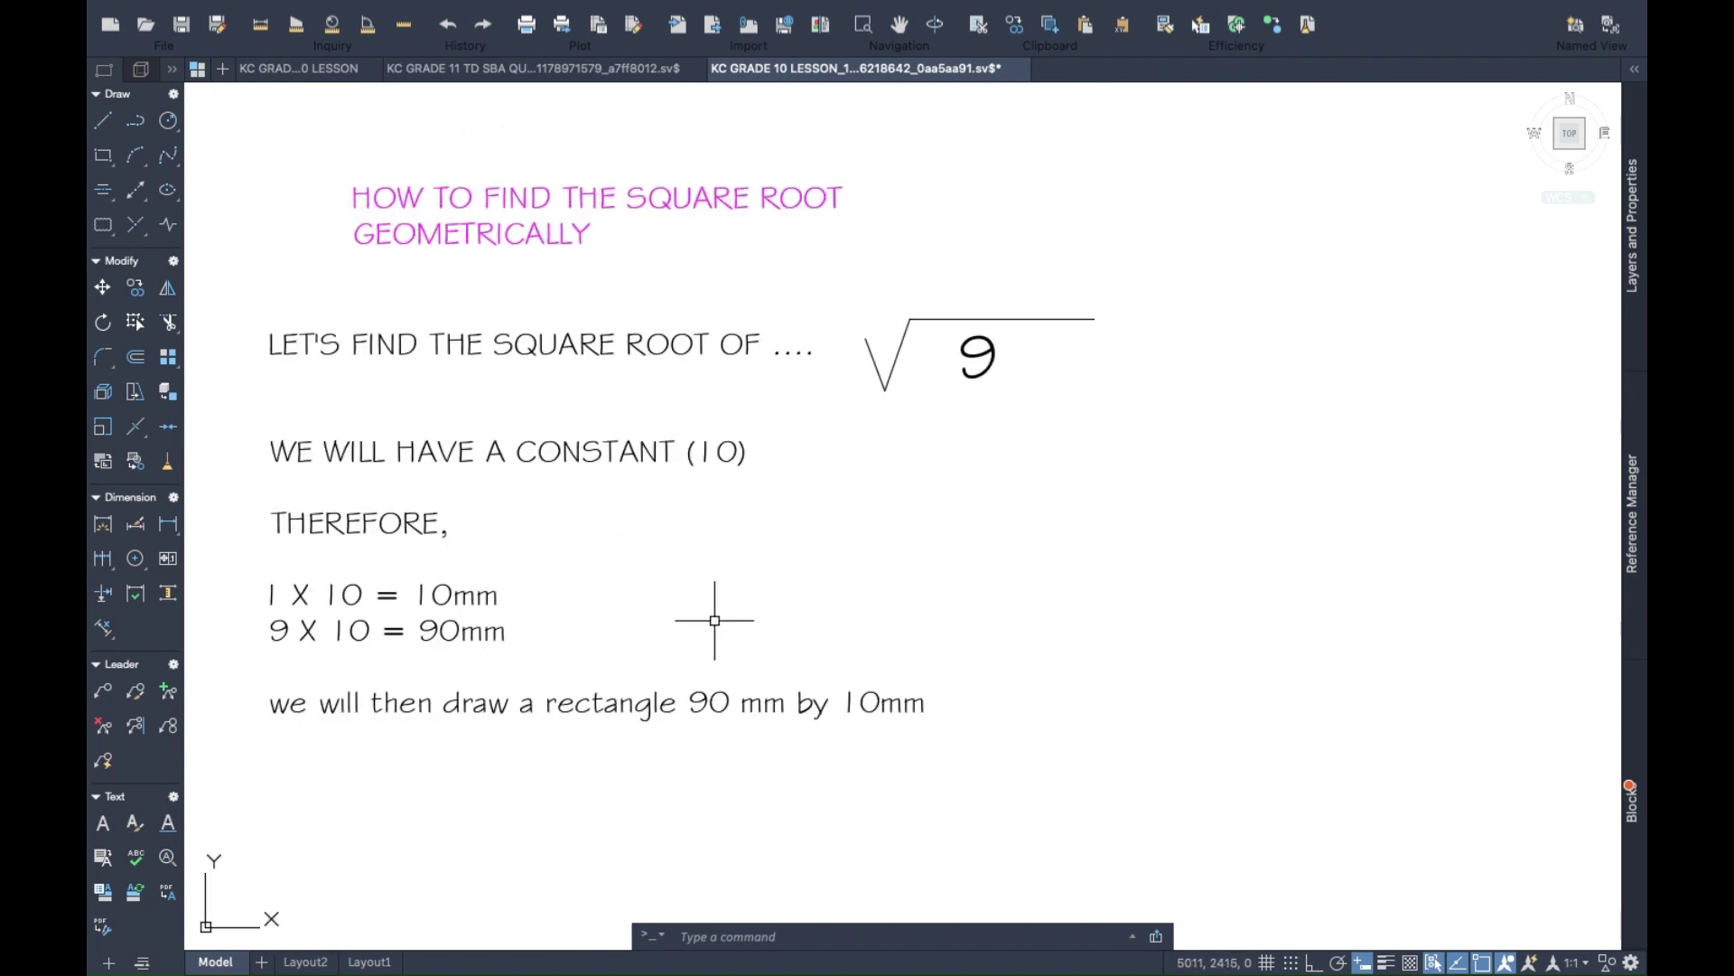
left_click_drag(611, 759, 605, 447)
left_click(99, 119)
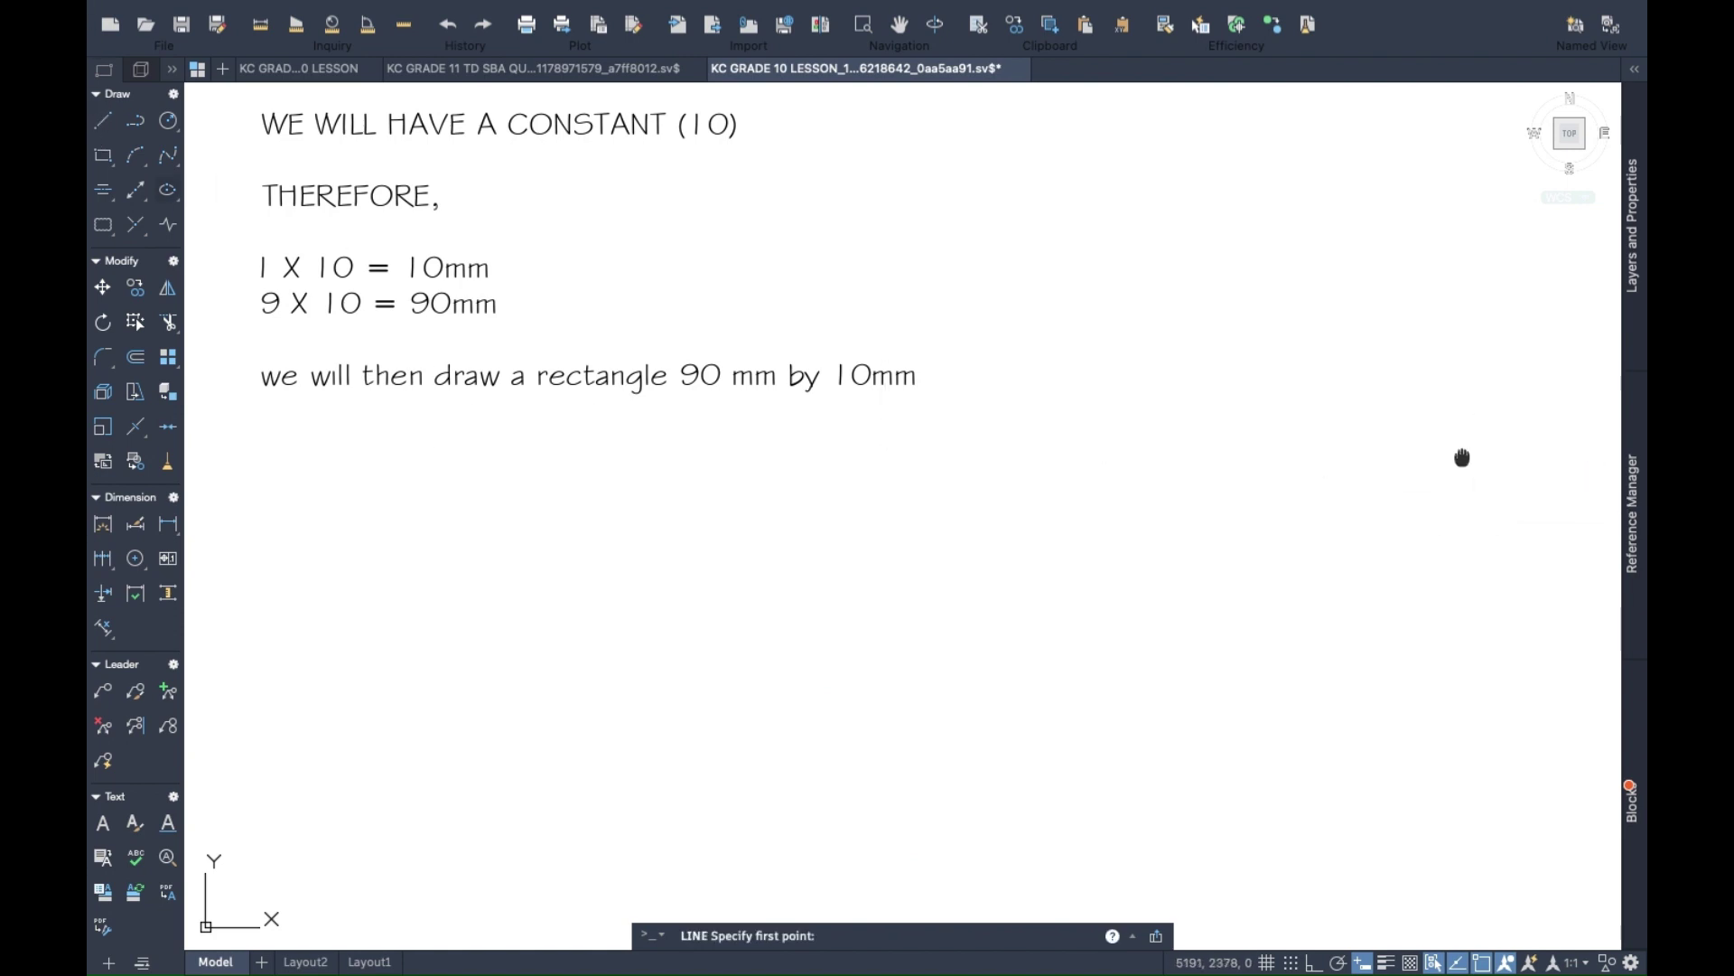
left_click_drag(1464, 457, 1123, 507)
left_click(696, 357)
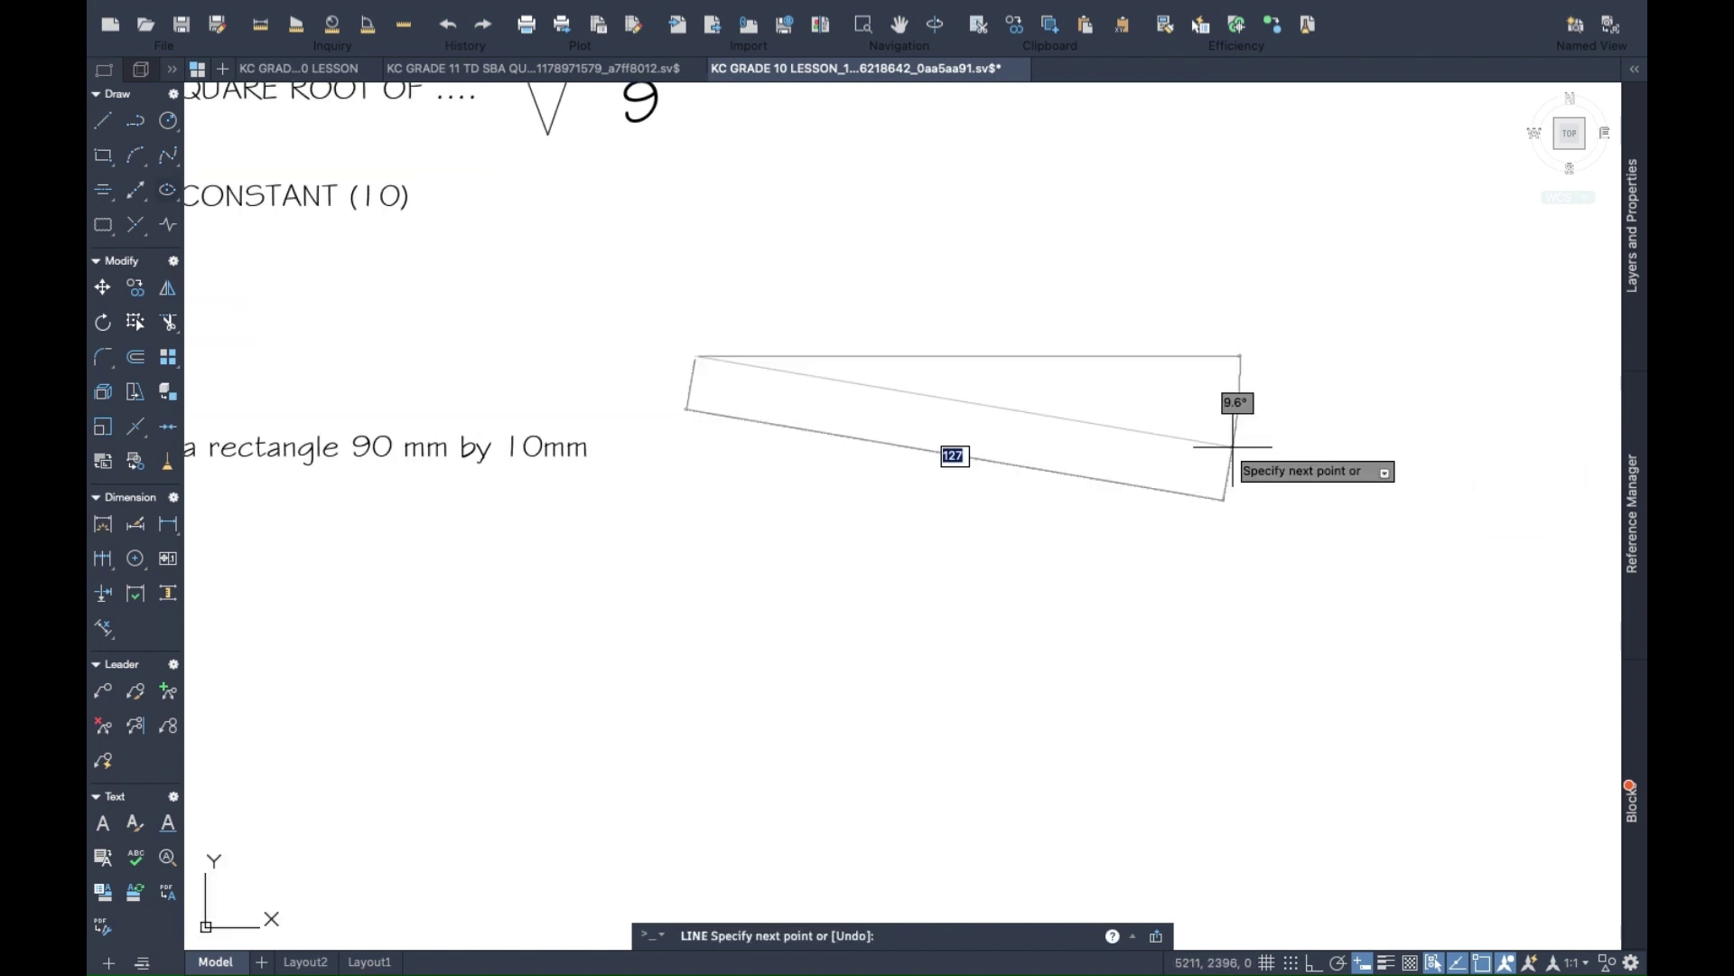
left_click(1315, 963)
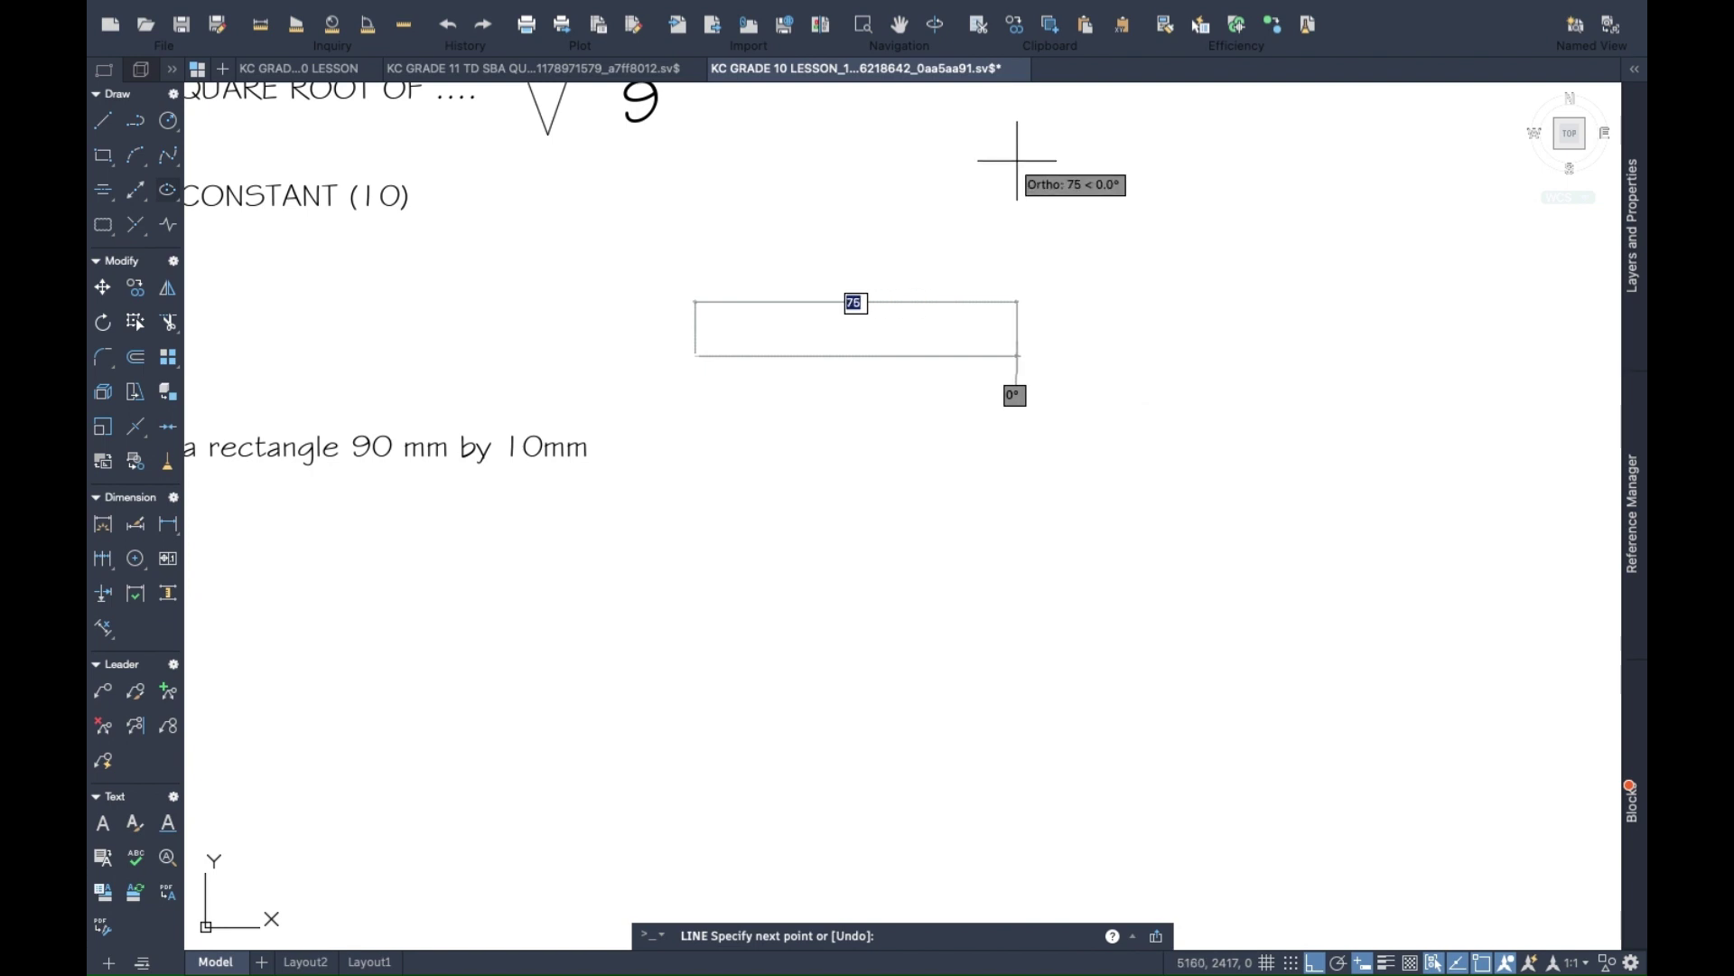
Draw edges of 90, 10, 90 and 10 to close the rectangle.
type("90")
key("Return")
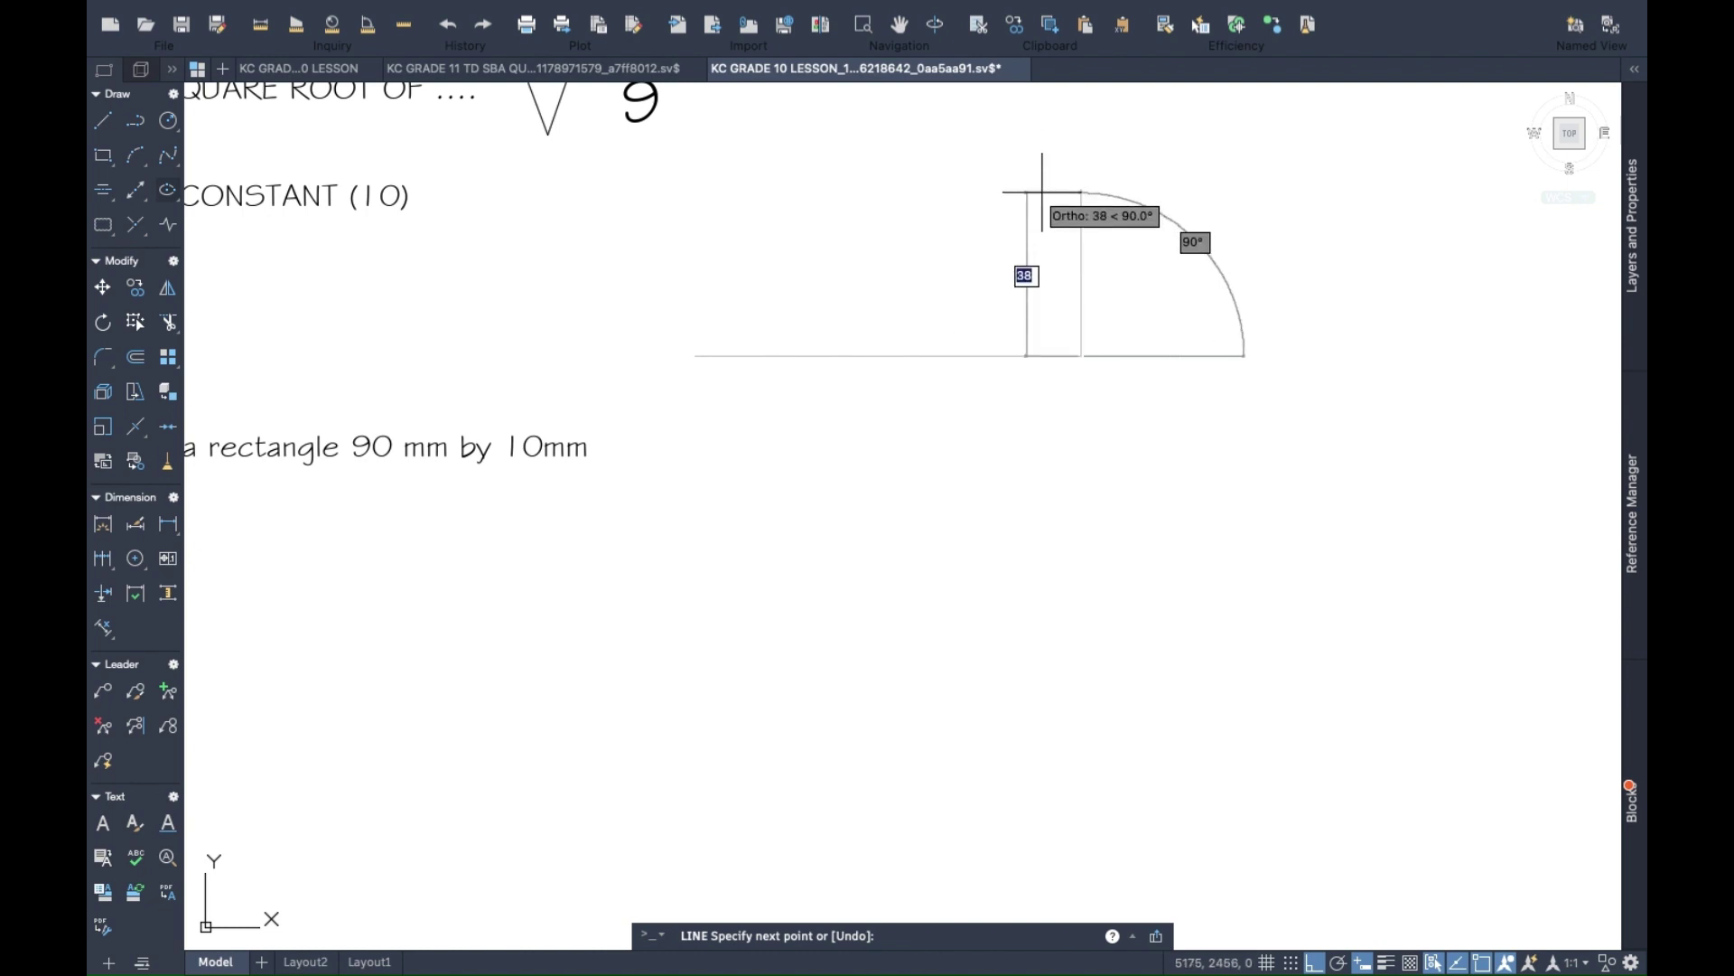
type("10")
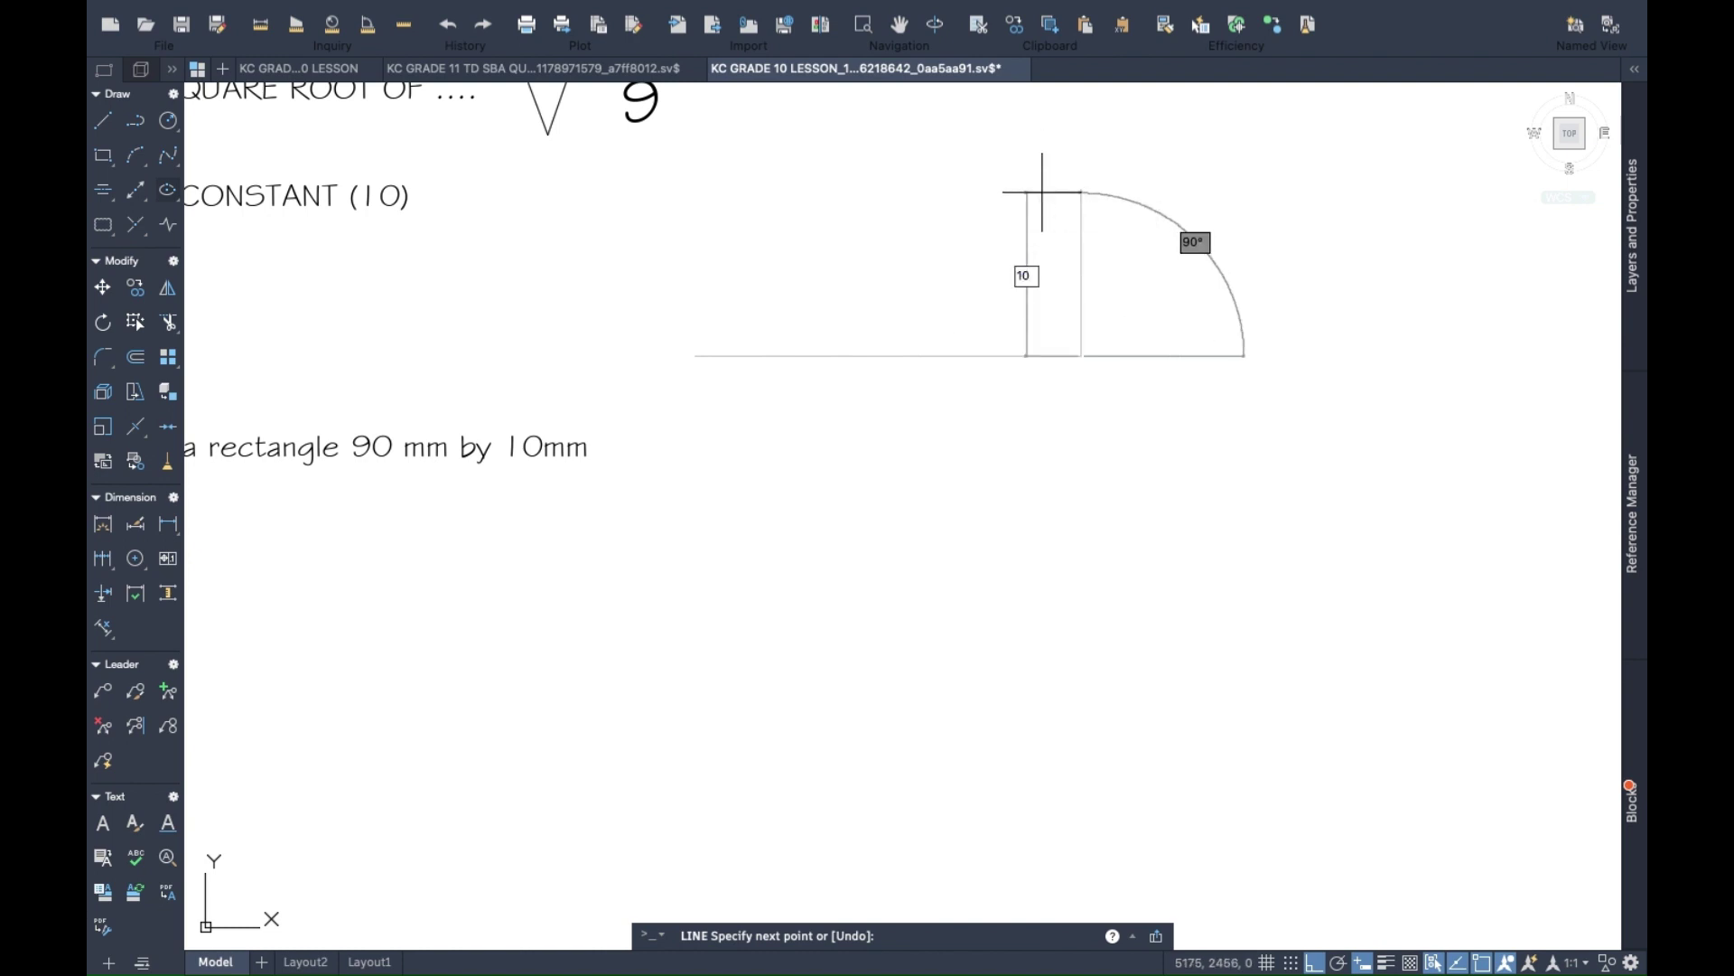
key("Return")
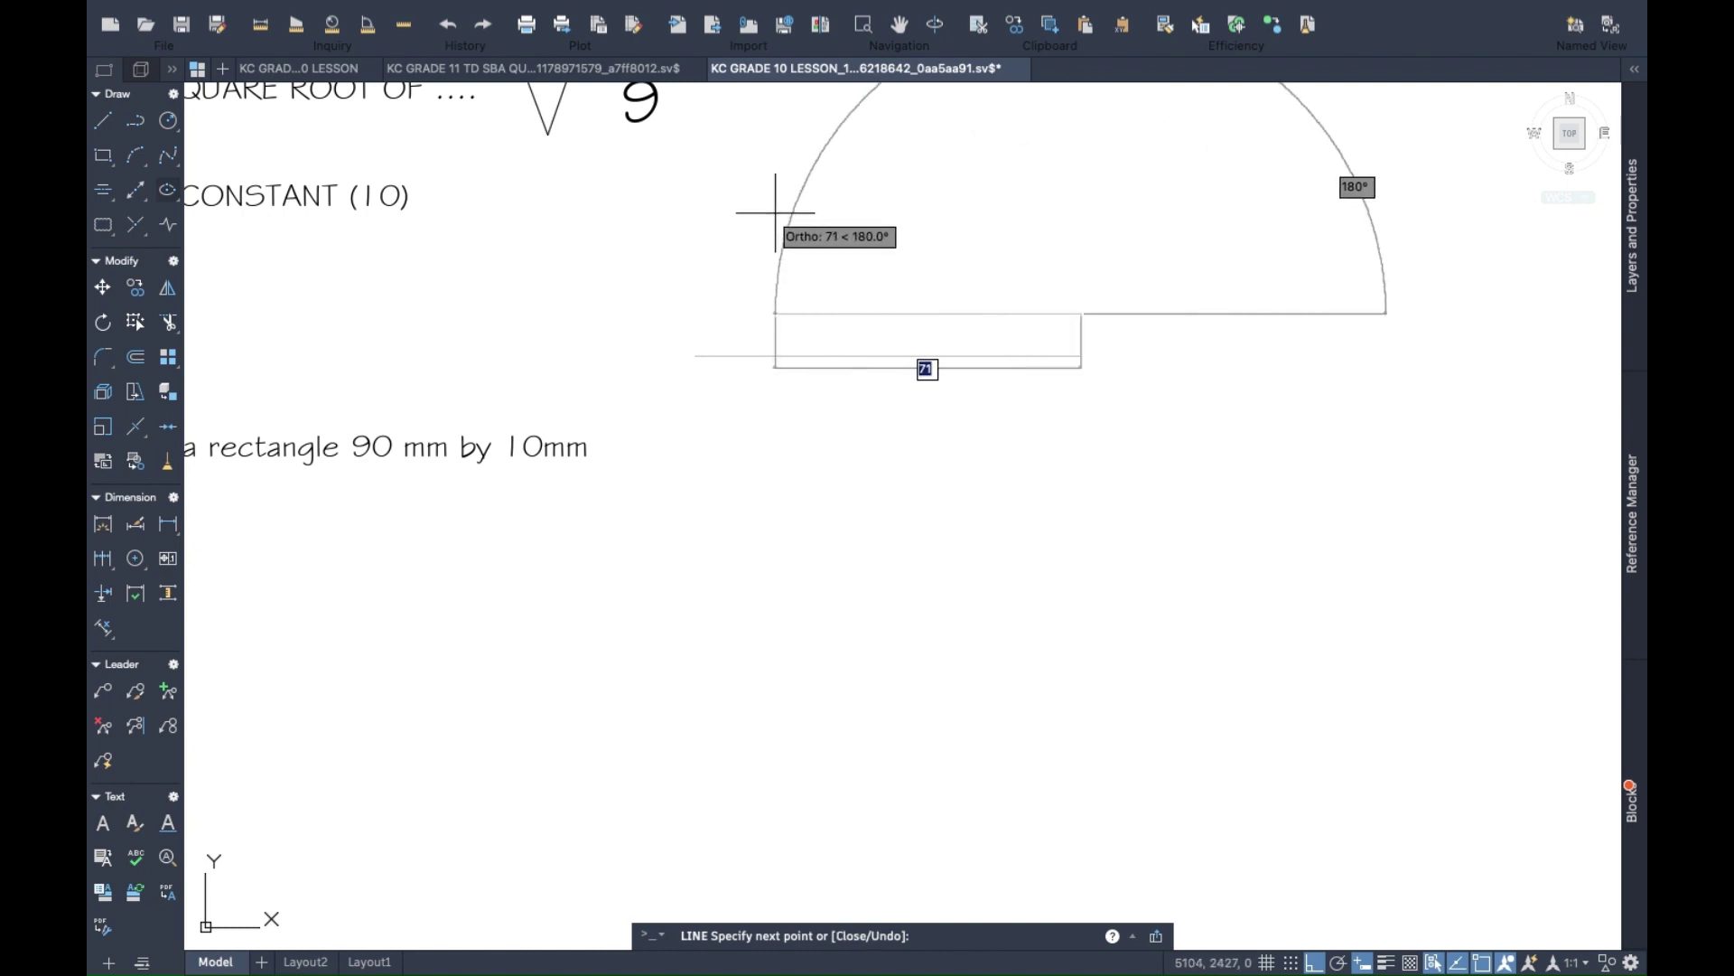
type("9")
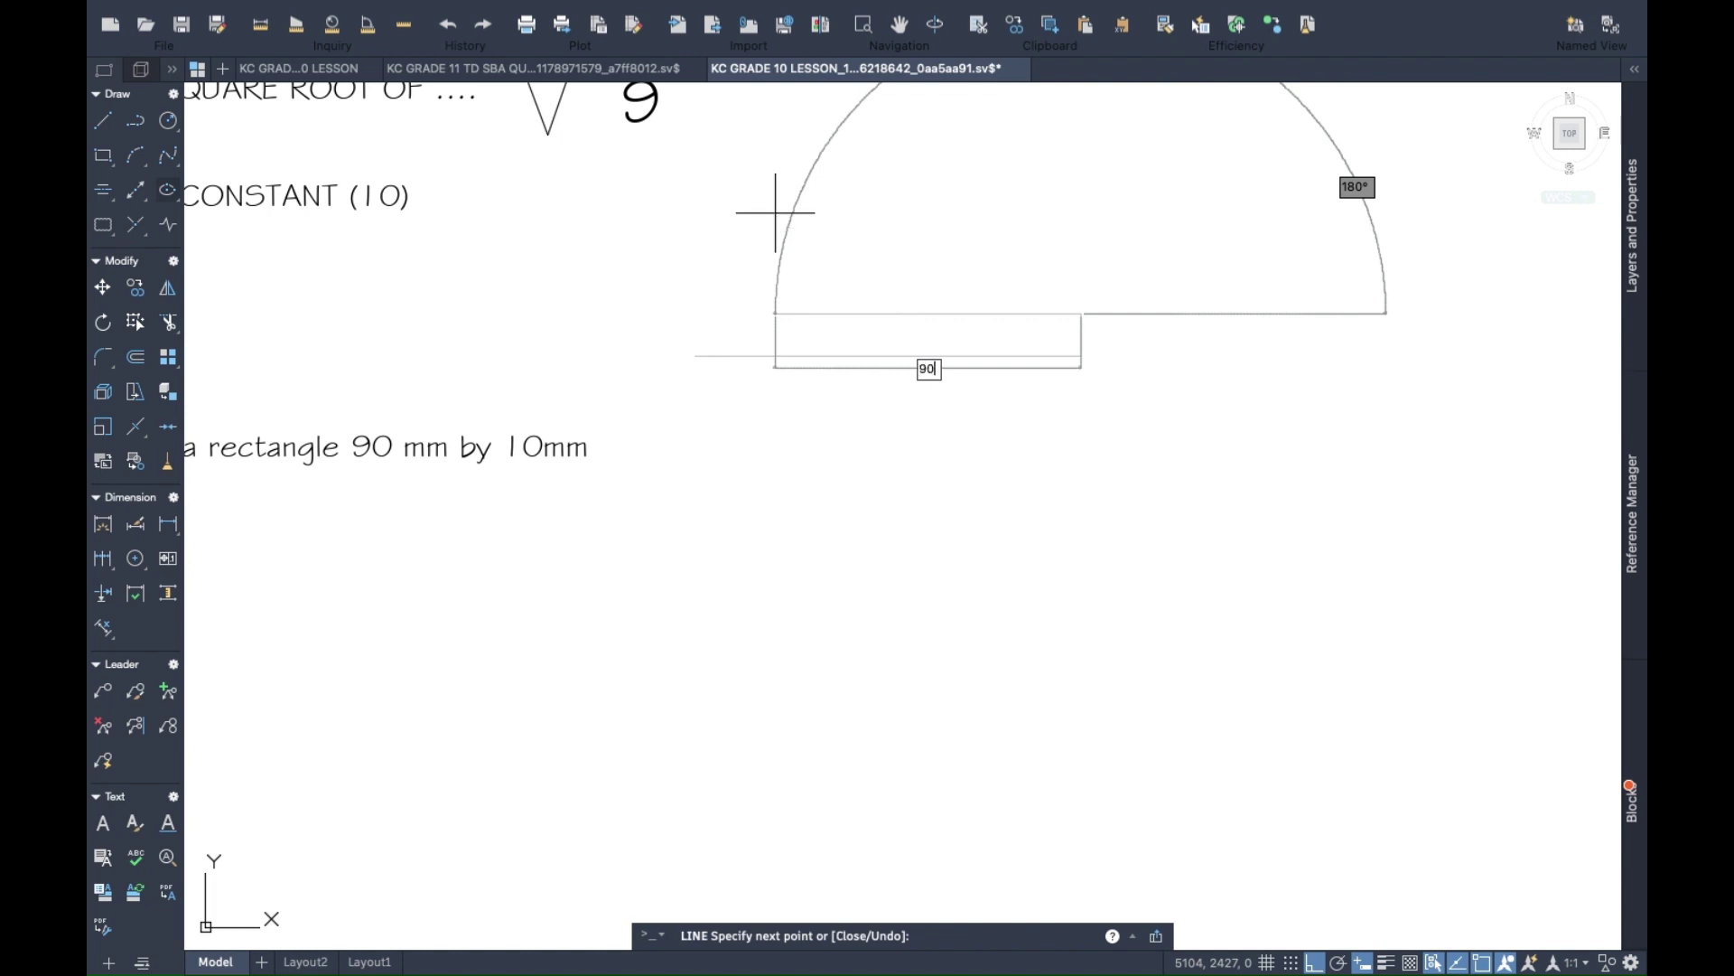
type("0")
key("Return")
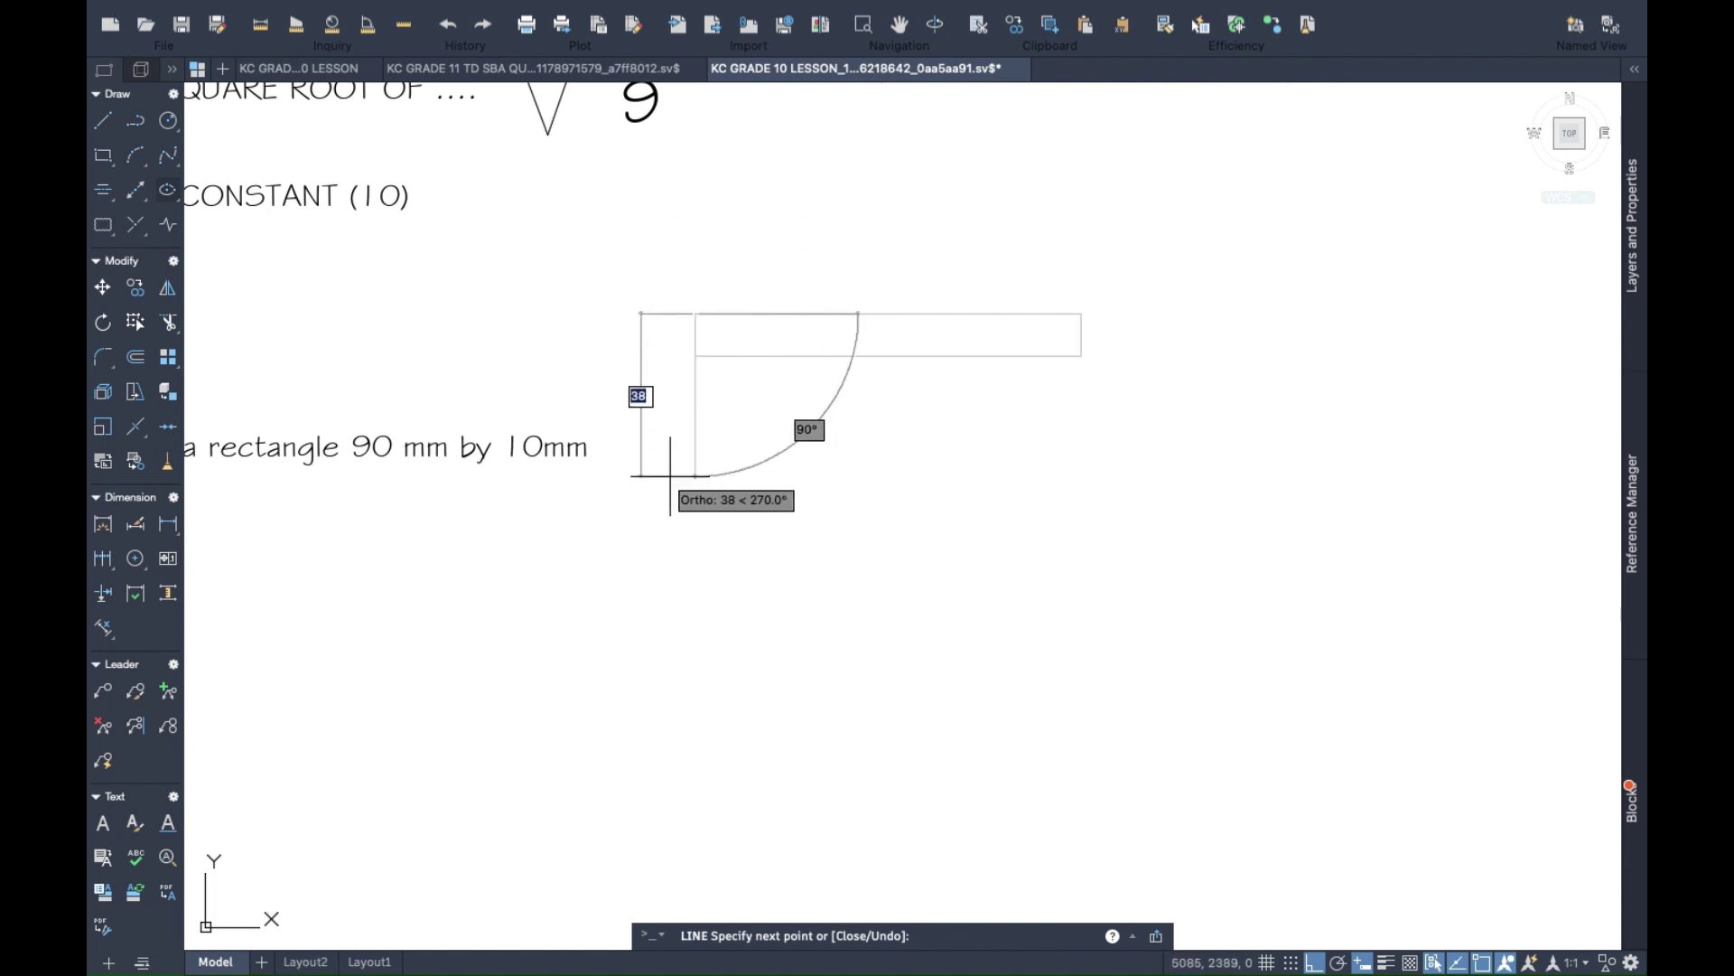
type("10")
key("Return")
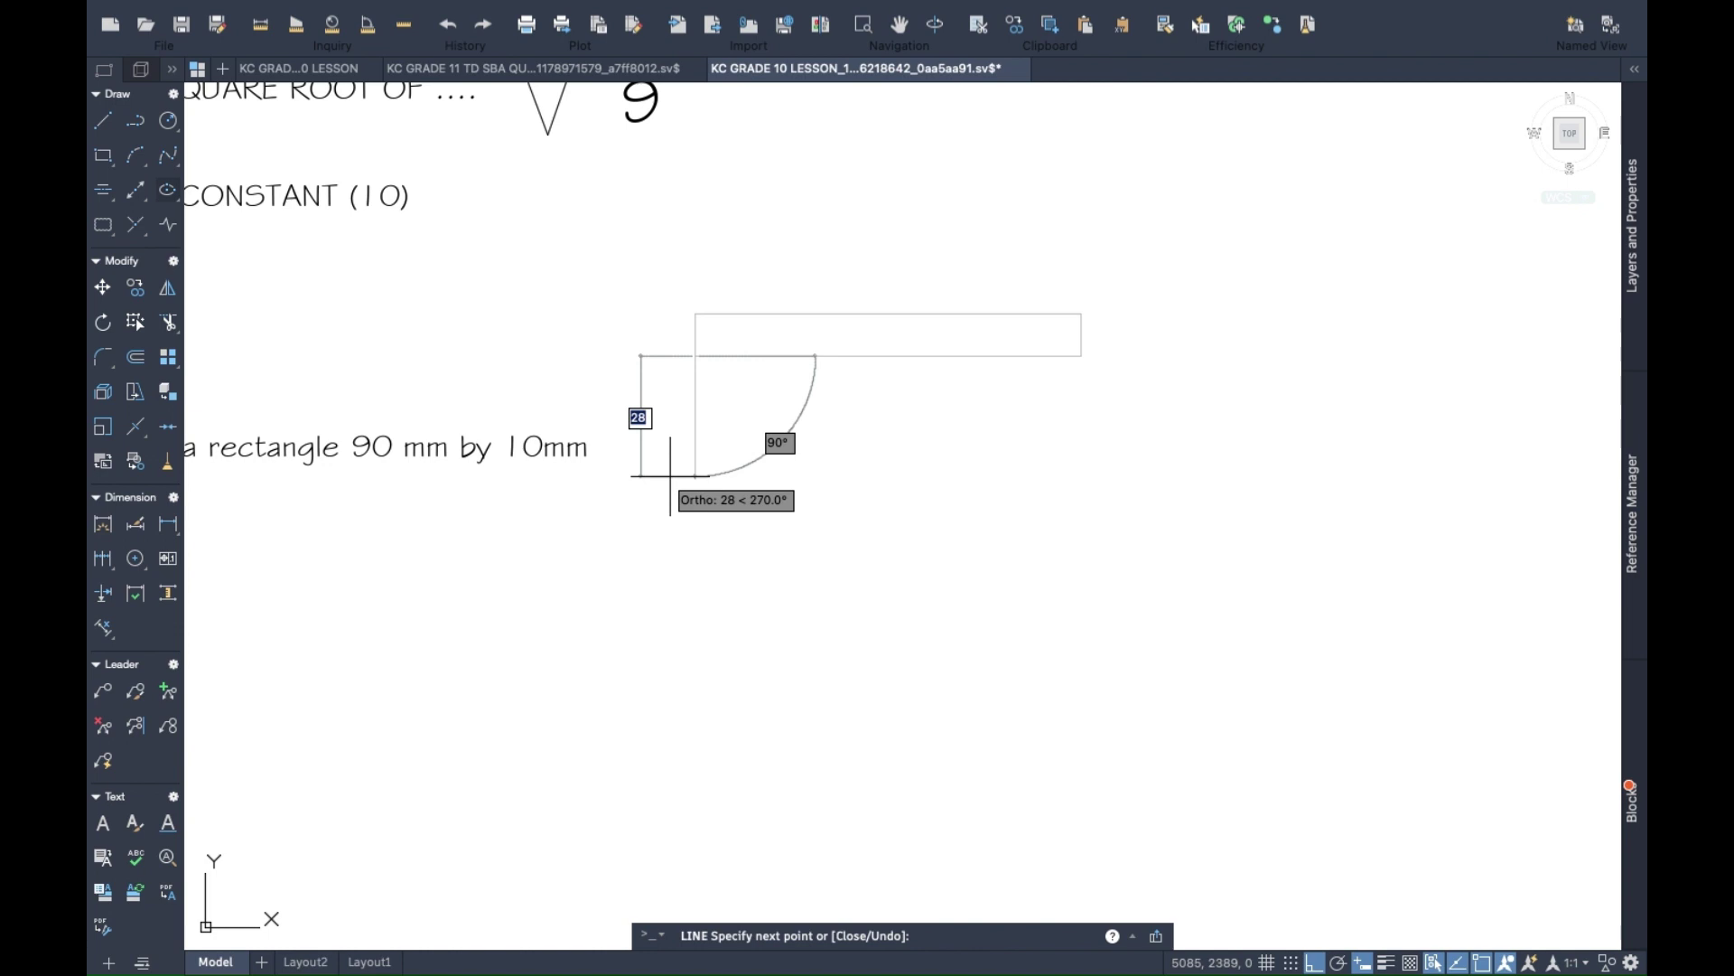
key("Escape")
scroll(805, 380, "up", 2)
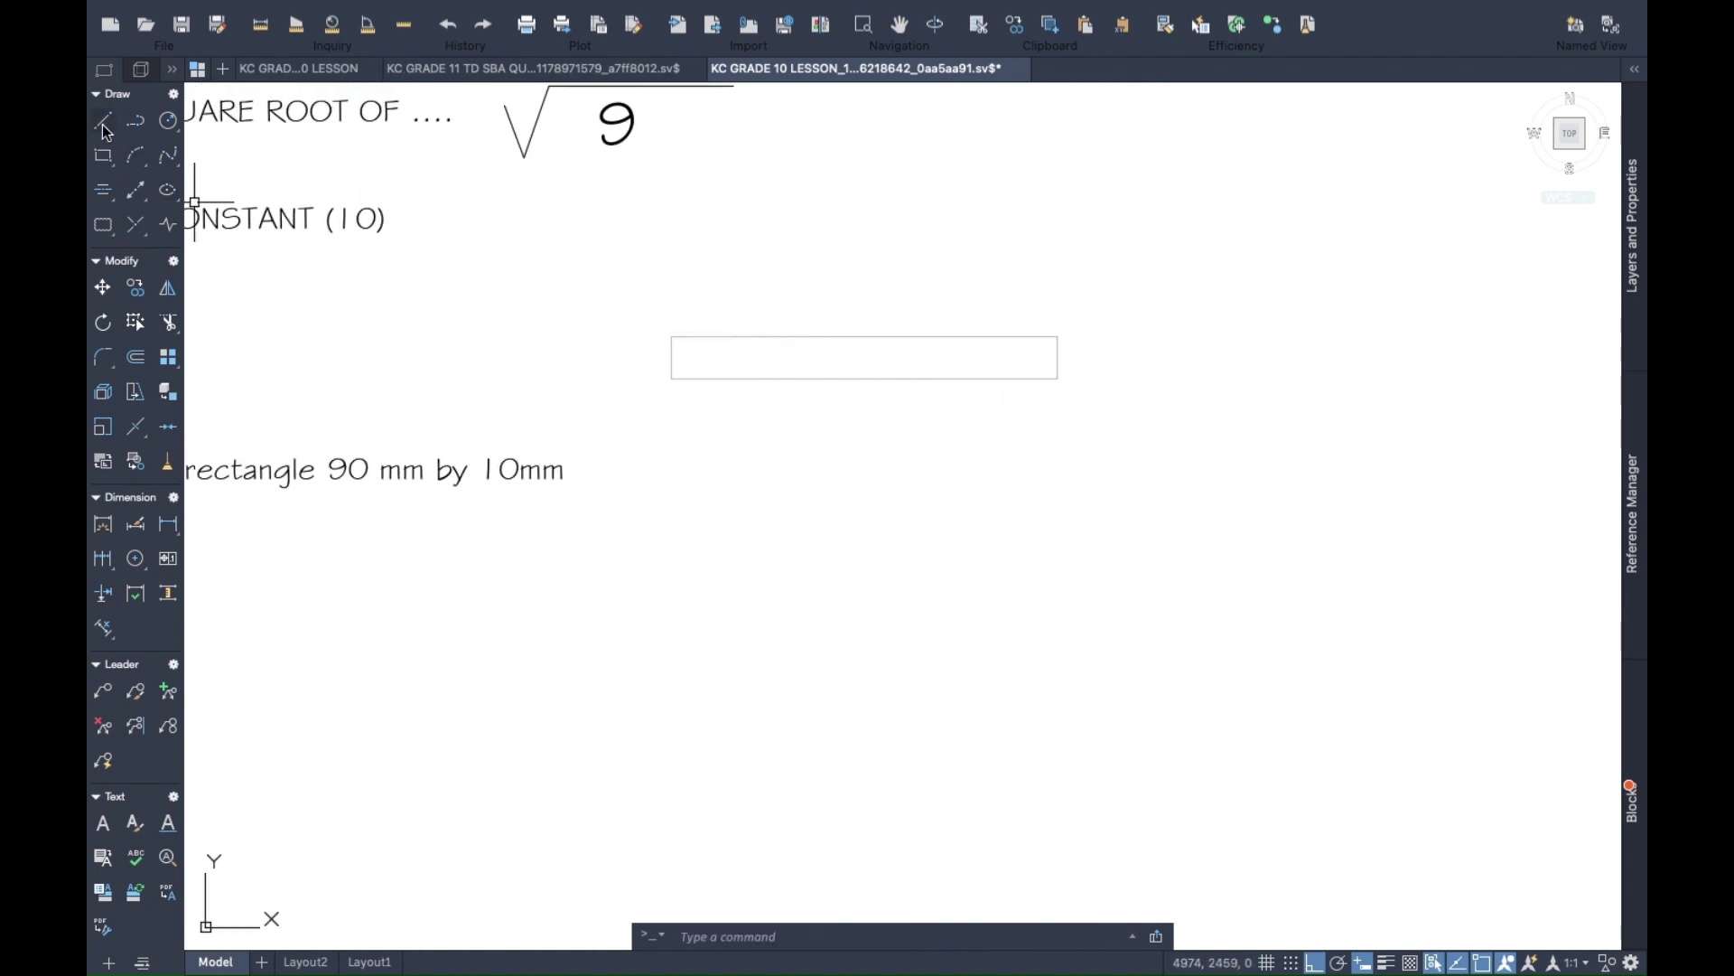
Dimension the rectangle with 90 below its bottom edge and 10 on its left side.
left_click(103, 524)
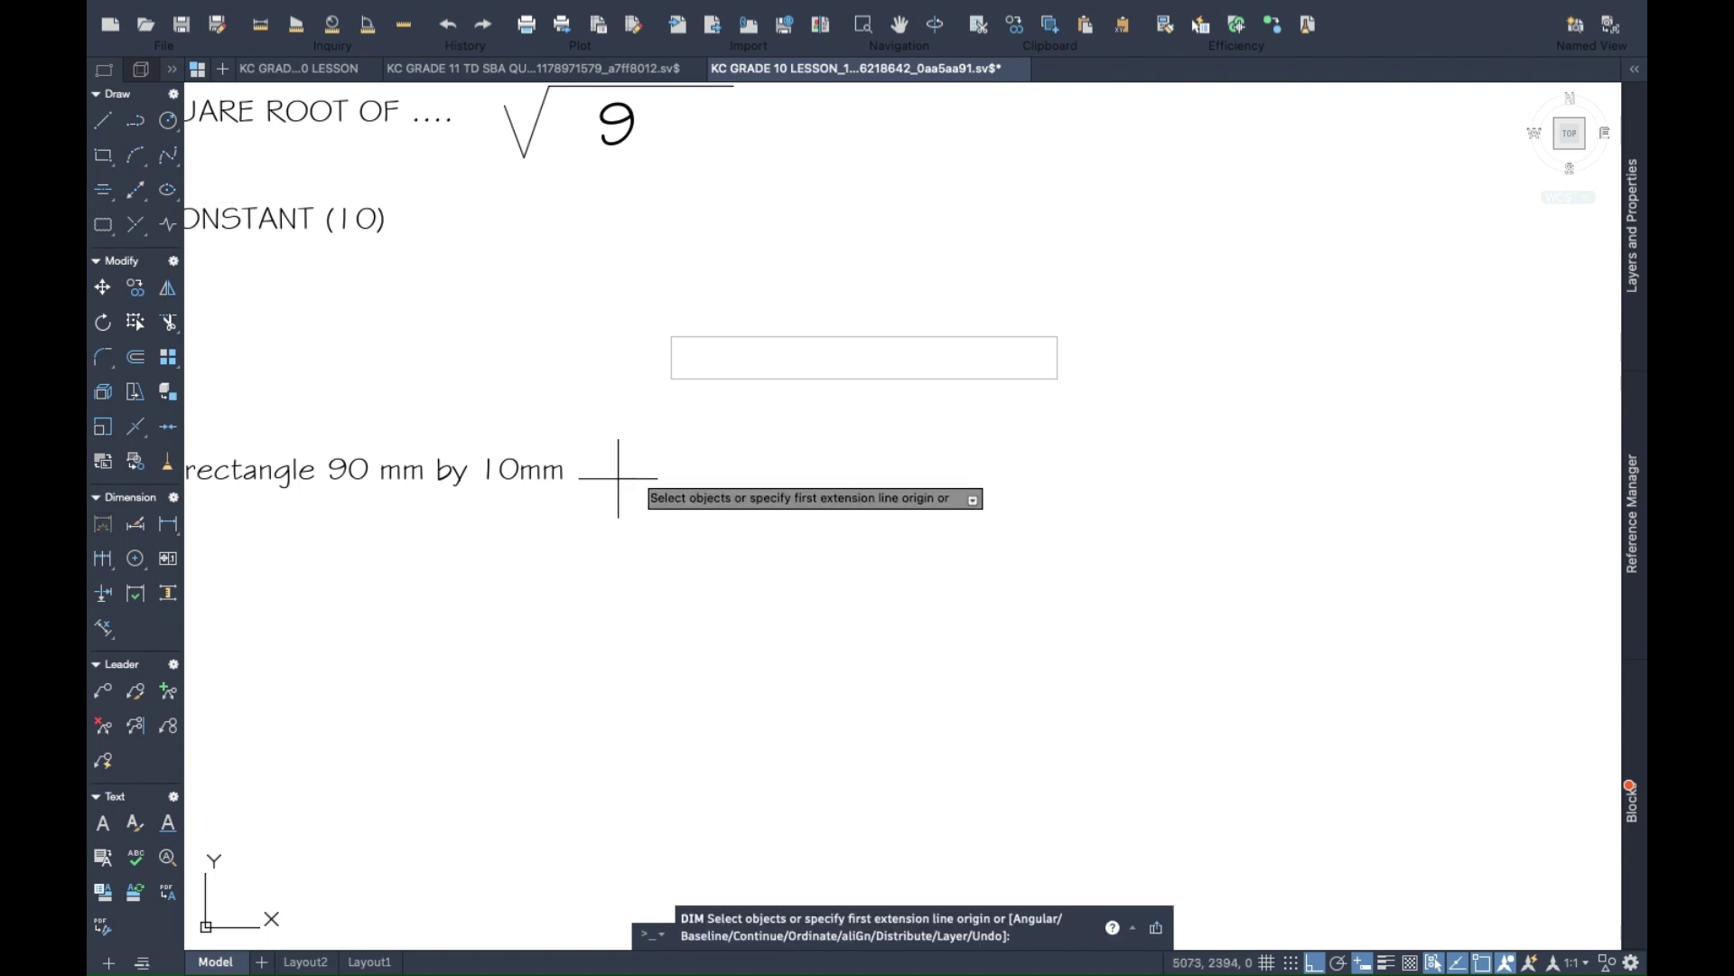
left_click(672, 379)
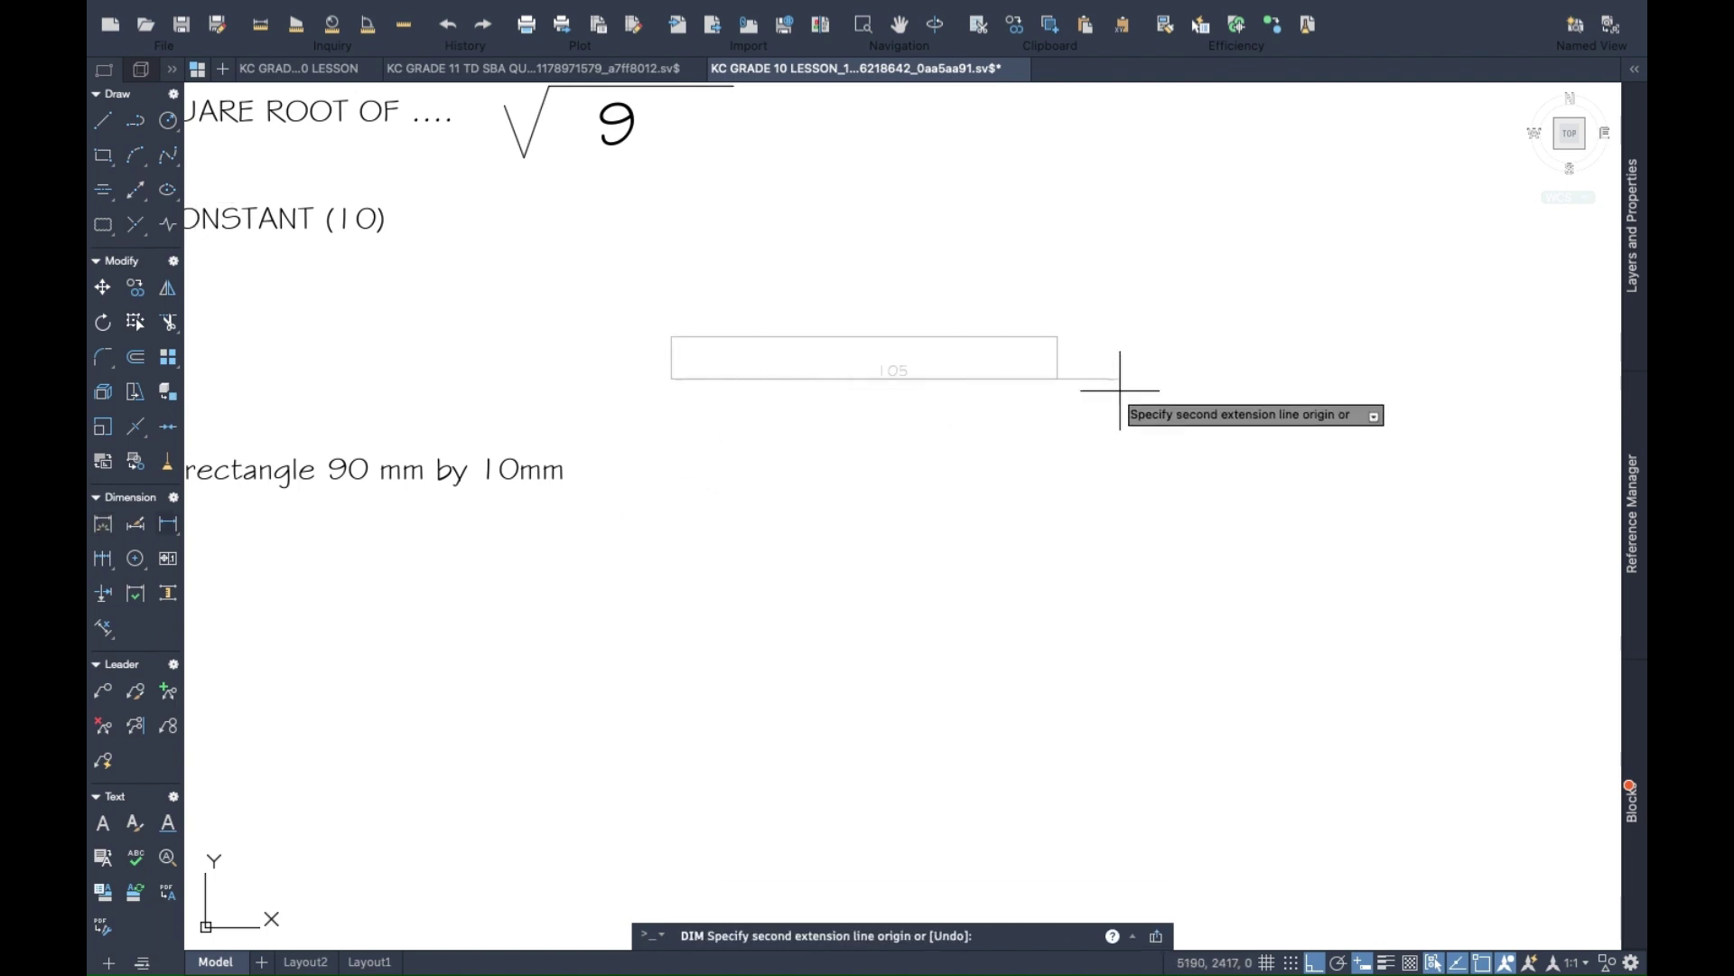
left_click(1057, 378)
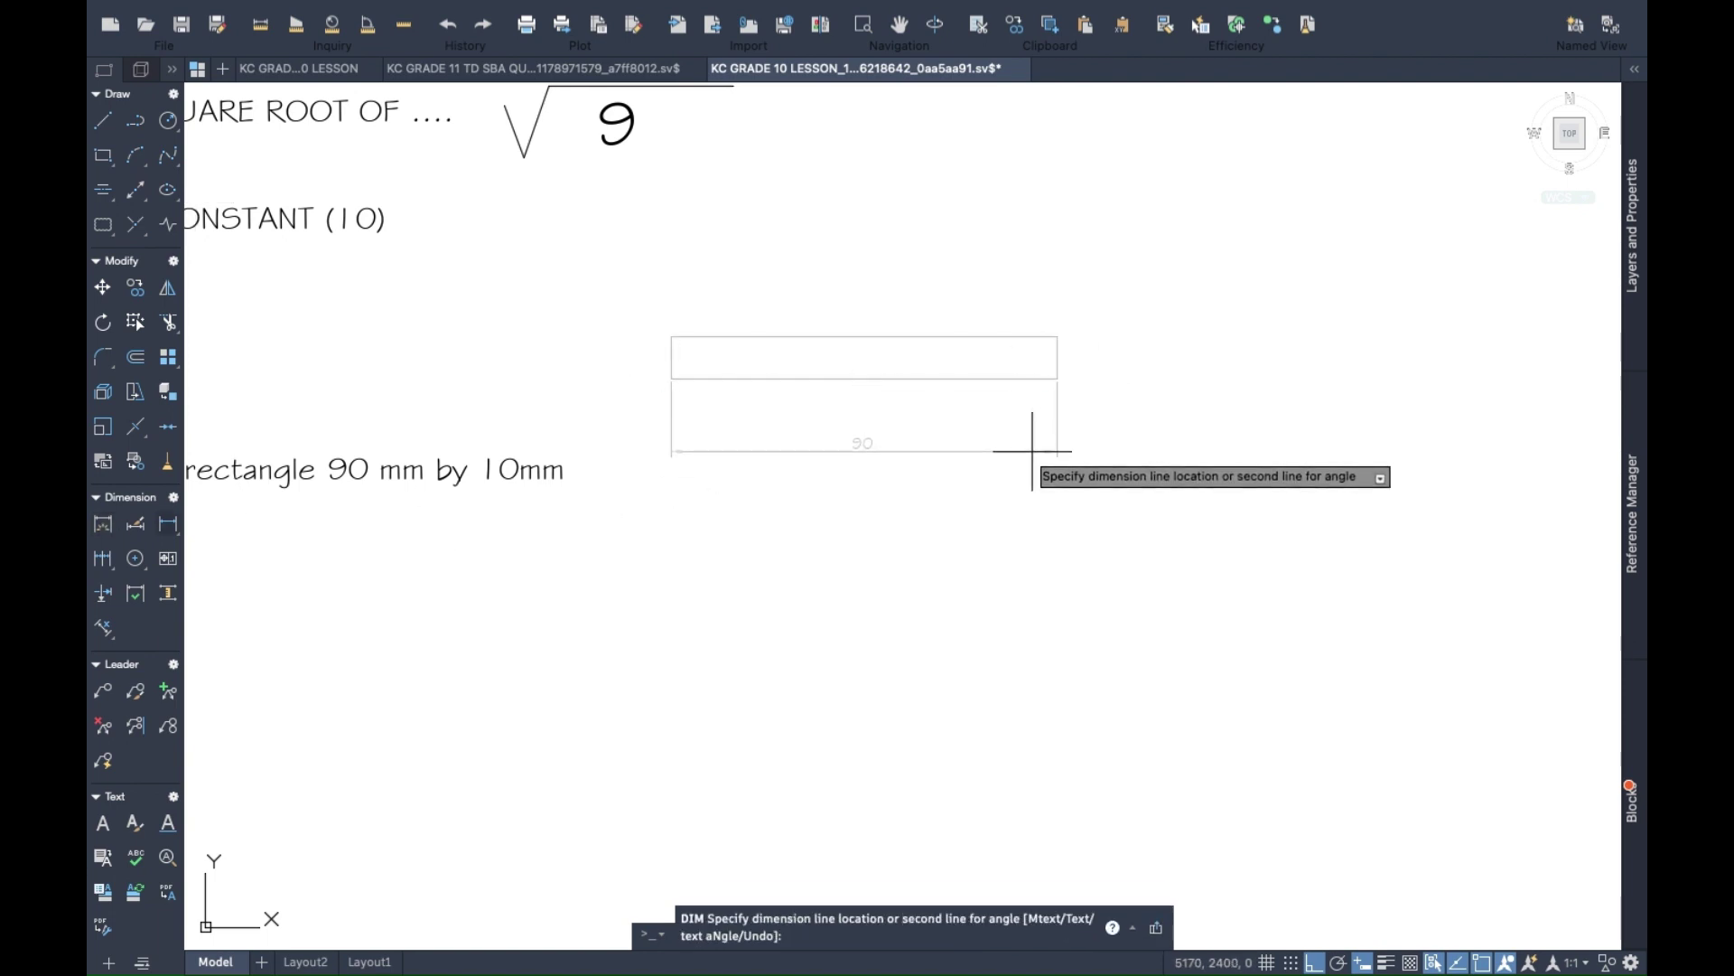
left_click(1038, 456)
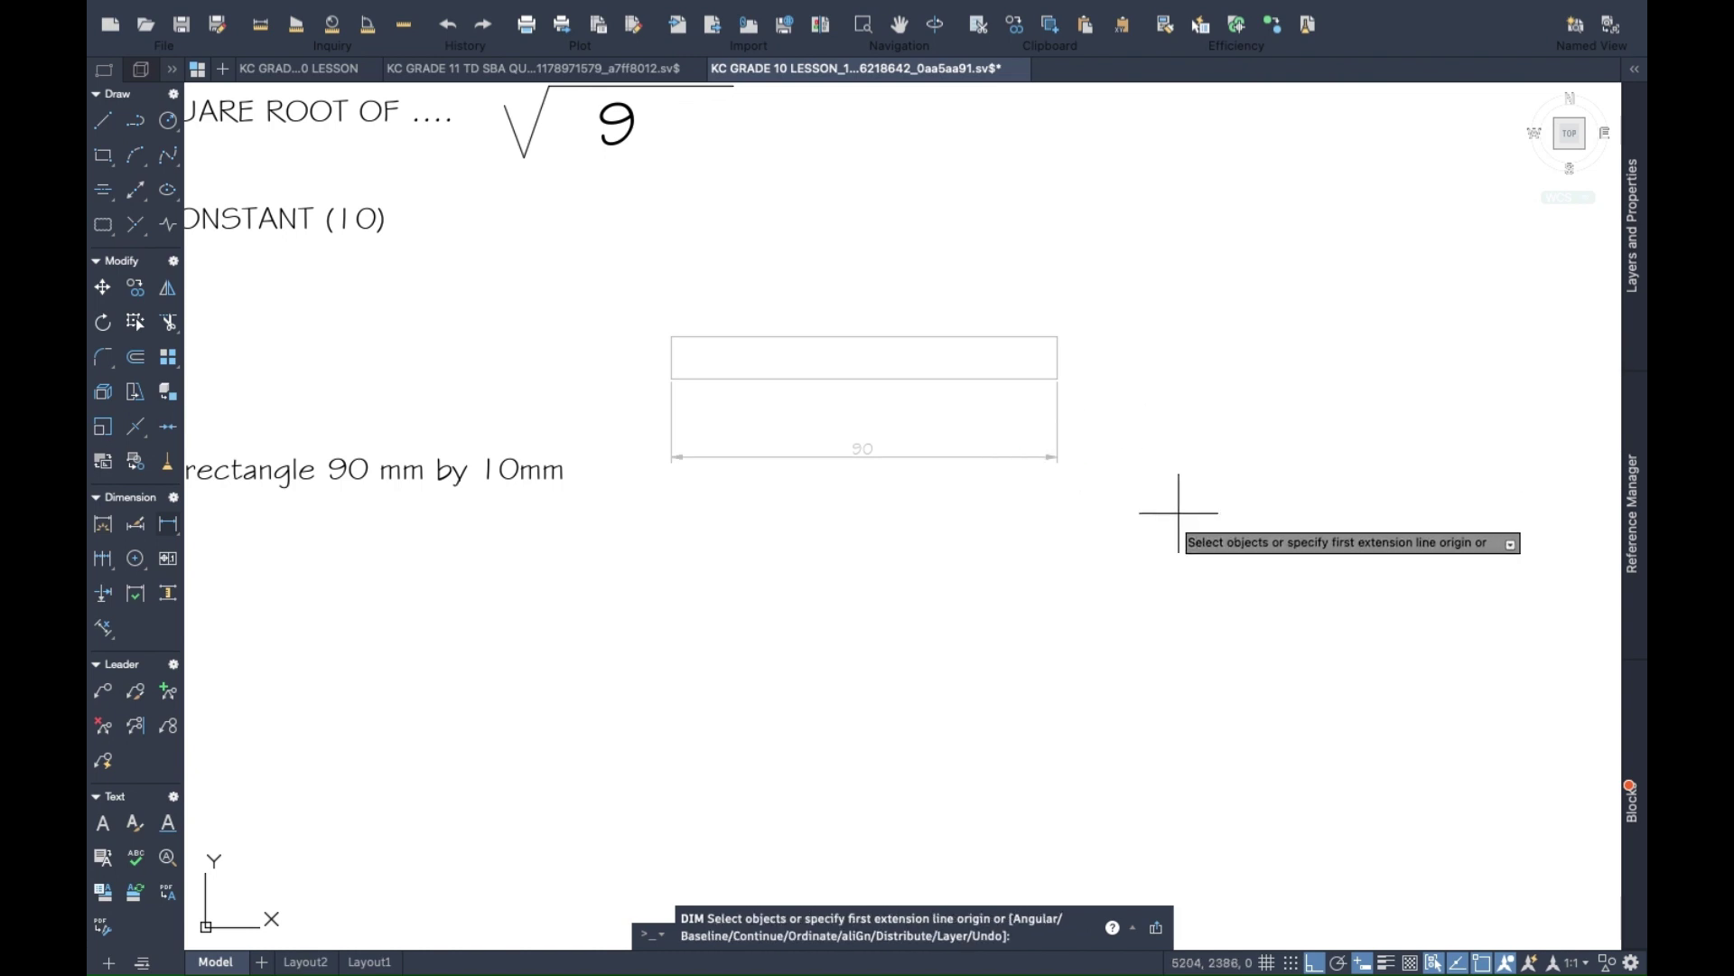
left_click(672, 378)
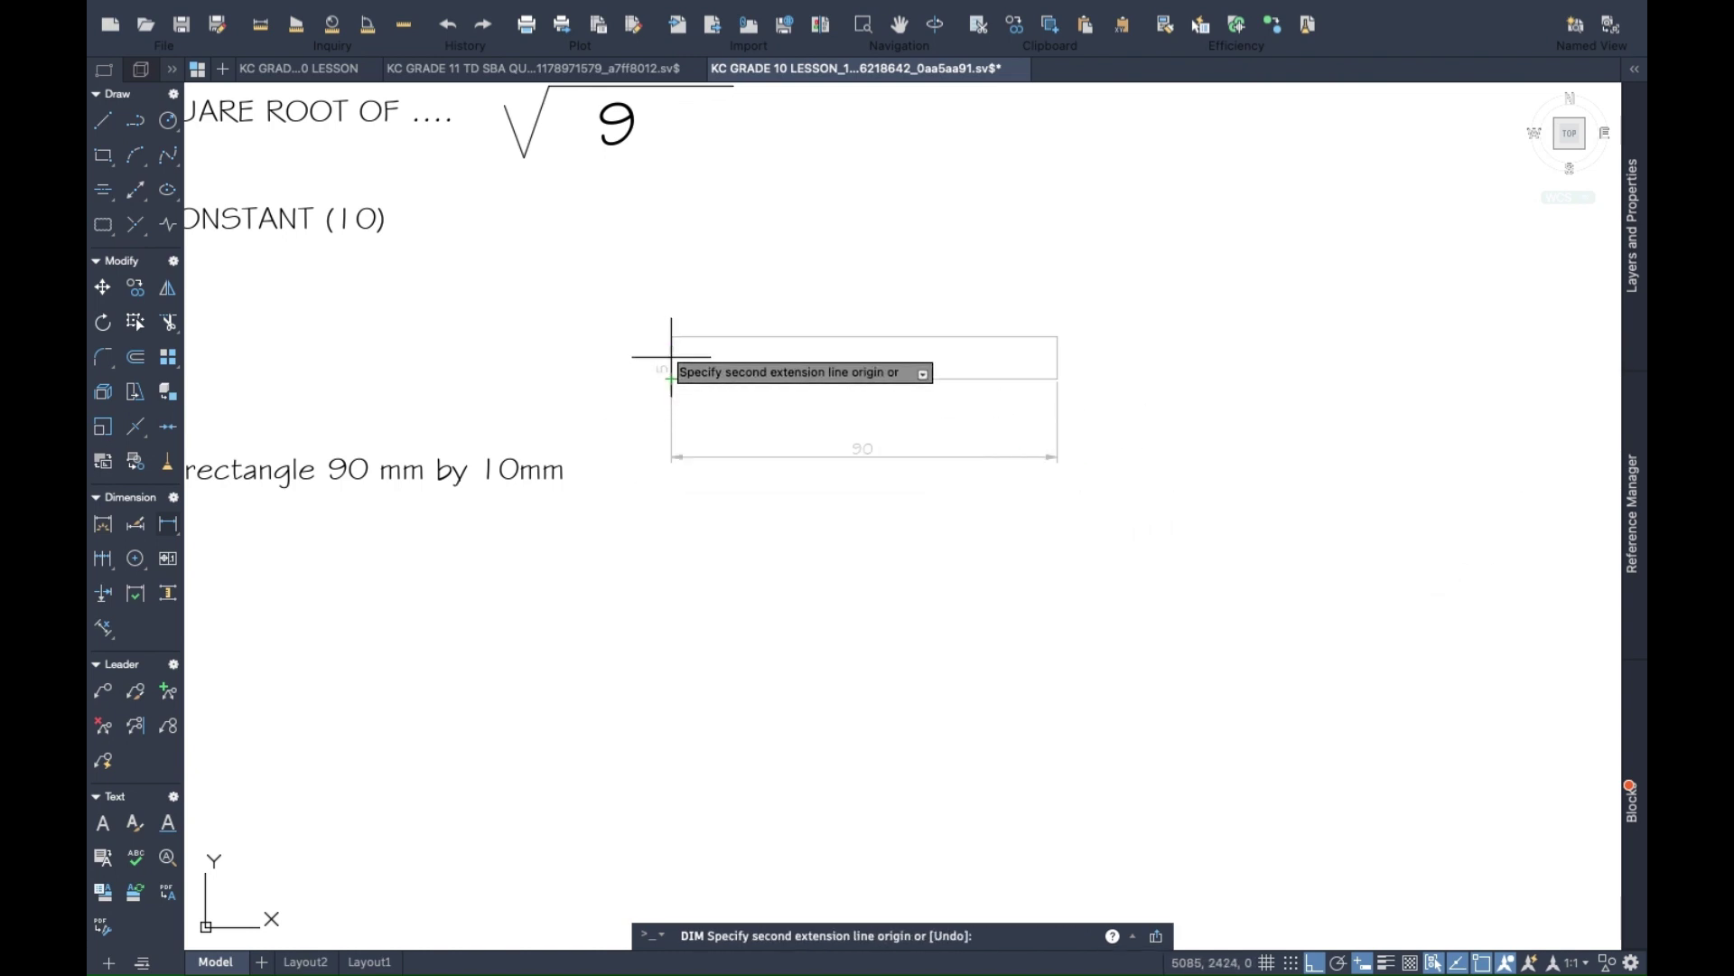
left_click(669, 339)
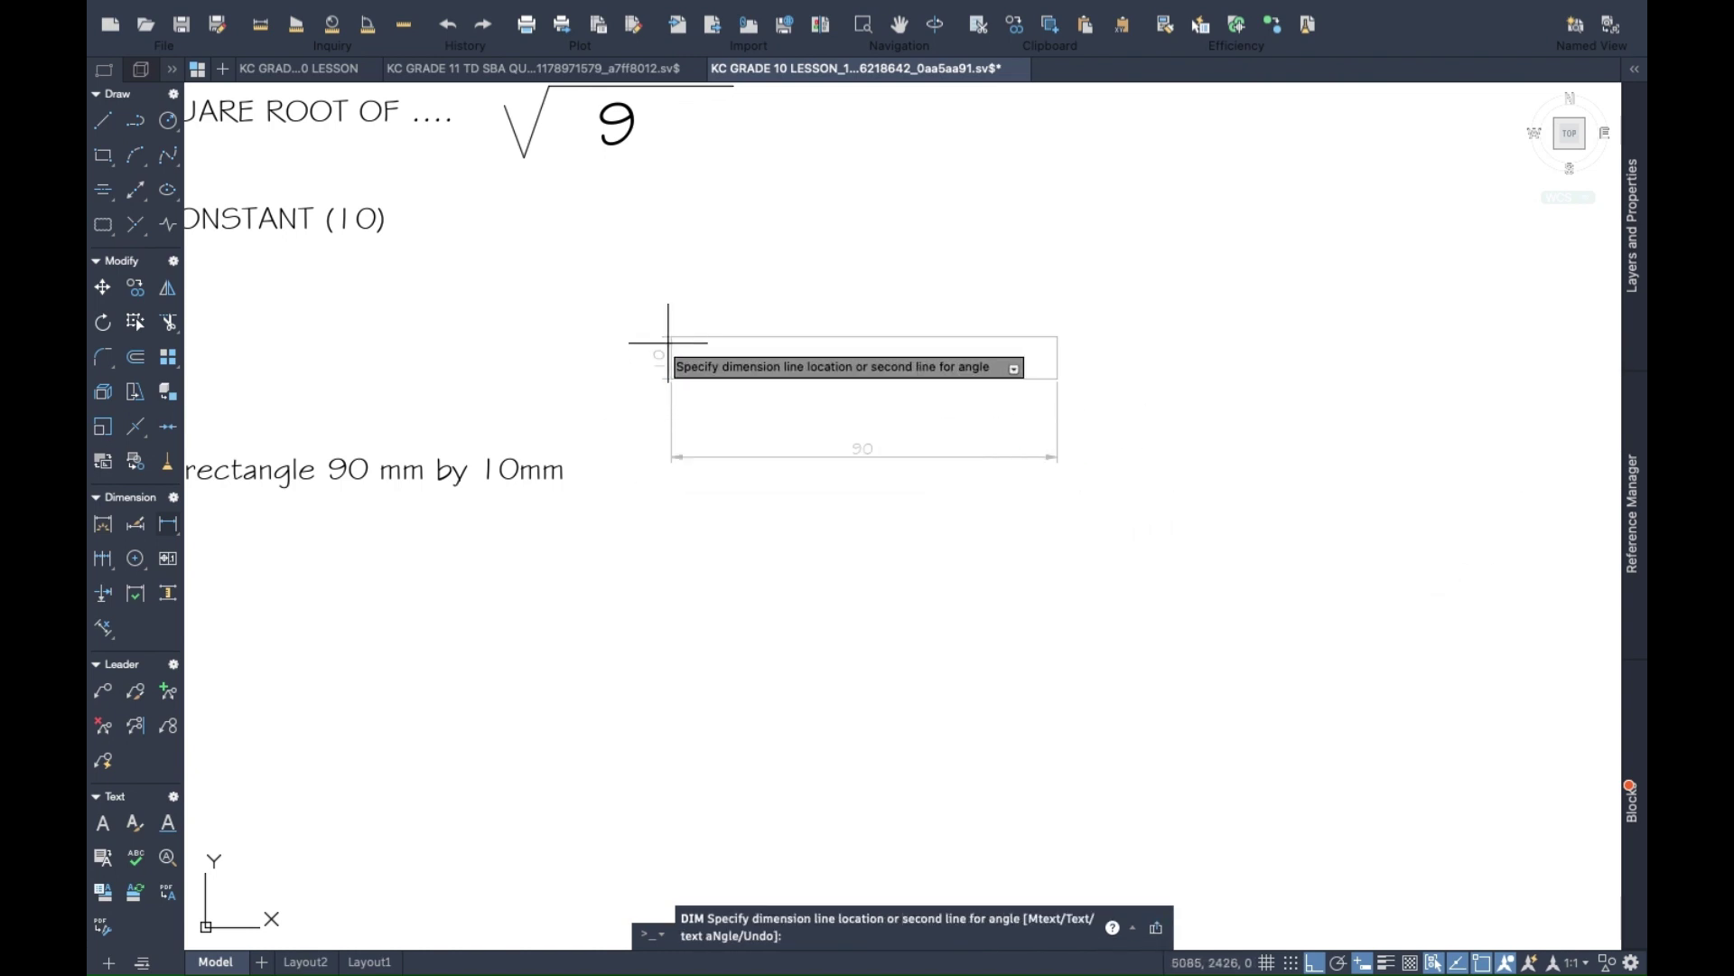
left_click(599, 352)
key("Escape")
Select the 10 dimension, then reframe the view on the rectangle and notes.
scroll(936, 452, "up", 5)
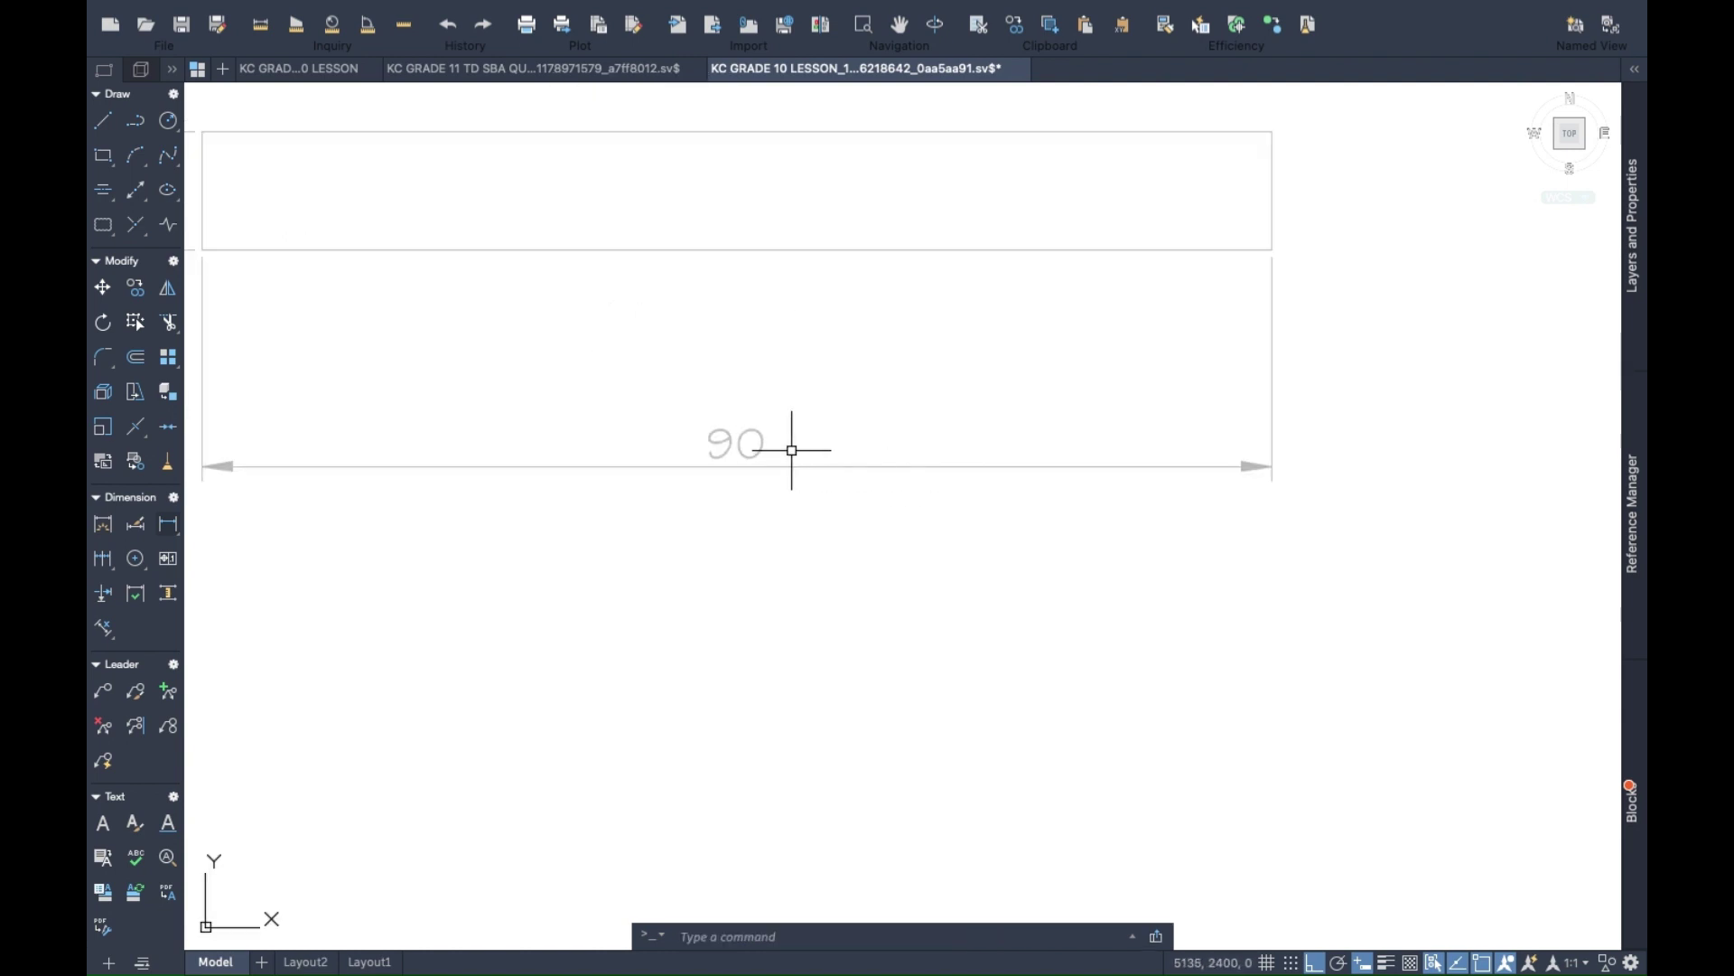
scroll(756, 415, "left", 10)
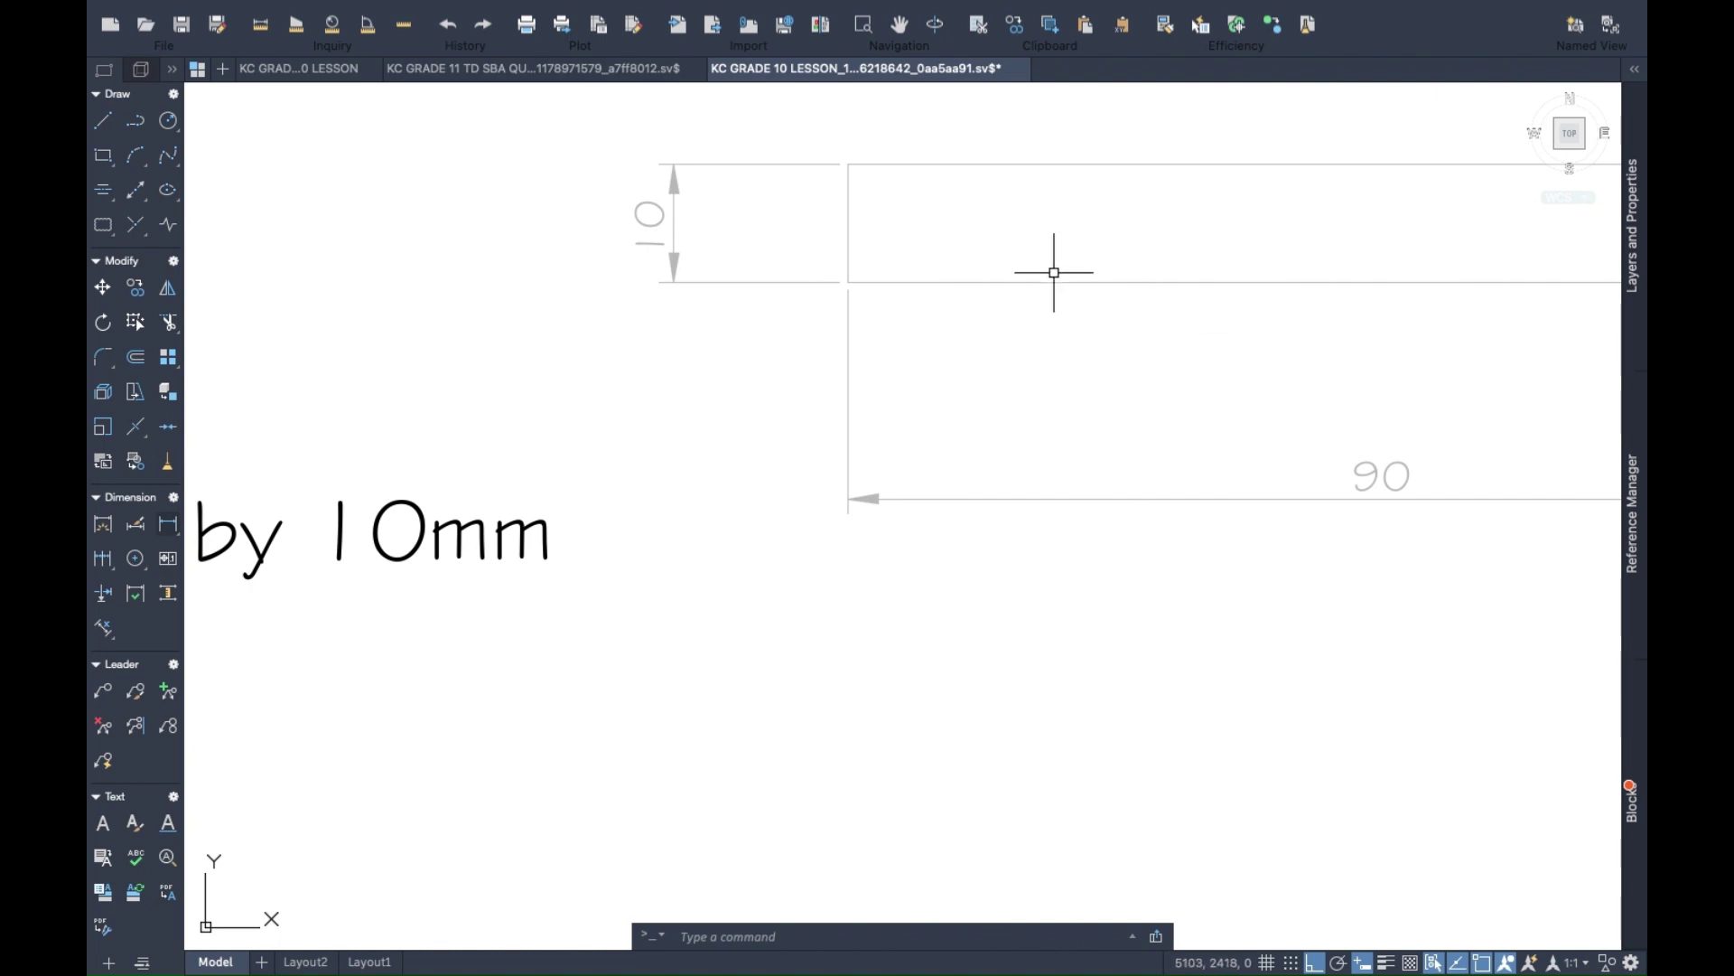
left_click(651, 233)
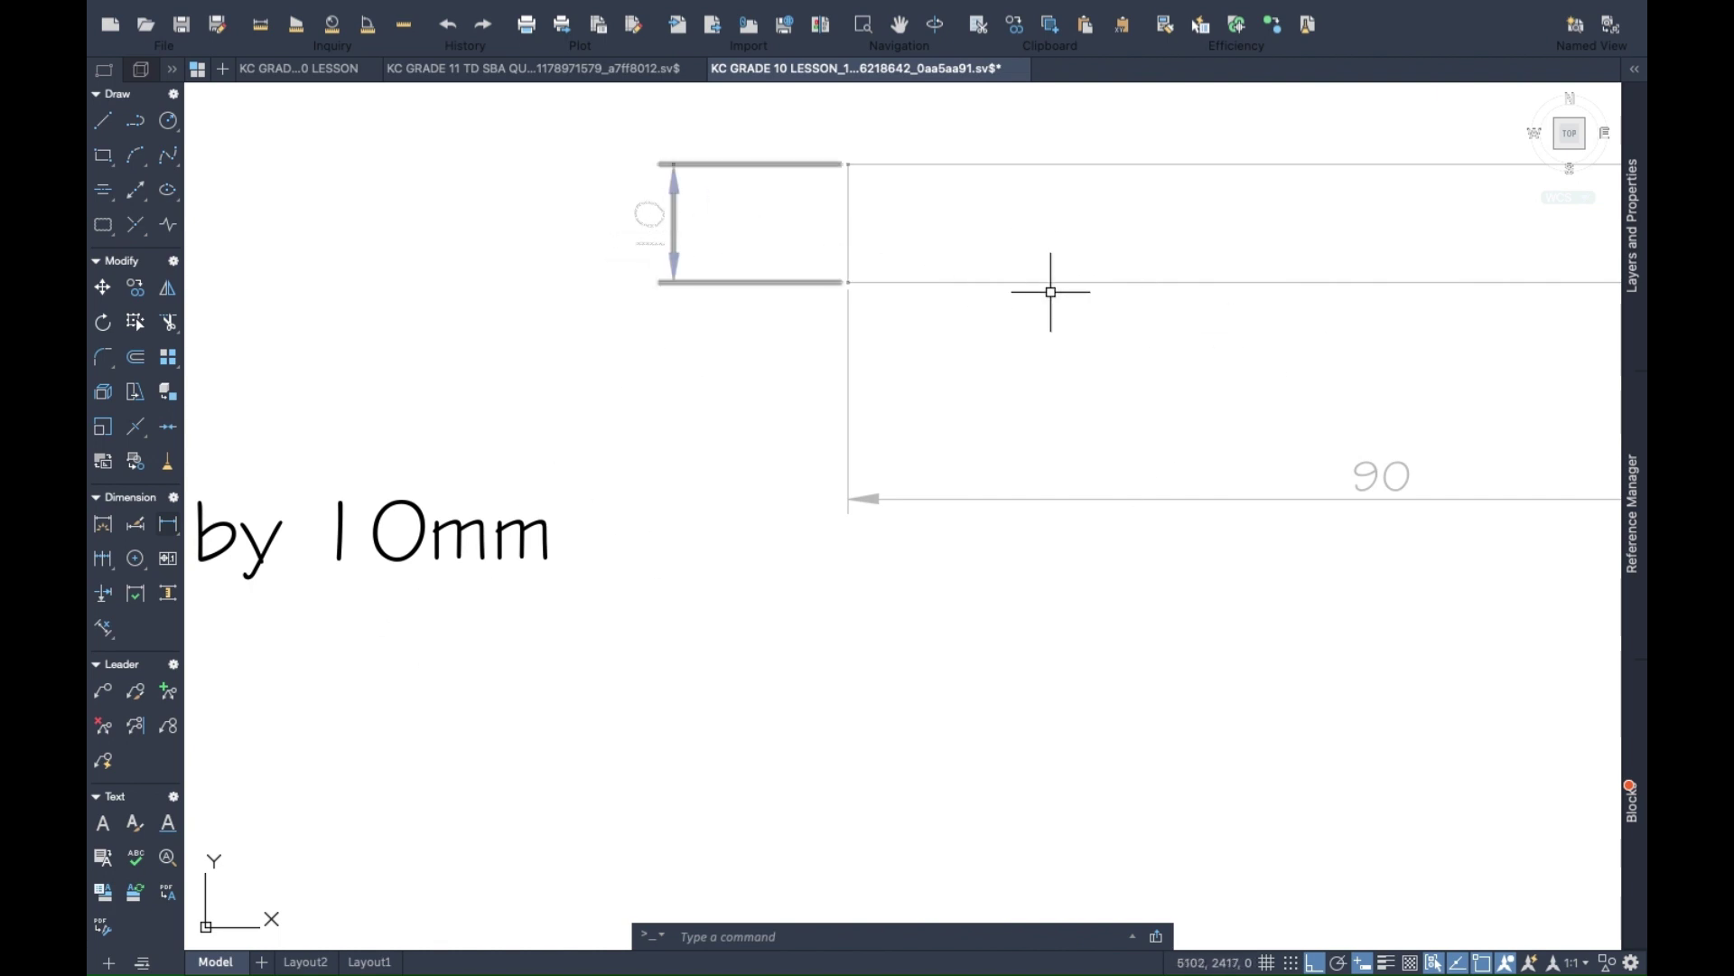
scroll(1035, 316, "right", 10)
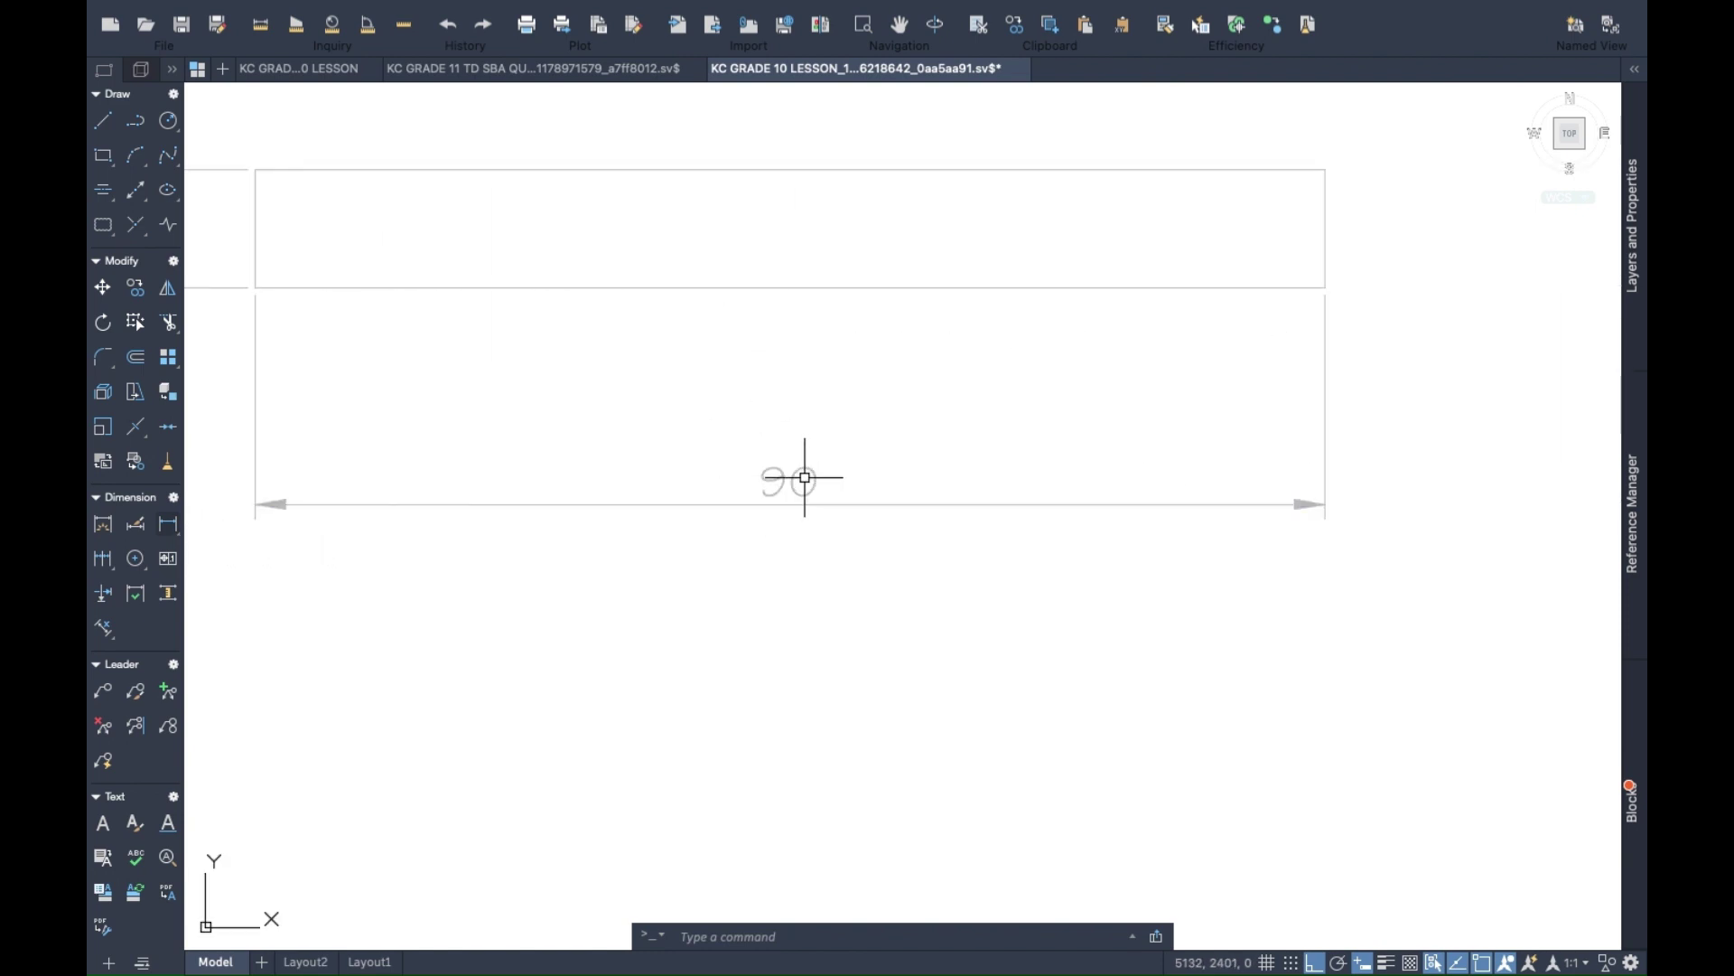
scroll(1330, 261, "down", 5)
mouse_move(1328, 262)
left_mouse_down()
mouse_move(1165, 302)
mouse_move(997, 311)
left_mouse_up()
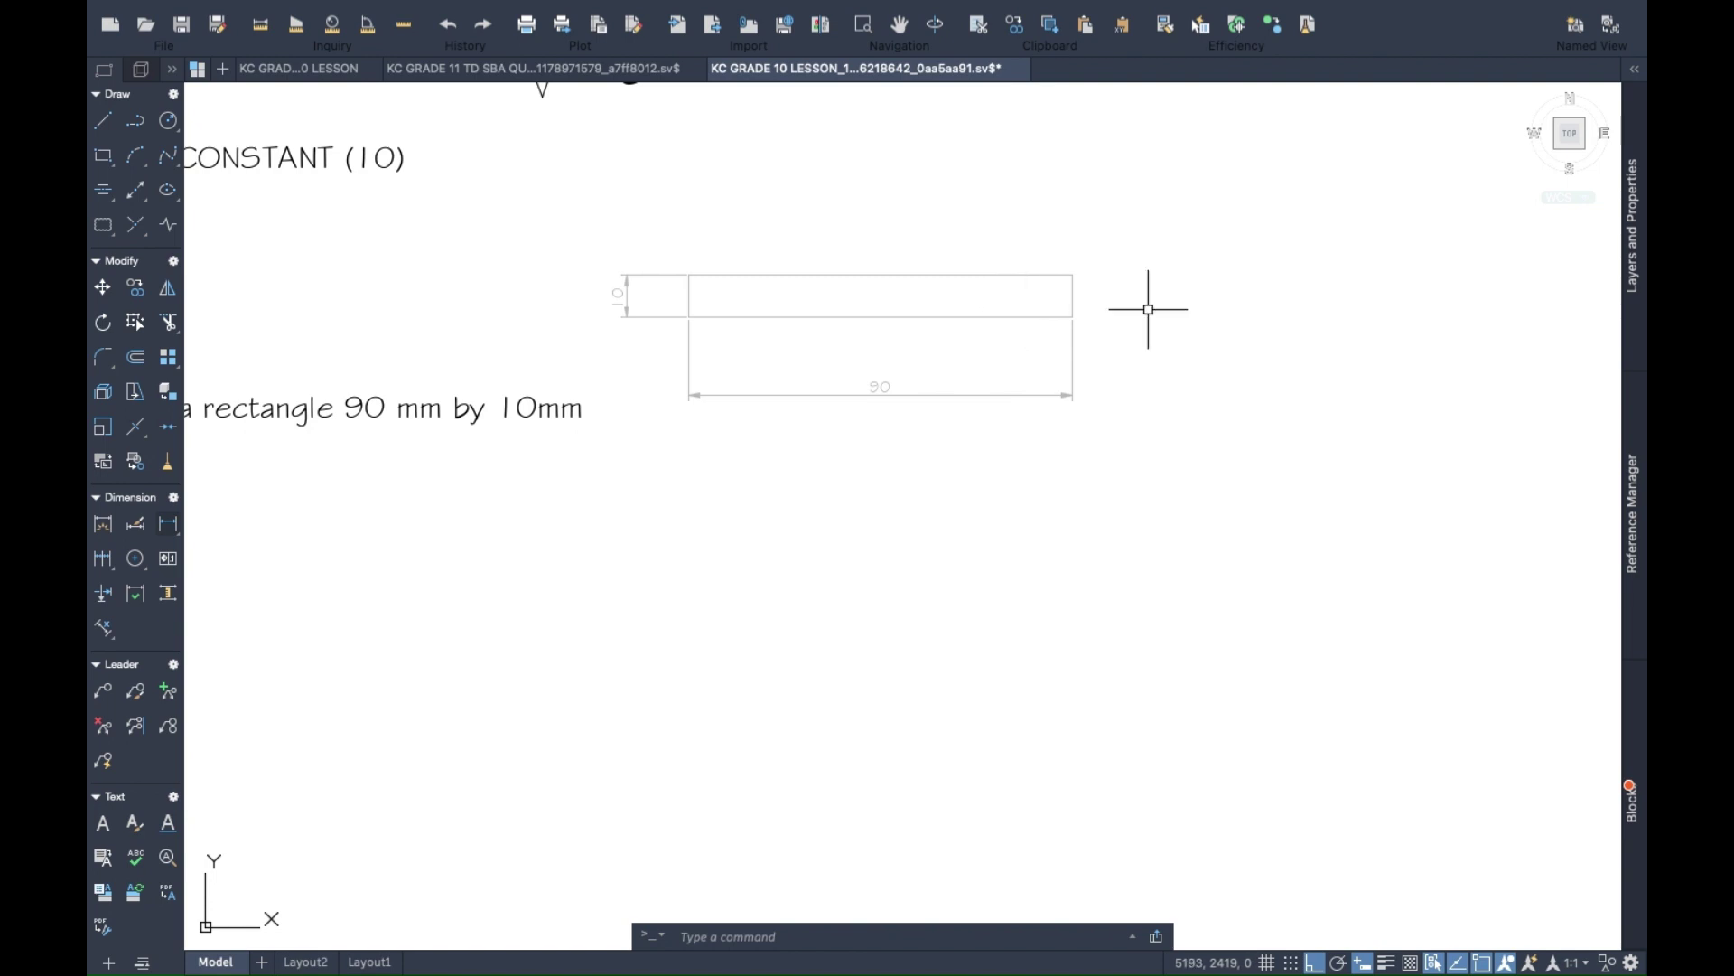
Draw a circle centred on the rectangle's bottom-right corner, passing through its top-right corner.
scroll(1042, 310, "up", 7)
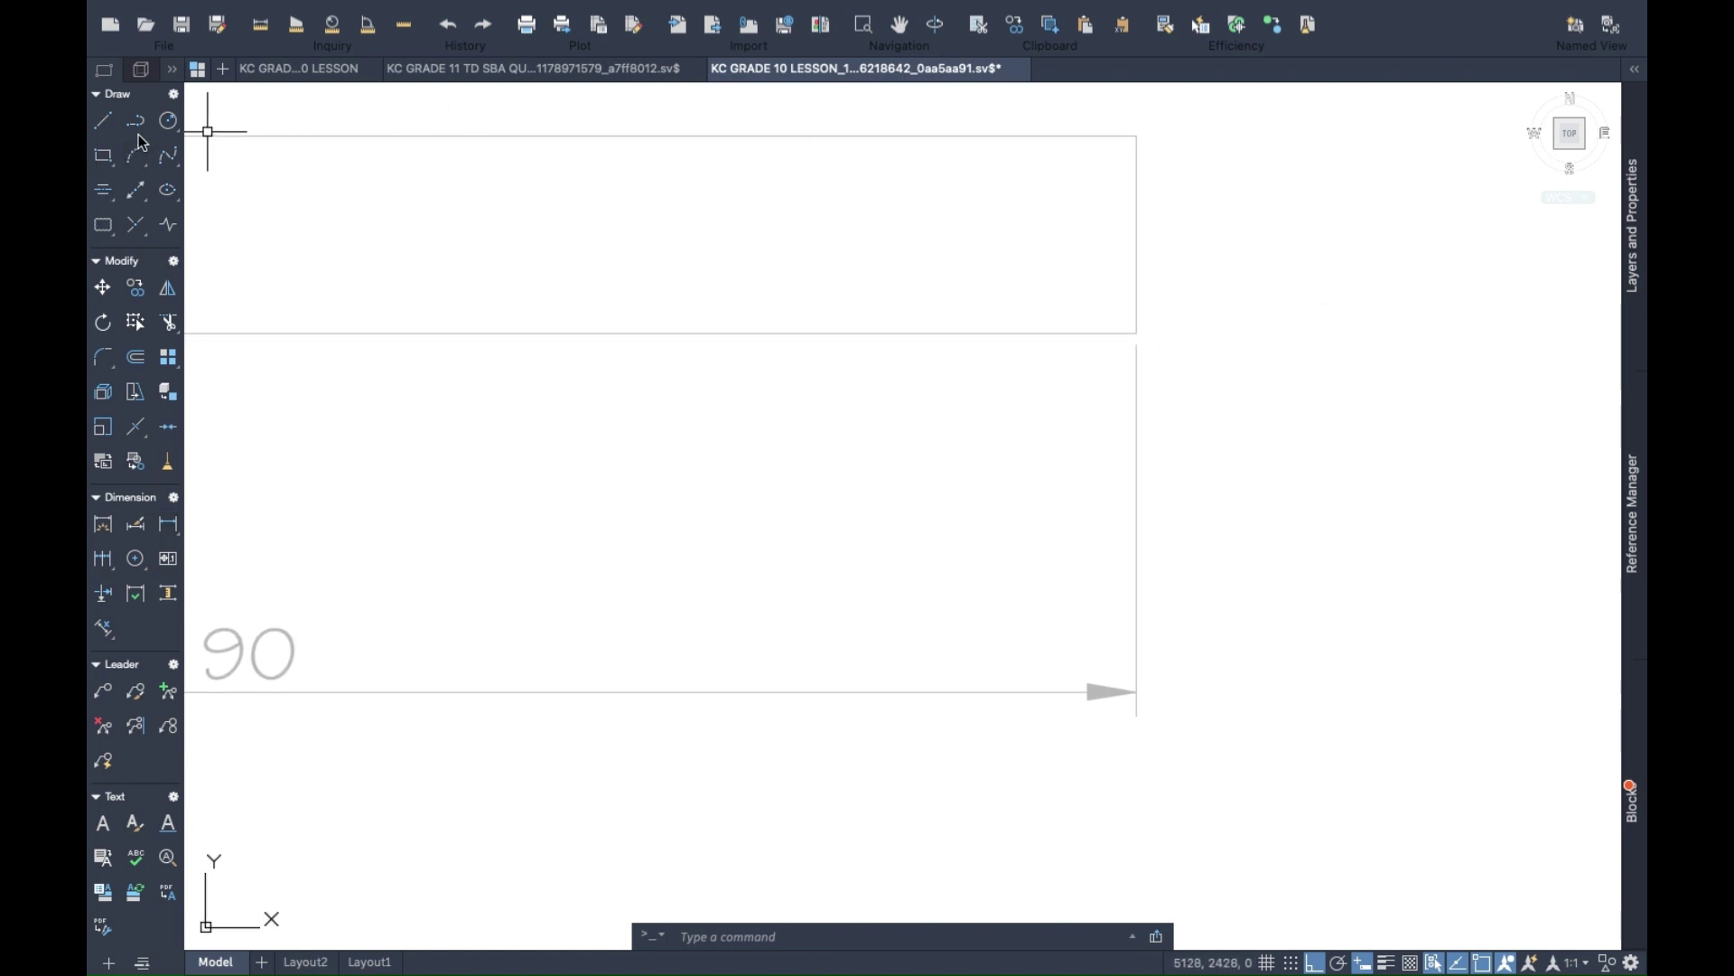
left_click(168, 120)
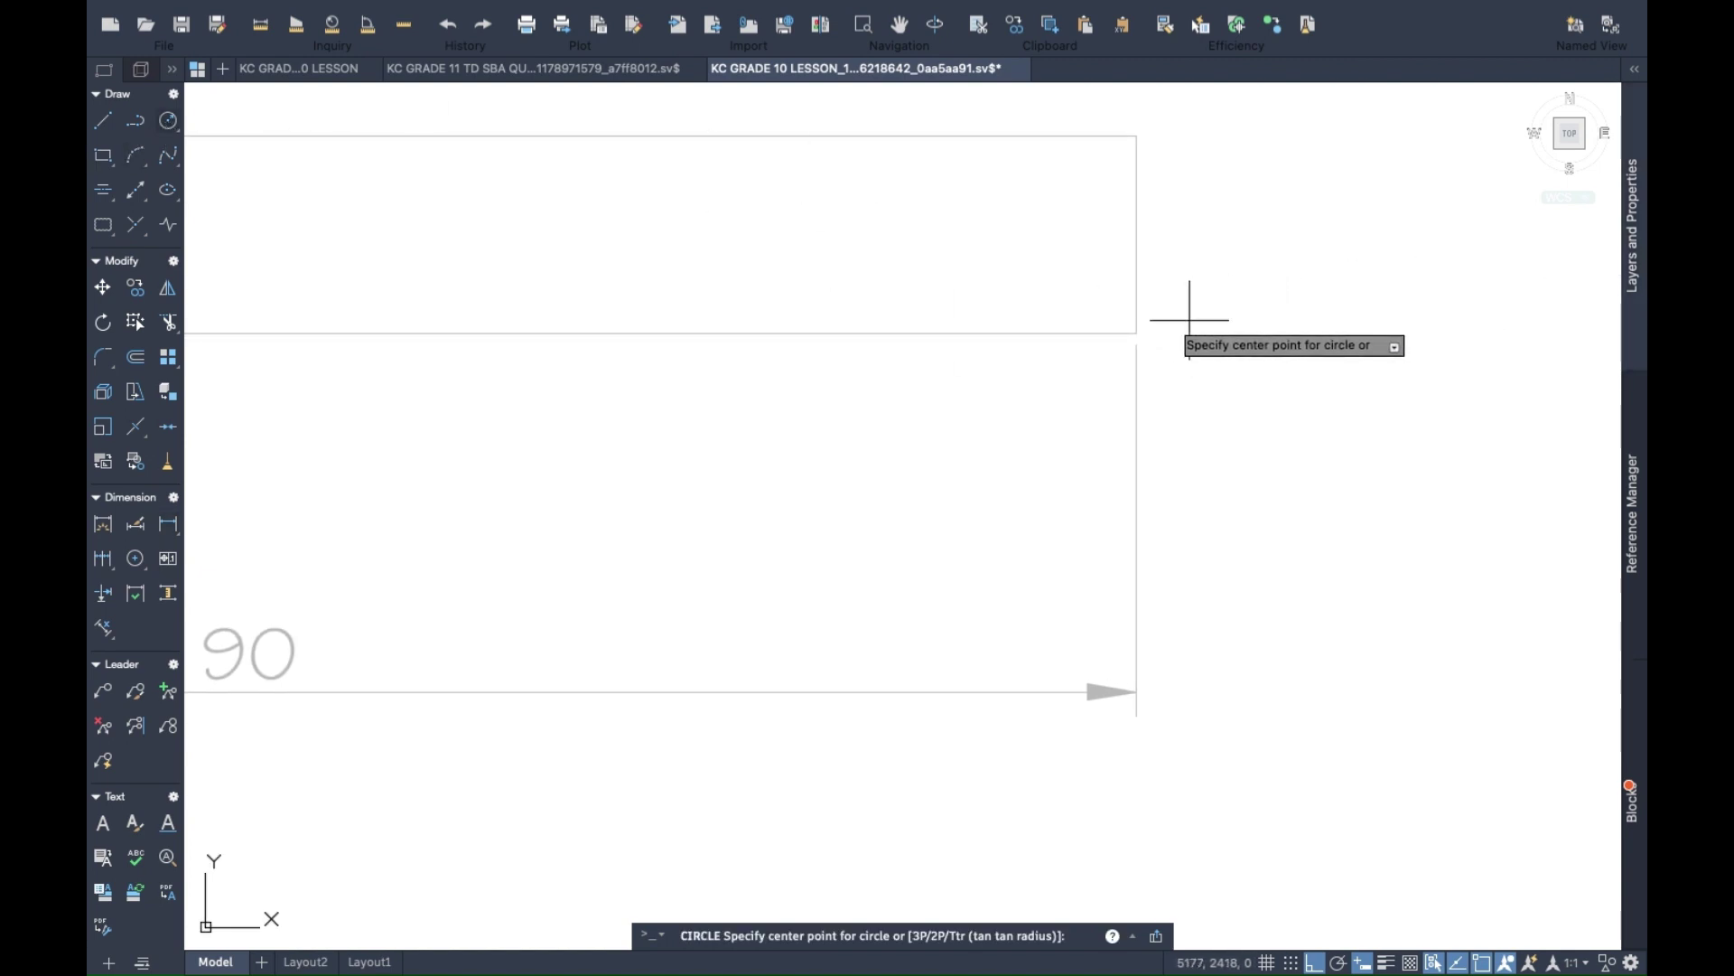
left_click(1136, 334)
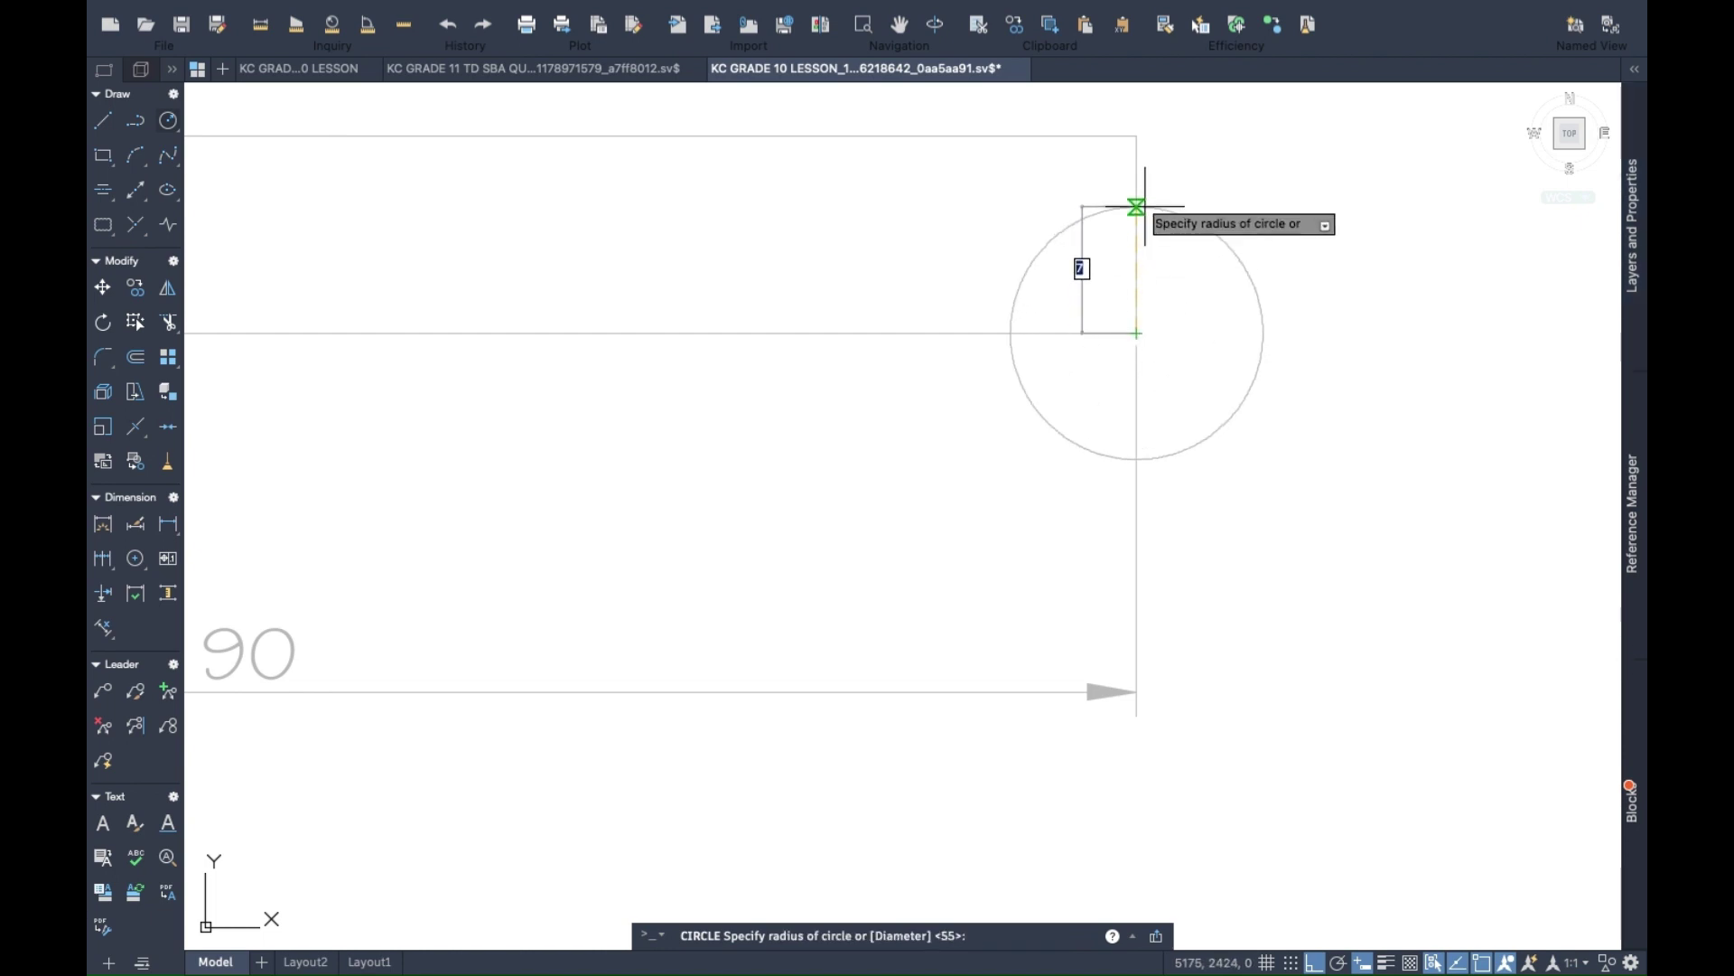
left_click(1136, 132)
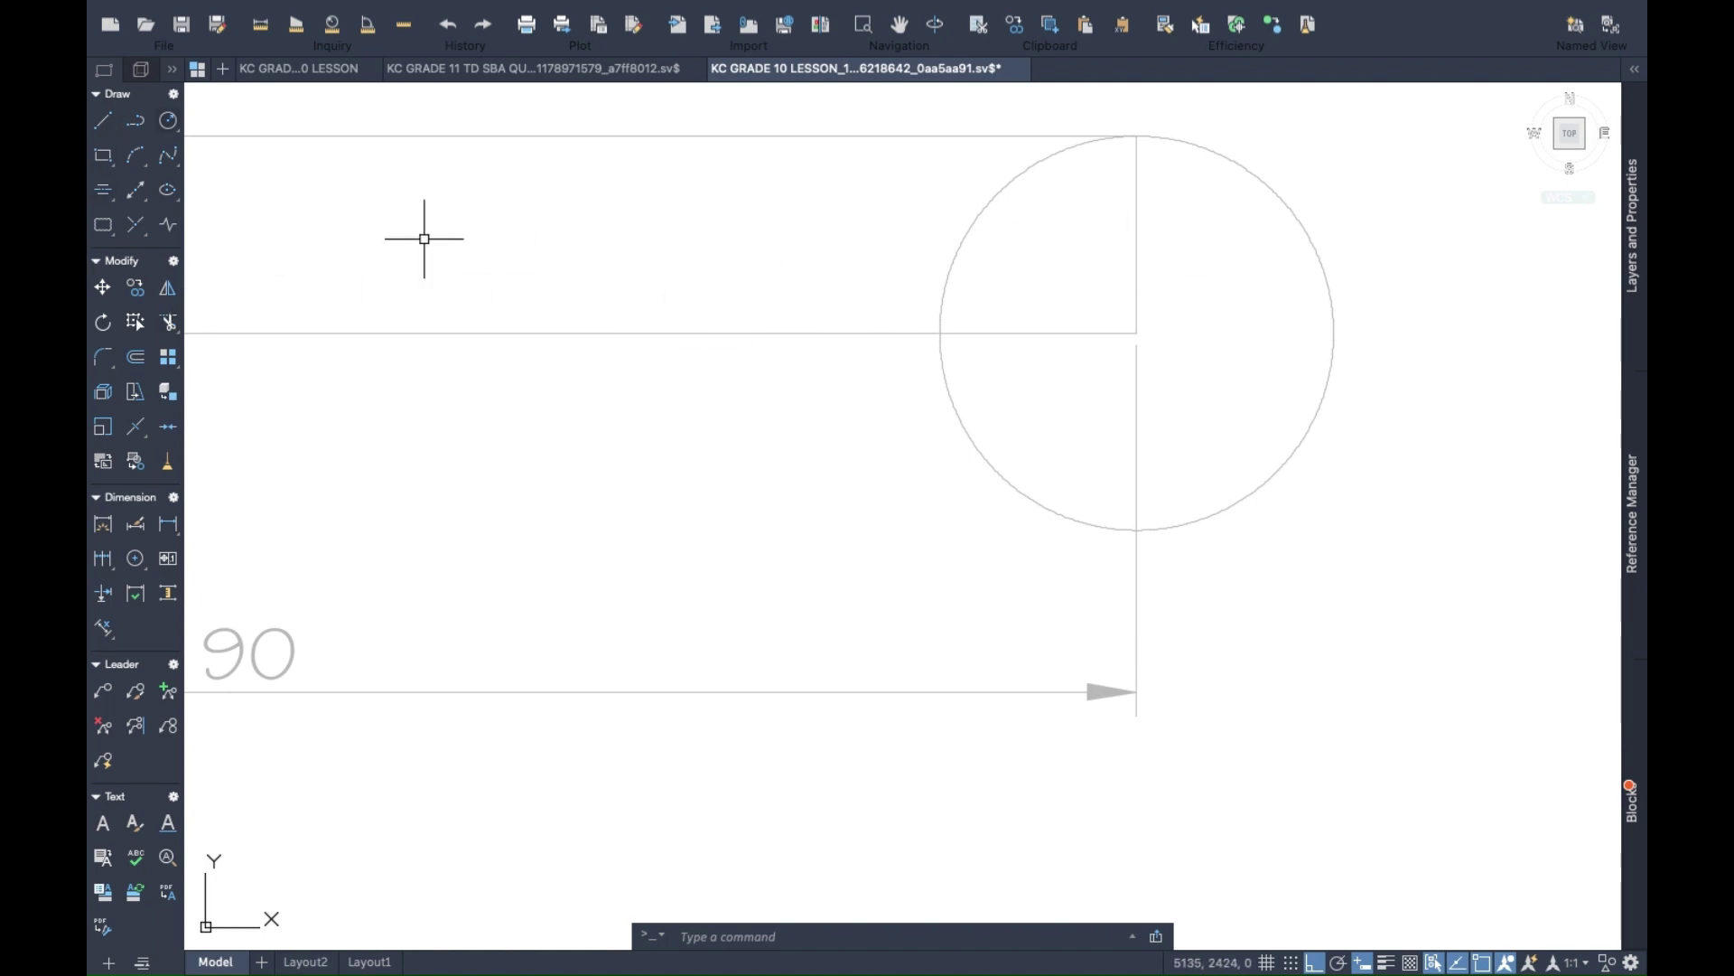
Stretch the bottom edge right by 10 so it ends on the circle.
left_click(1081, 334)
left_click(1136, 334)
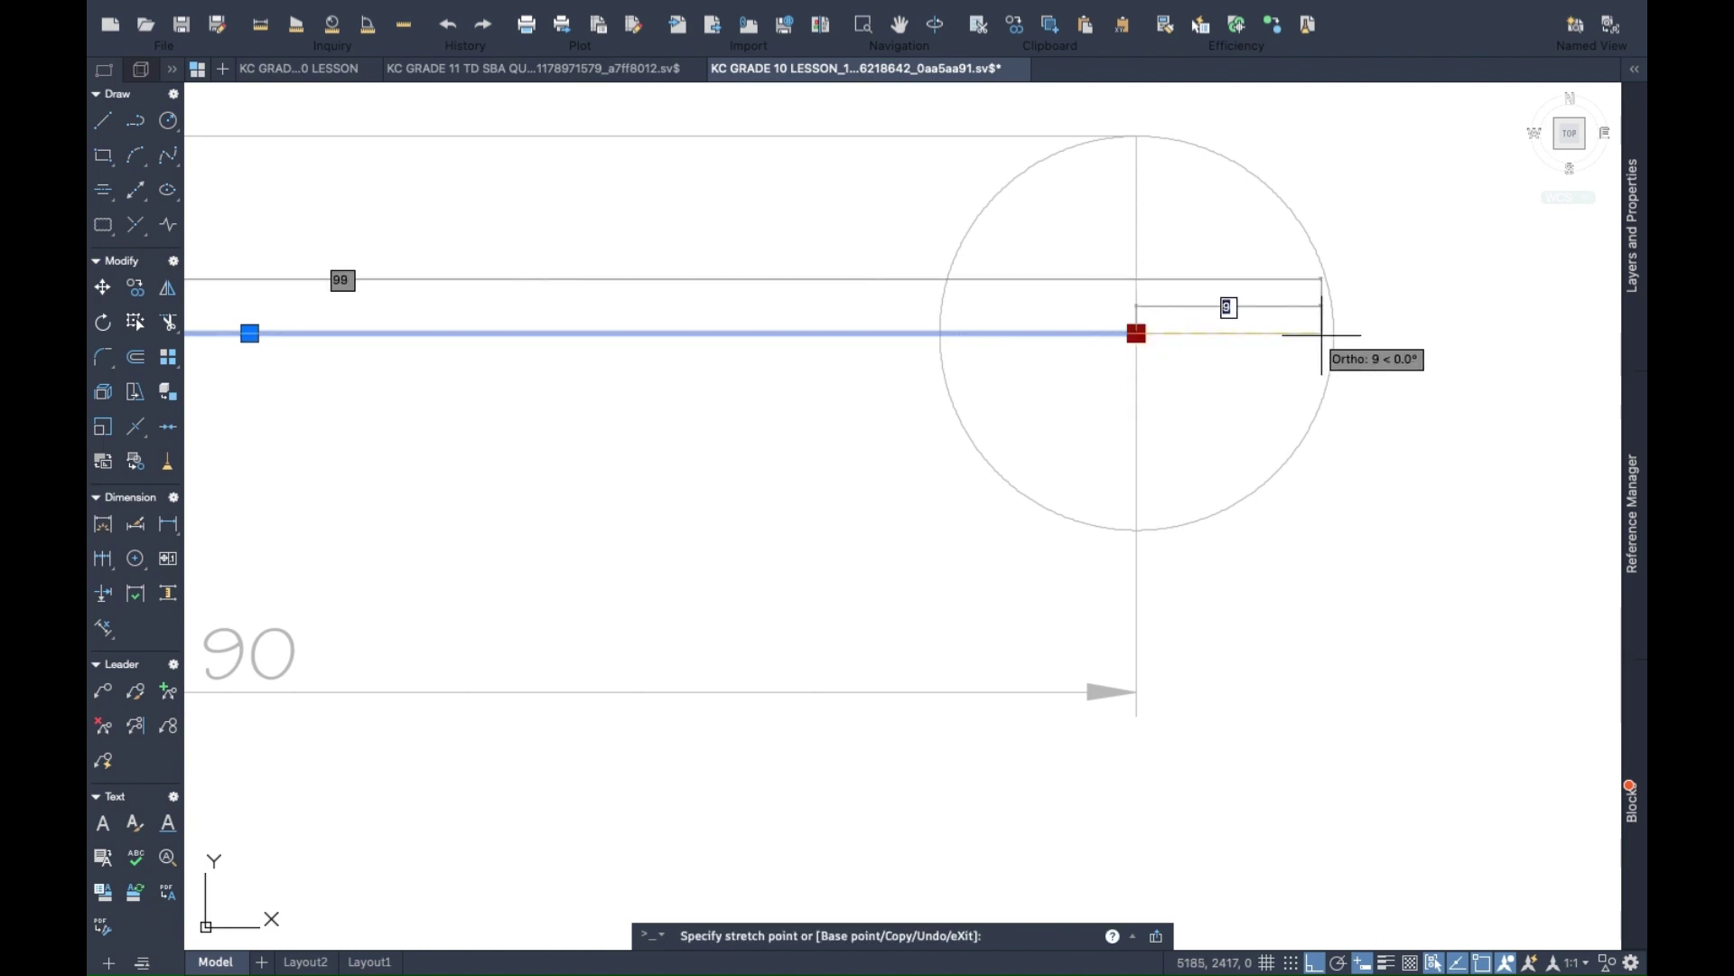
left_click(1334, 333)
key("Escape")
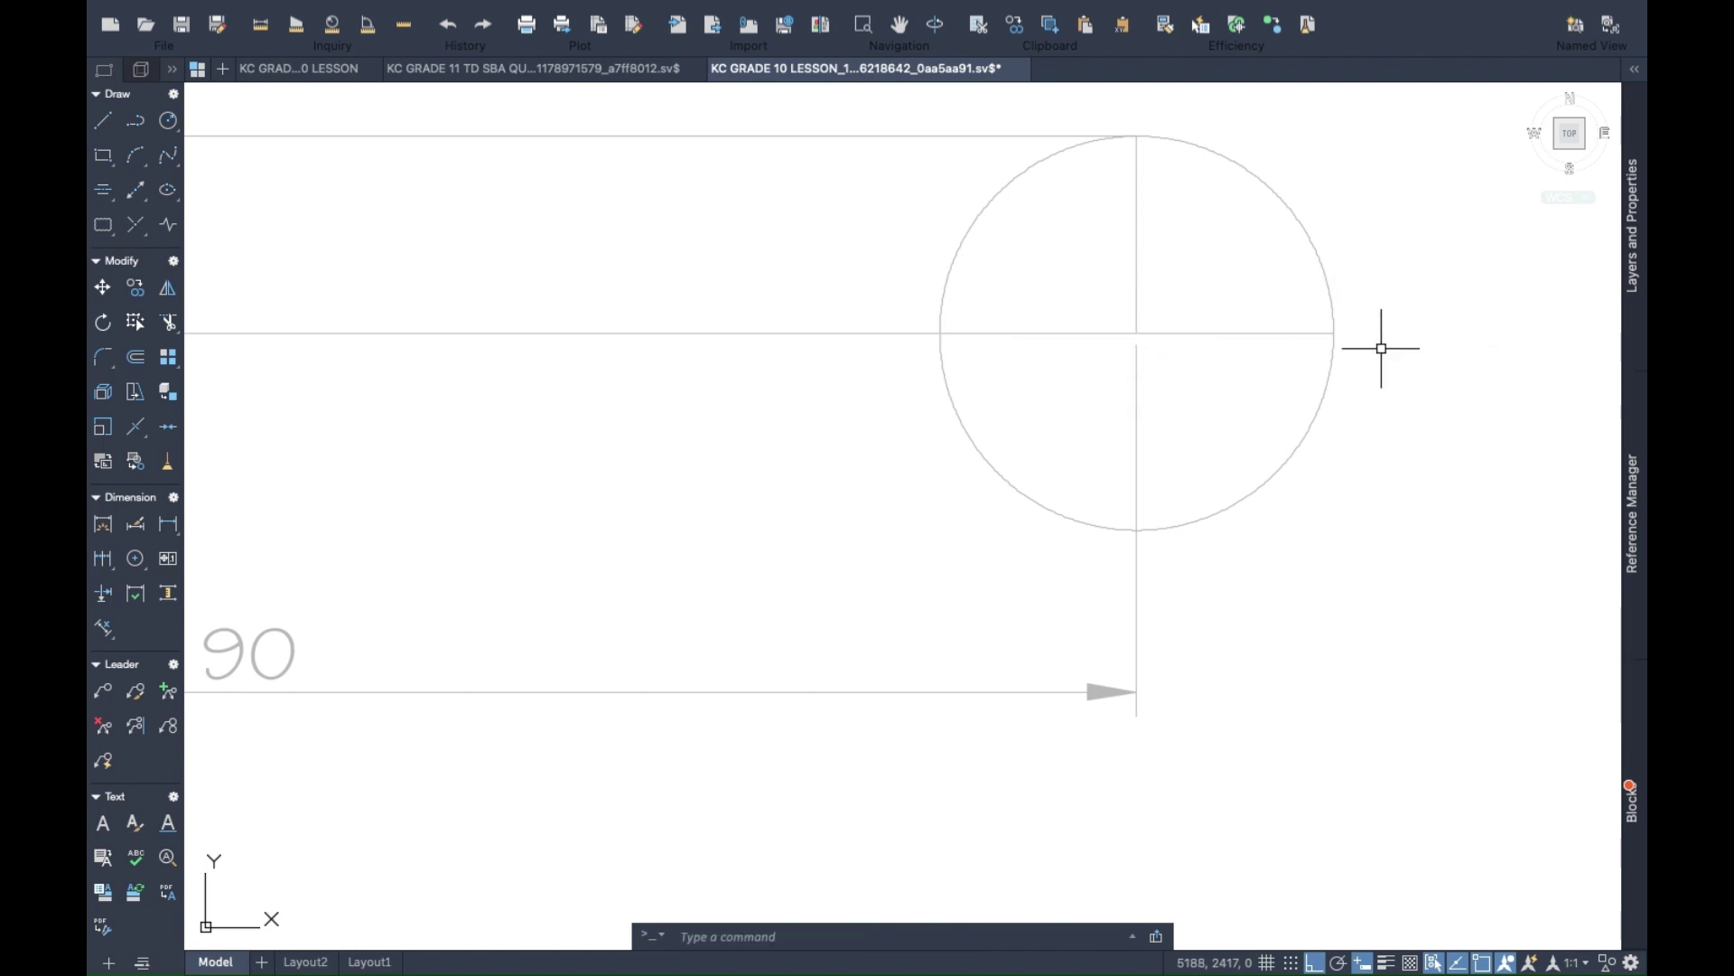
Trim the circle down to the quarter arc above the extended base.
left_click(172, 316)
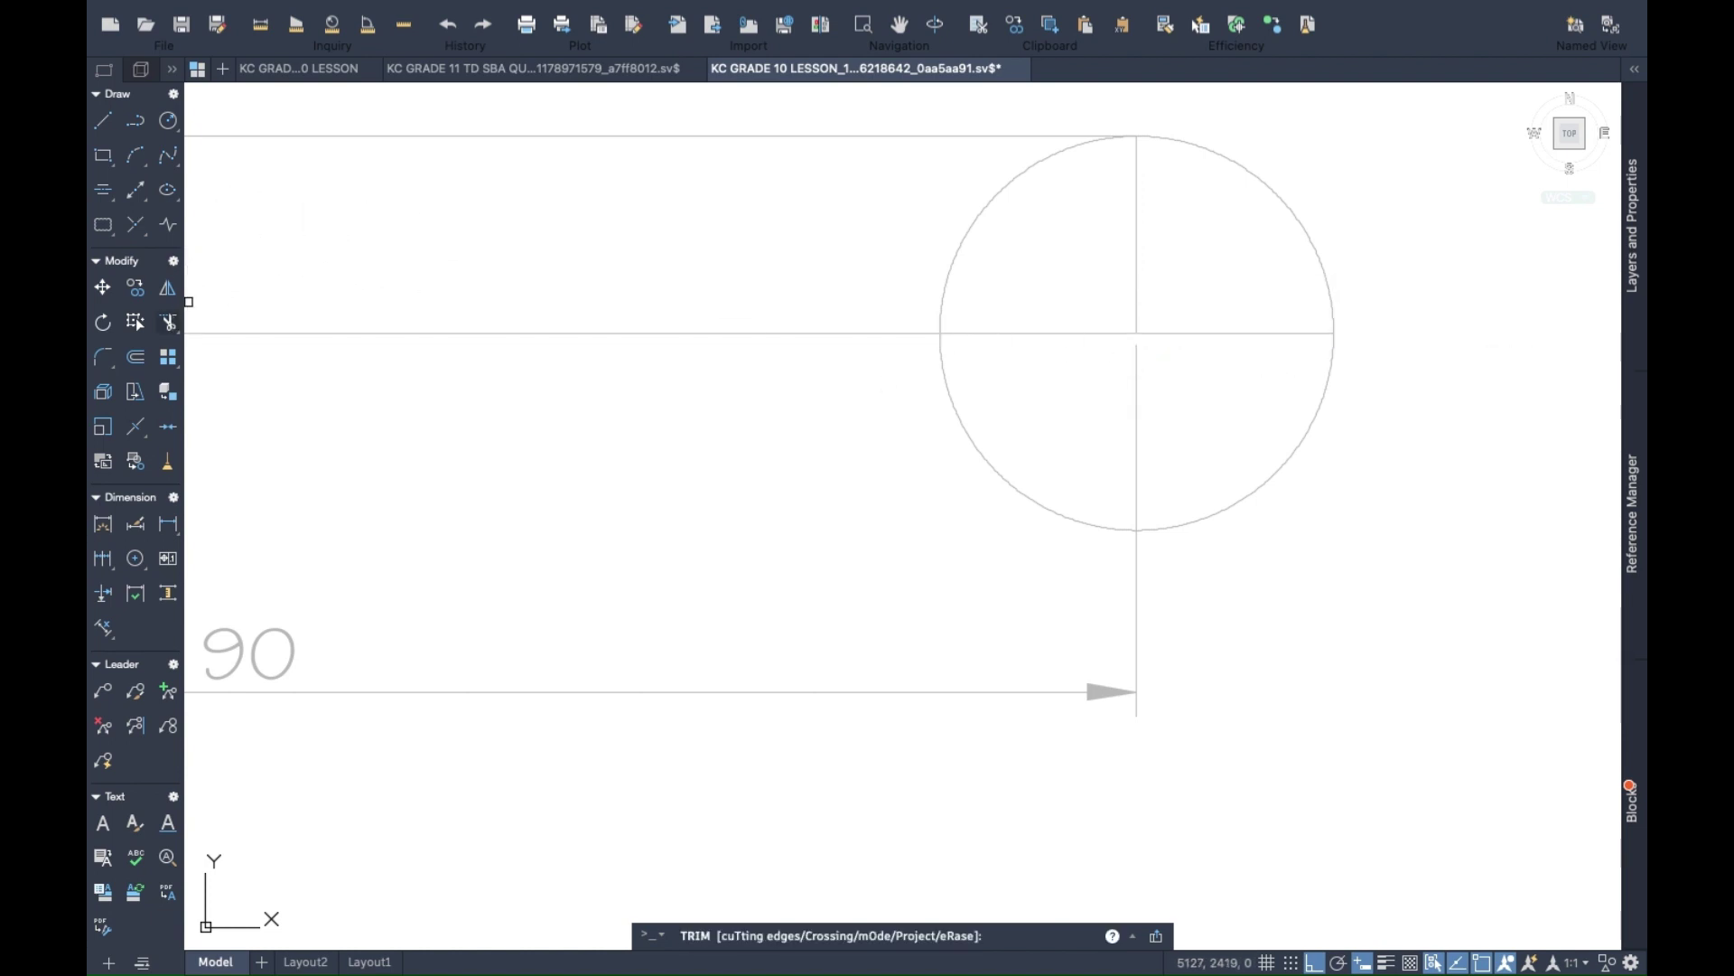
left_click(940, 355)
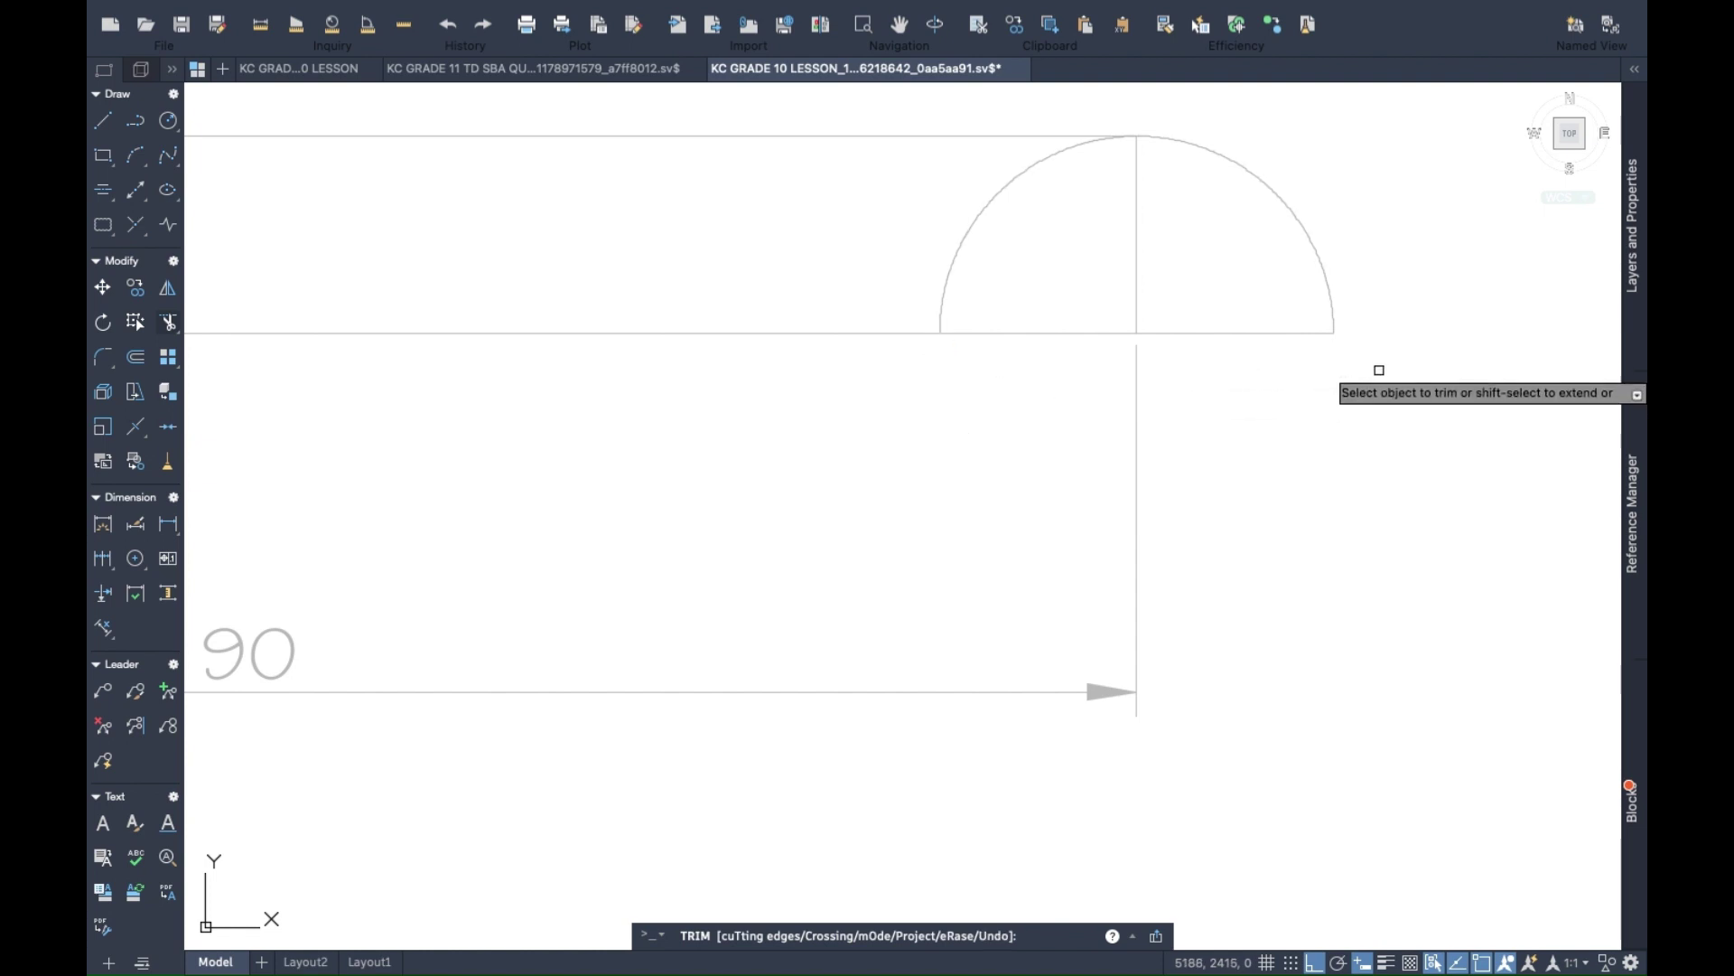
left_click(1015, 171)
scroll(1018, 208, "down", 5)
key("Escape")
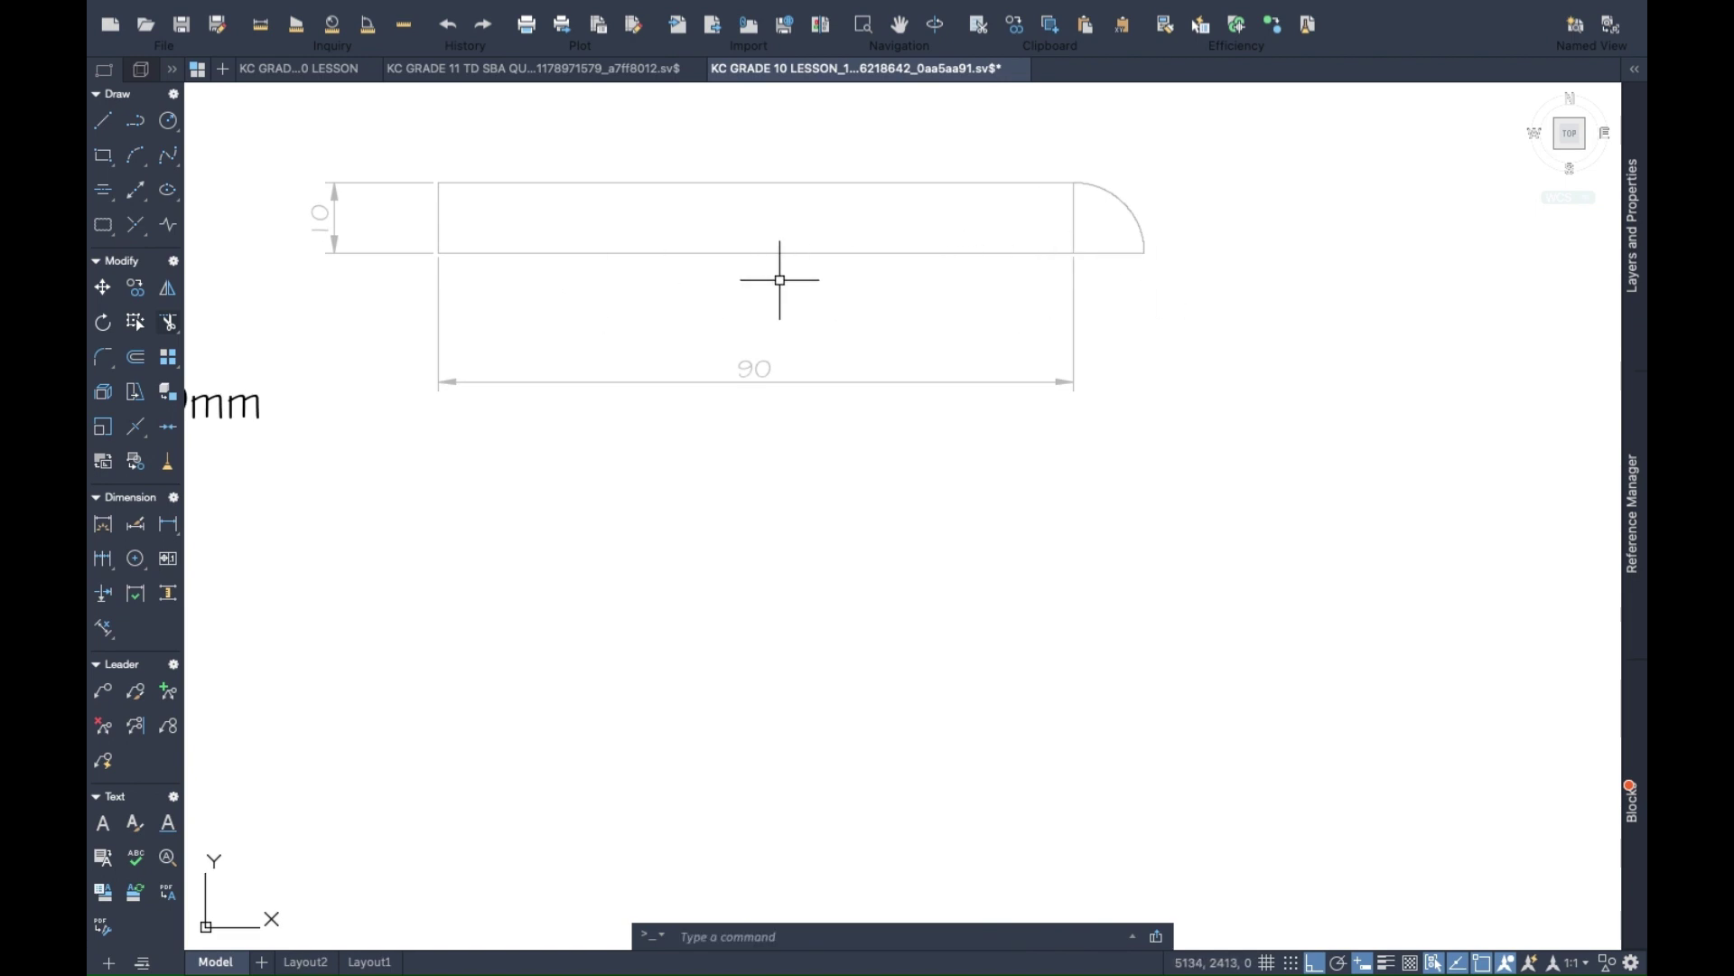
Draw a circle centred midway on the 100 mm baseline and trim it to a semicircle.
left_click(167, 122)
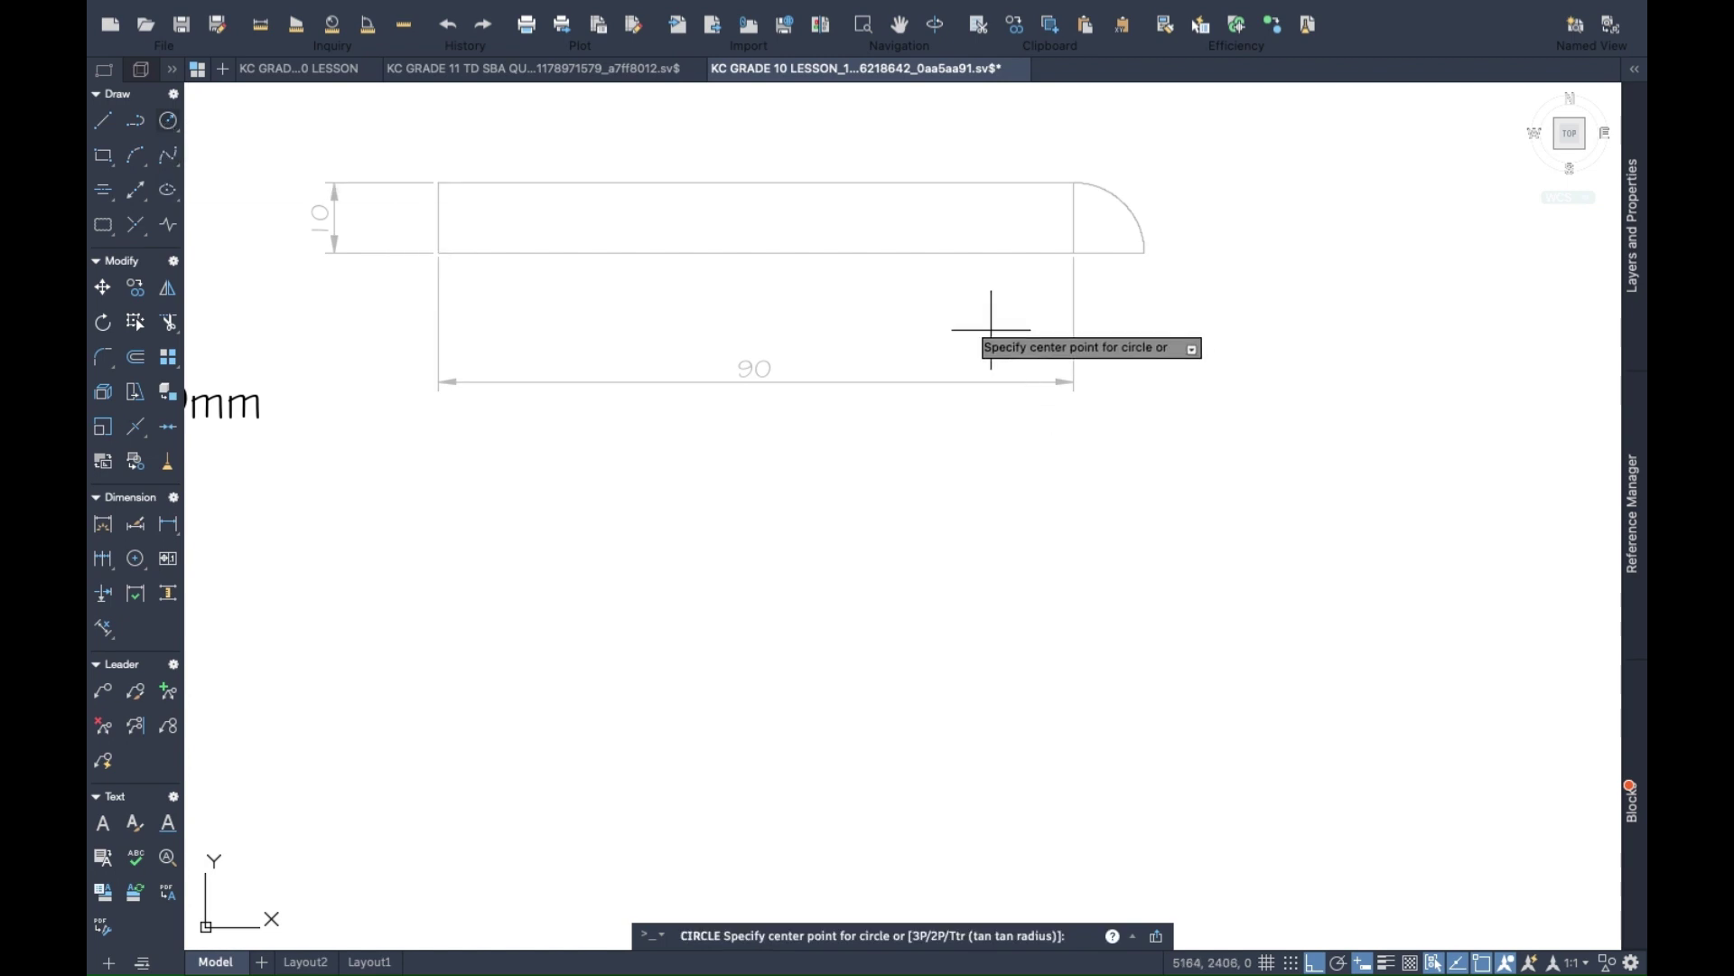
left_click(791, 253)
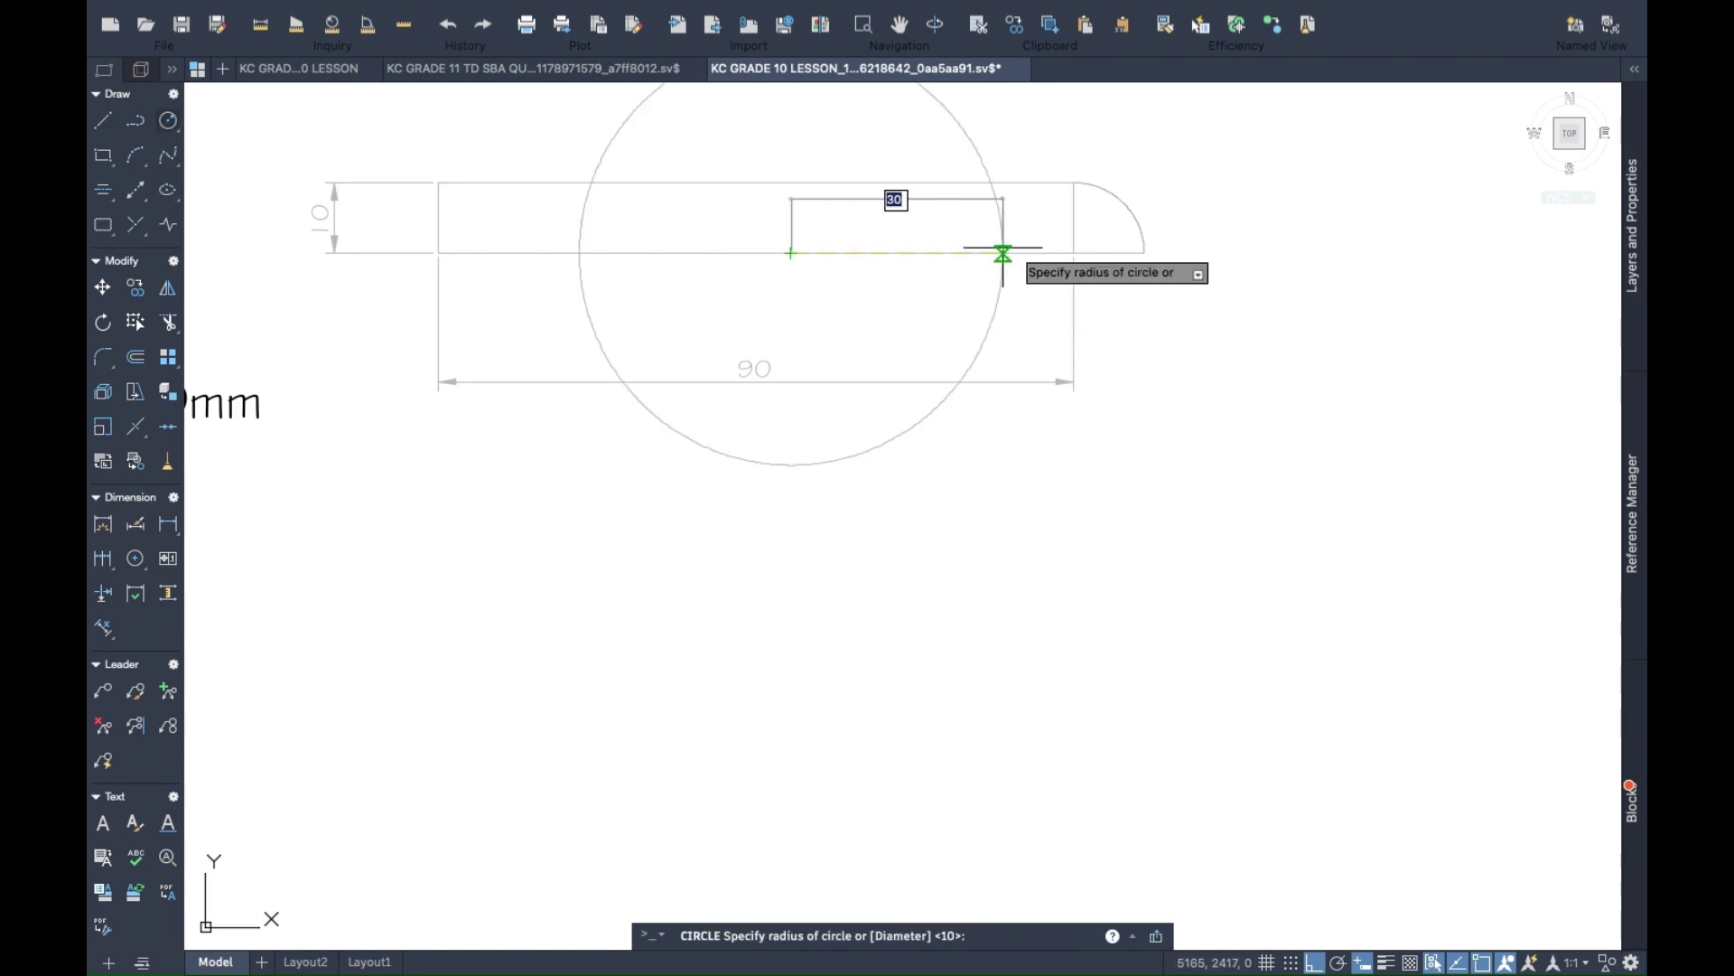
left_click(1145, 253)
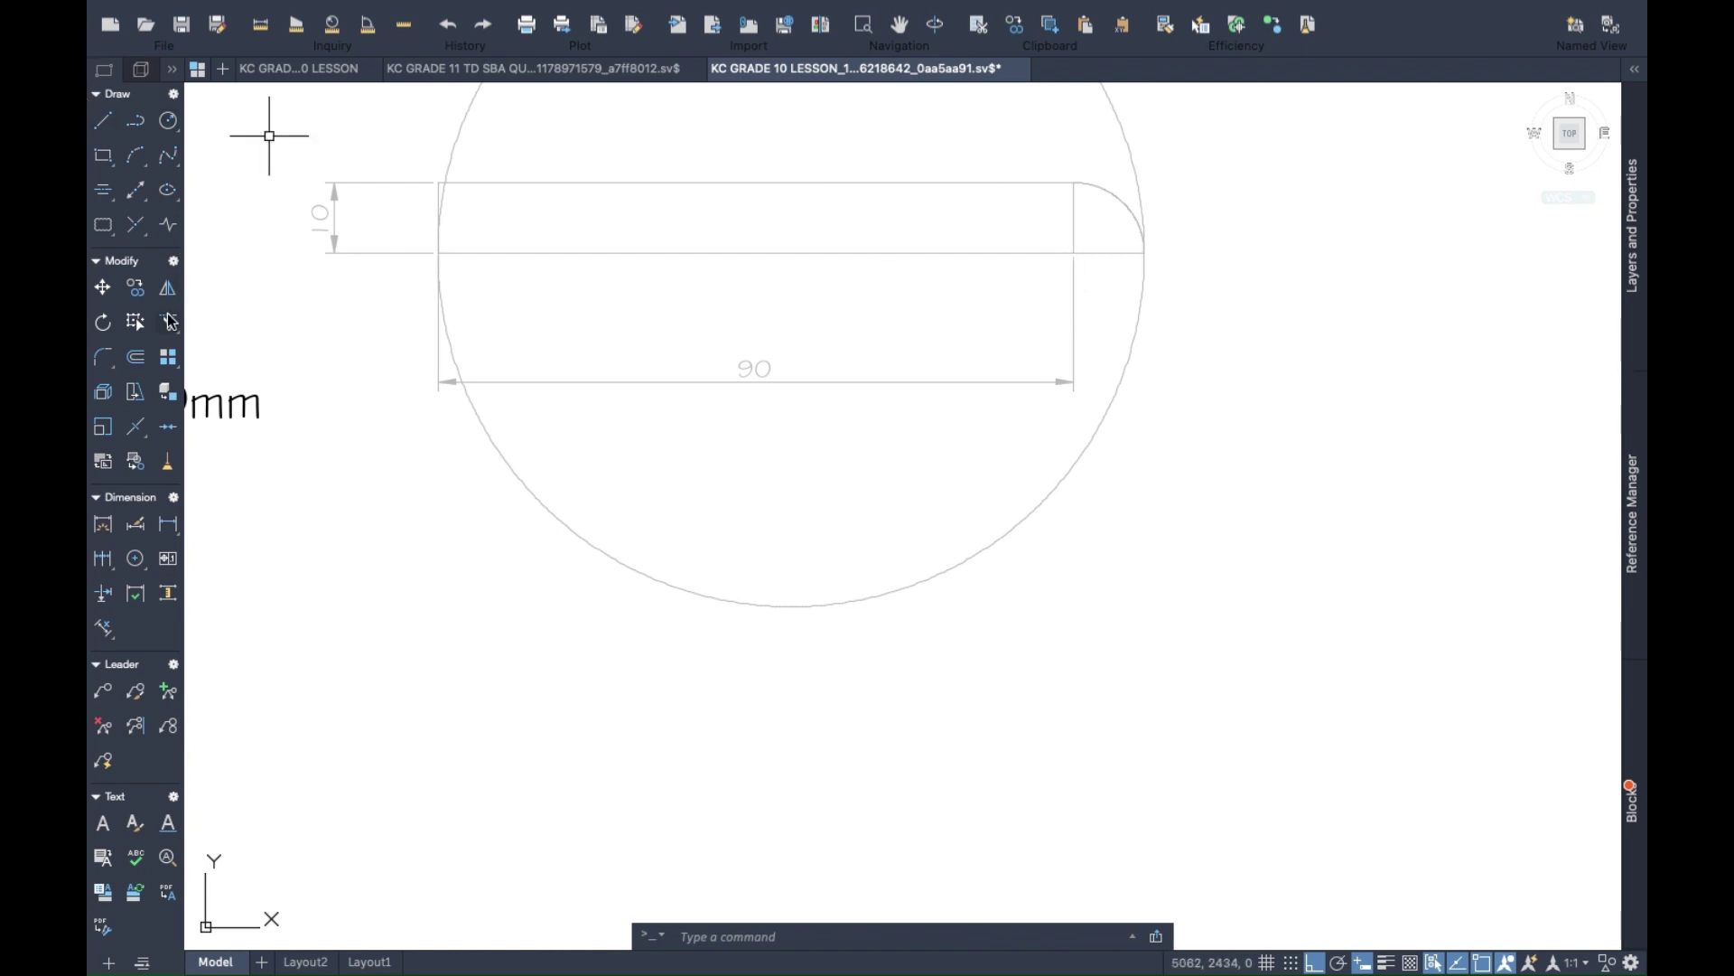
left_click(169, 321)
left_click(449, 337)
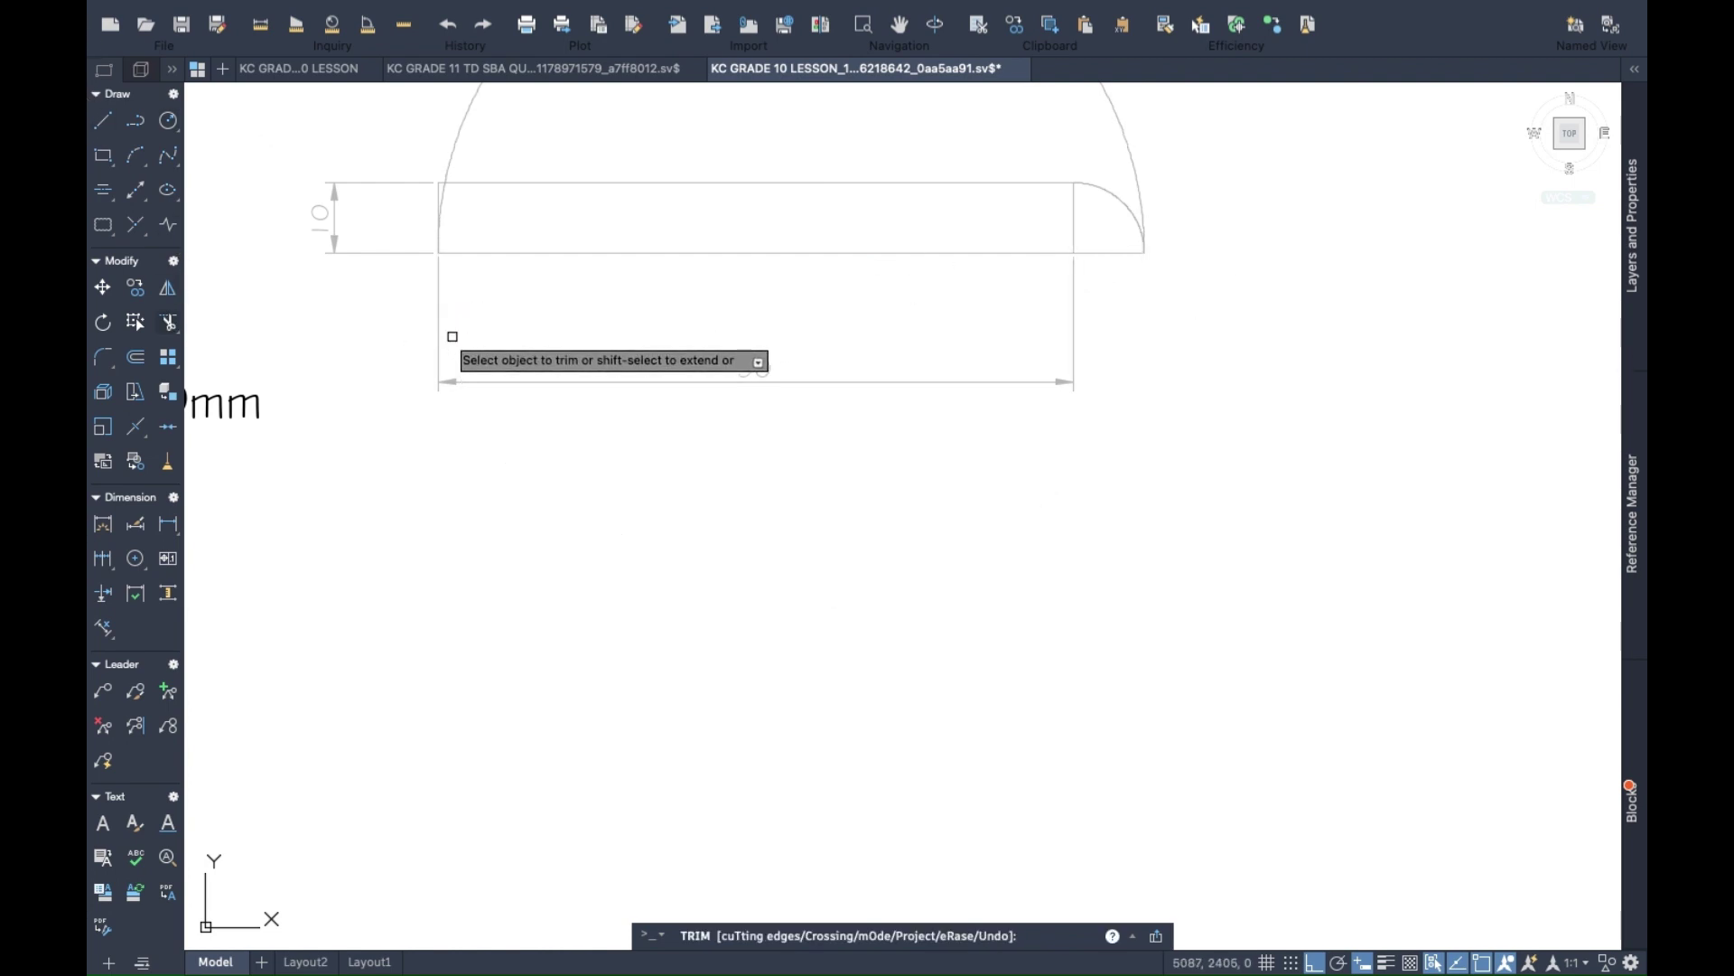
scroll(1180, 283, "up", 5)
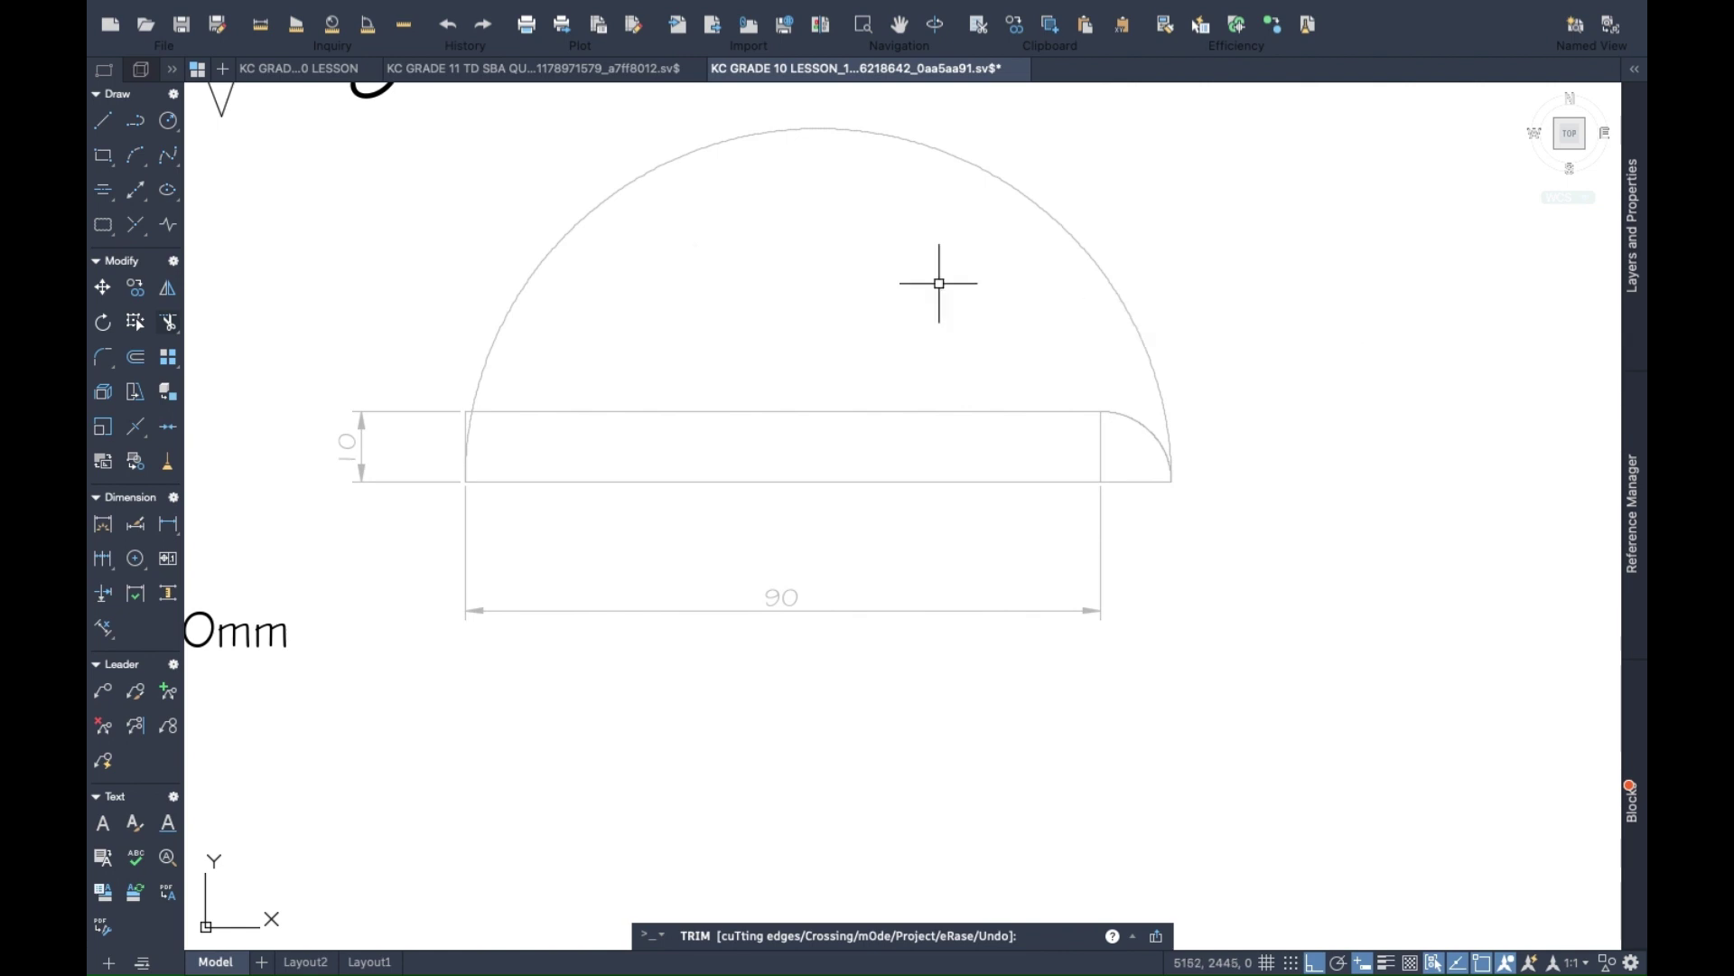
key("Escape")
Draw a vertical from the rectangle's bottom-right corner and trim it at the semicircle.
left_click(105, 126)
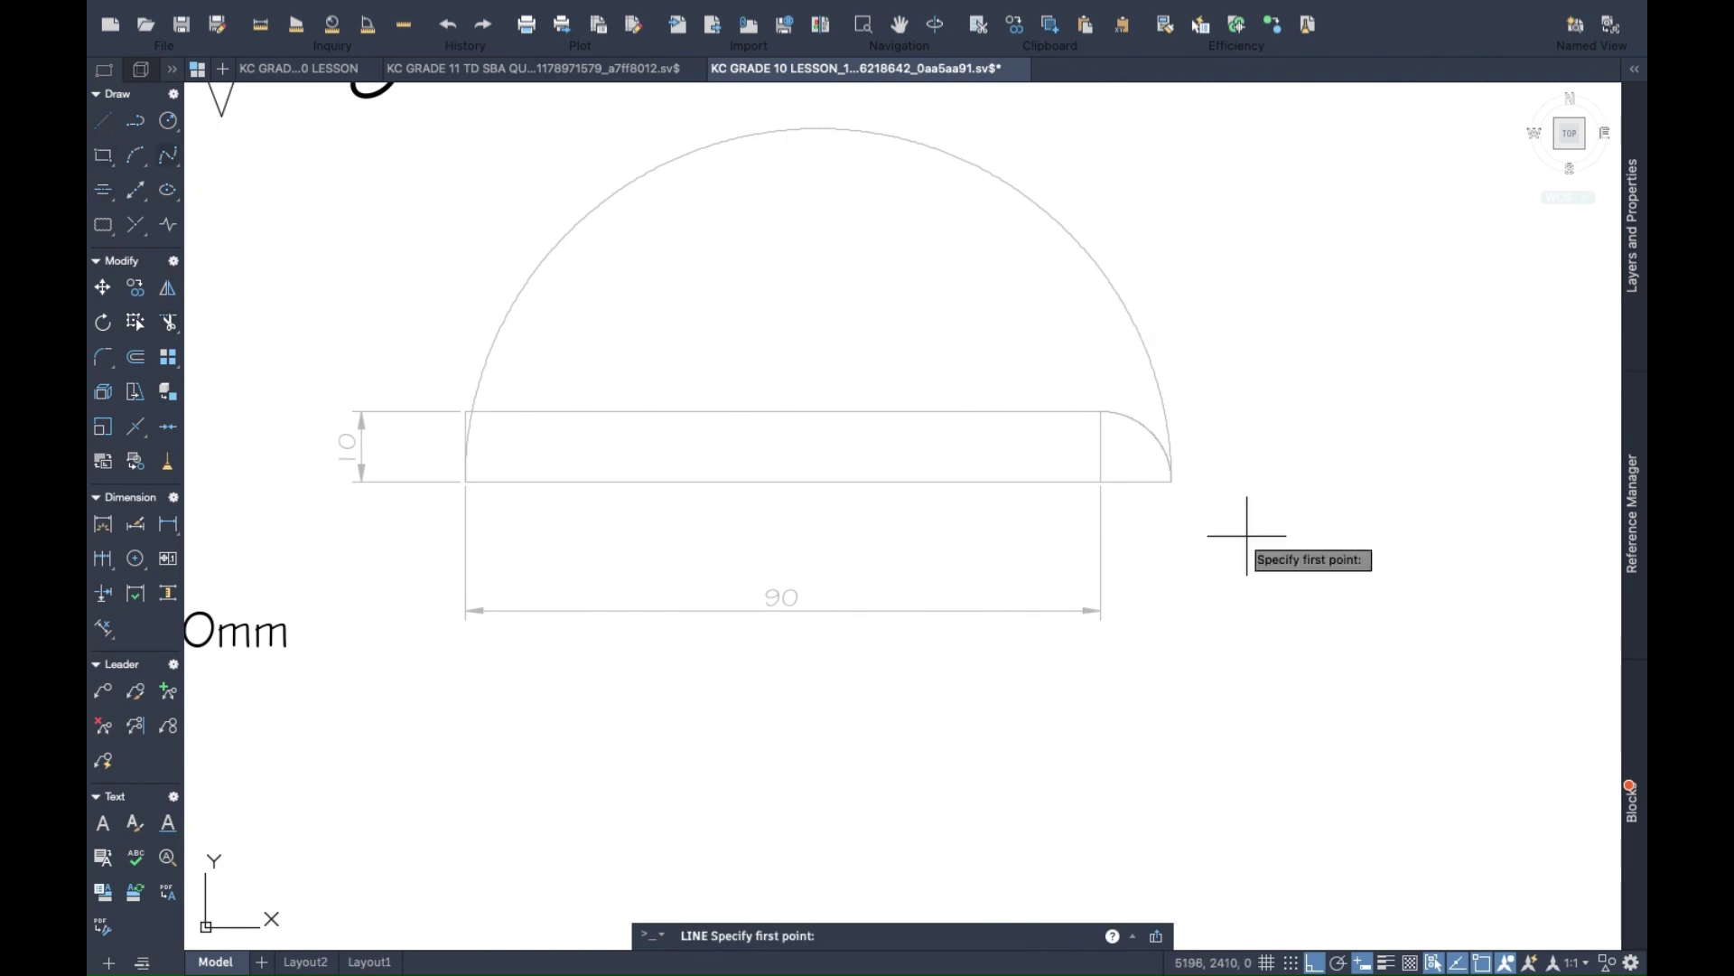
left_click(1101, 482)
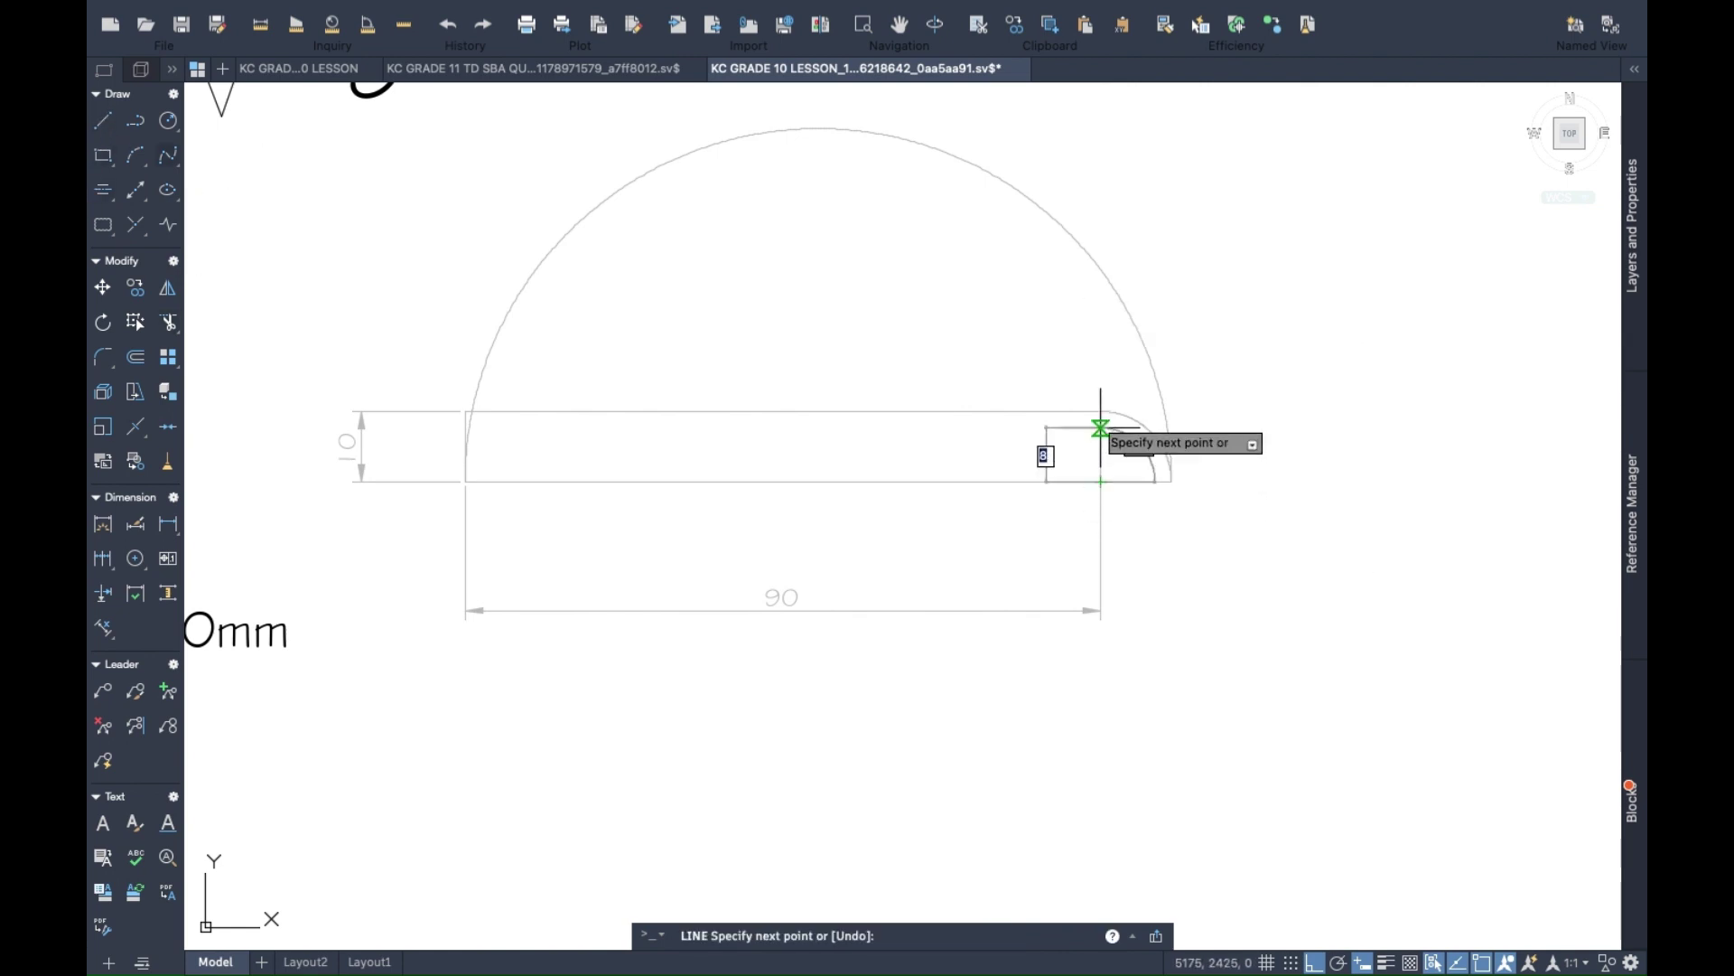
left_click(1104, 193)
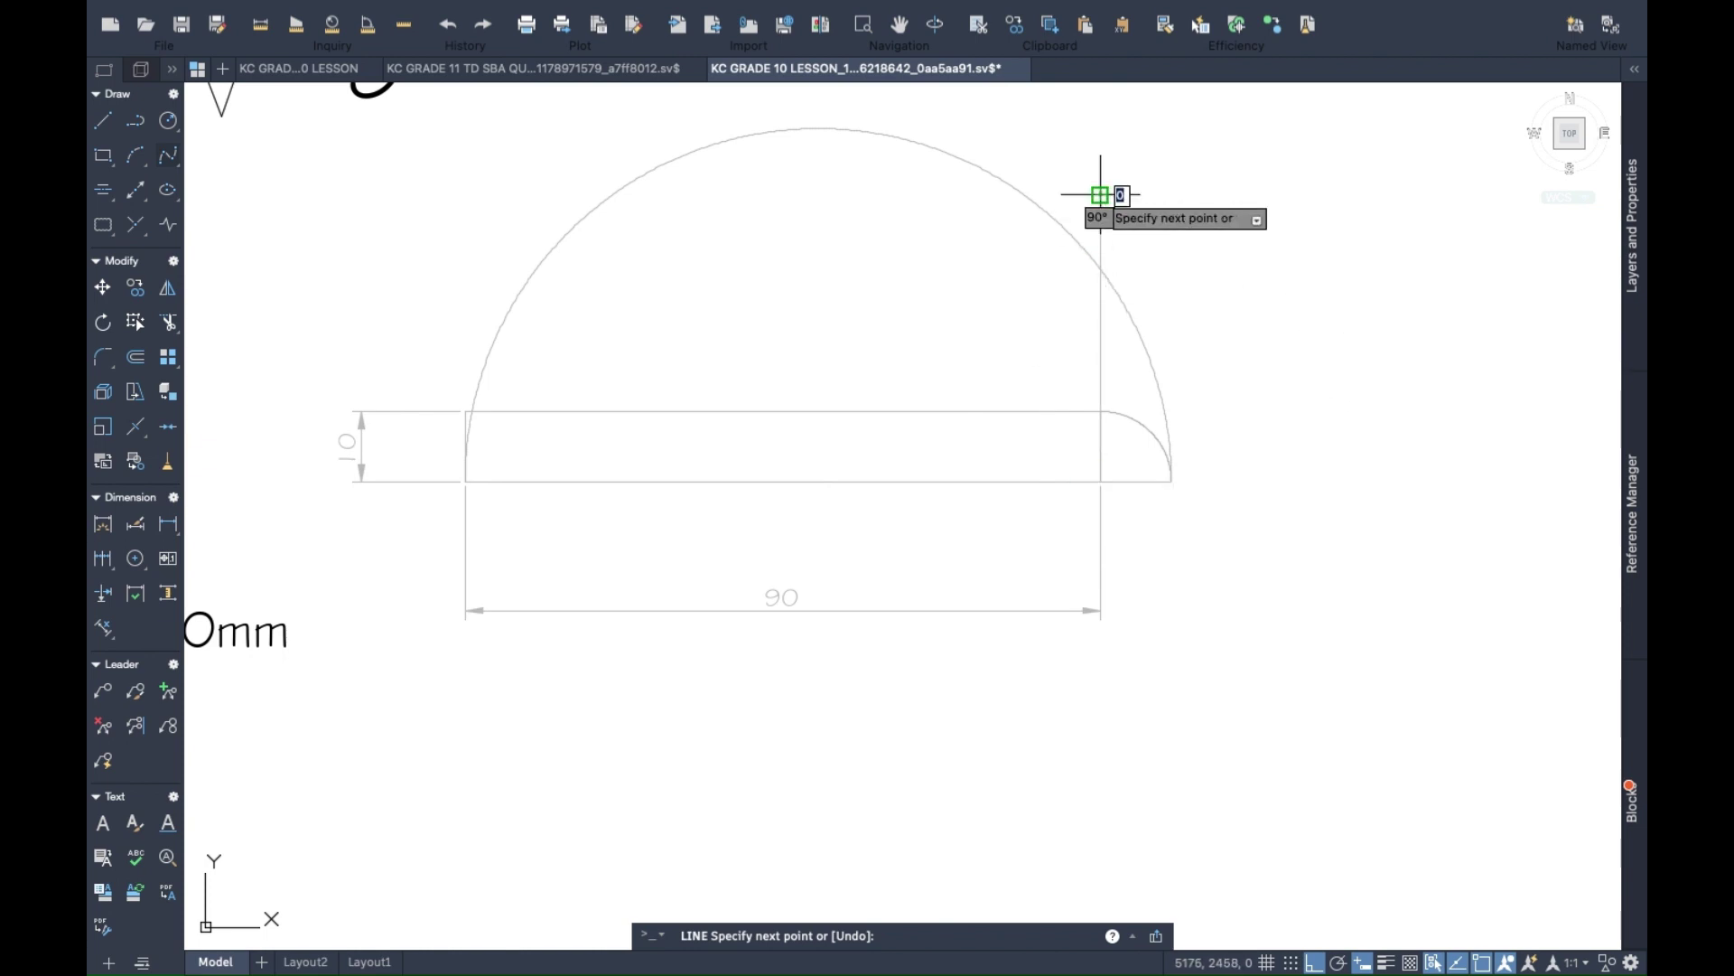
key("Escape")
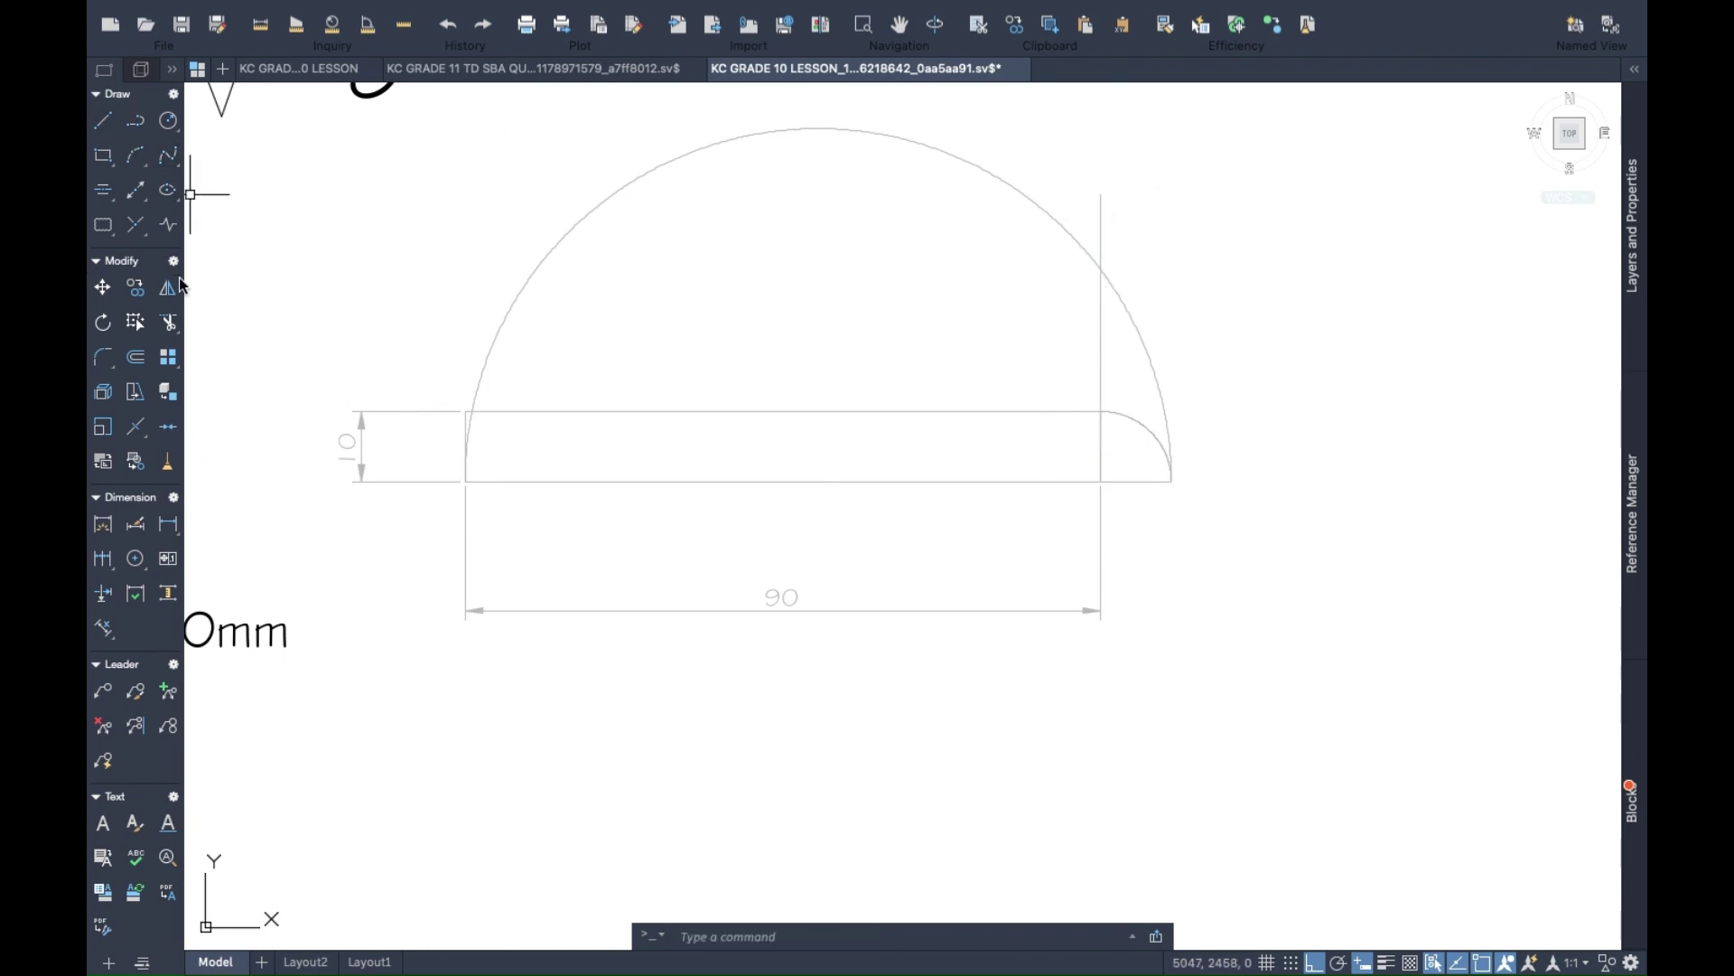
left_click(171, 323)
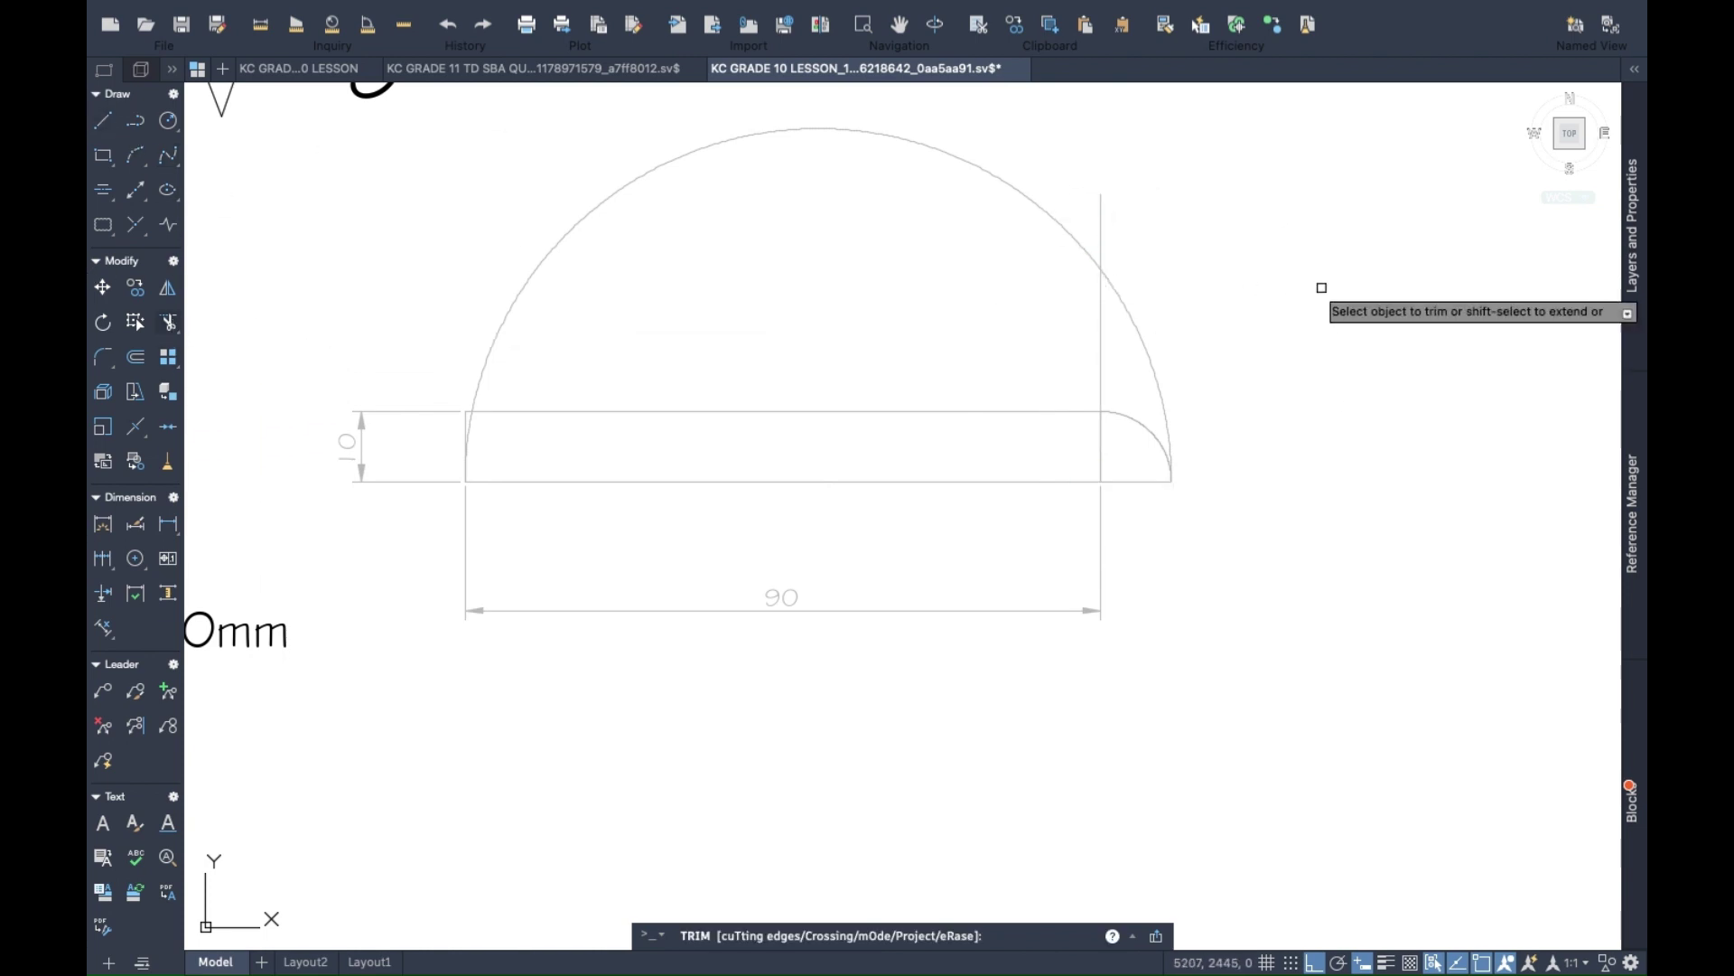
left_click(1104, 220)
key("Escape")
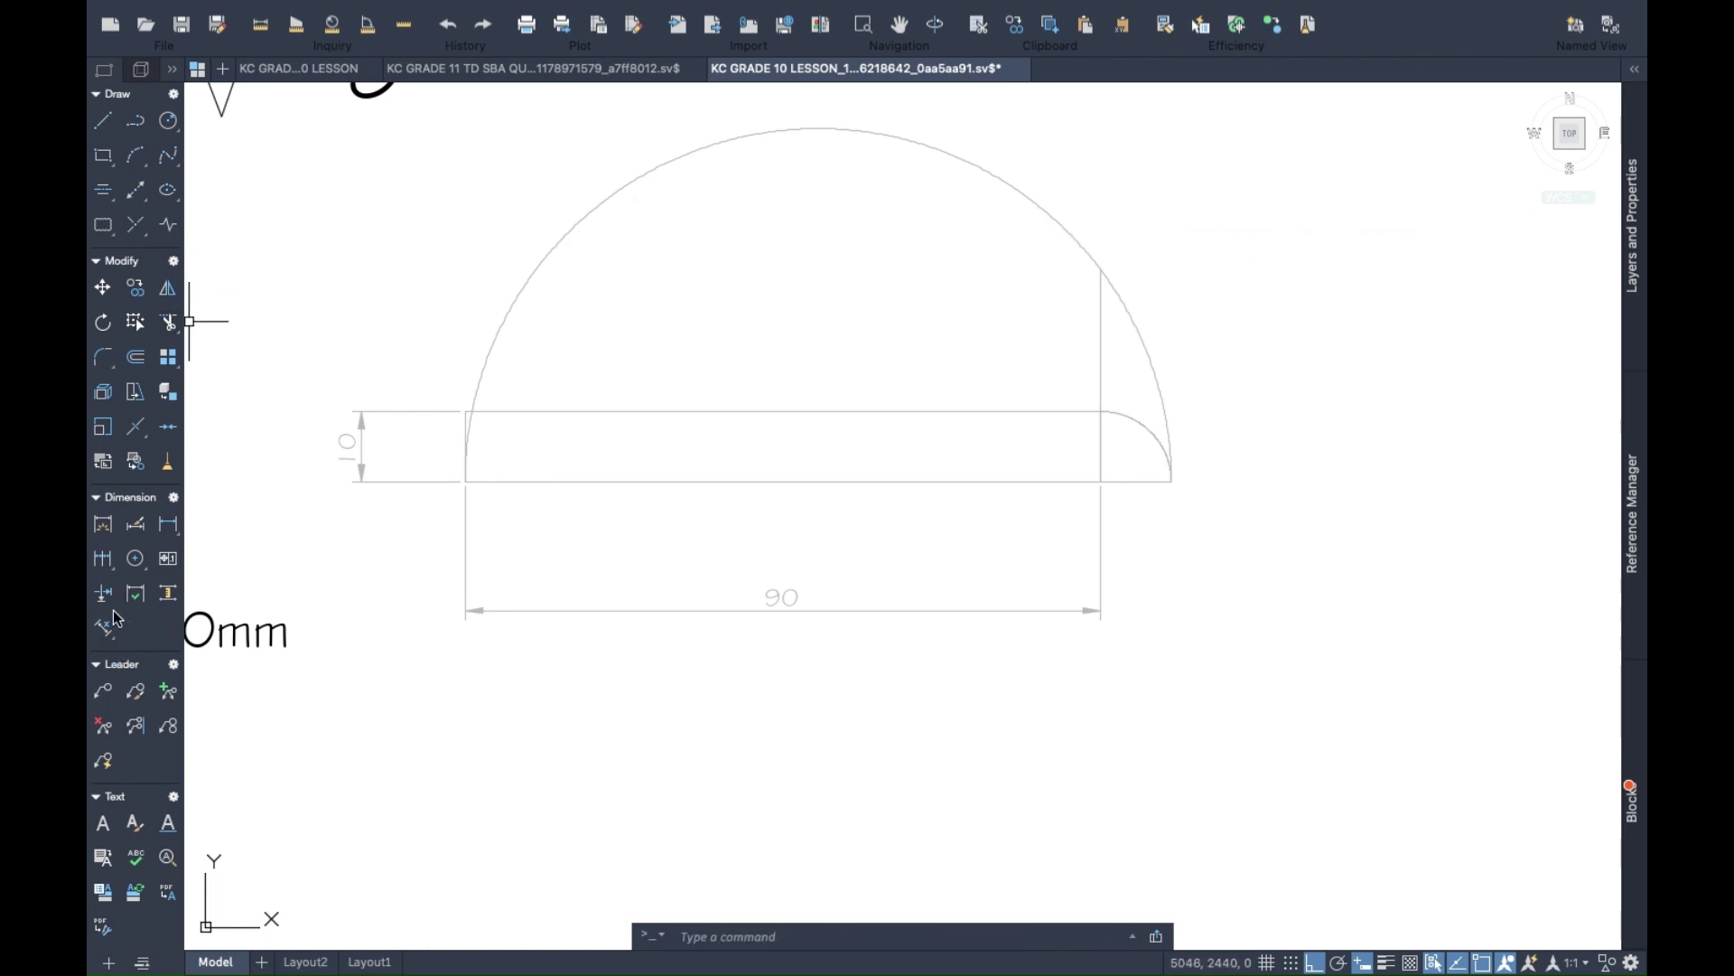
Dimension the vertical line as 30, placed to its right.
left_click(103, 527)
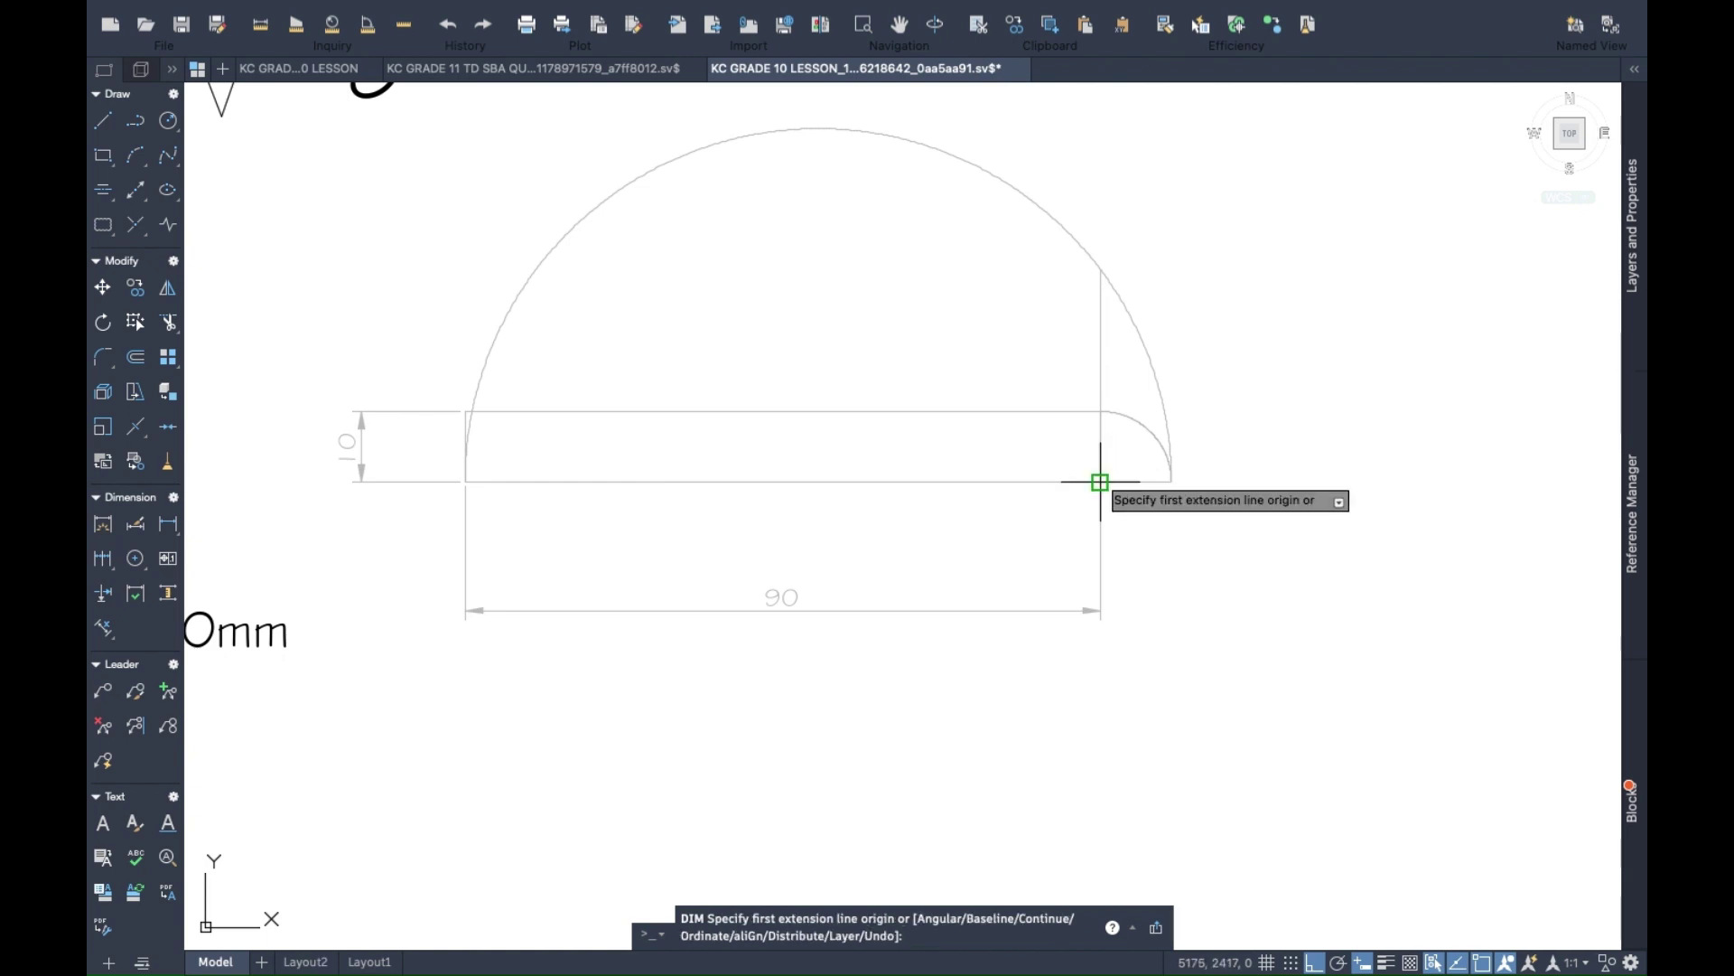
left_click(1100, 481)
left_click(1101, 269)
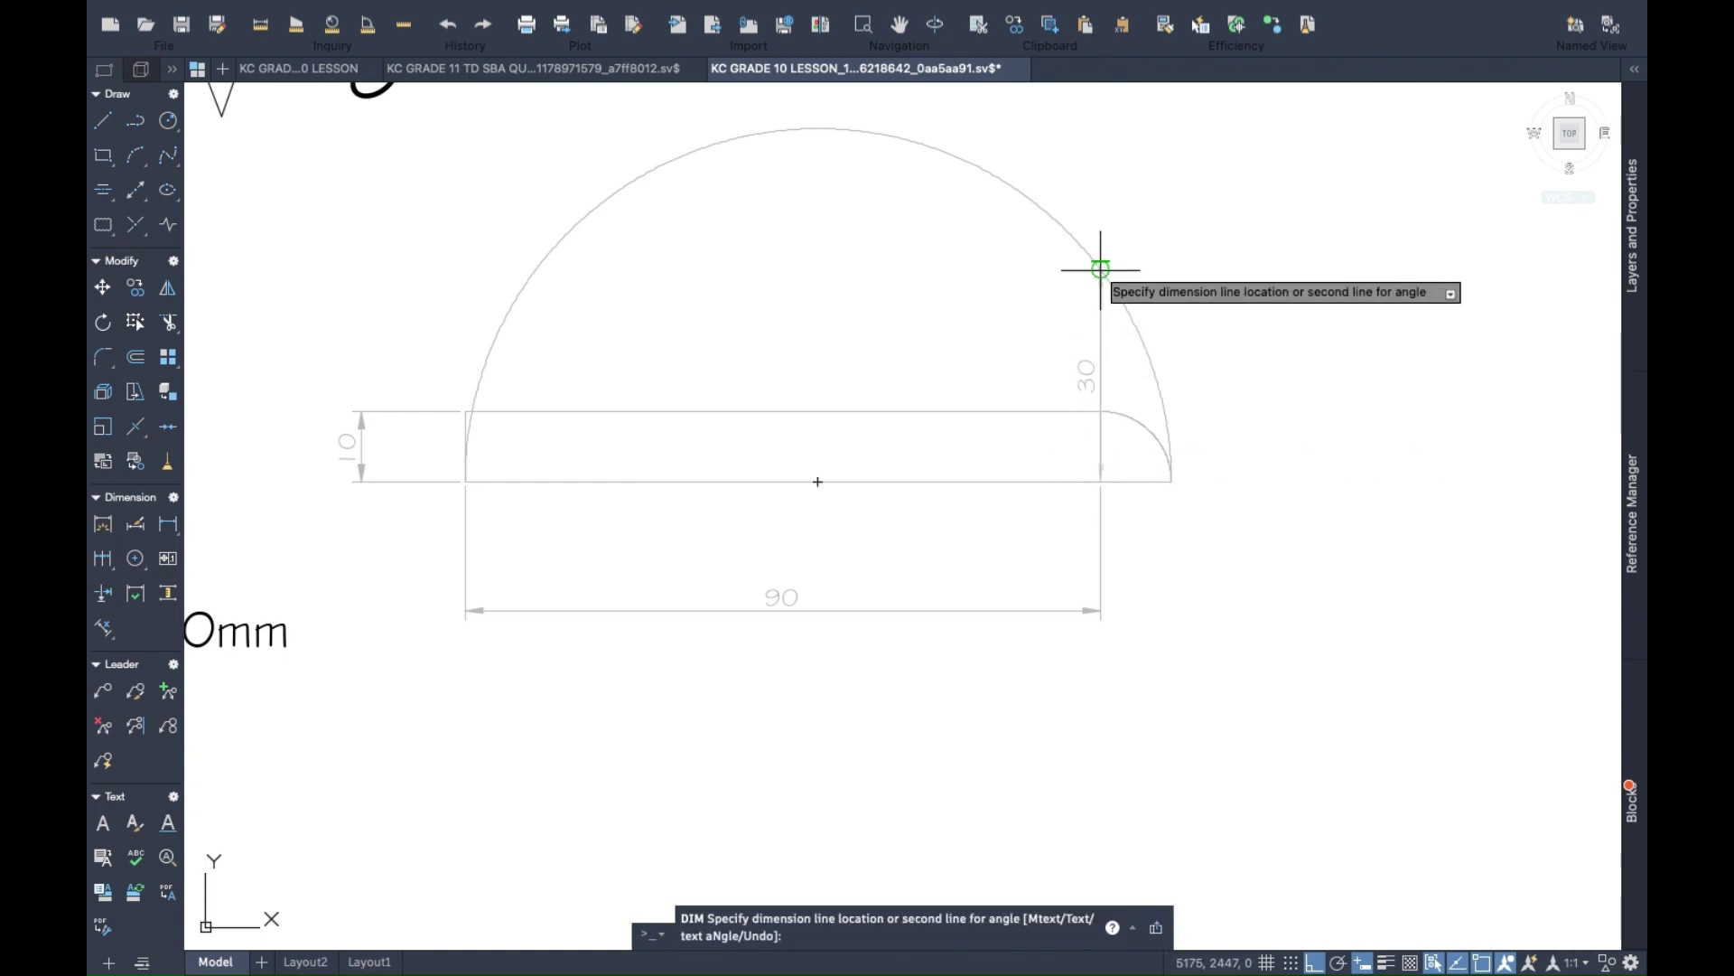
left_click(1277, 284)
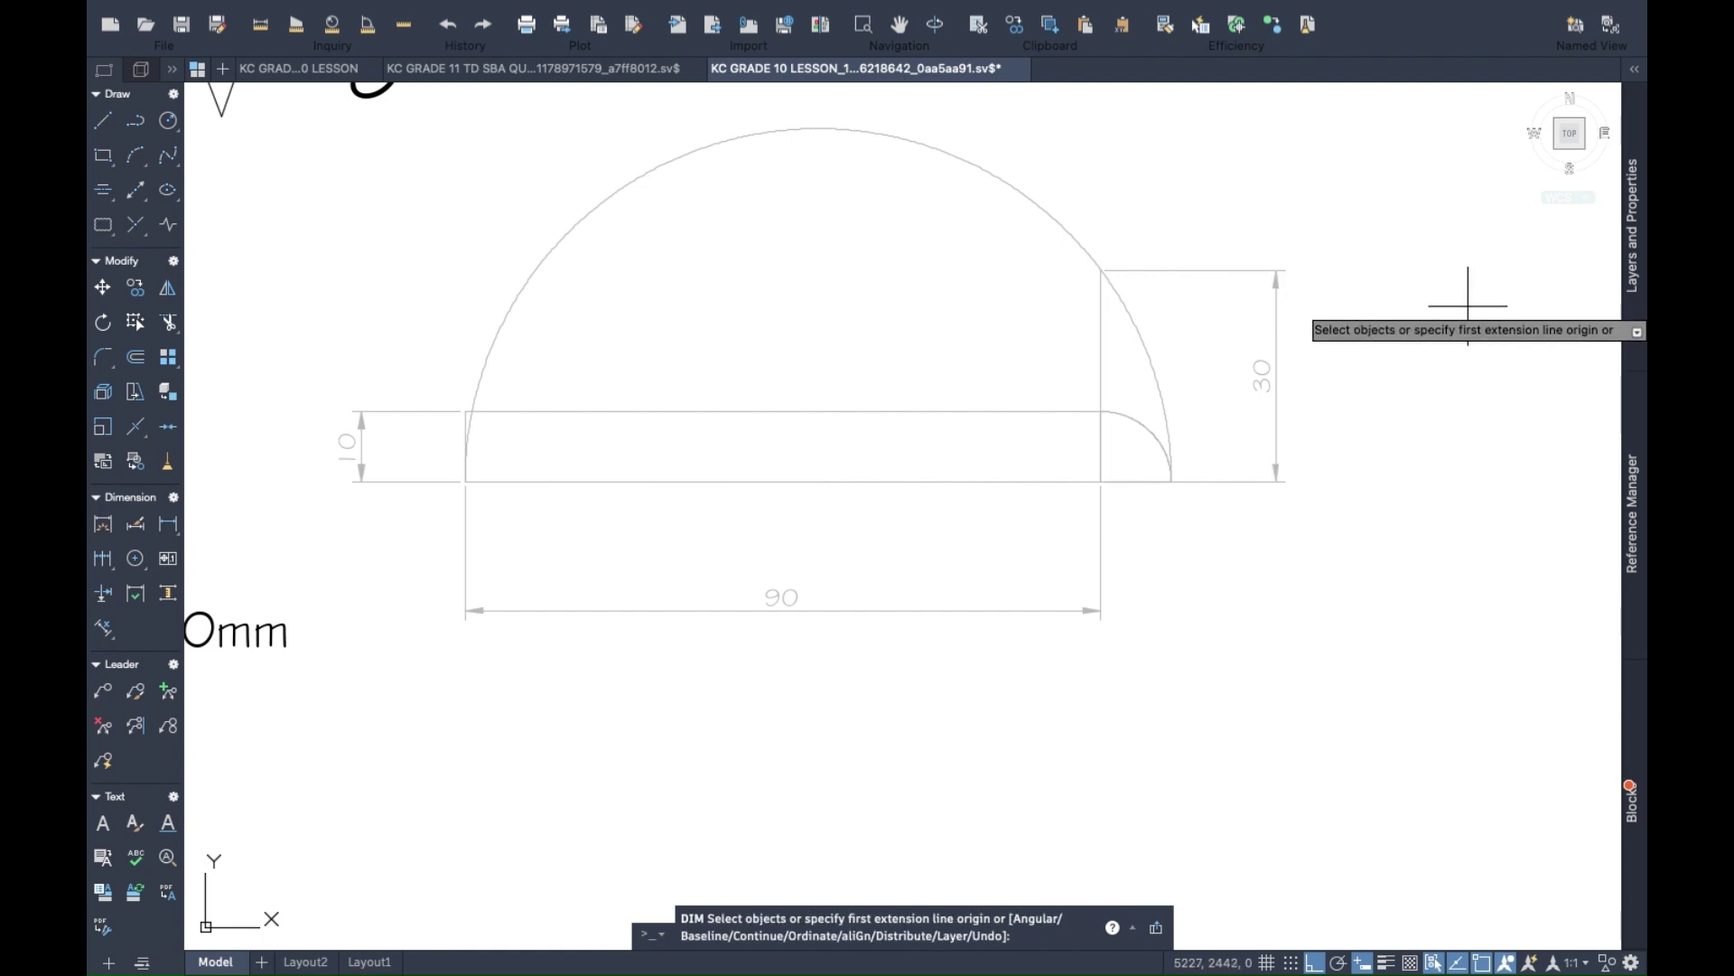
scroll(1247, 501, "right", 5)
key("Escape")
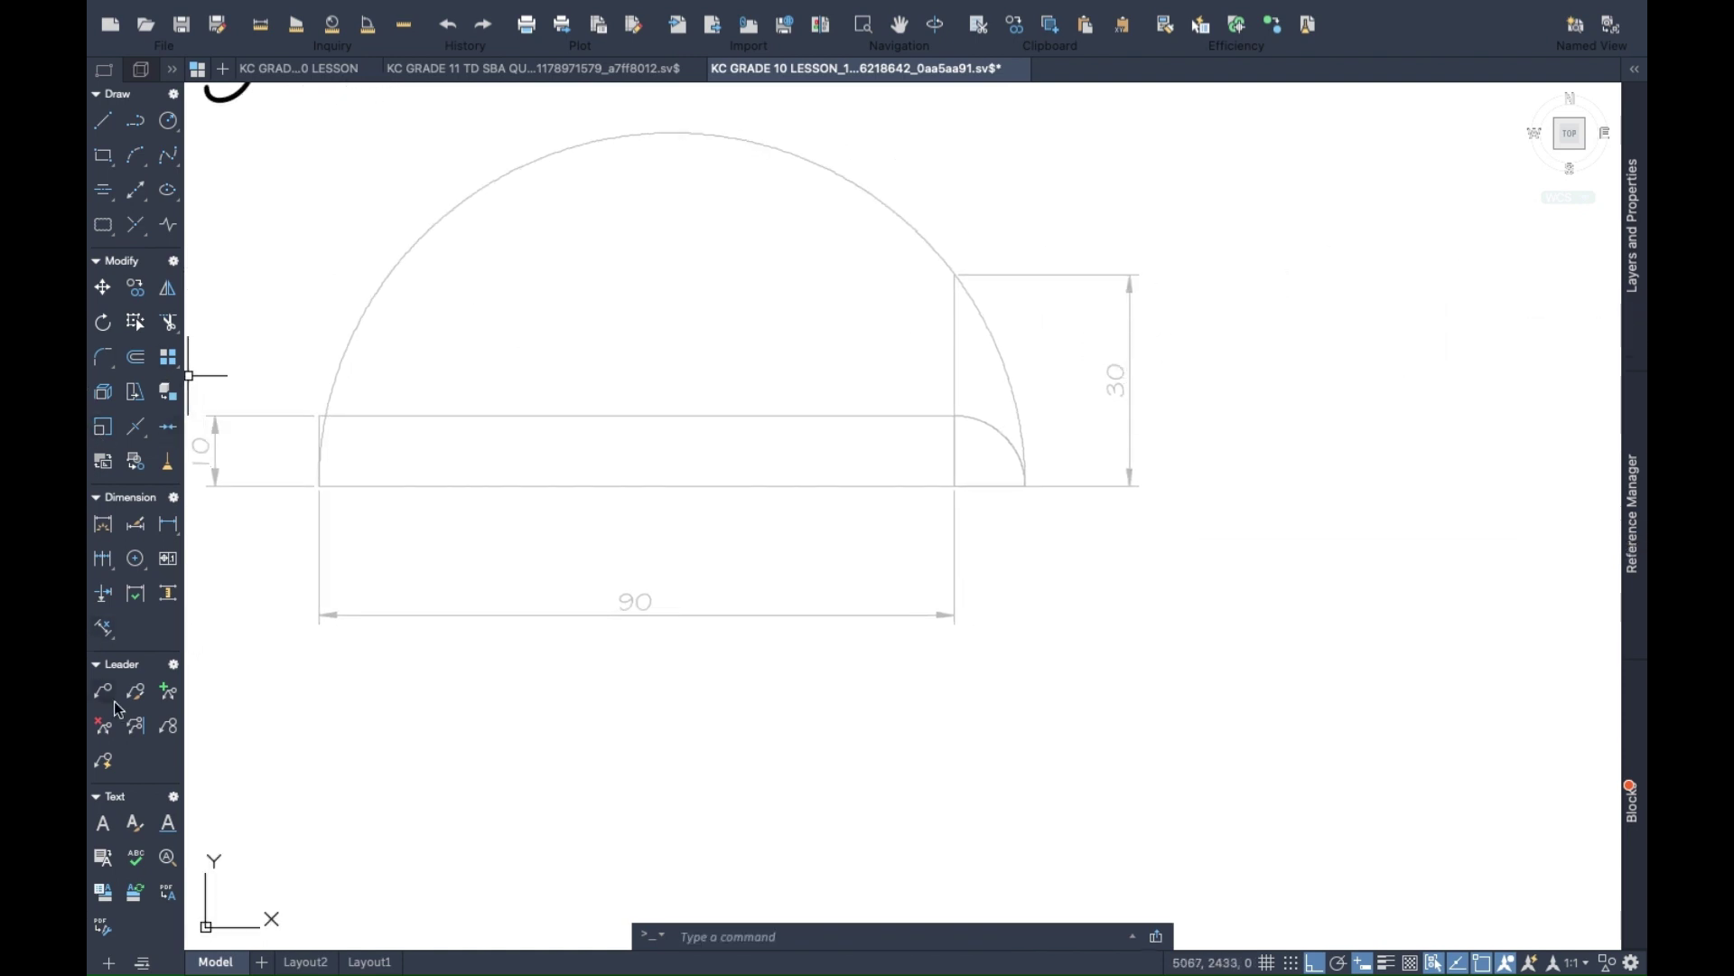
Add the multiline text note '30/10 =3' beside the dimension.
left_click(101, 827)
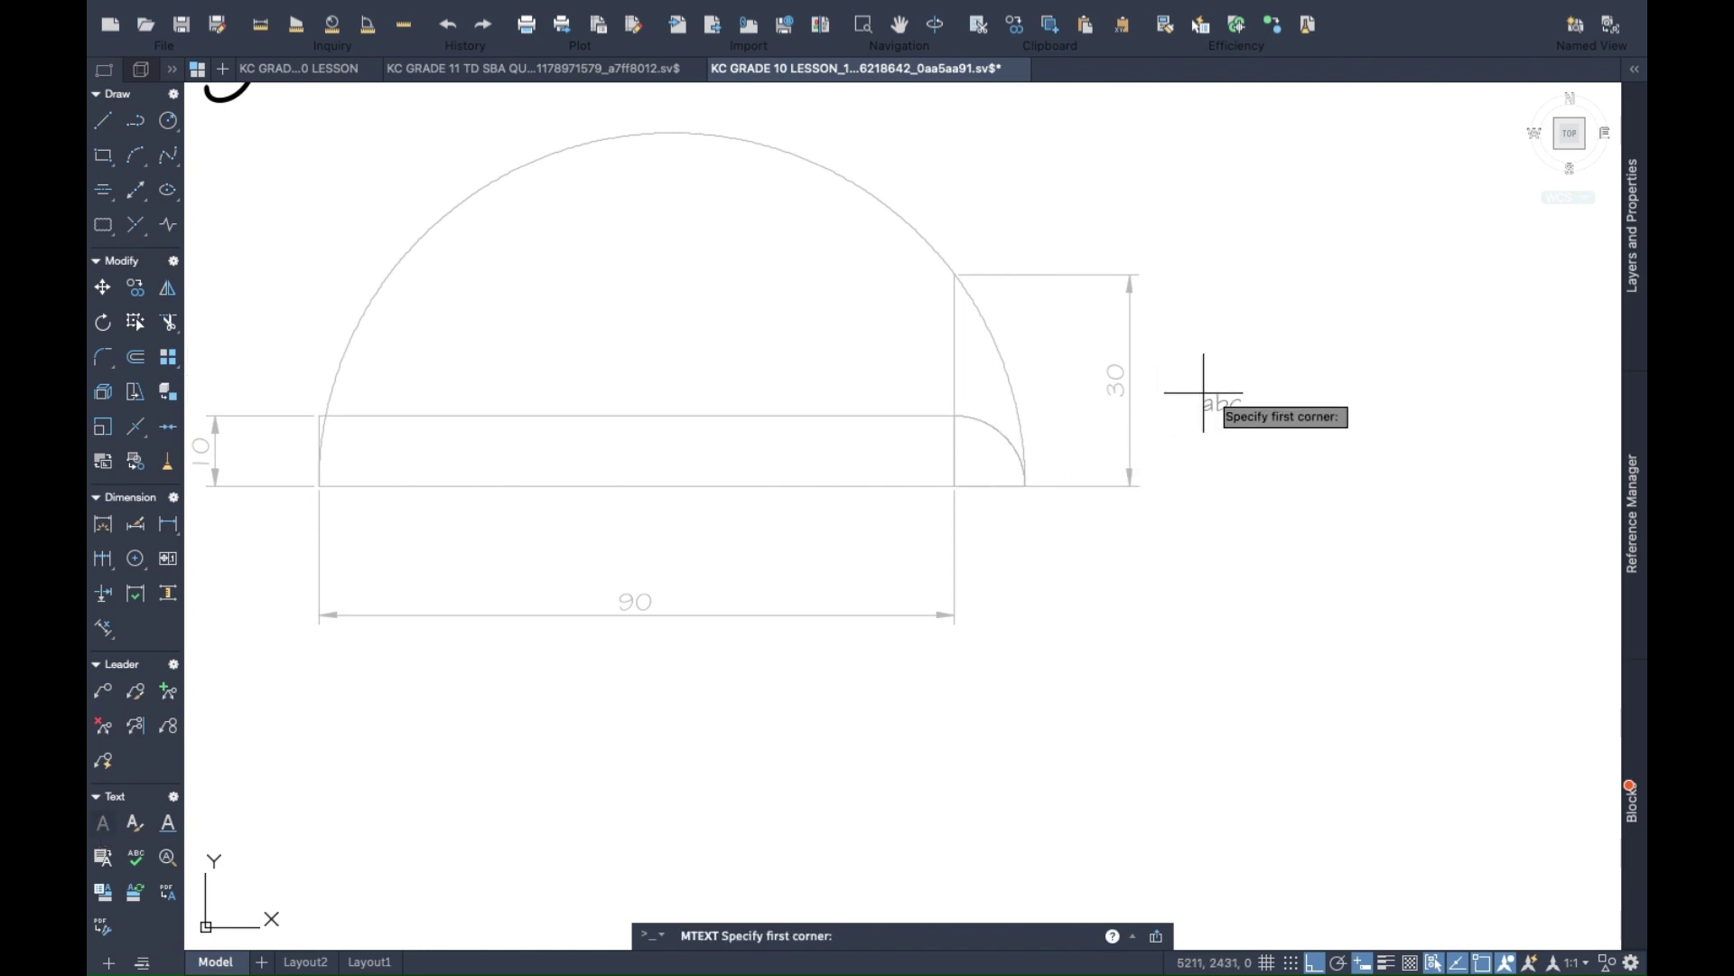
left_click(1236, 333)
left_click(1358, 482)
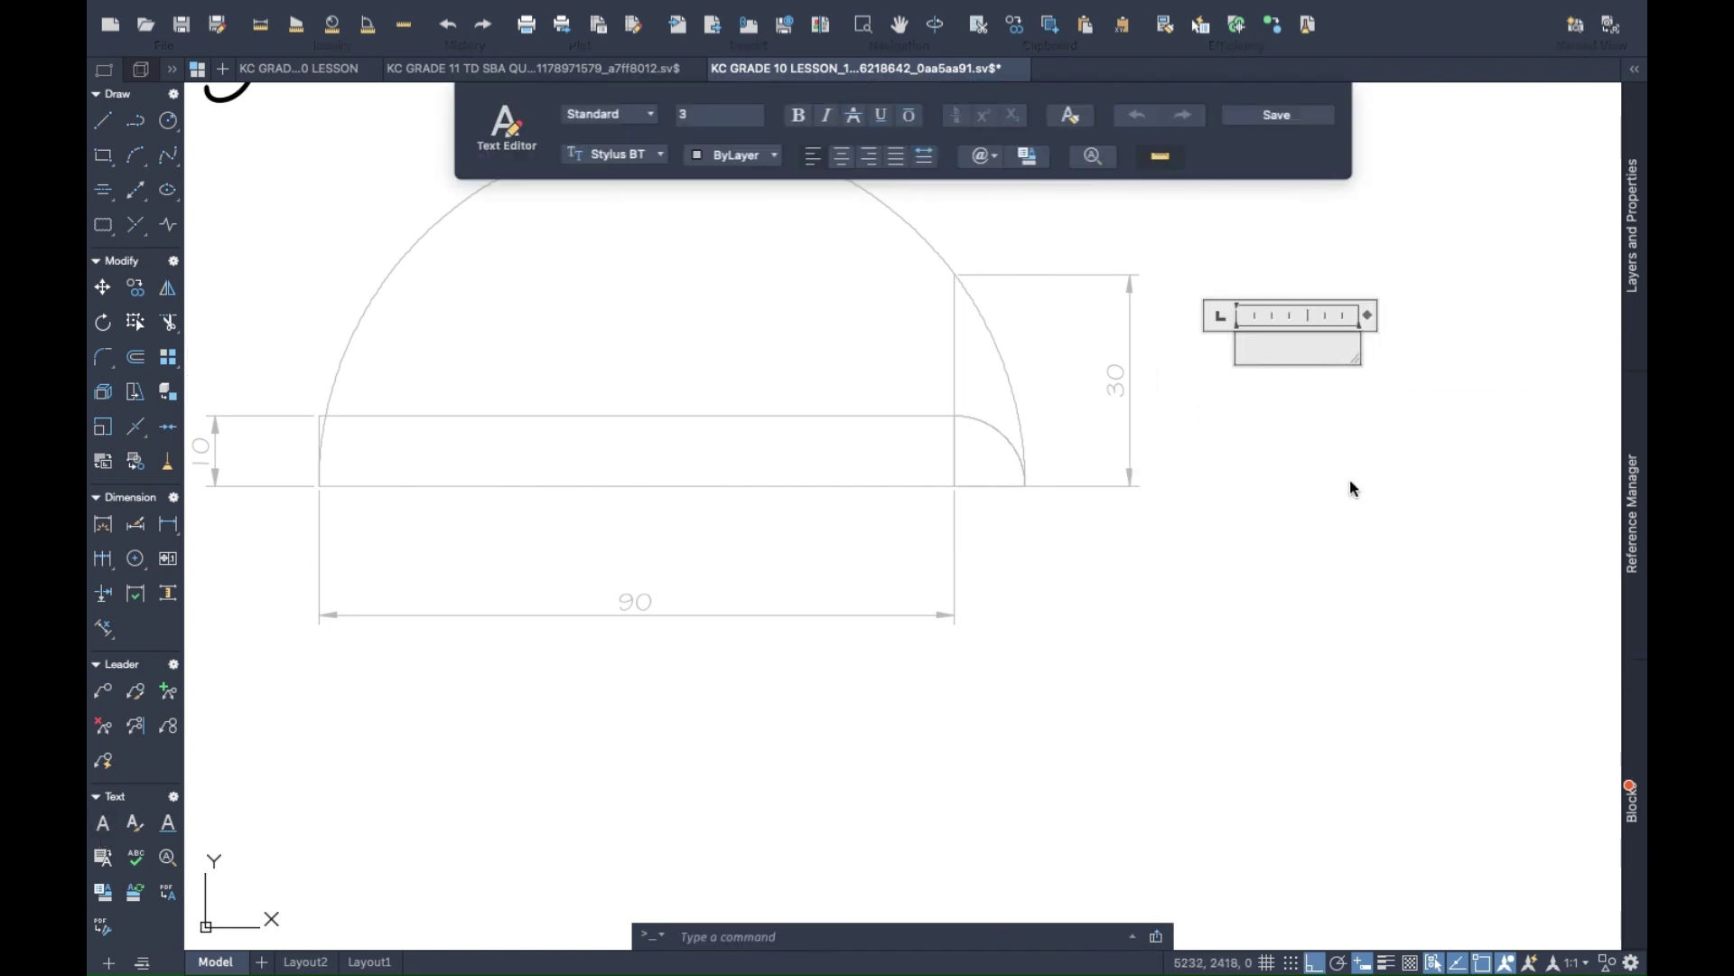
type("30/10 =")
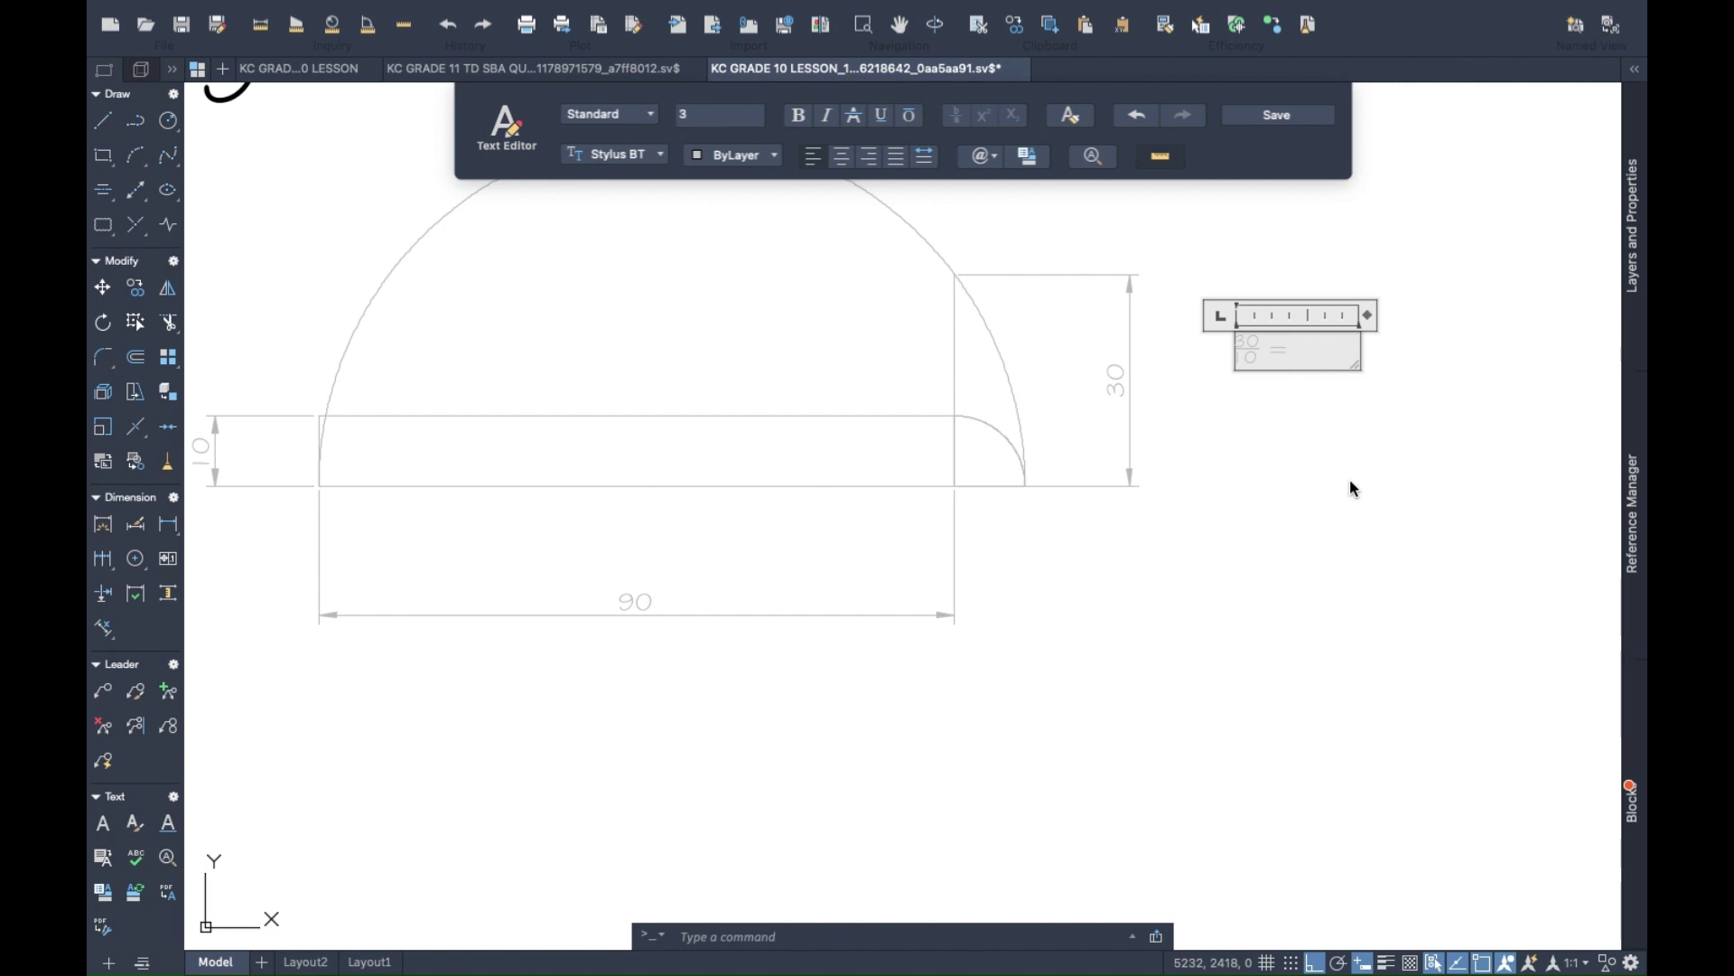
type("3")
left_click(1351, 480)
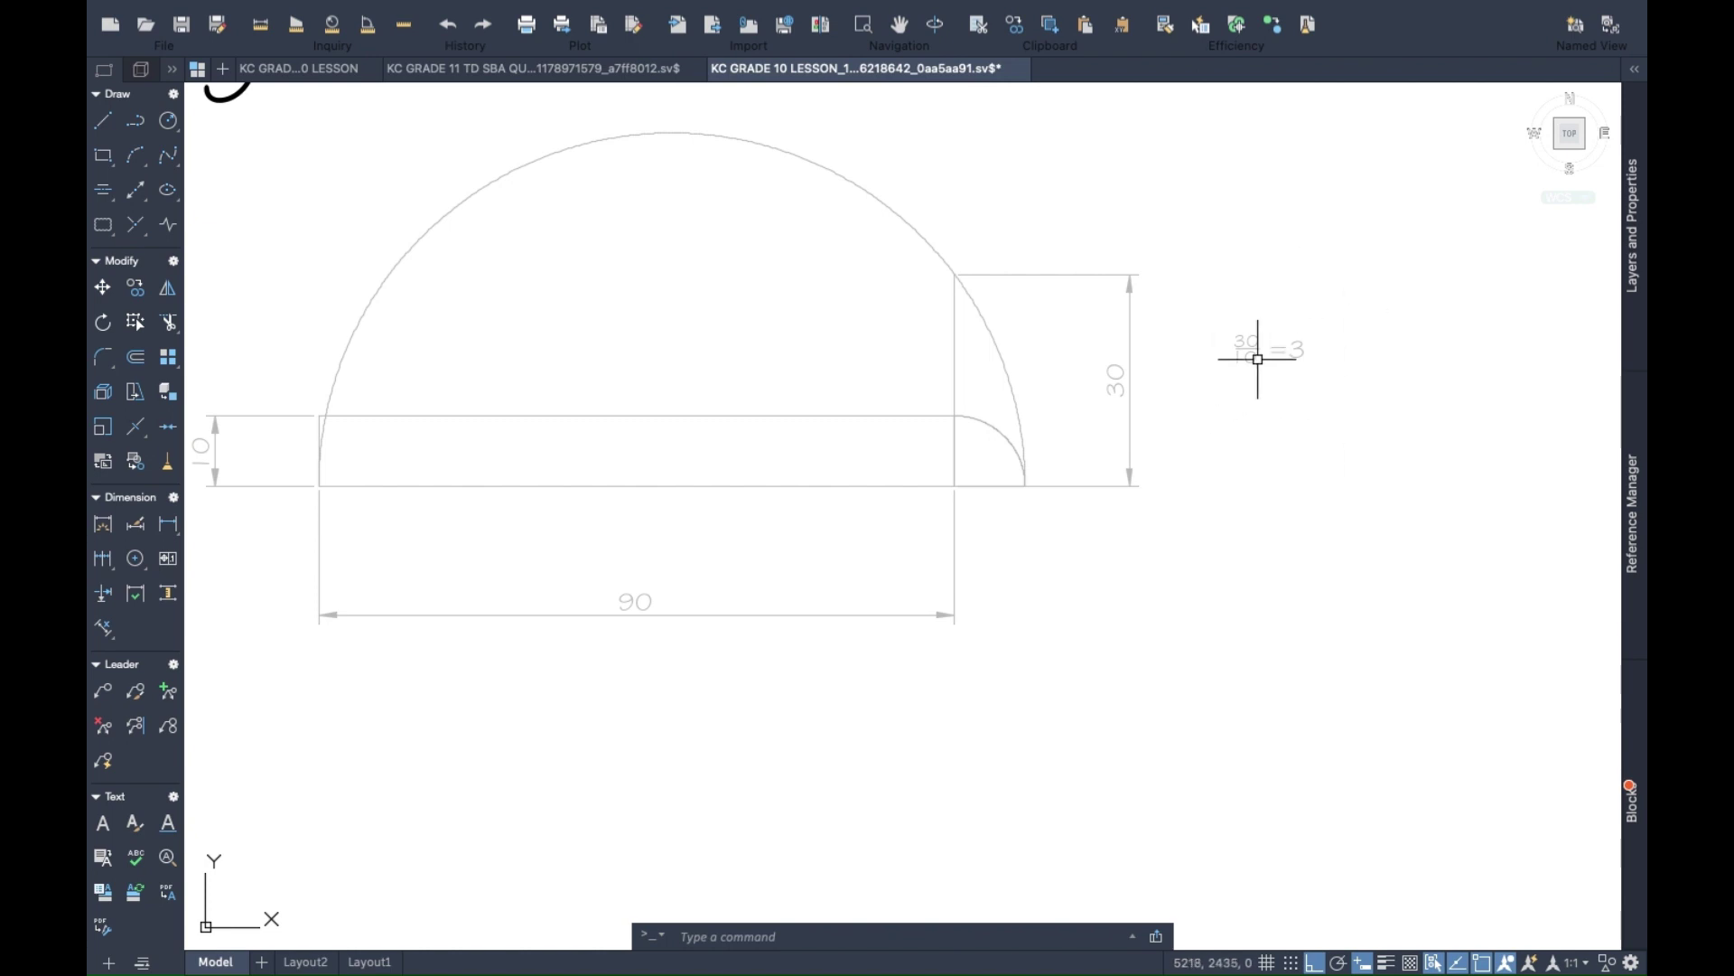
left_click_drag(1238, 390, 1323, 373)
scroll(1323, 373, "down", 2)
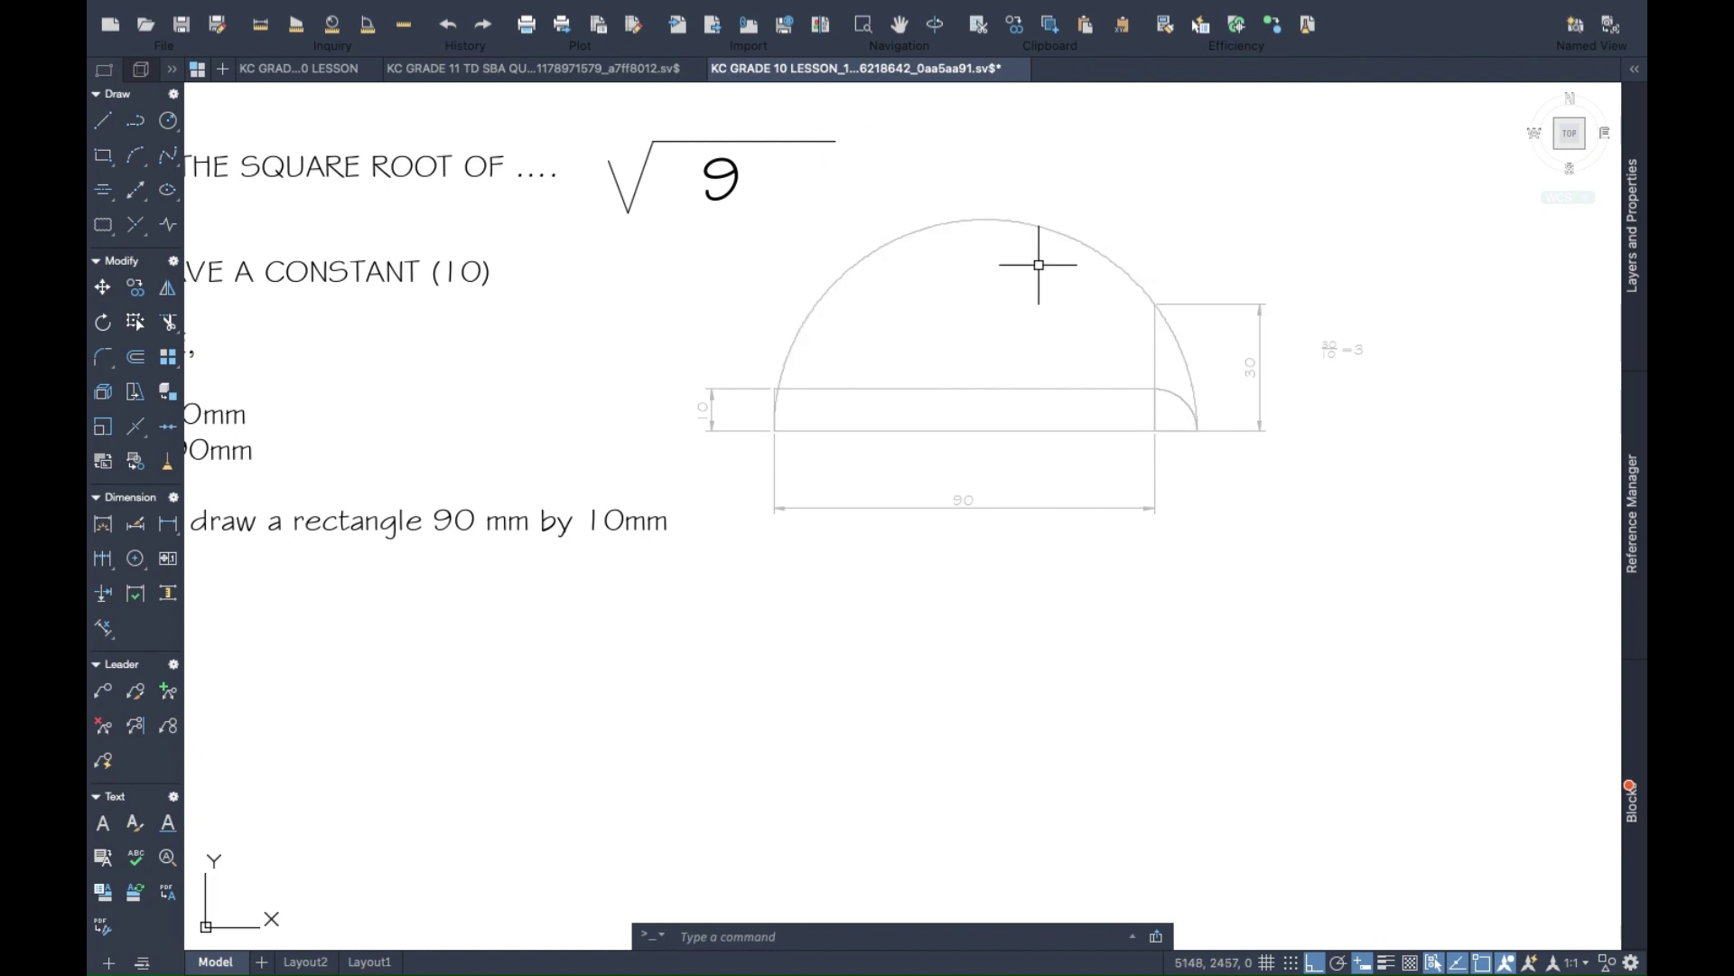
Zoom and pan to triangle ABC under 'A SQUARE EQUIVALENT TO A TRIANGLE'.
scroll(1026, 263, "down", 3)
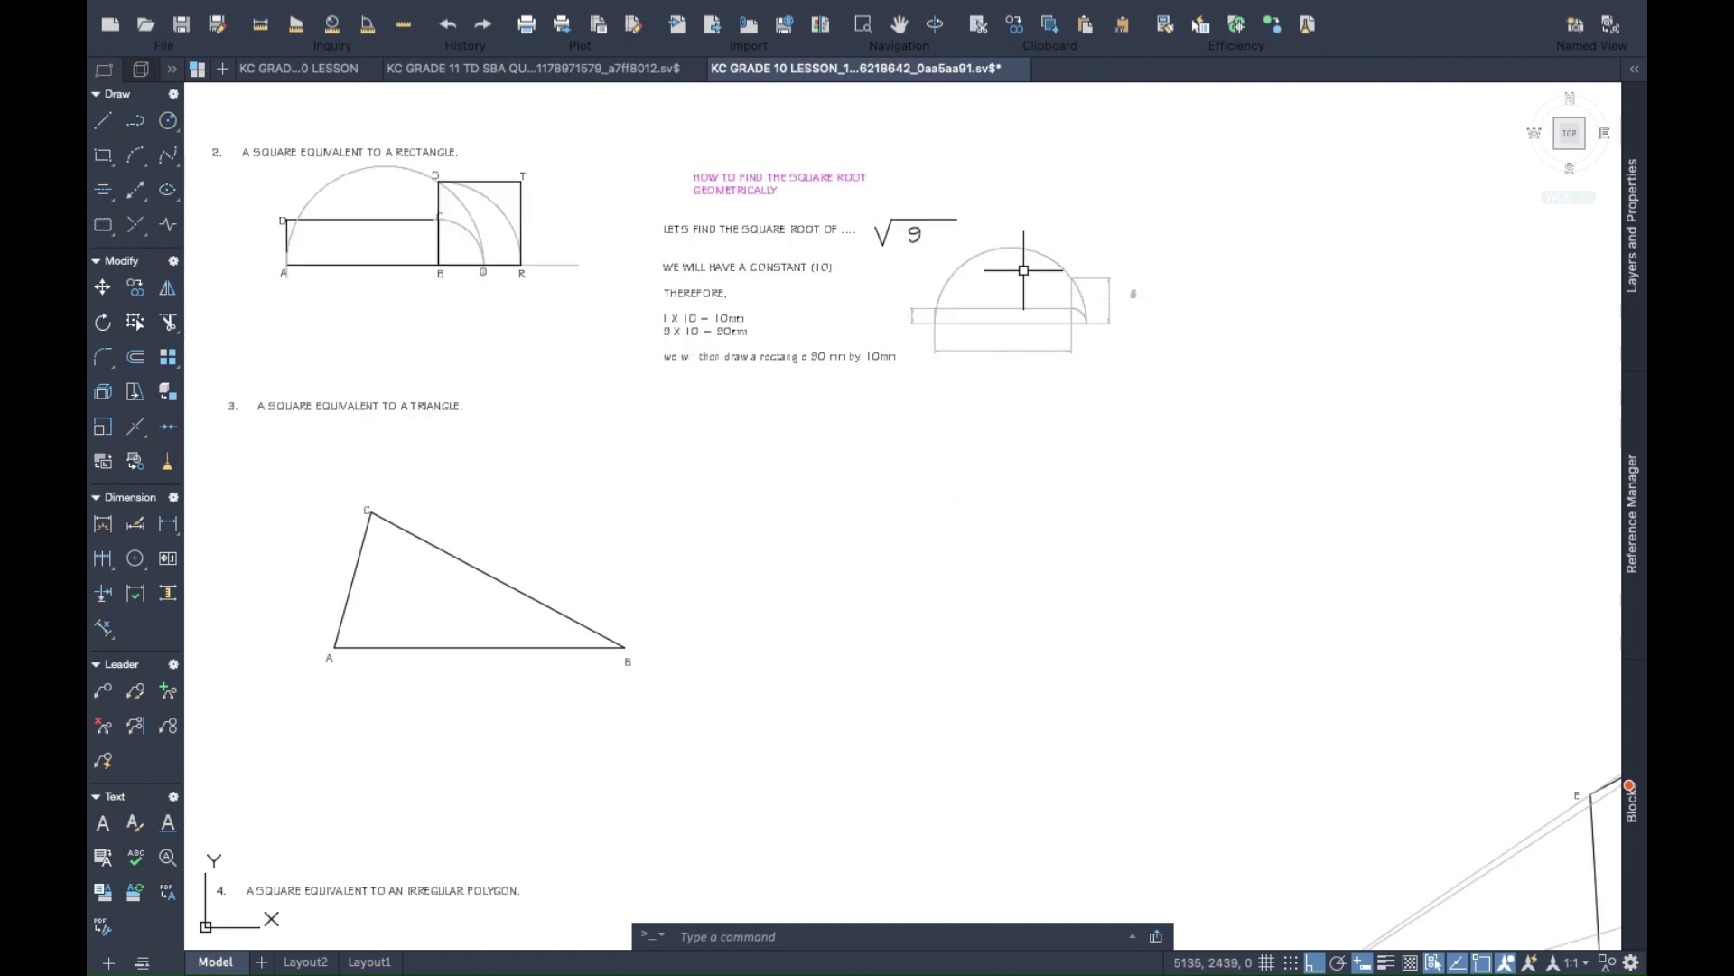
scroll(745, 475, "up", 2)
mouse_move(746, 475)
left_mouse_down()
mouse_move(677, 352)
mouse_move(669, 364)
left_mouse_up()
scroll(664, 361, "up", 3)
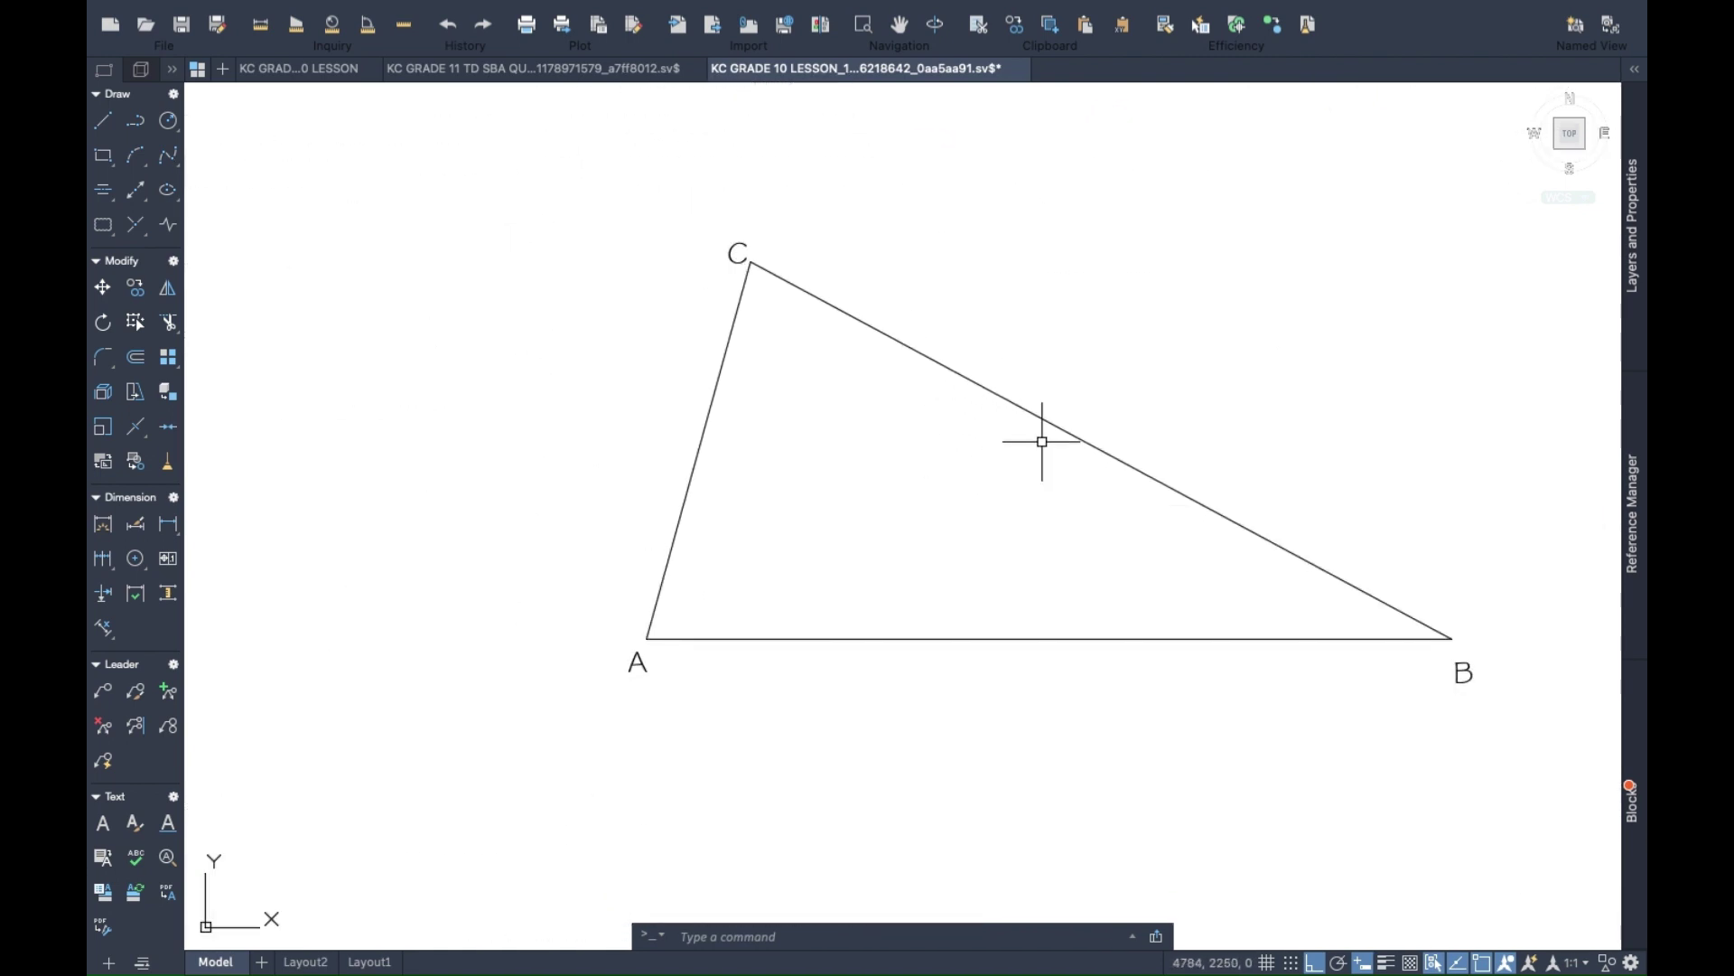
mouse_move(1038, 438)
left_mouse_down()
mouse_move(918, 534)
mouse_move(925, 472)
mouse_move(902, 449)
left_mouse_up()
scroll(929, 515, "down", 2)
scroll(926, 503, "up", 2)
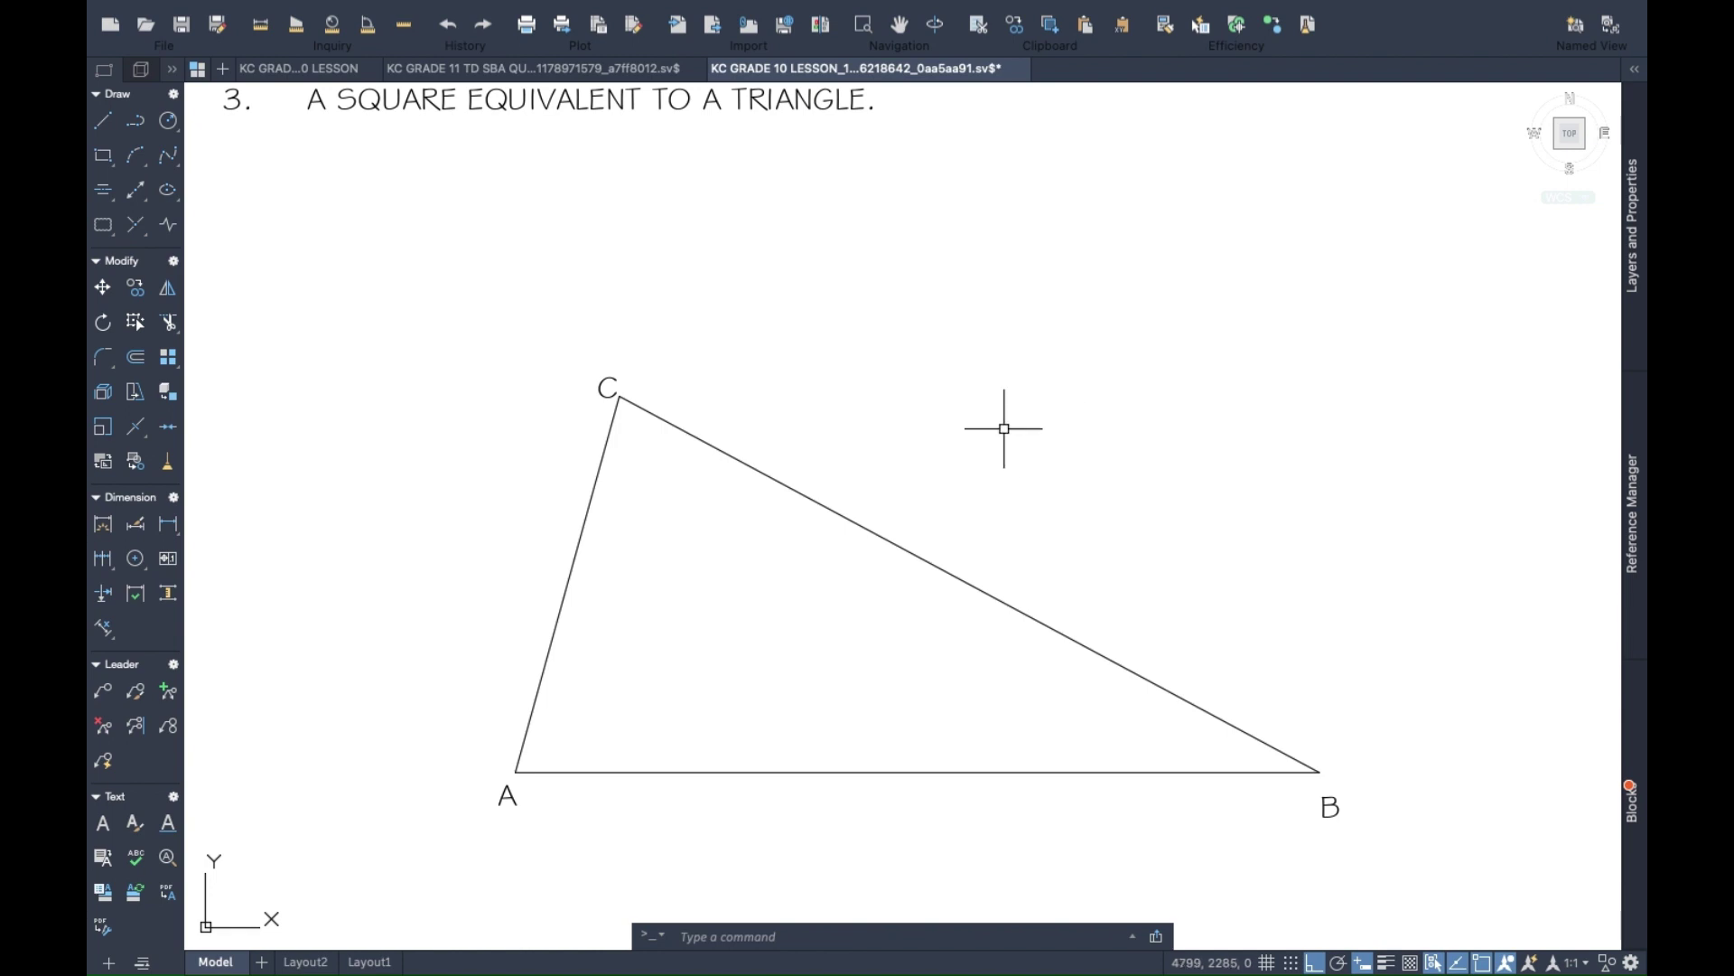
left_click(100, 123)
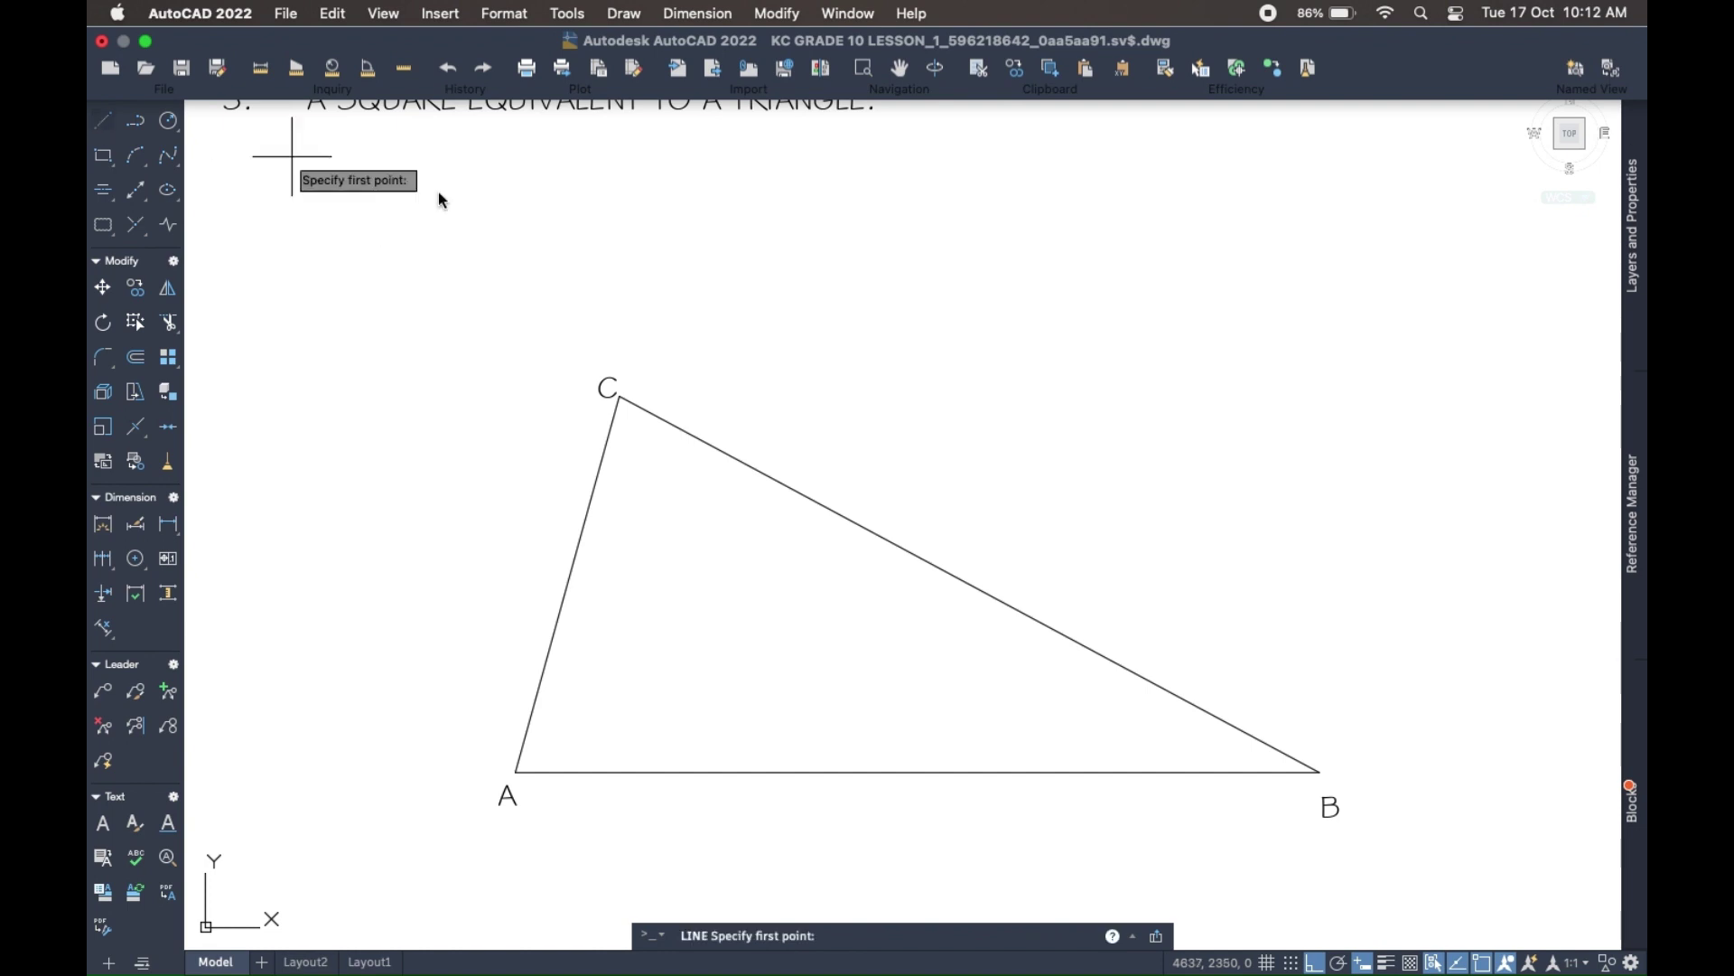
Draw the altitude from vertex C perpendicular to AB.
left_click(621, 396)
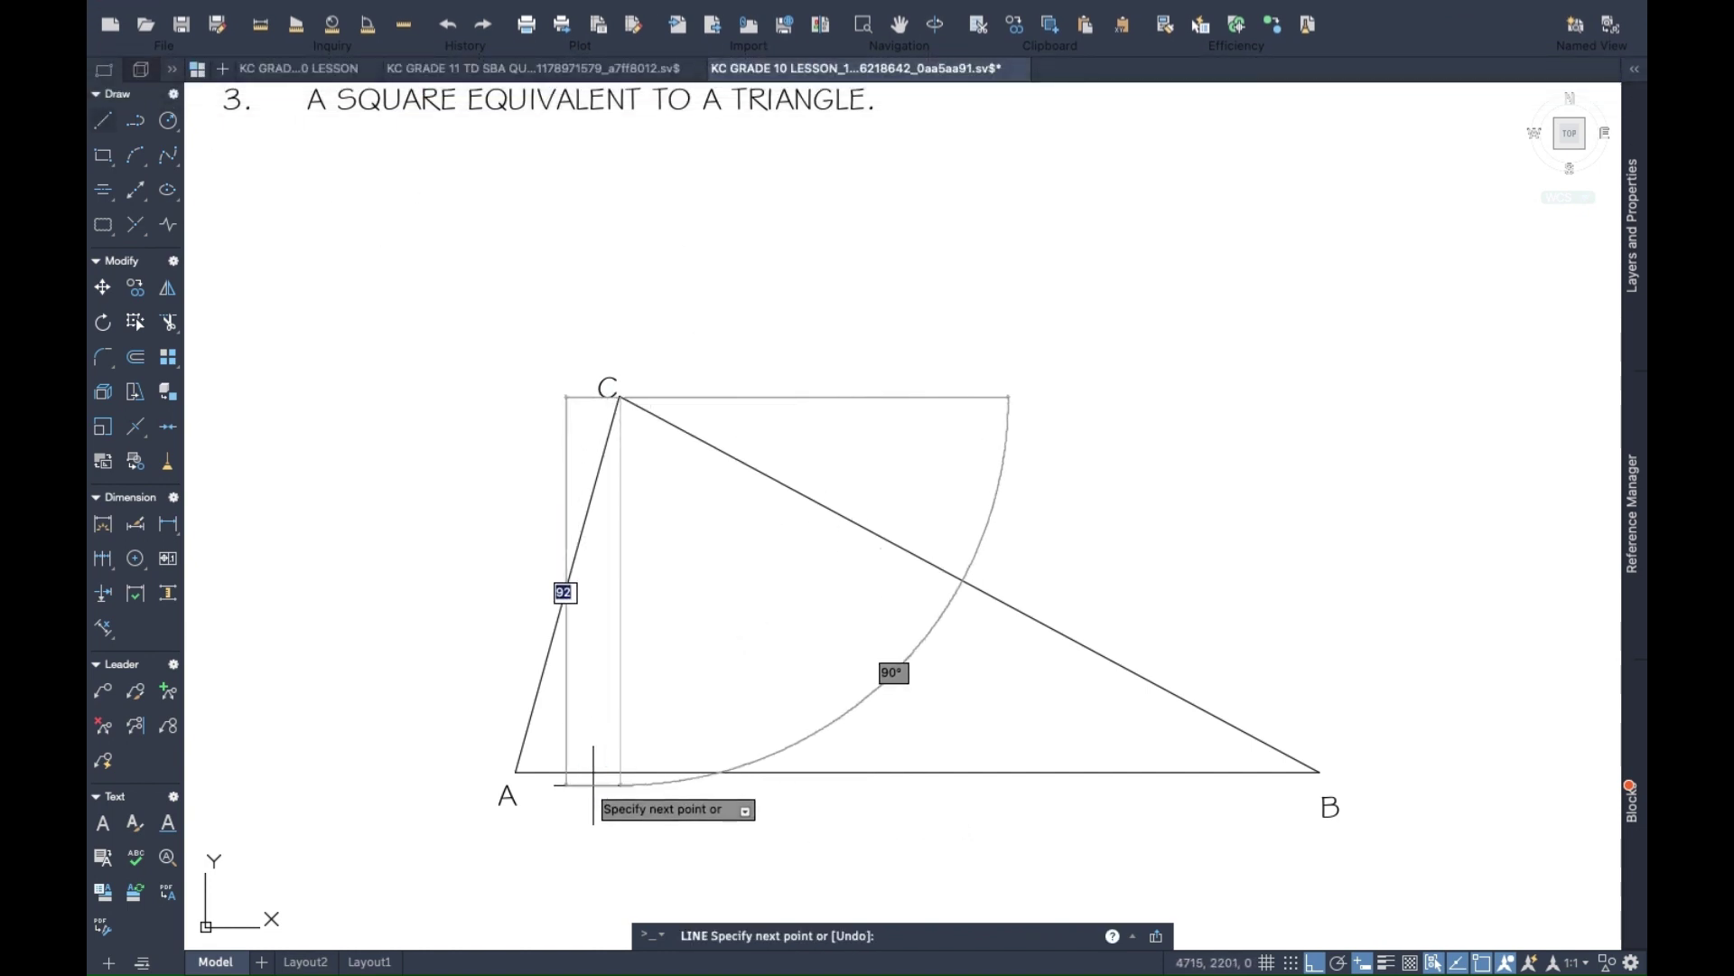
left_click(619, 773)
key("Return")
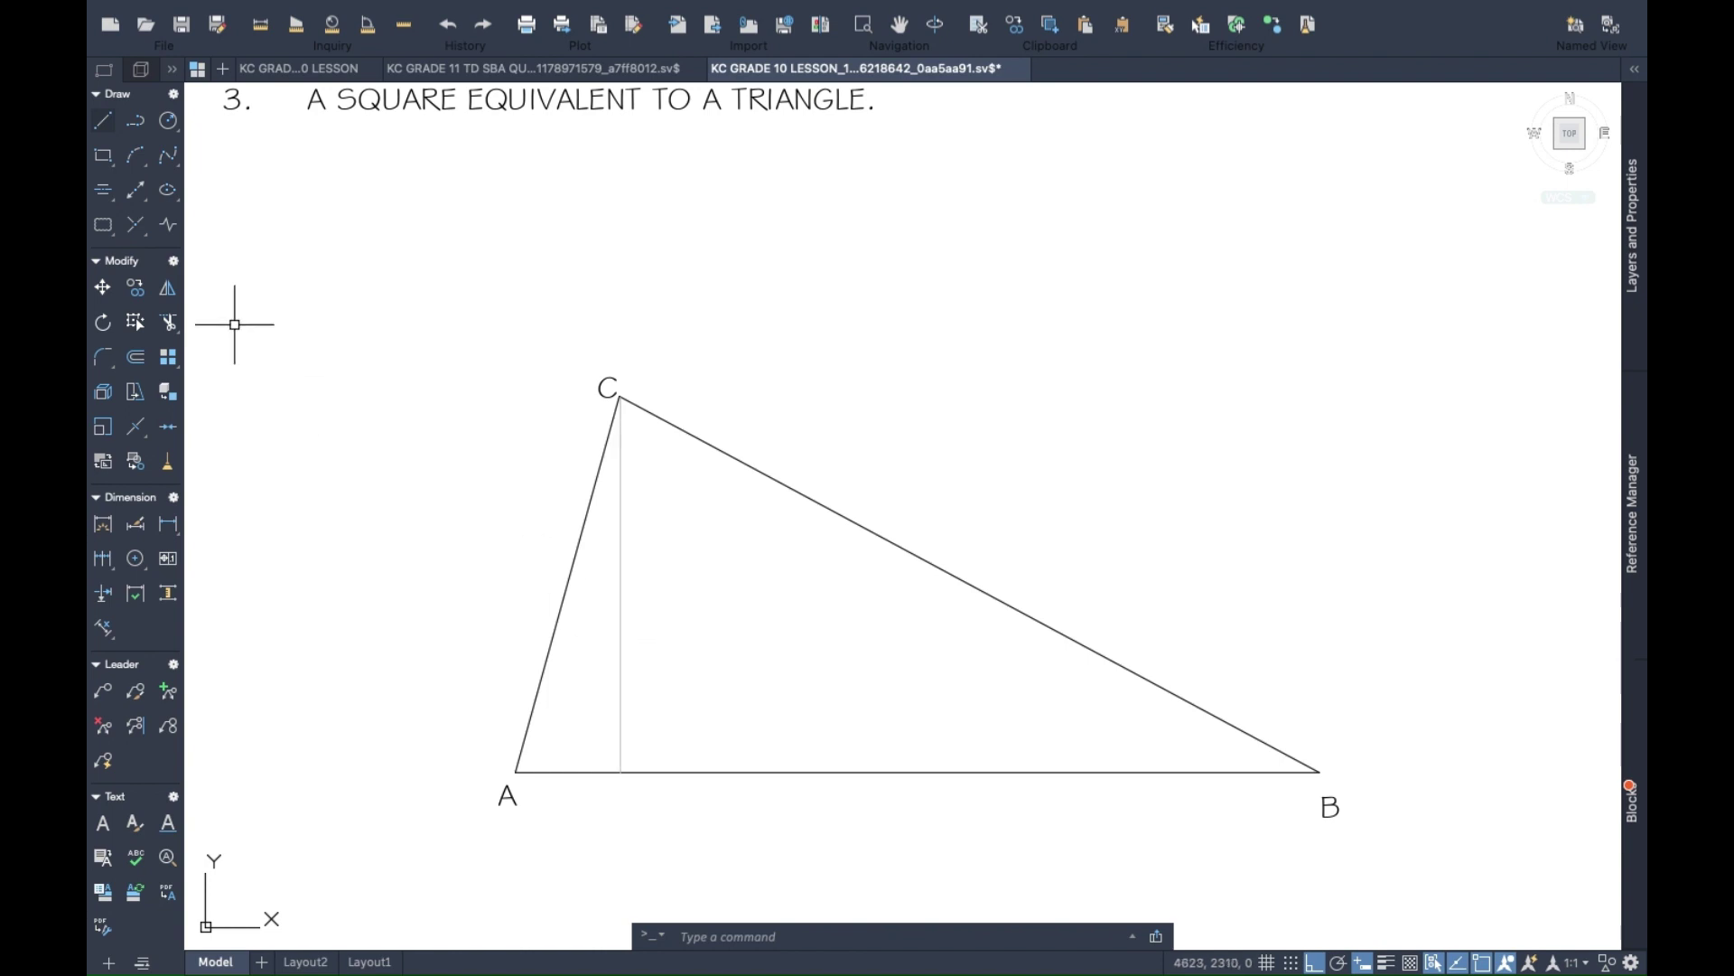
Draw a horizontal line through the altitude's midpoint, extending beyond both A and B.
left_click(101, 126)
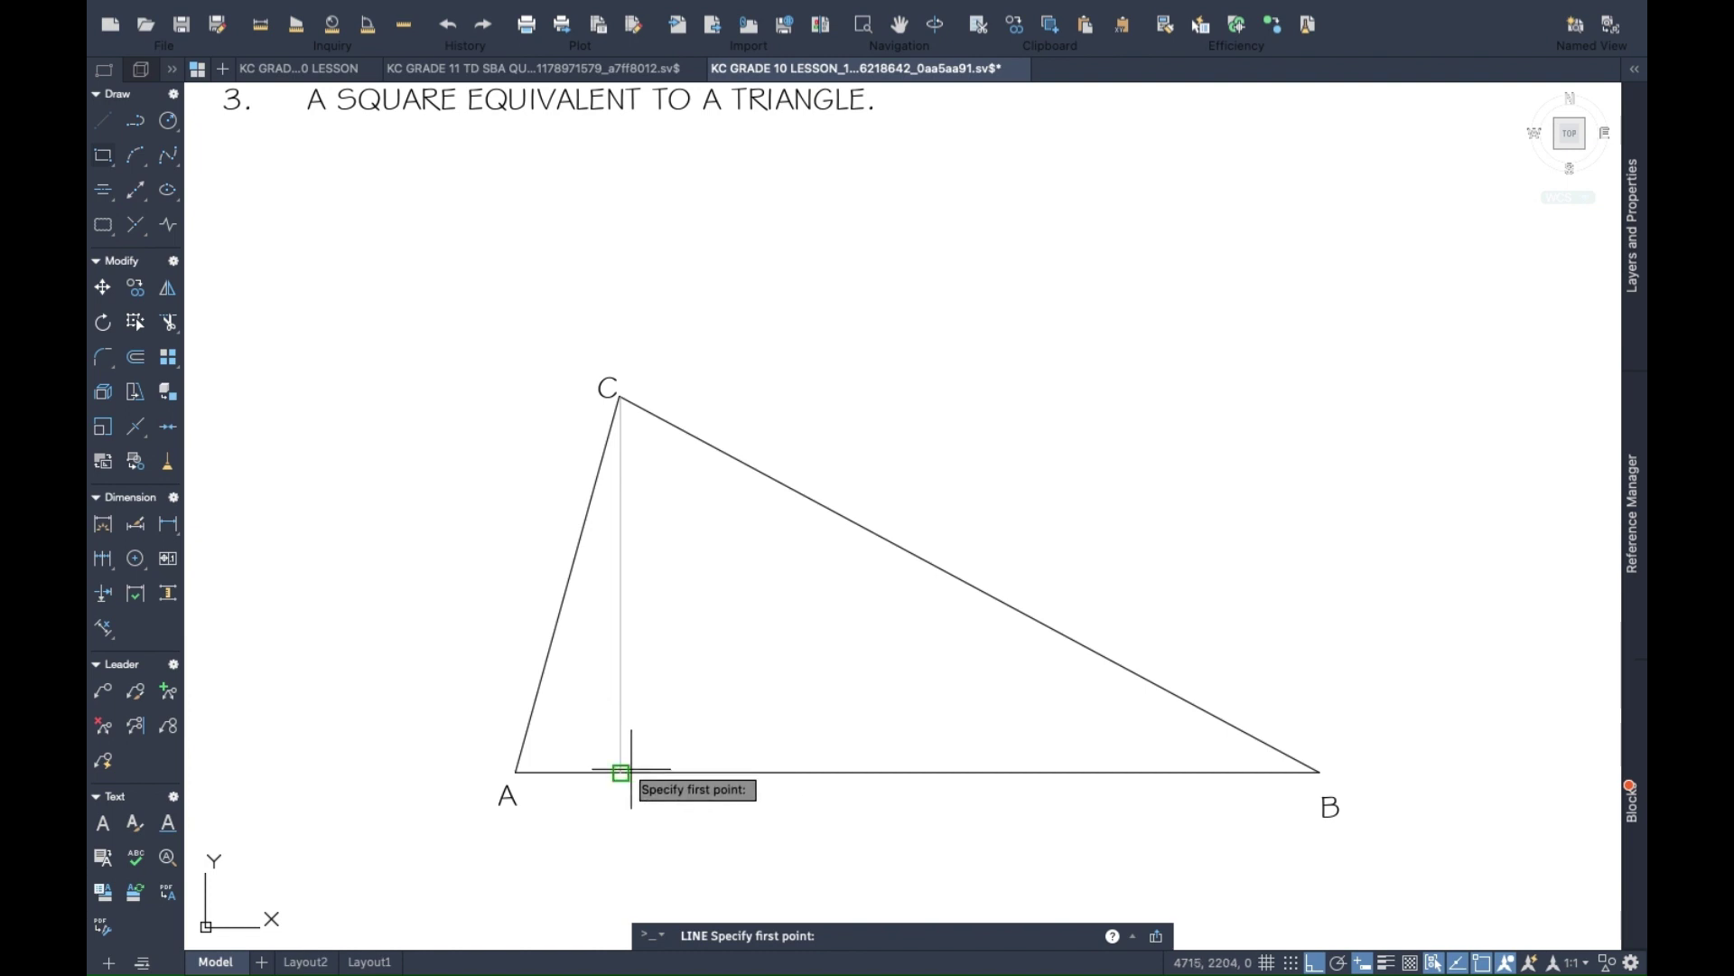
left_click(620, 585)
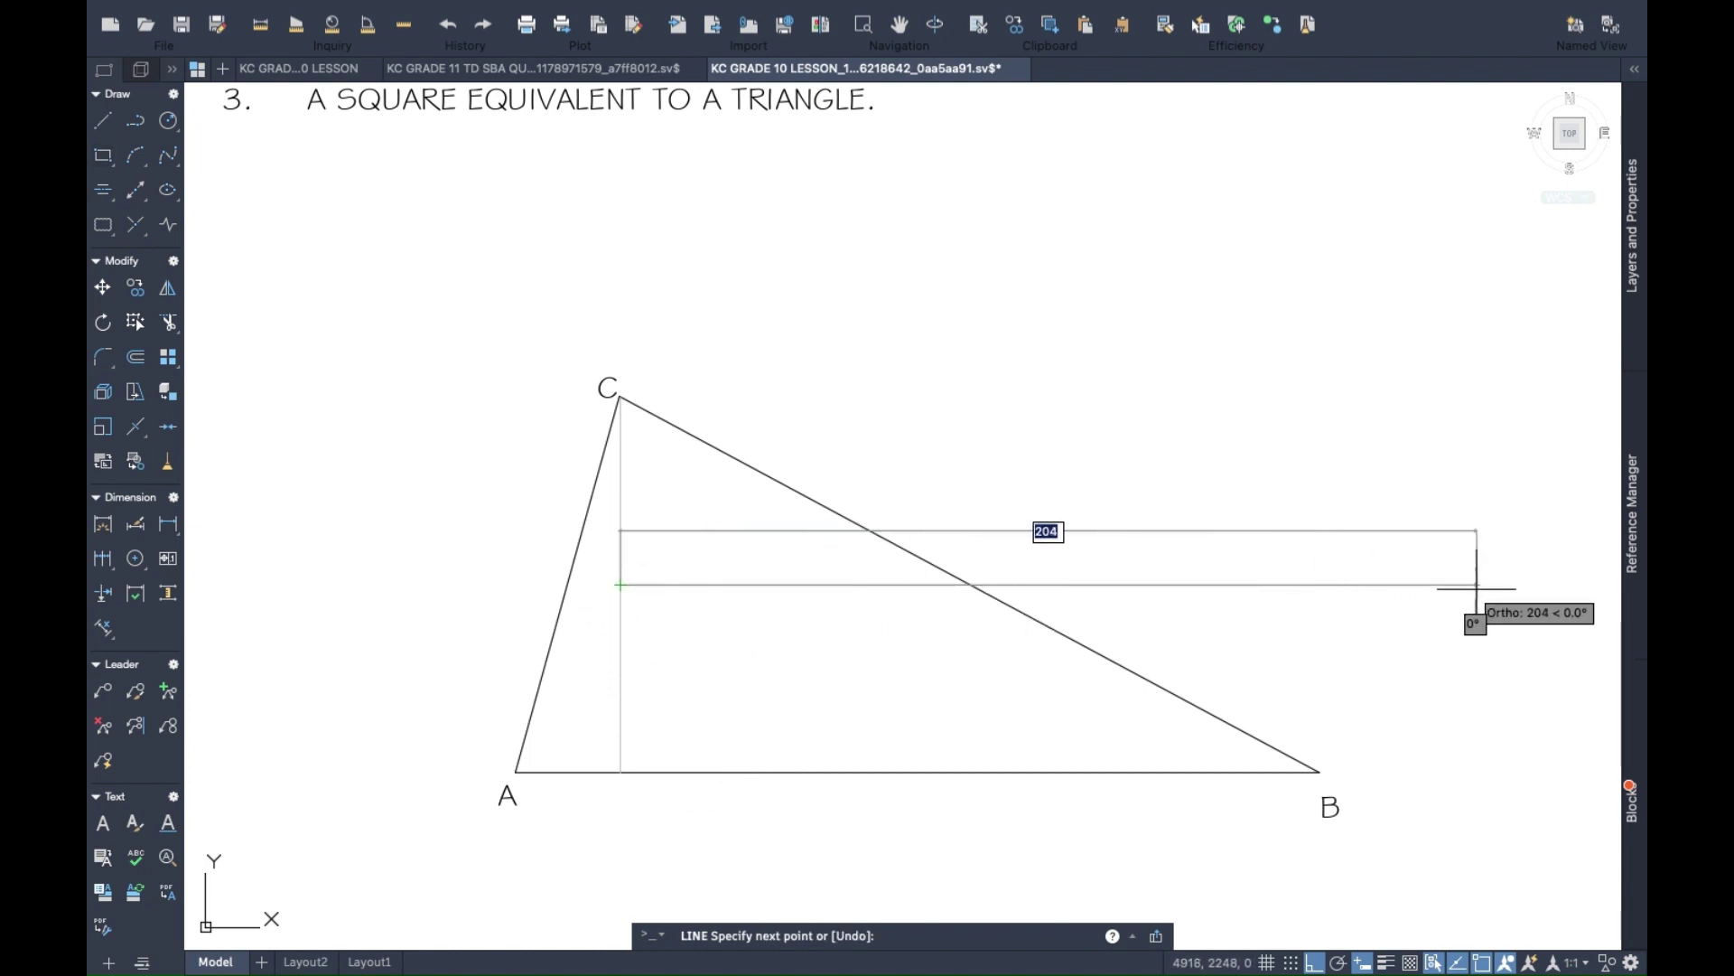
left_click(1478, 586)
key("Escape")
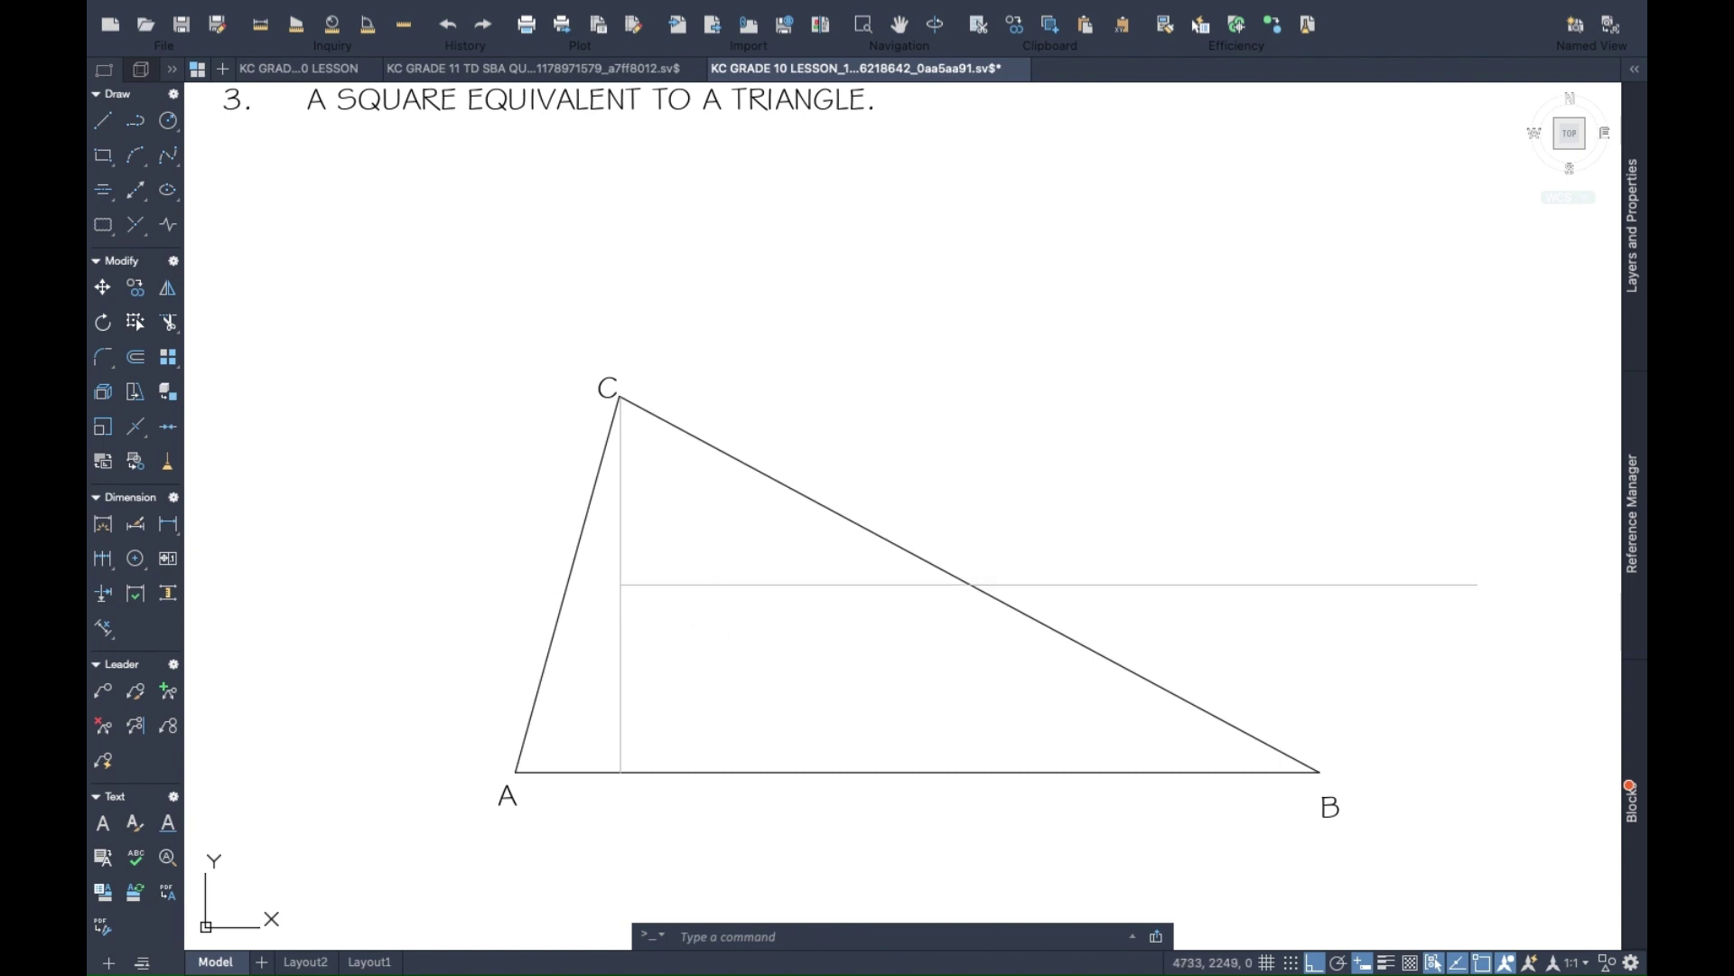
left_click(623, 586)
left_click(621, 585)
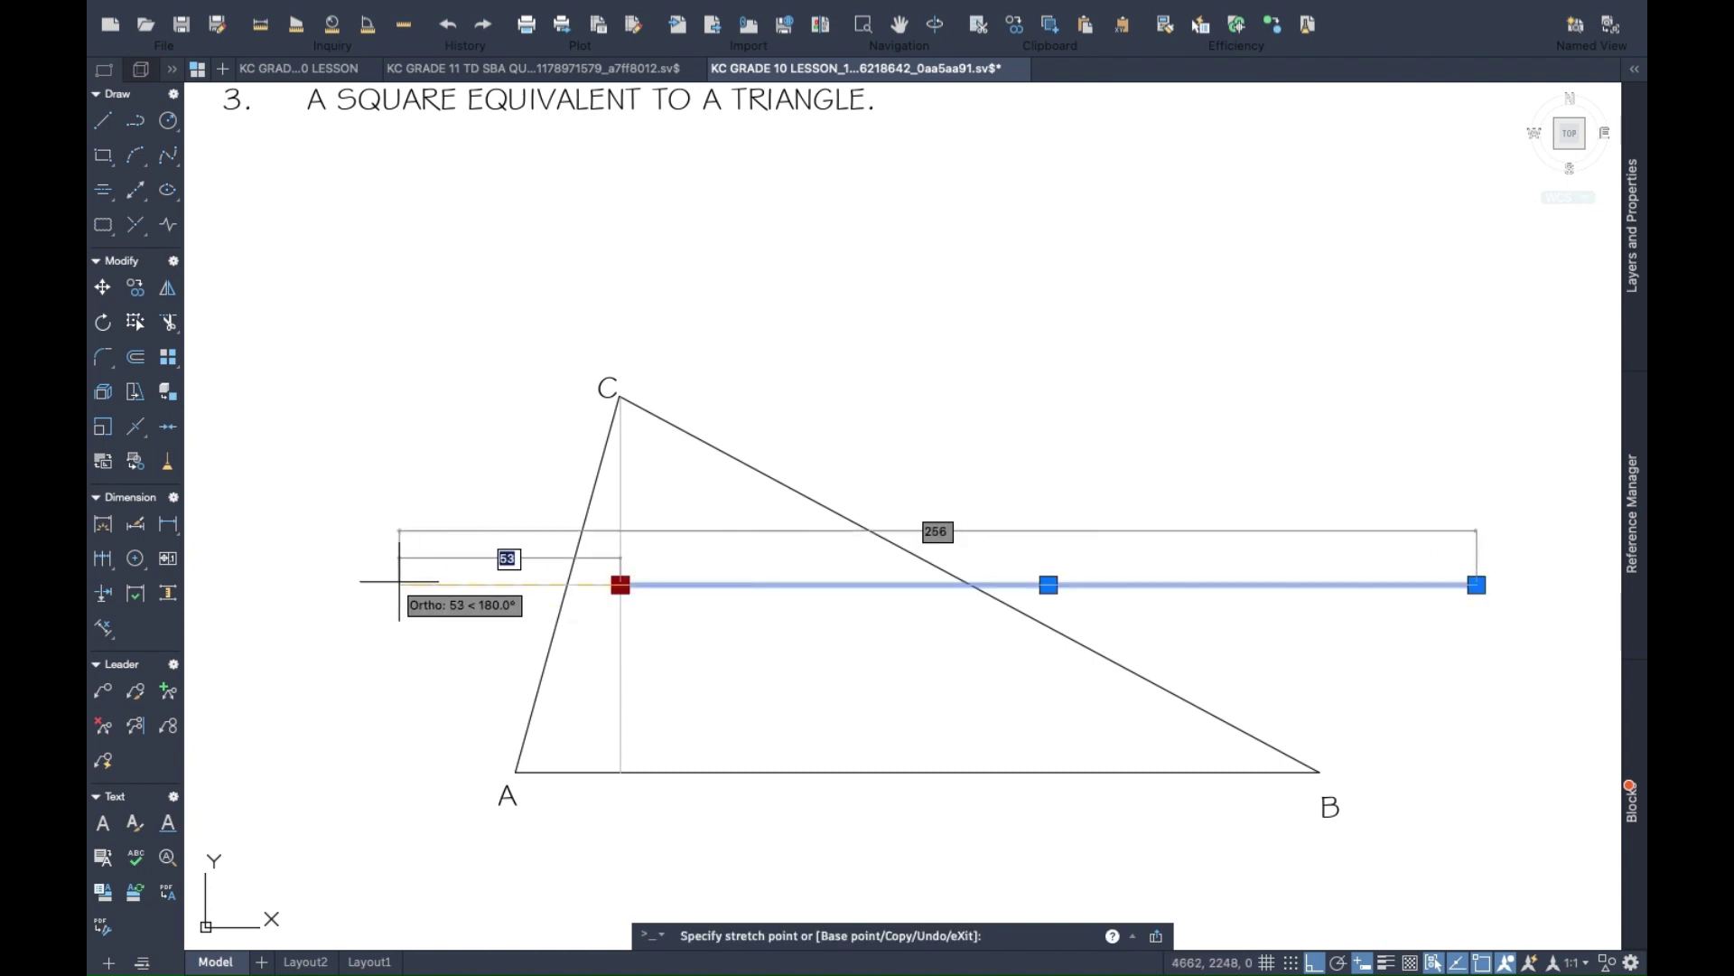
left_click(399, 586)
key("Escape")
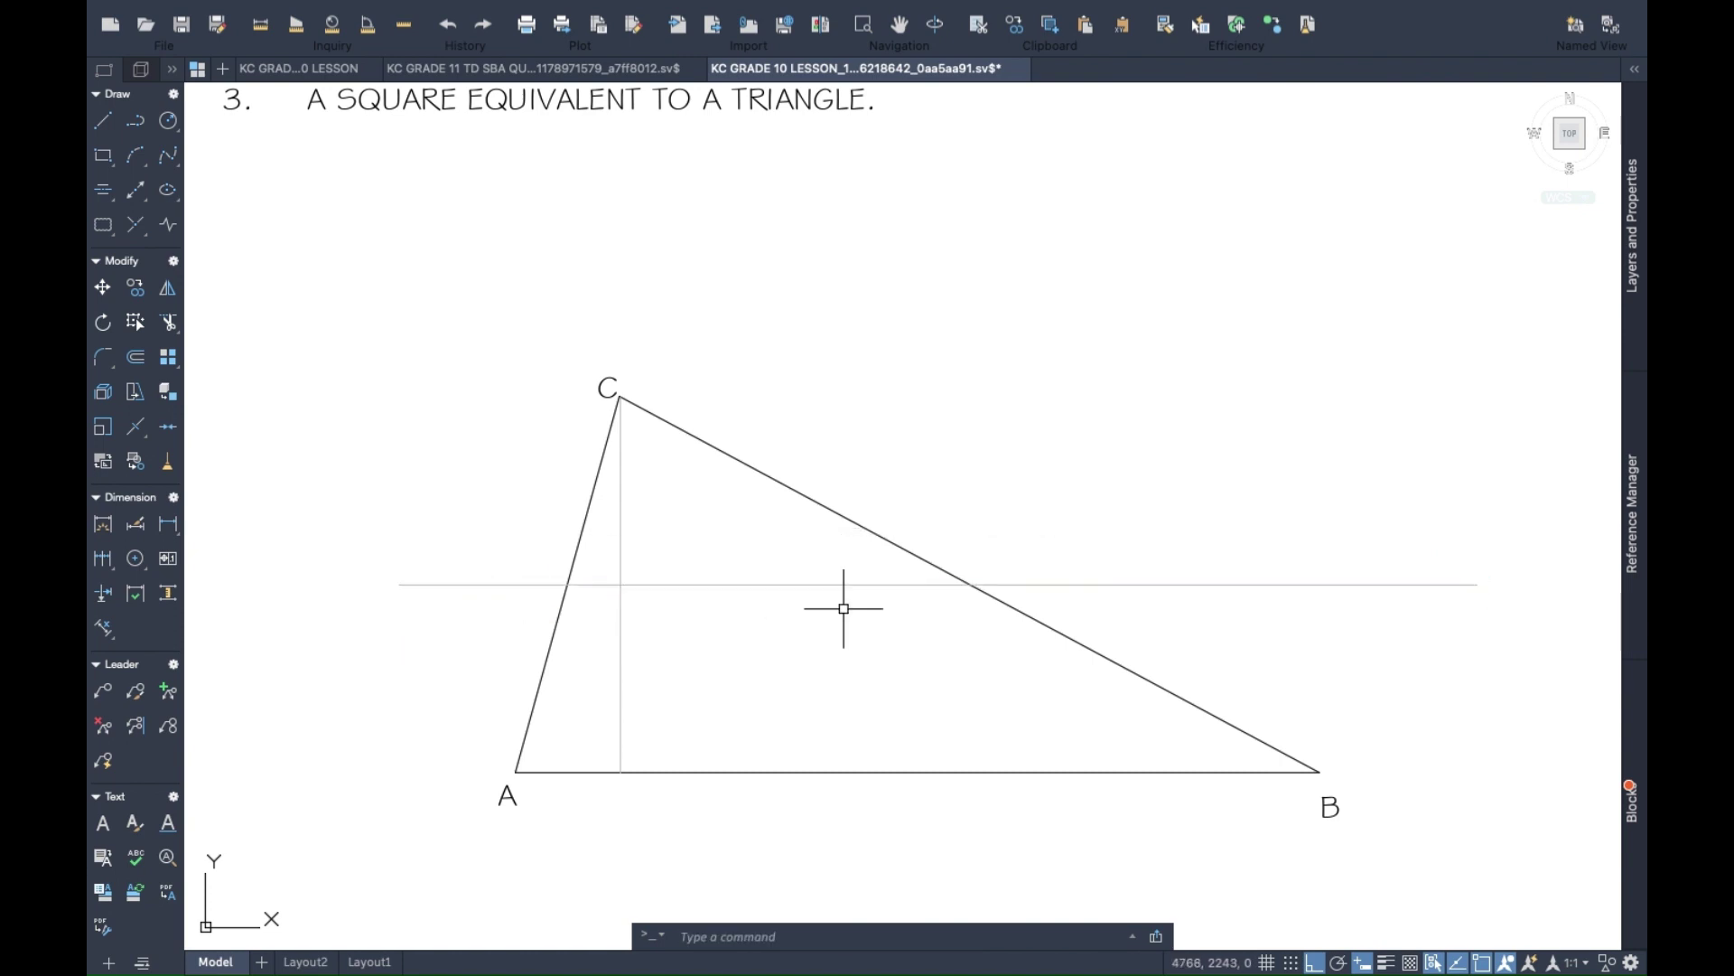
left_click(101, 122)
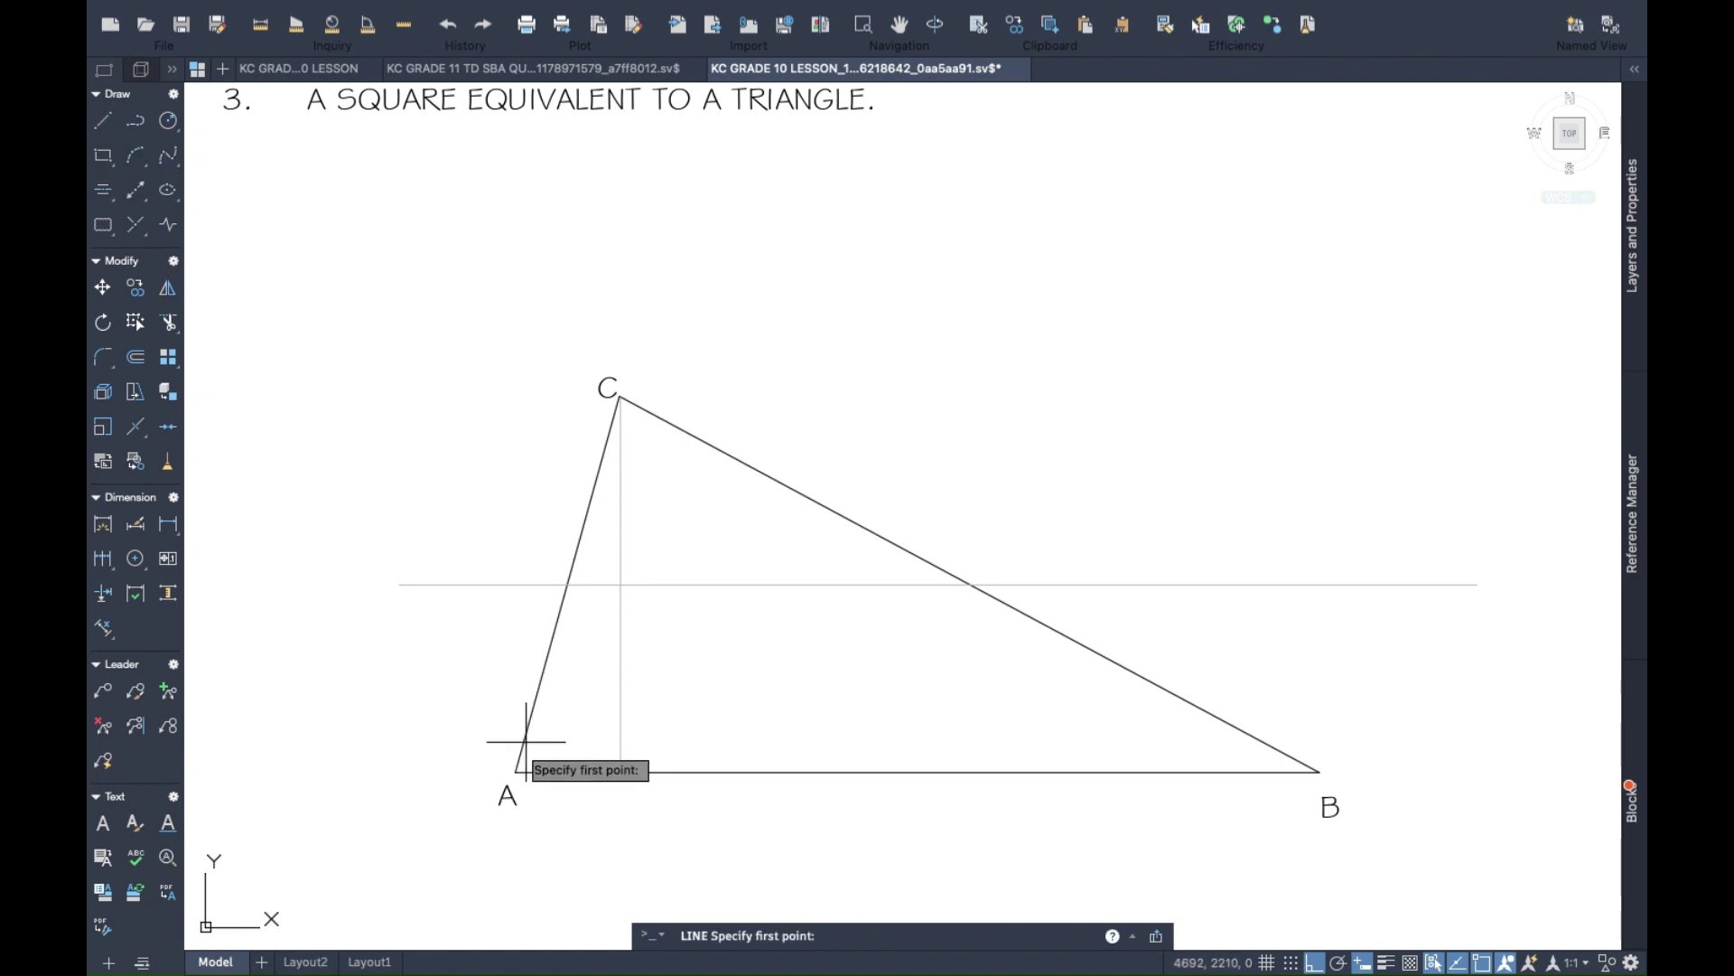
Draw verticals from A and B up to the half-height line, forming a rectangle on AB.
left_click(516, 773)
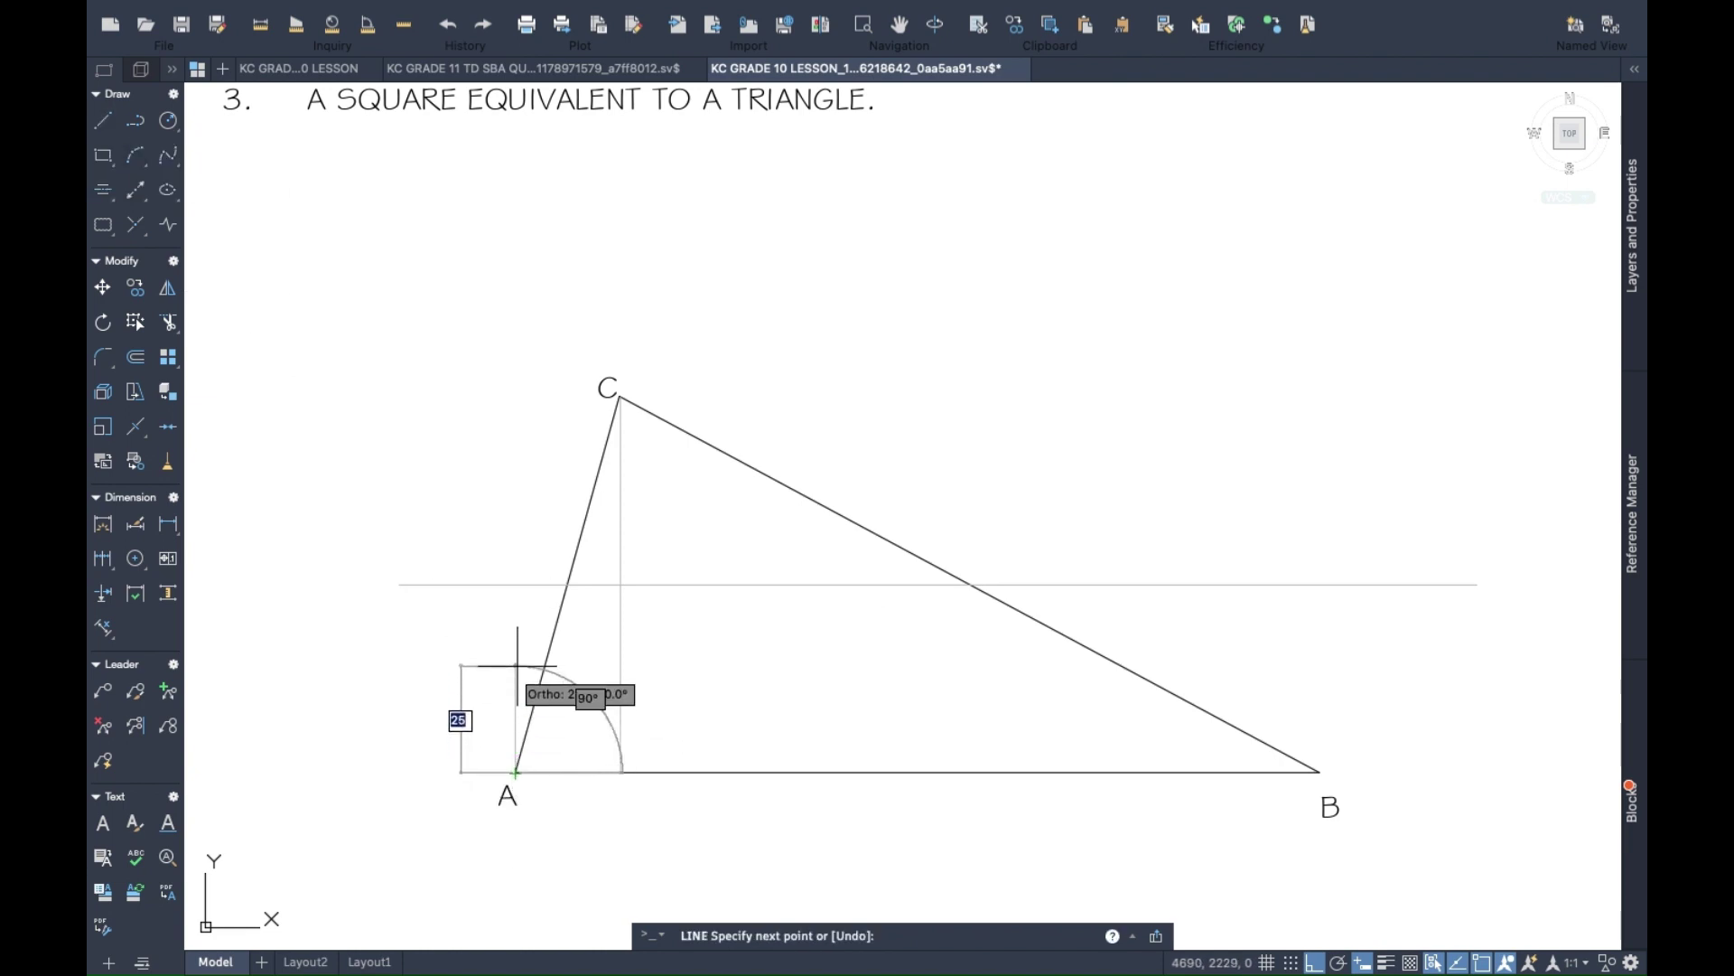
left_click(516, 585)
key("Return")
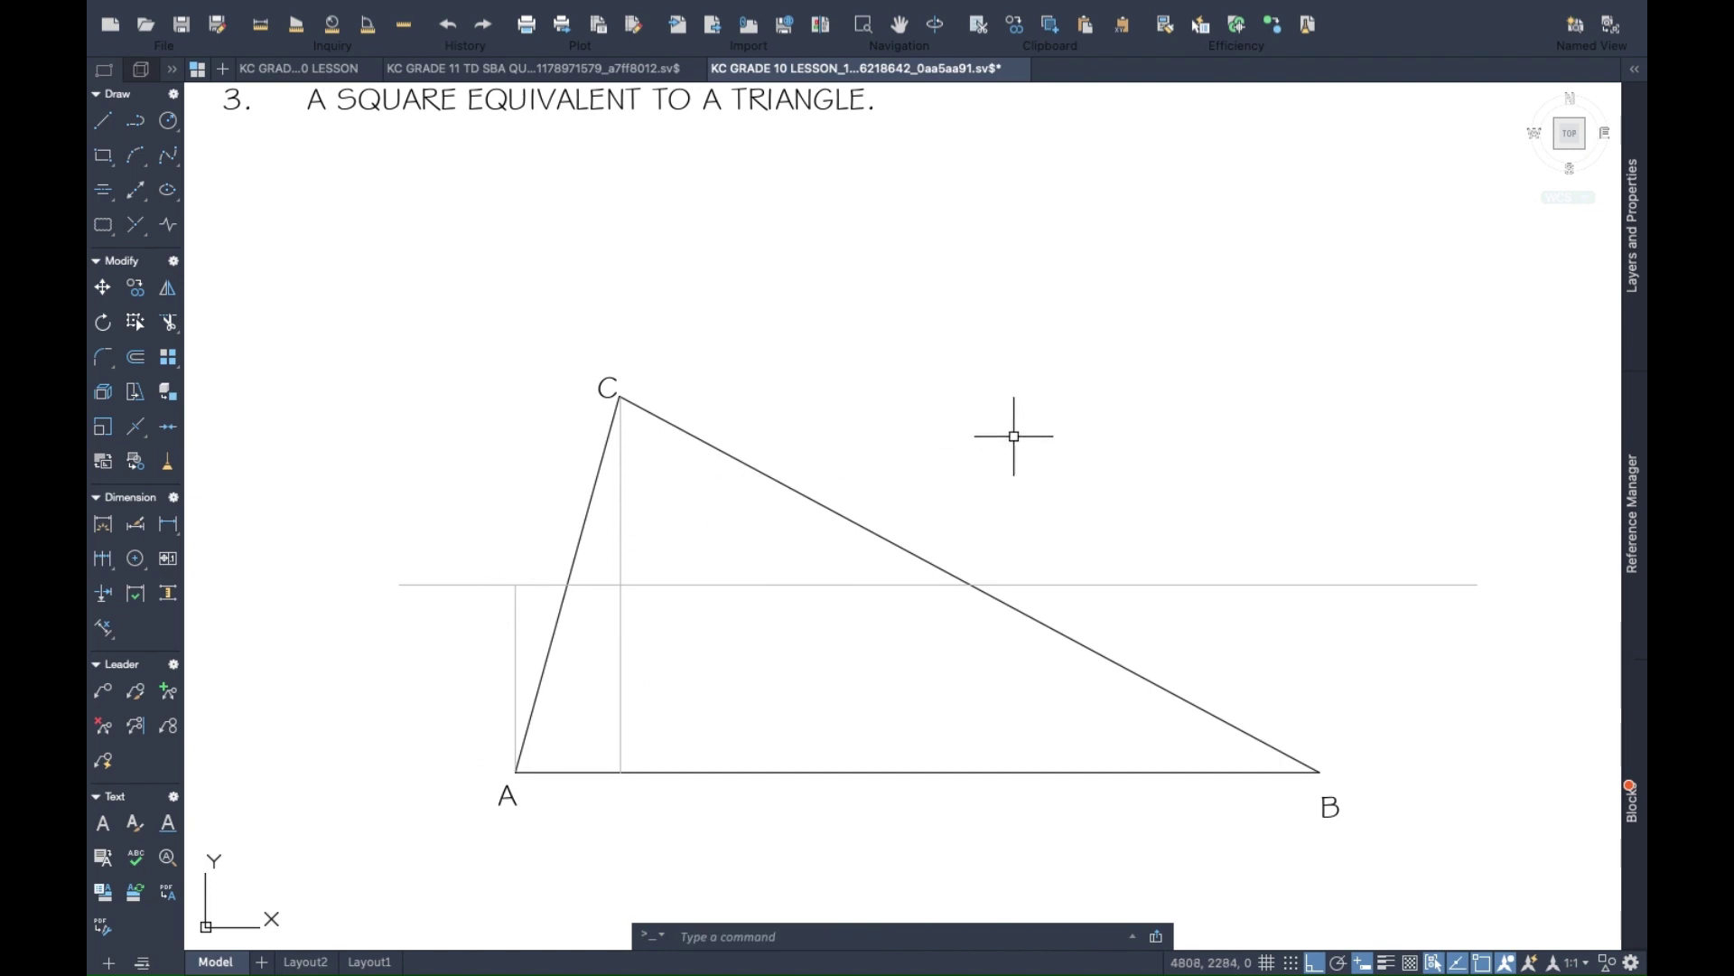
right_click(1174, 432)
left_click(1191, 439)
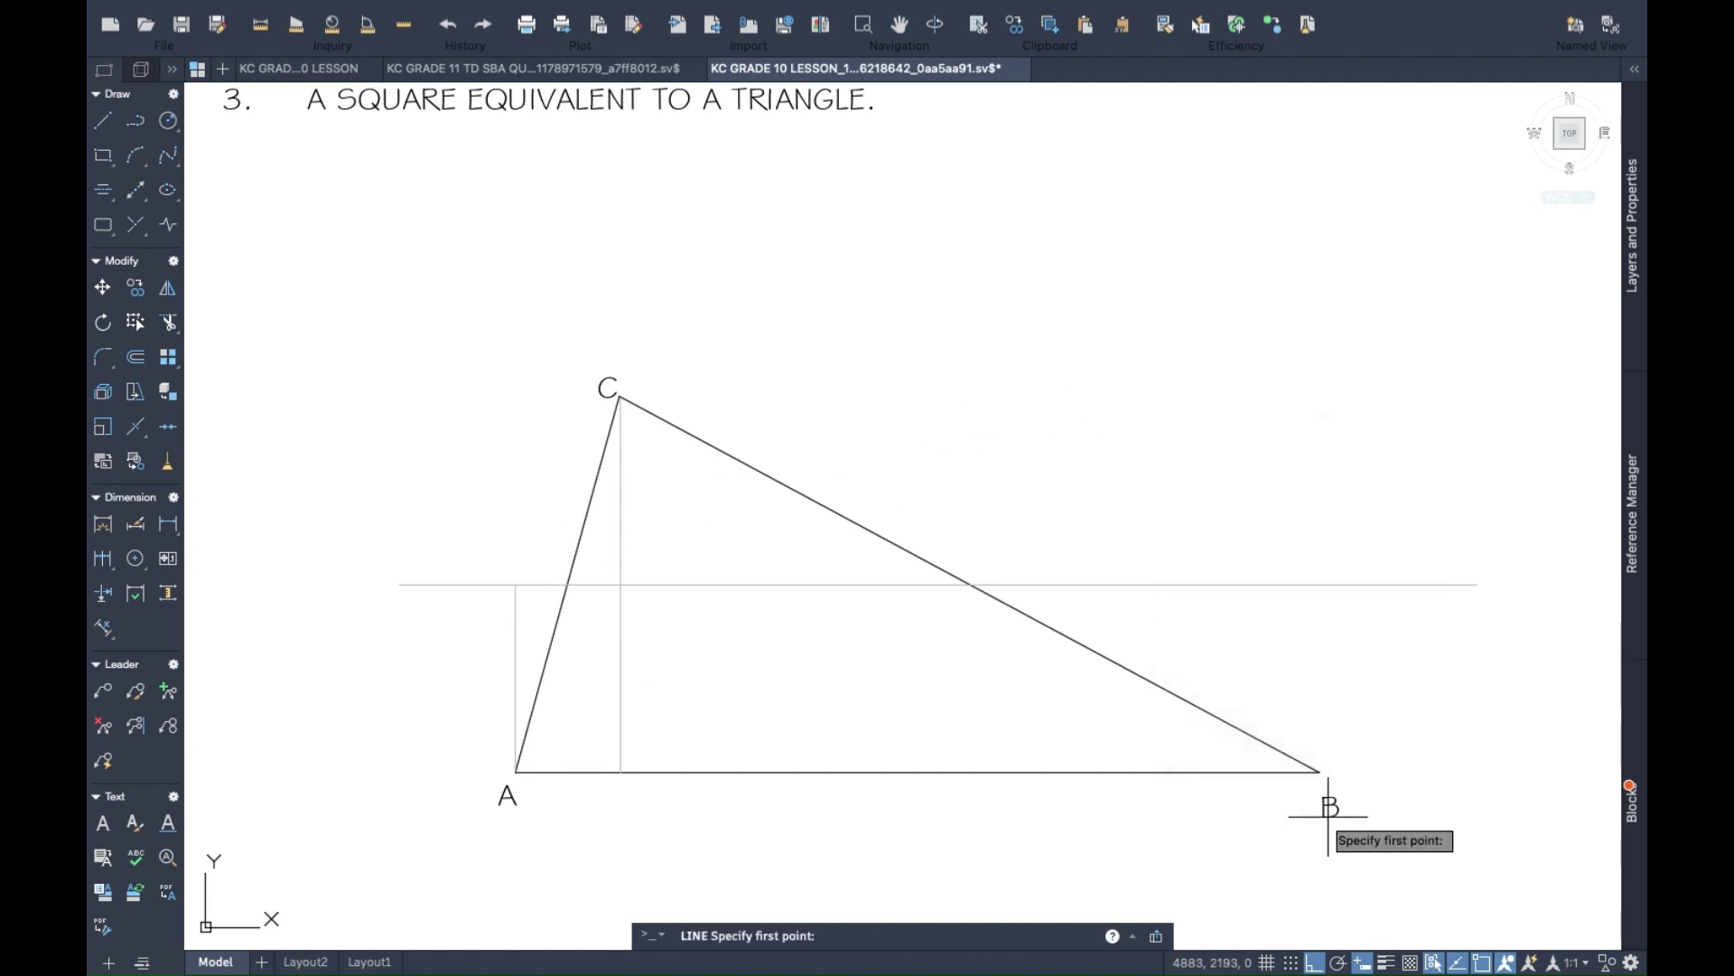
left_click(1319, 772)
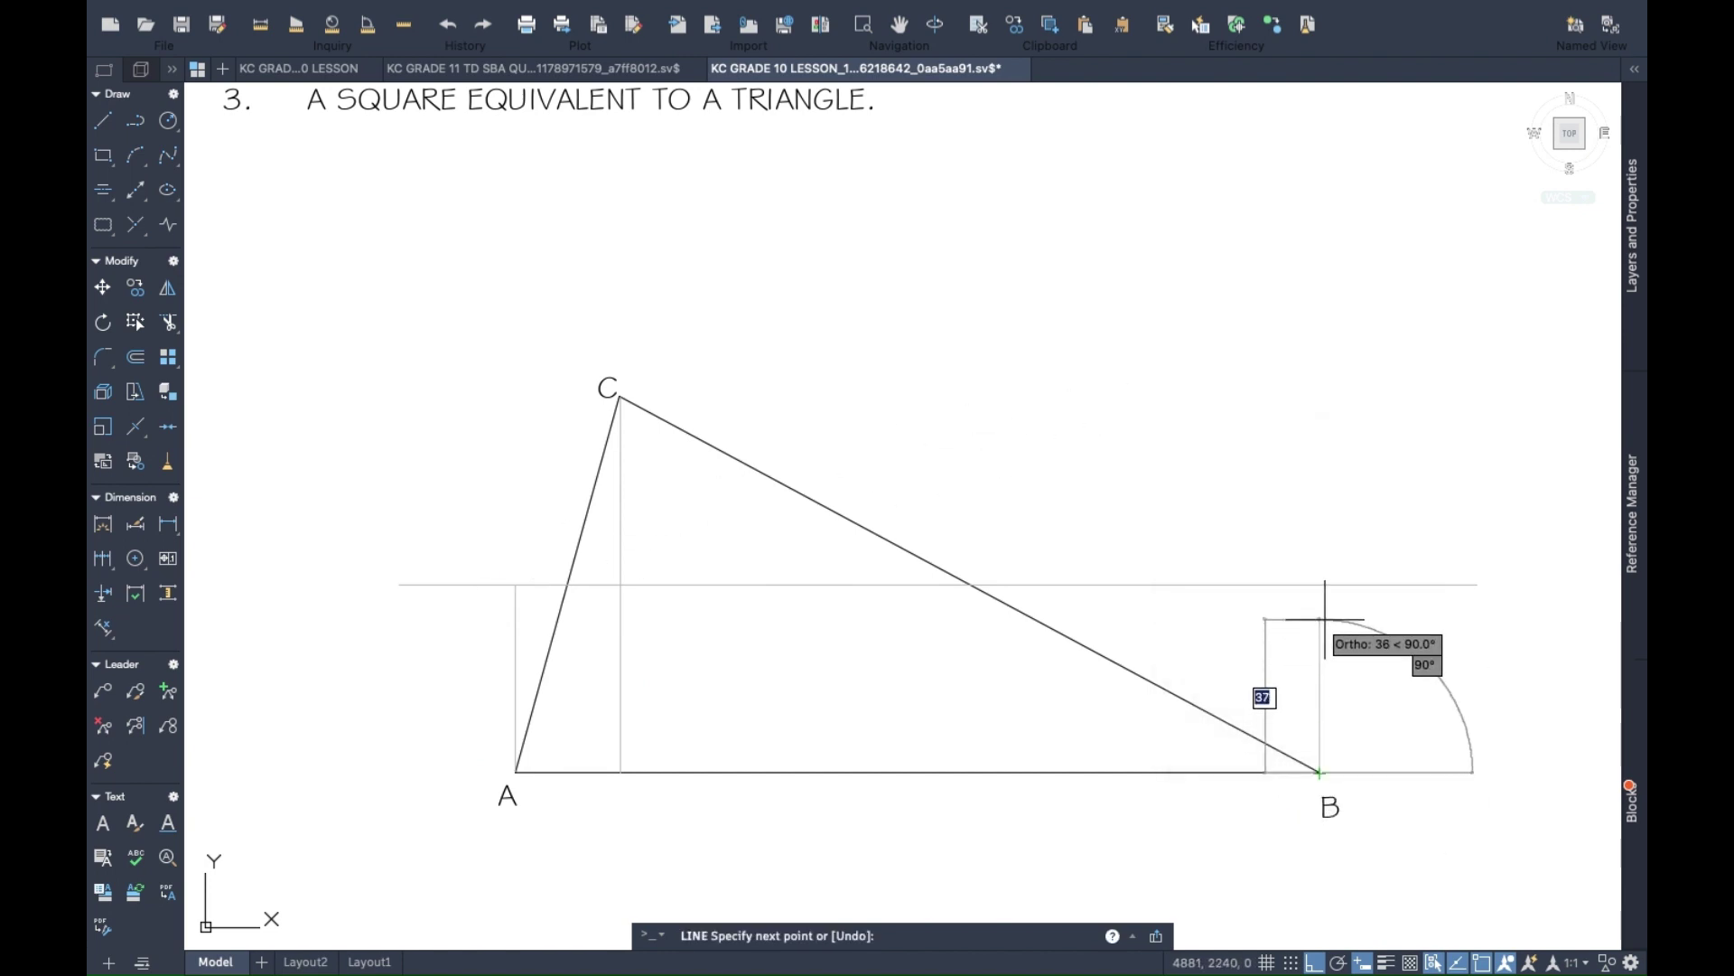
left_click(1319, 585)
key("Escape")
Zoom and pan so triangle ABC and its rectangle fill the view.
scroll(1455, 612, "down", 3)
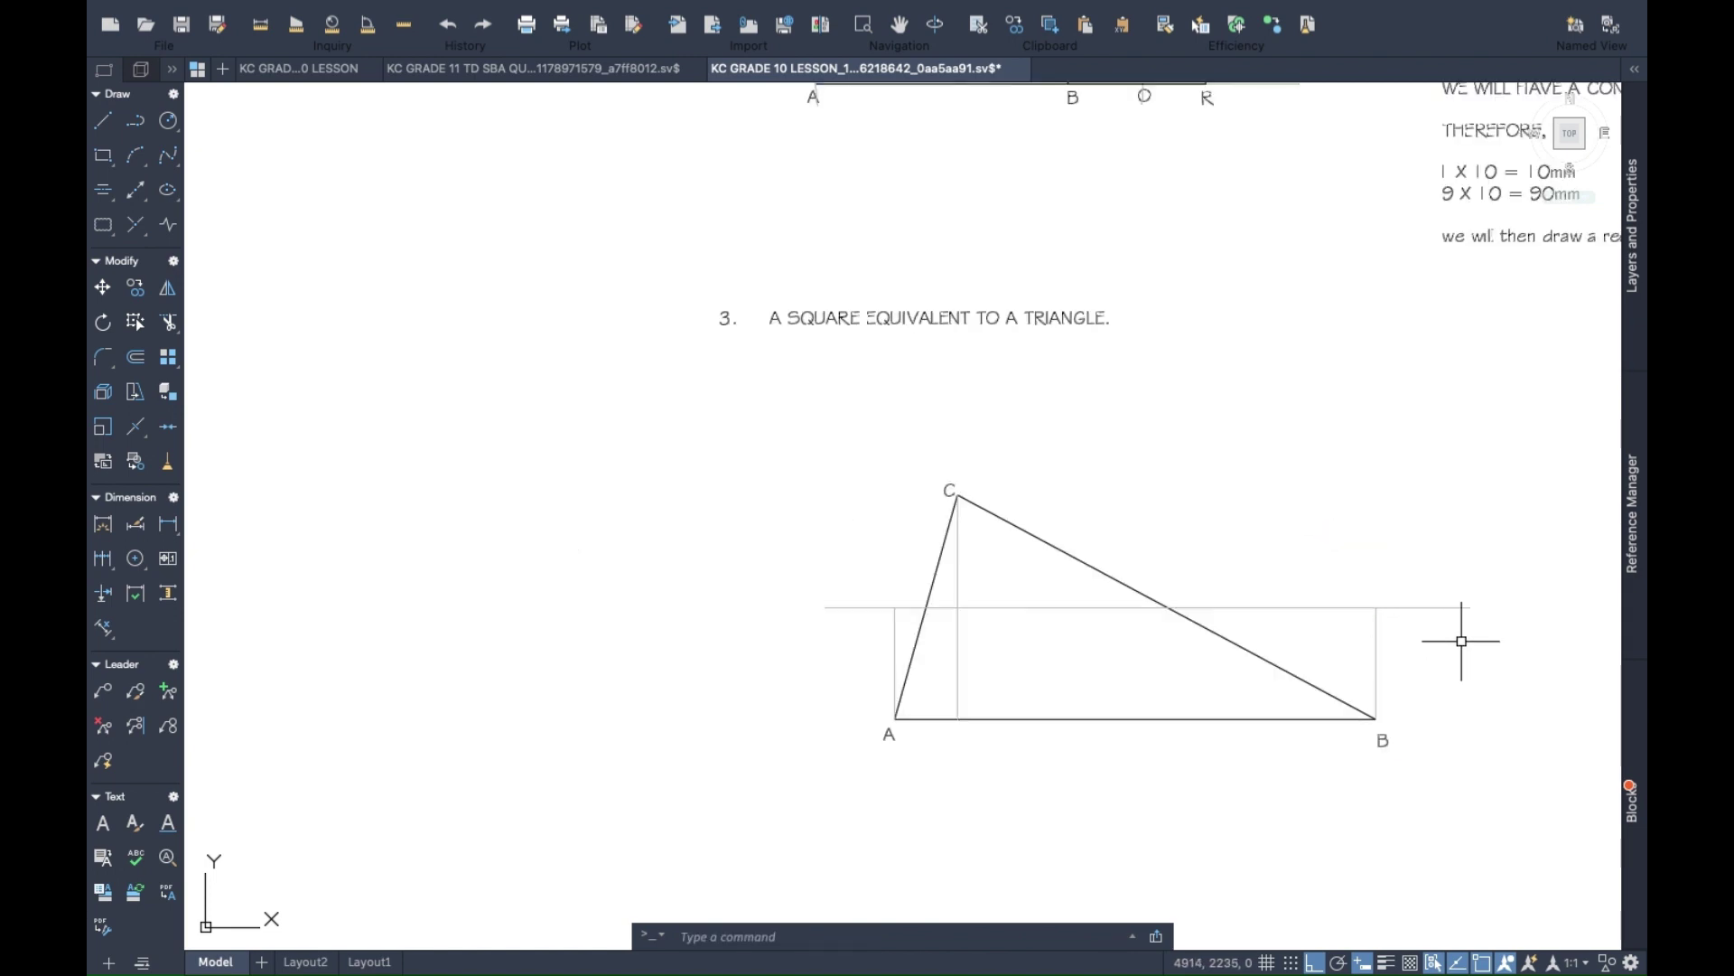
mouse_move(1455, 632)
left_mouse_down()
mouse_move(1238, 596)
mouse_move(1036, 520)
left_mouse_up()
scroll(852, 576, "up", 3)
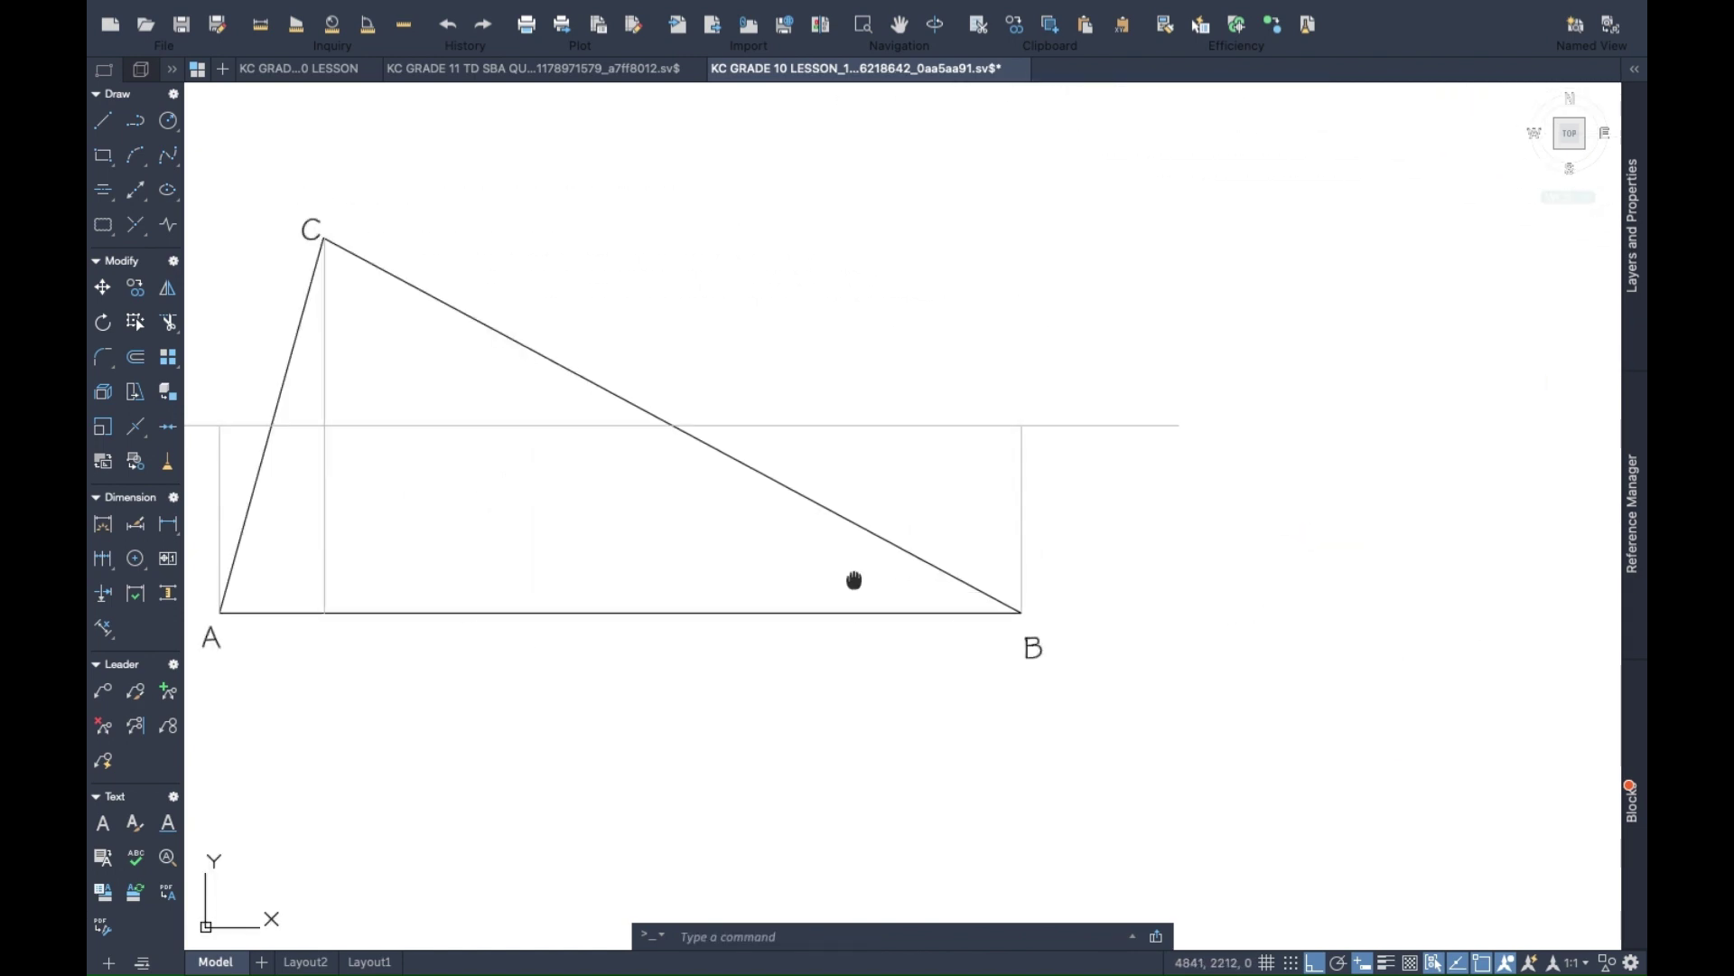
left_click_drag(852, 581, 922, 523)
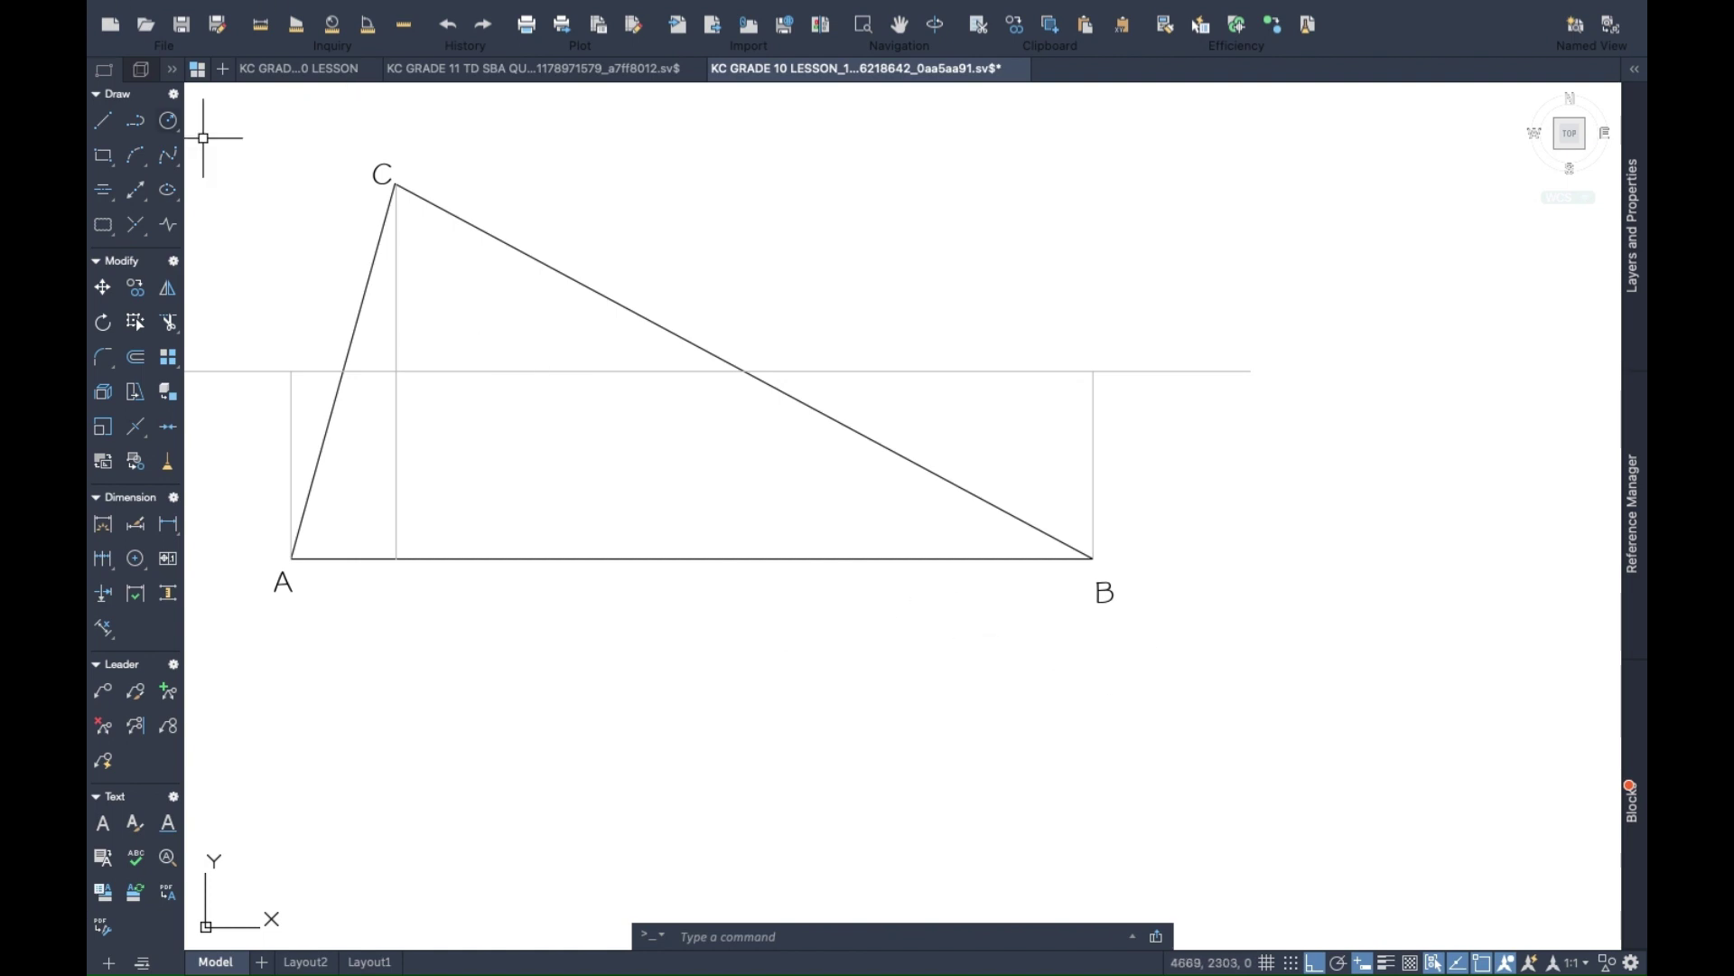
Draw a circle centred at B through the rectangle's top-right corner.
left_click(169, 124)
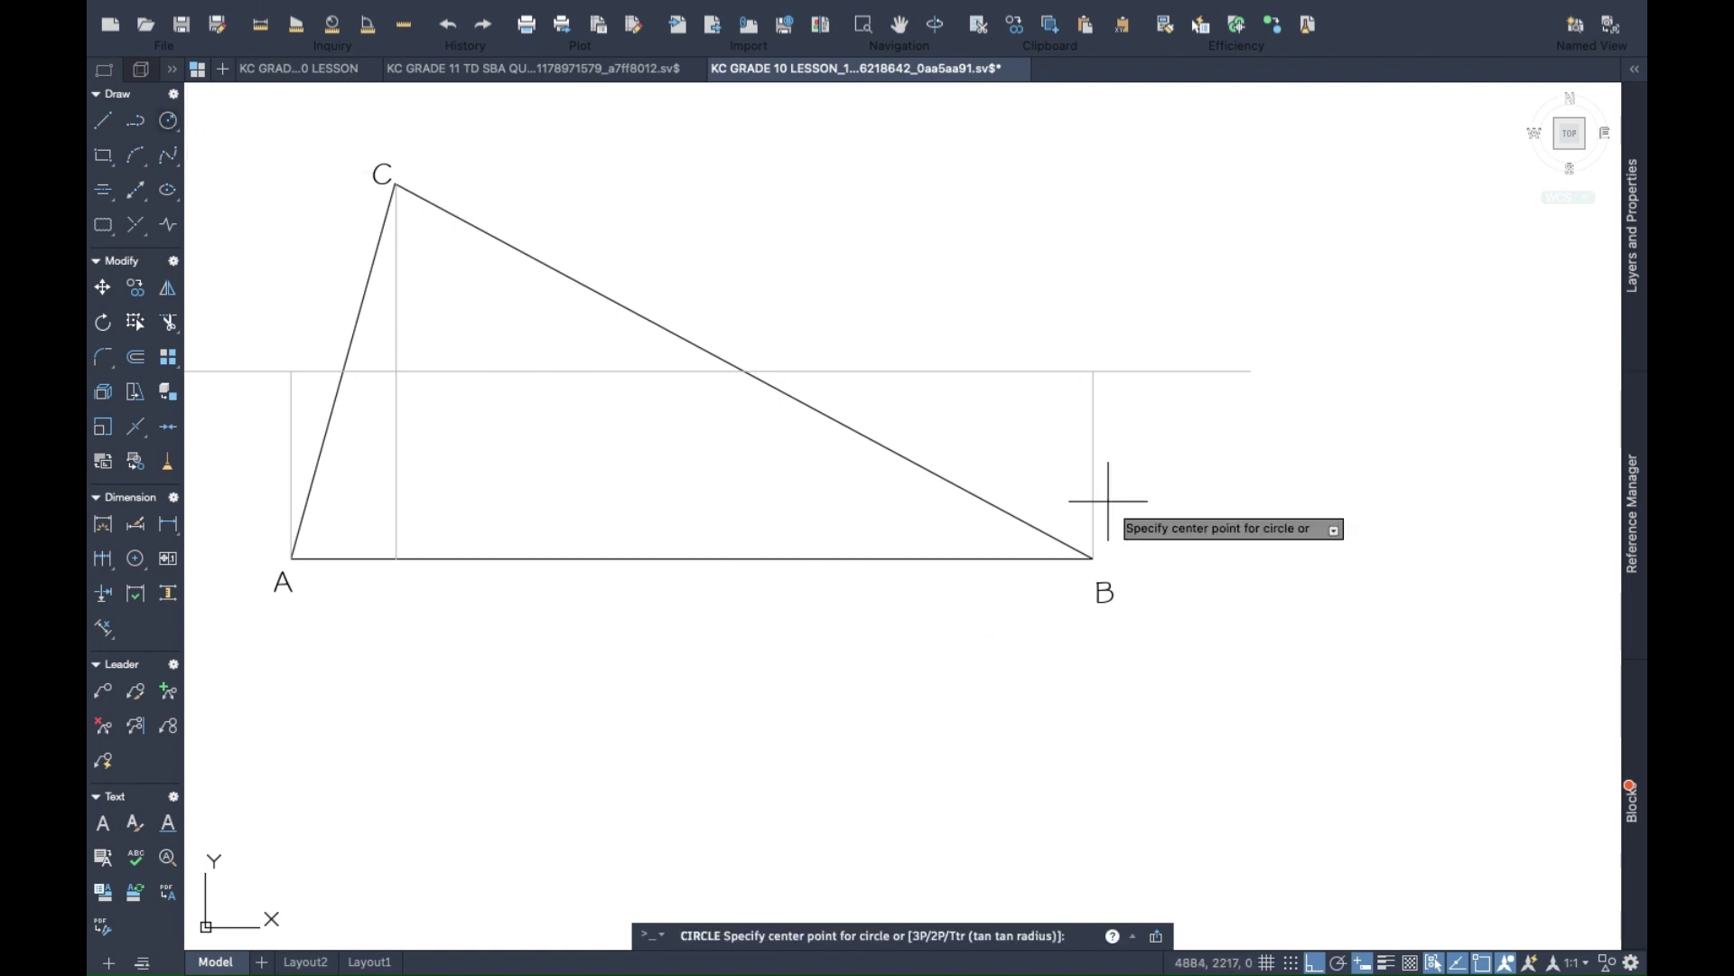
left_click(1093, 558)
left_click(1093, 368)
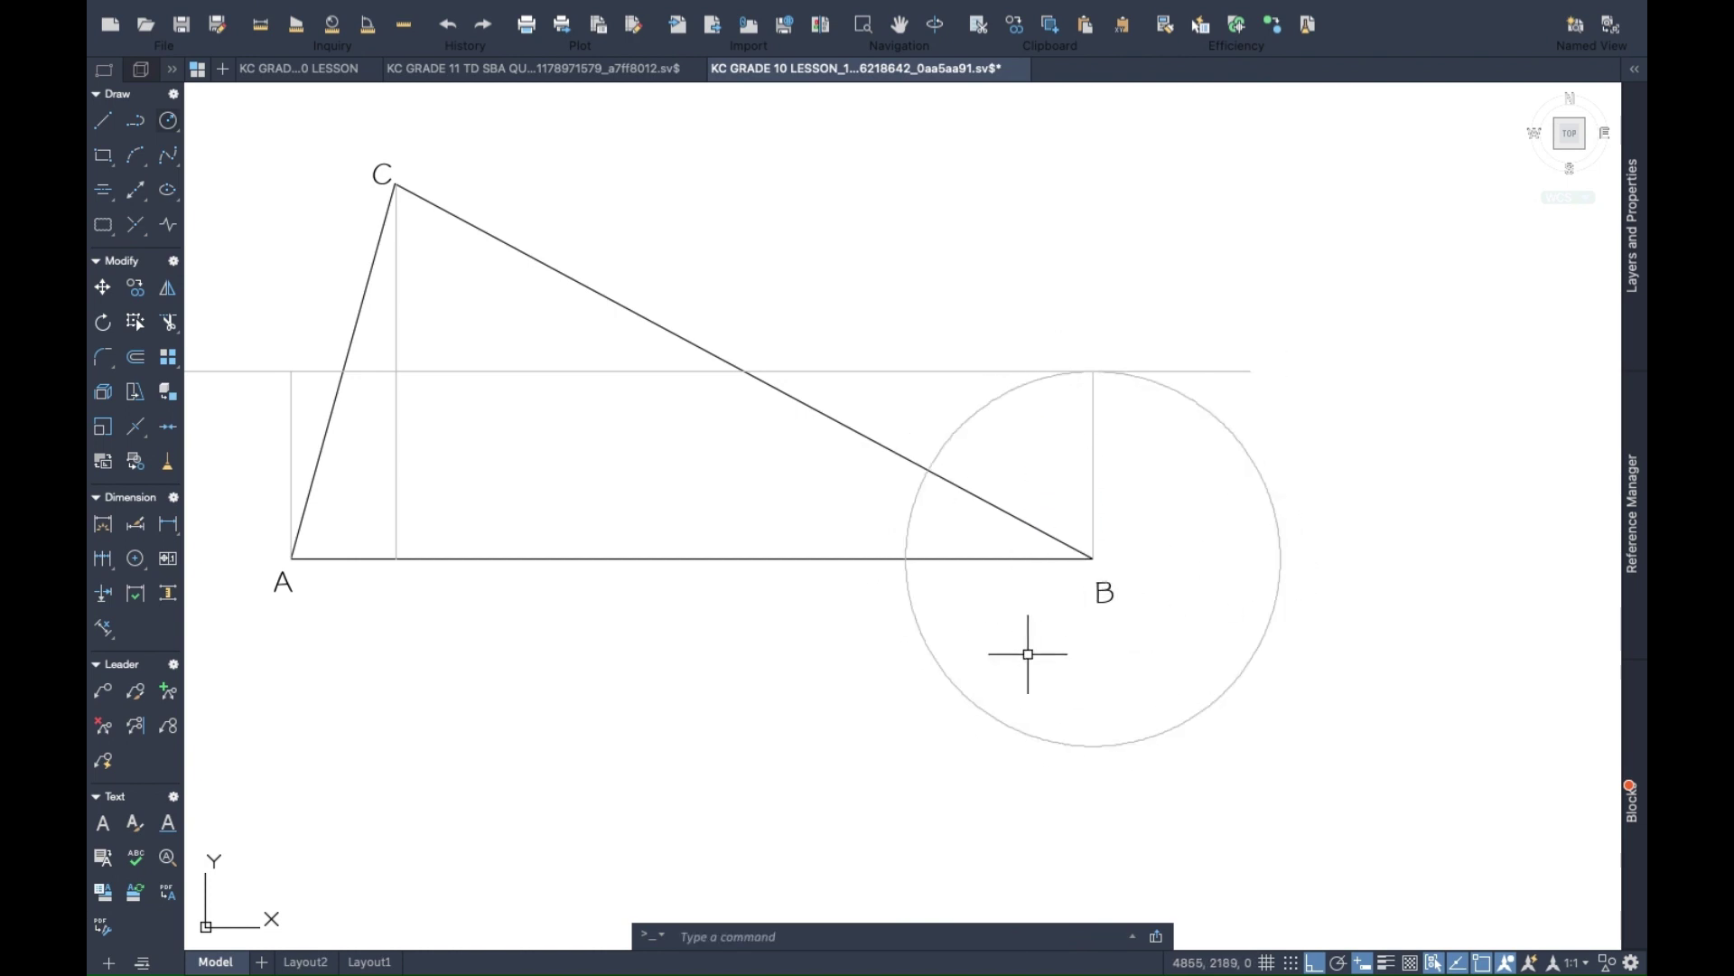
Stretch line AB past B so it ends on the circle.
left_click(979, 559)
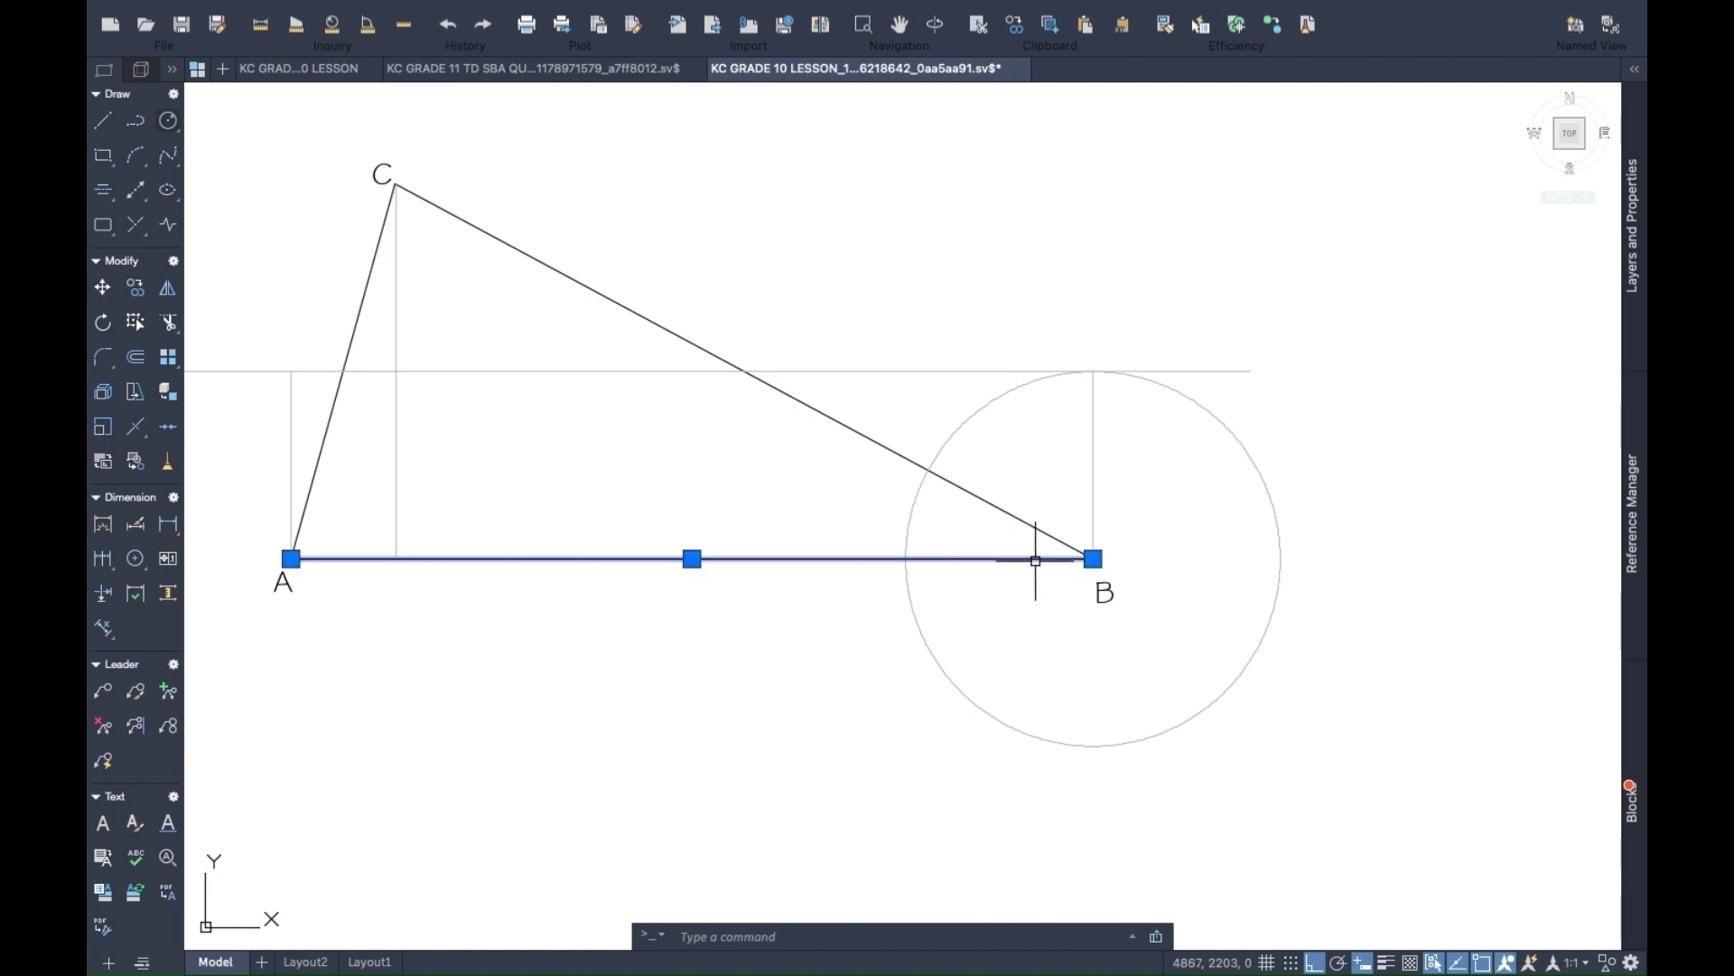
left_click(1084, 558)
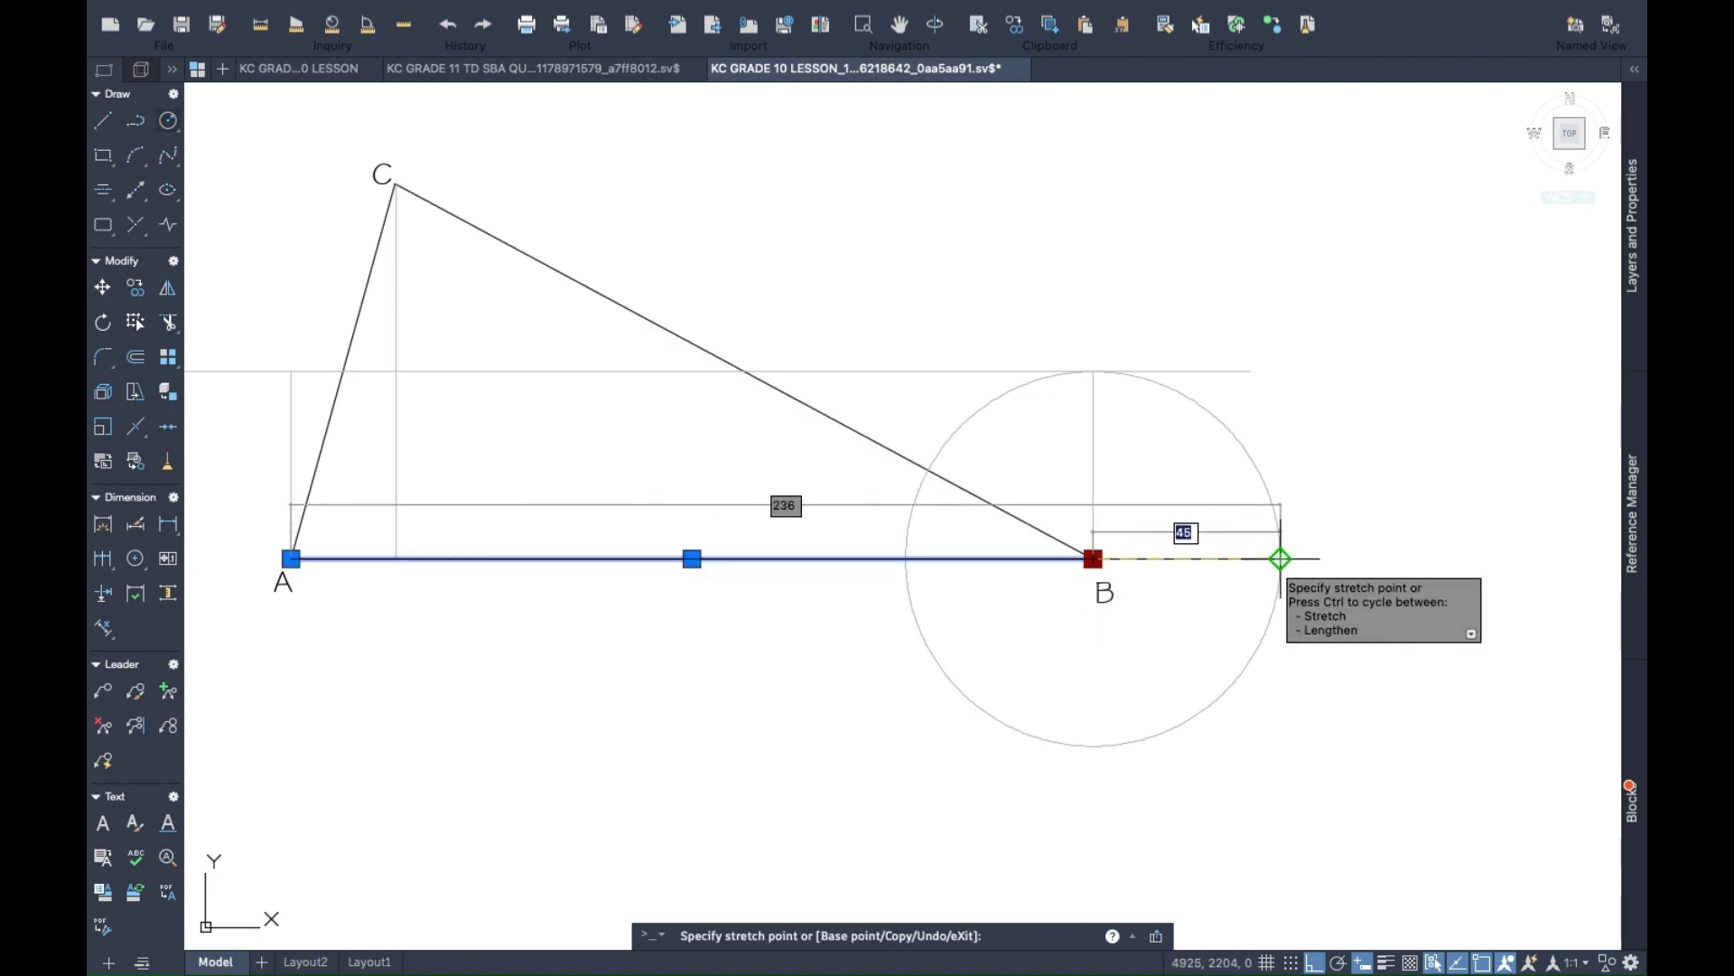
left_click(1280, 558)
key("Escape")
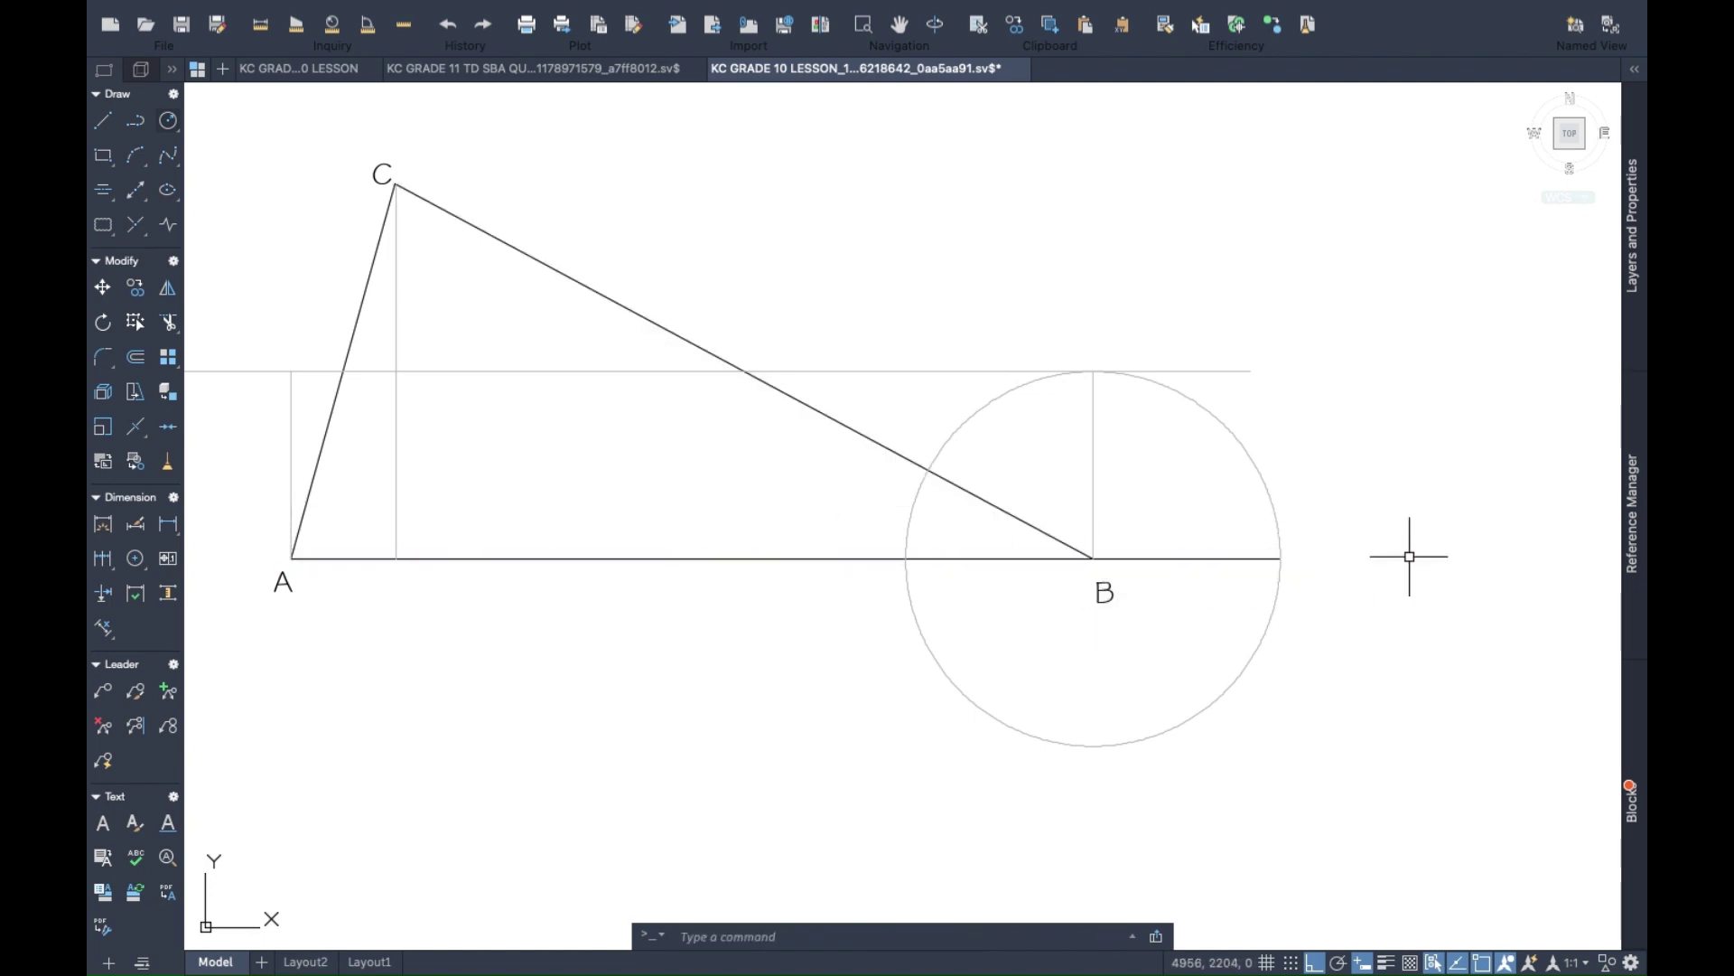
Trim the circle below AB and cut the arc back to a quarter.
left_click(170, 323)
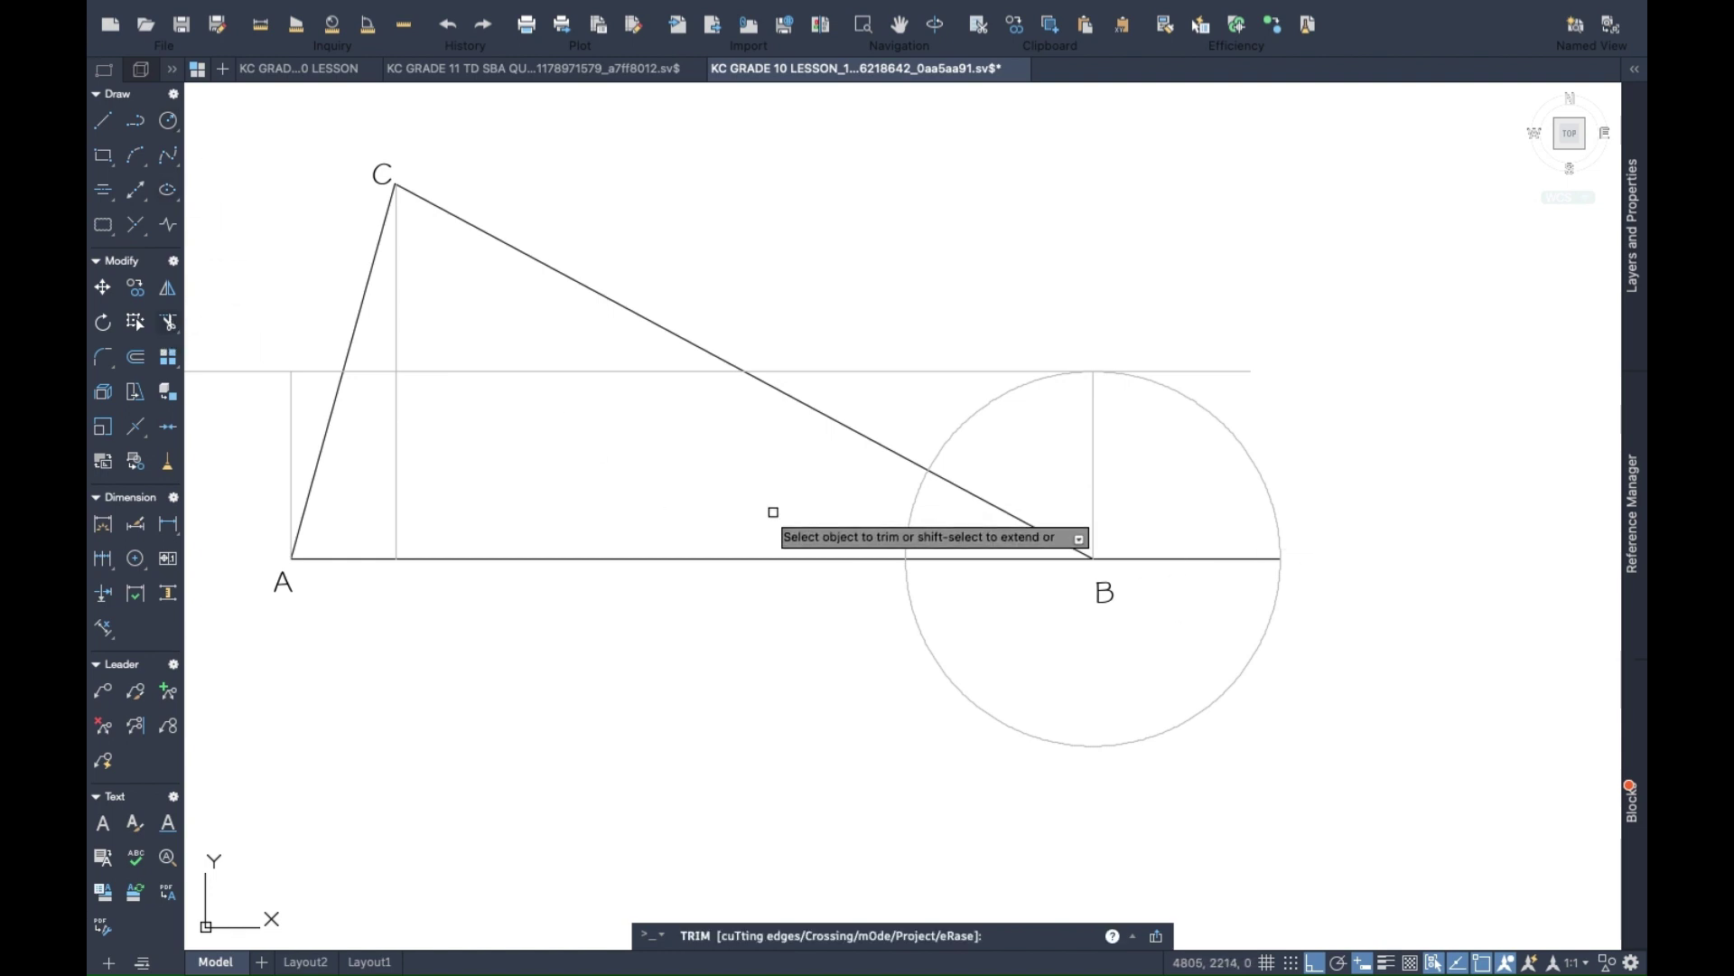
left_click(915, 600)
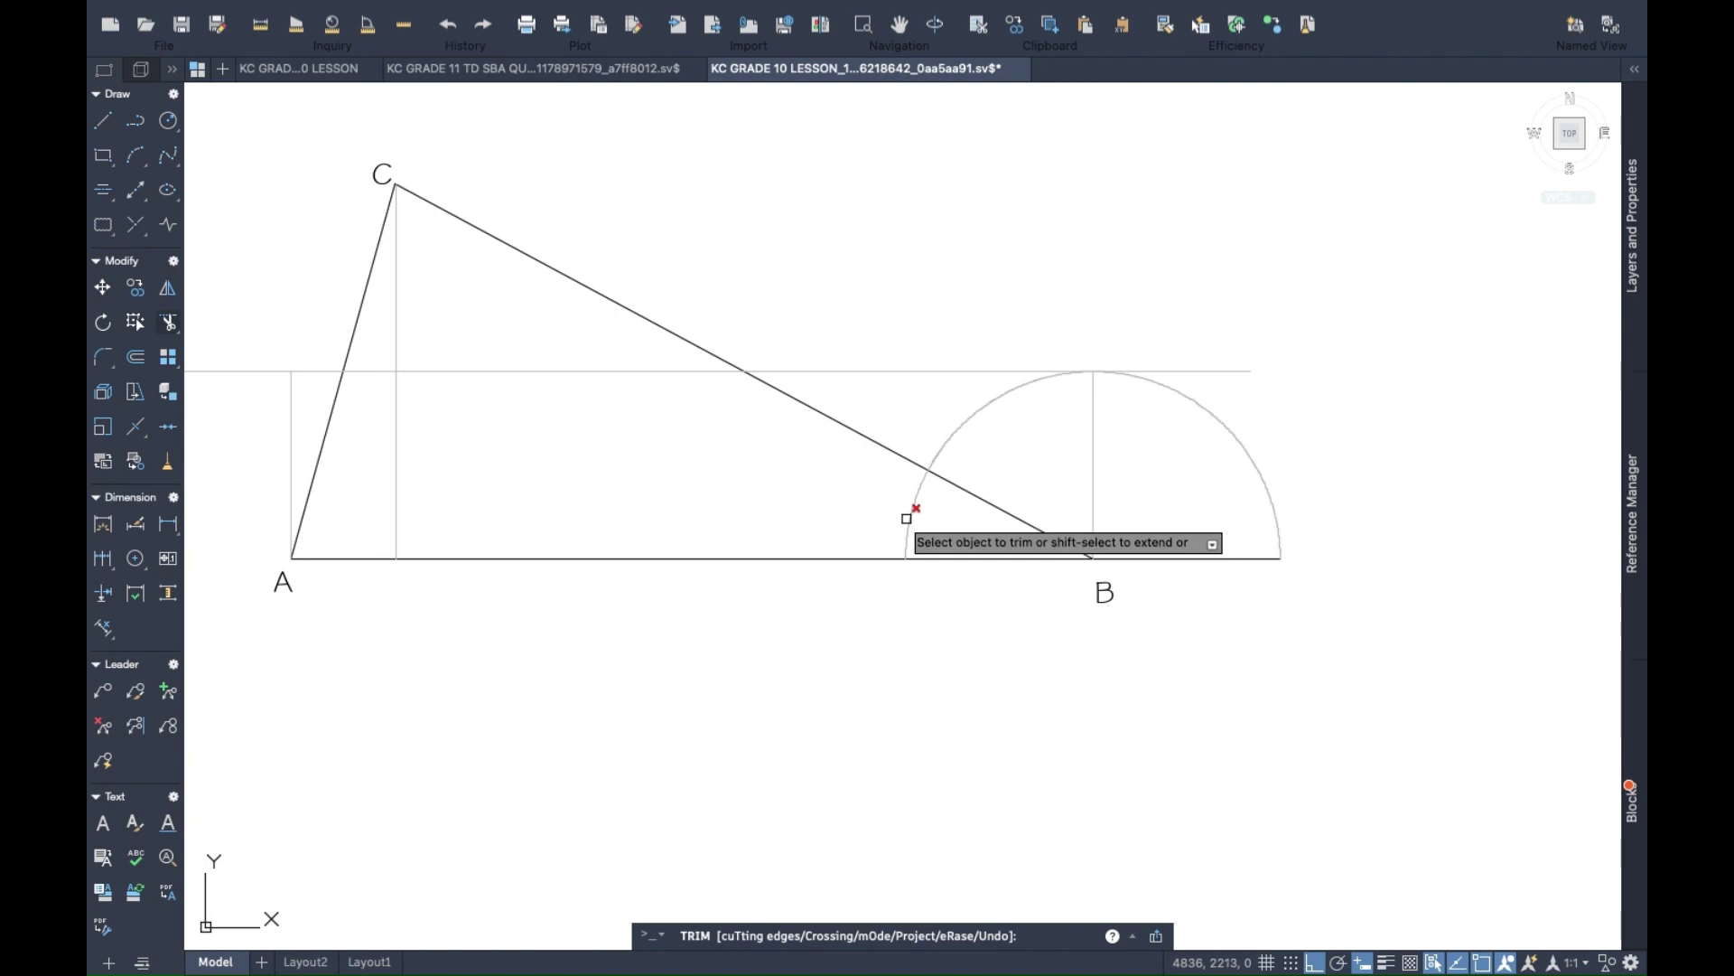
left_click(959, 425)
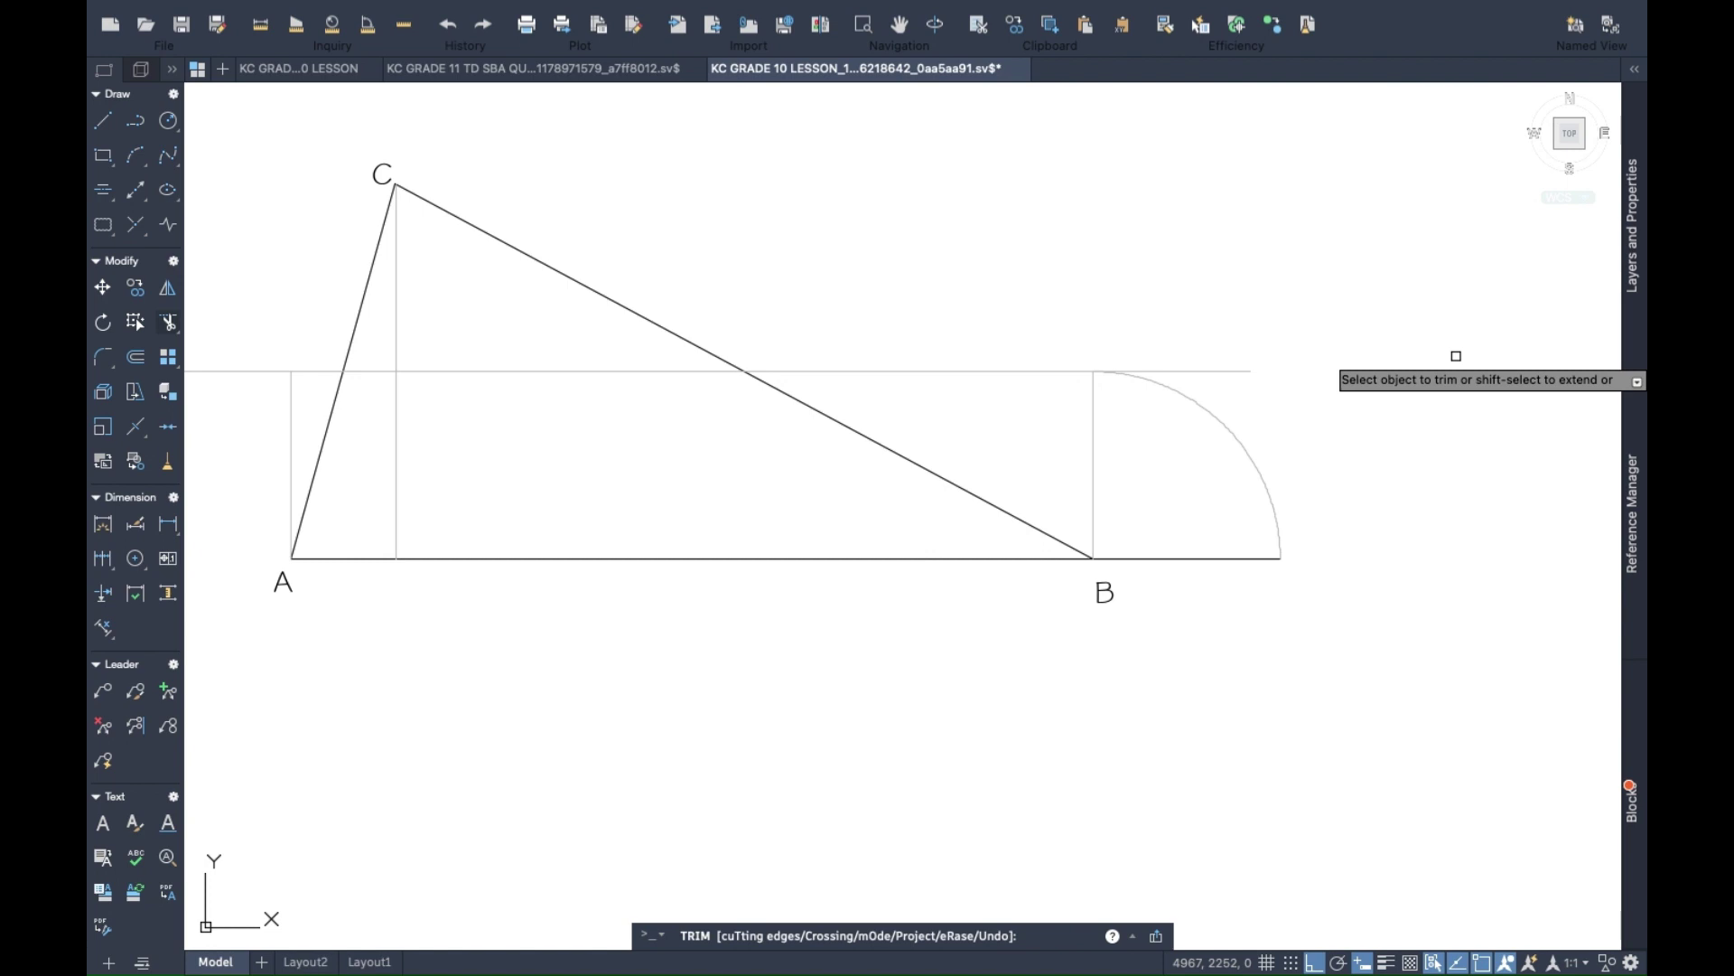
Draw a circle centred at the midpoint of extended AB, reaching the line's end.
scroll(911, 363, "left", 5)
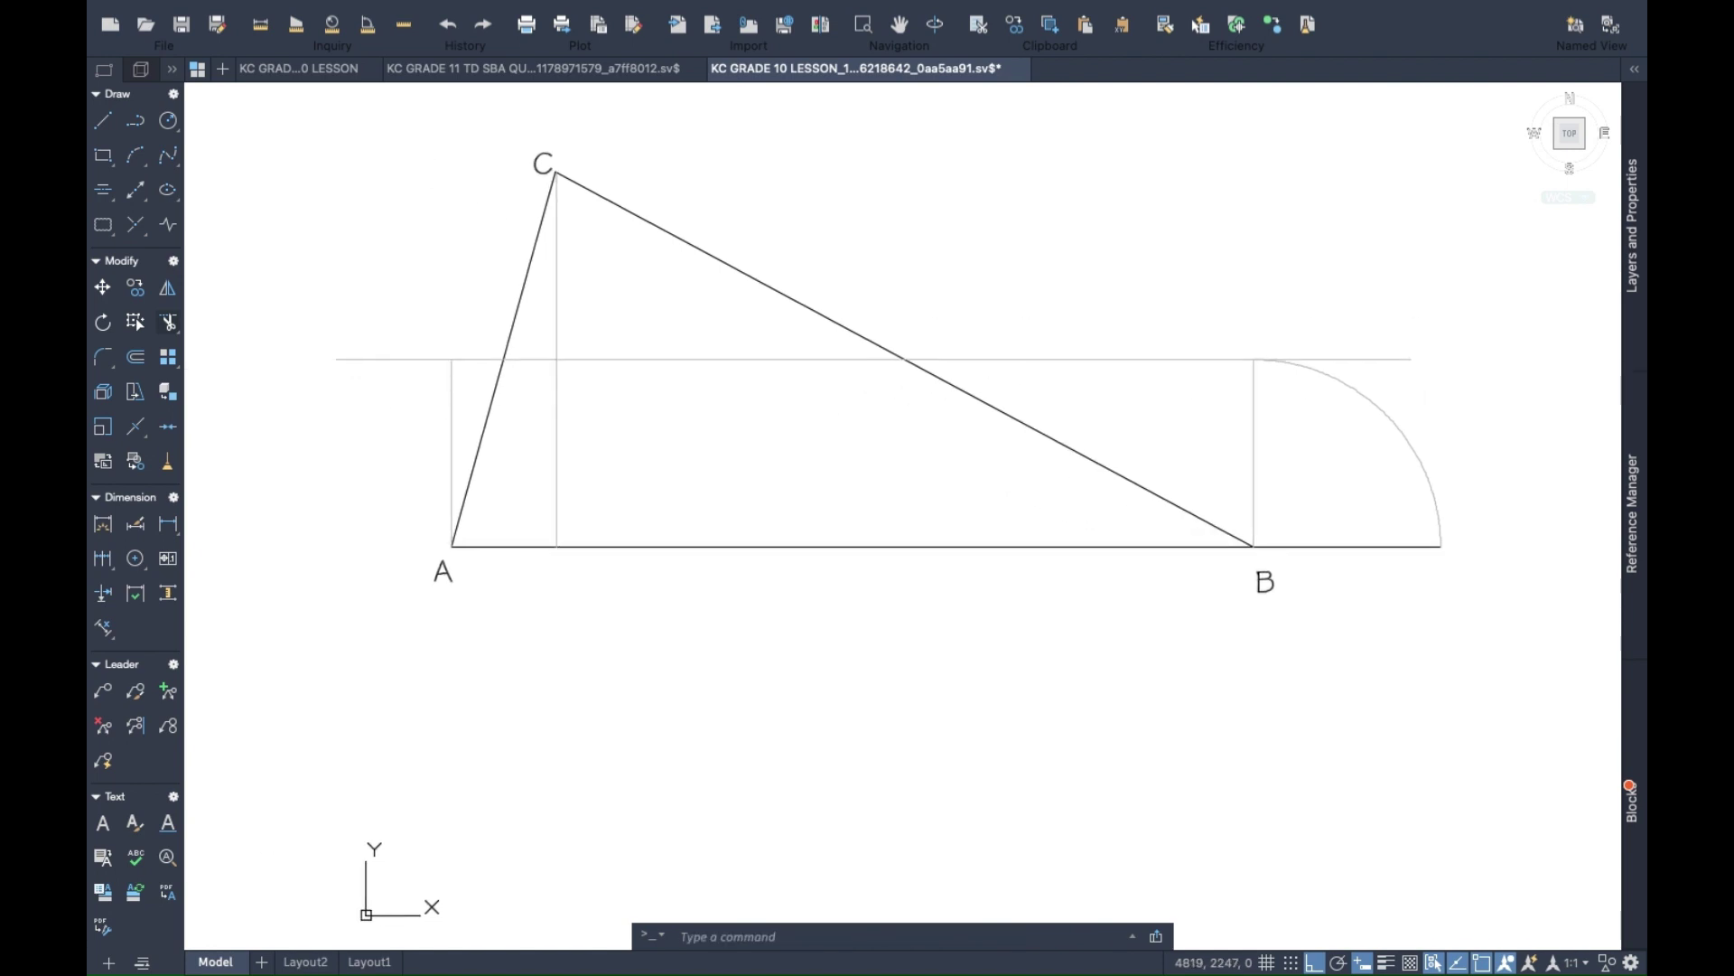
scroll(921, 368, "right", 3)
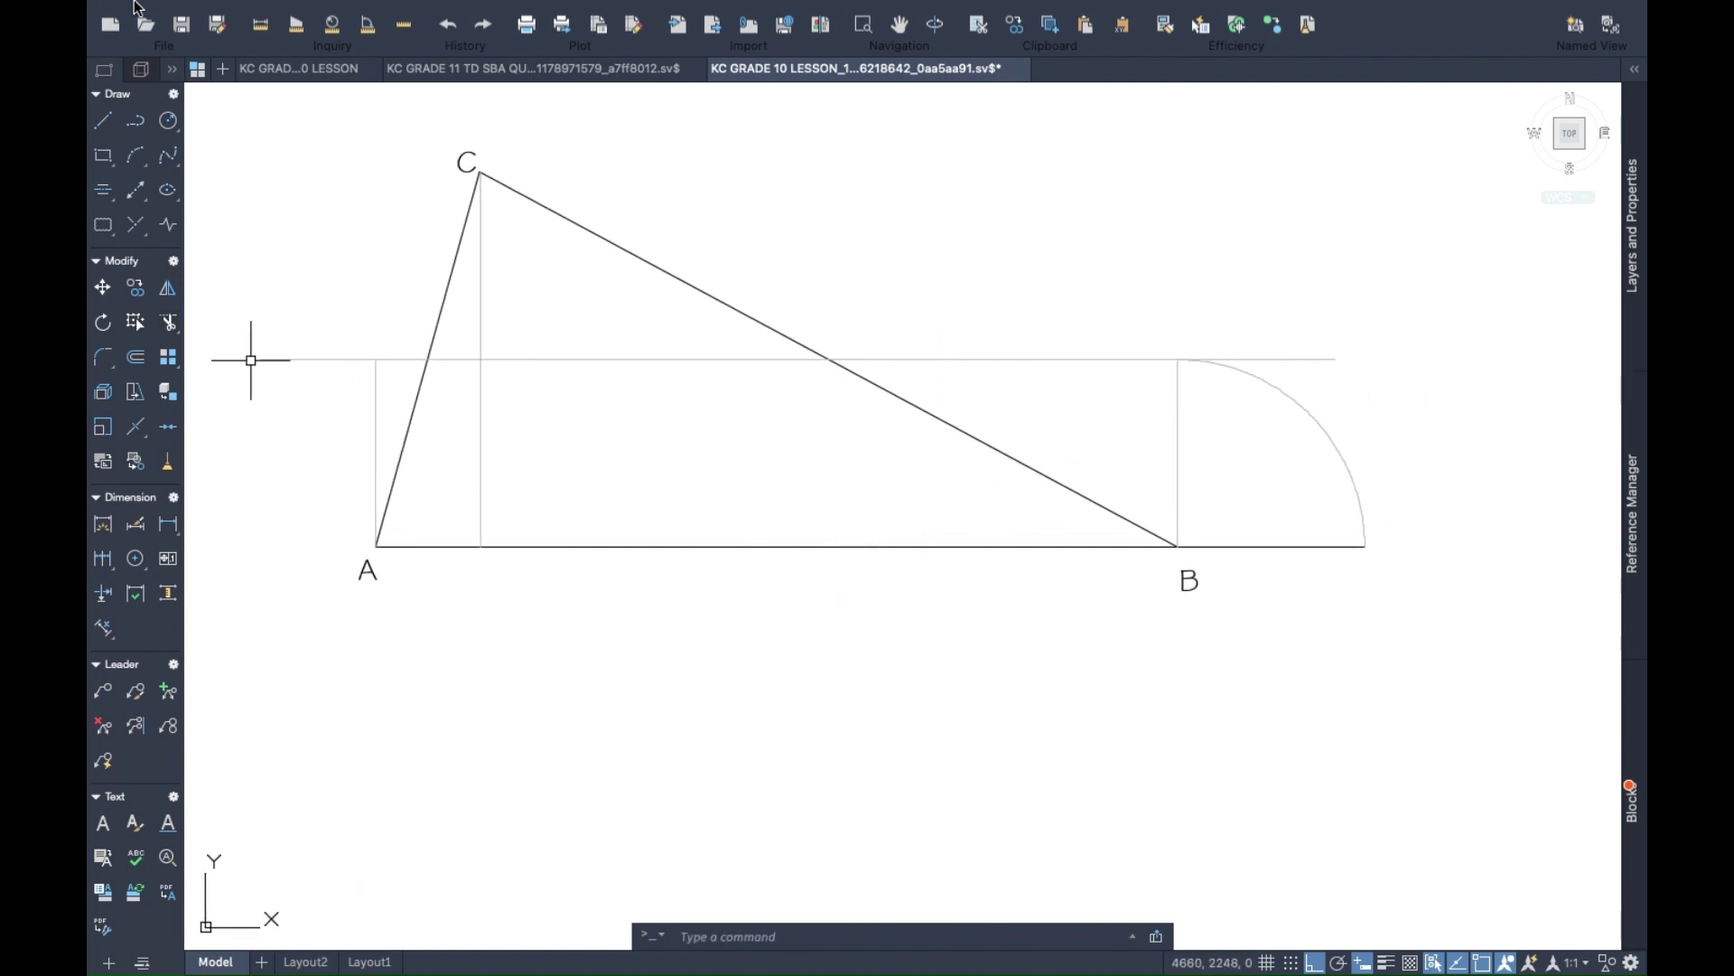
left_click(169, 123)
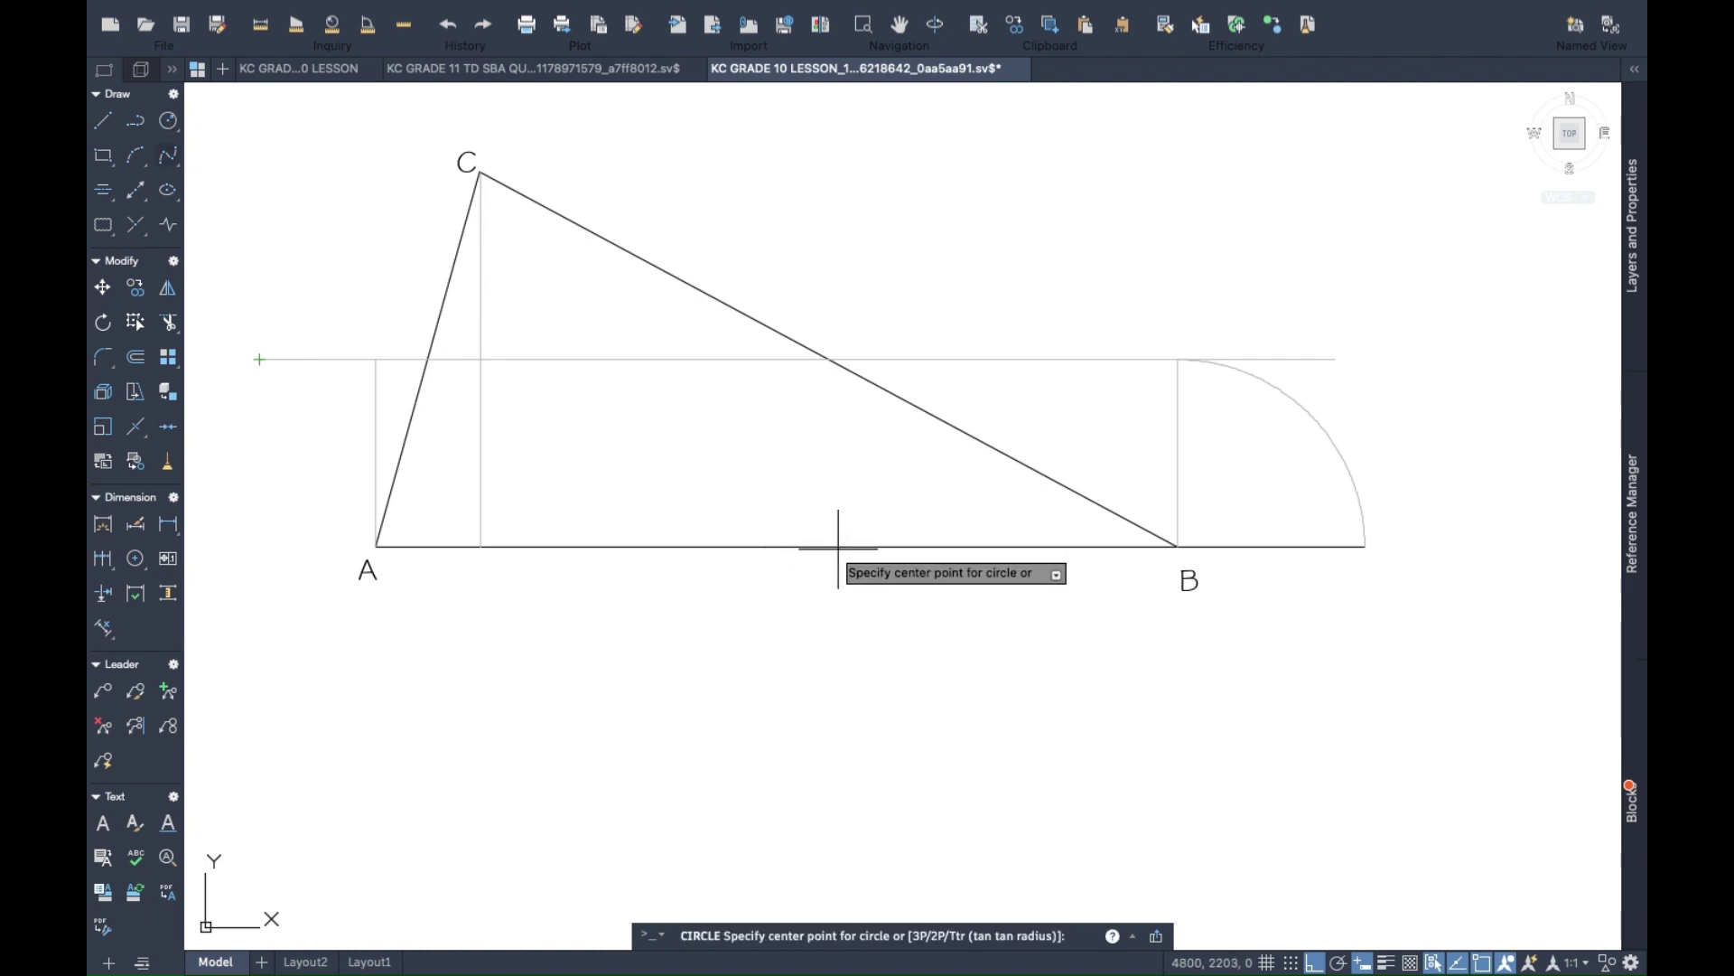
left_click(870, 545)
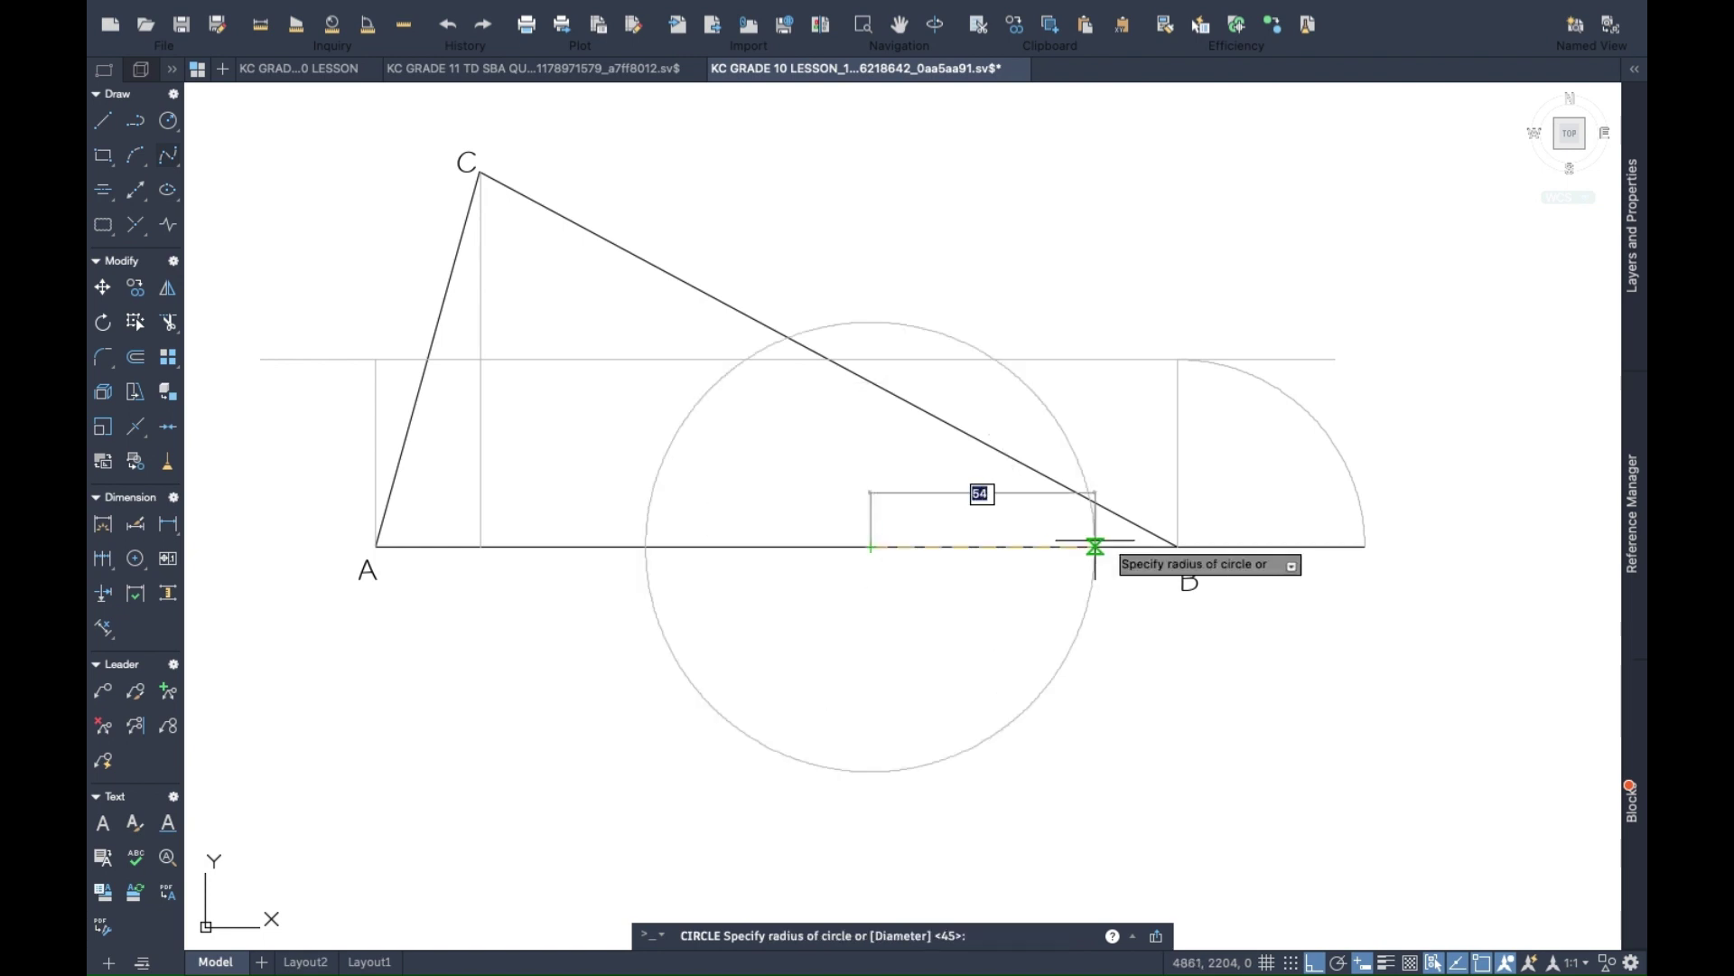
left_click(1364, 546)
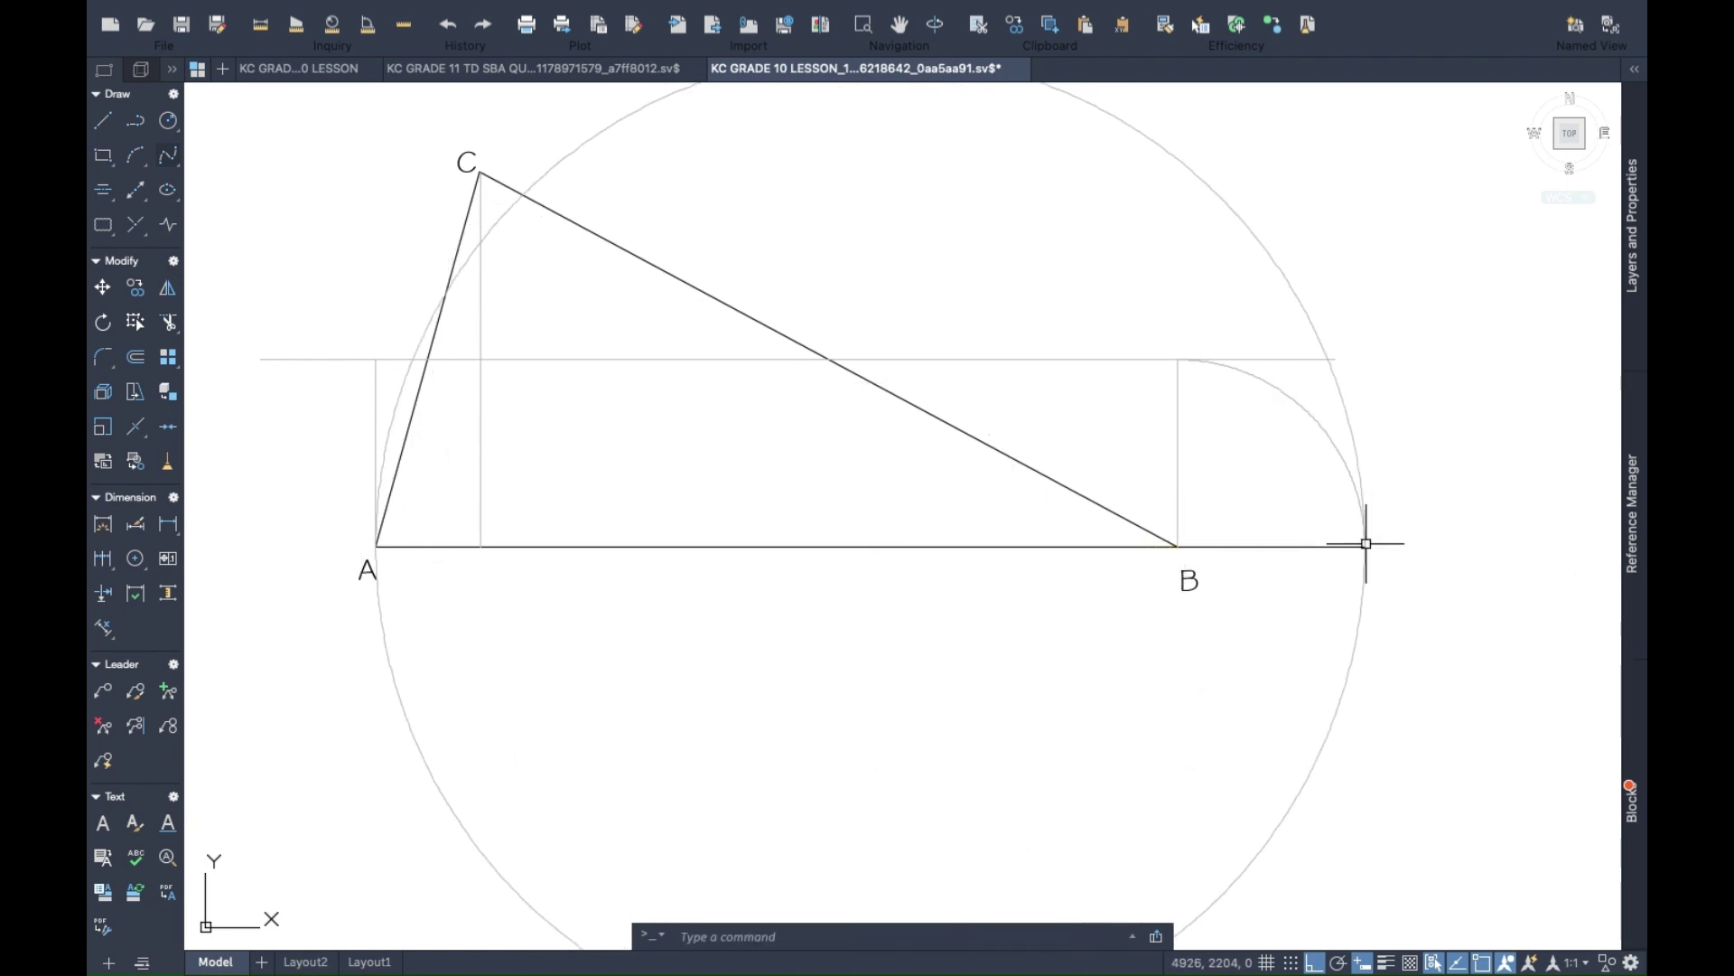
Draw a vertical line from point B up to the large circle.
left_click(105, 121)
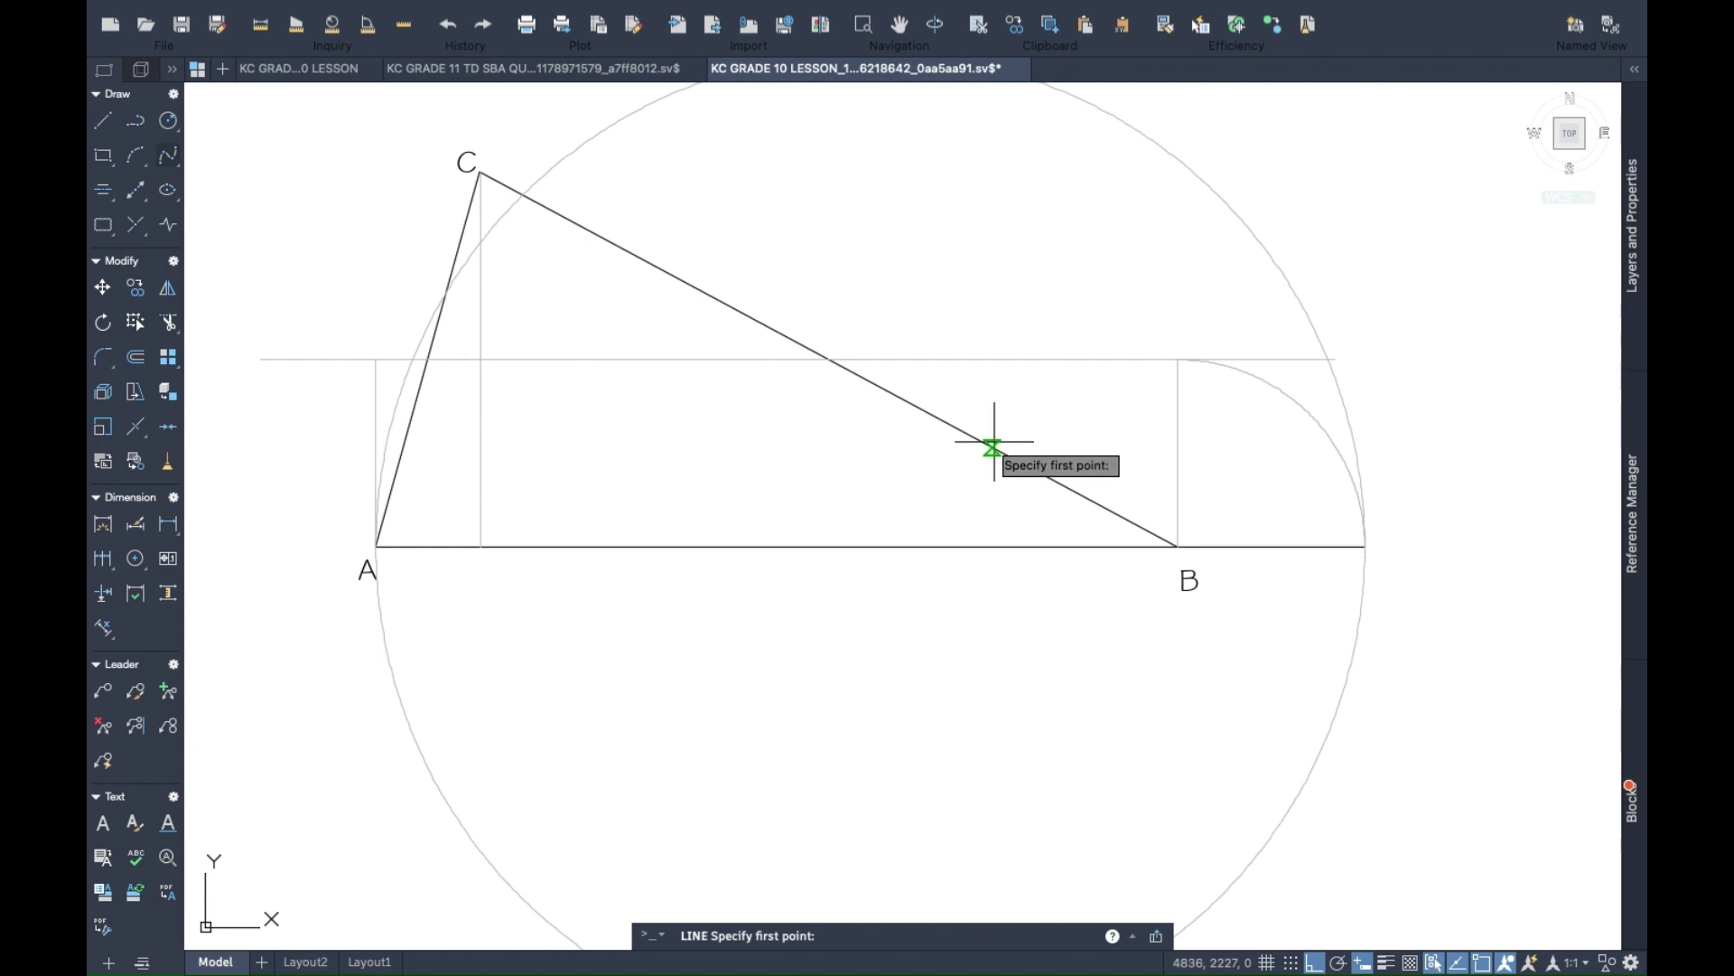
left_click(1177, 545)
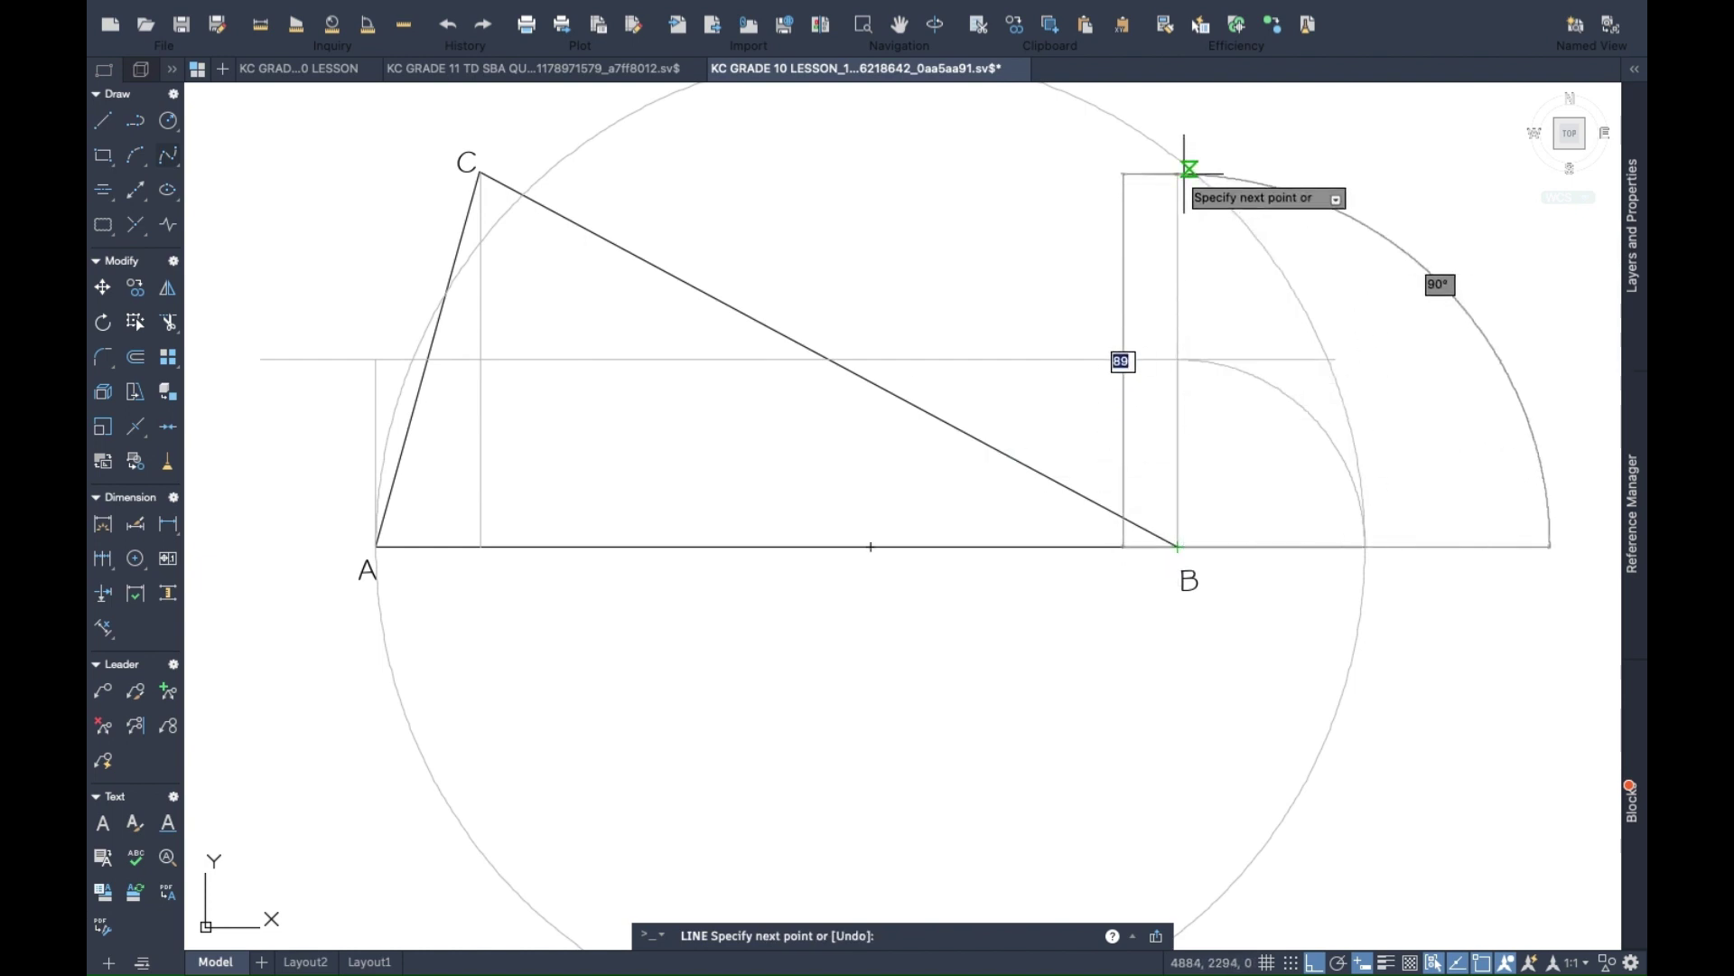
scroll(1185, 115, "up", 4)
left_click(1137, 257)
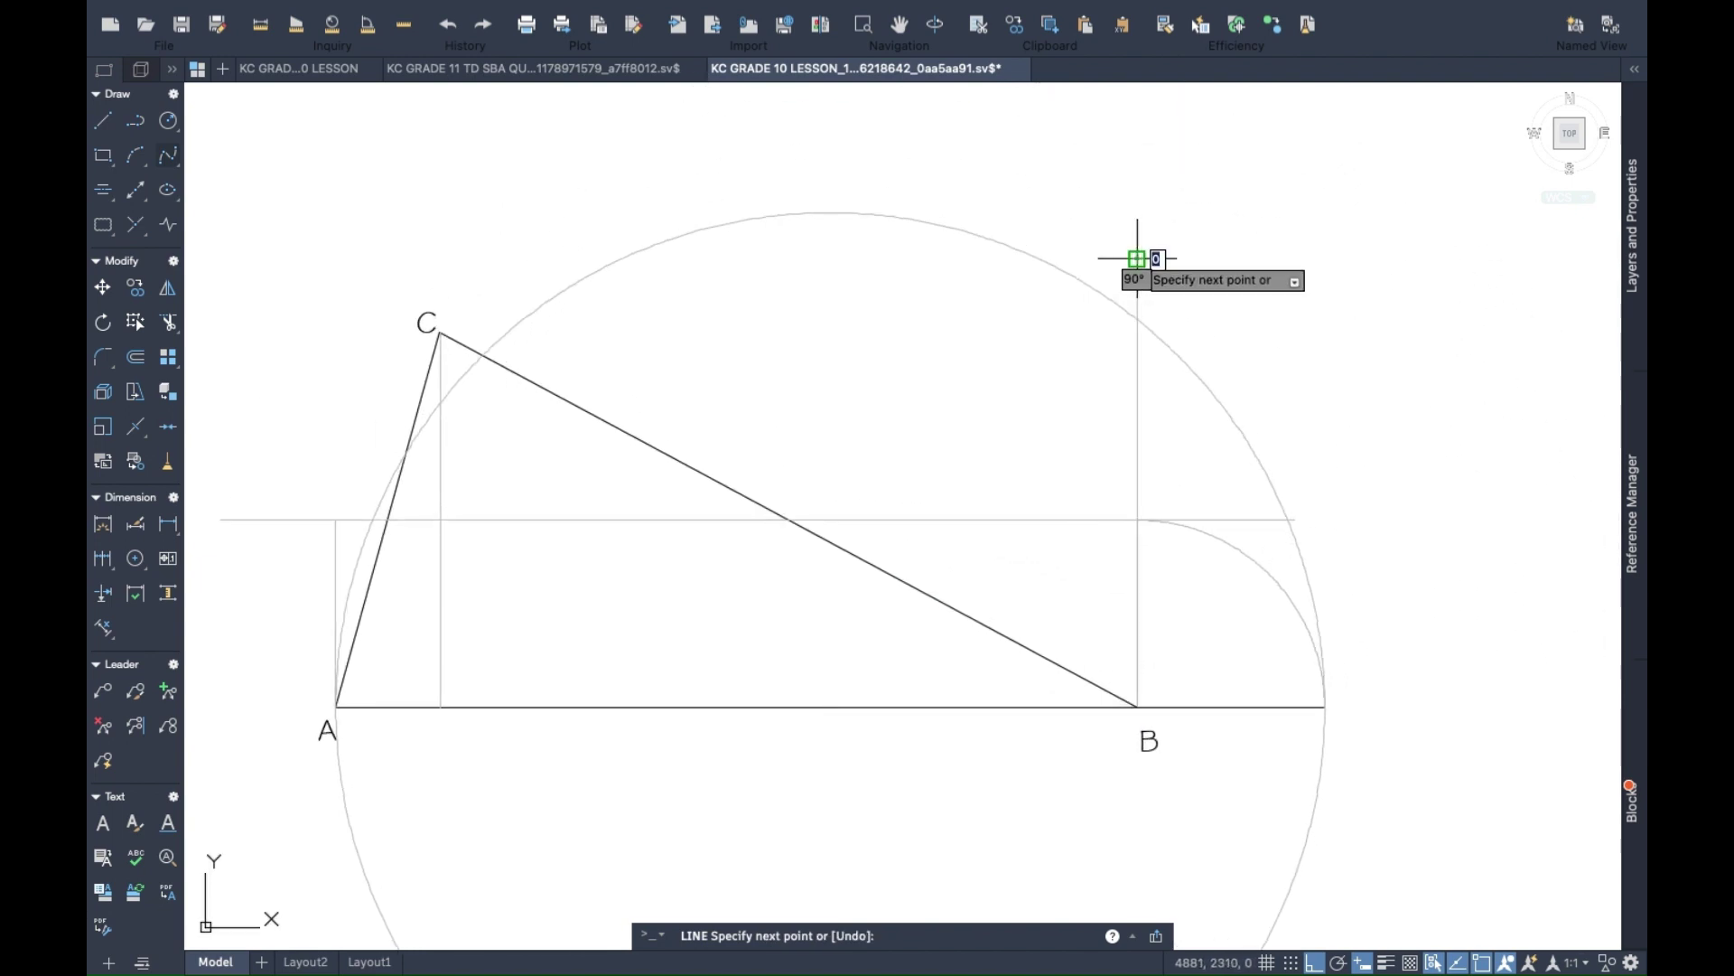
key("Escape")
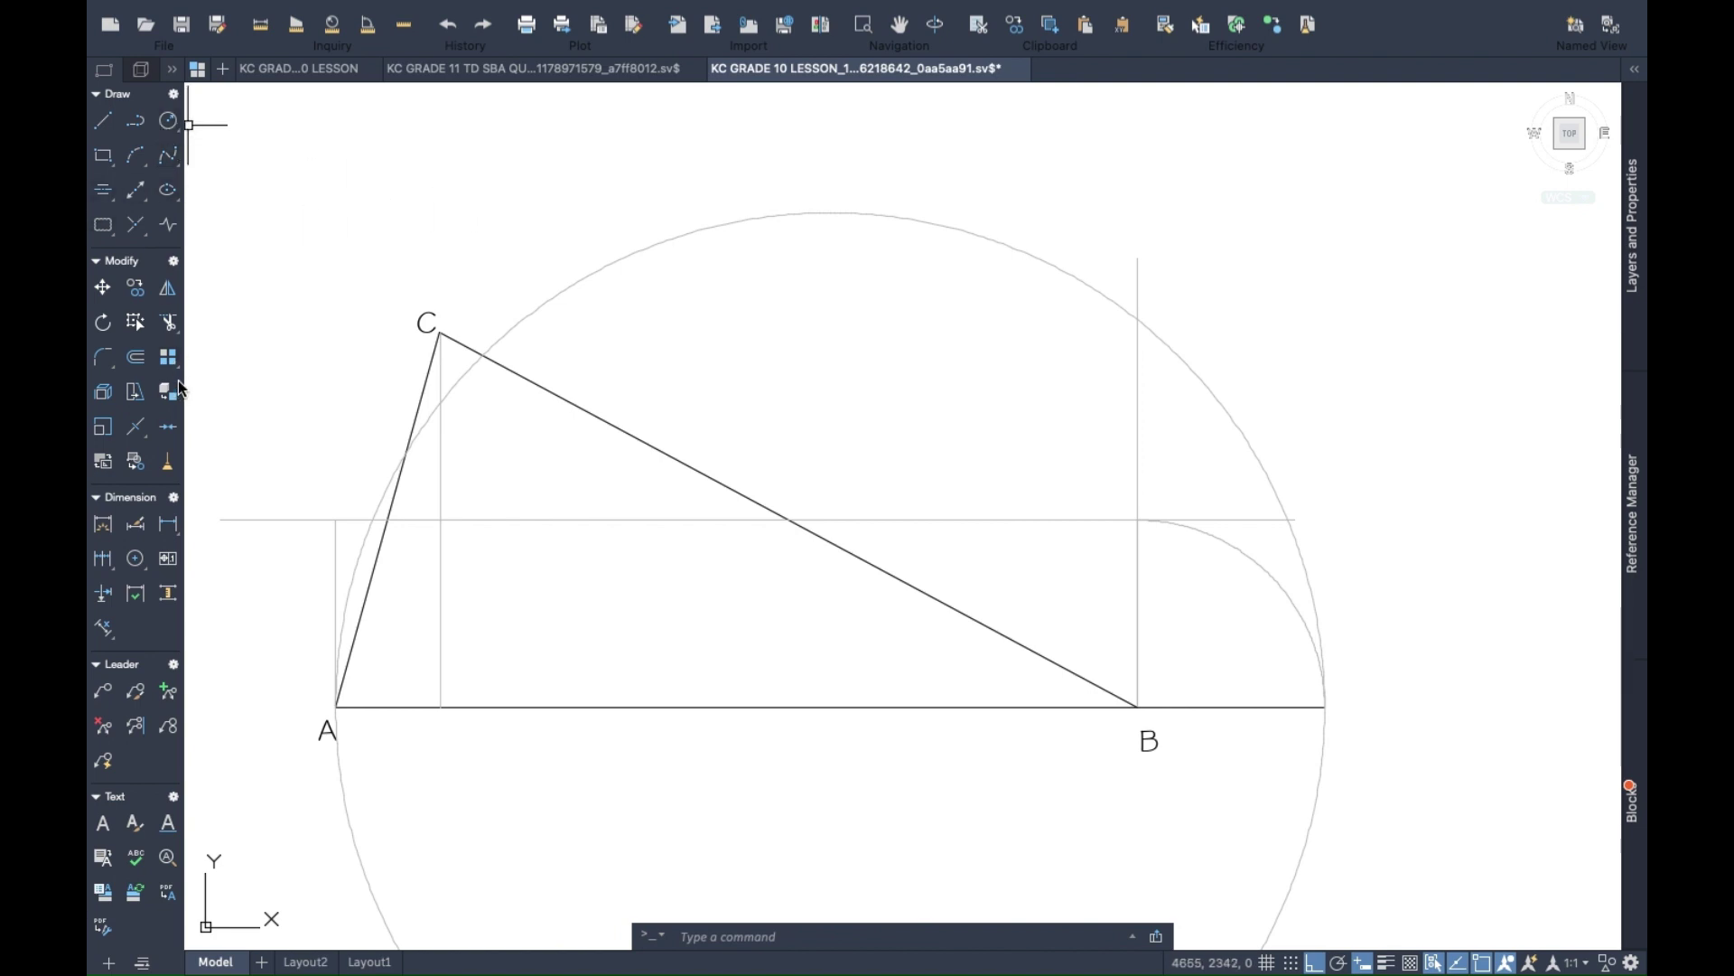
Trim away the circle's lower half below AB, leaving a semicircle.
left_click(177, 329)
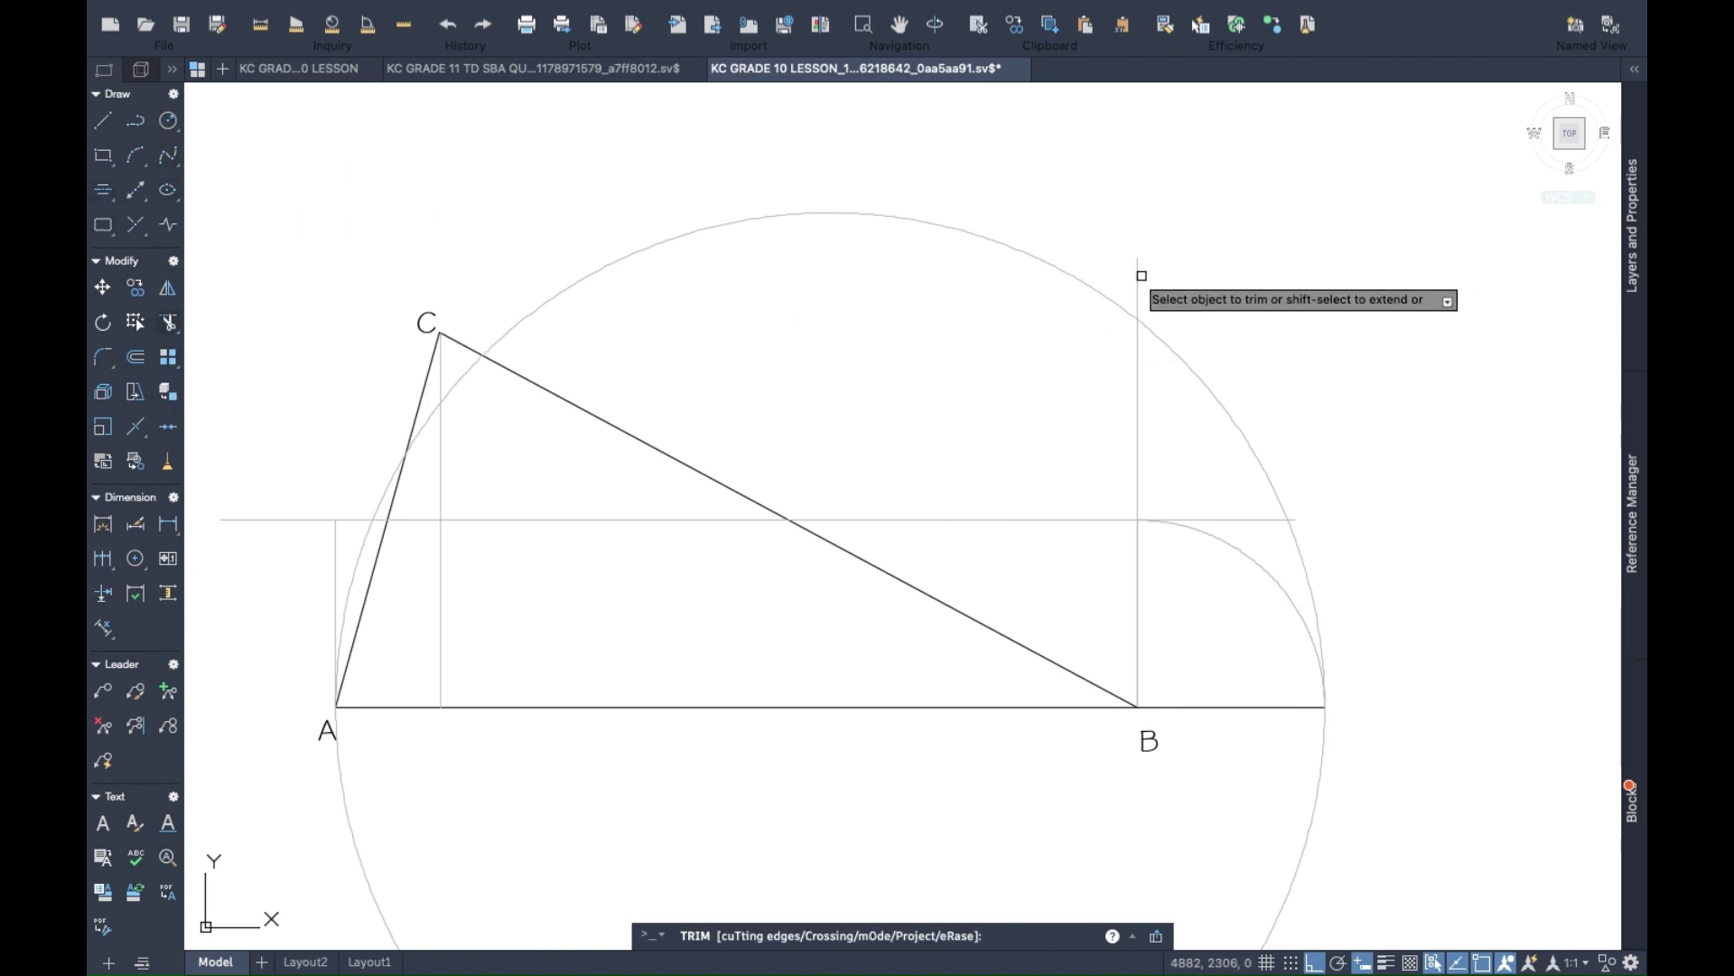
scroll(1265, 316, "down", 2)
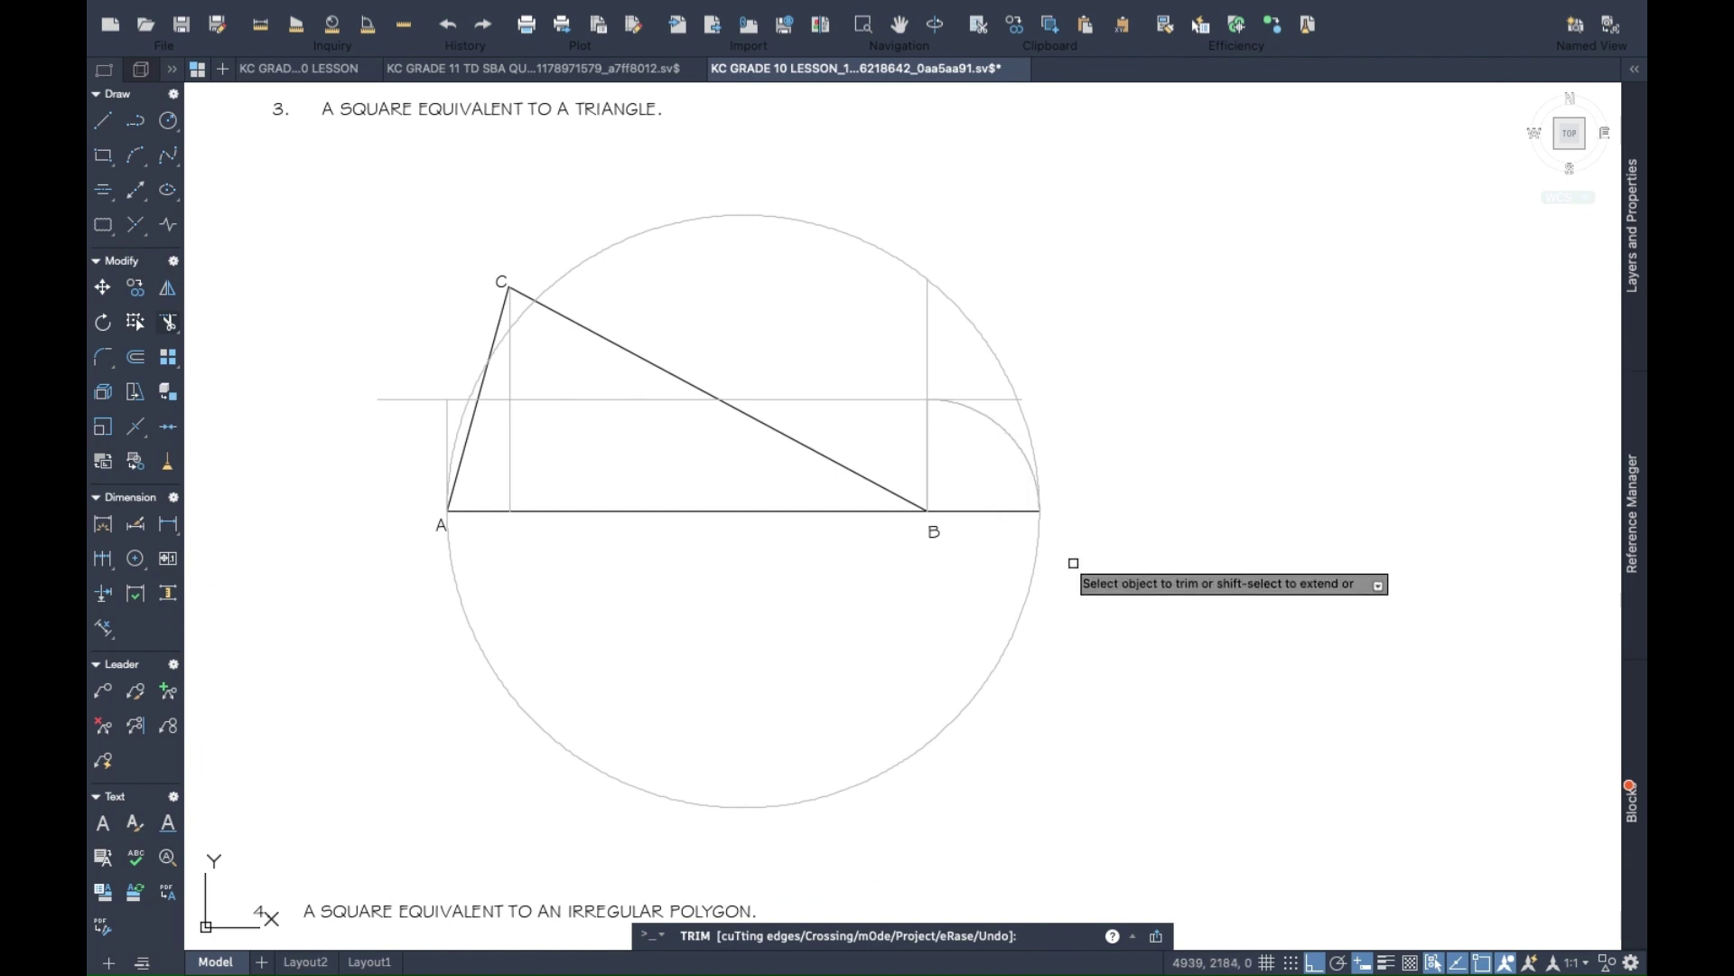
left_click(1033, 544)
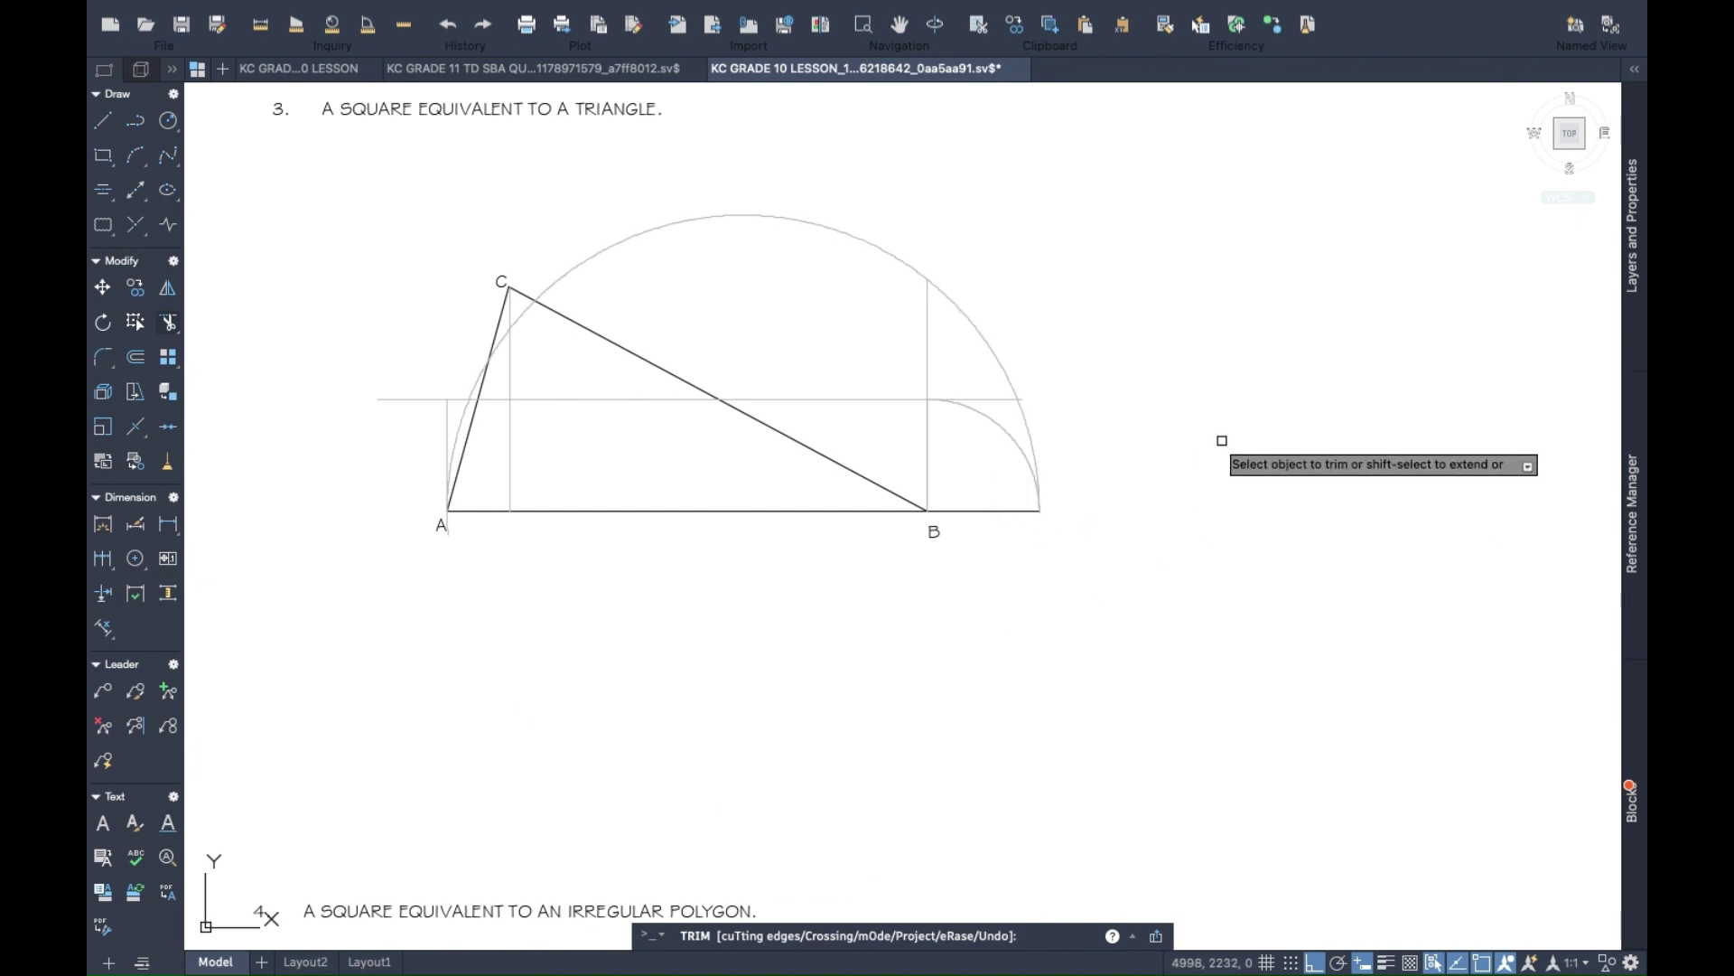
key("Return")
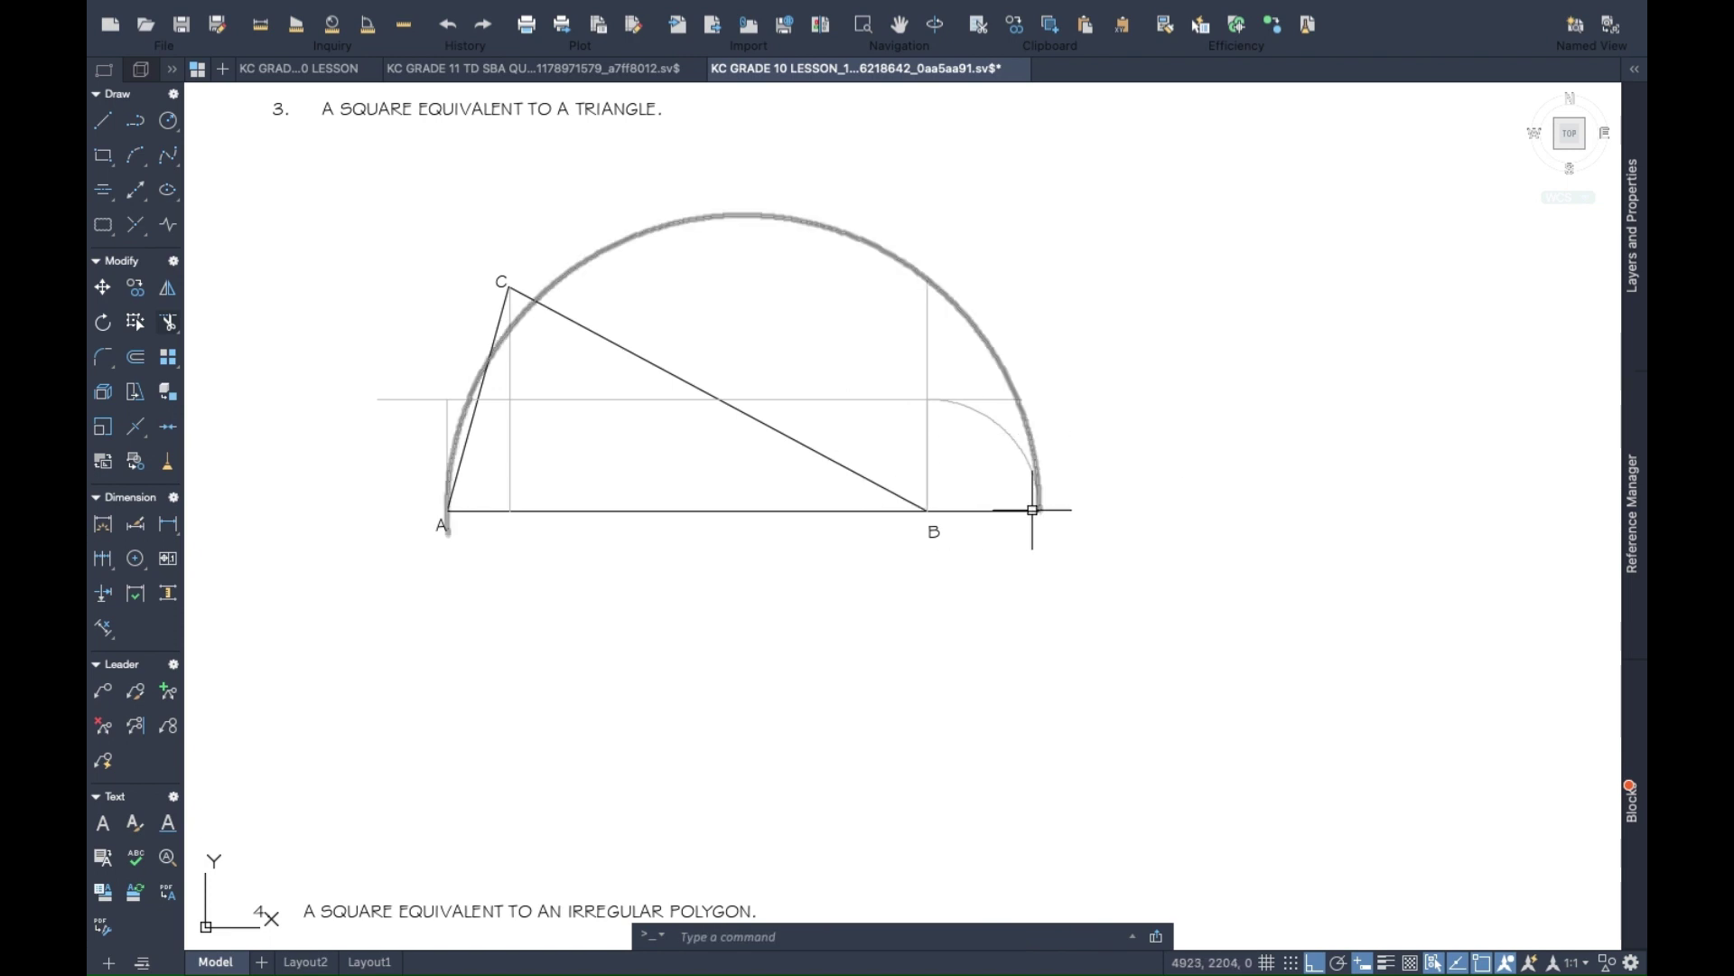
left_click(1024, 511)
mouse_move(1041, 512)
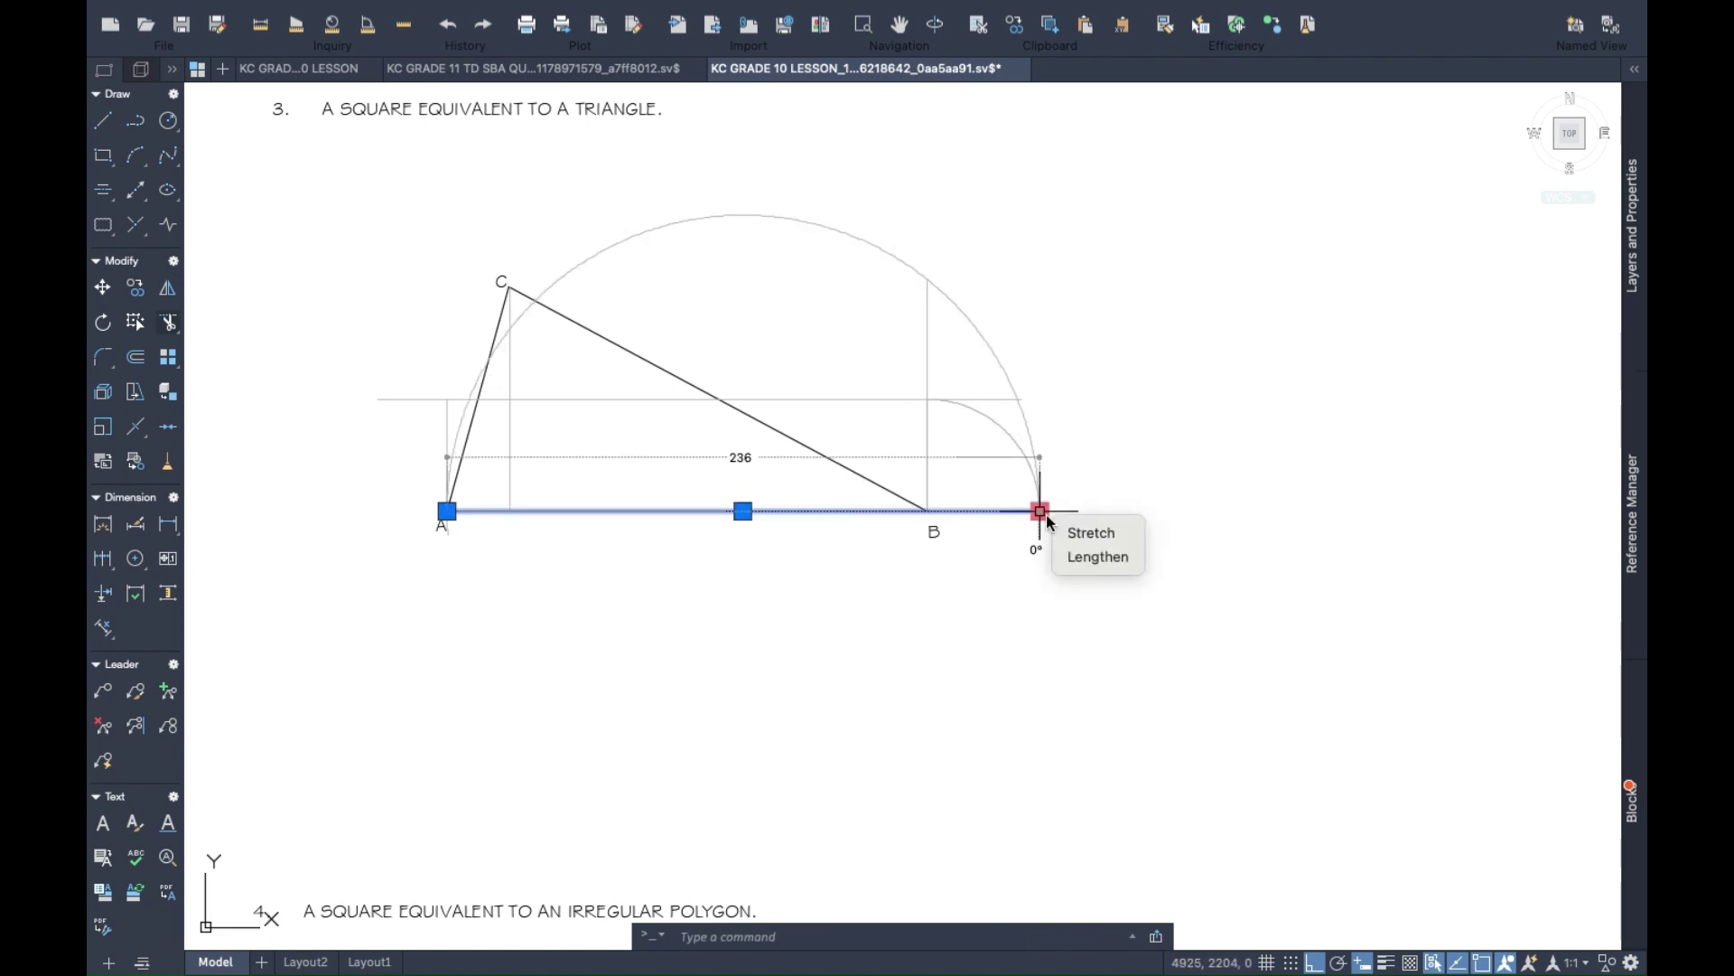
key("Escape")
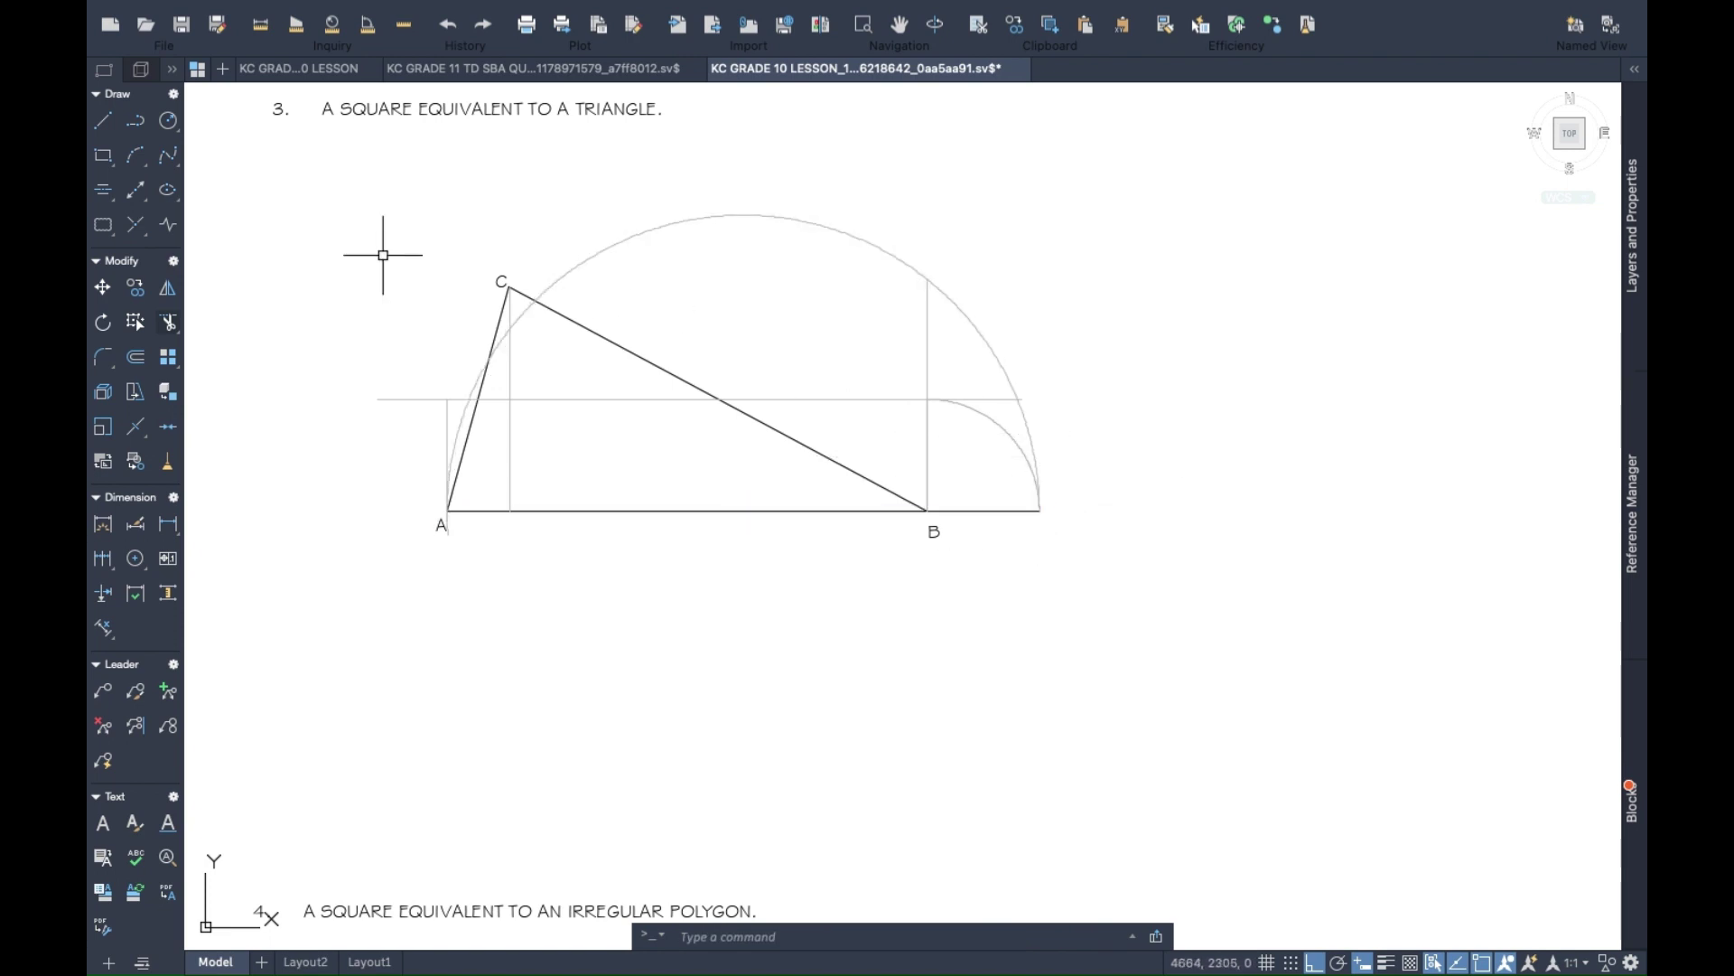
Draw a circle about B through the perpendicular's top, and stretch AB's extension to meet it.
left_click(169, 123)
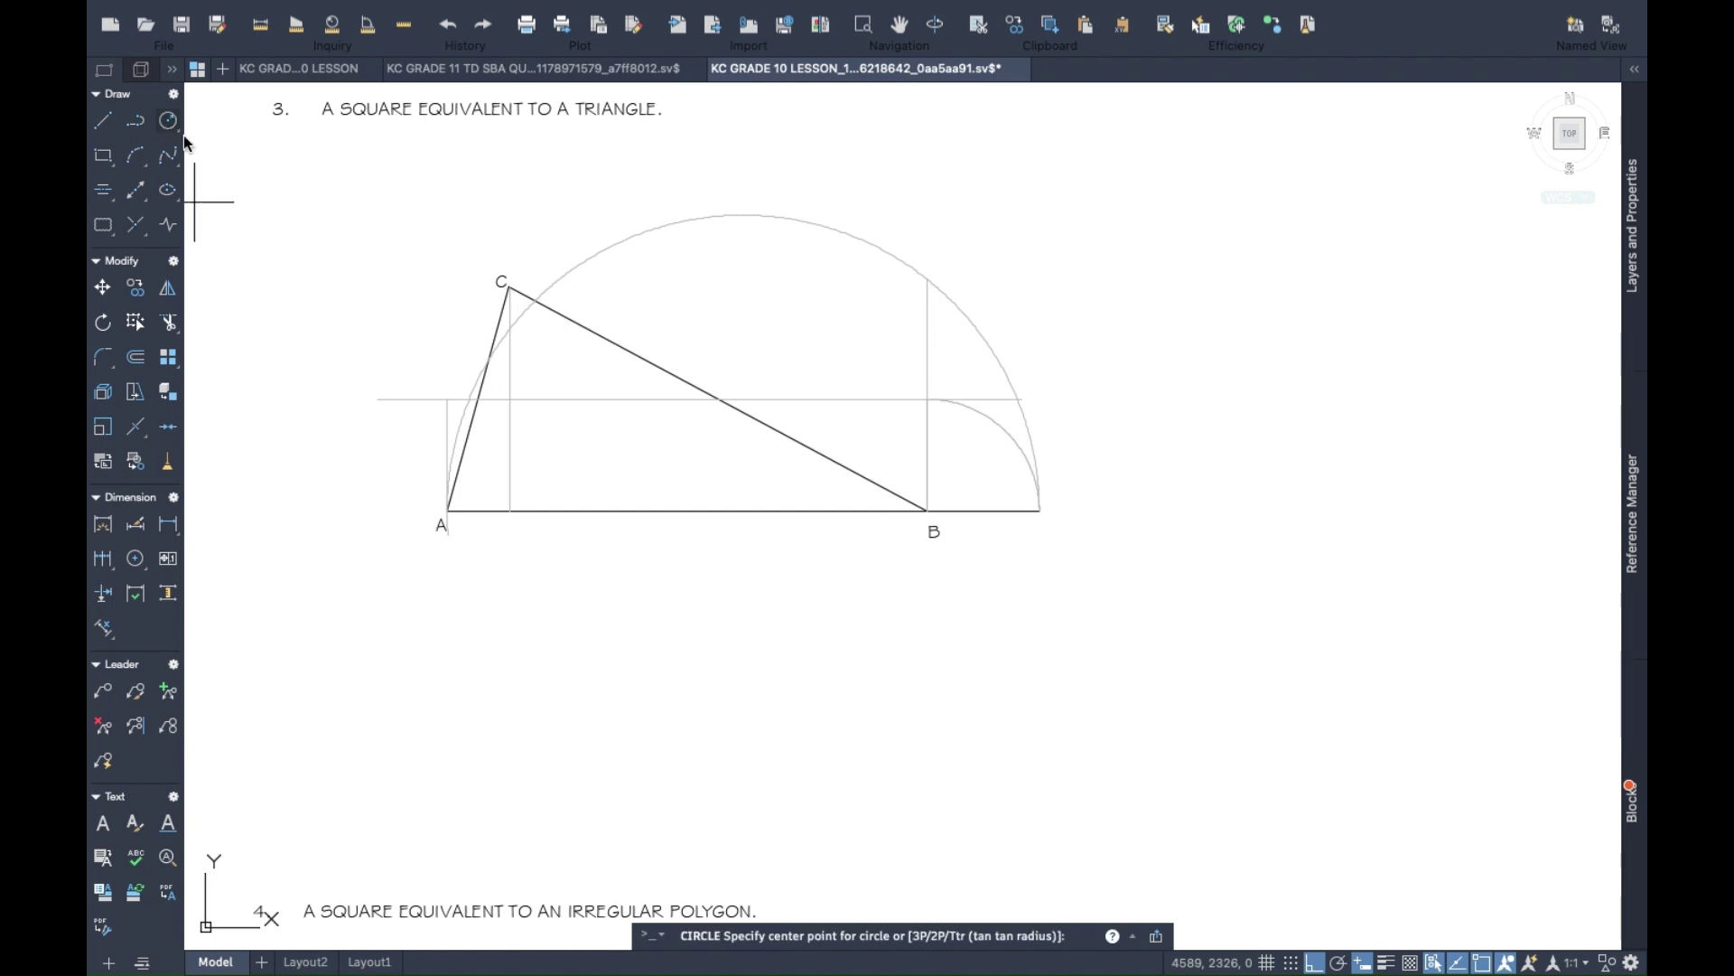
left_click(927, 510)
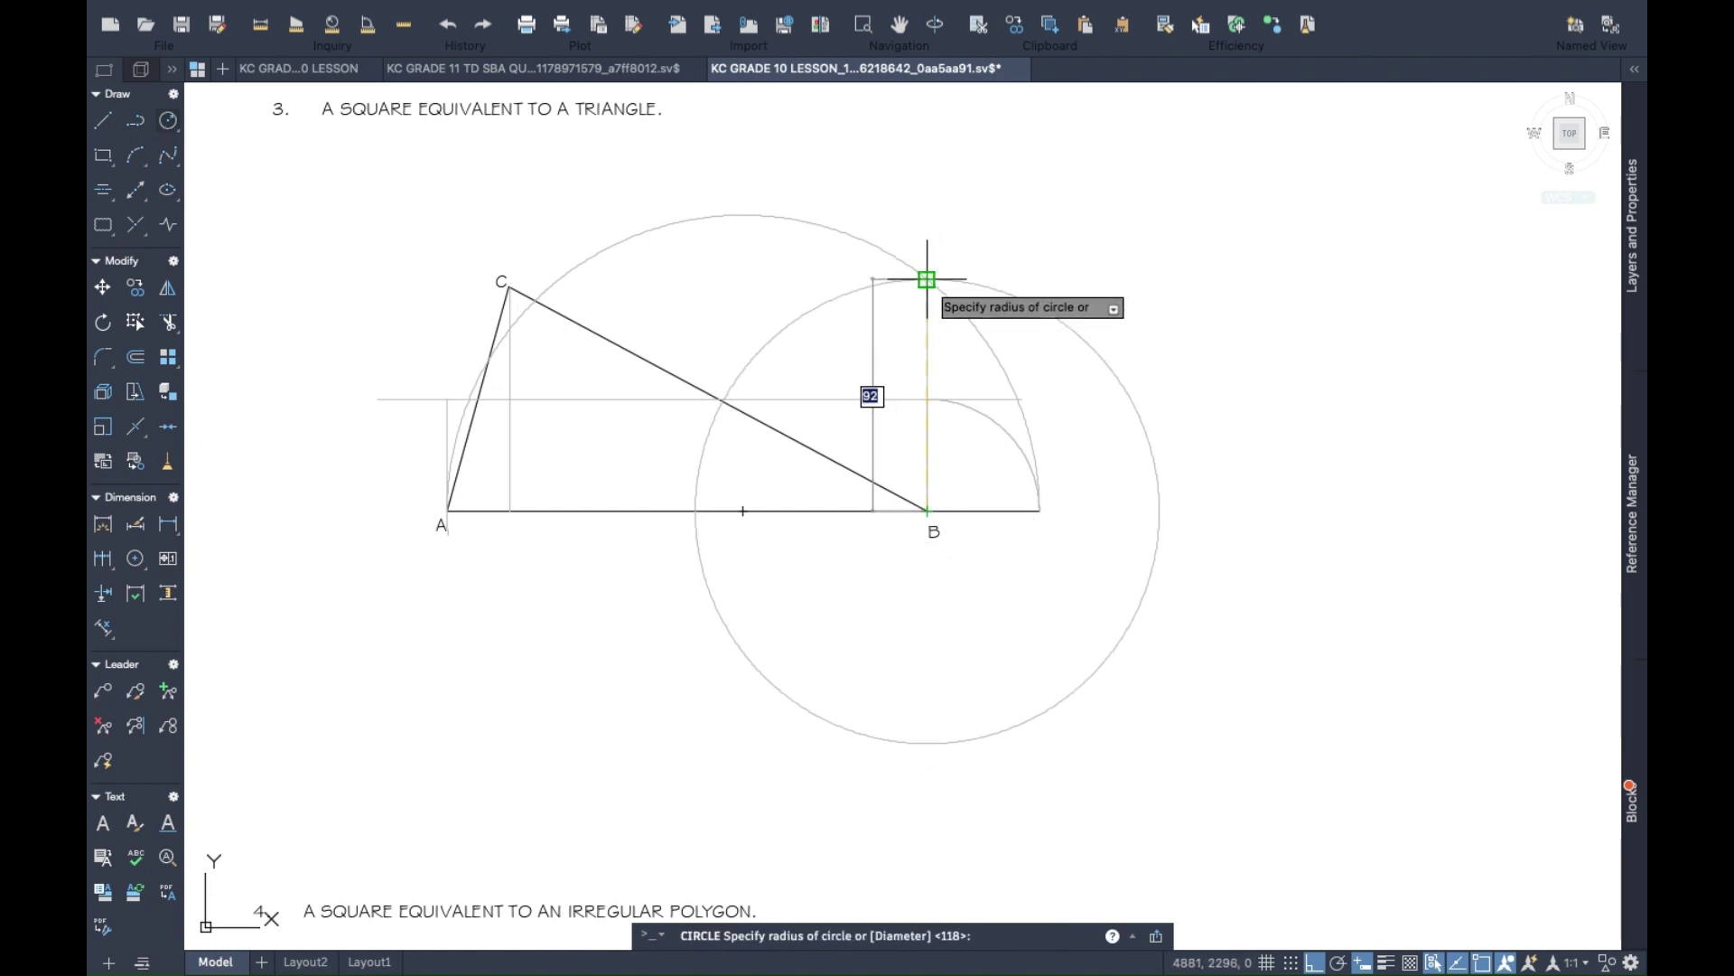
left_click(927, 279)
left_click(1052, 512)
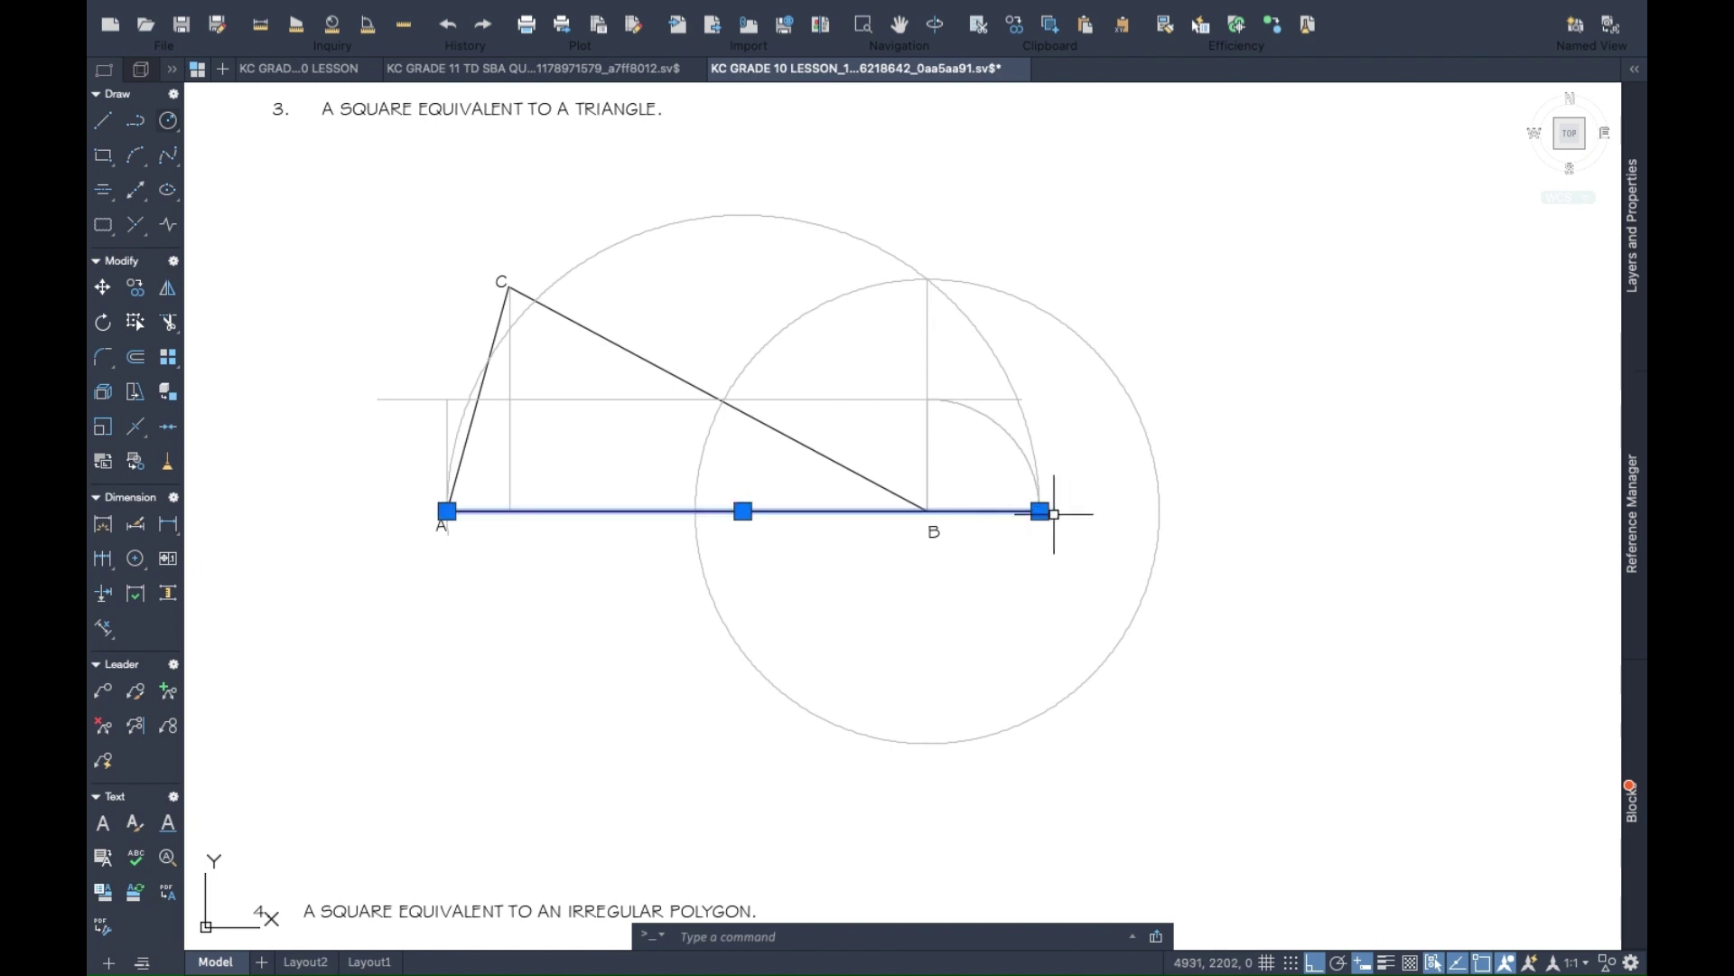
left_click(1039, 511)
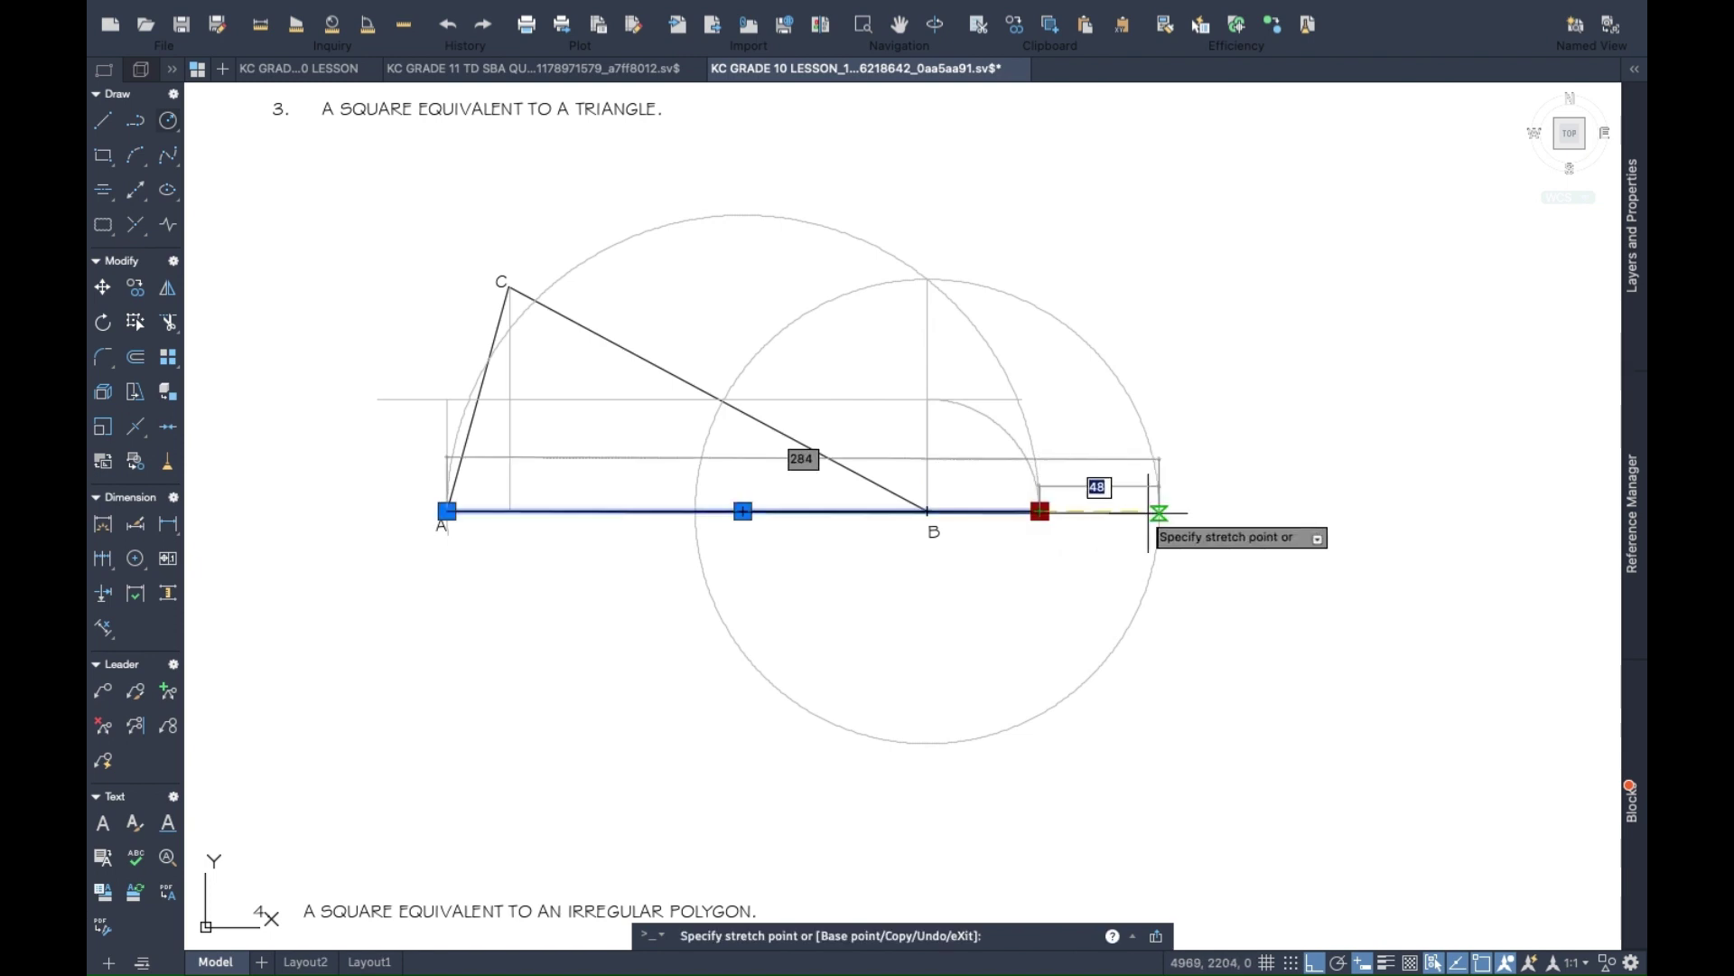
left_click(1158, 512)
key("Escape")
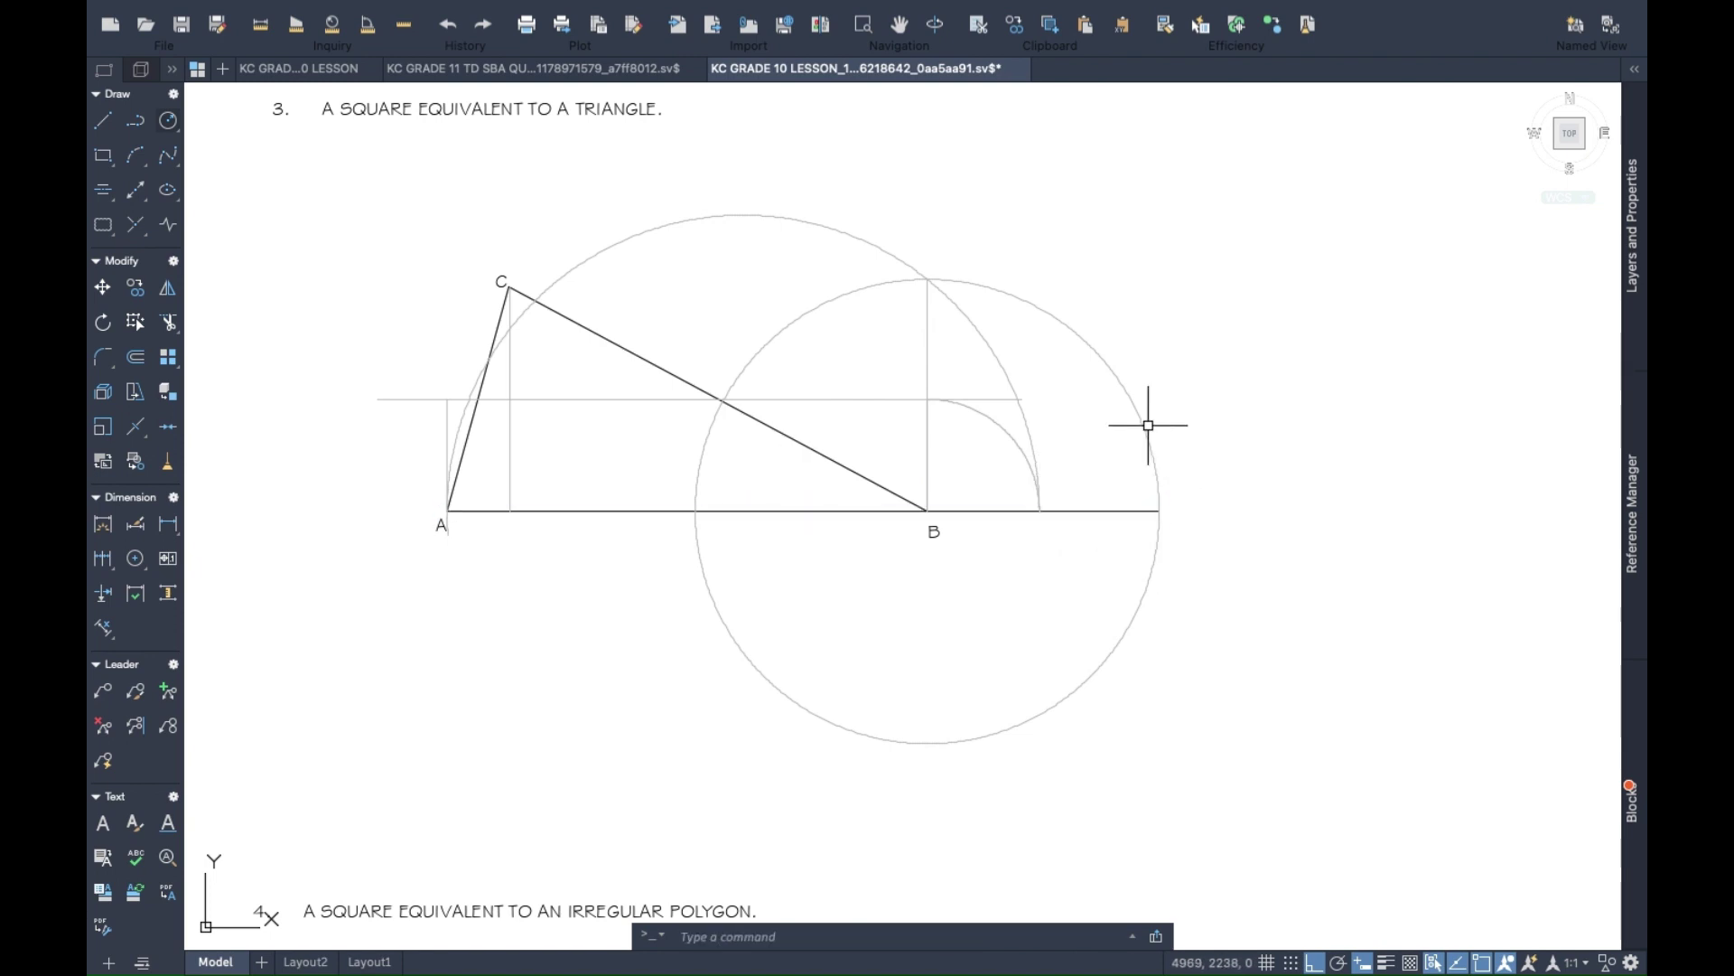
Draw the square's right side vertically up from where the circle crosses AB's extension.
left_click(102, 127)
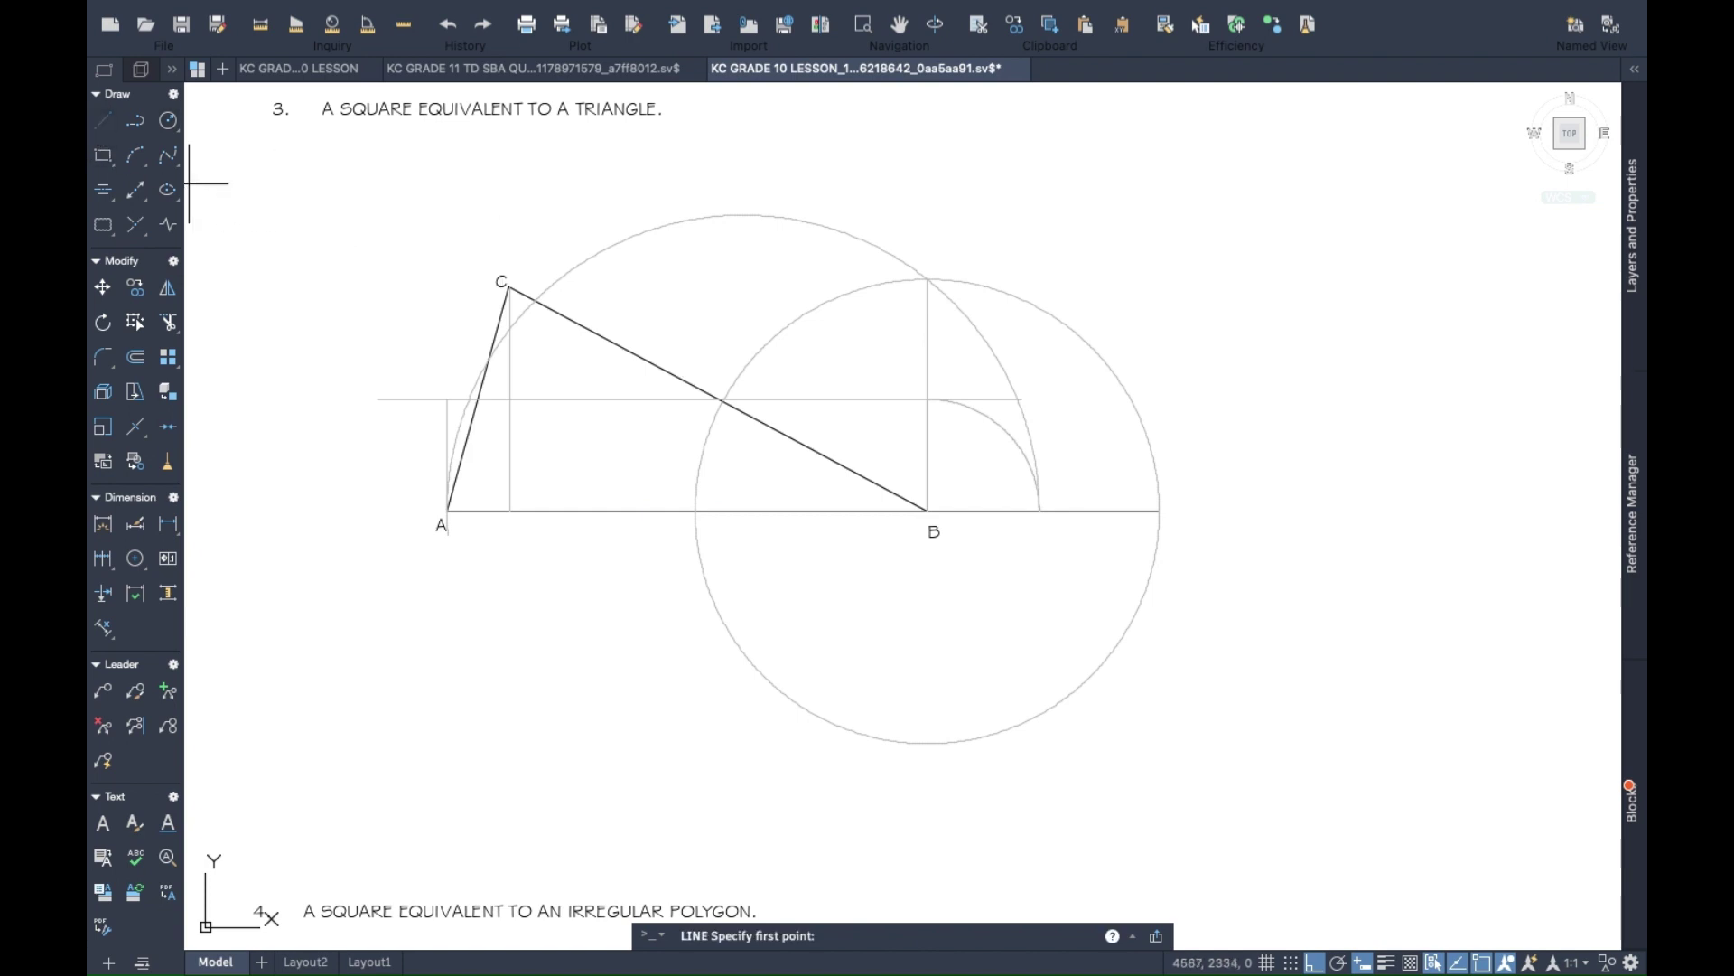
left_click(1159, 511)
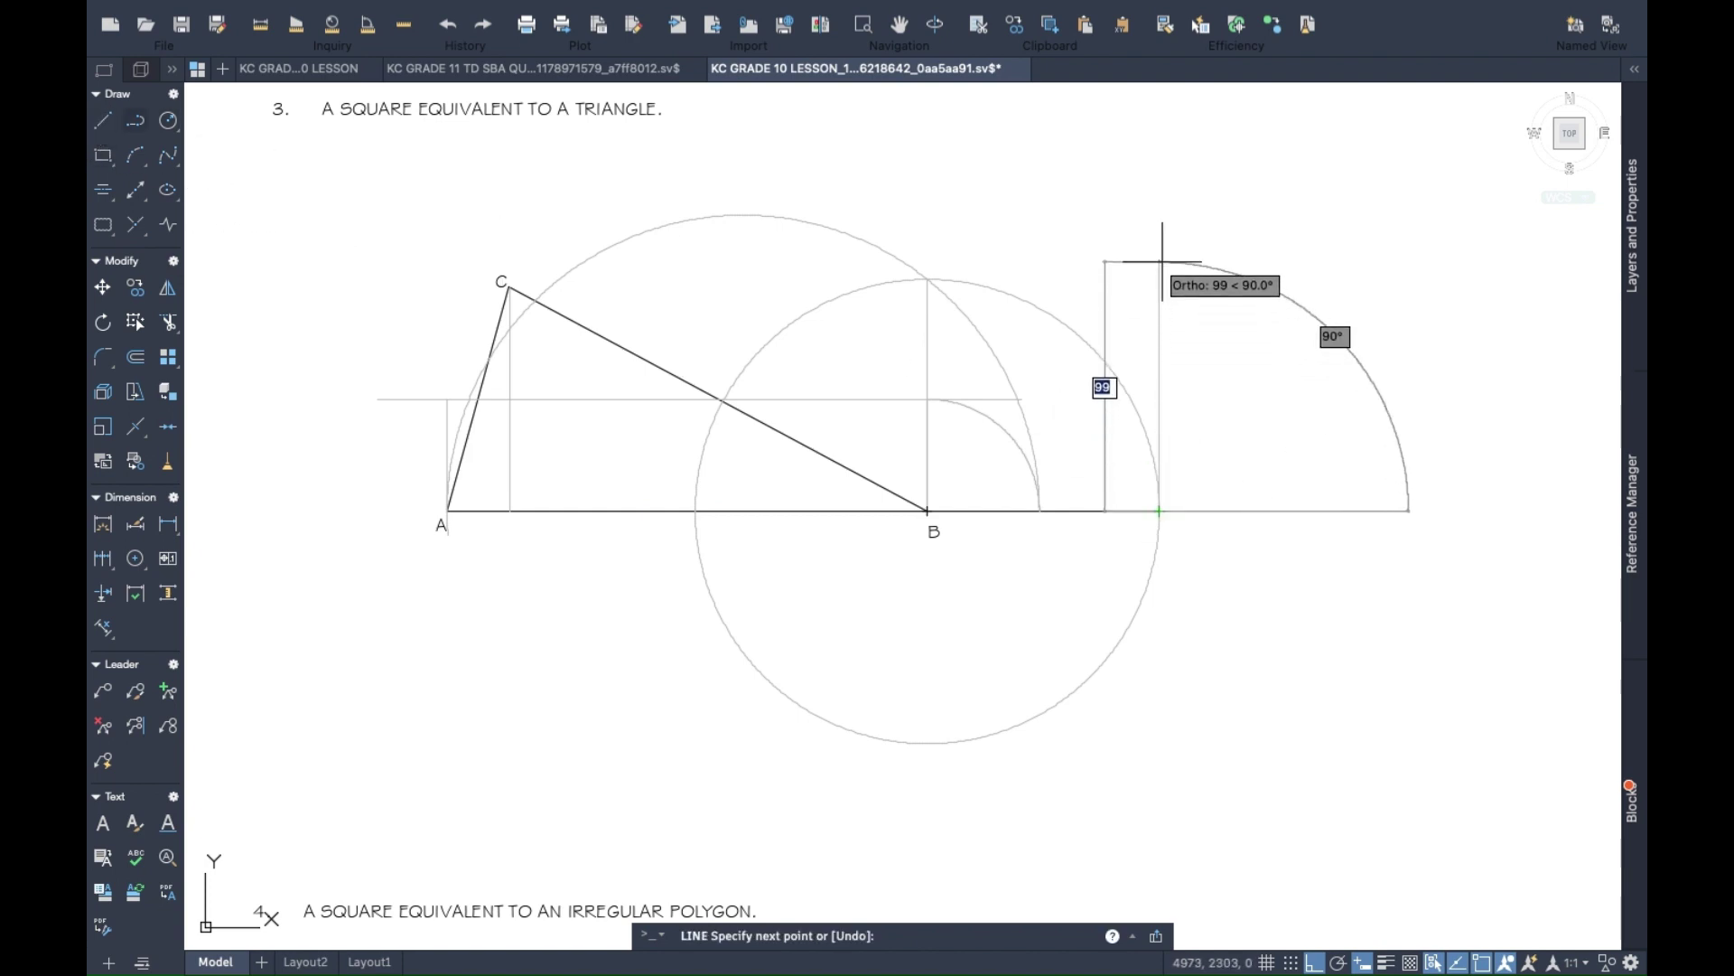
left_click(1162, 260)
key("Return")
Draw the square's top edge from the top of the line above B past the right side.
right_click(1038, 228)
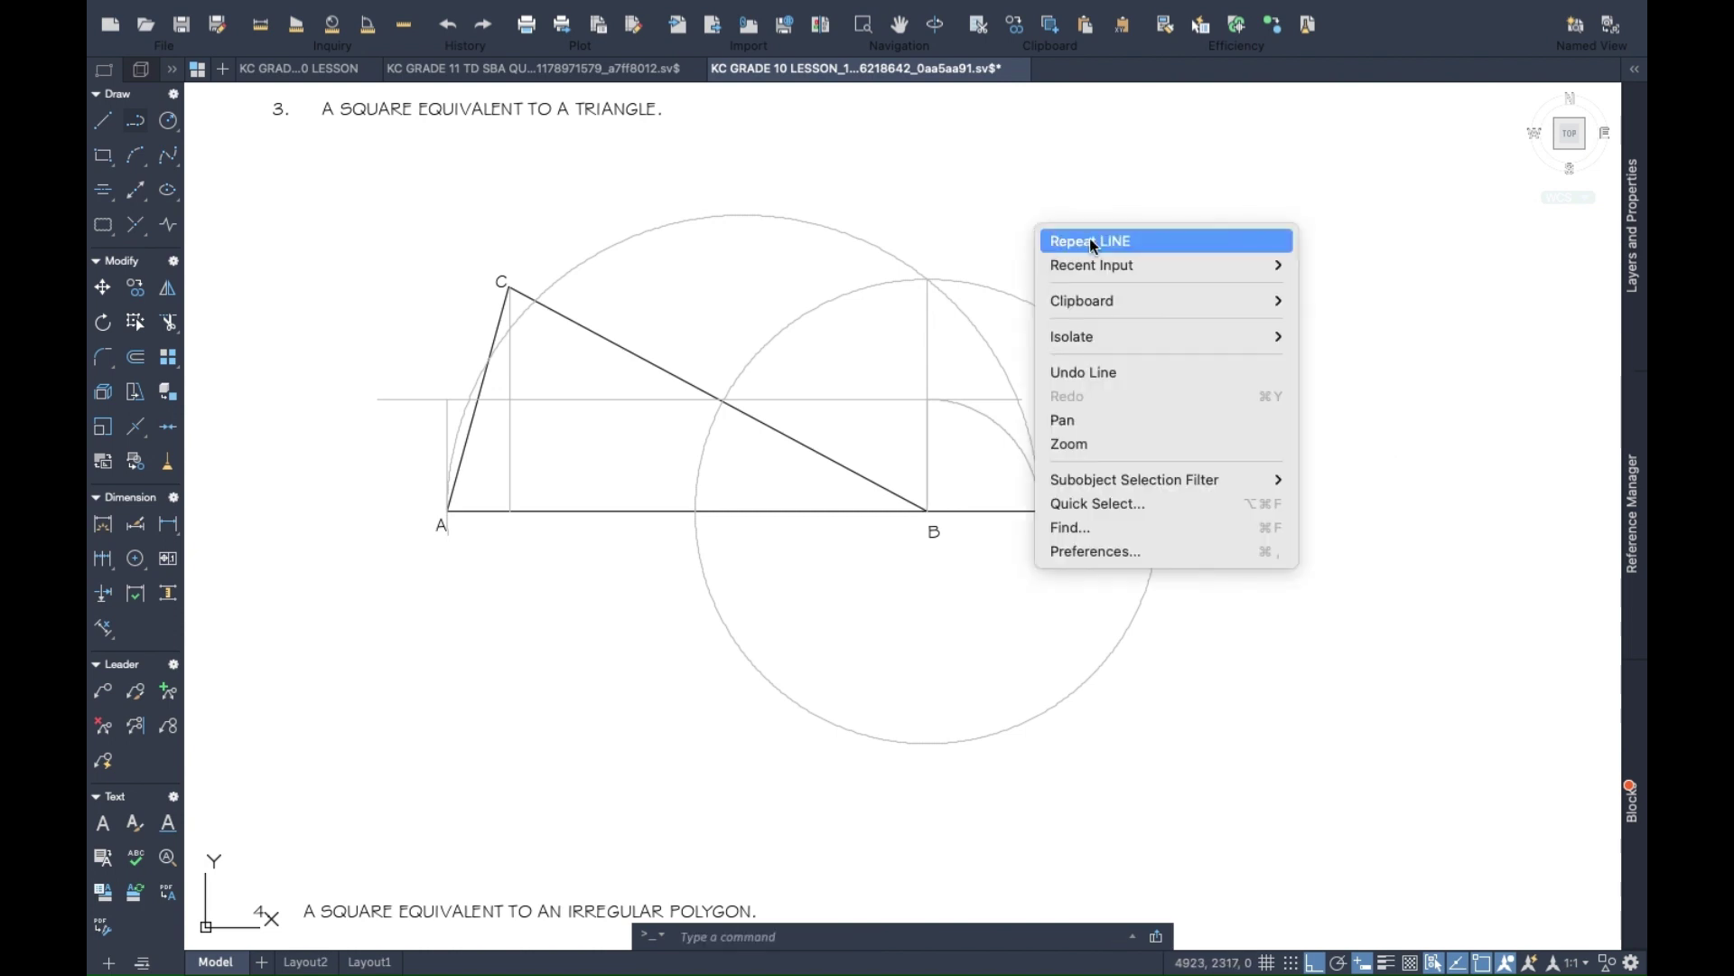
left_click(1053, 233)
left_click(927, 279)
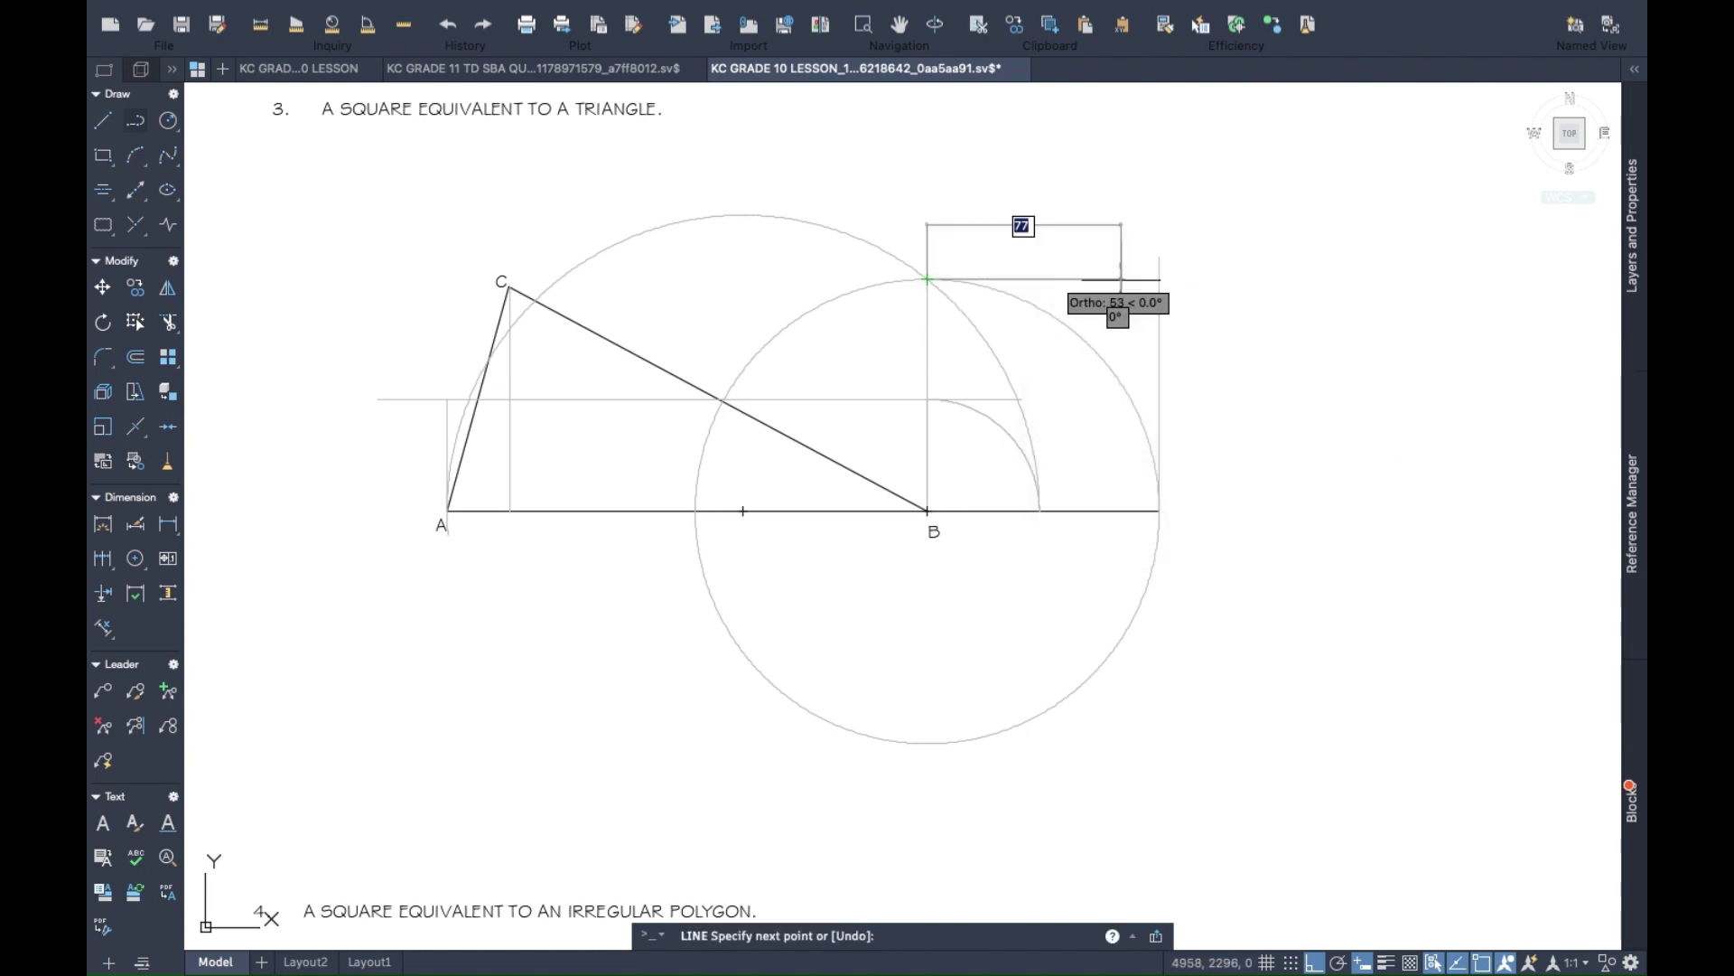
left_click(1214, 279)
key("Return")
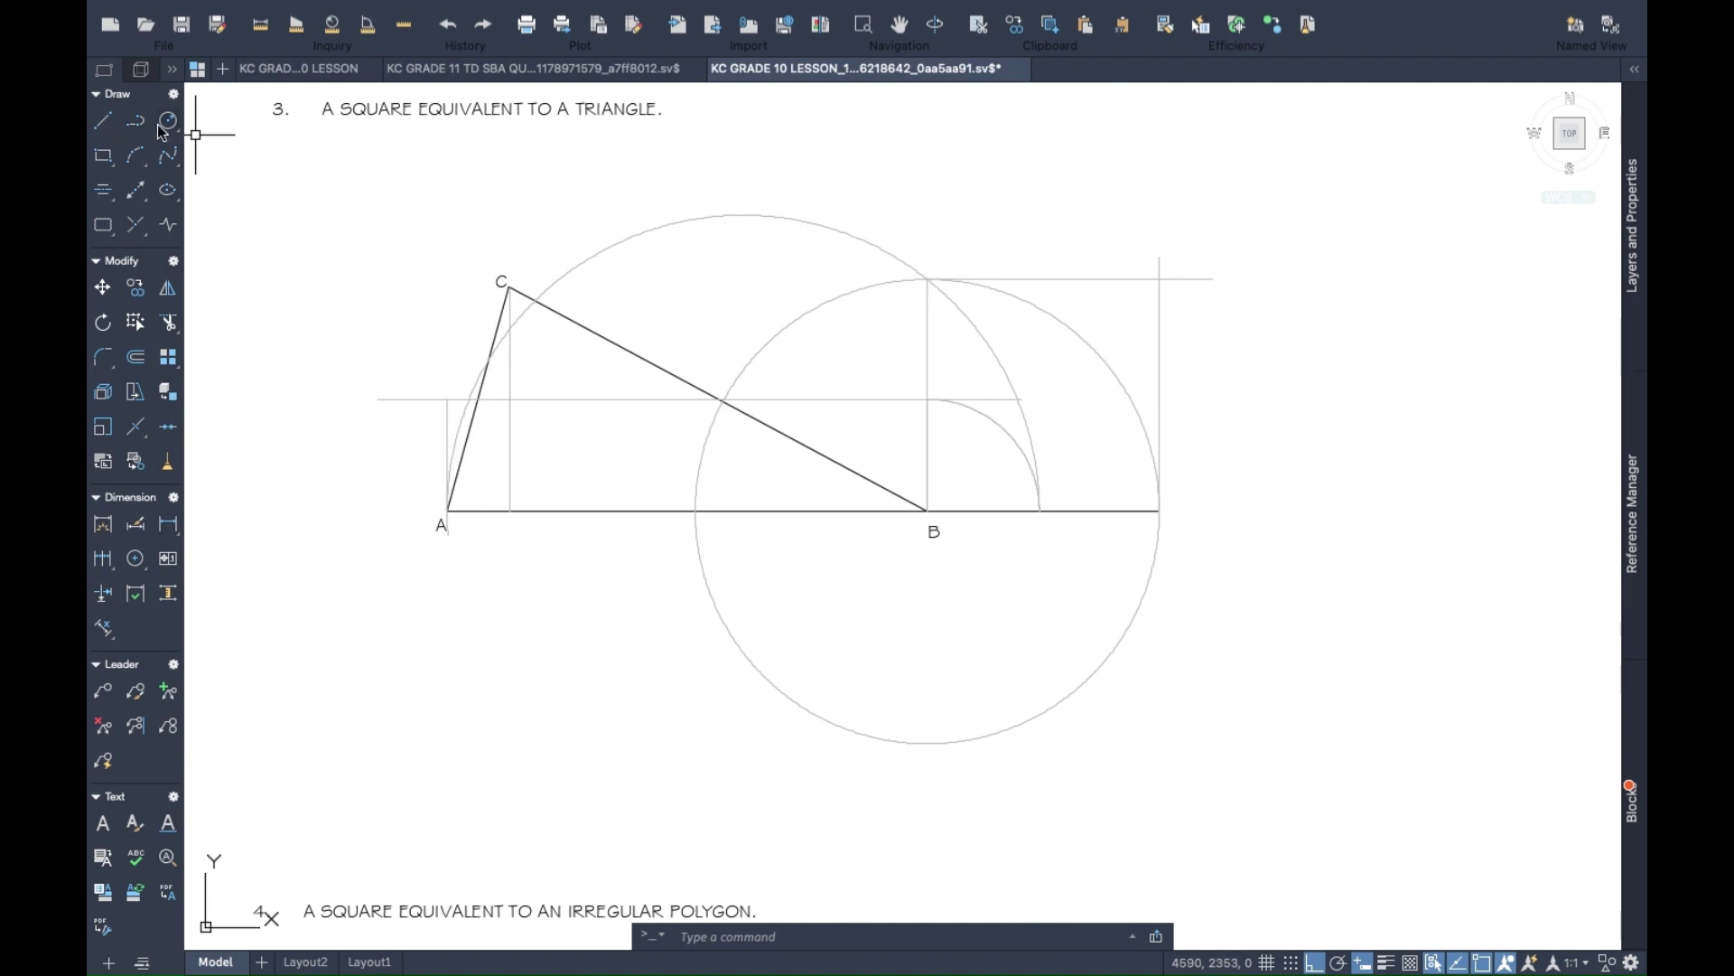
left_click(170, 322)
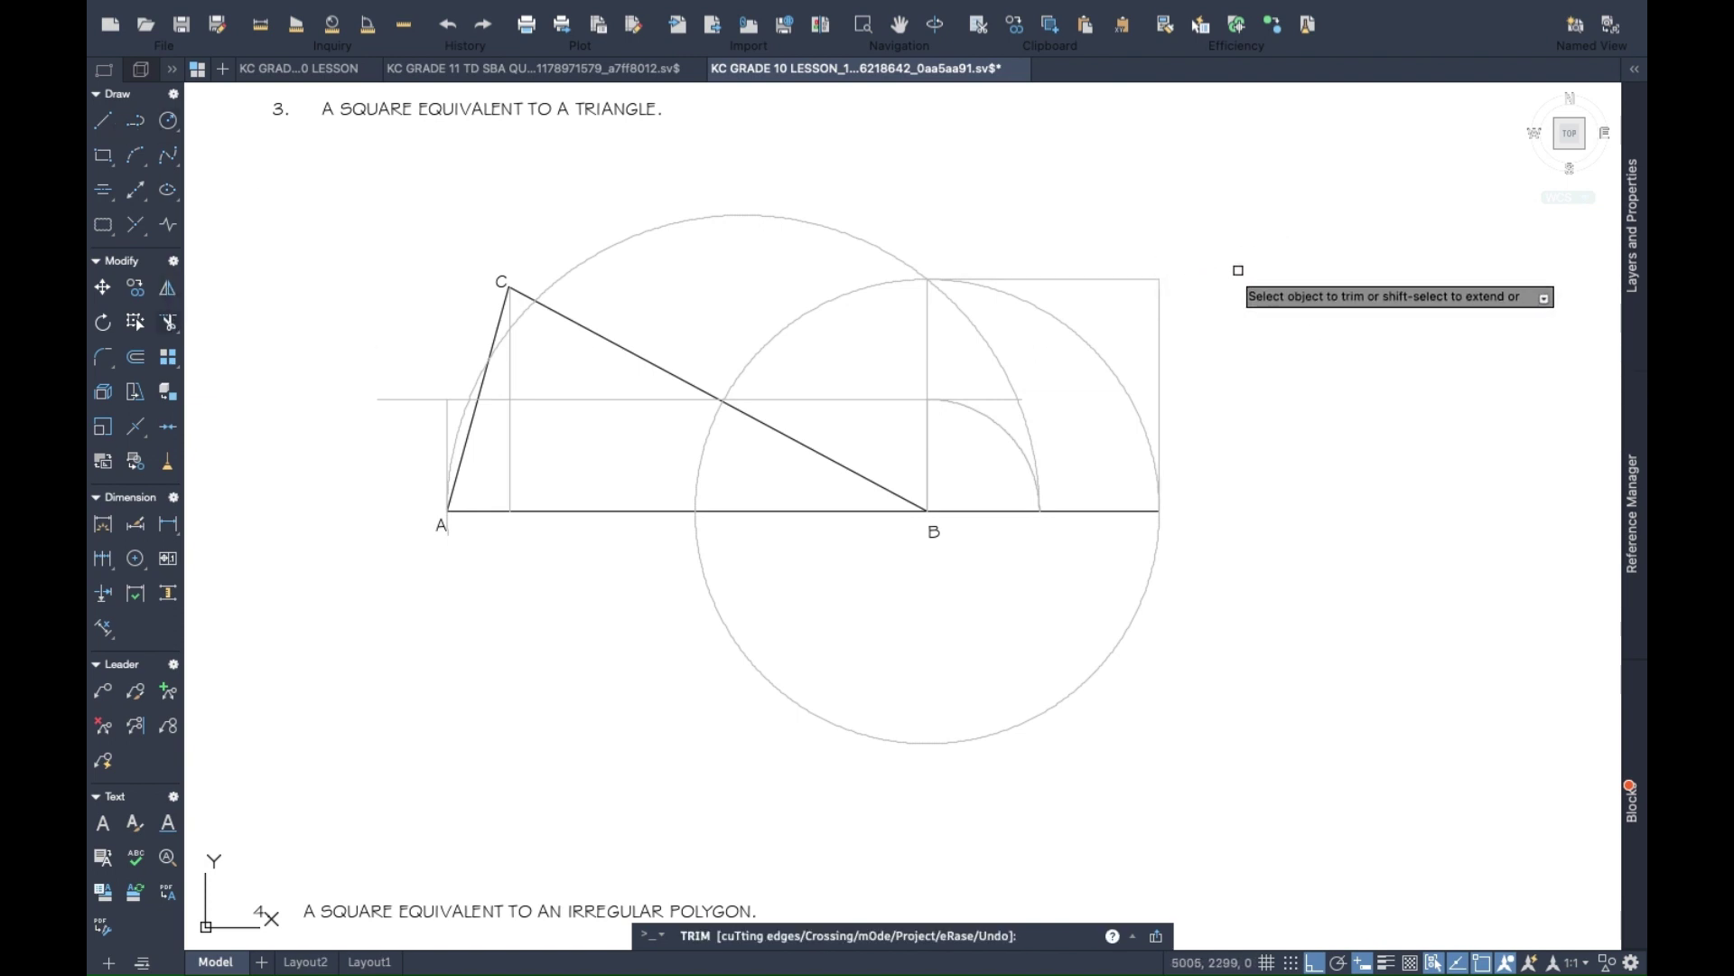
Select the square's top and right sides and try assigning them the OUTLINE layer in Properties.
key("Escape")
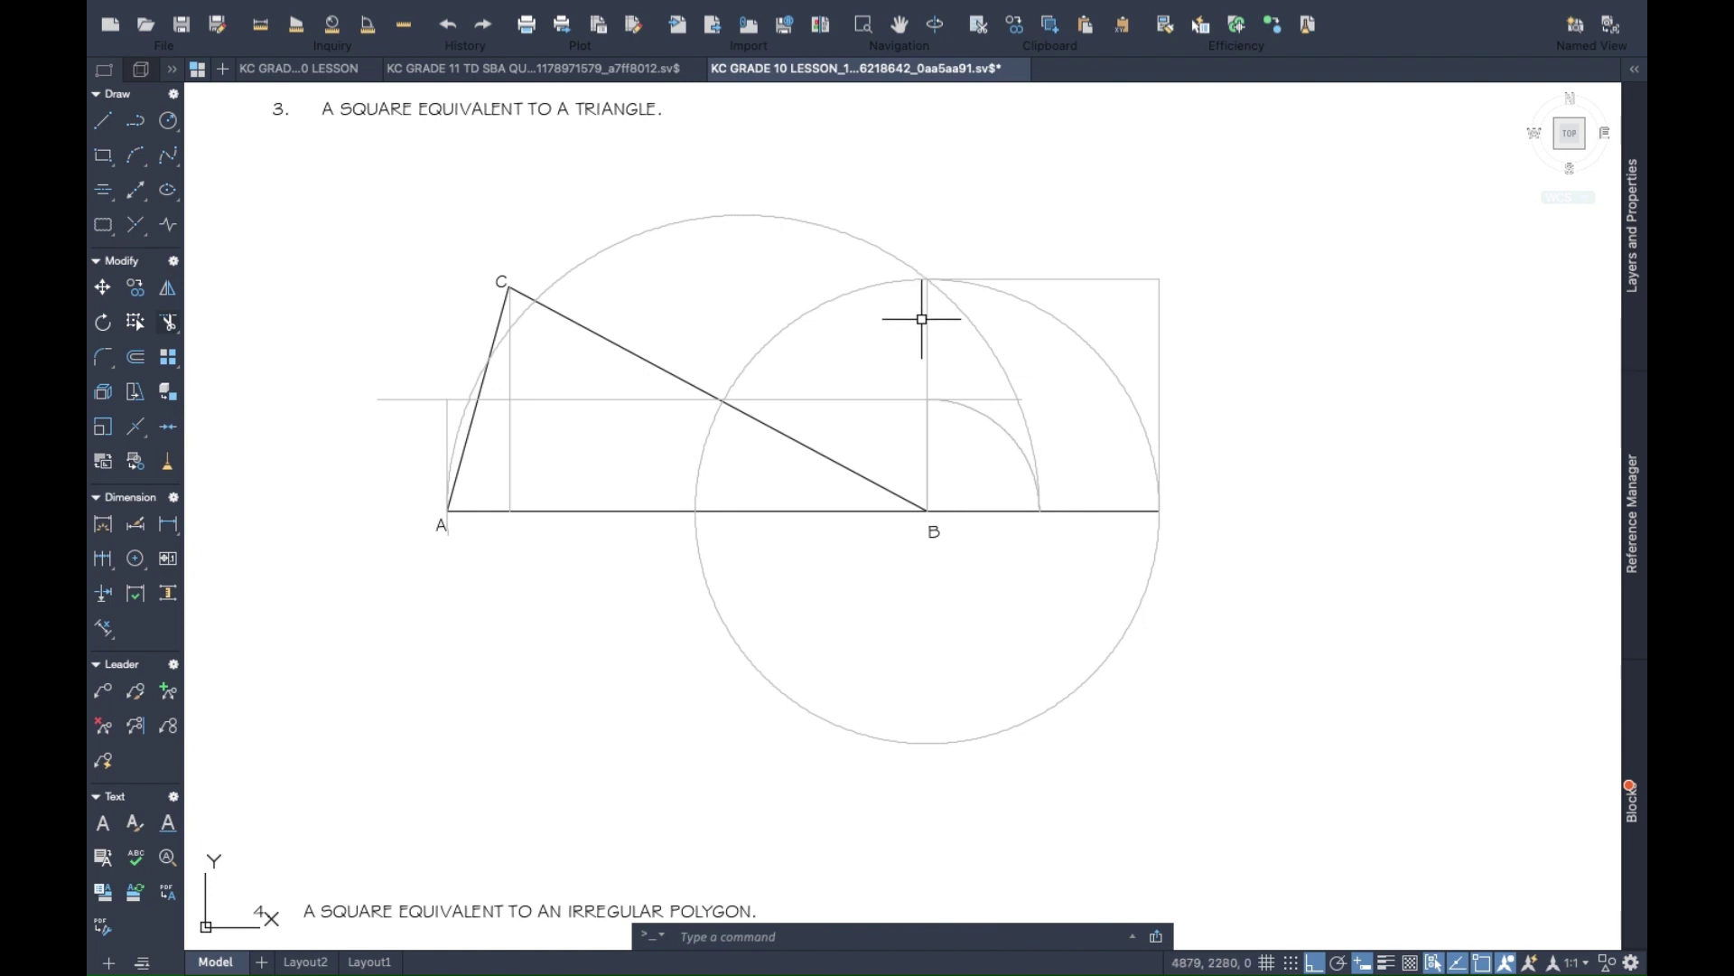
left_click(980, 279)
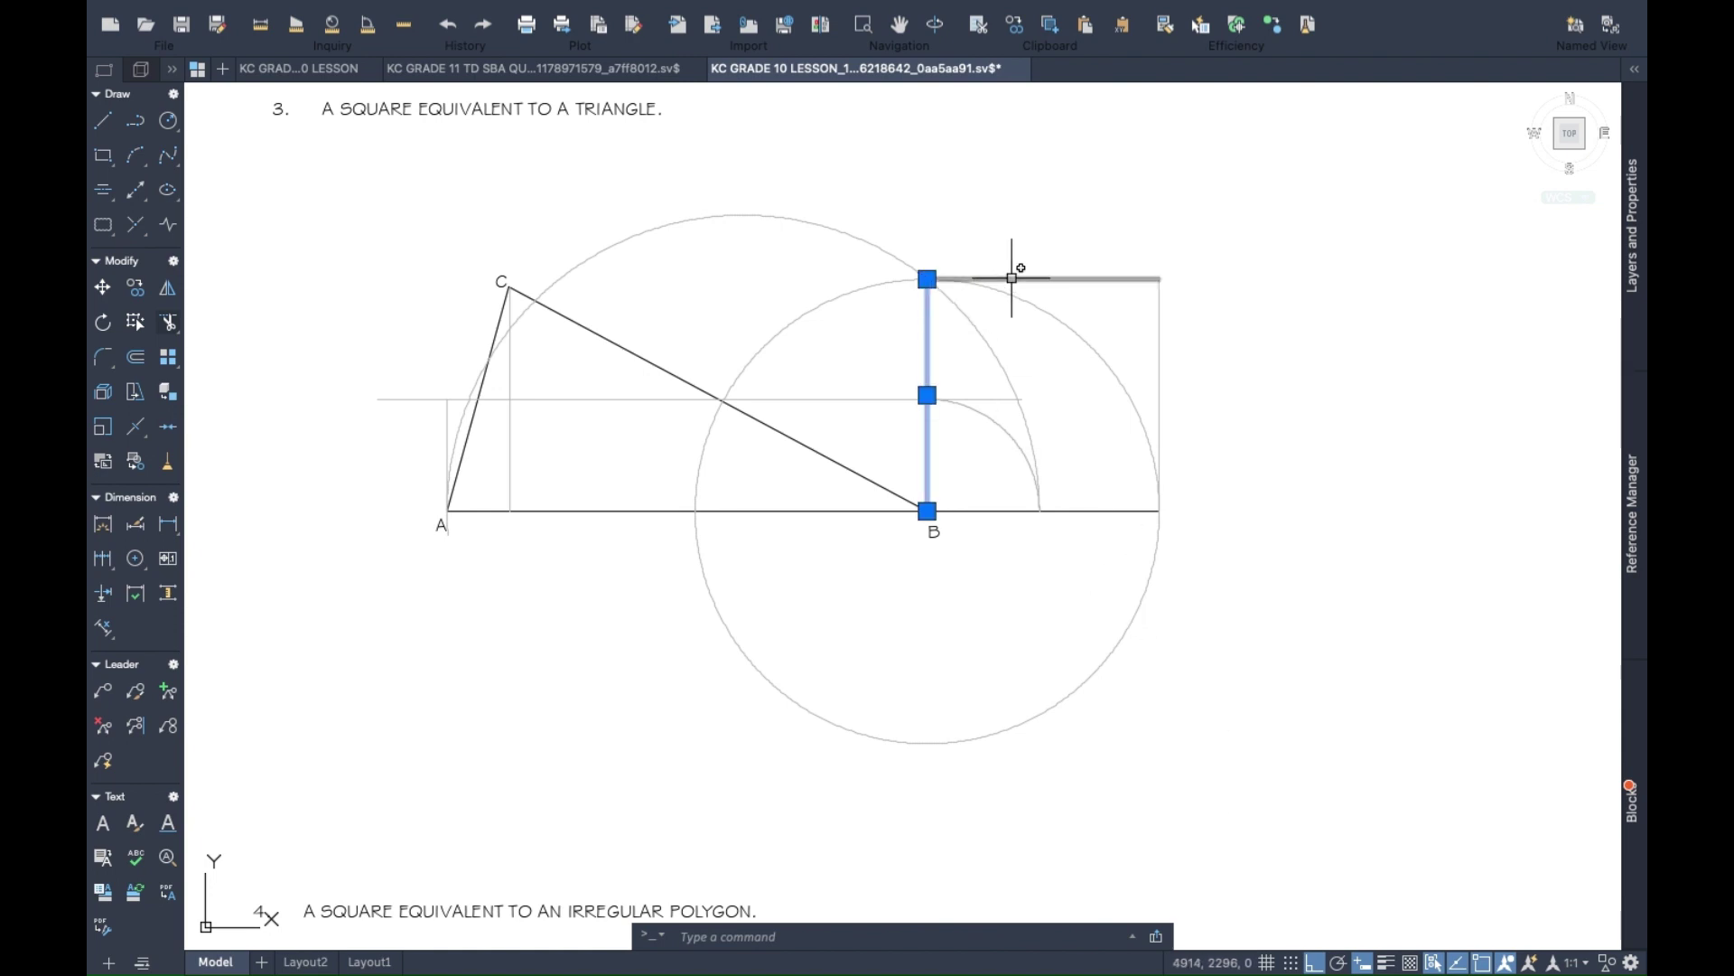
left_click(1158, 337)
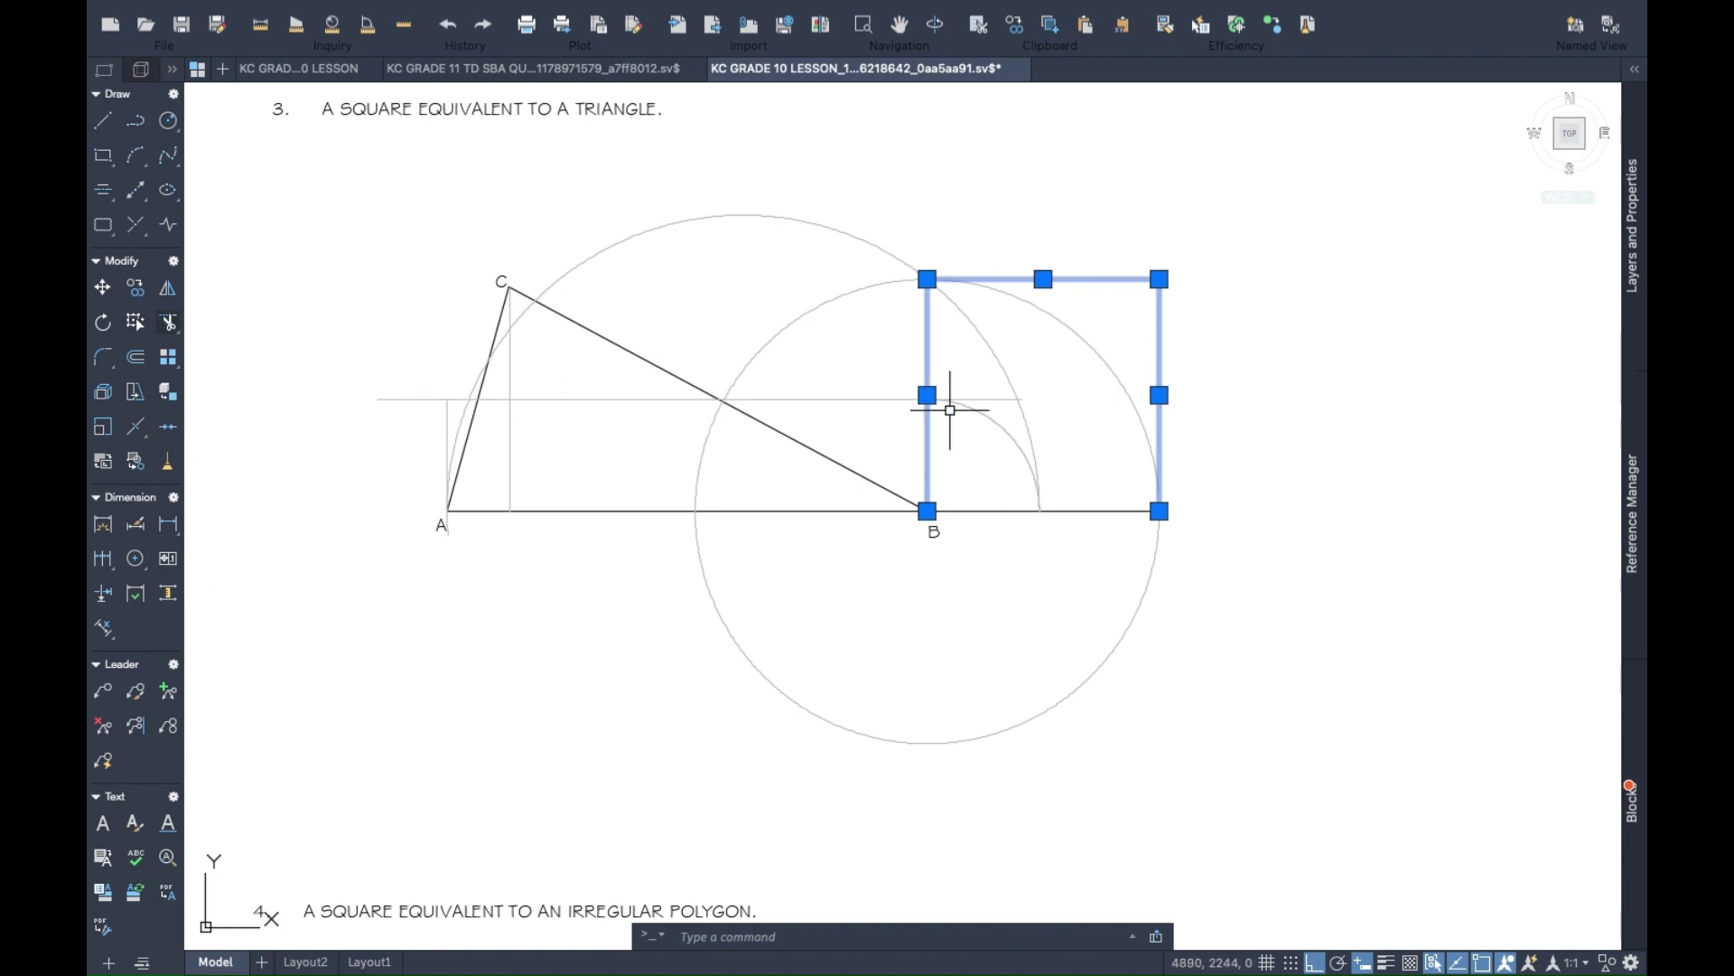
right_click(1174, 343)
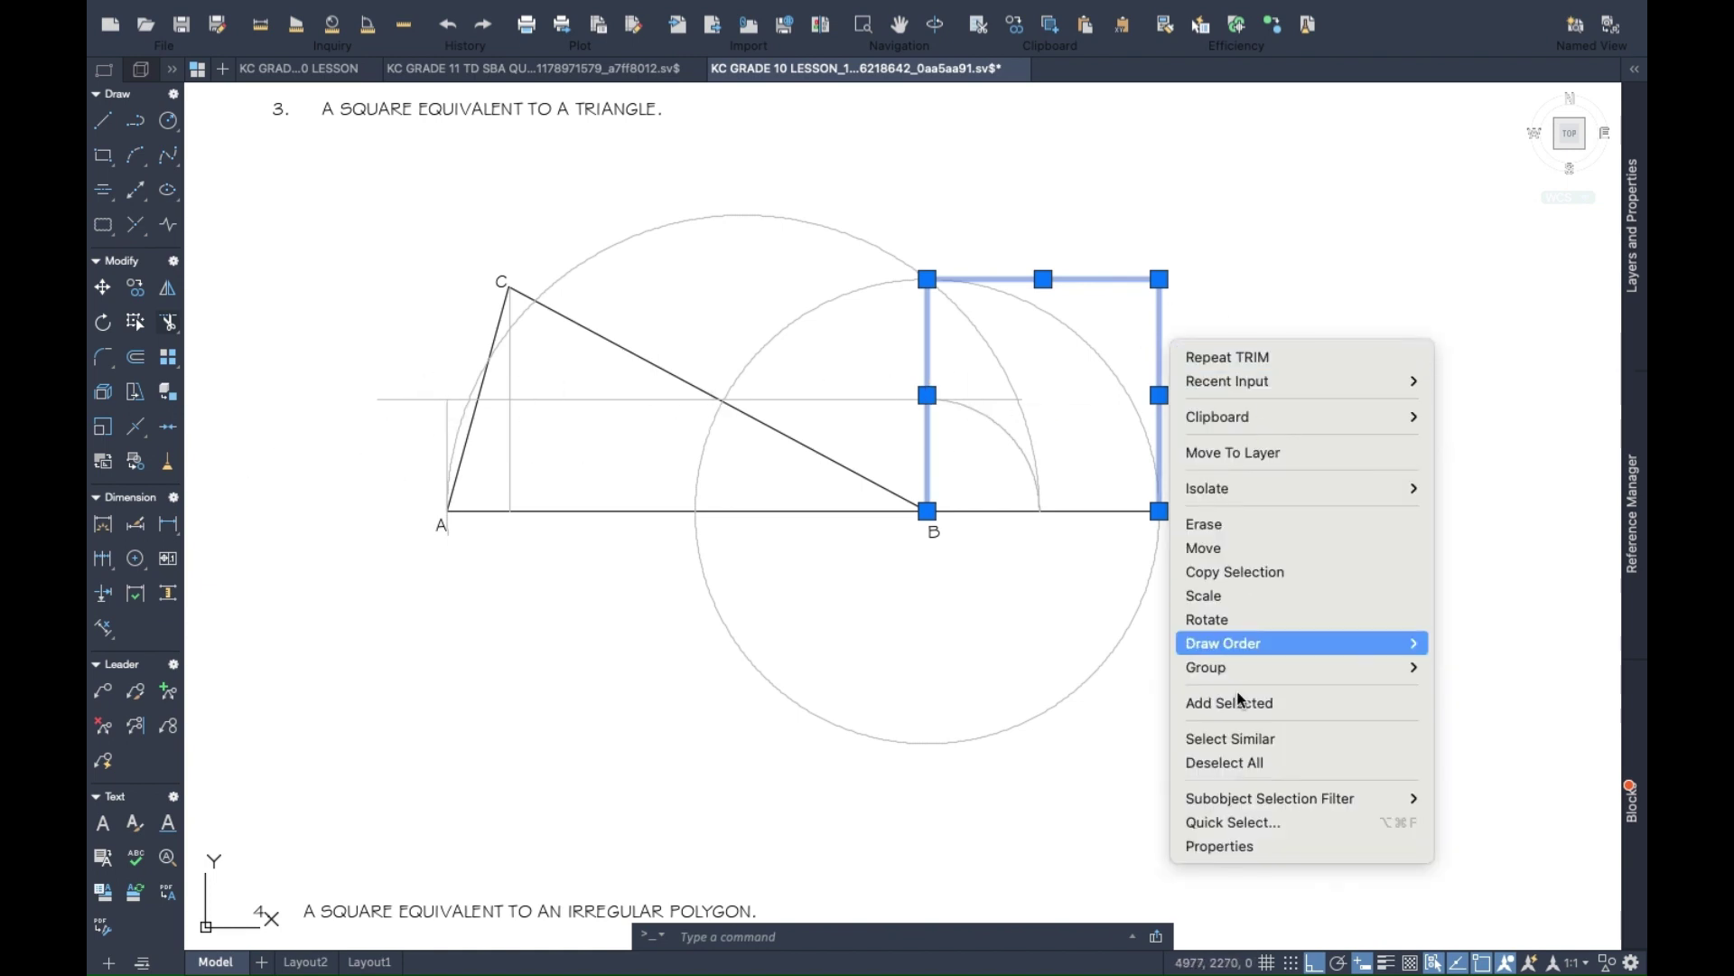
left_click(1219, 846)
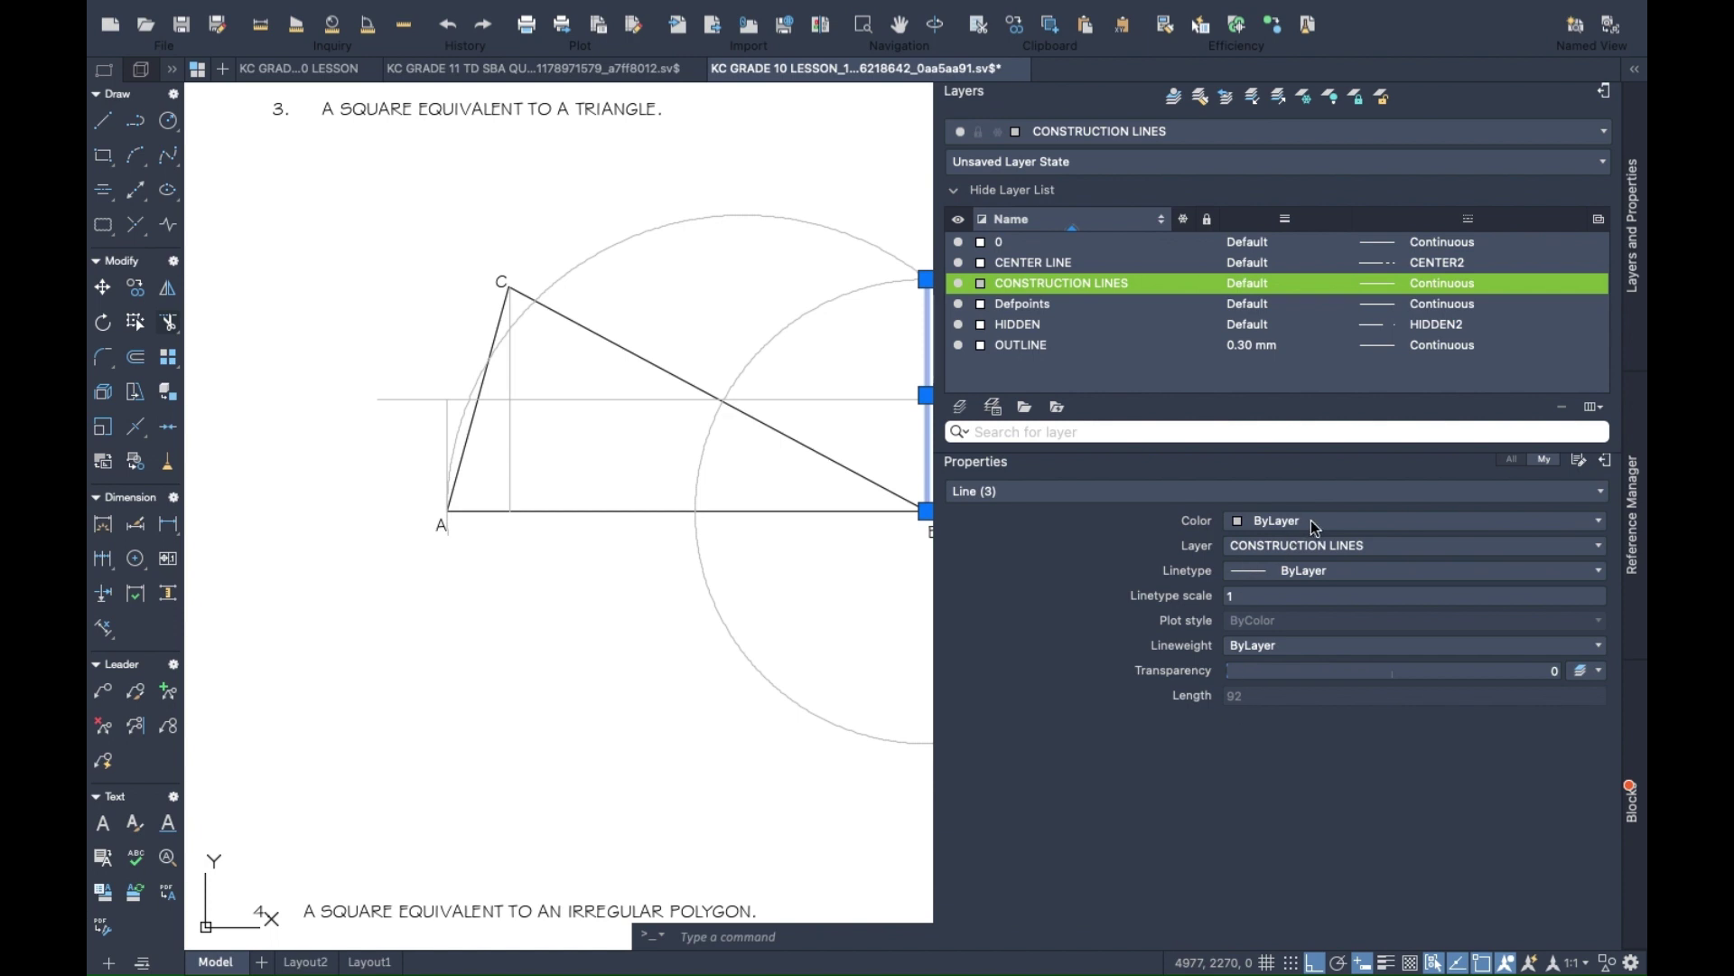
left_click(1366, 546)
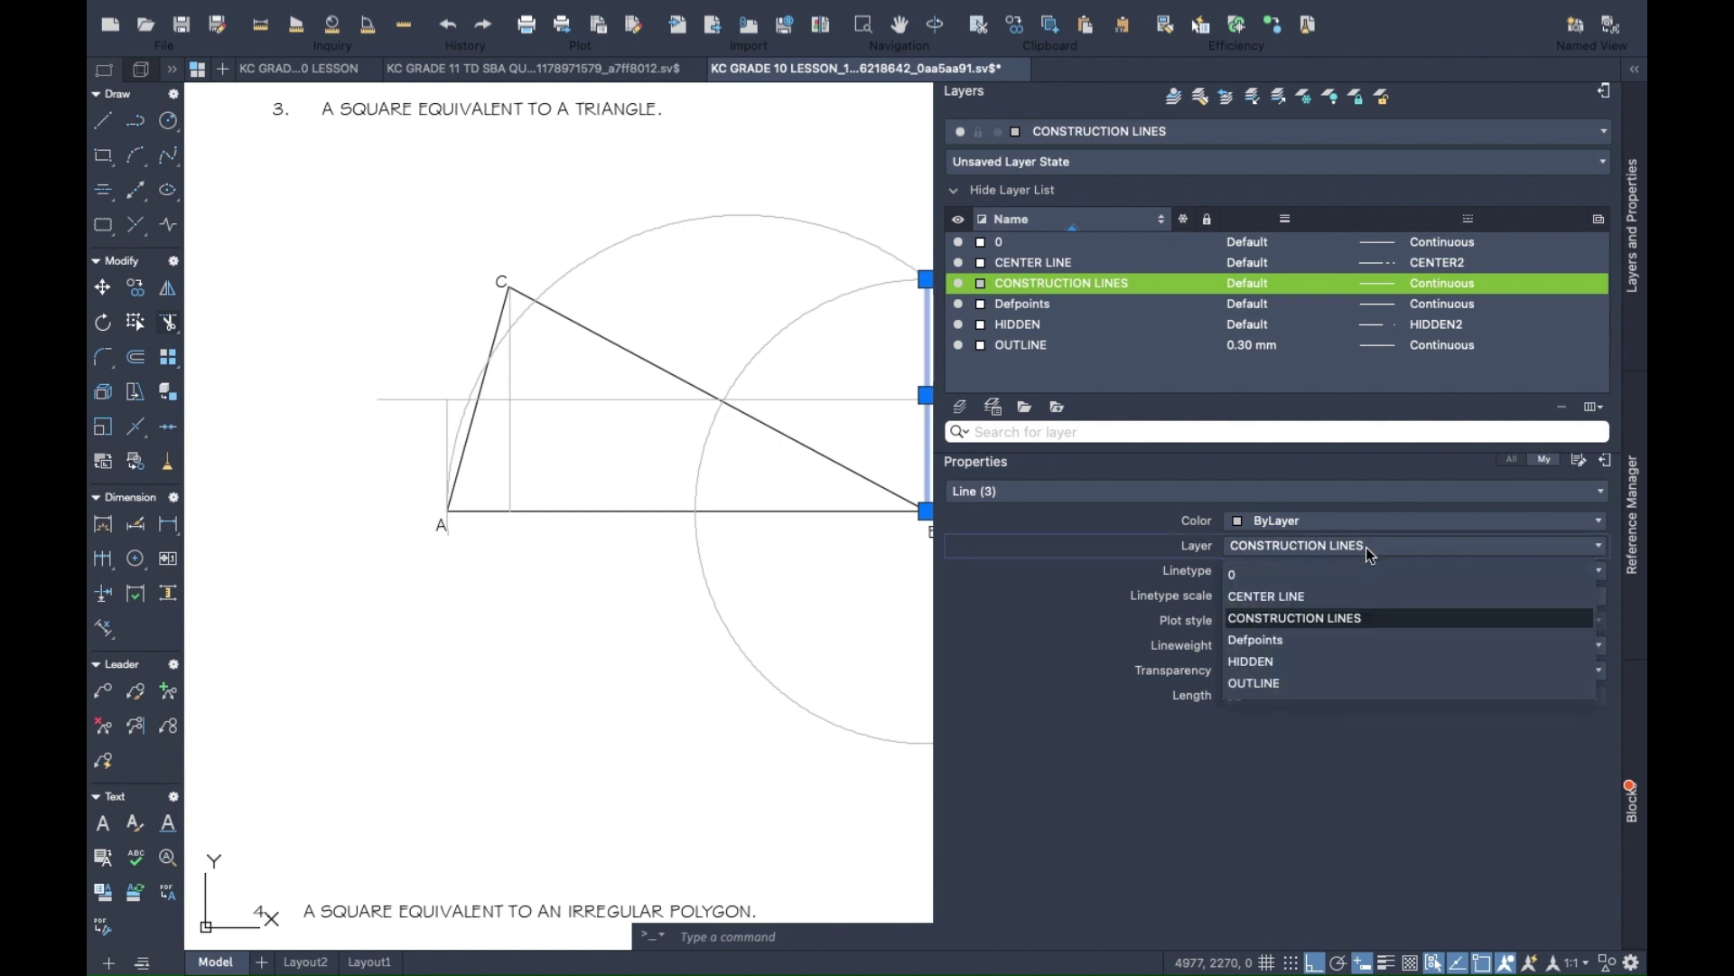
left_click(1292, 699)
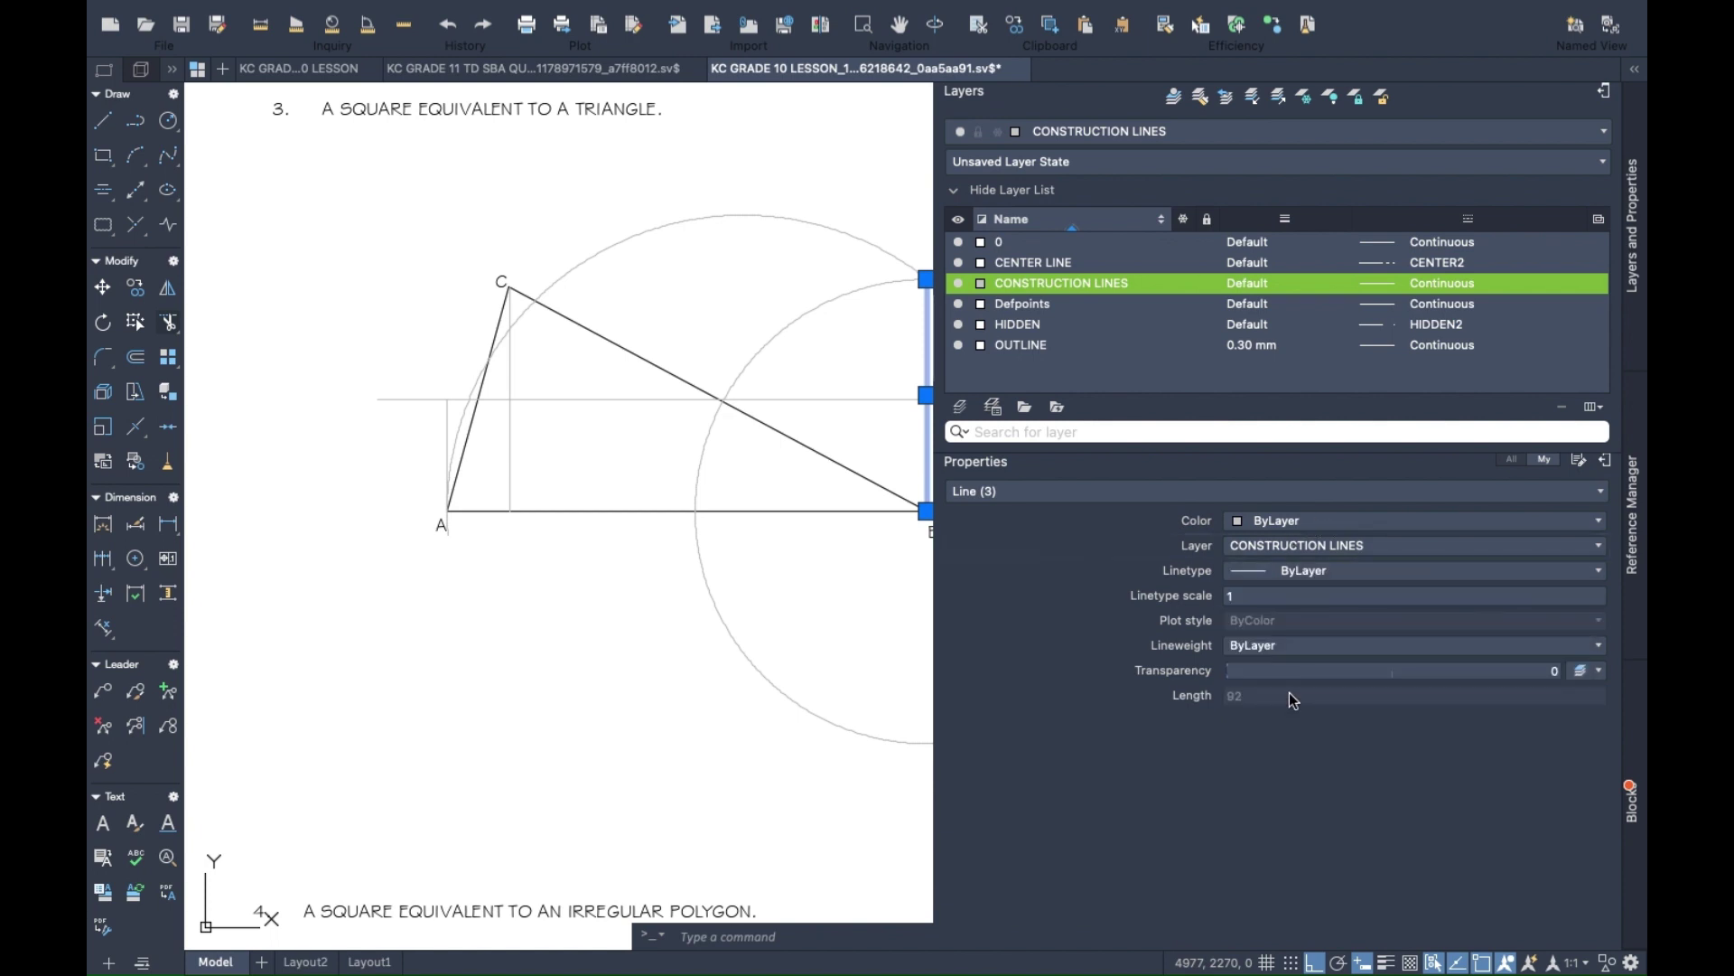
left_click(1637, 79)
key("Escape")
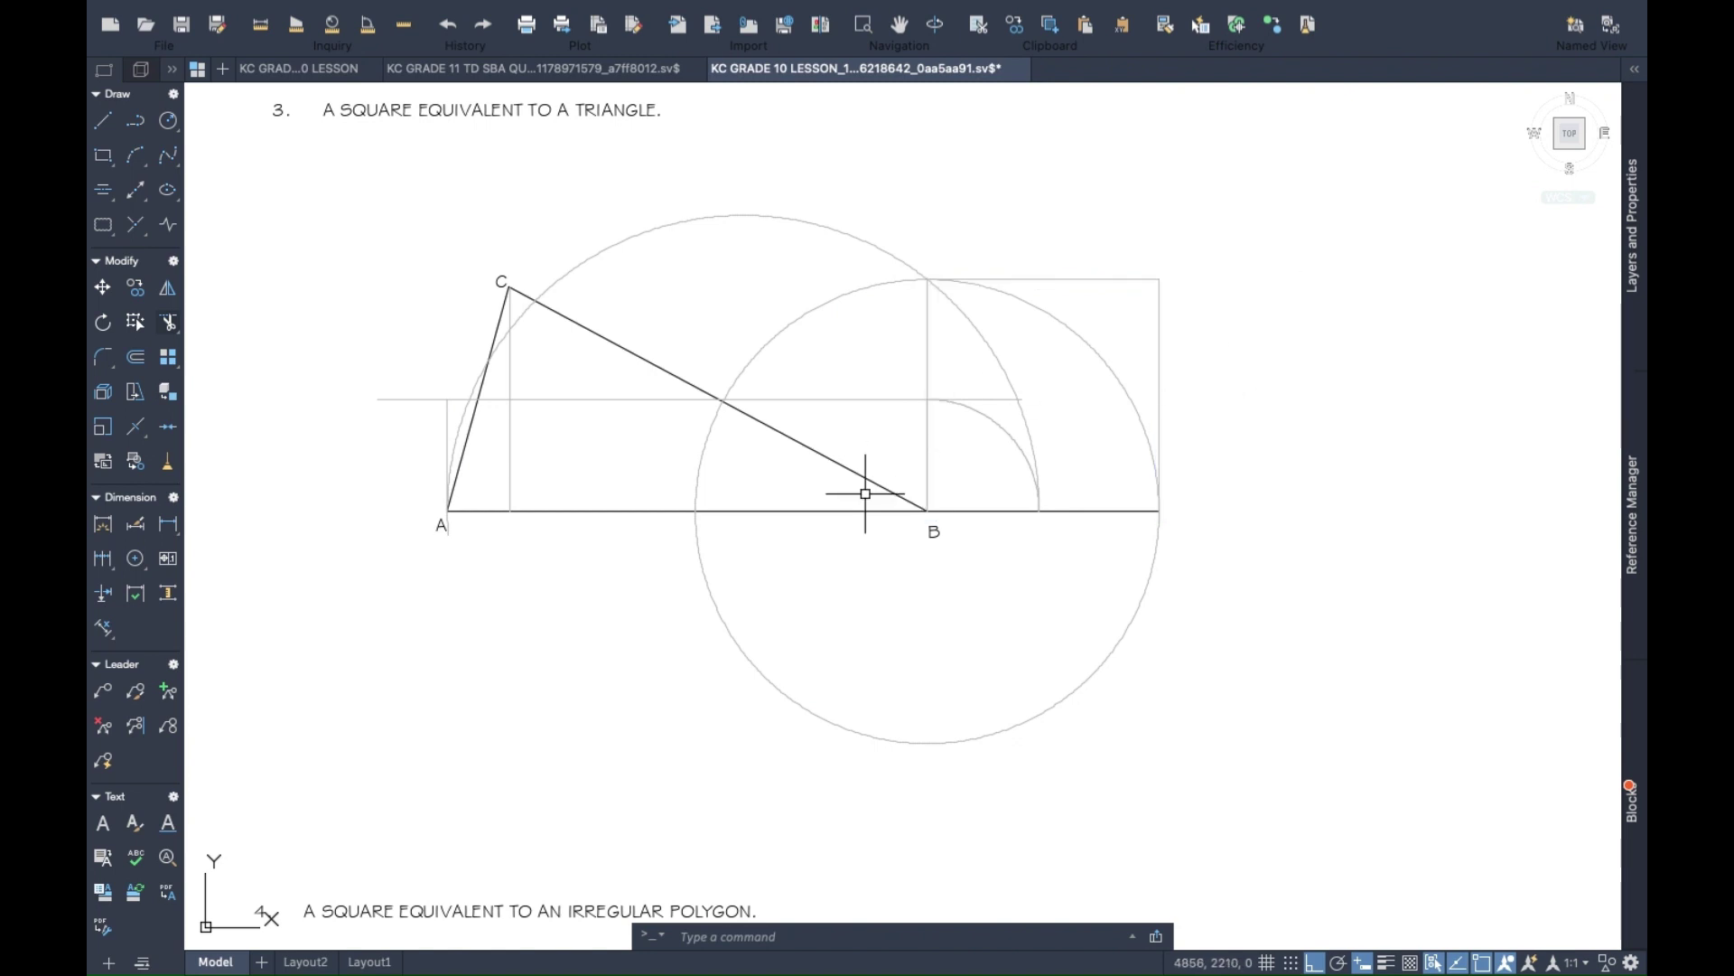
Put the vertical above B, the top edge and the right side on the OUTLINE layer.
left_click(925, 336)
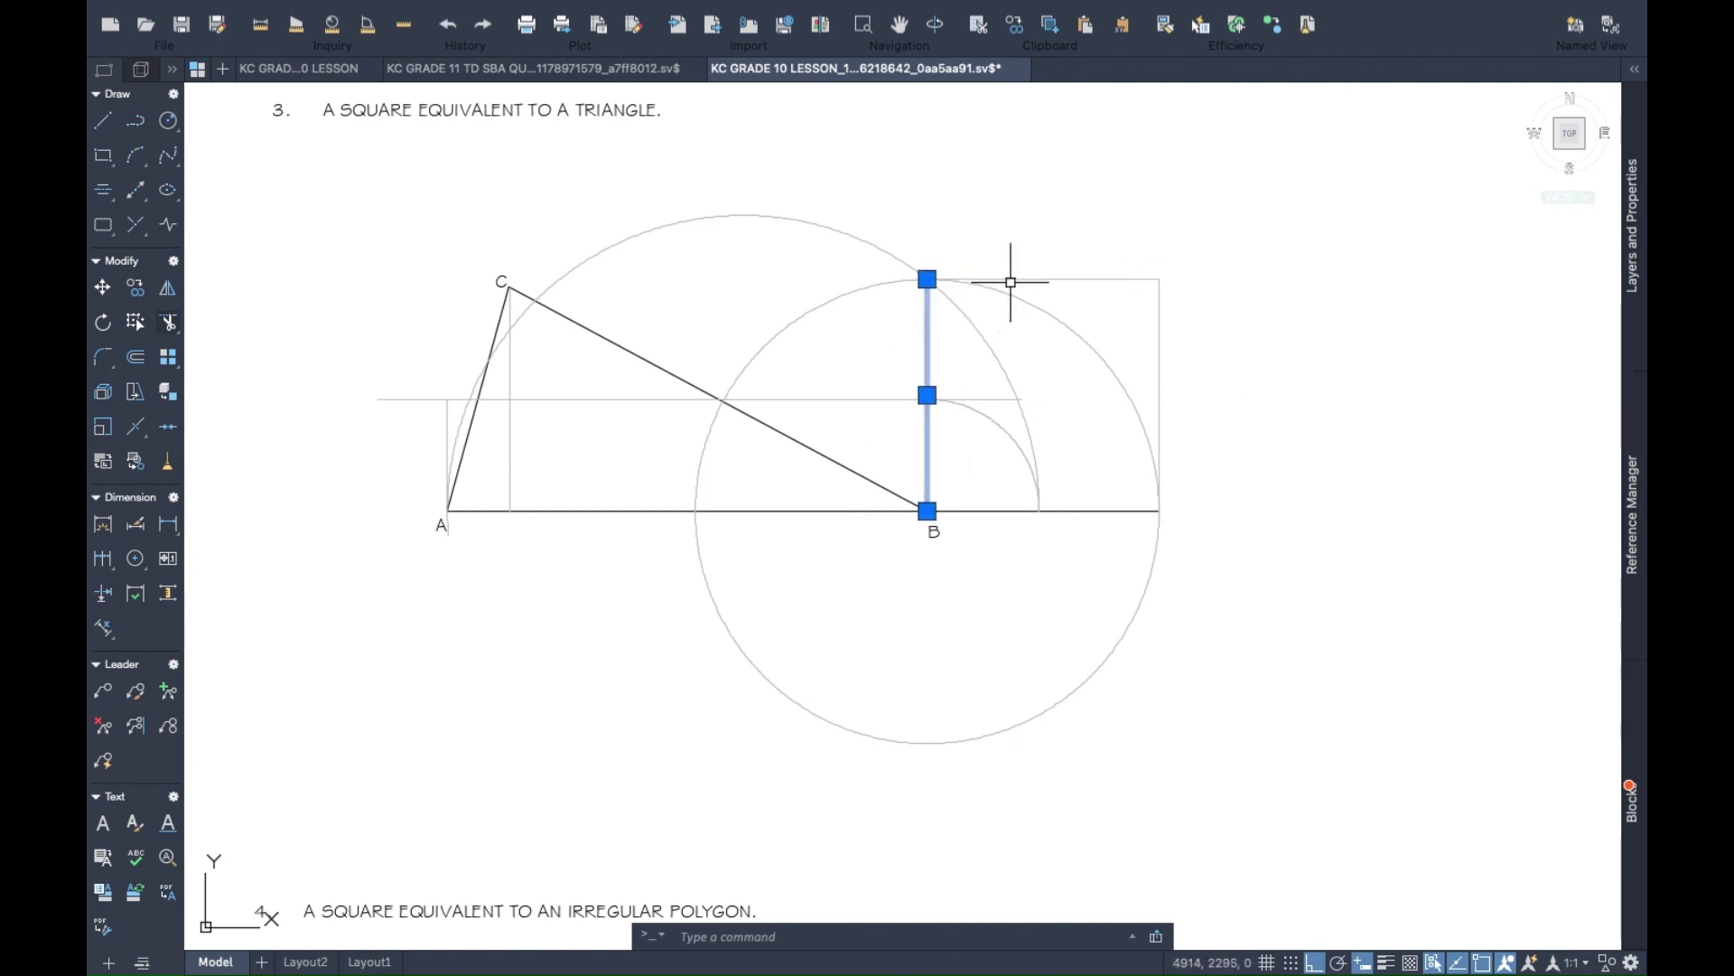
left_click(1120, 280)
left_click(1160, 317)
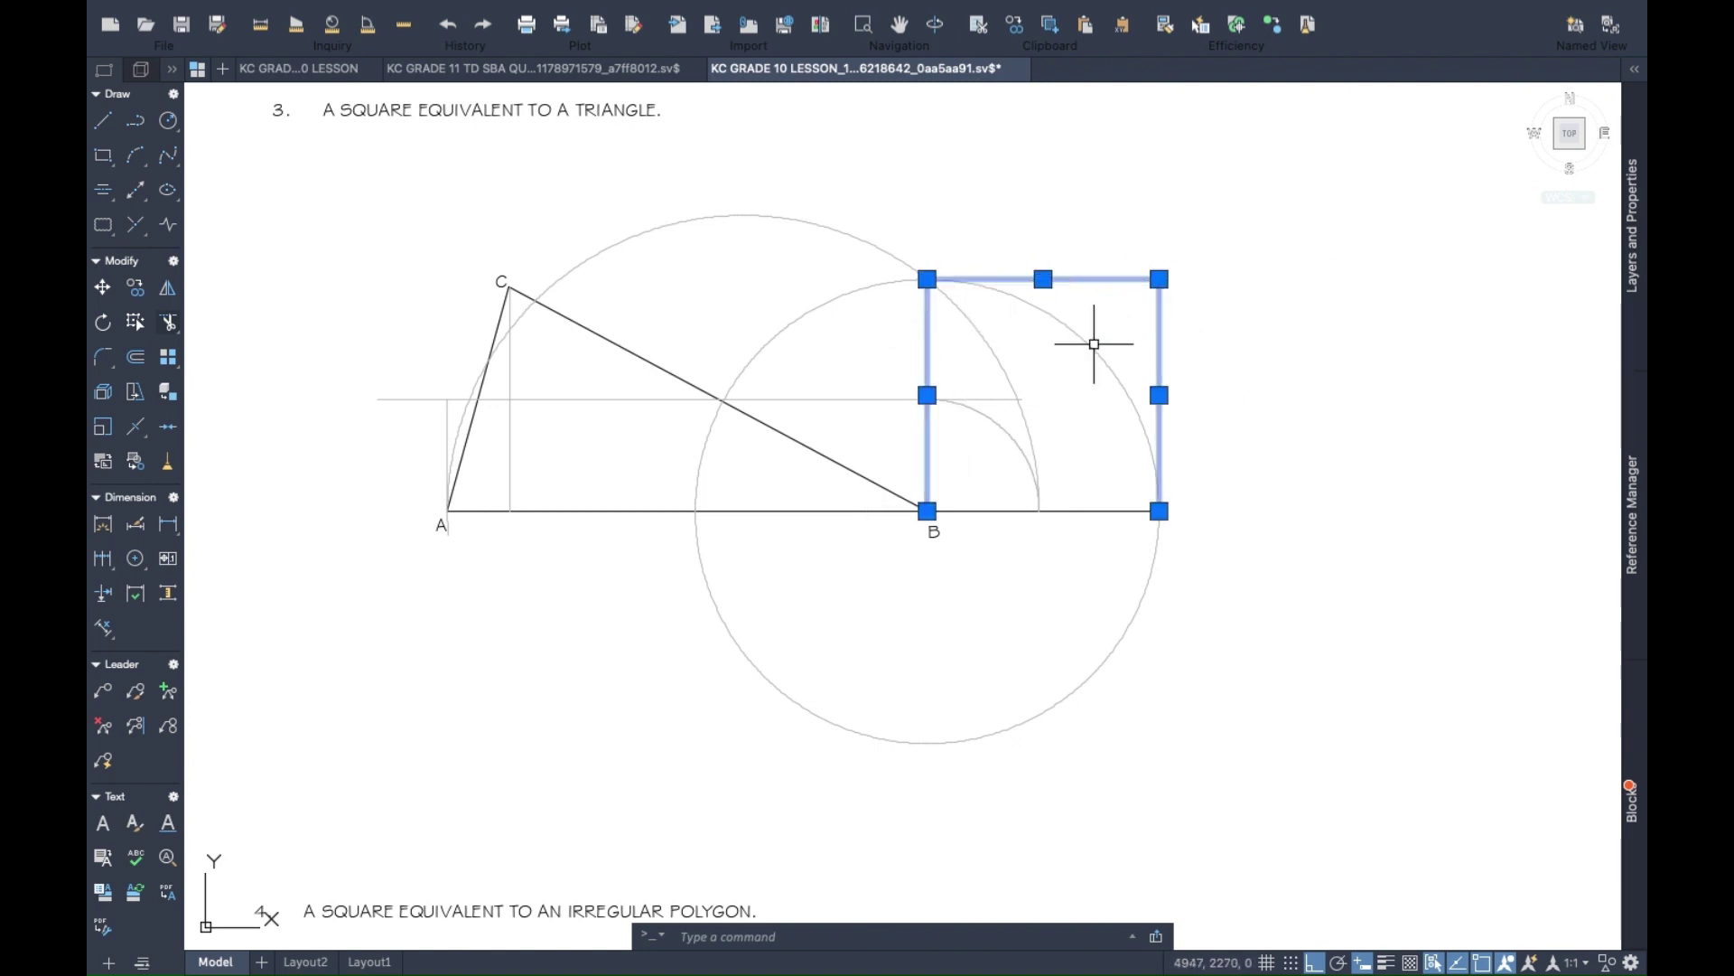
right_click(1027, 363)
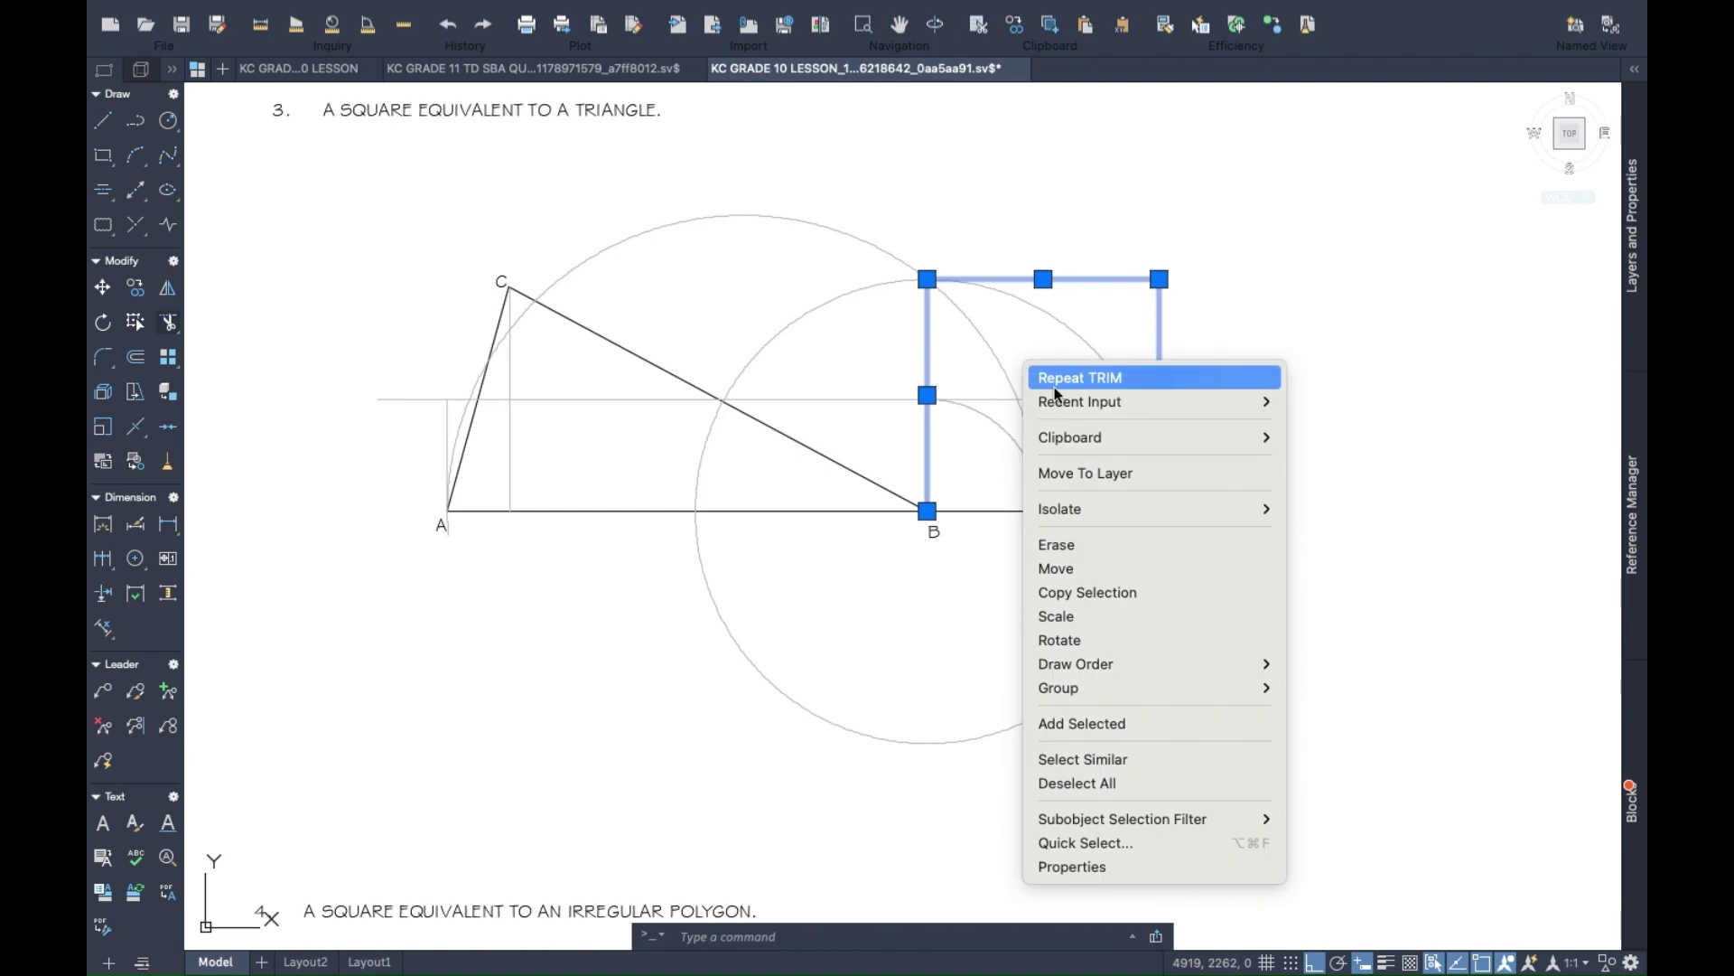
left_click(1077, 867)
left_click(1370, 546)
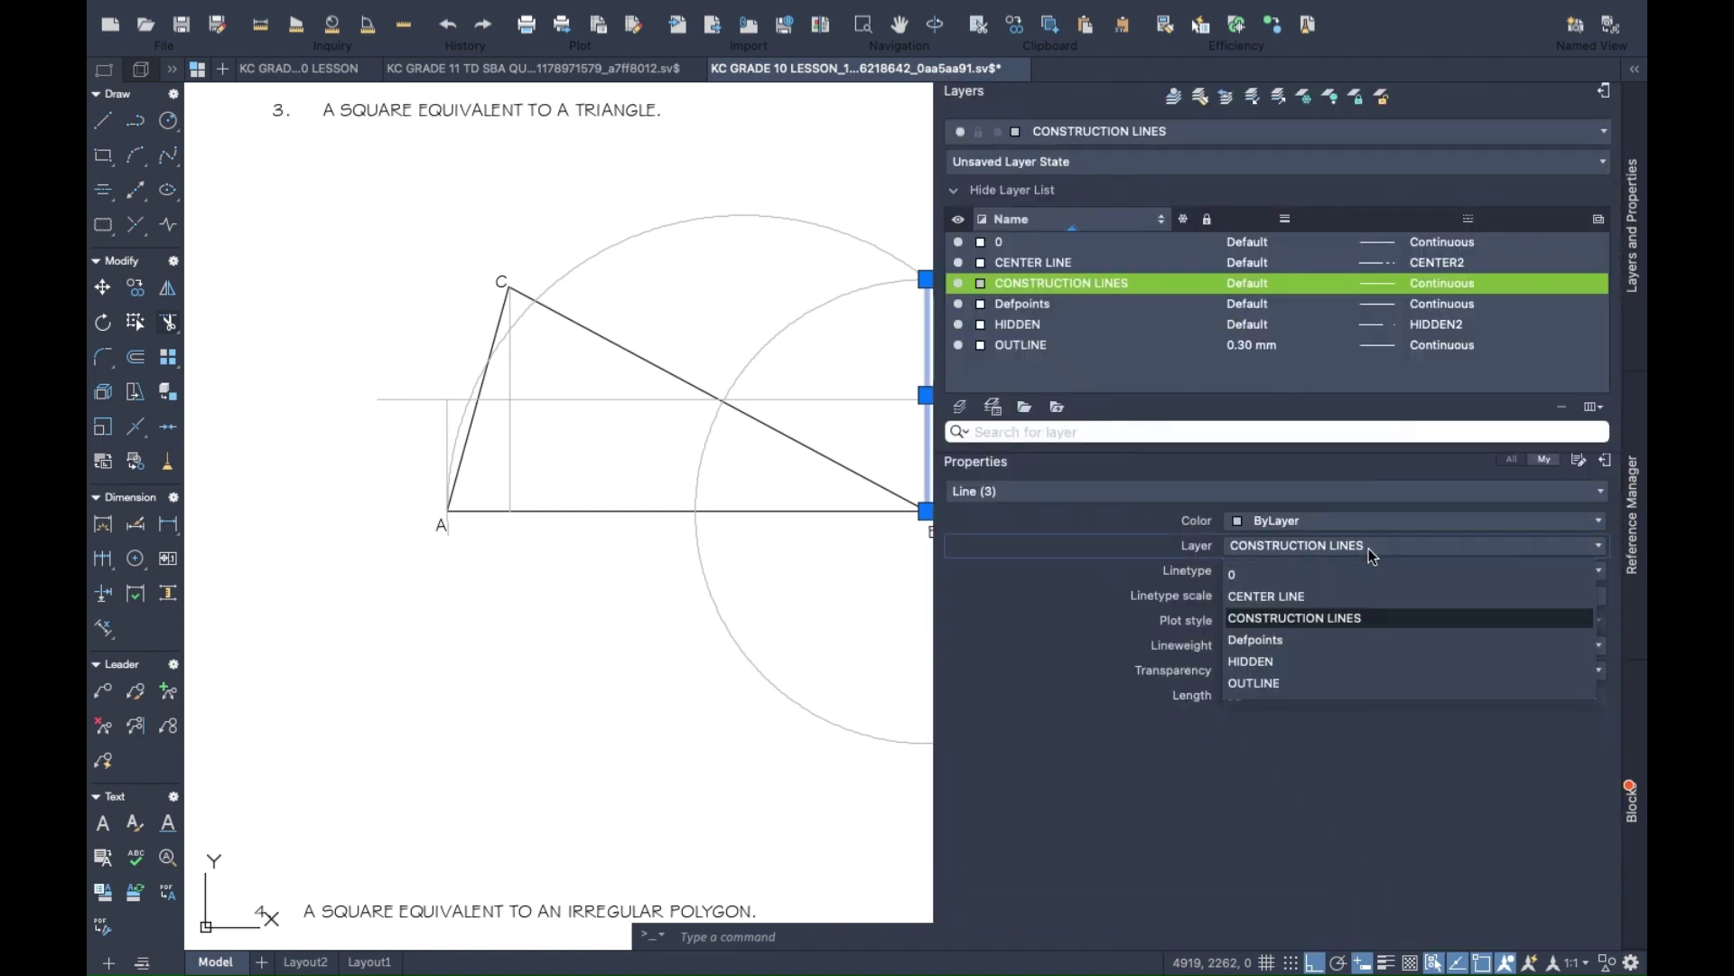
left_click(1249, 679)
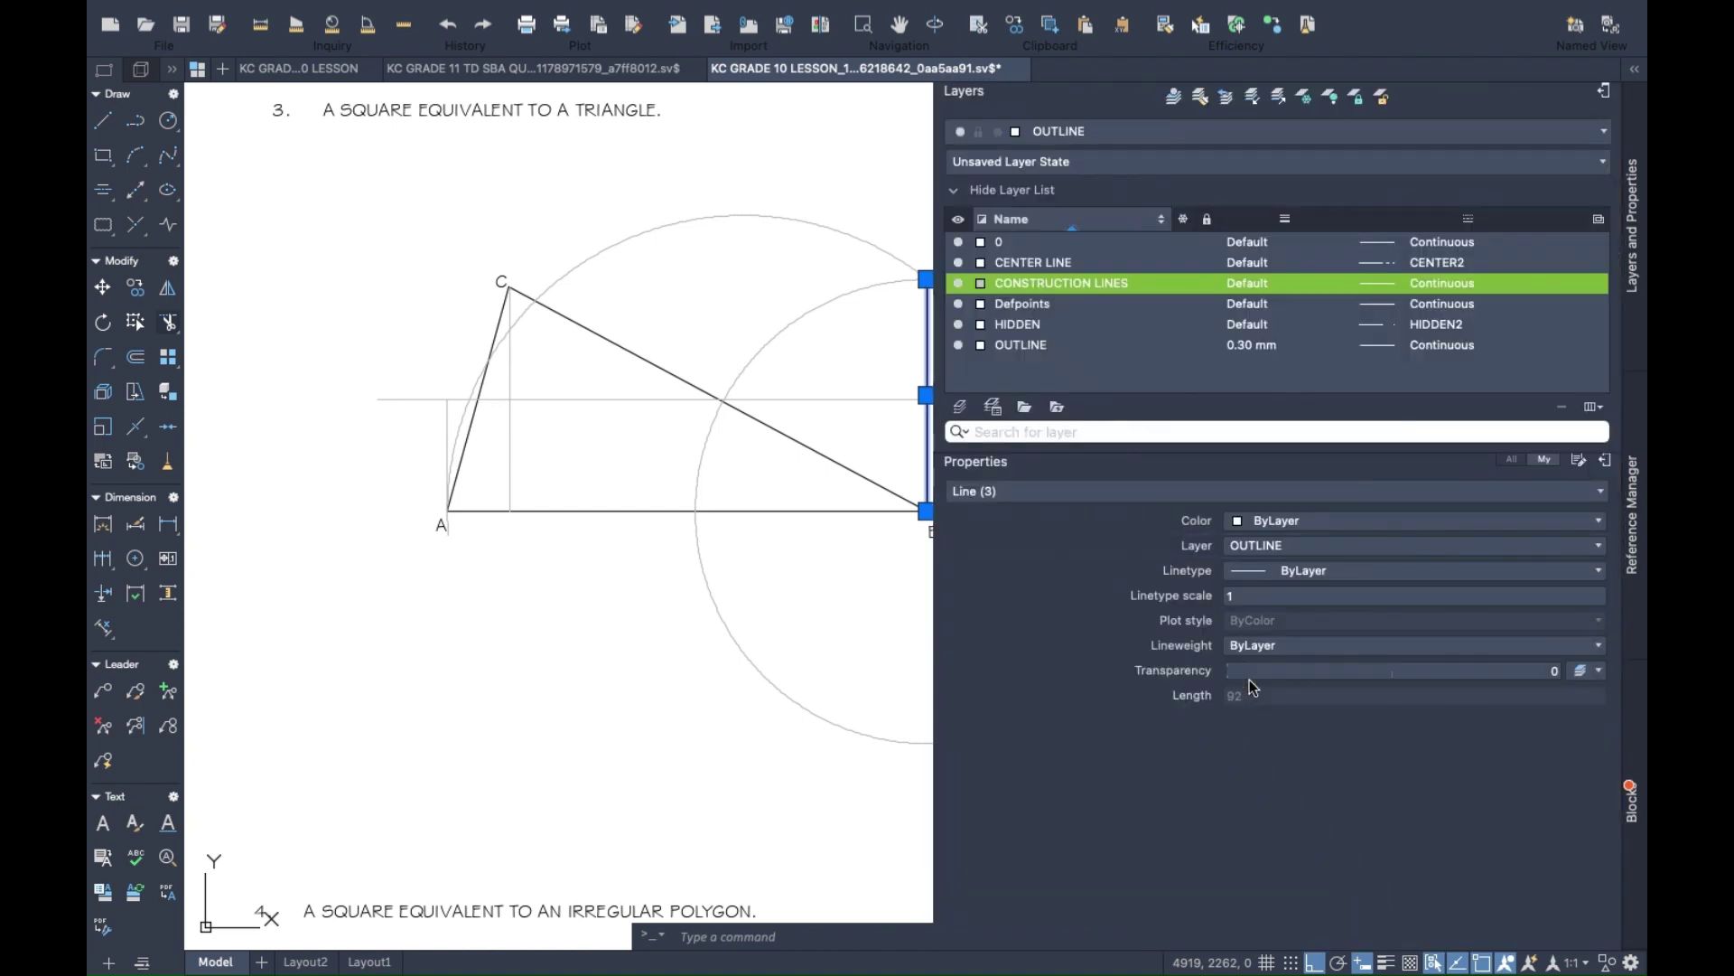
left_click(1637, 70)
left_click(1638, 71)
key("Escape")
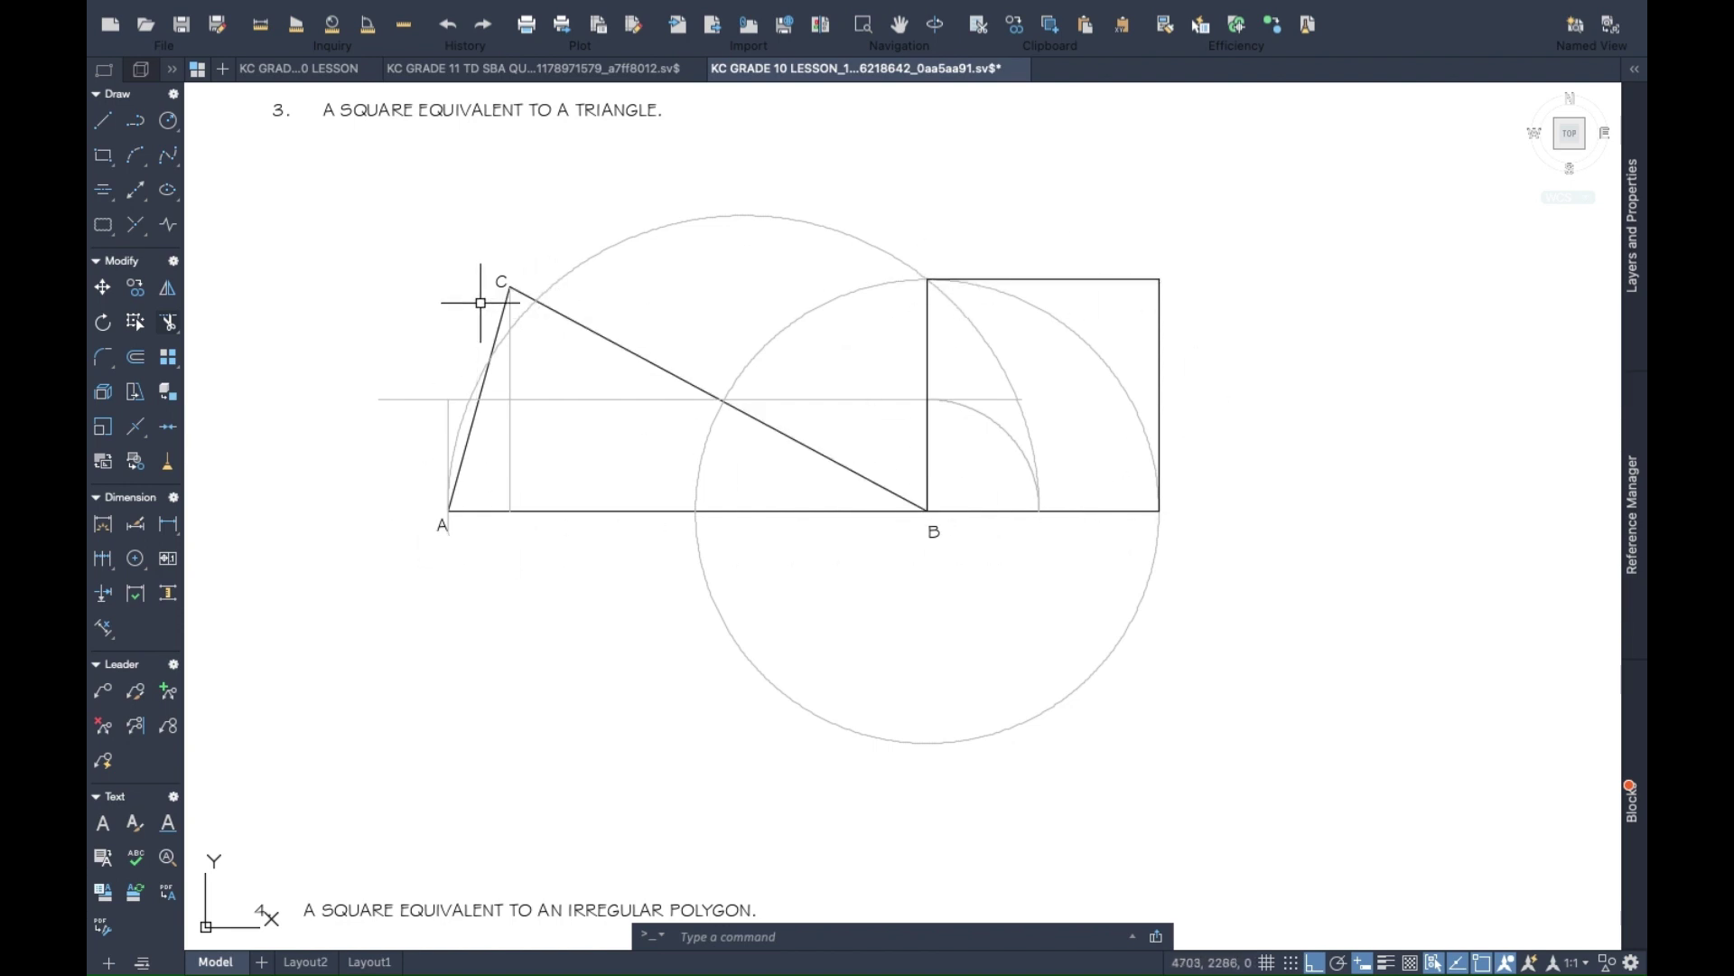
Trim off the lower arc of the circle centred on B below the baseline.
left_click(169, 323)
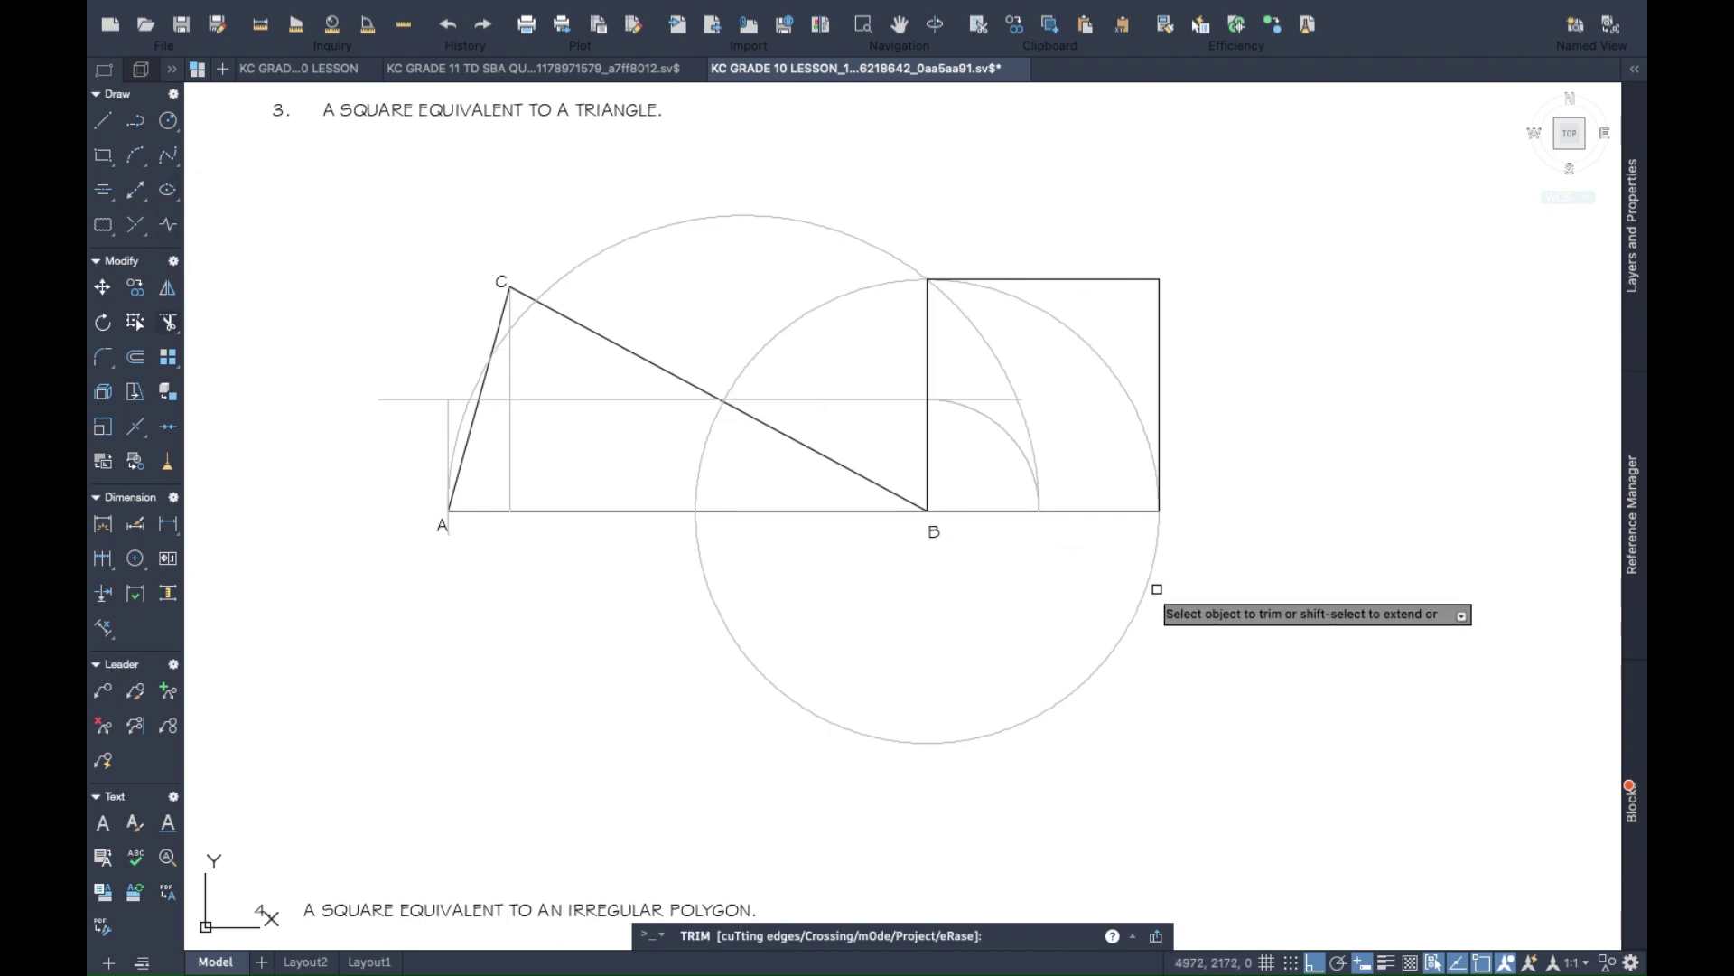
left_click(1151, 582)
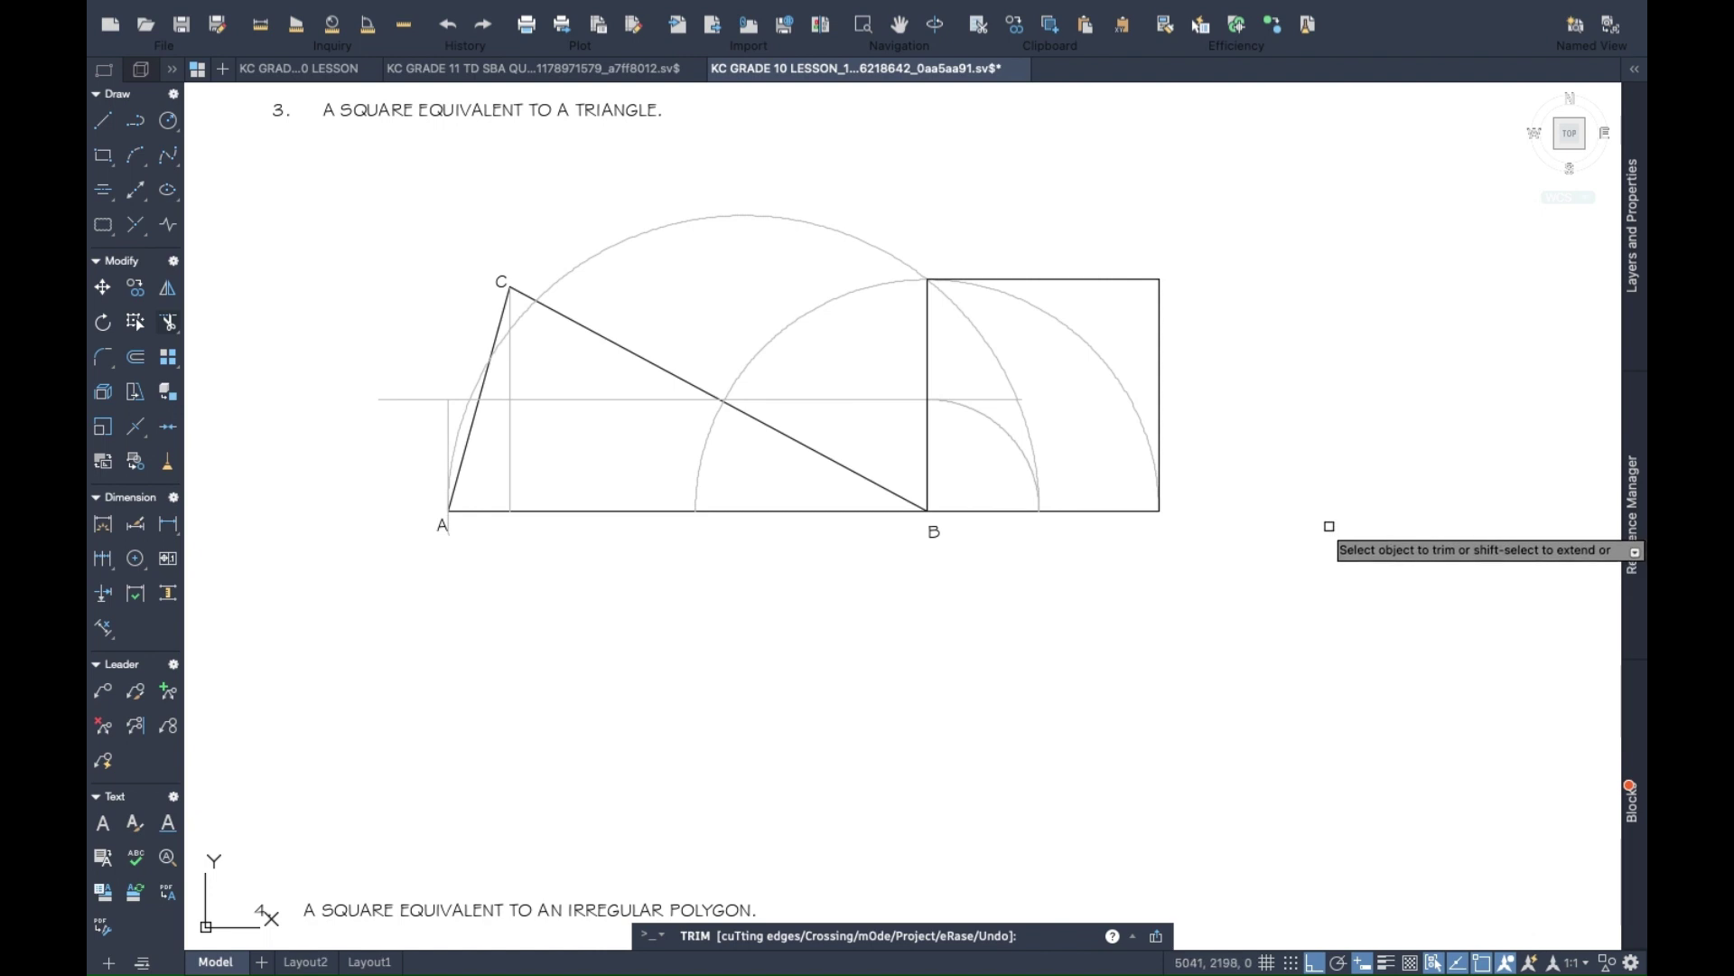
key("Escape")
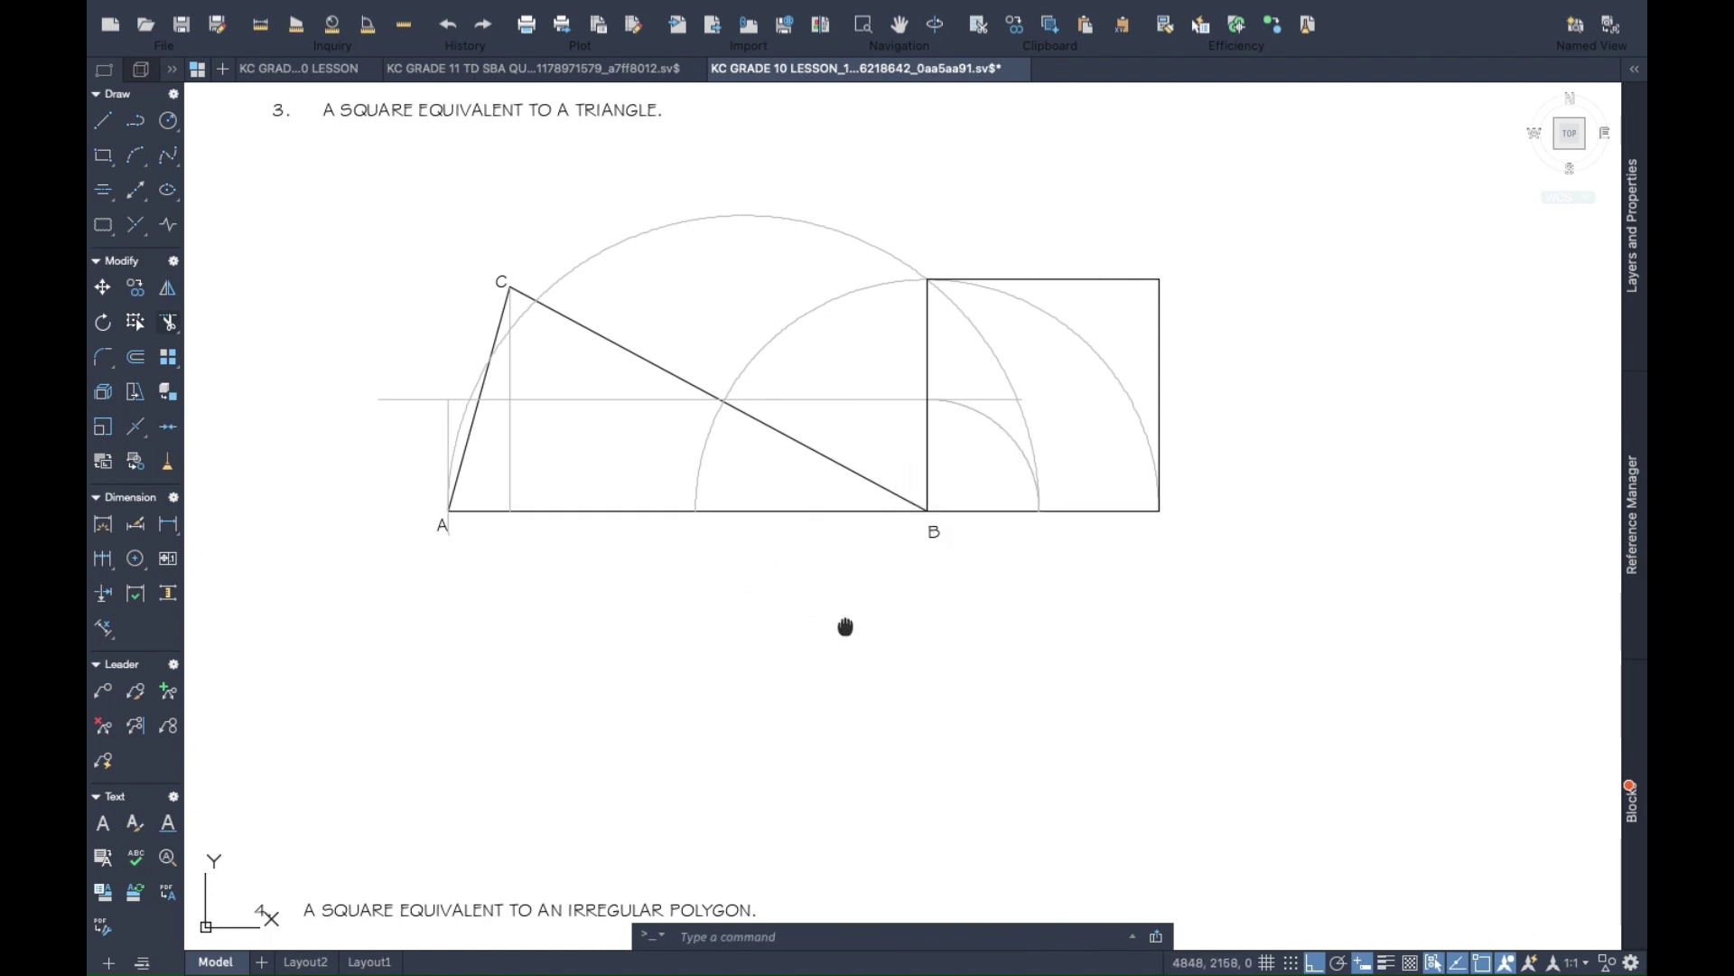
Pan the drawing upward until exercise 4's irregular pentagon ABCDE is on screen.
left_click_drag(845, 626, 825, 519)
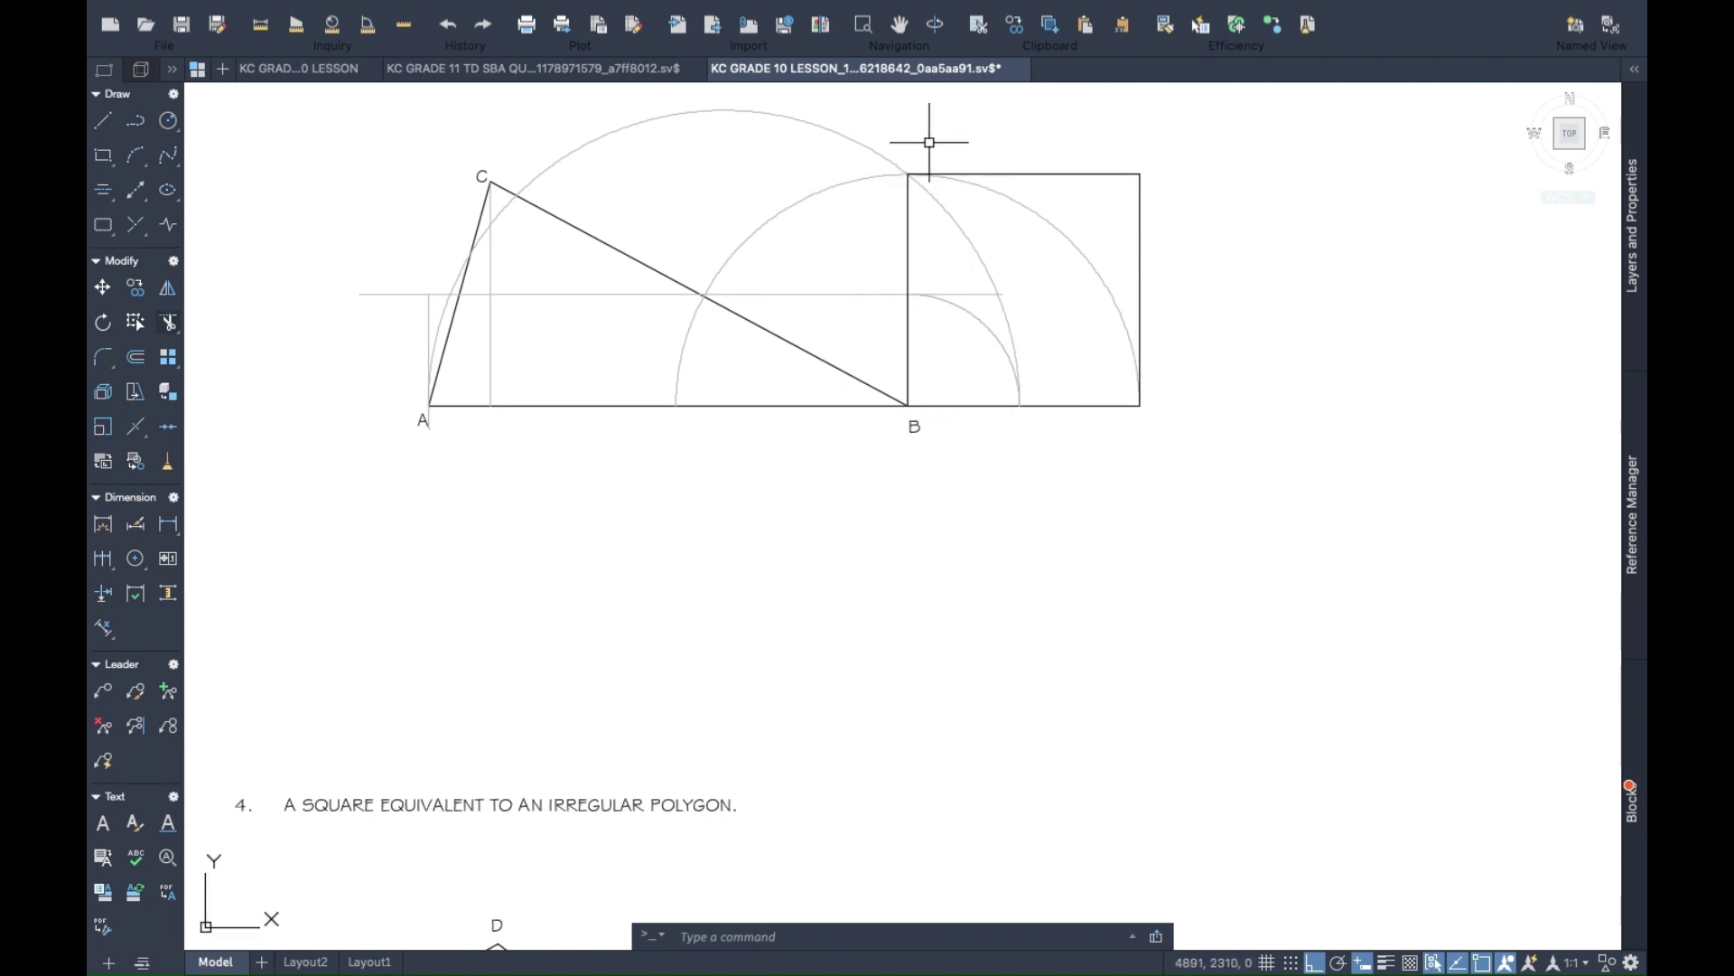
mouse_move(695, 804)
left_mouse_down()
mouse_move(720, 328)
mouse_move(840, 127)
mouse_move(928, 116)
left_mouse_up()
mouse_move(976, 384)
left_mouse_down()
mouse_move(988, 365)
mouse_move(988, 410)
left_mouse_up()
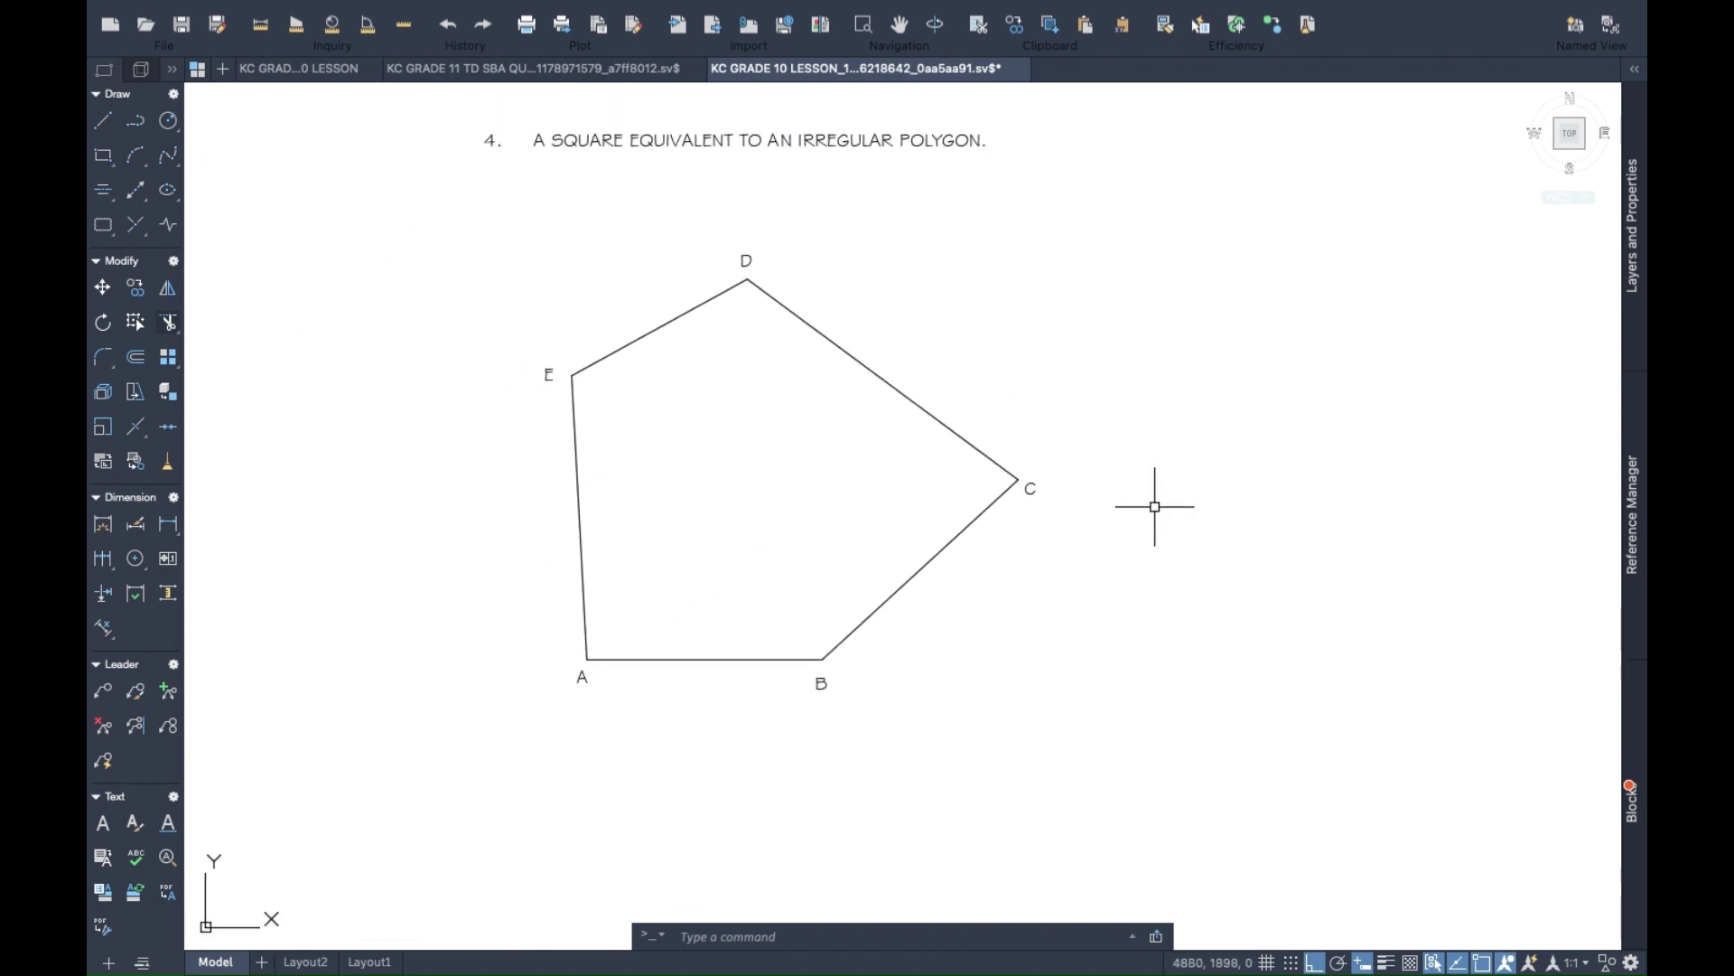
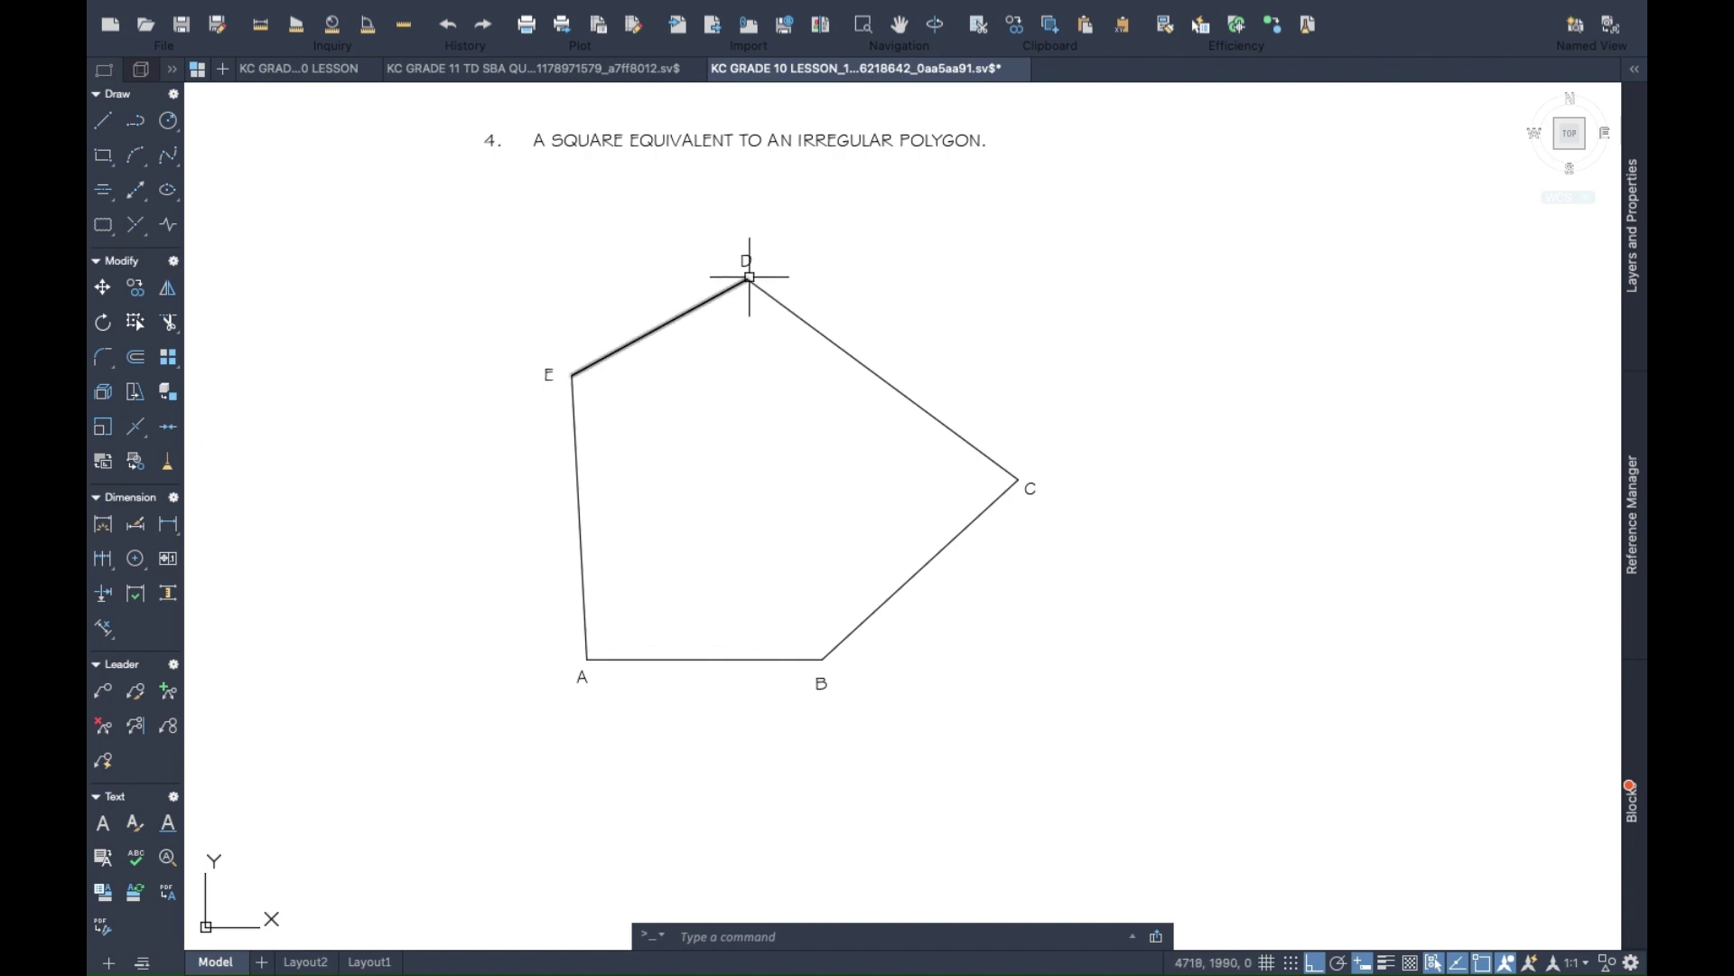
Draw a continuous construction line from vertex A to D and then down to B.
mouse_move(752, 284)
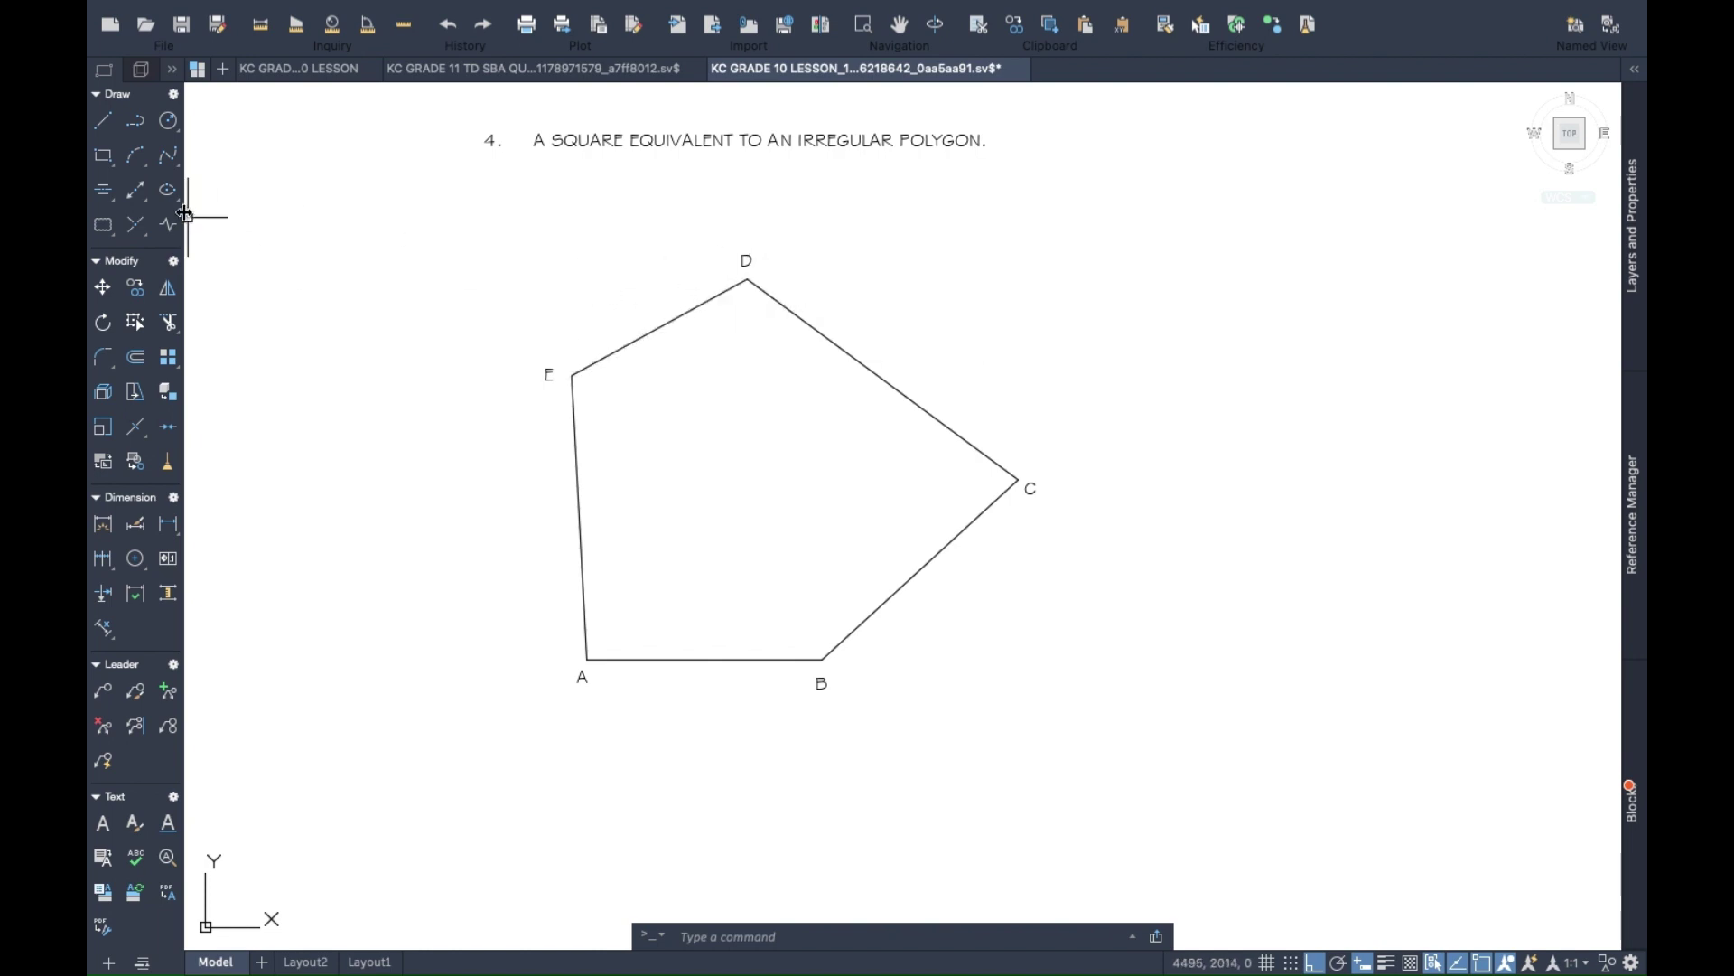
left_click(103, 120)
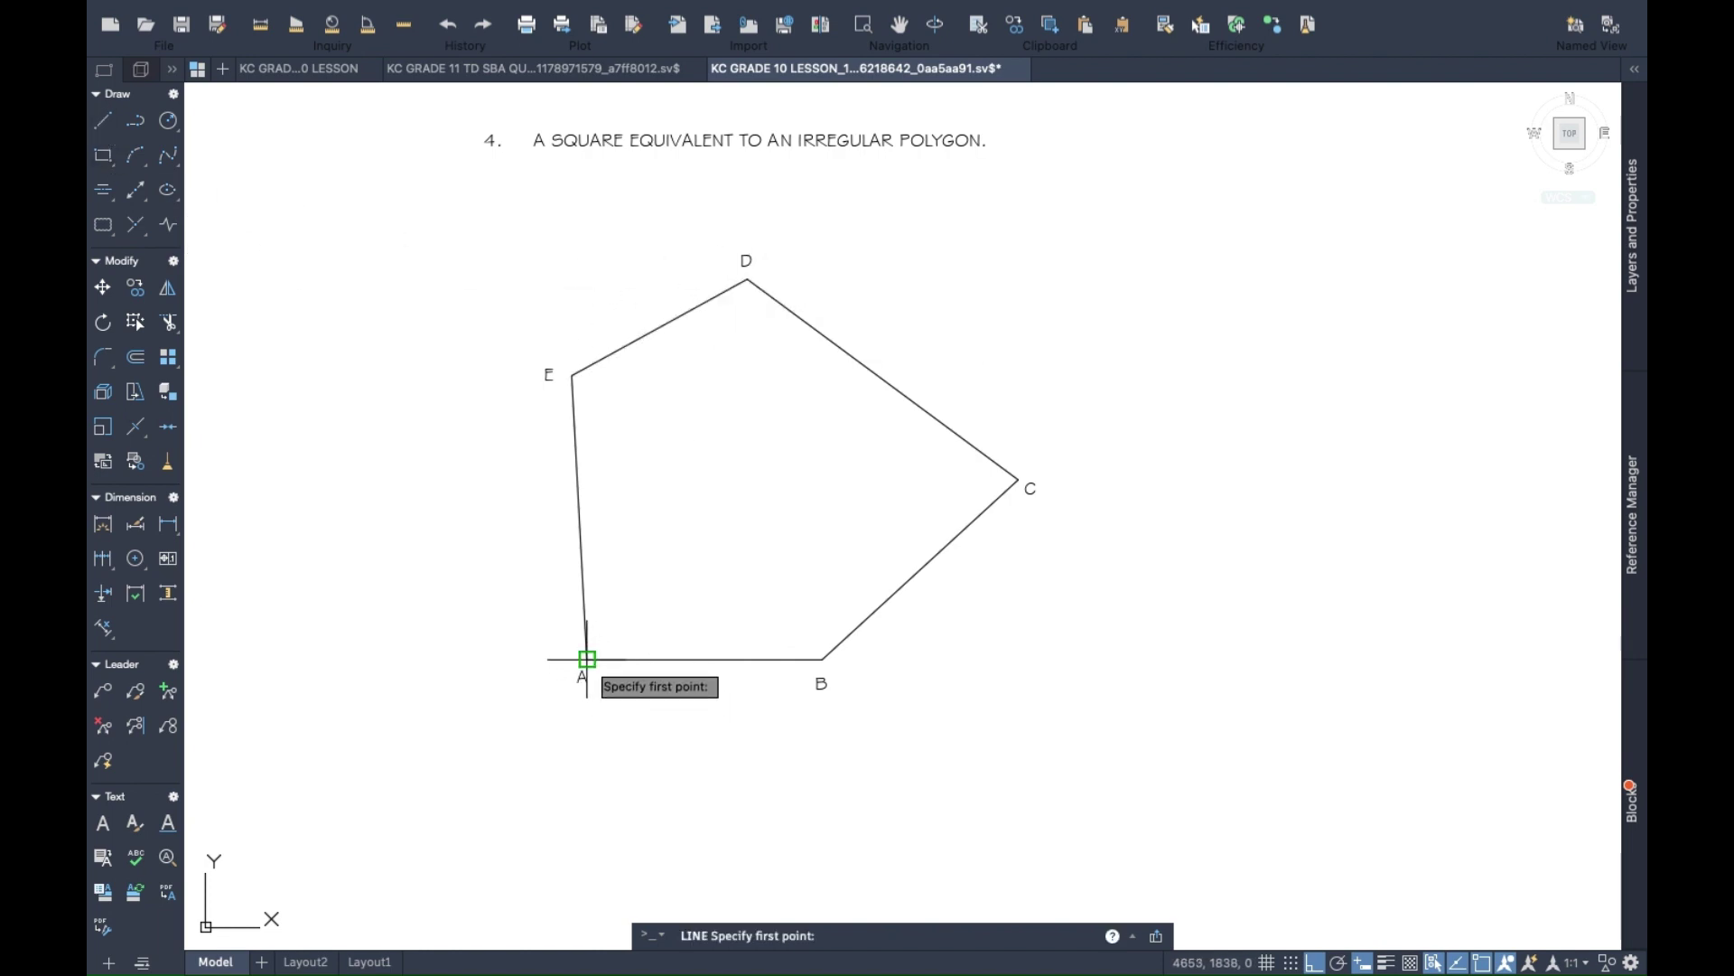
left_click(587, 658)
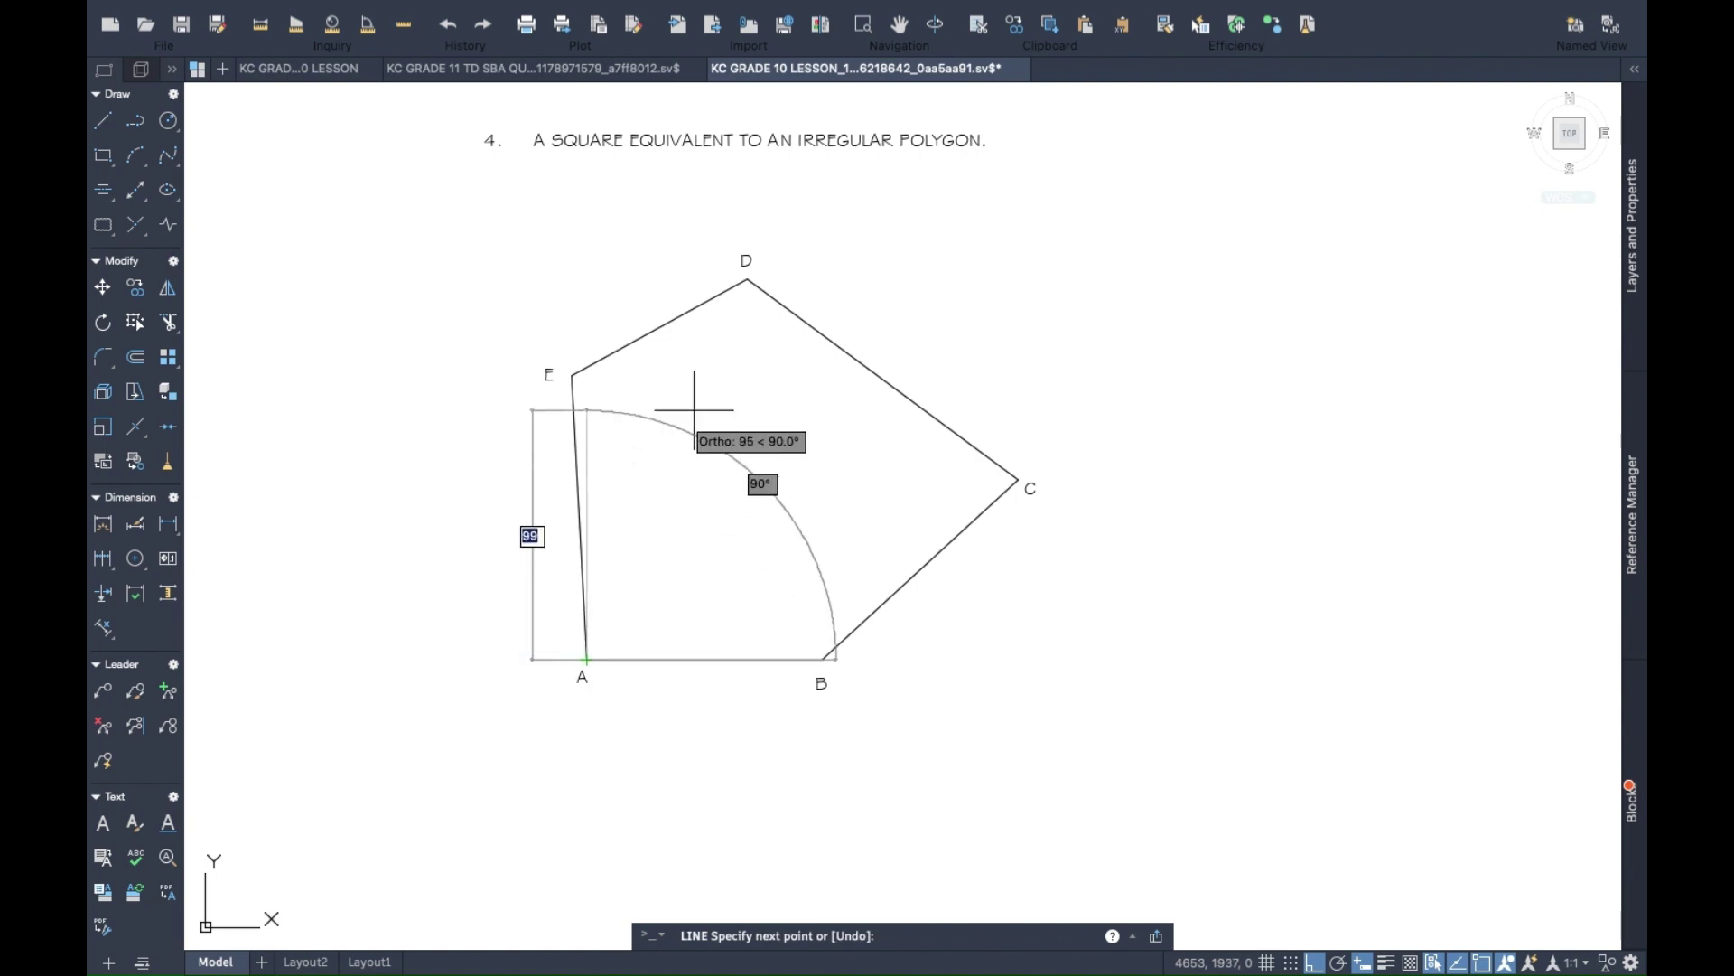
left_click(746, 280)
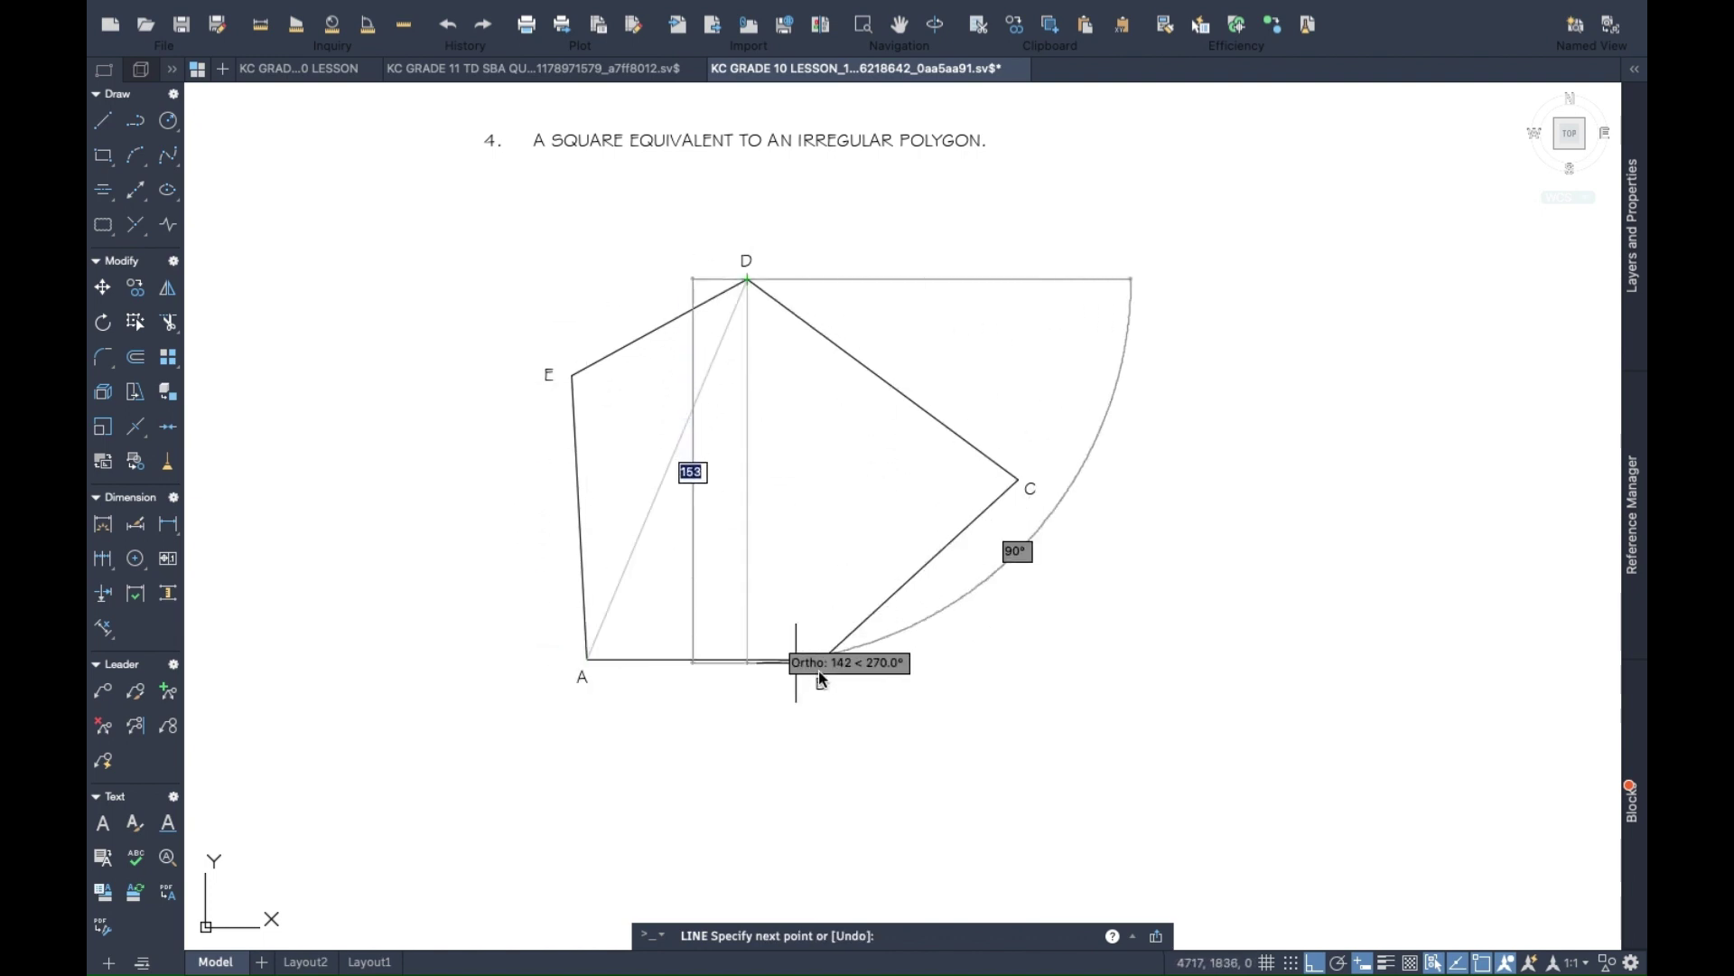
left_click(821, 658)
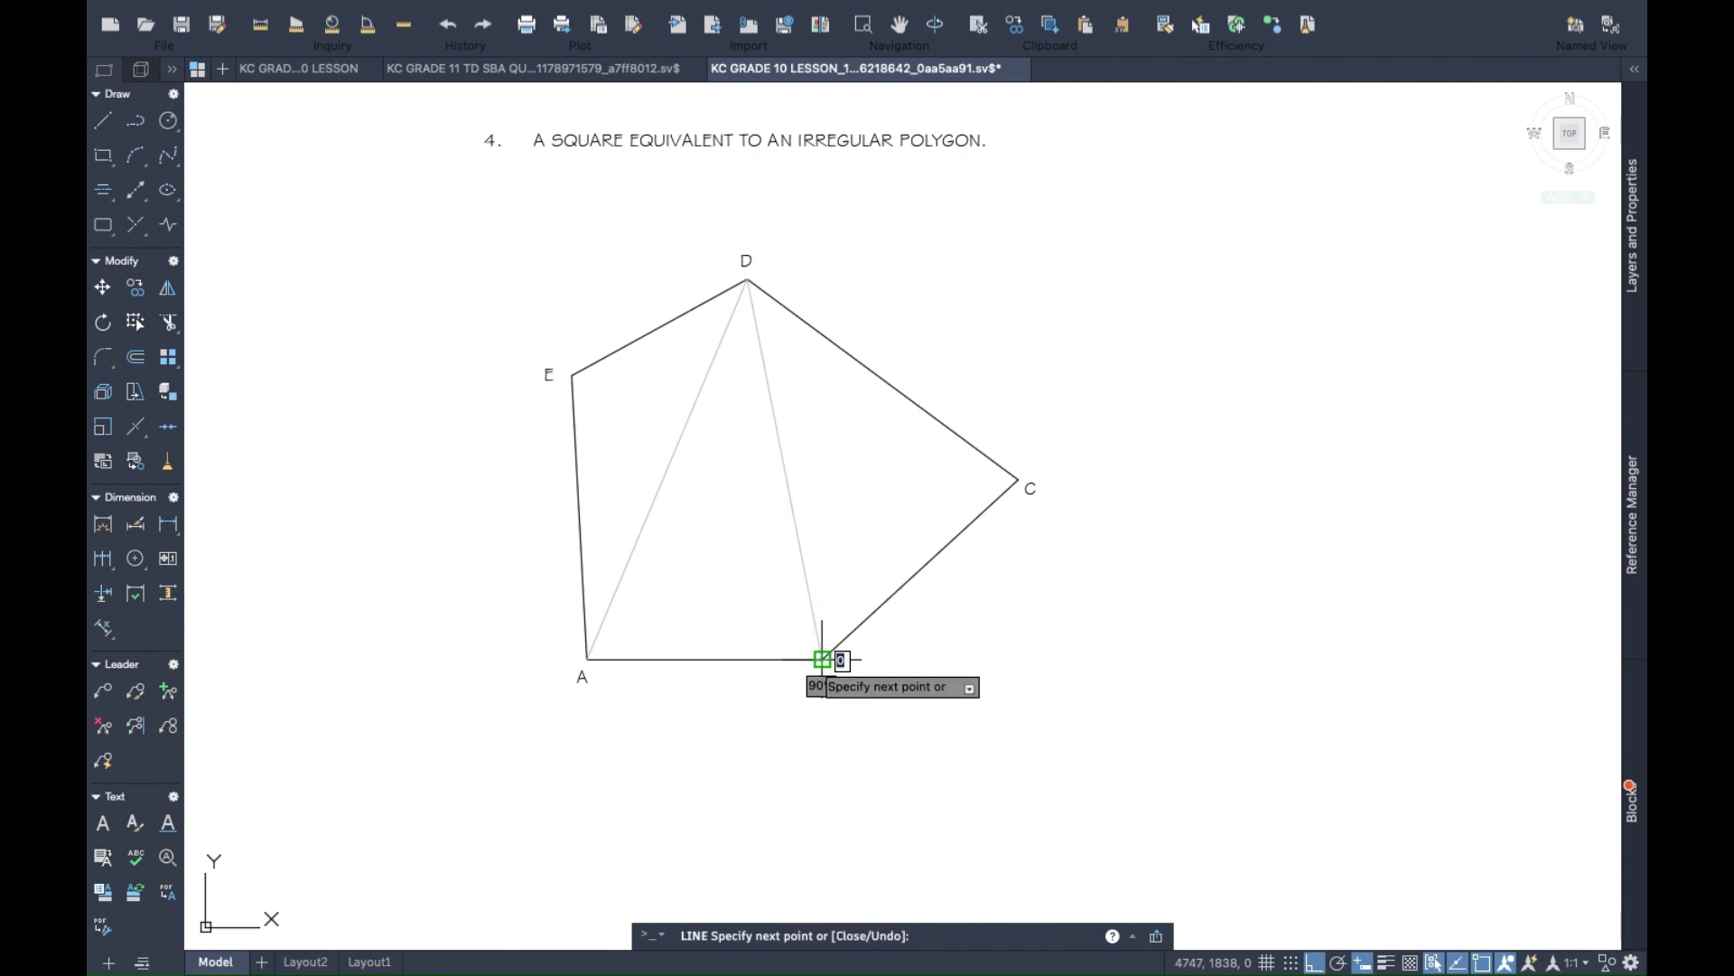
key("Escape")
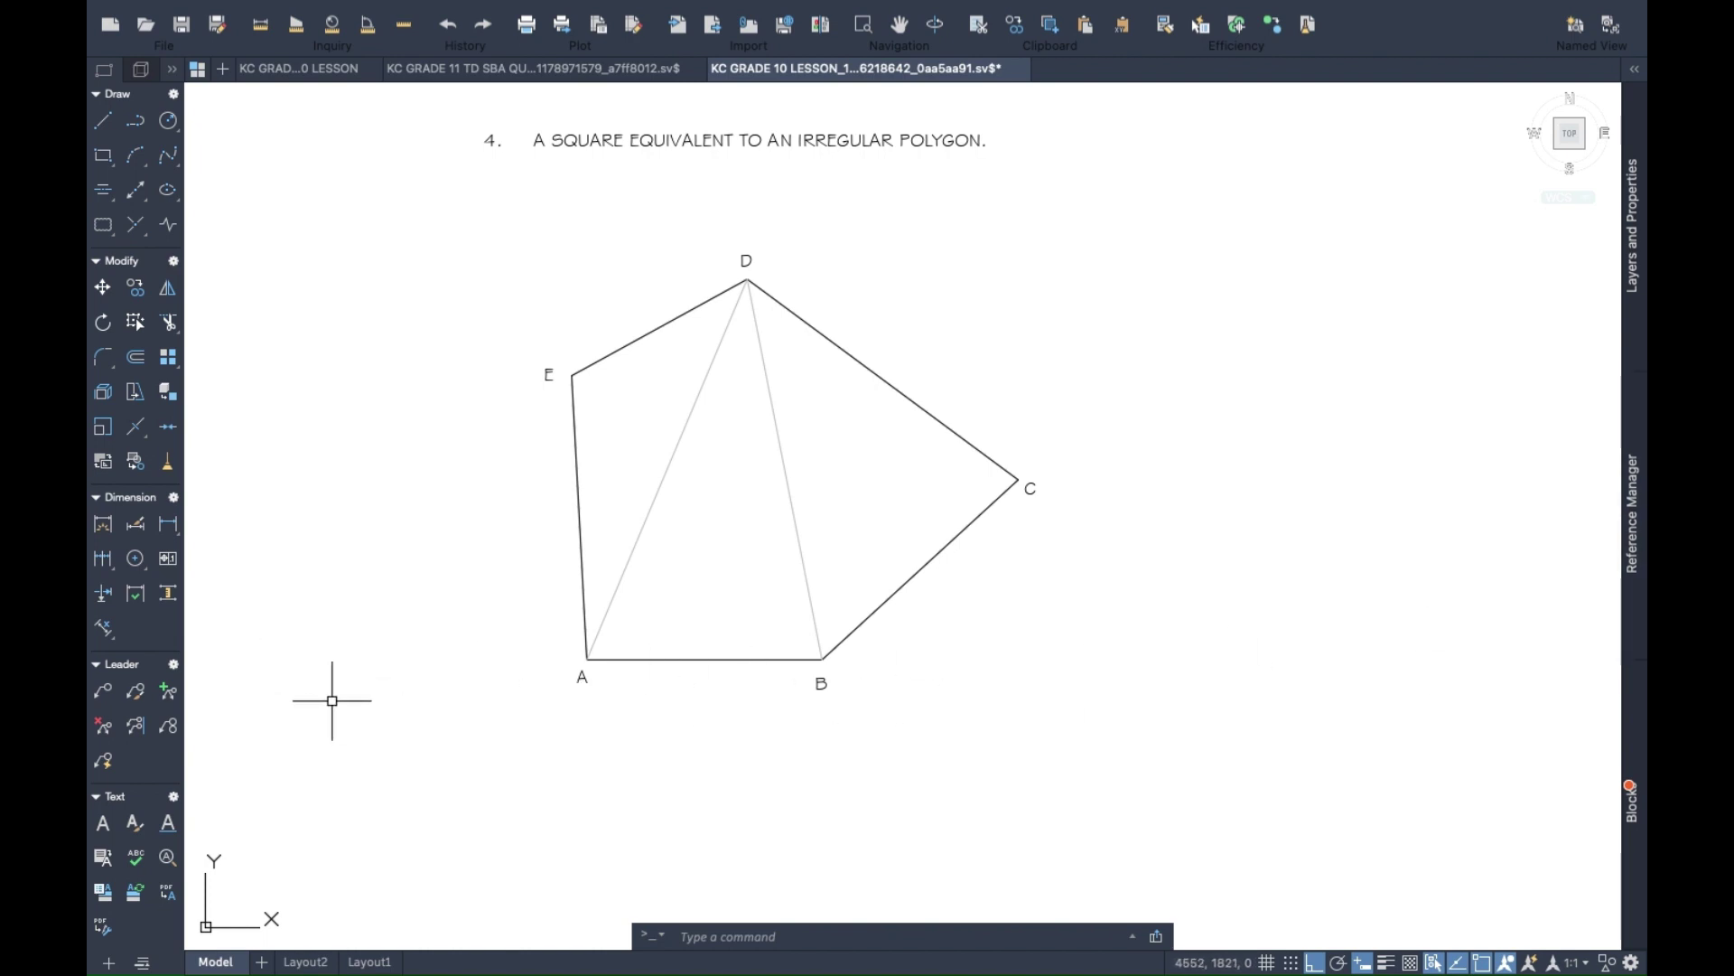
Extend the base horizontally from vertex A to a point far to the left.
left_click(114, 125)
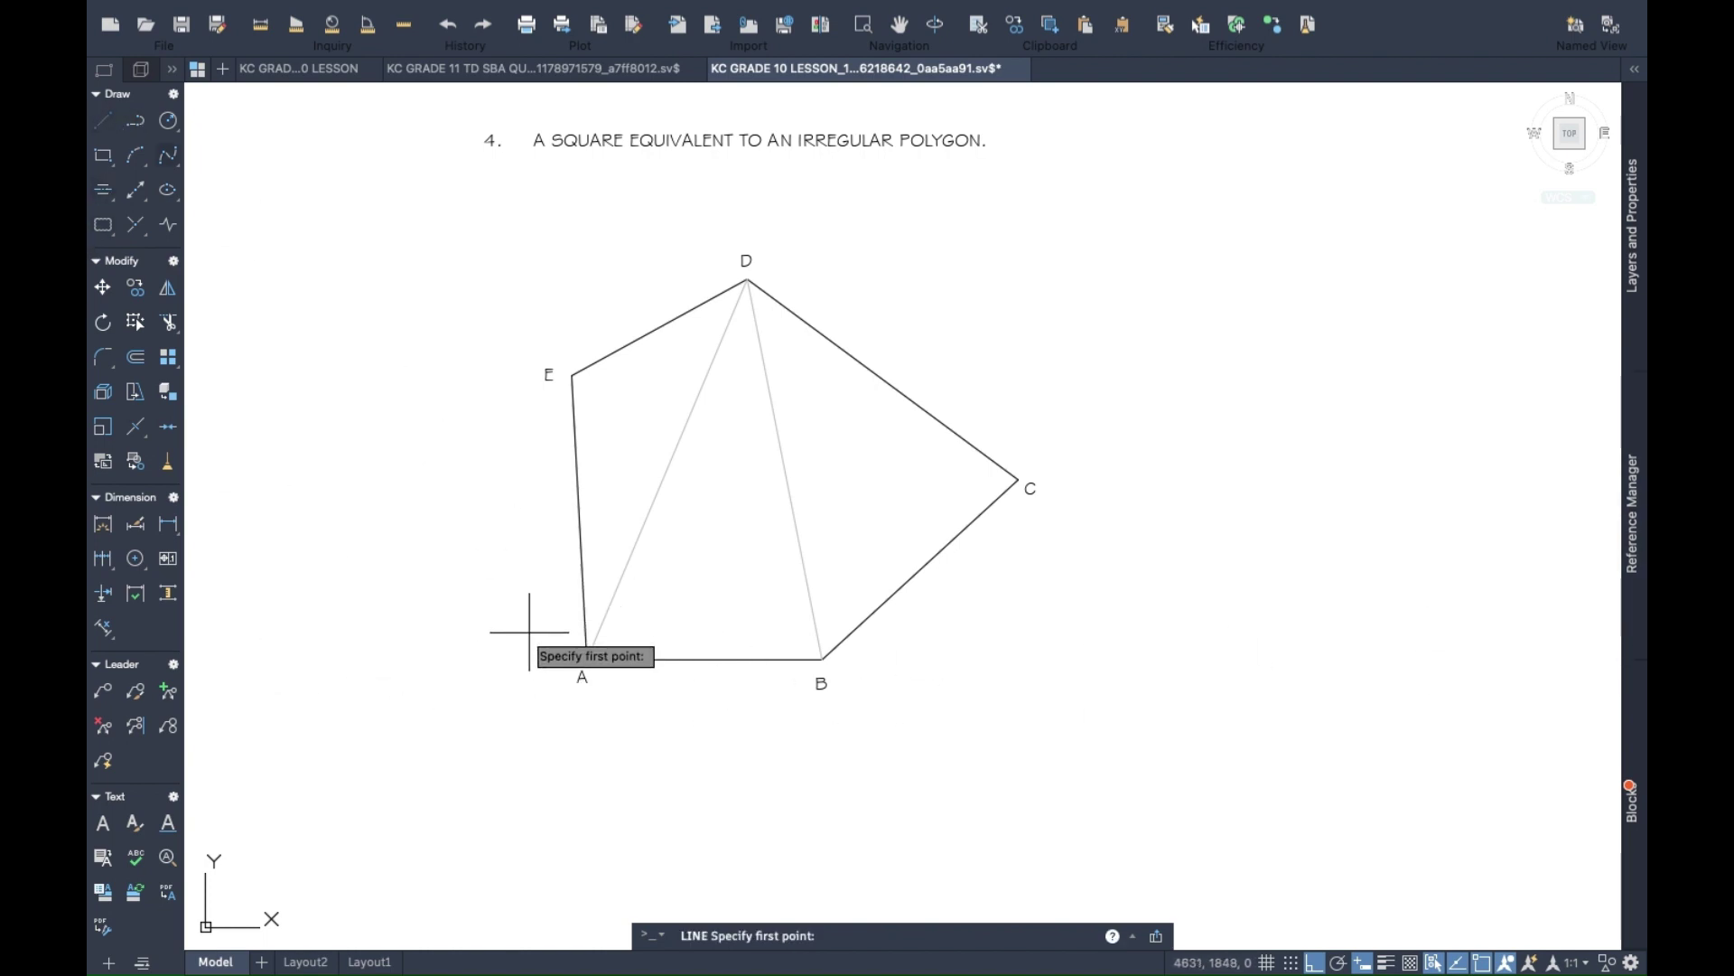
left_click(587, 658)
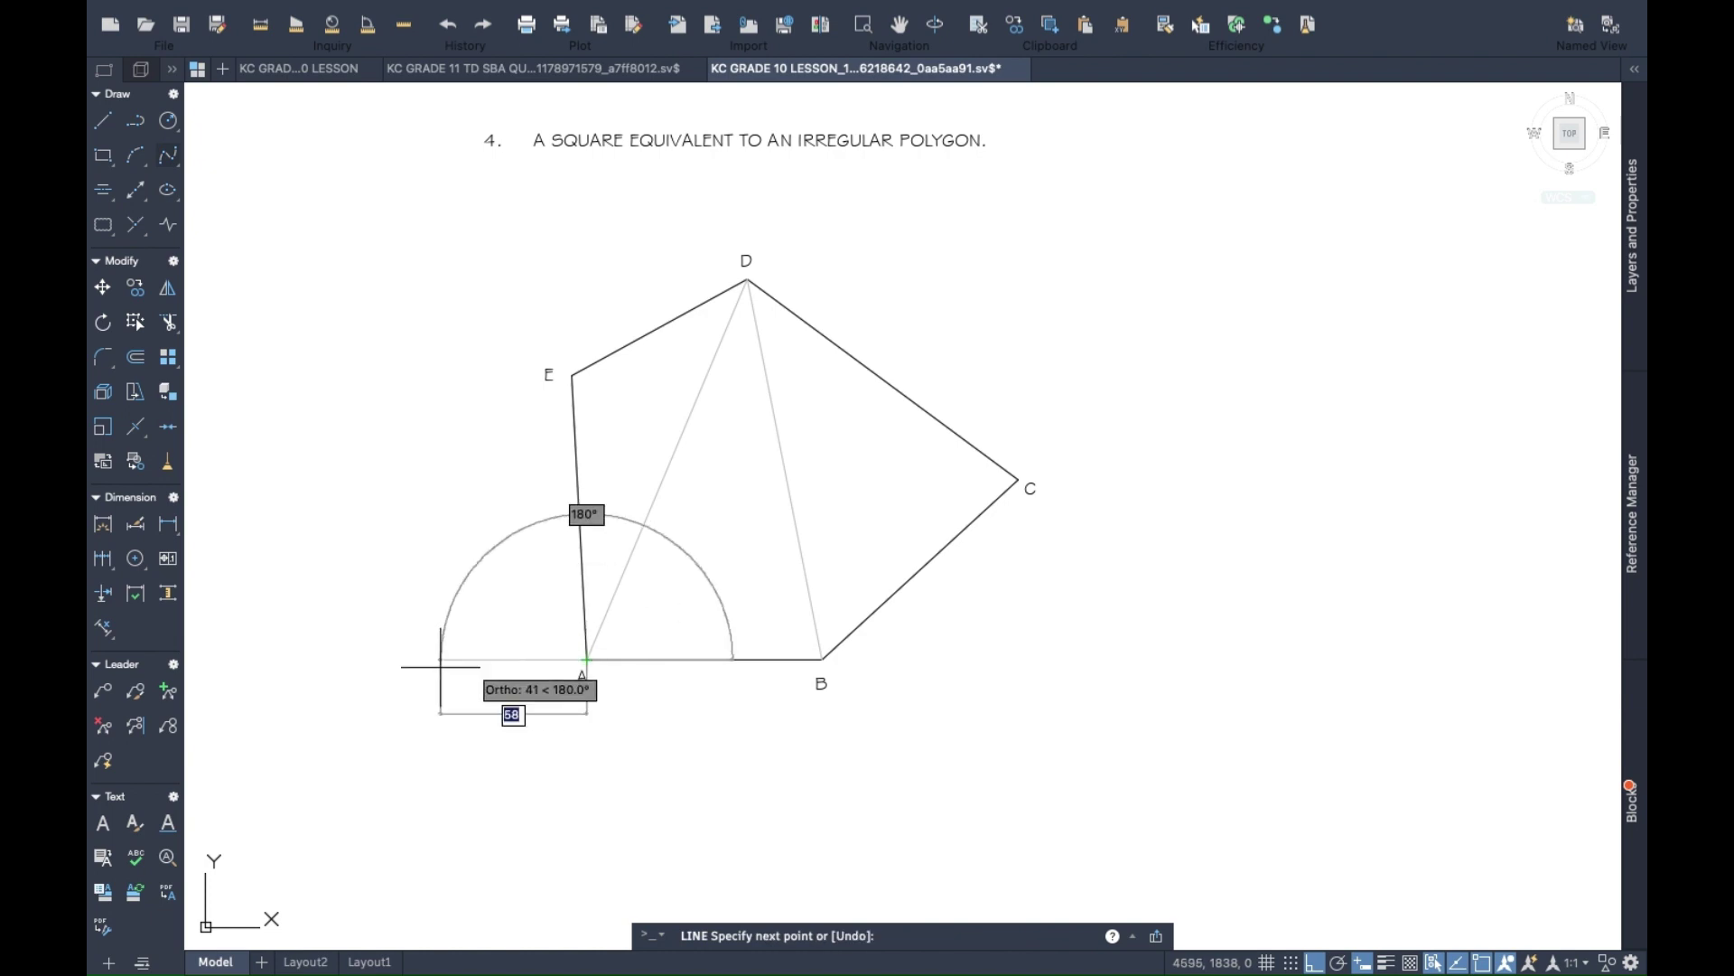
scroll(530, 673, "left", 5)
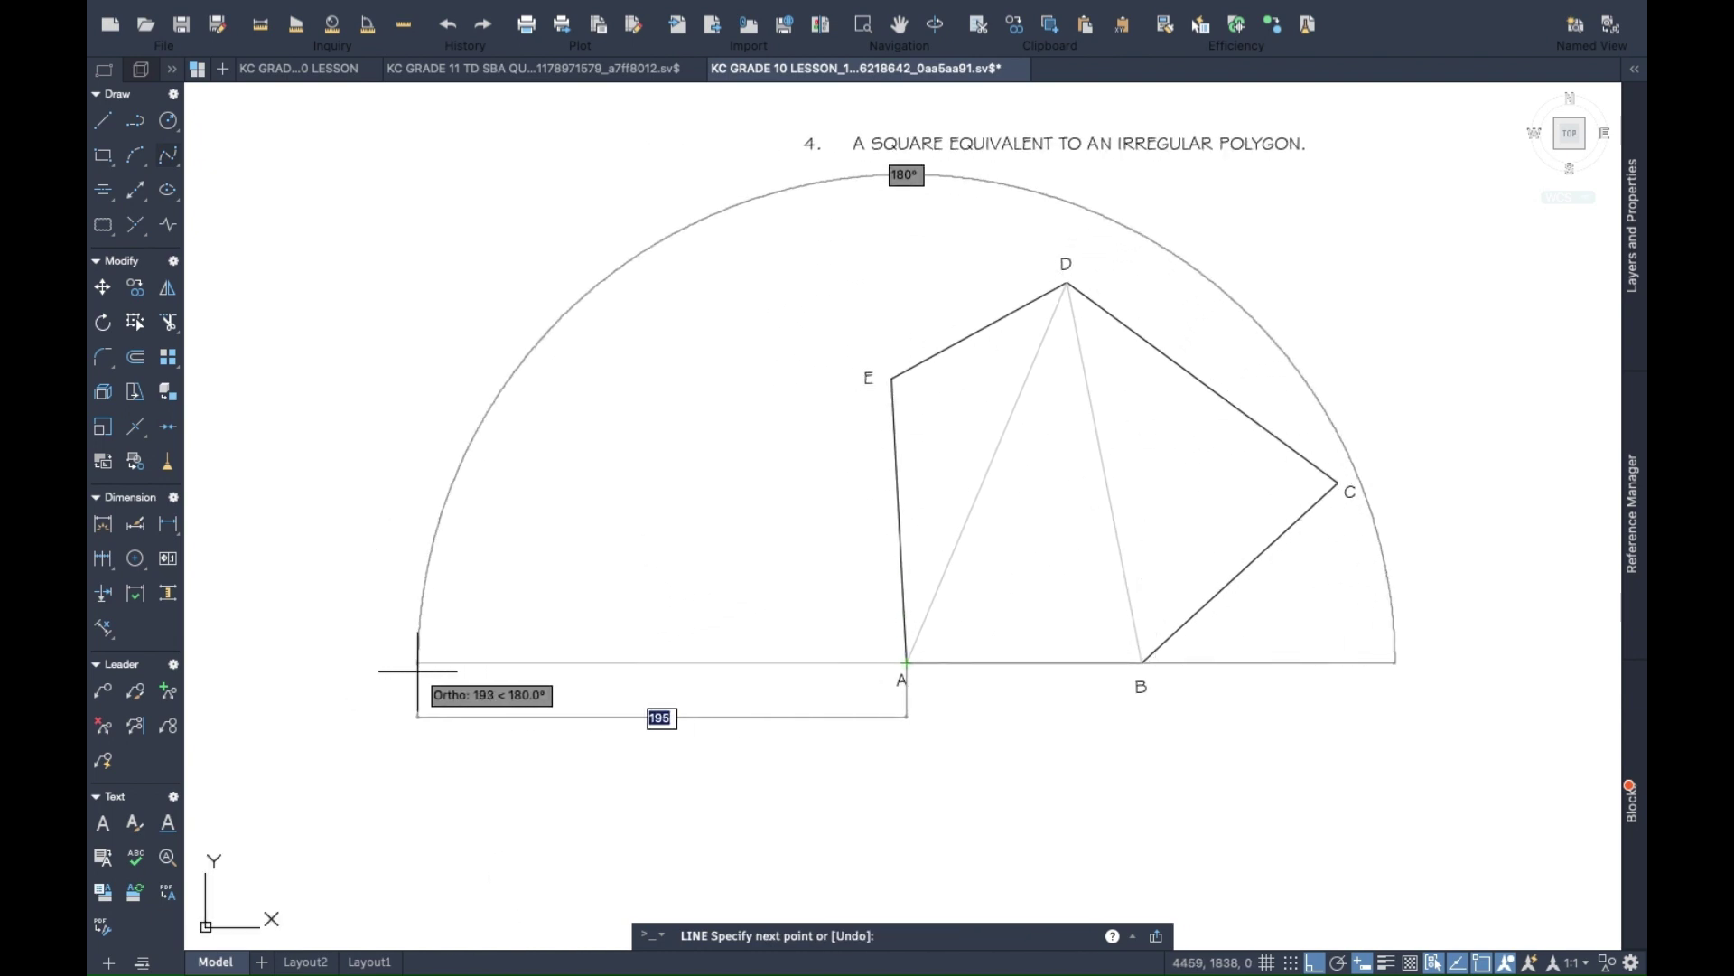
left_click(357, 662)
key("Escape")
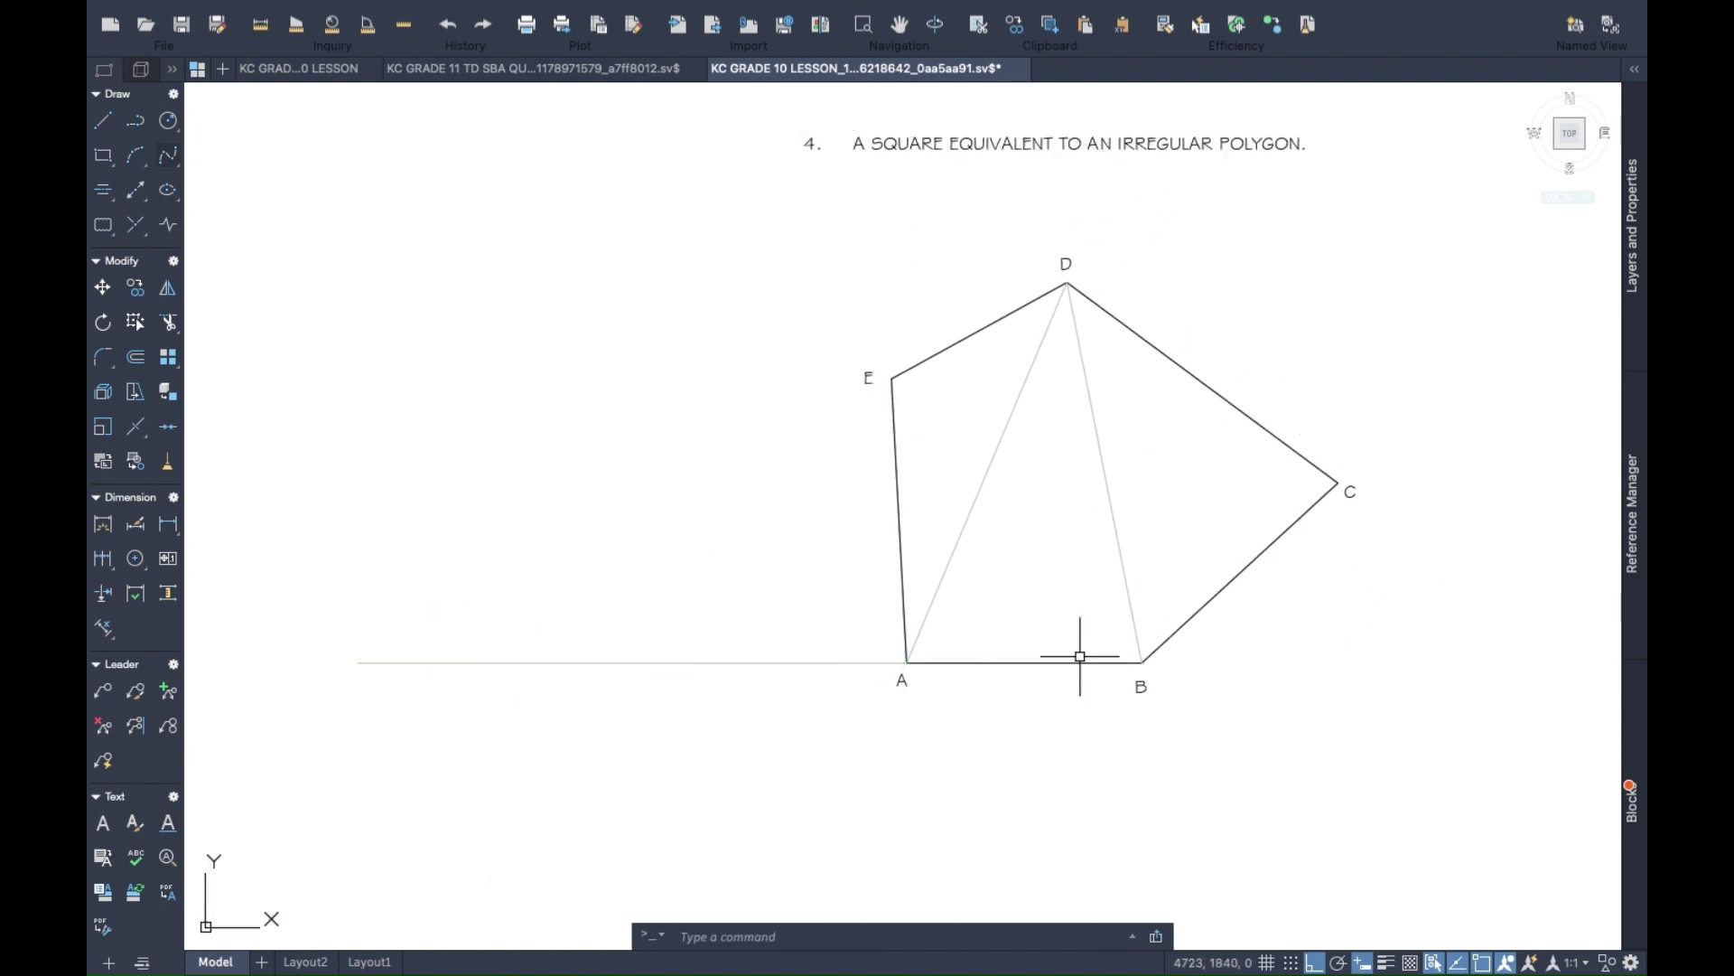
Repeat LINE to extend the base rightward from vertex B, then re-centre the view.
right_click(716, 666)
key("Escape")
right_click(1181, 667)
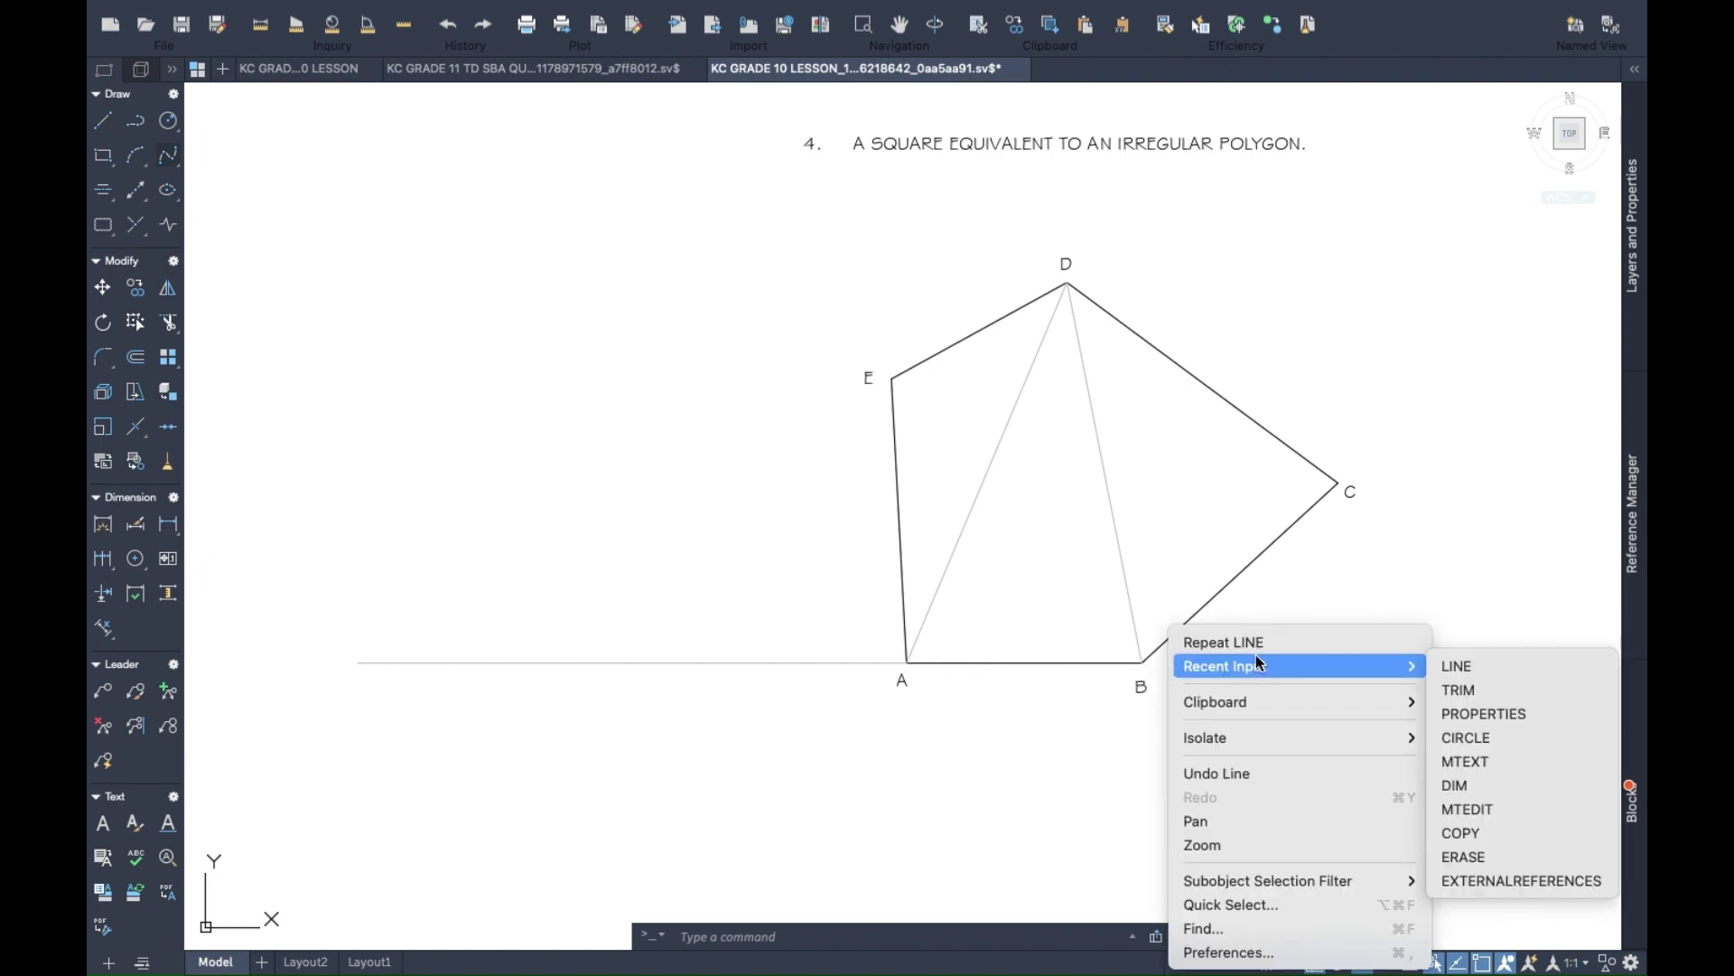
left_click(1202, 638)
left_click(1141, 662)
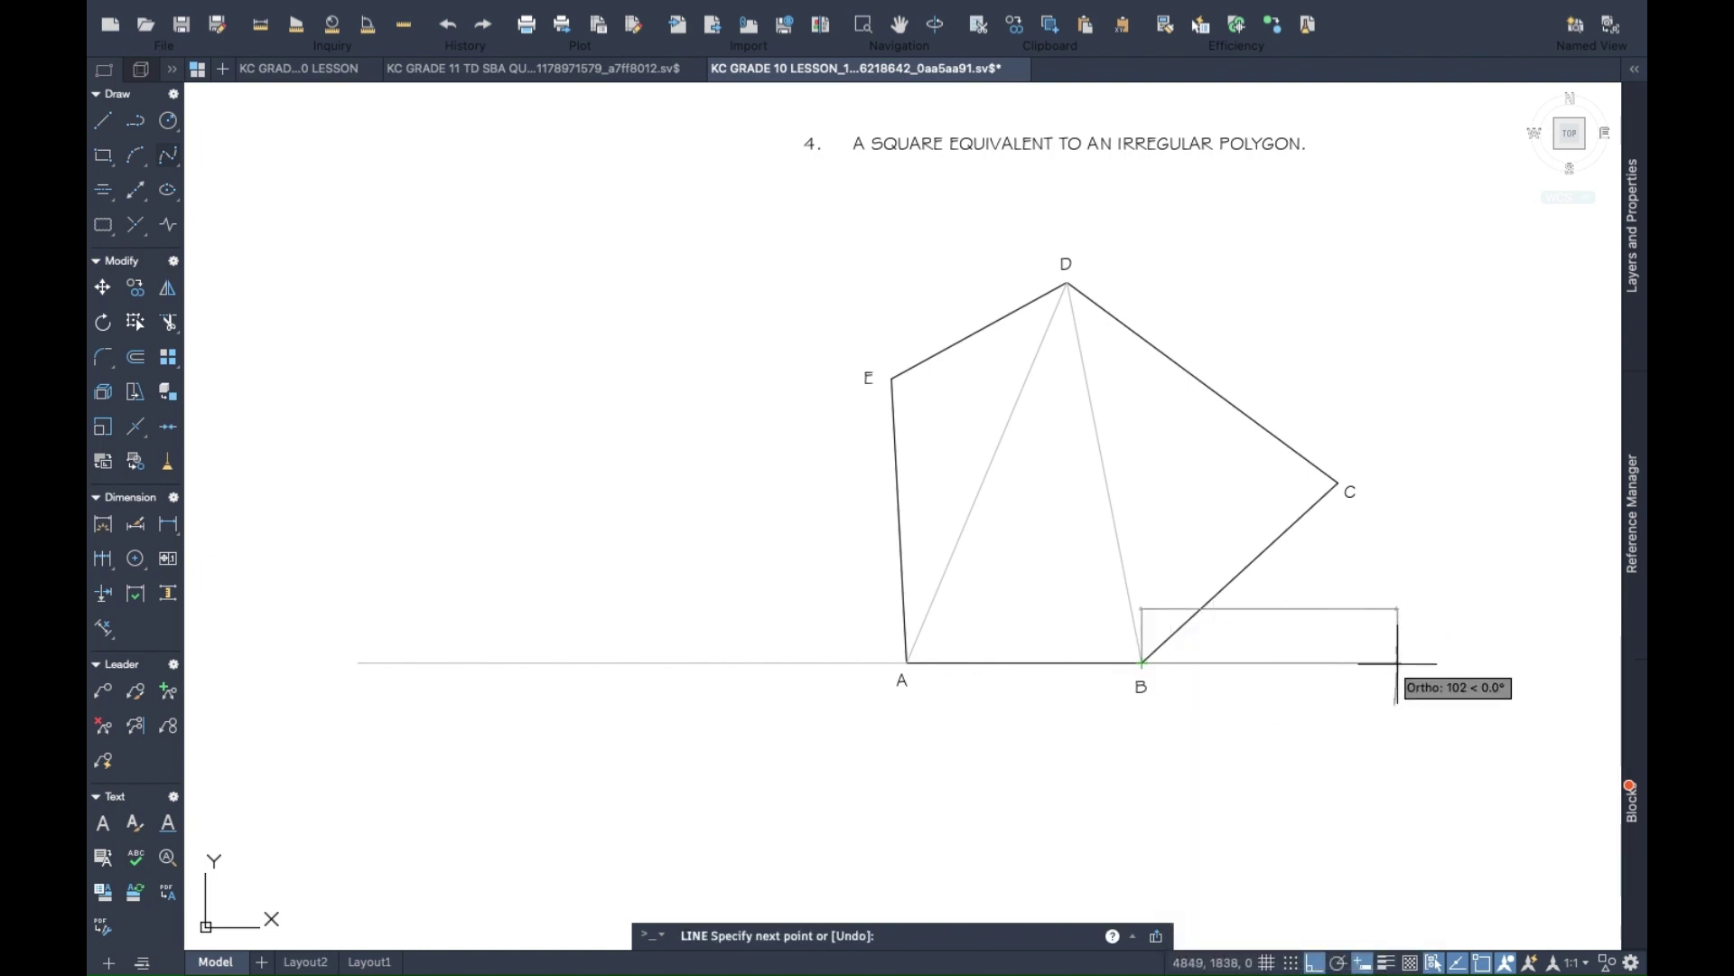
key("Escape")
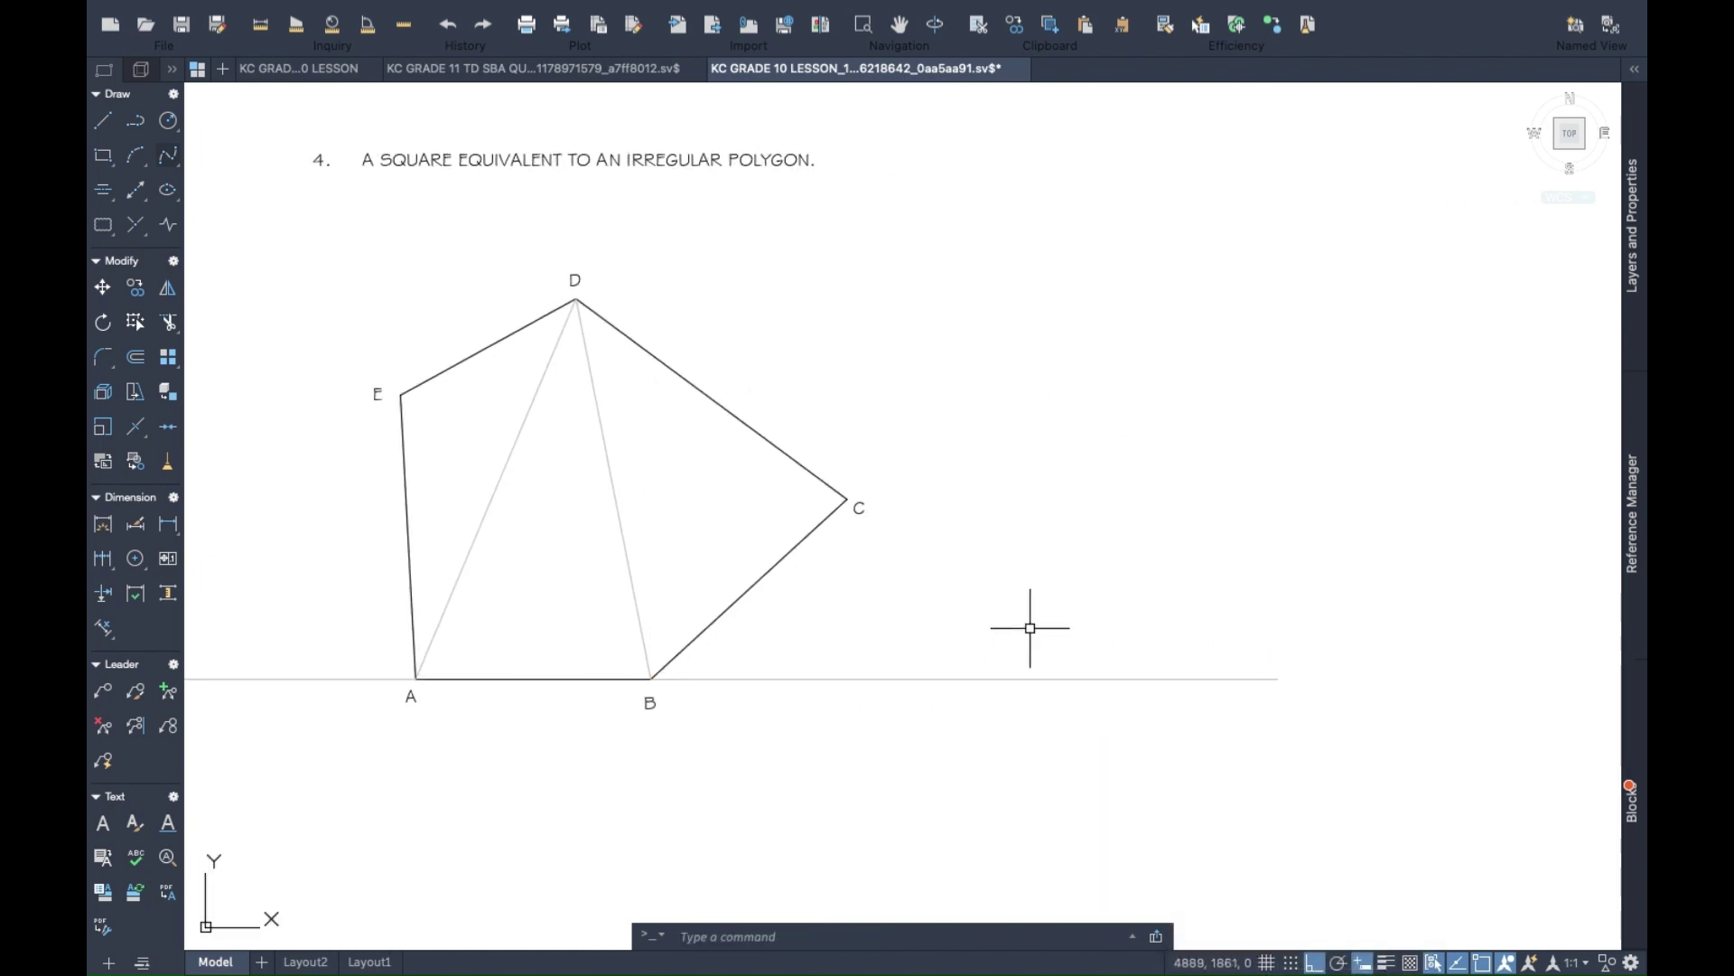
left_click_drag(976, 611, 1214, 612)
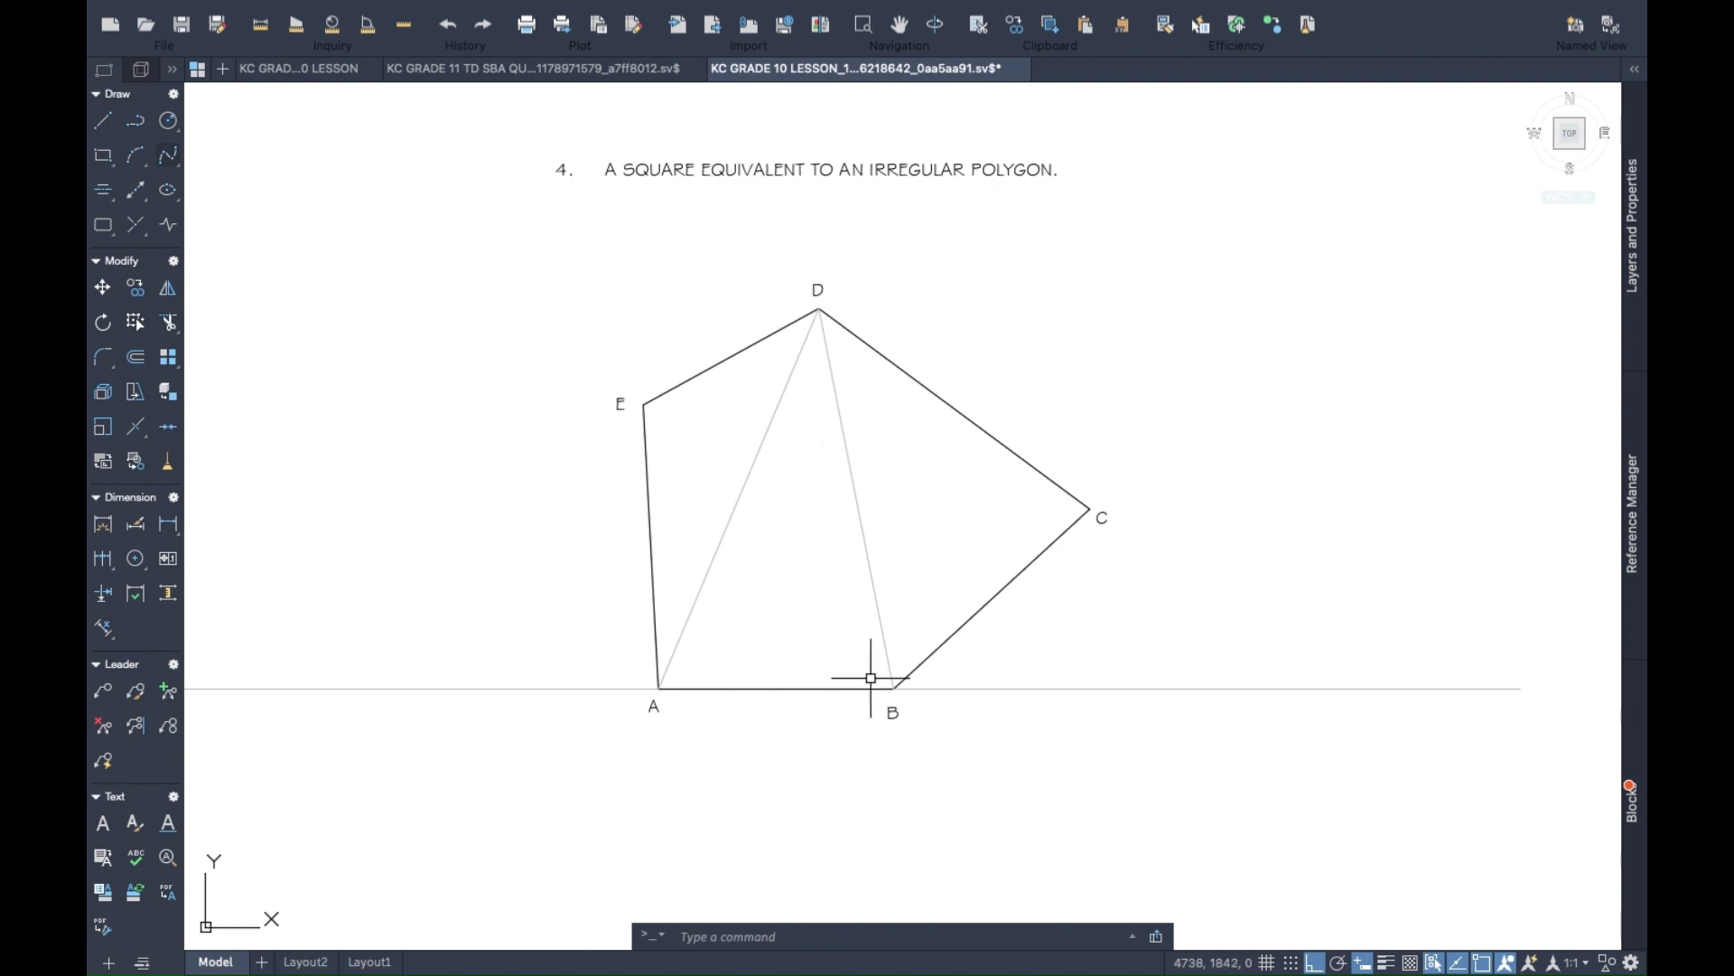
Copy diagonal DB from base point D so the copy passes through vertex C.
left_click(883, 638)
right_click(884, 639)
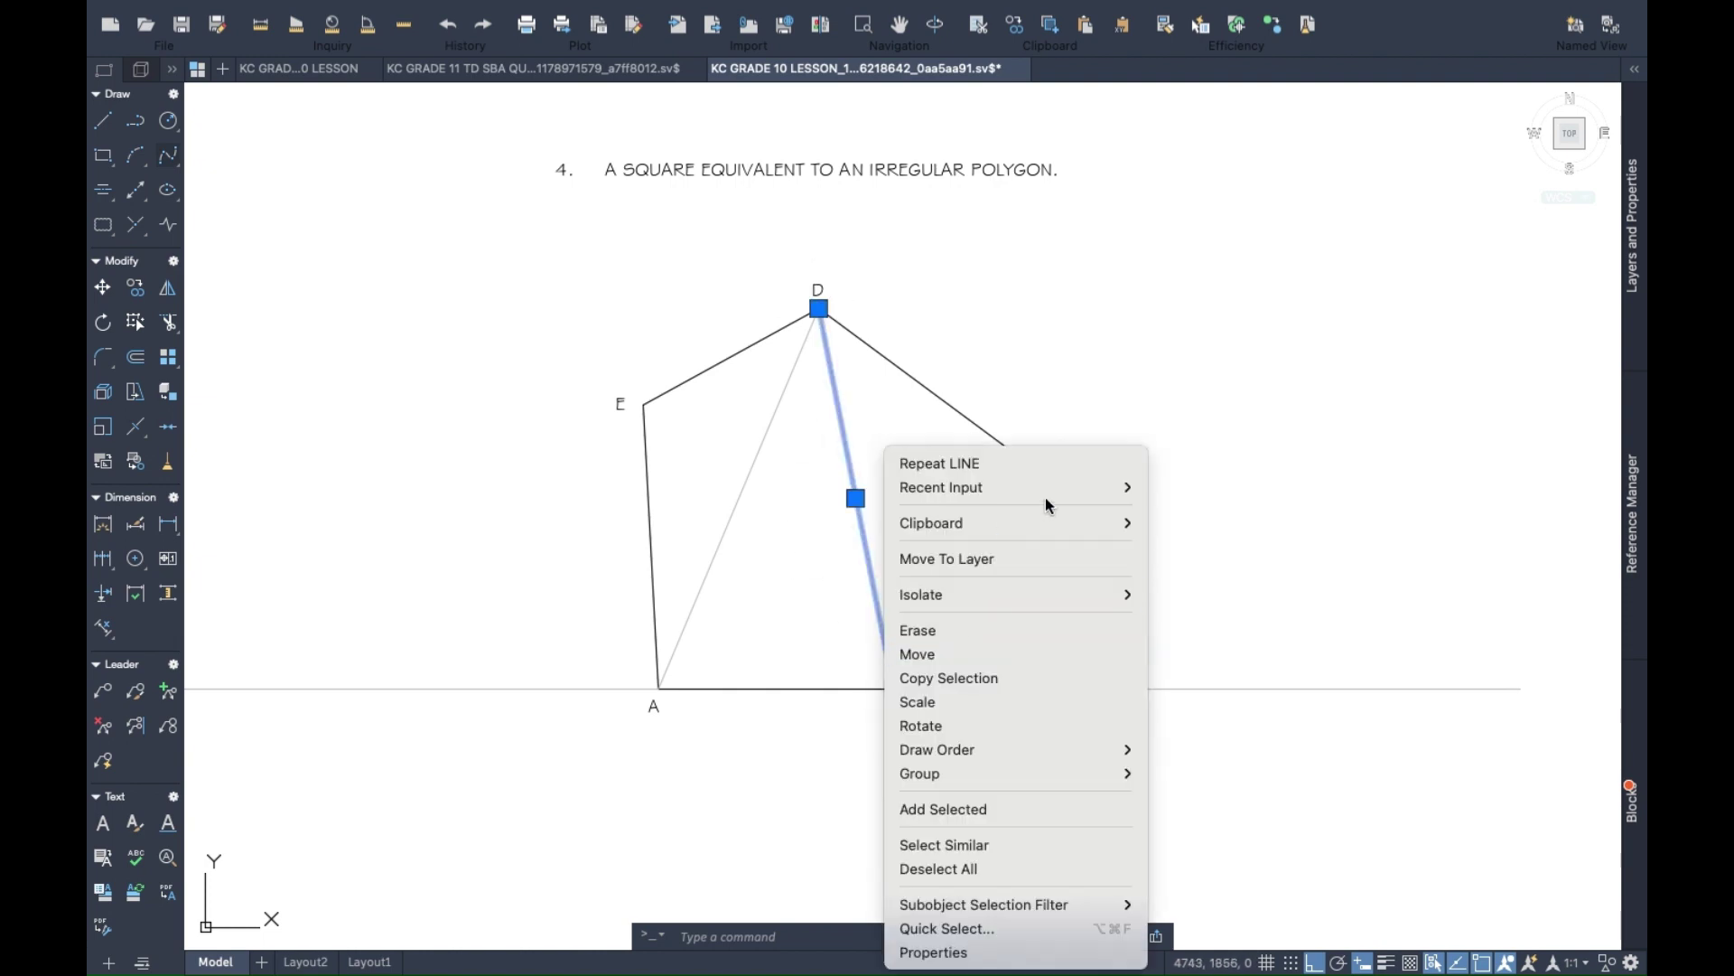
left_click(970, 679)
left_click(818, 309)
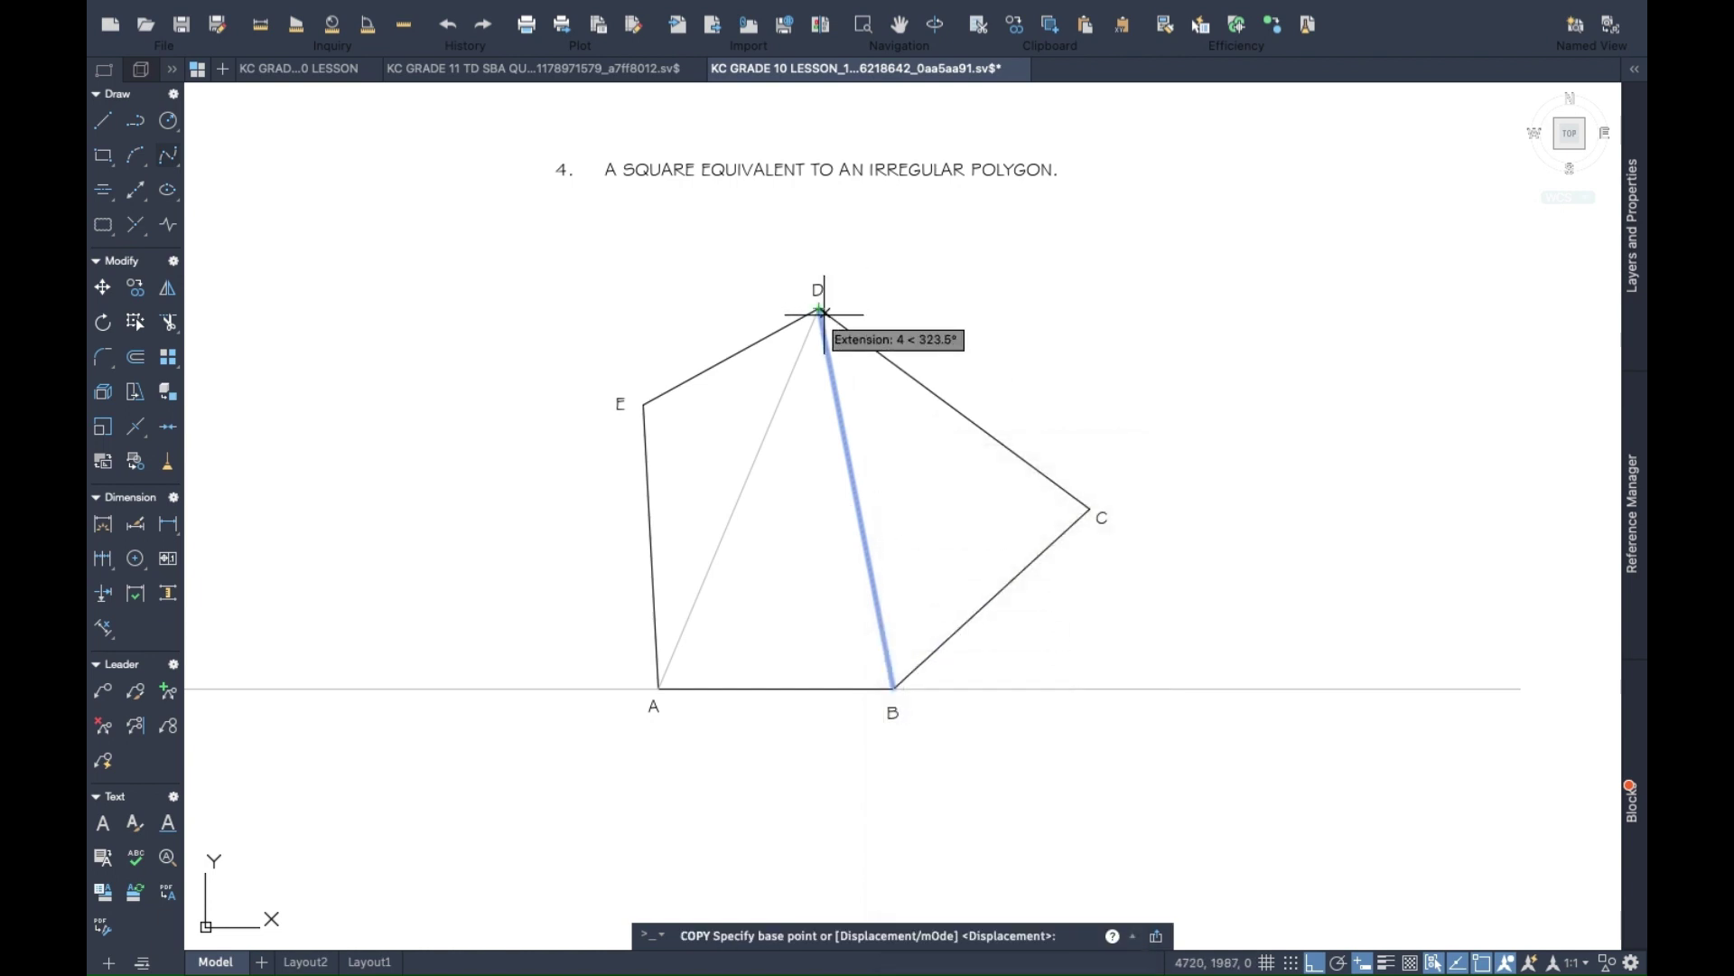
scroll(1100, 496, "up", 4)
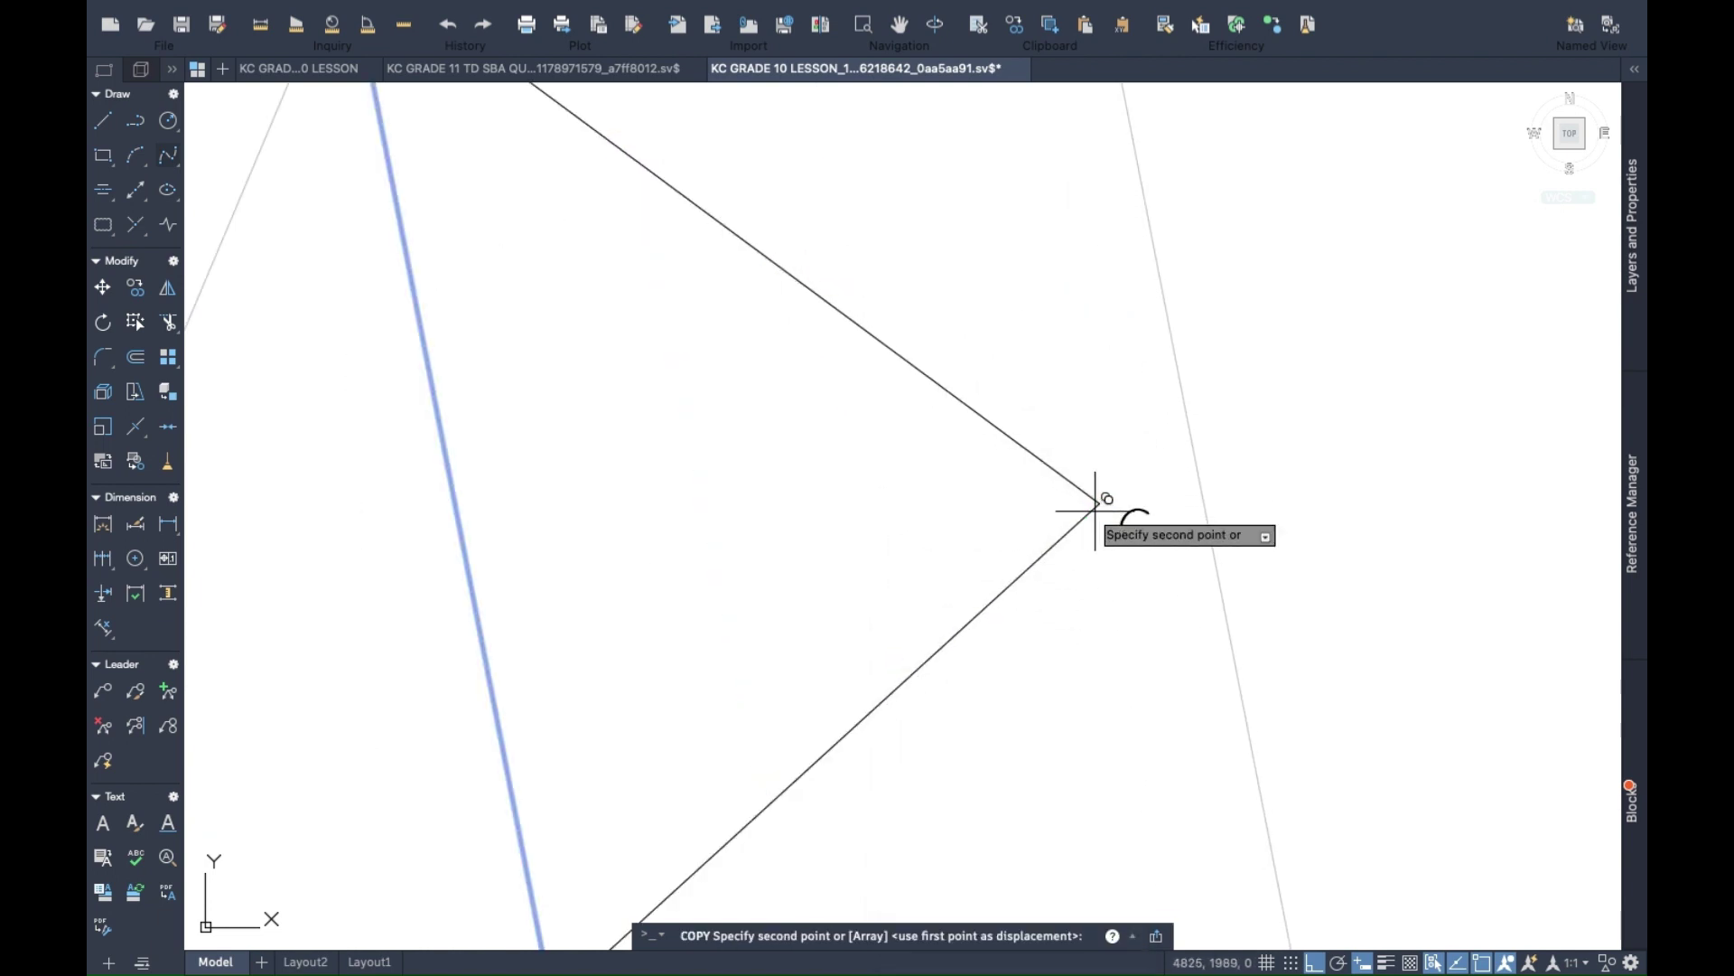
scroll(1100, 503, "down", 5)
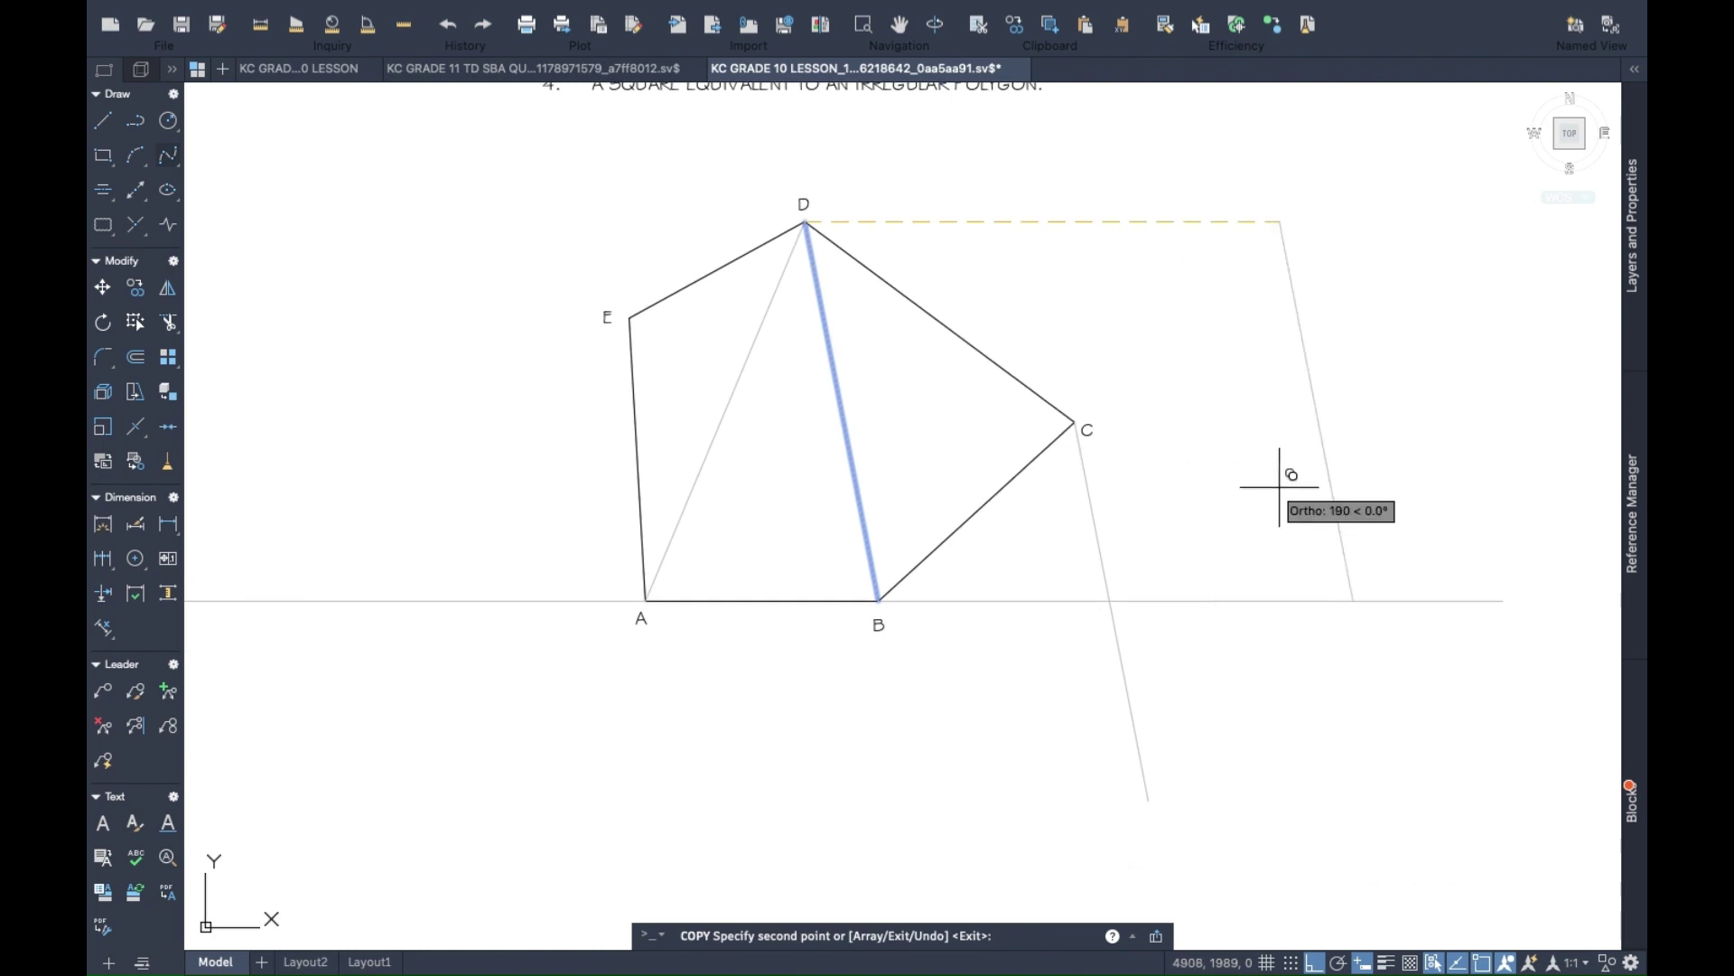
key("Escape")
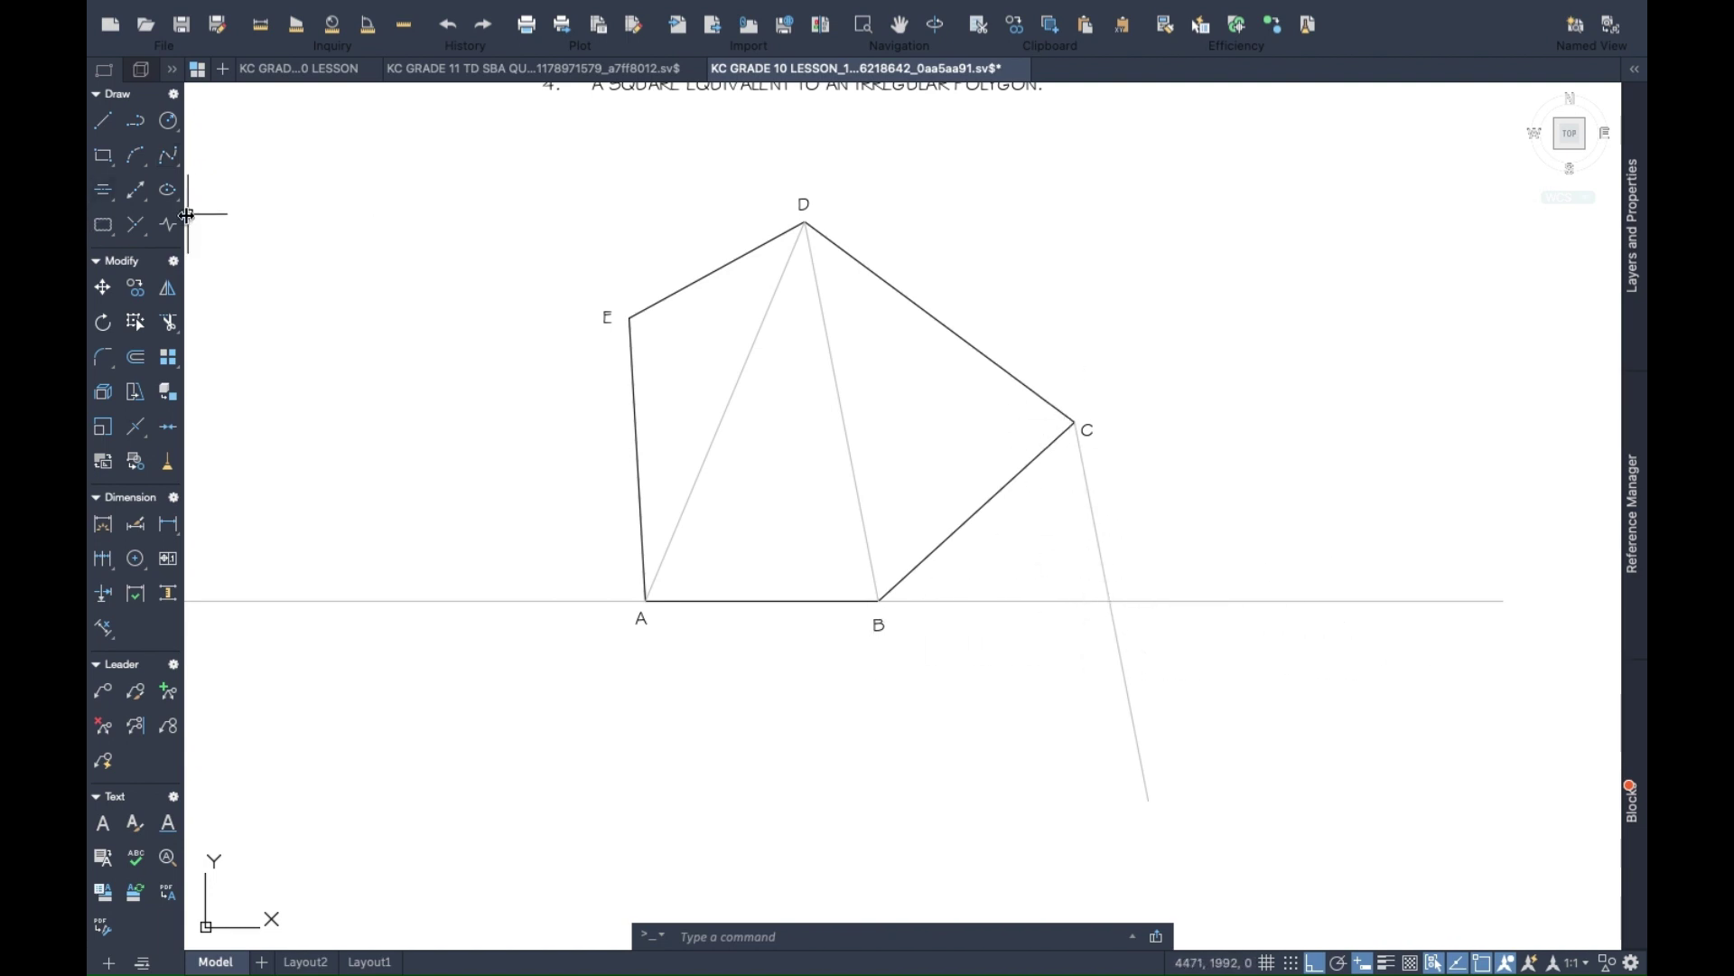
Trim the copied line's overhang so it ends on the extended base.
left_click(169, 325)
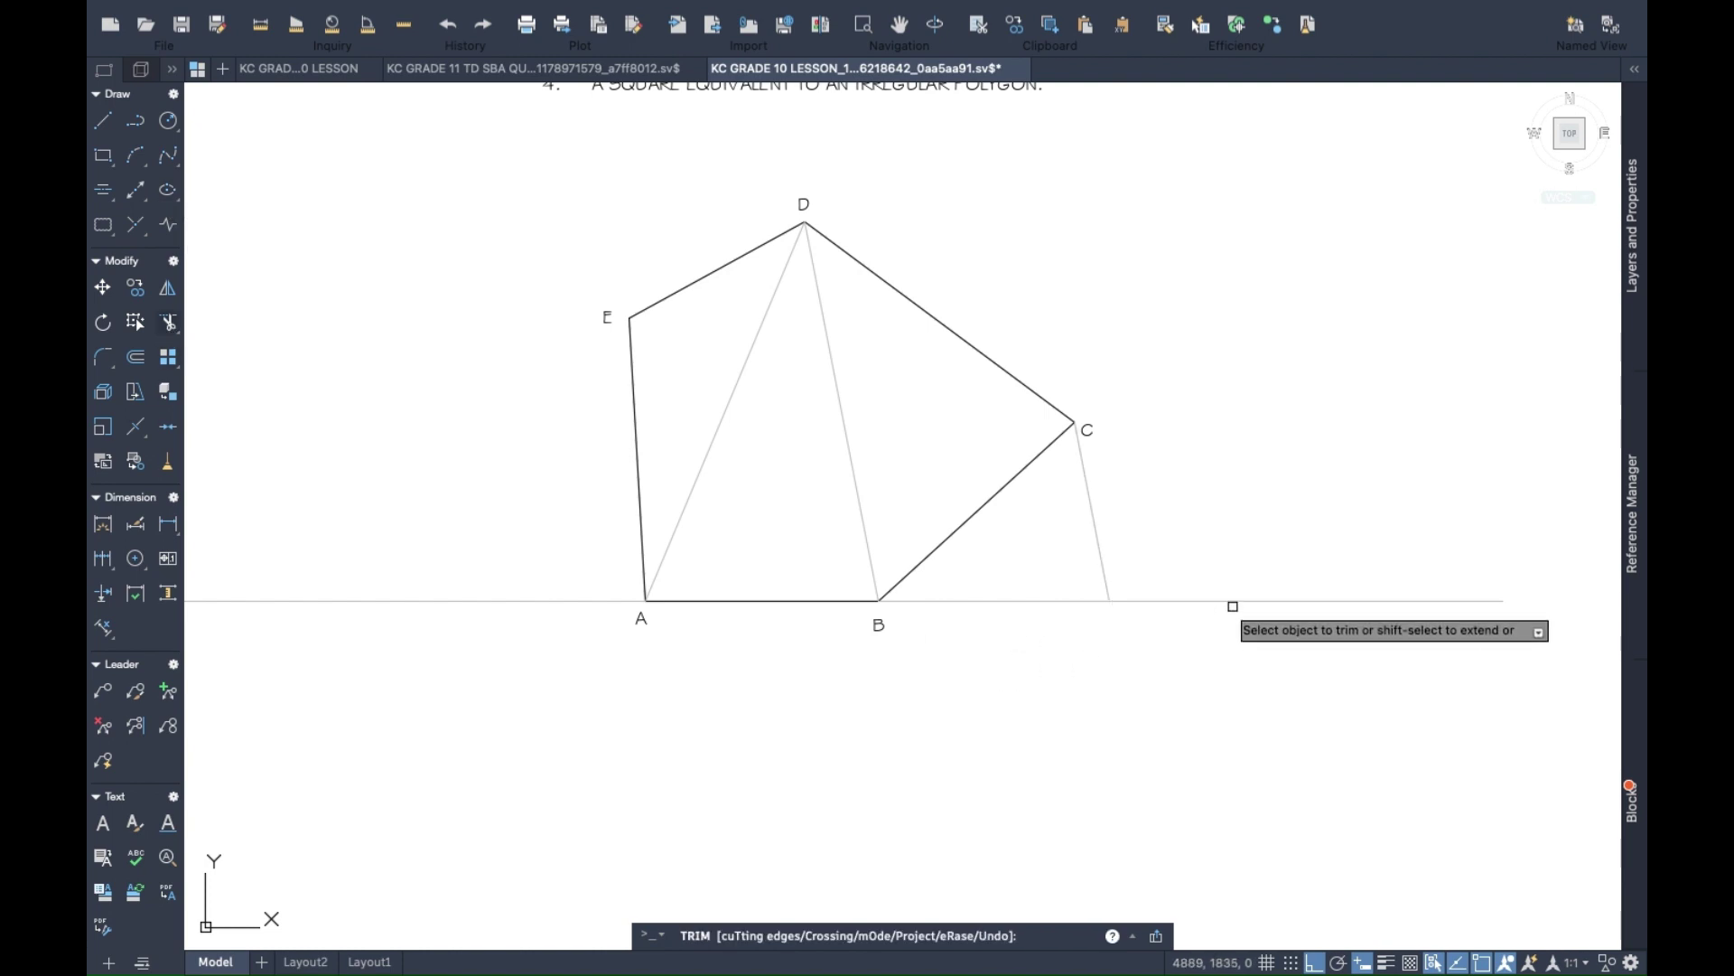
scroll(914, 804, "down", 2)
scroll(1140, 746, "left", 5)
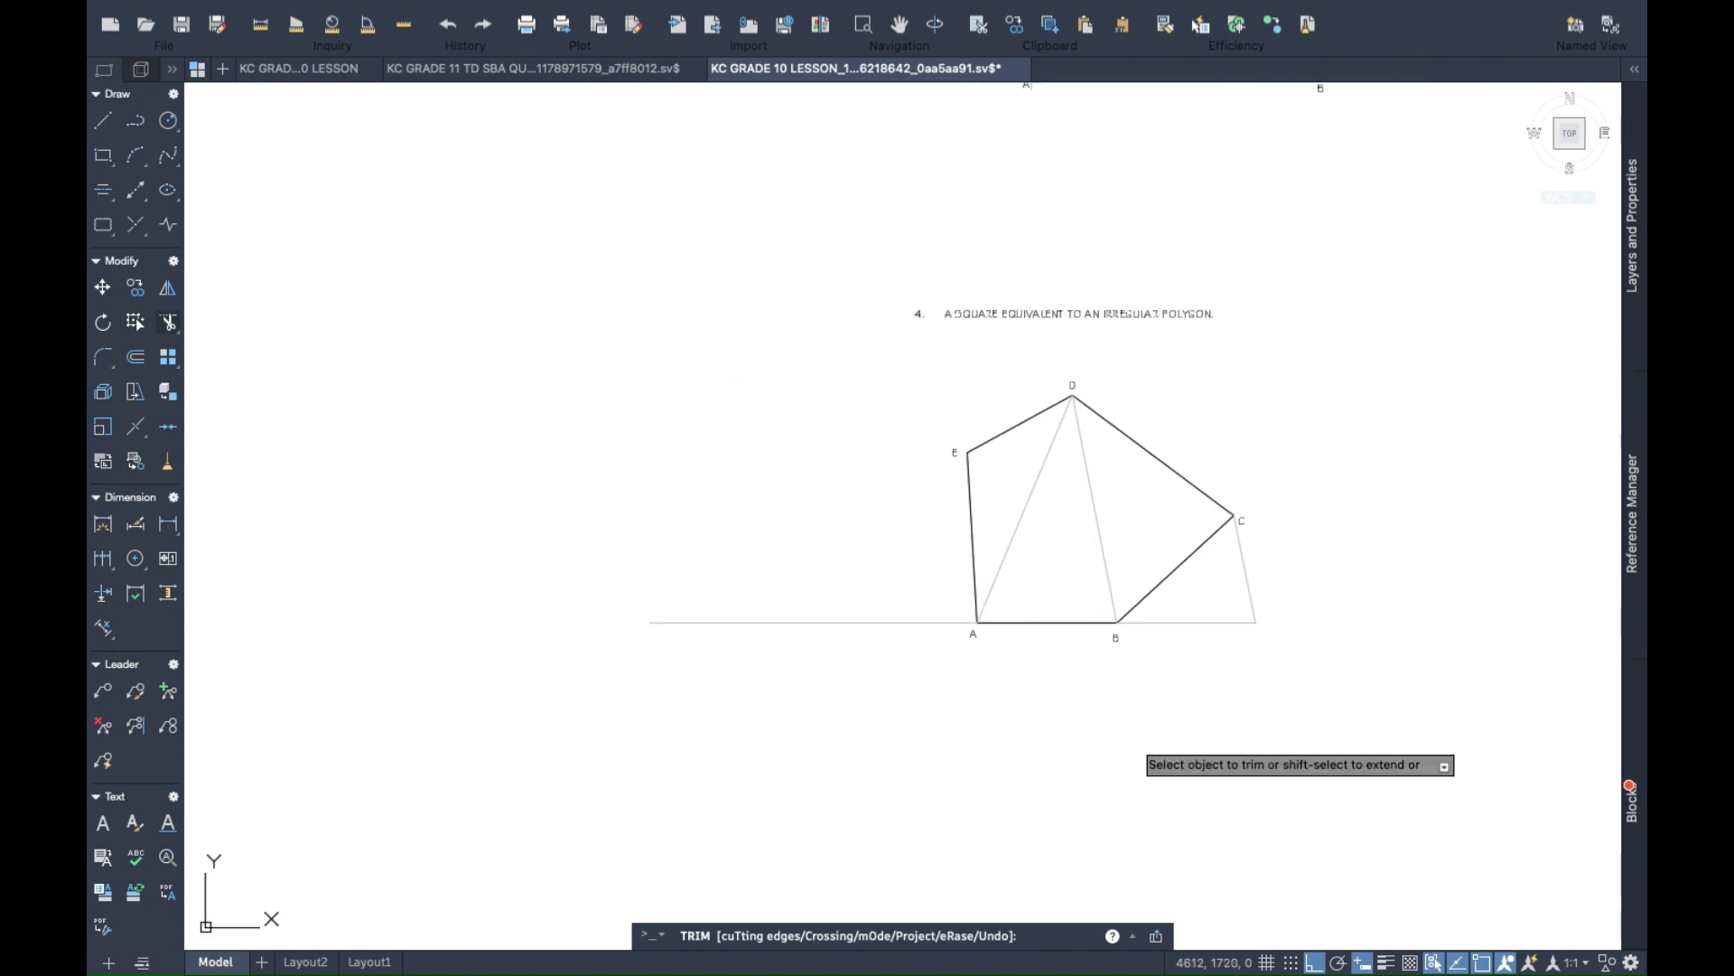
scroll(972, 712, "right", 2)
key("Escape")
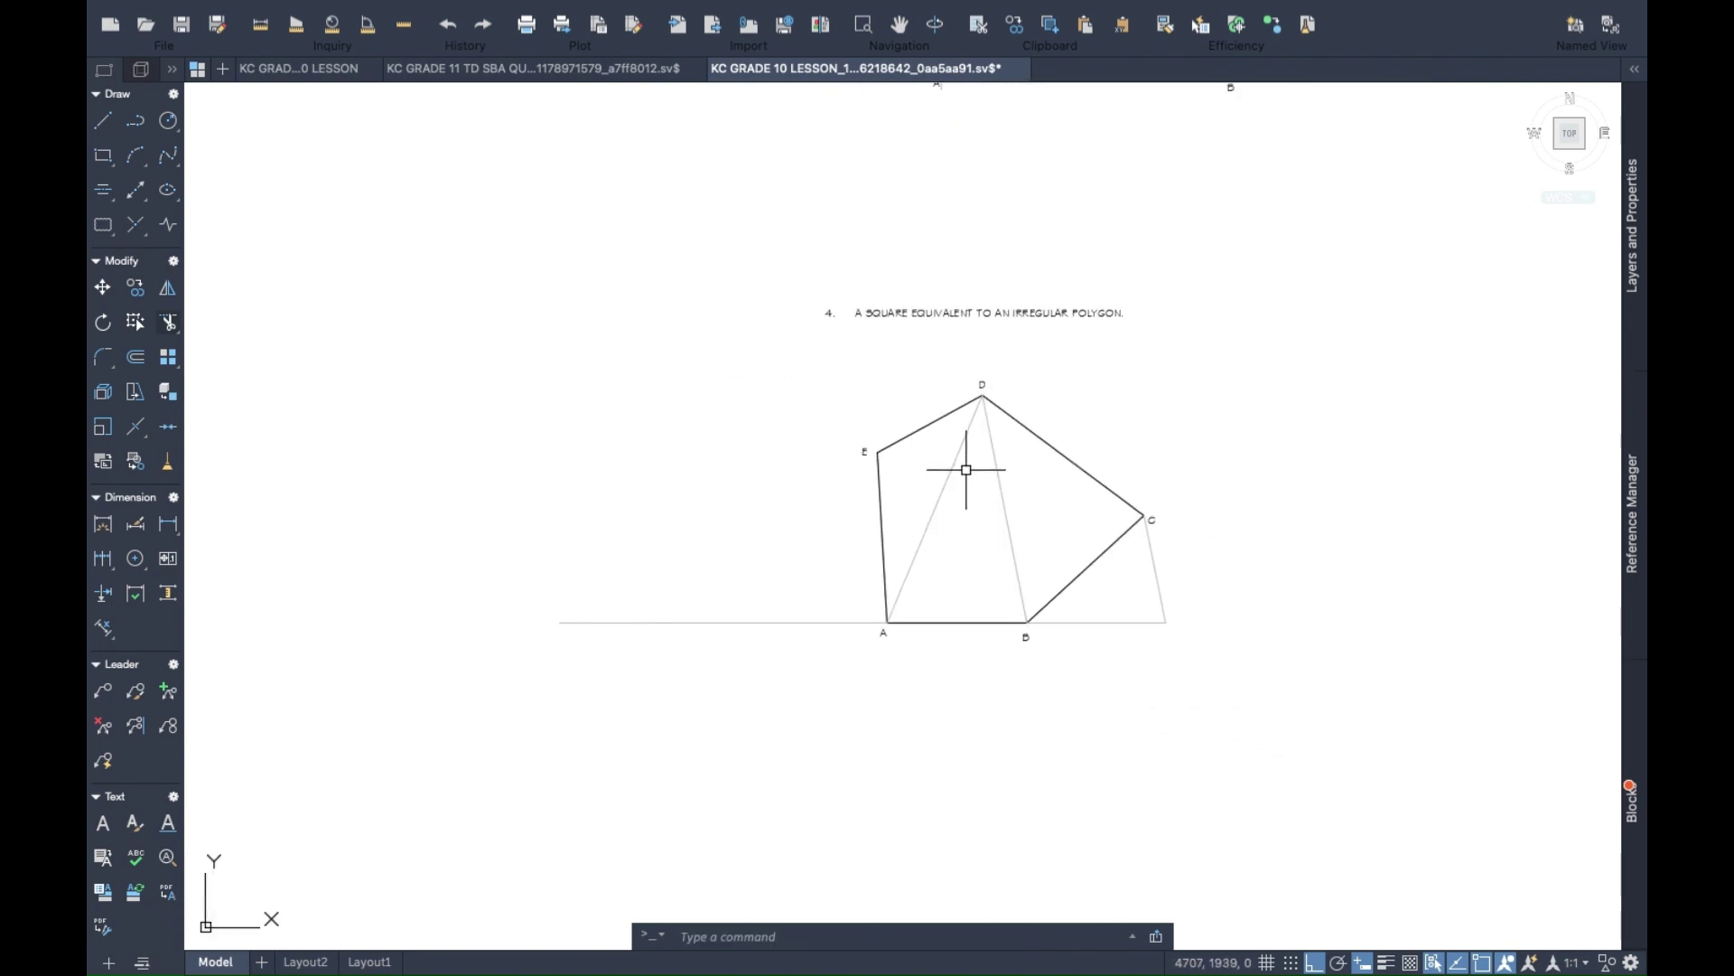
scroll(965, 469, "up", 4)
Copy diagonal AD from base point D so the copy passes through vertex E.
left_click(930, 457)
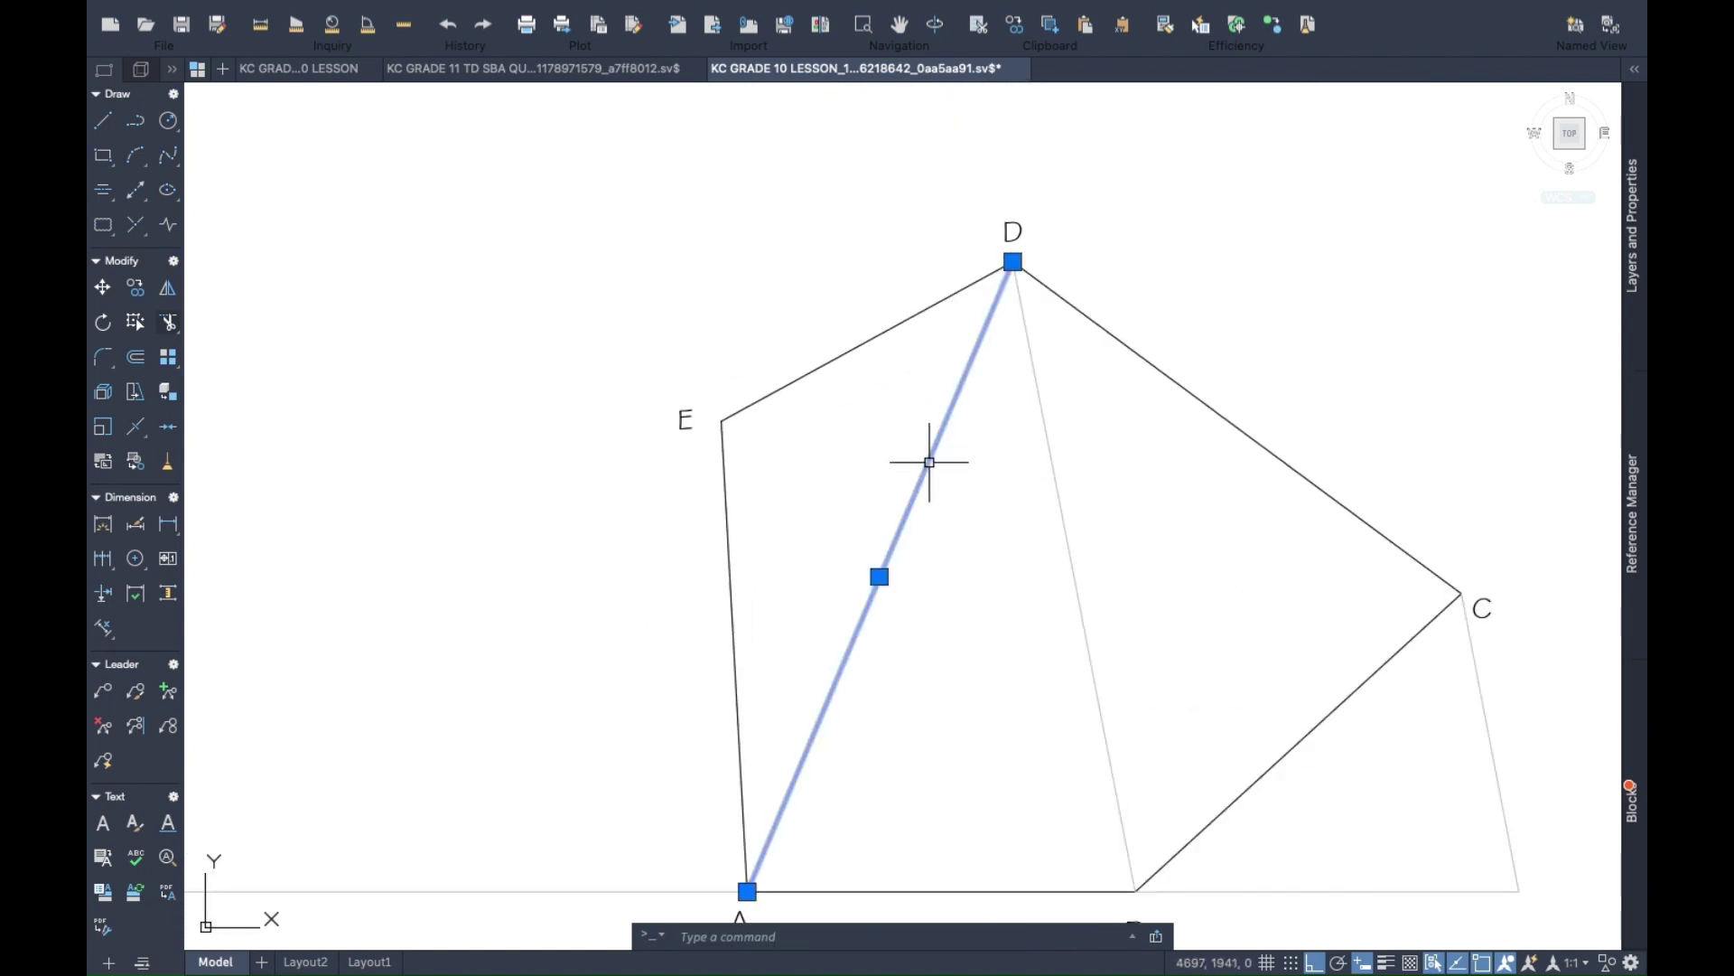
right_click(931, 453)
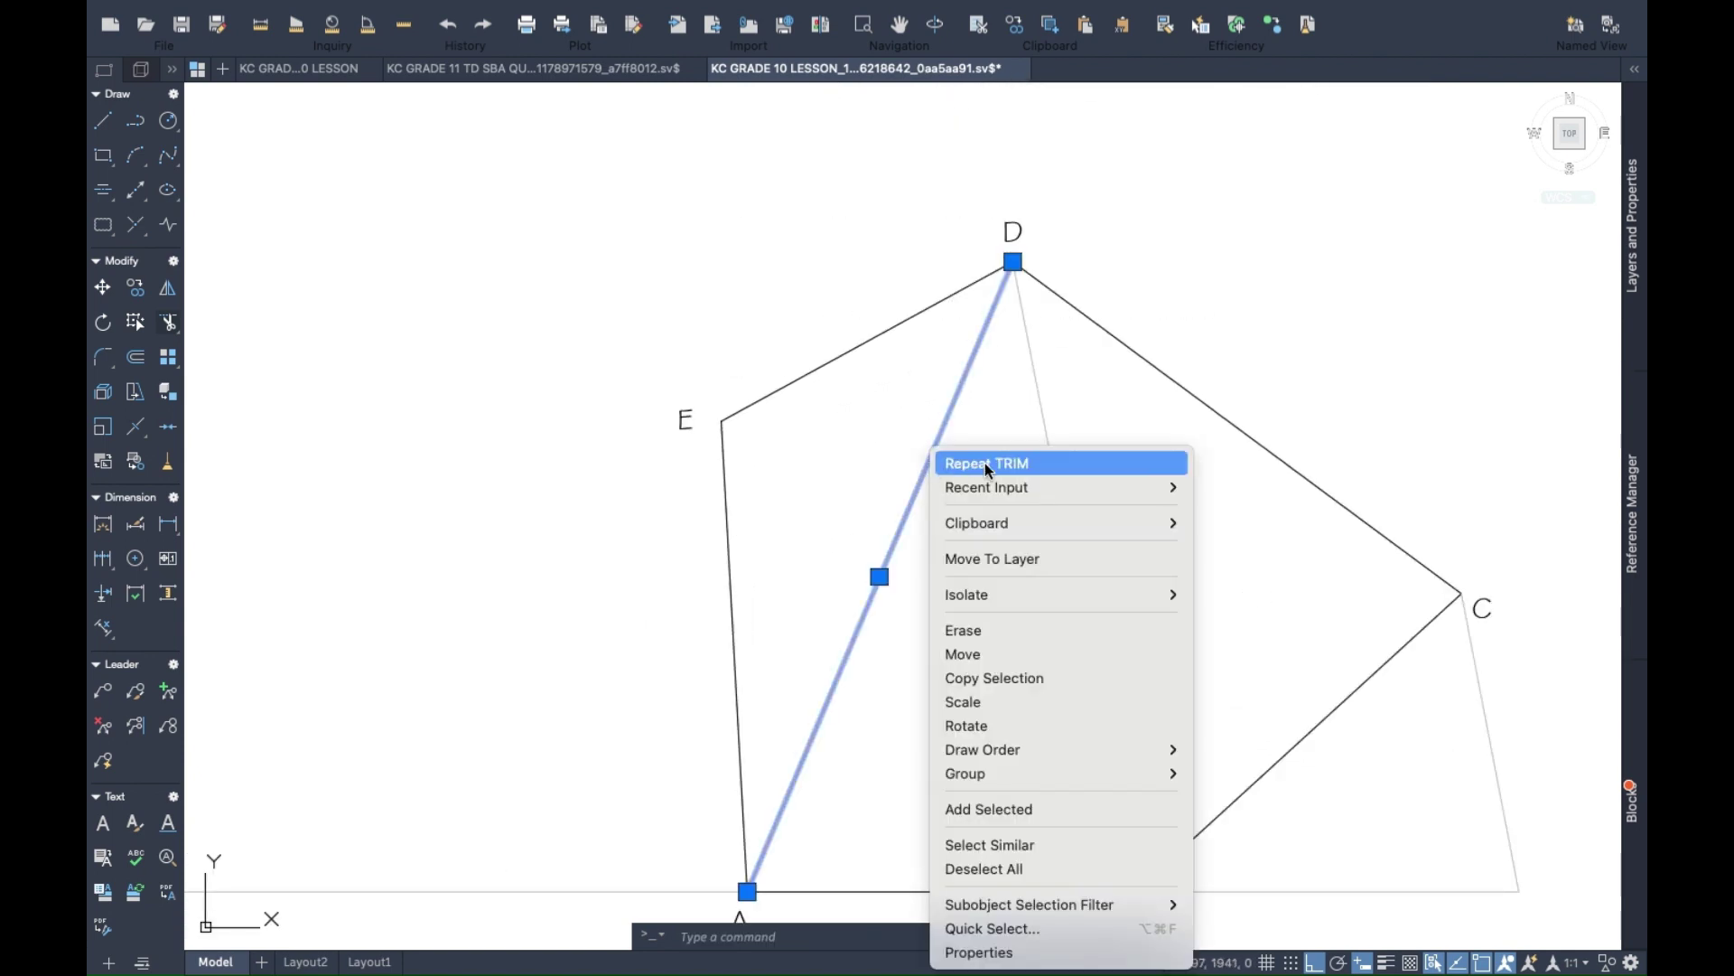
left_click(1001, 677)
left_click(1011, 268)
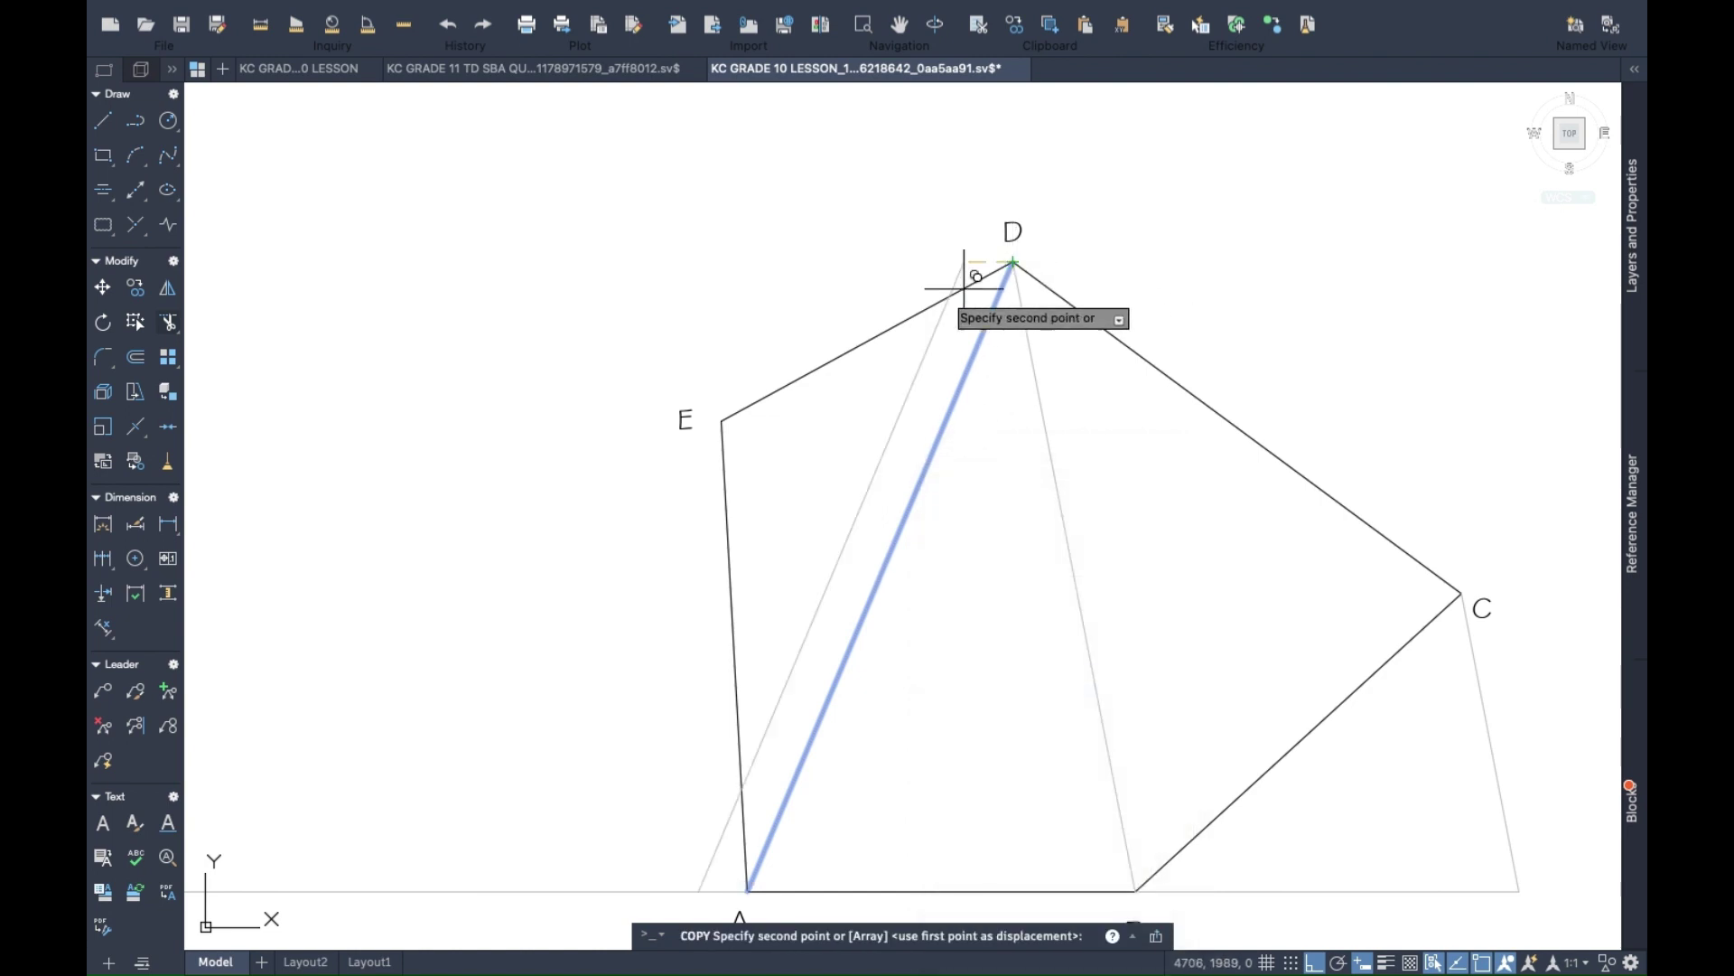
left_click(720, 438)
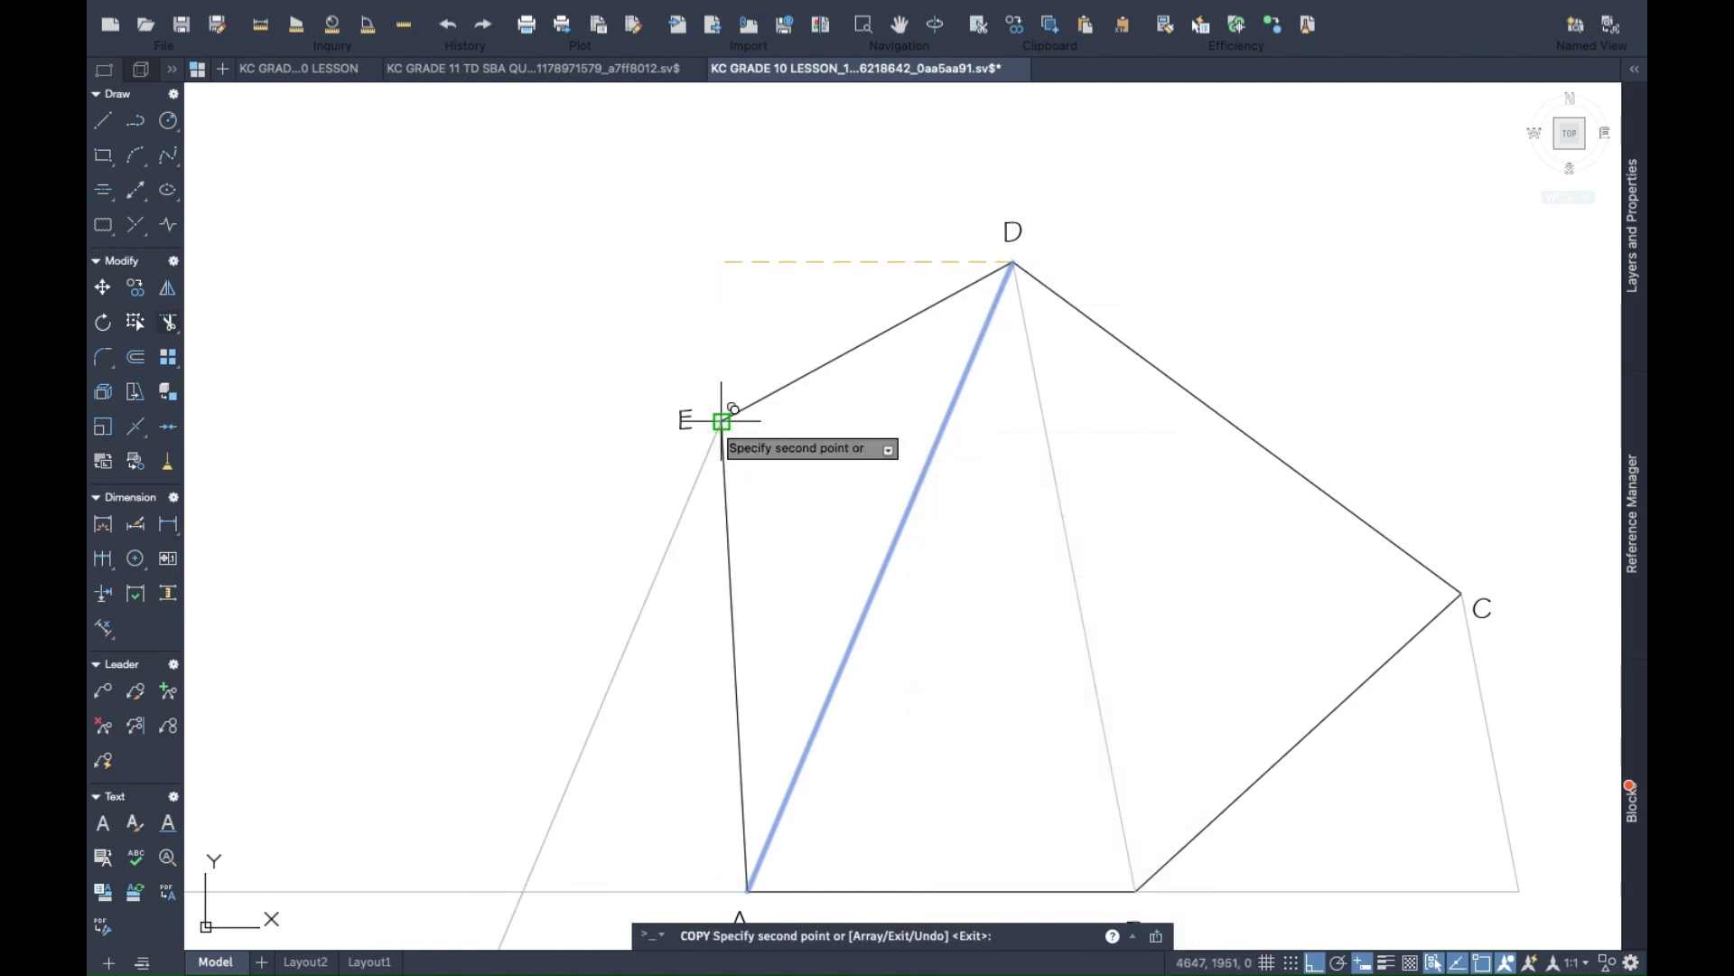
scroll(723, 452, "down", 3)
key("Escape")
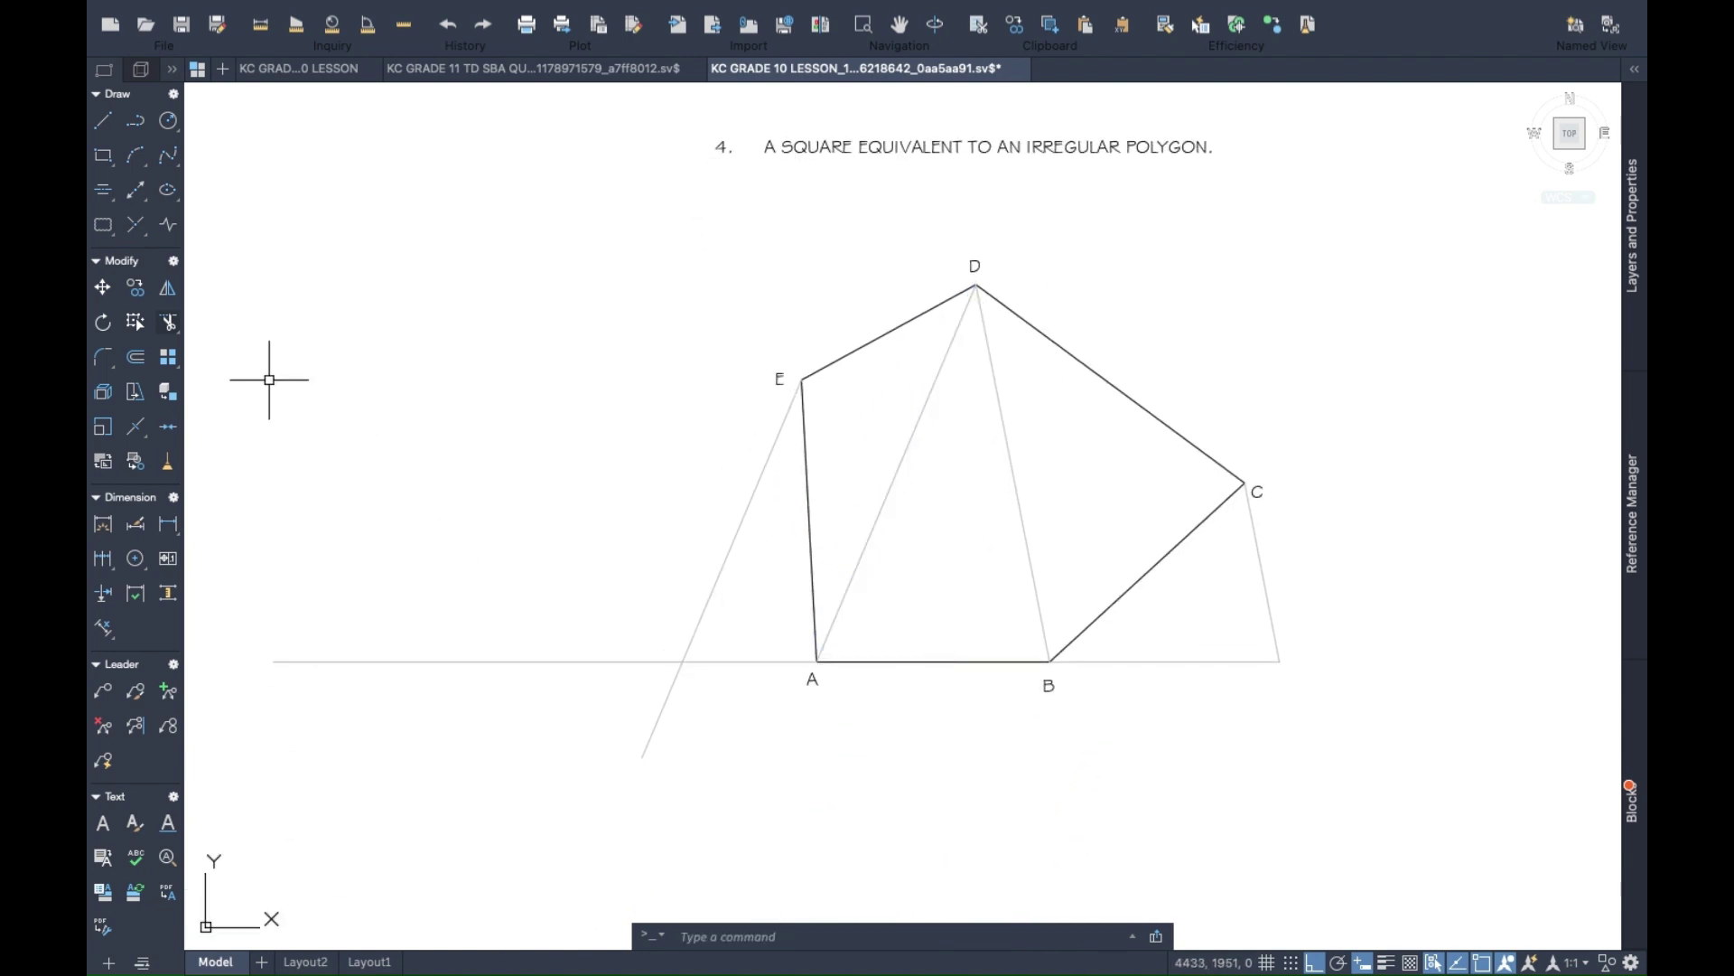
Trim the overhang where the copied line meets the extended baseline.
left_click(168, 323)
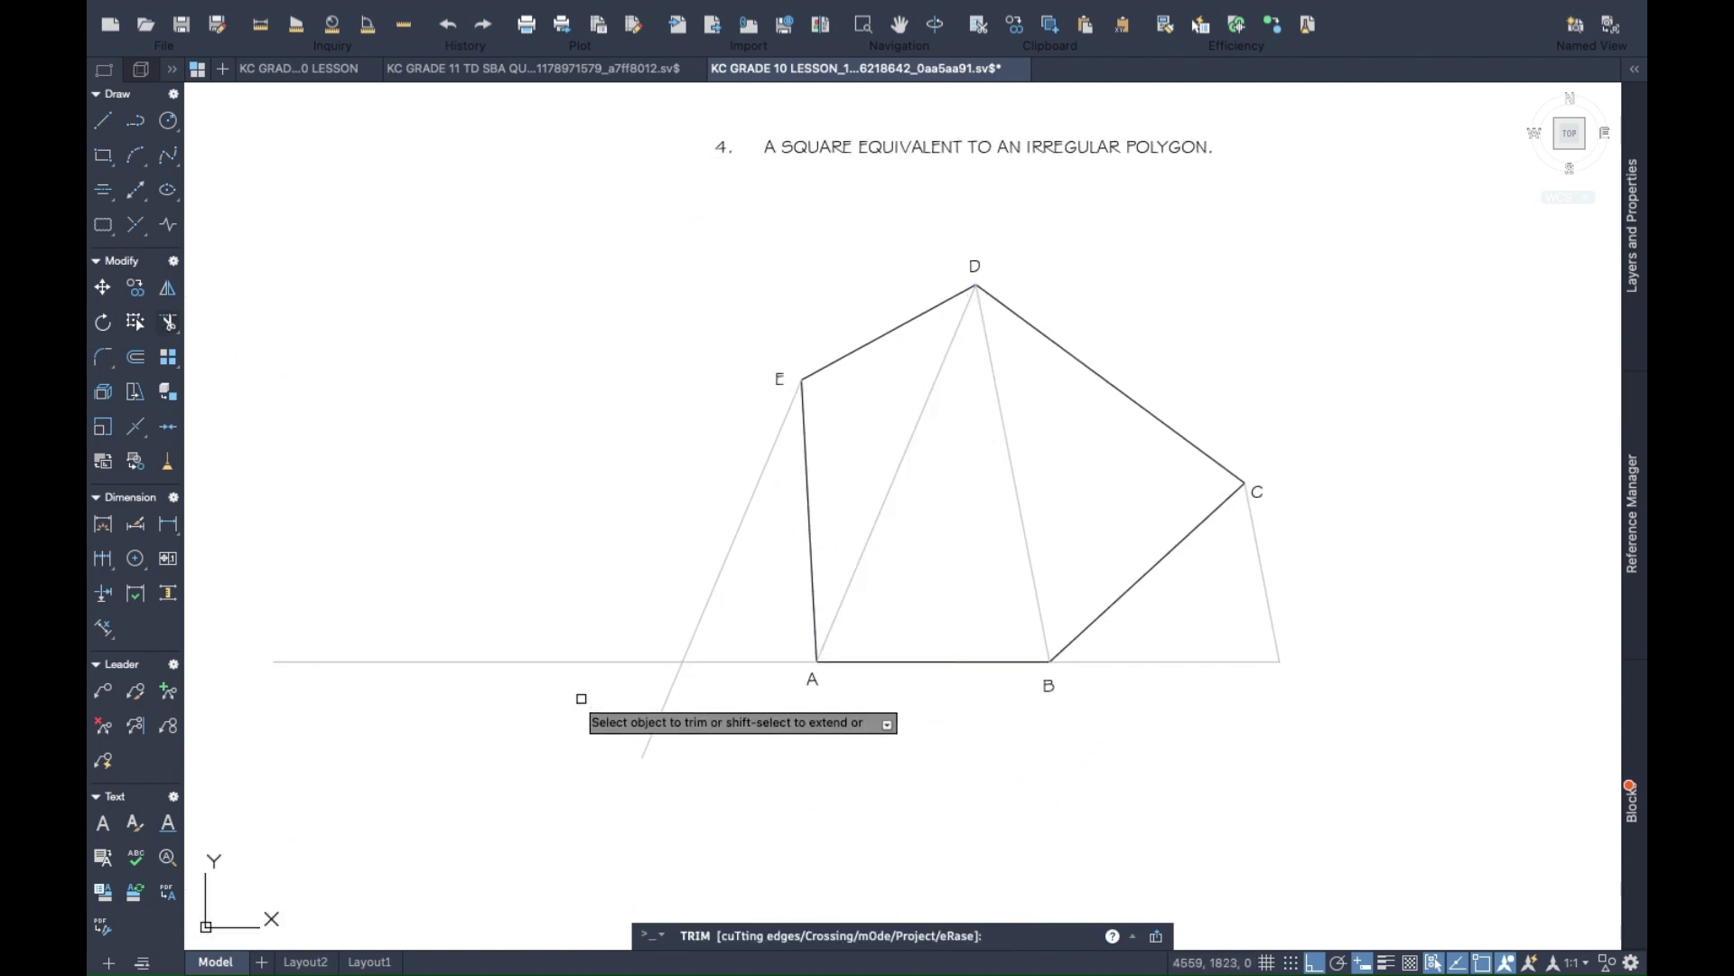
left_click(619, 662)
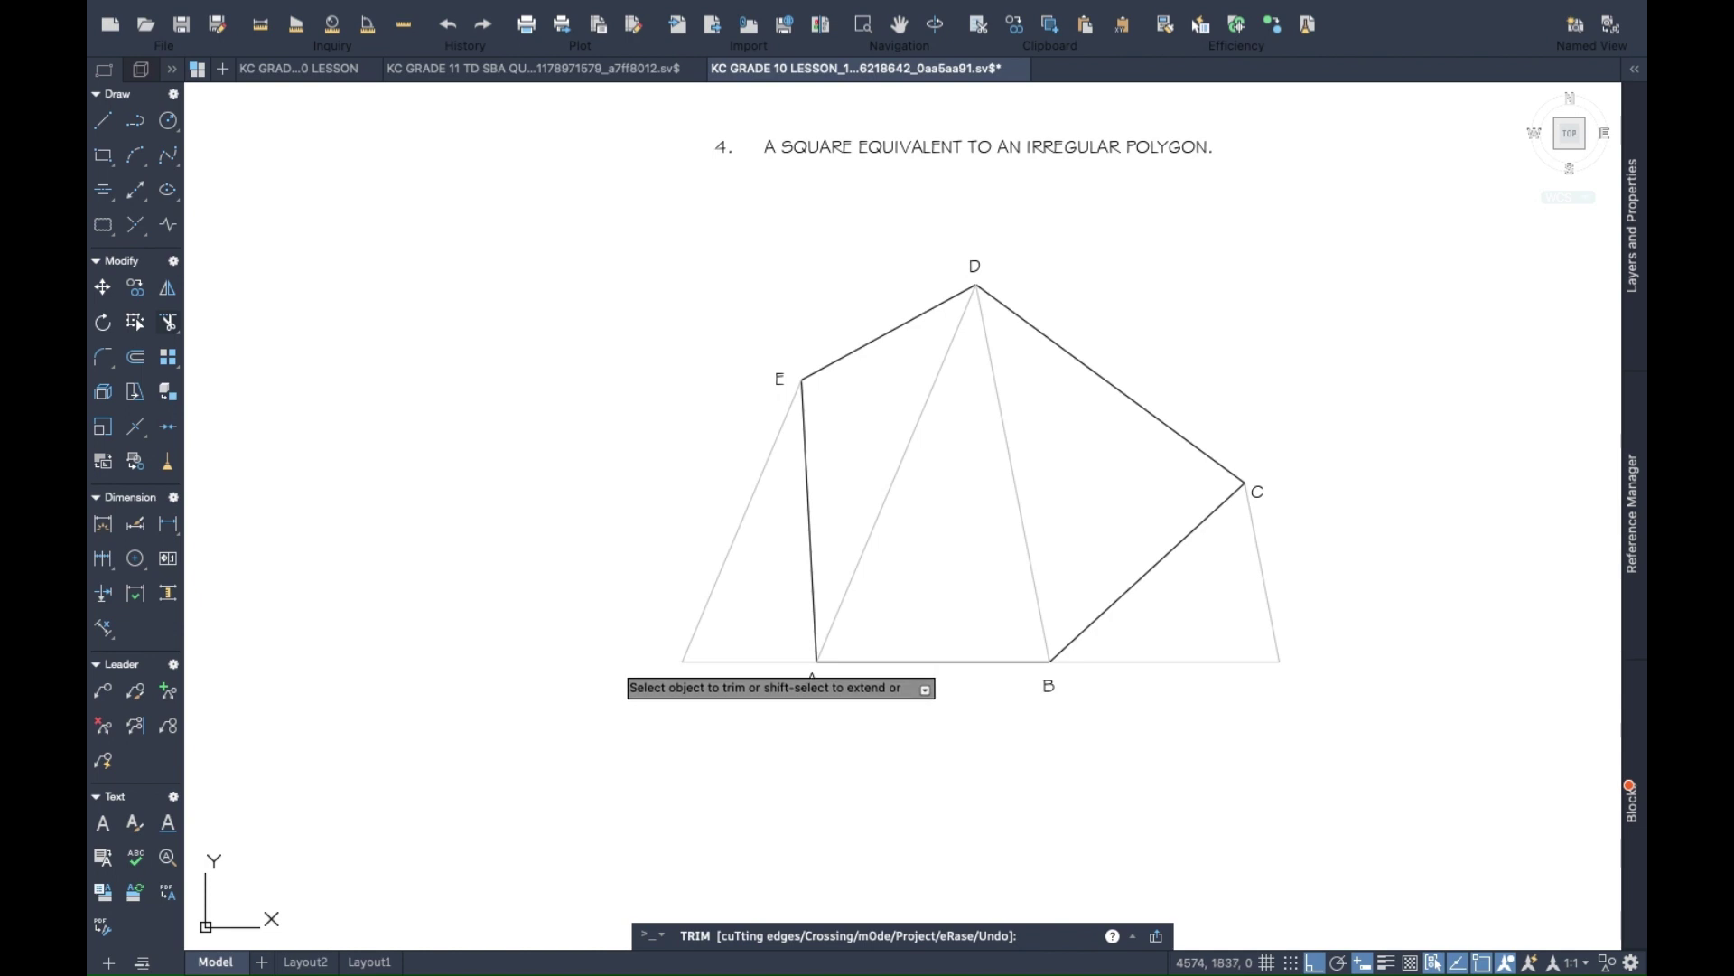
left_click_drag(1169, 758, 987, 755)
key("Escape")
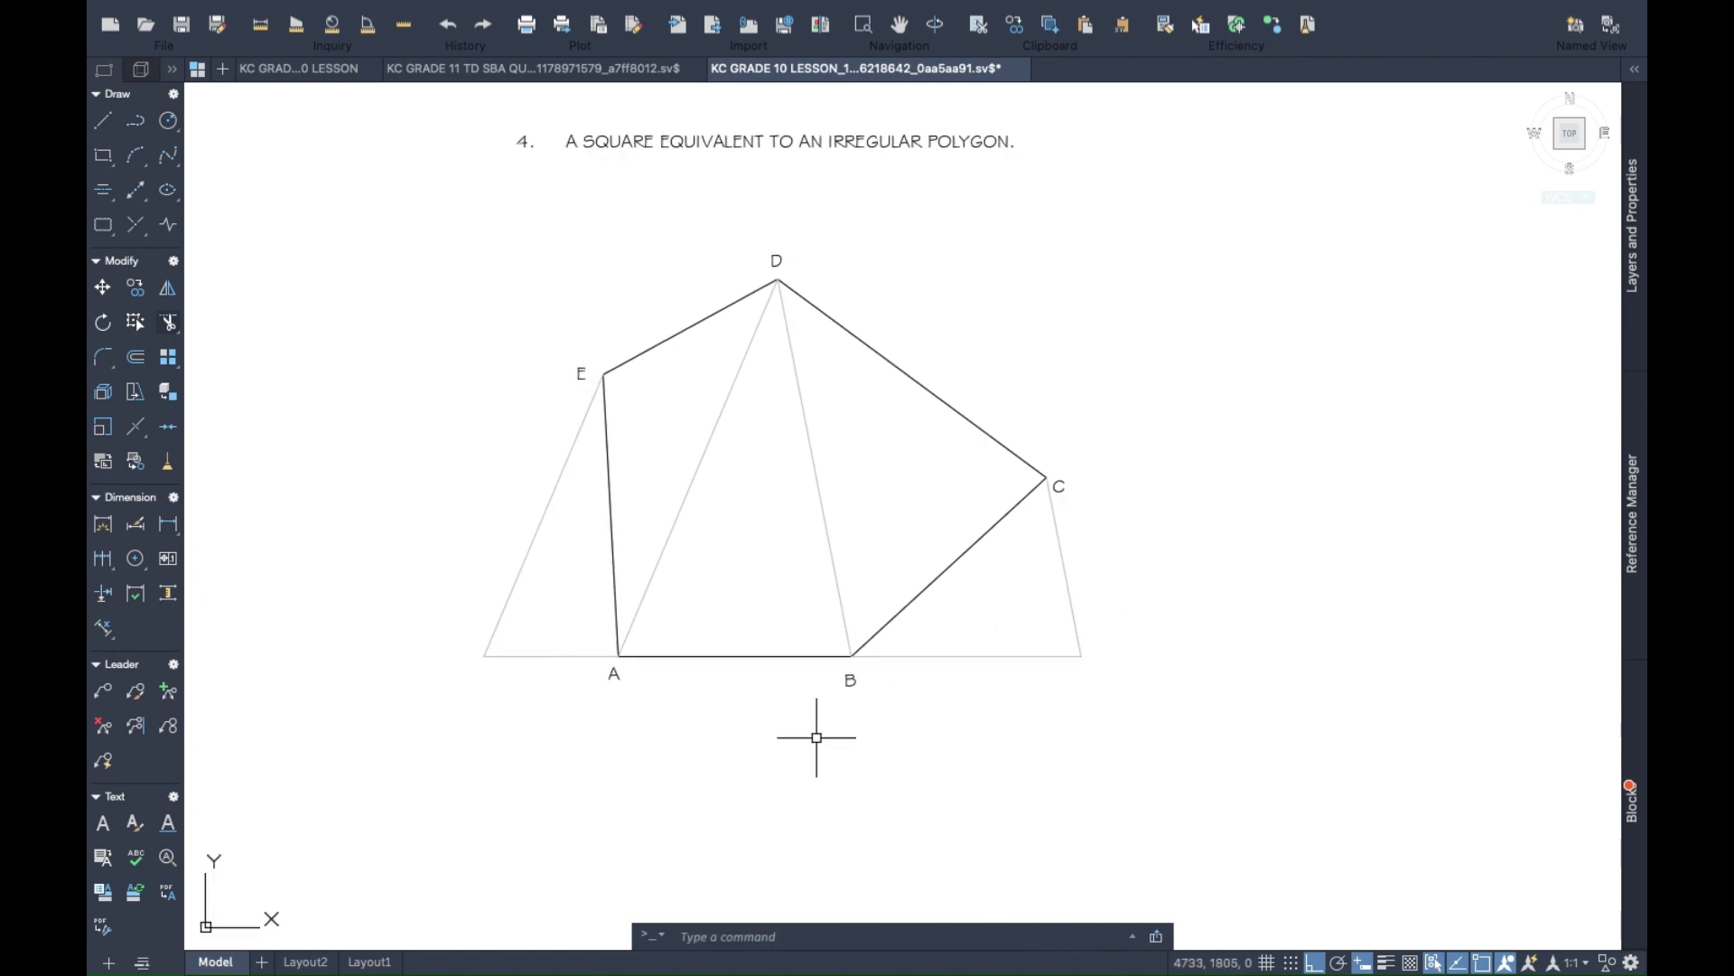
Draw lines from the baseline's left end up to D and down to its right end.
left_click(102, 124)
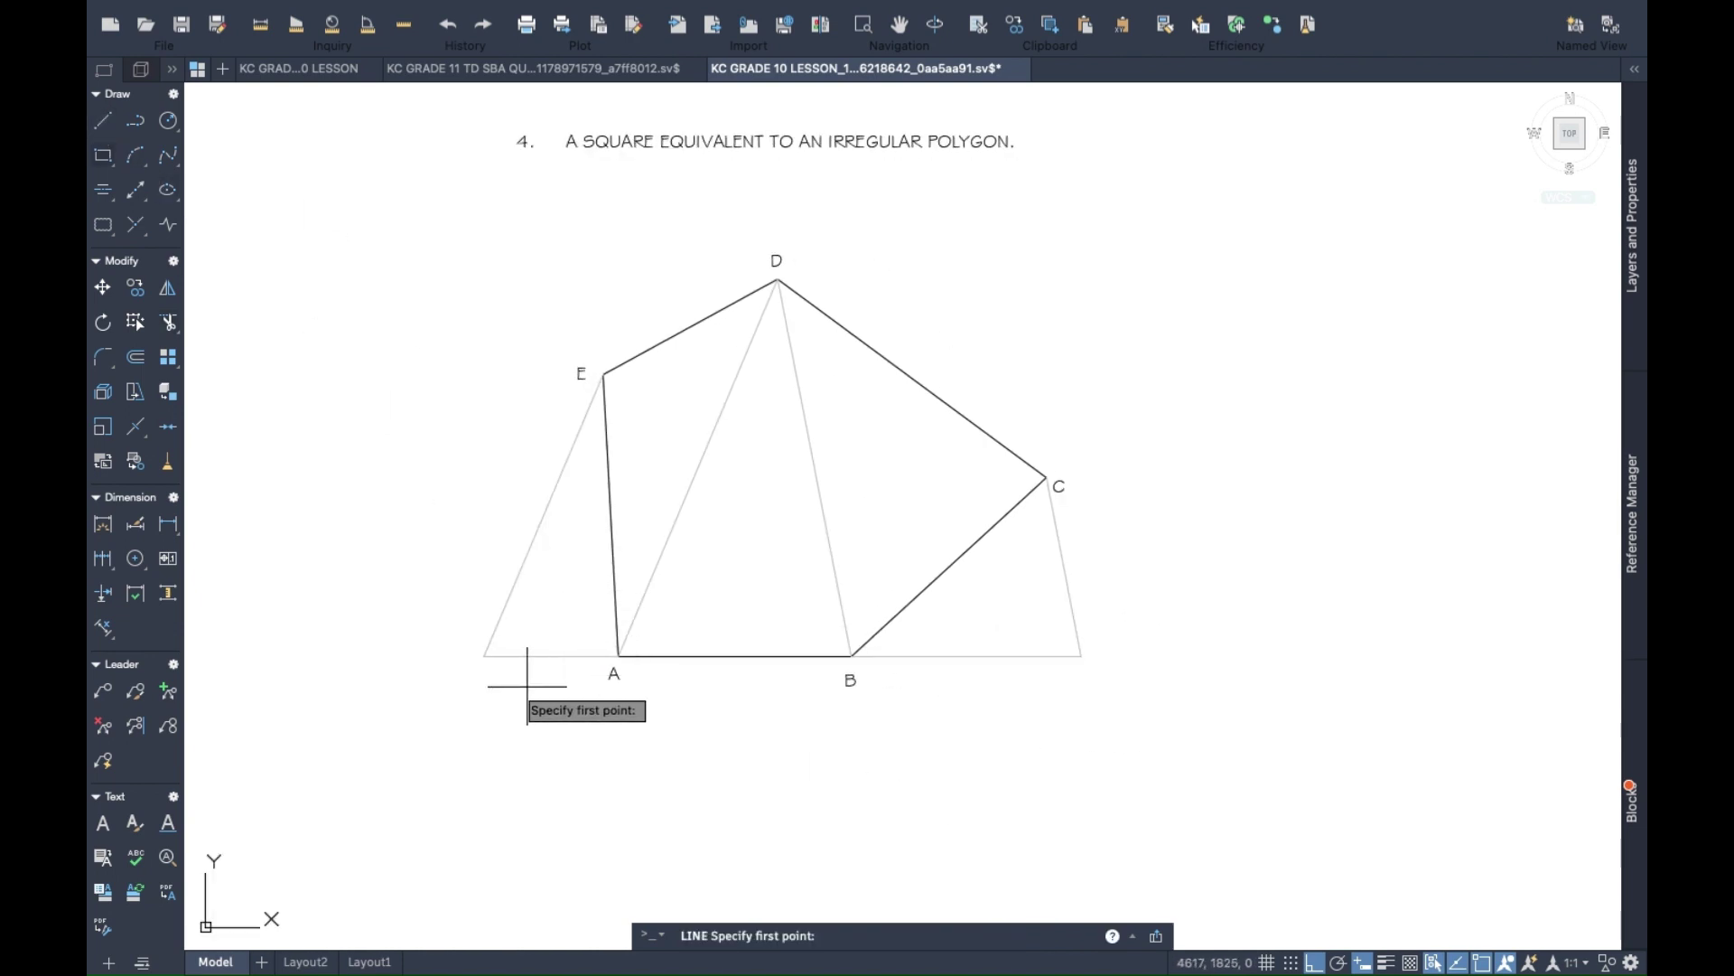
left_click(484, 656)
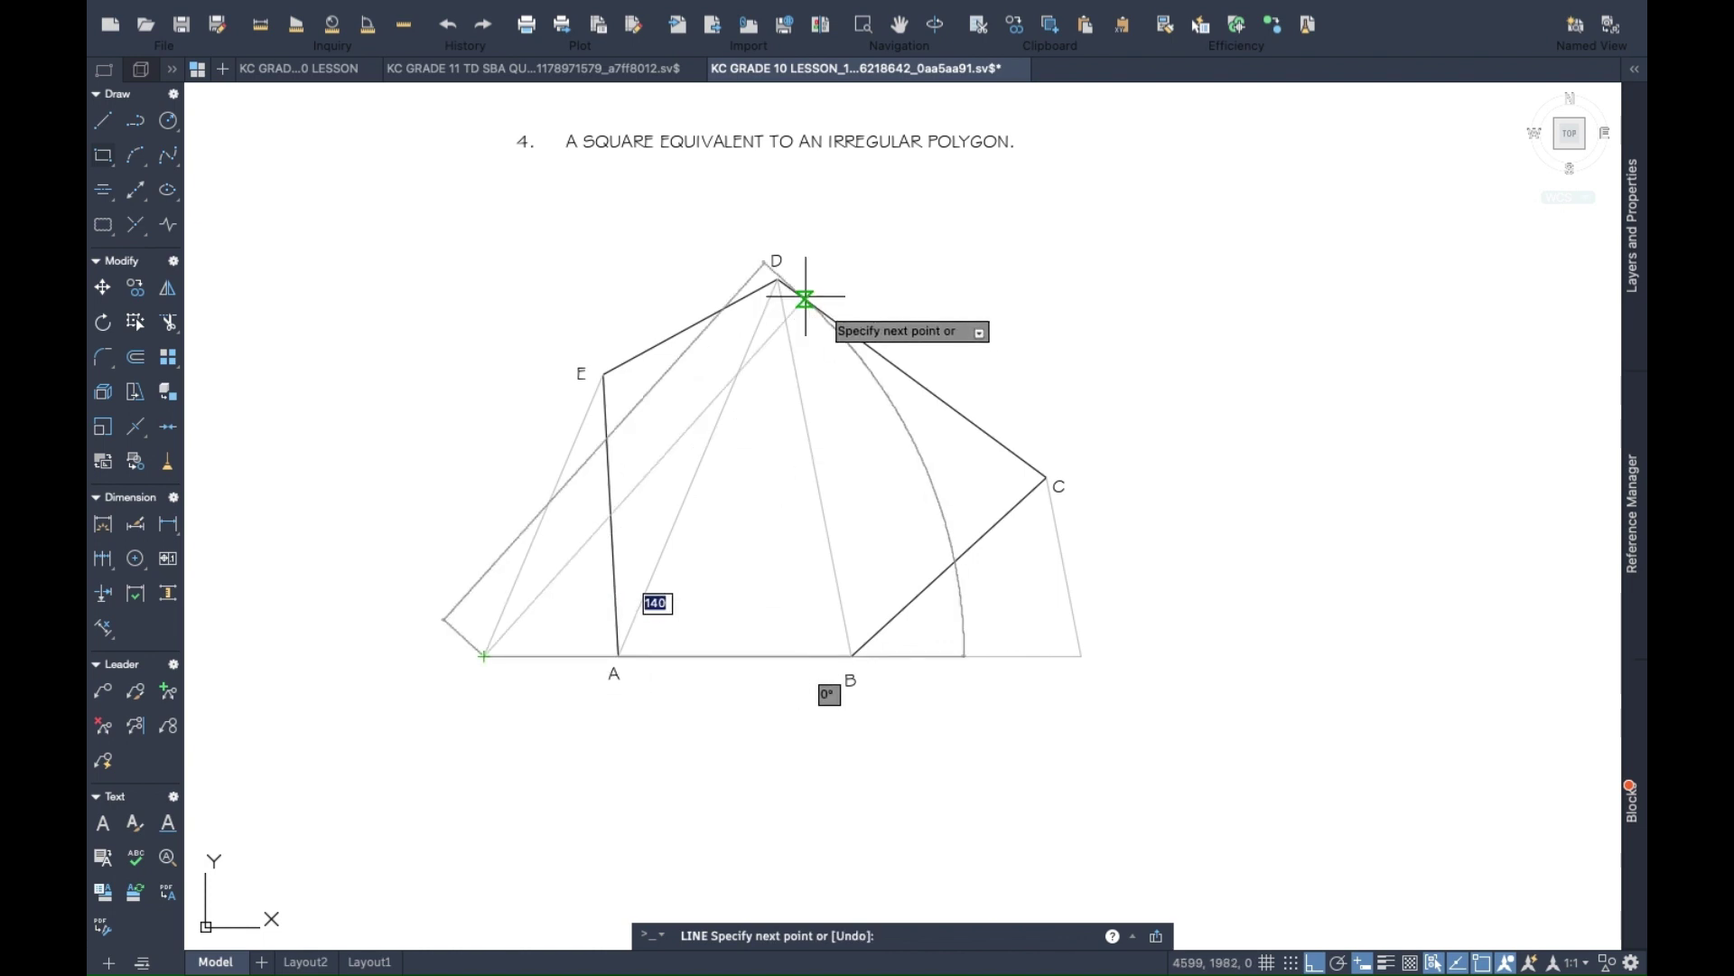
left_click(777, 278)
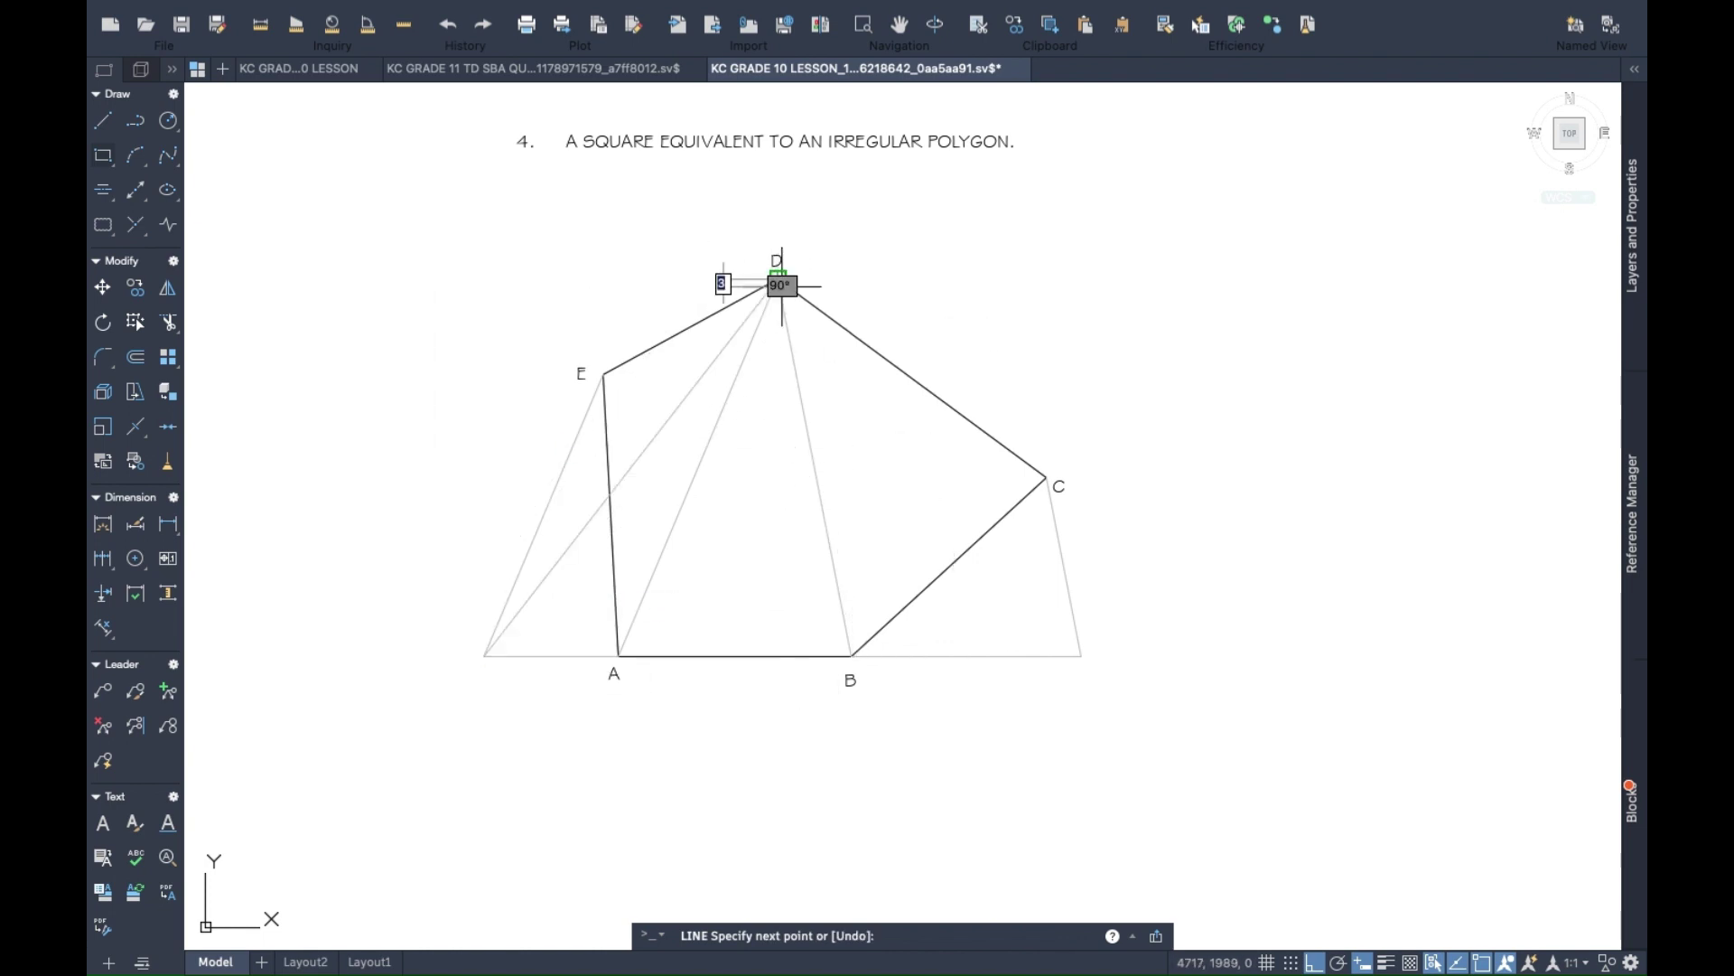
left_click(1080, 656)
key("Escape")
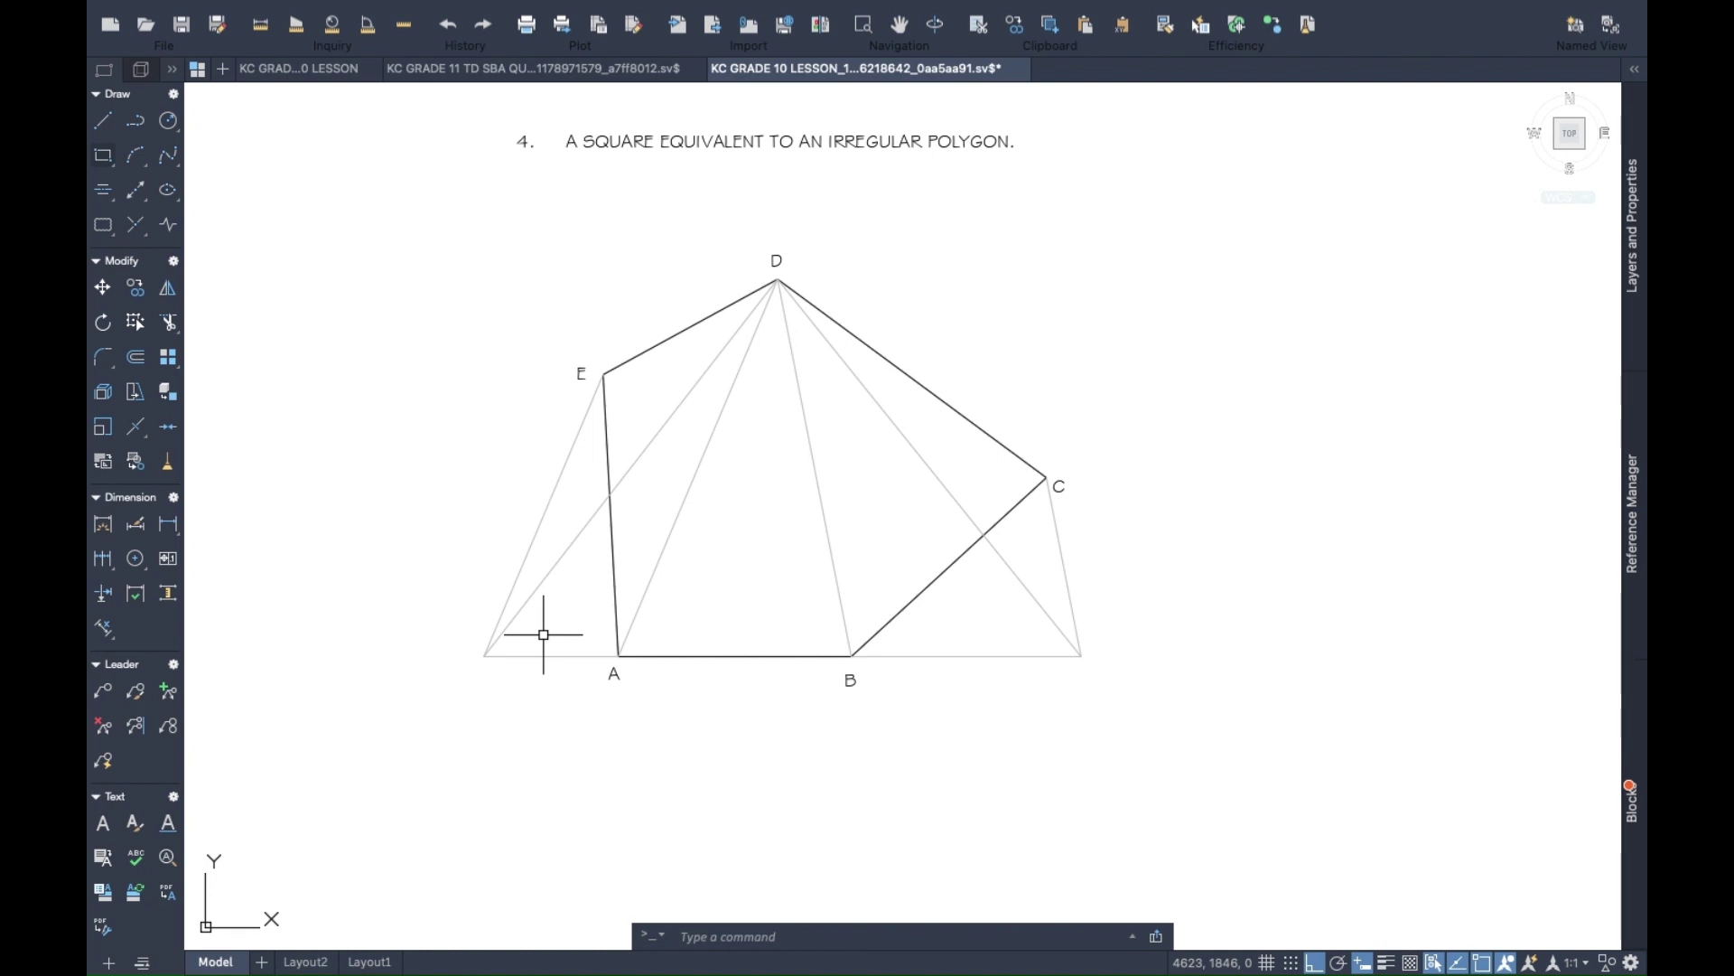
left_click(104, 123)
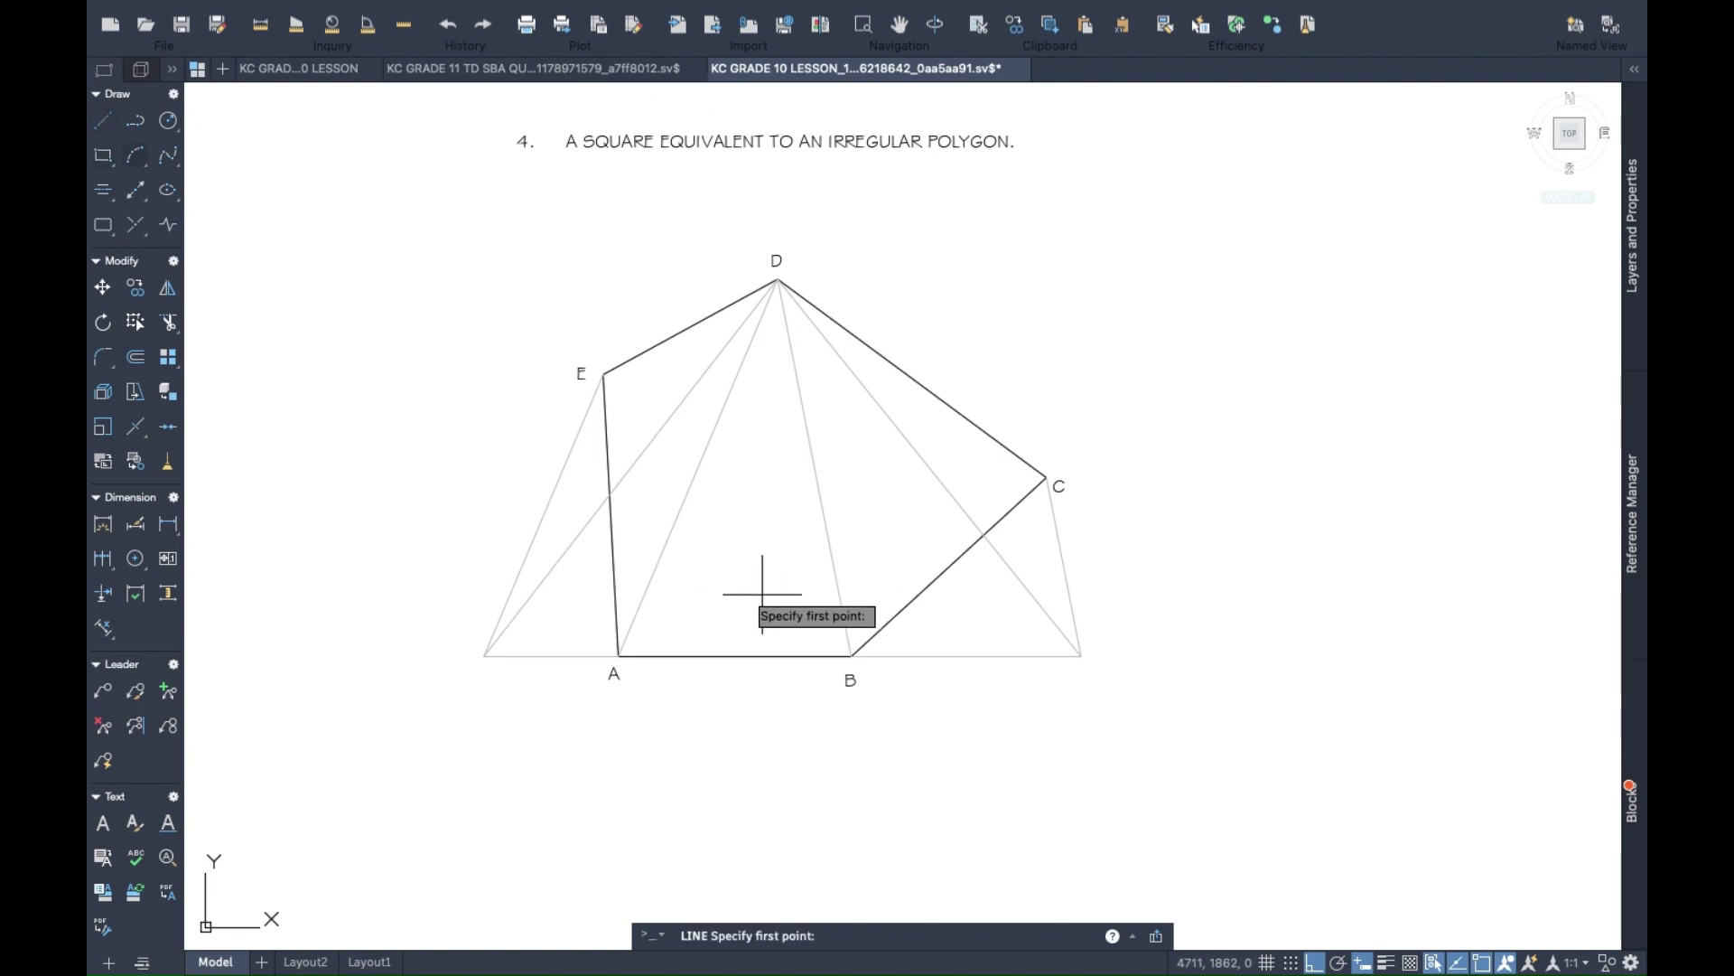
Drop a vertical line from vertex D onto the baseline.
left_click(778, 280)
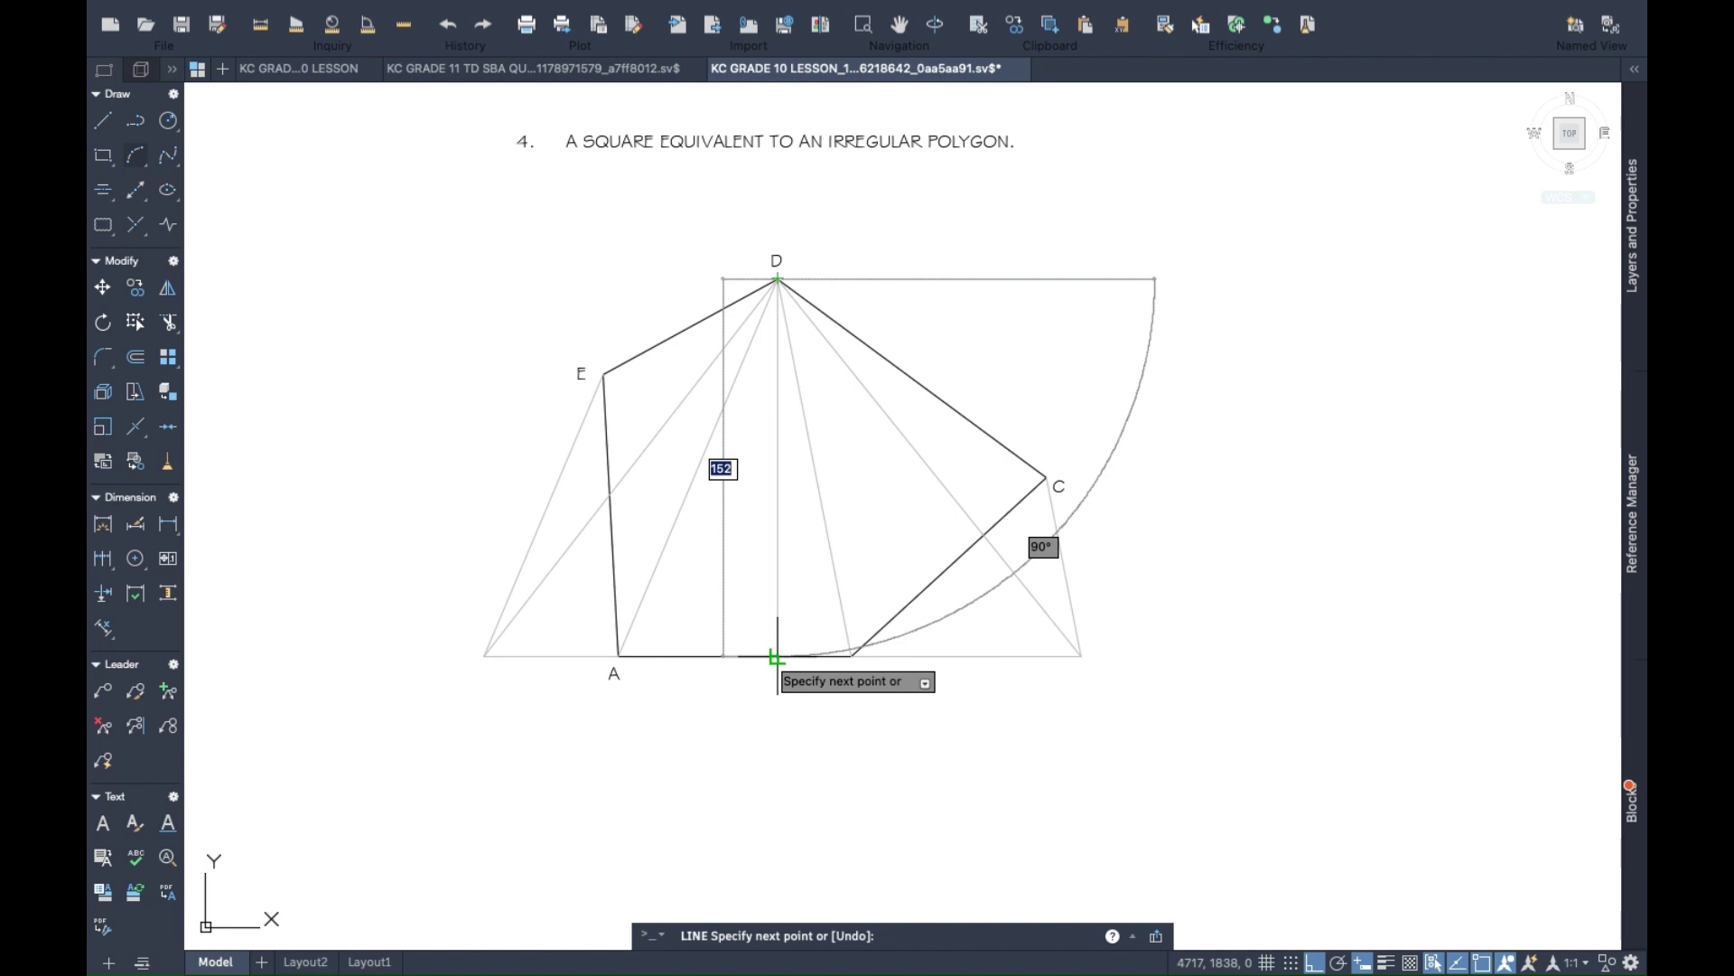
left_click(777, 657)
key("Escape")
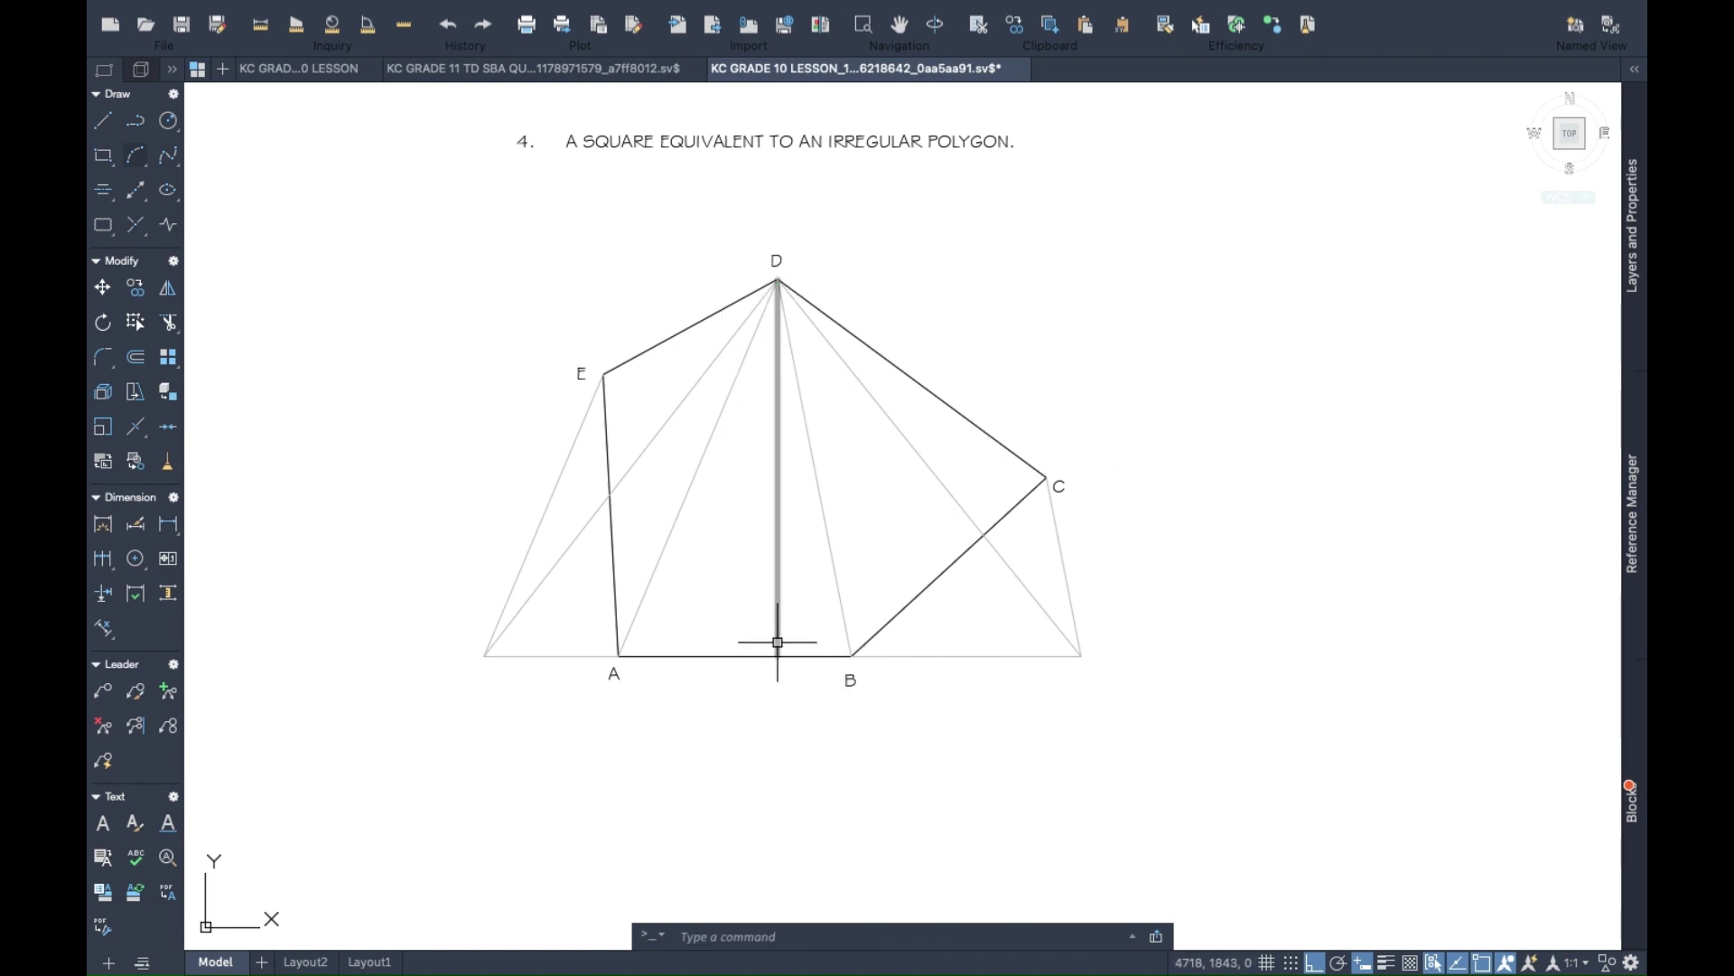
Draw a horizontal line through the vertical's midpoint, stretched from far left to past C.
left_click(103, 125)
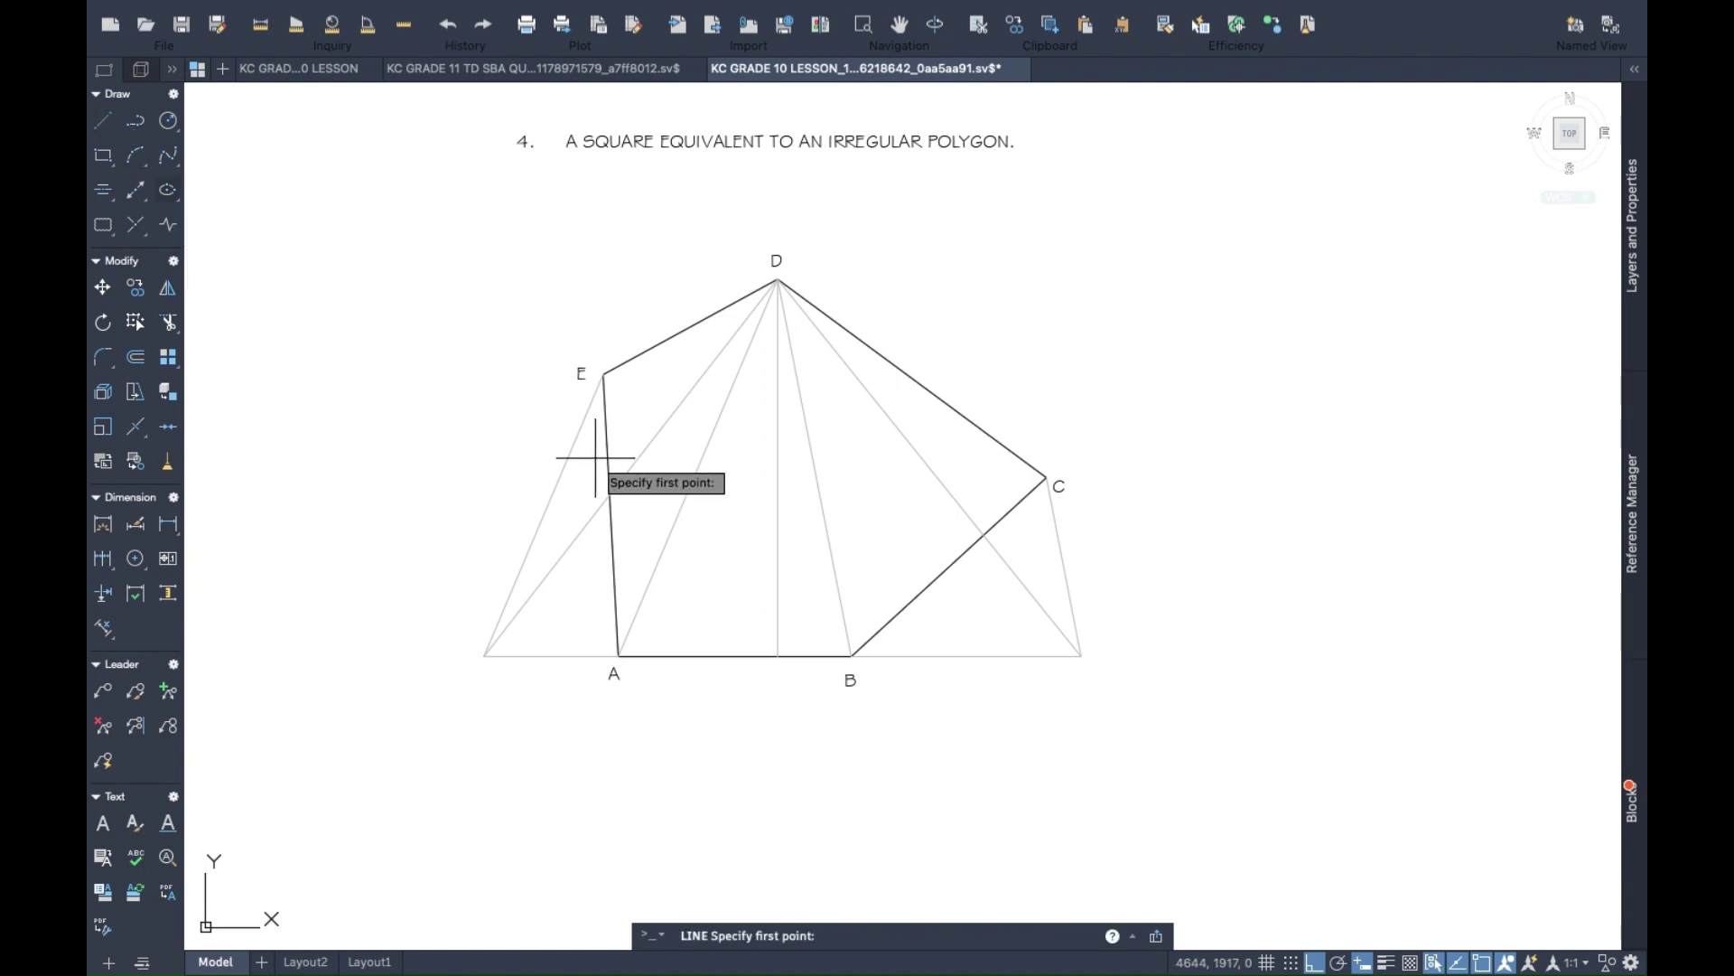
left_click(778, 467)
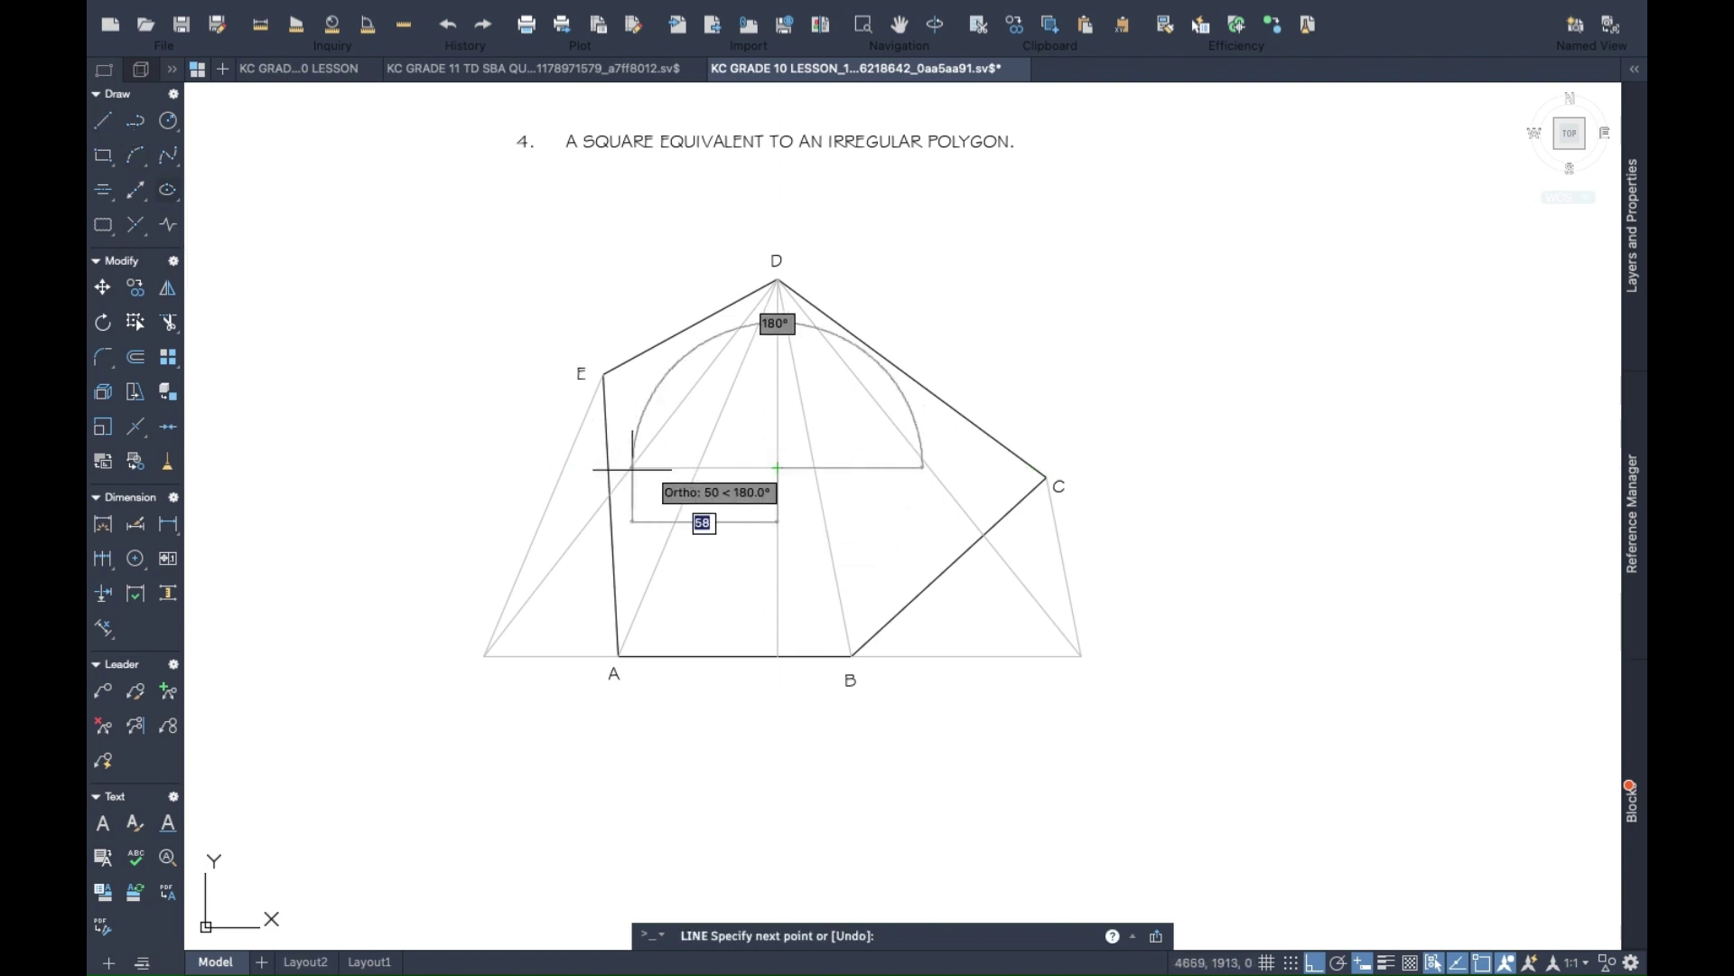
left_click(378, 467)
key("Return")
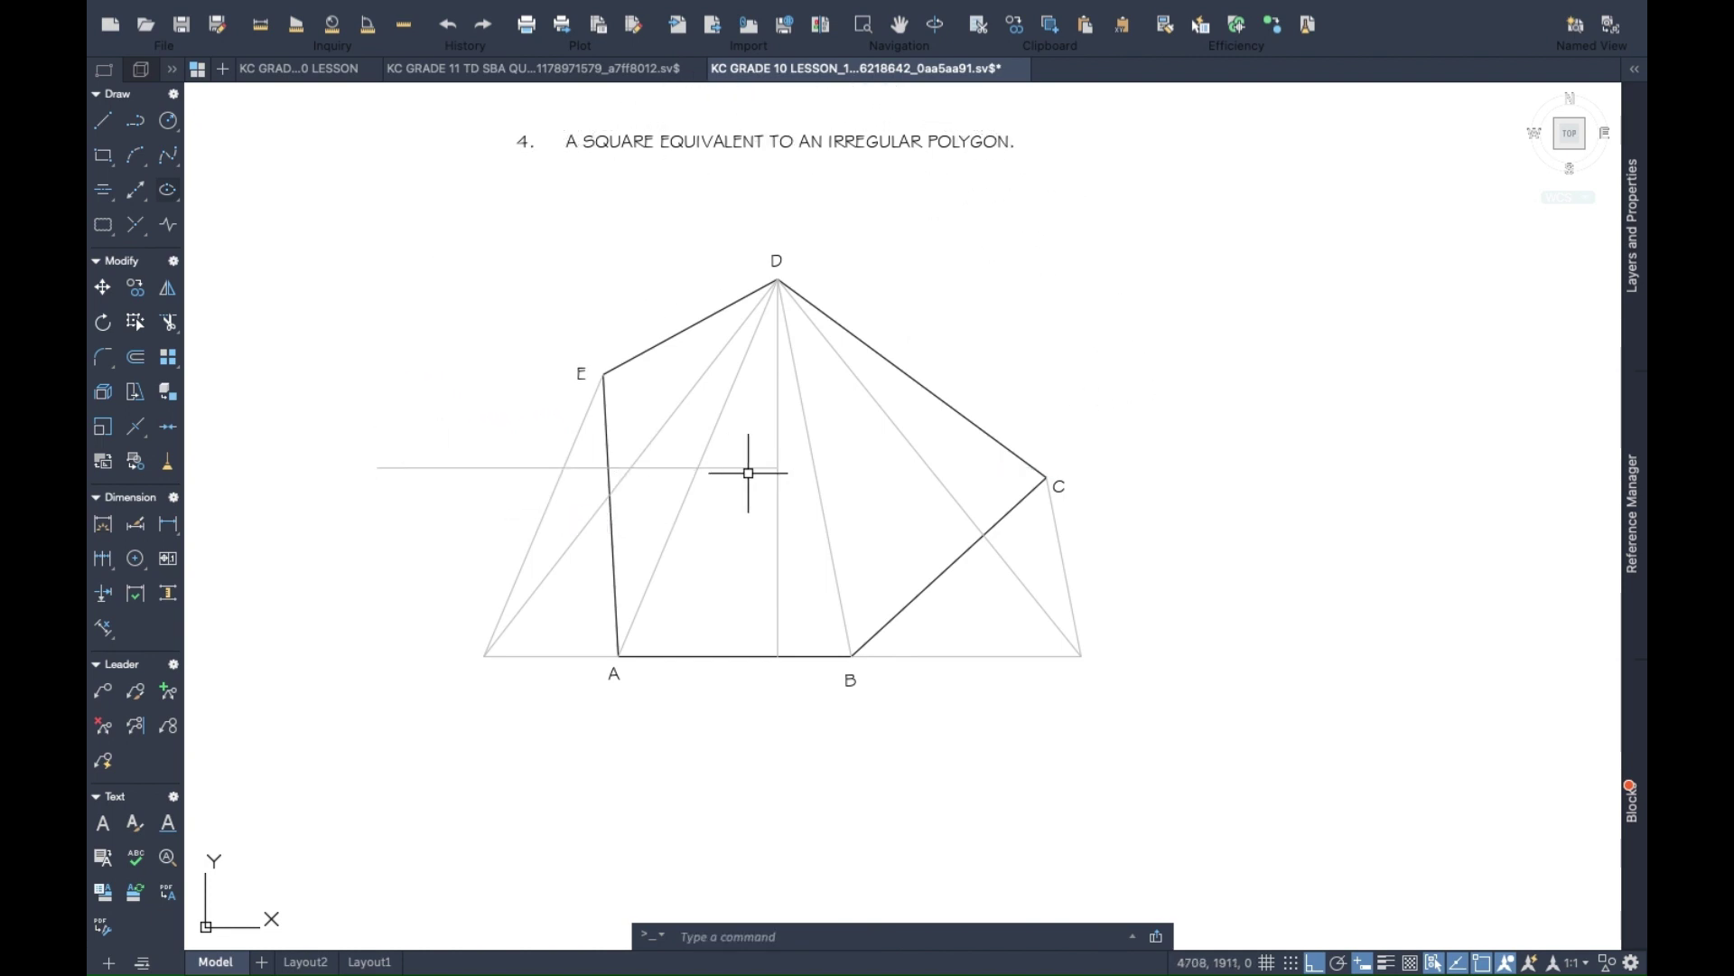
left_click(761, 468)
left_click(778, 467)
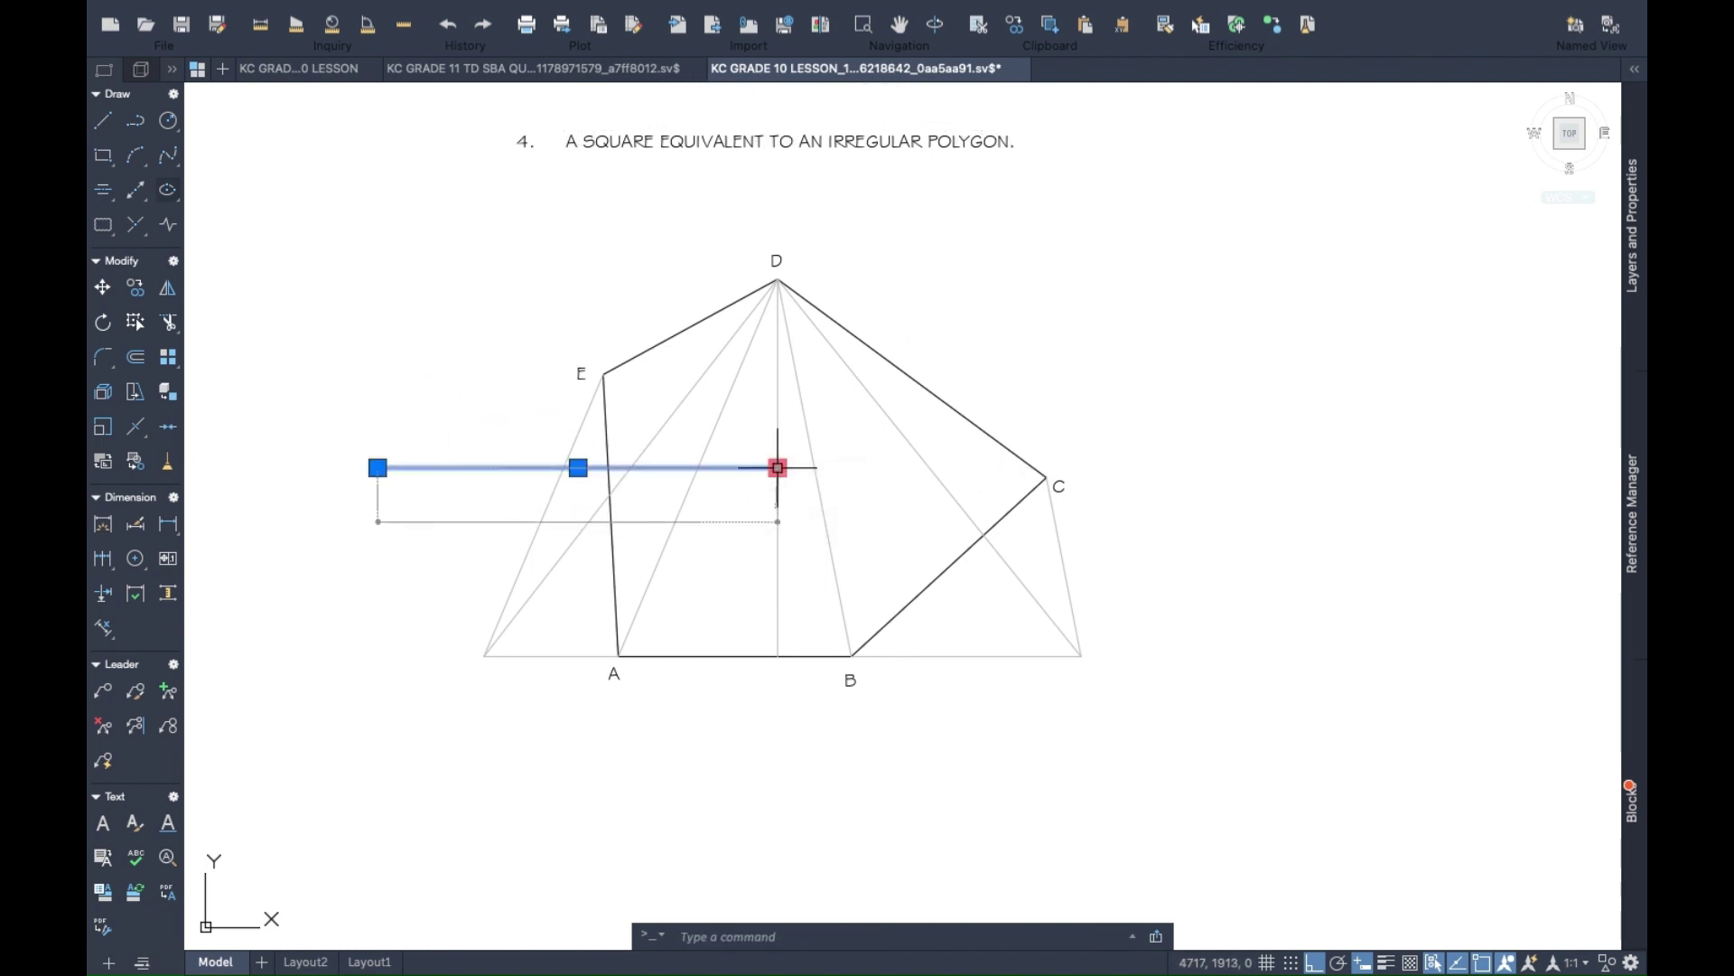
left_click(1229, 480)
key("Escape")
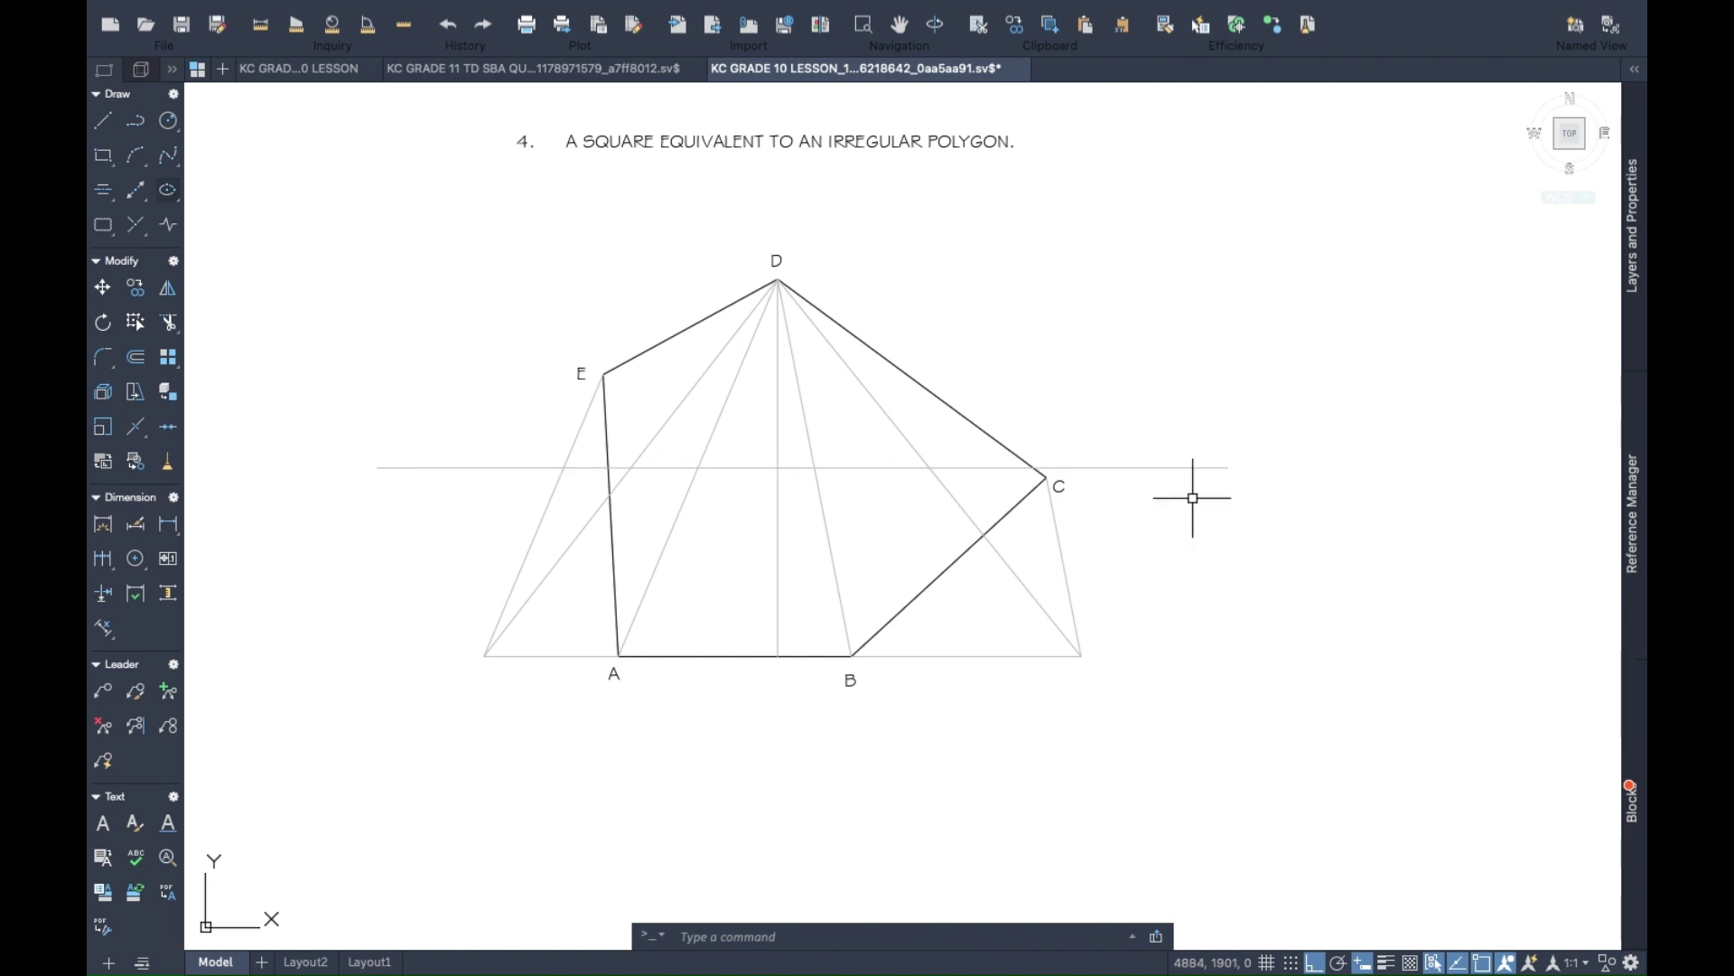
left_click(111, 130)
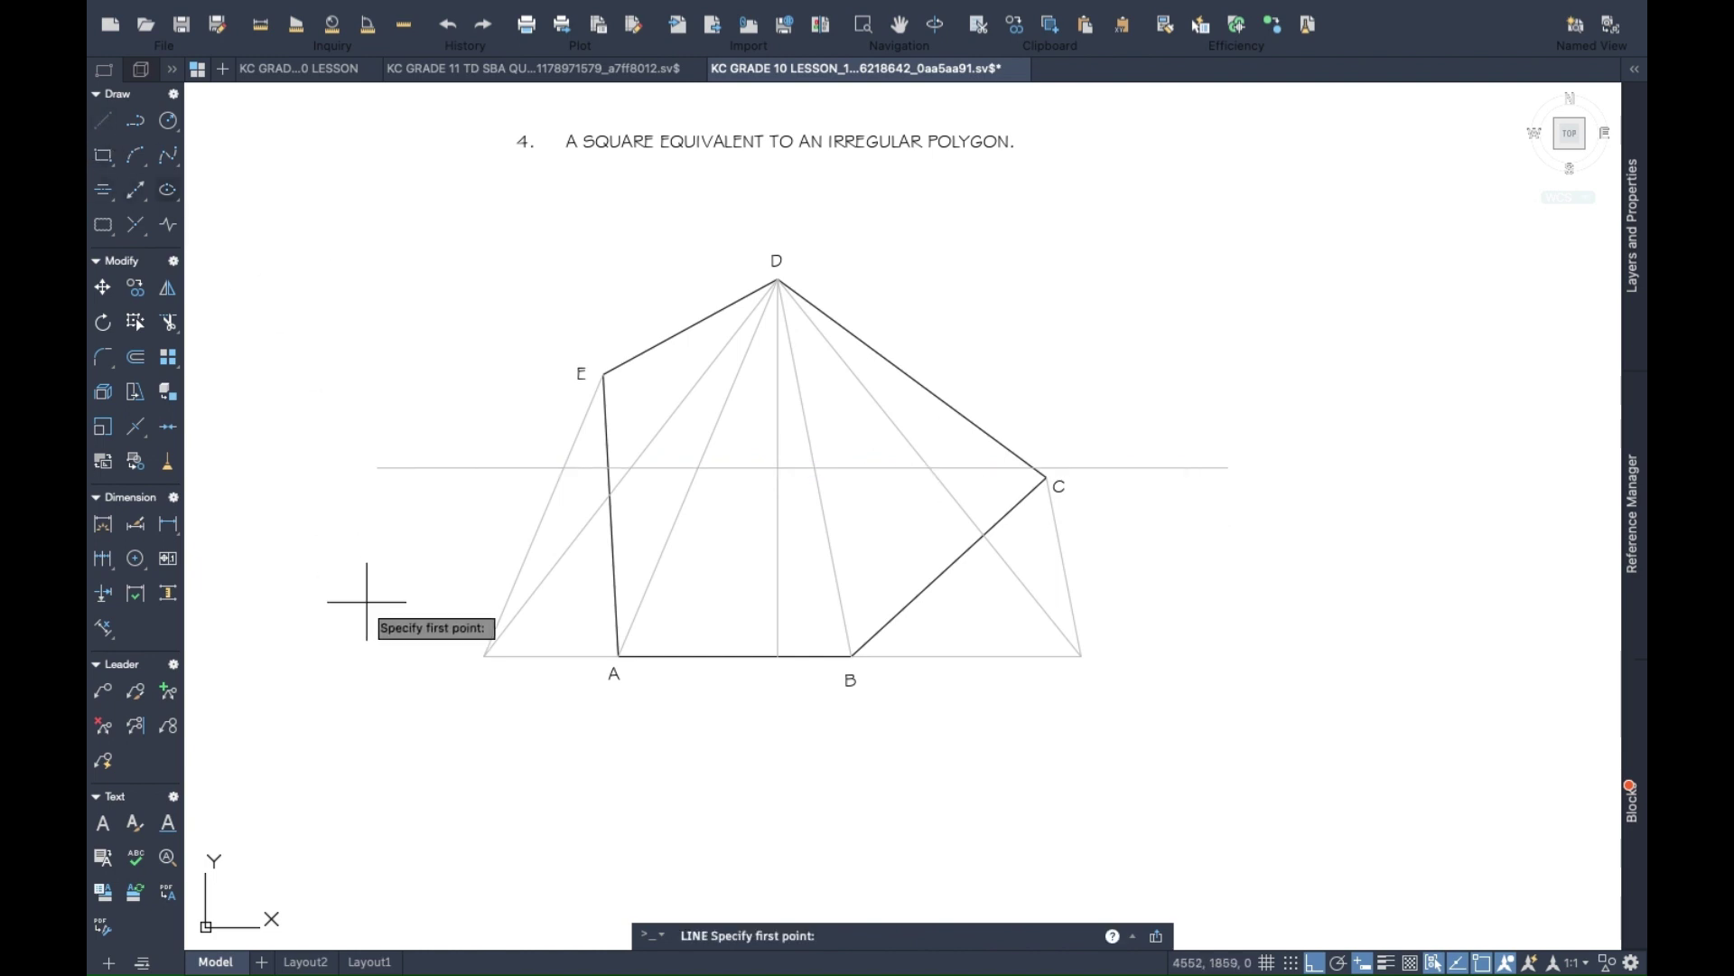
Draw verticals from the left and right baseline ends up to the half-height line.
left_click(485, 655)
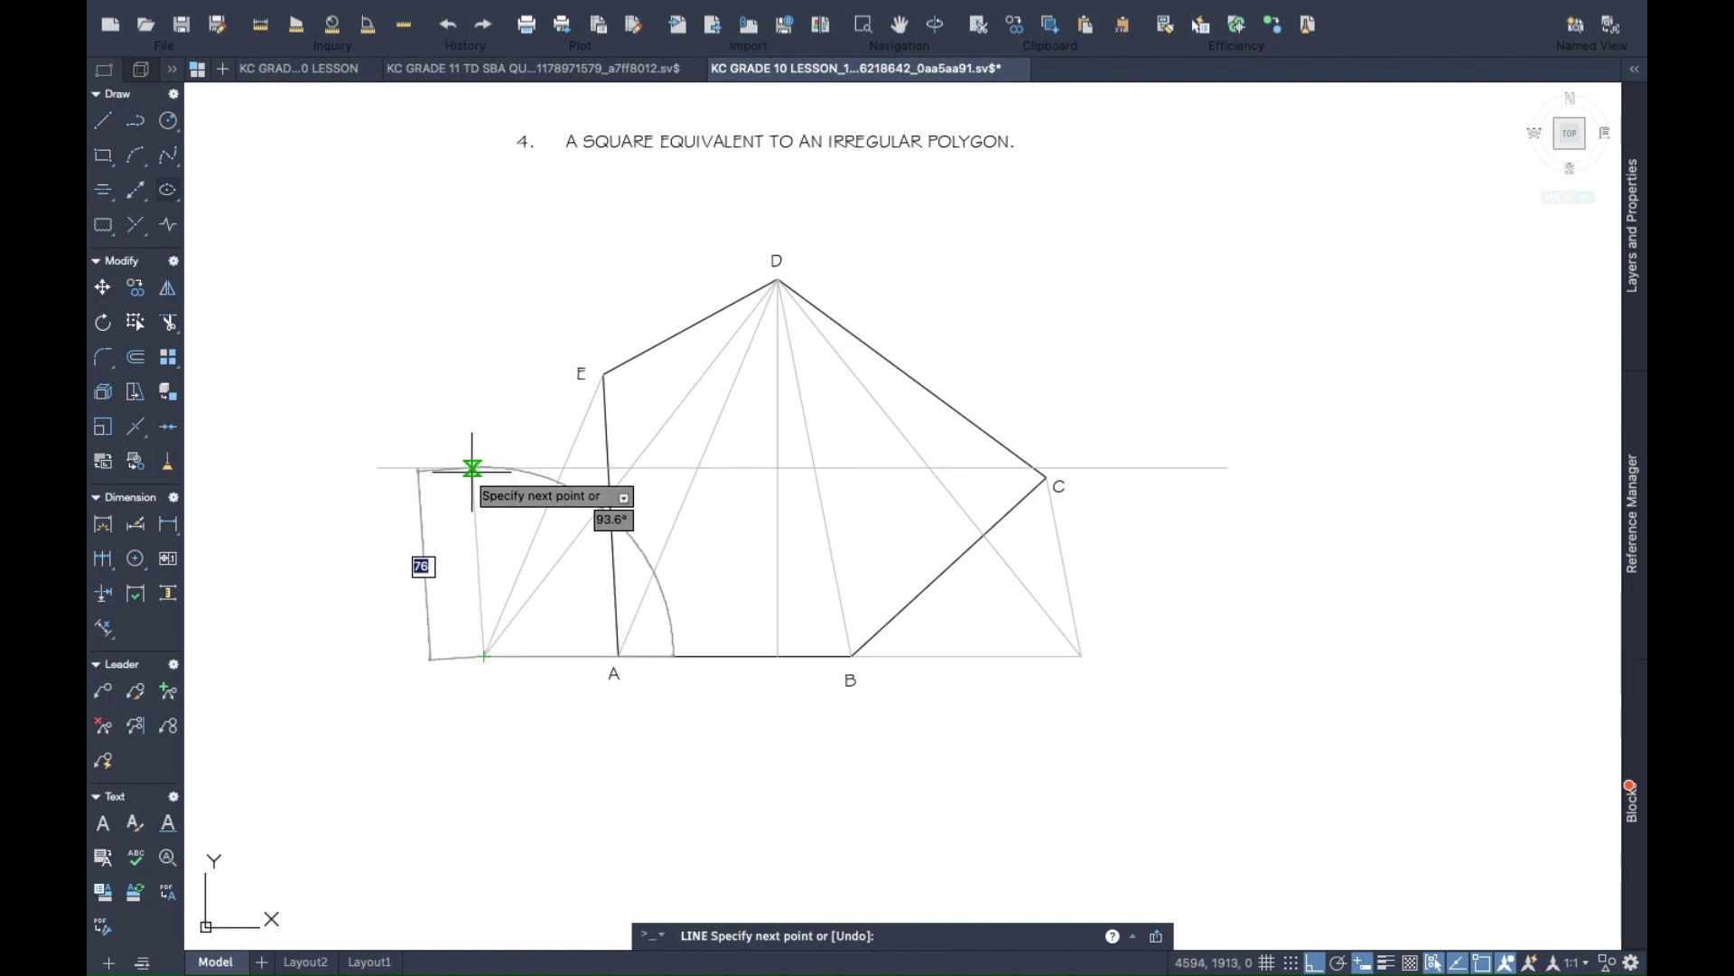
left_click(484, 468)
key("Escape")
right_click(1262, 400)
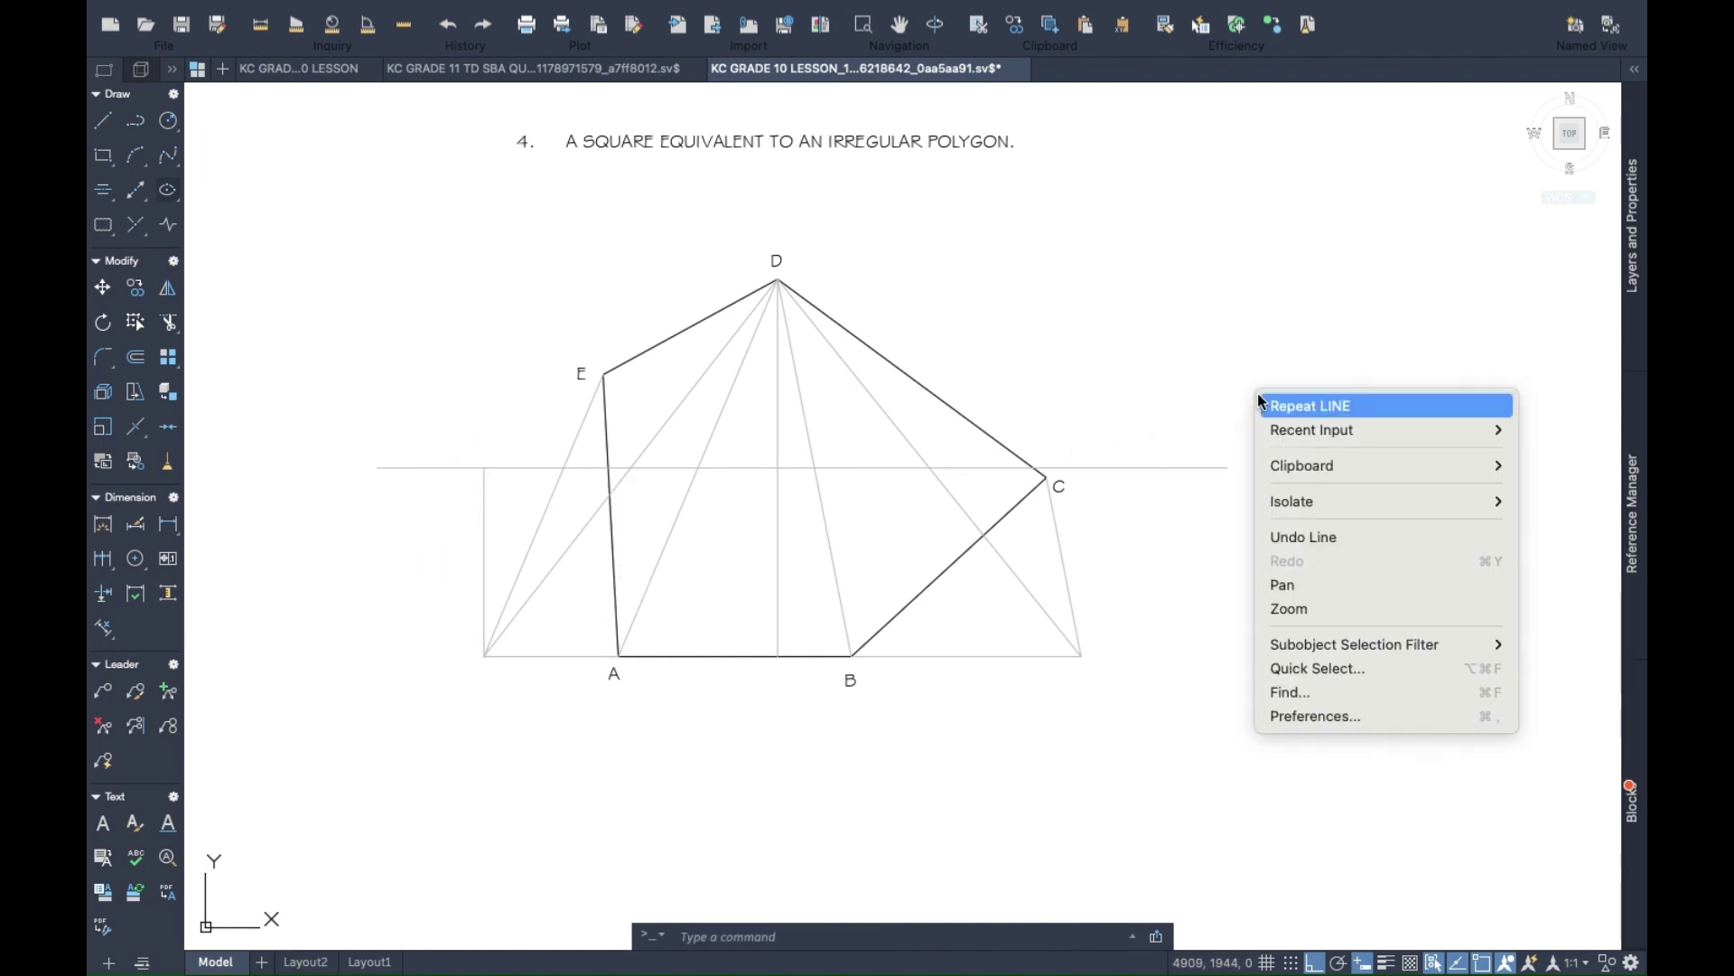
left_click(1303, 407)
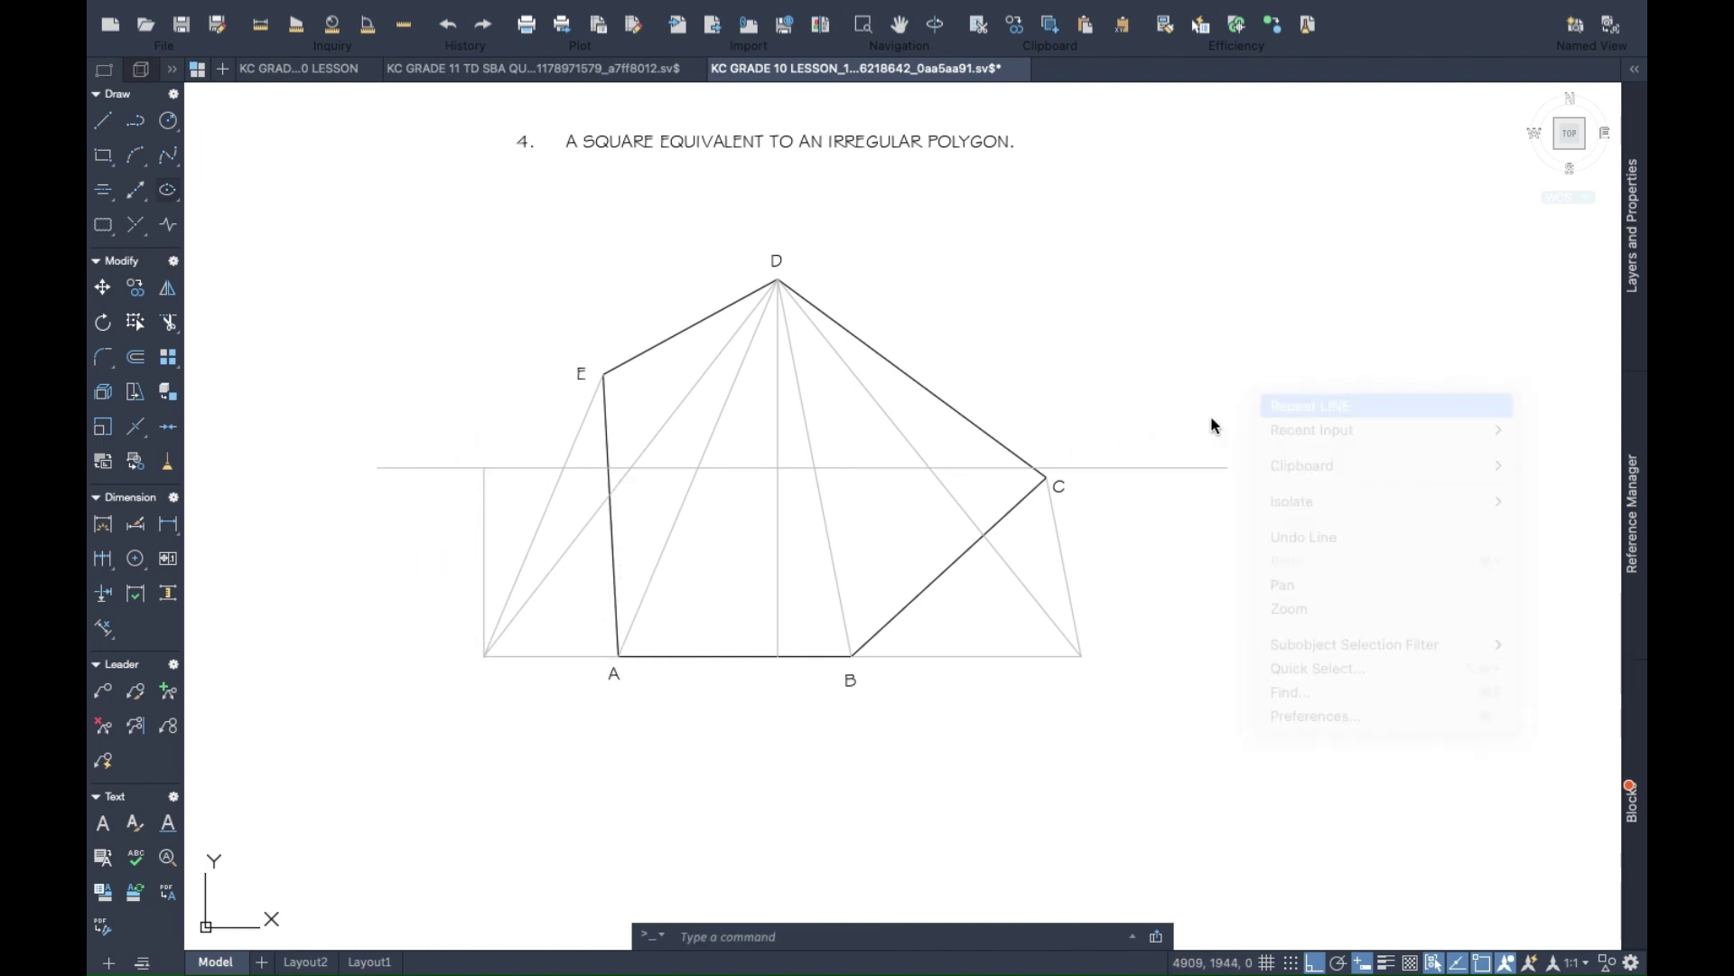
left_click(1080, 652)
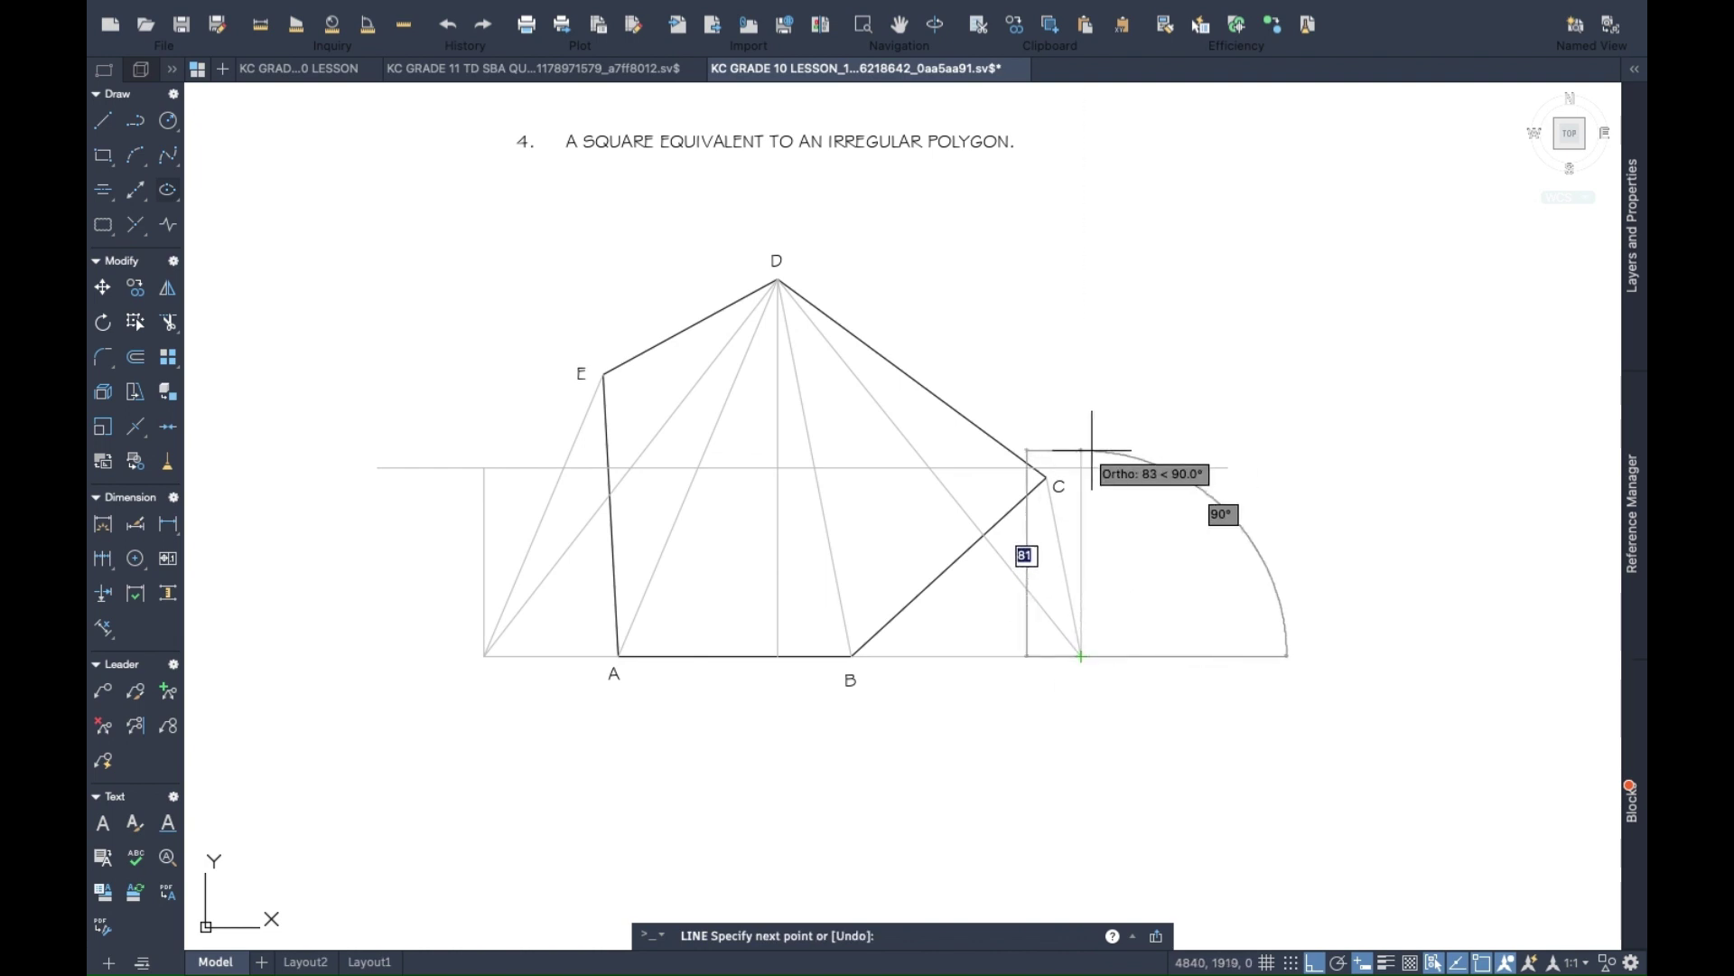
left_click(1080, 469)
key("Escape")
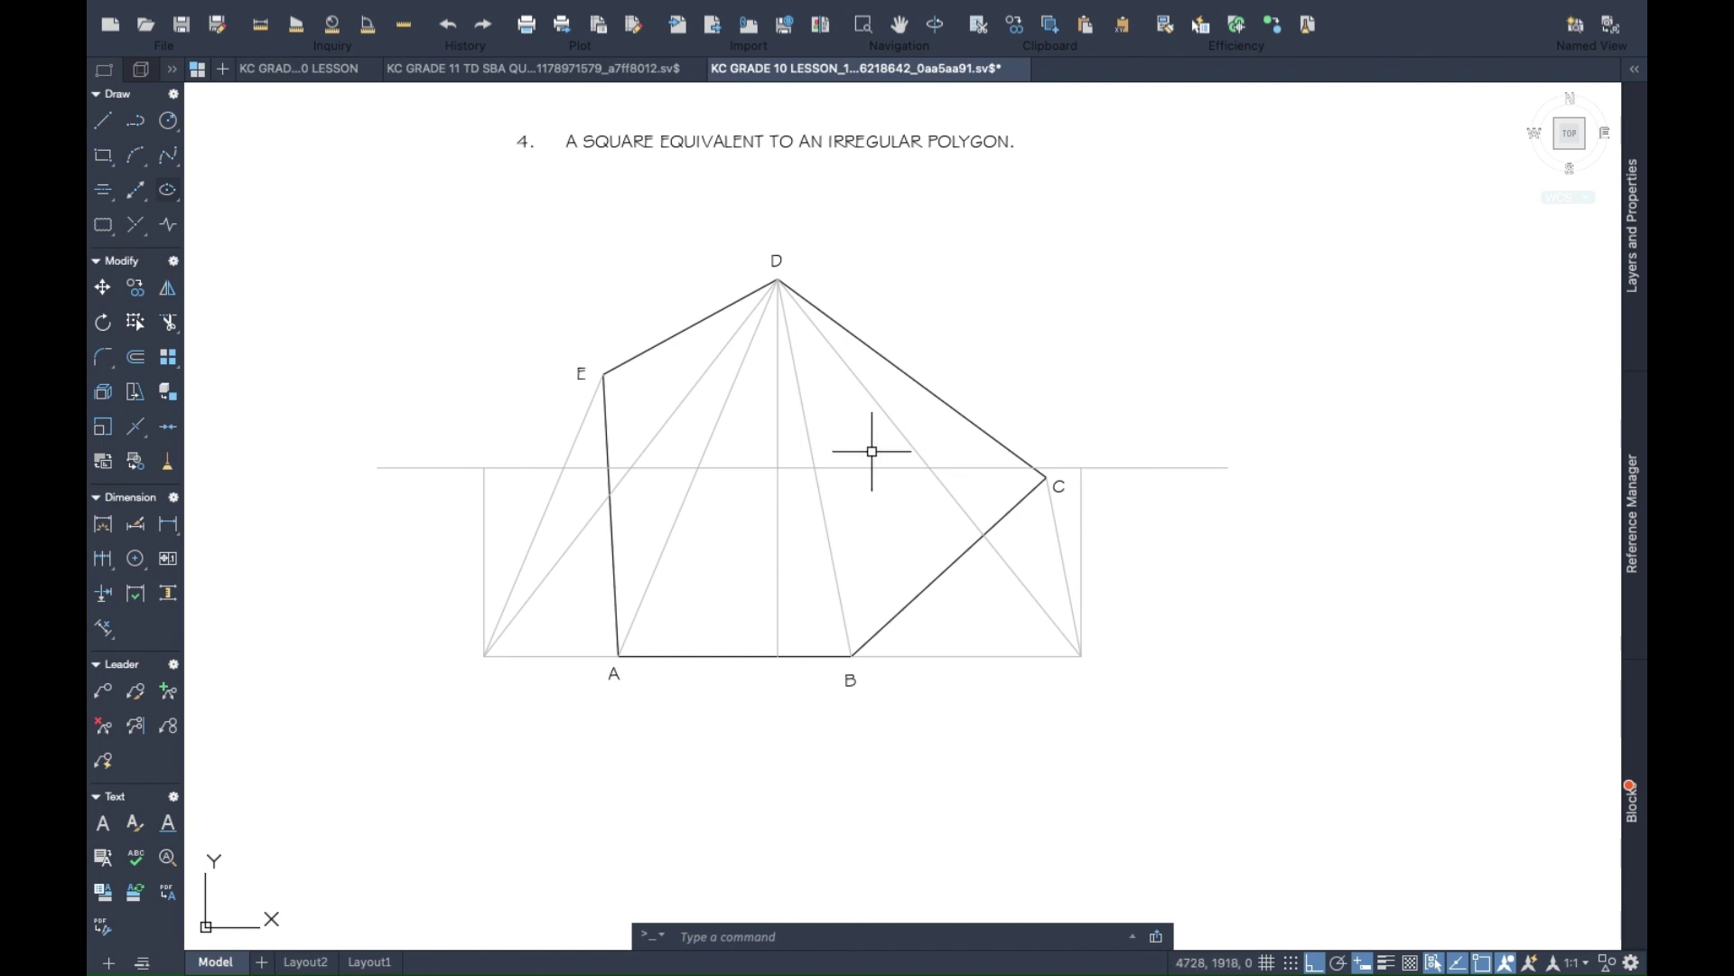
left_click(166, 329)
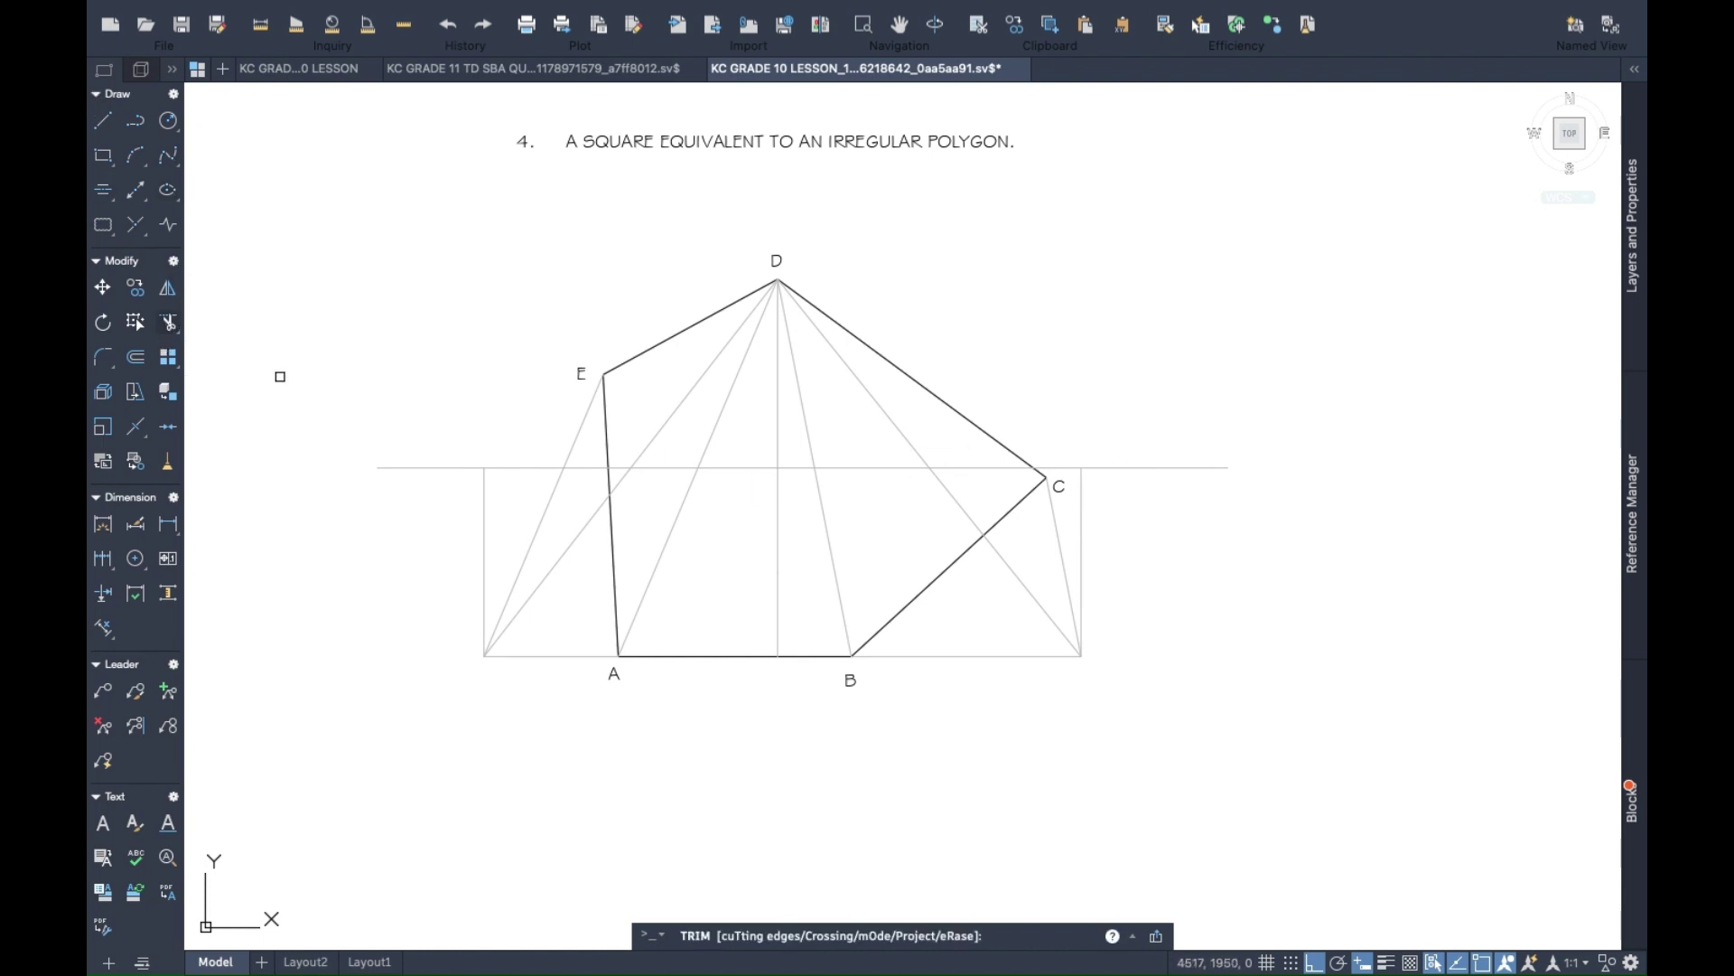
Trim the half-height line's stubs outside both sides, then check the rectangle's left and top edges.
left_click(415, 468)
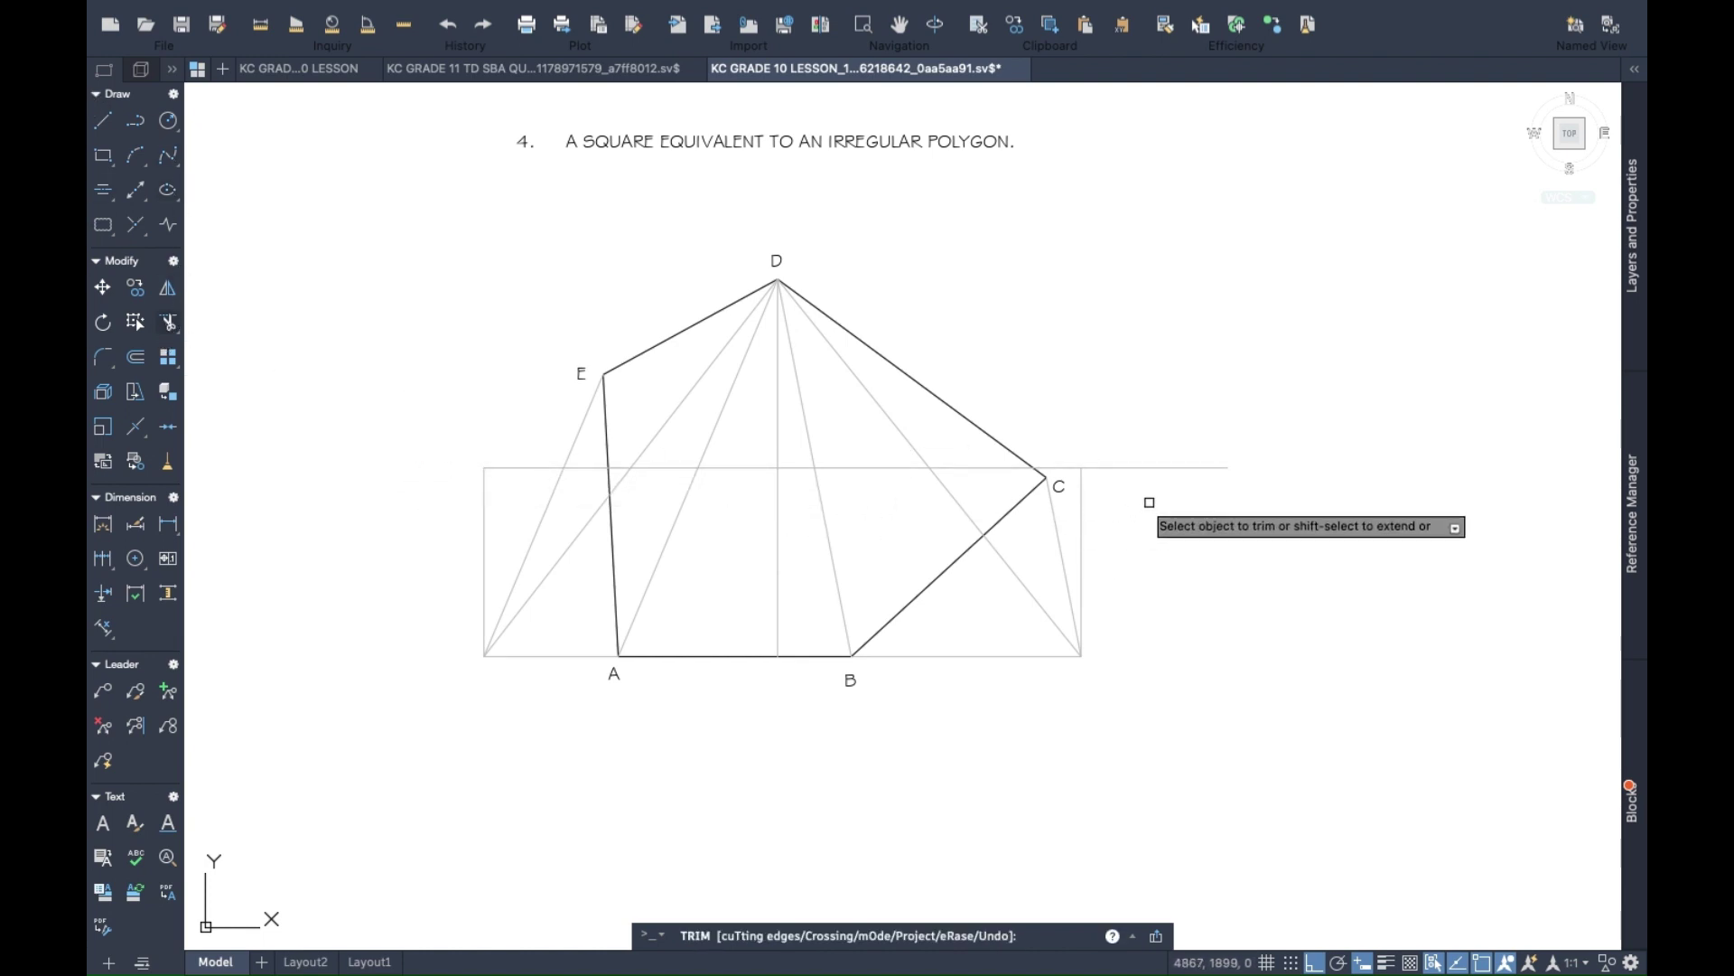
left_click(1155, 468)
key("Return")
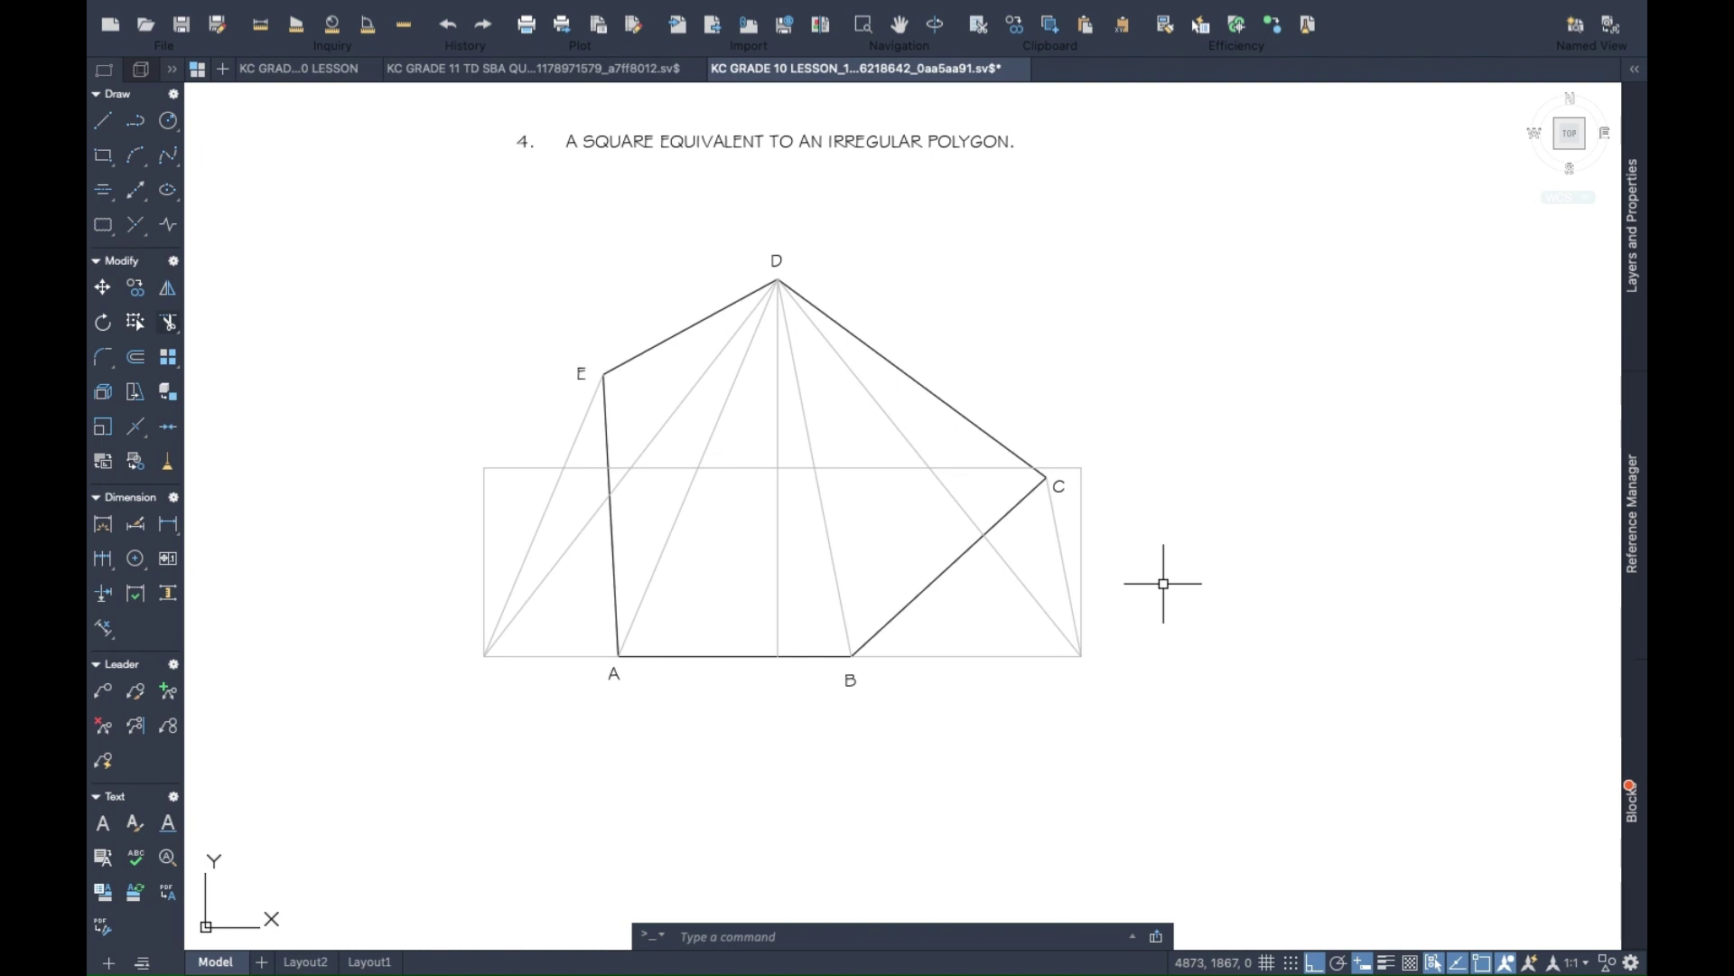
left_click(484, 490)
left_click(487, 467)
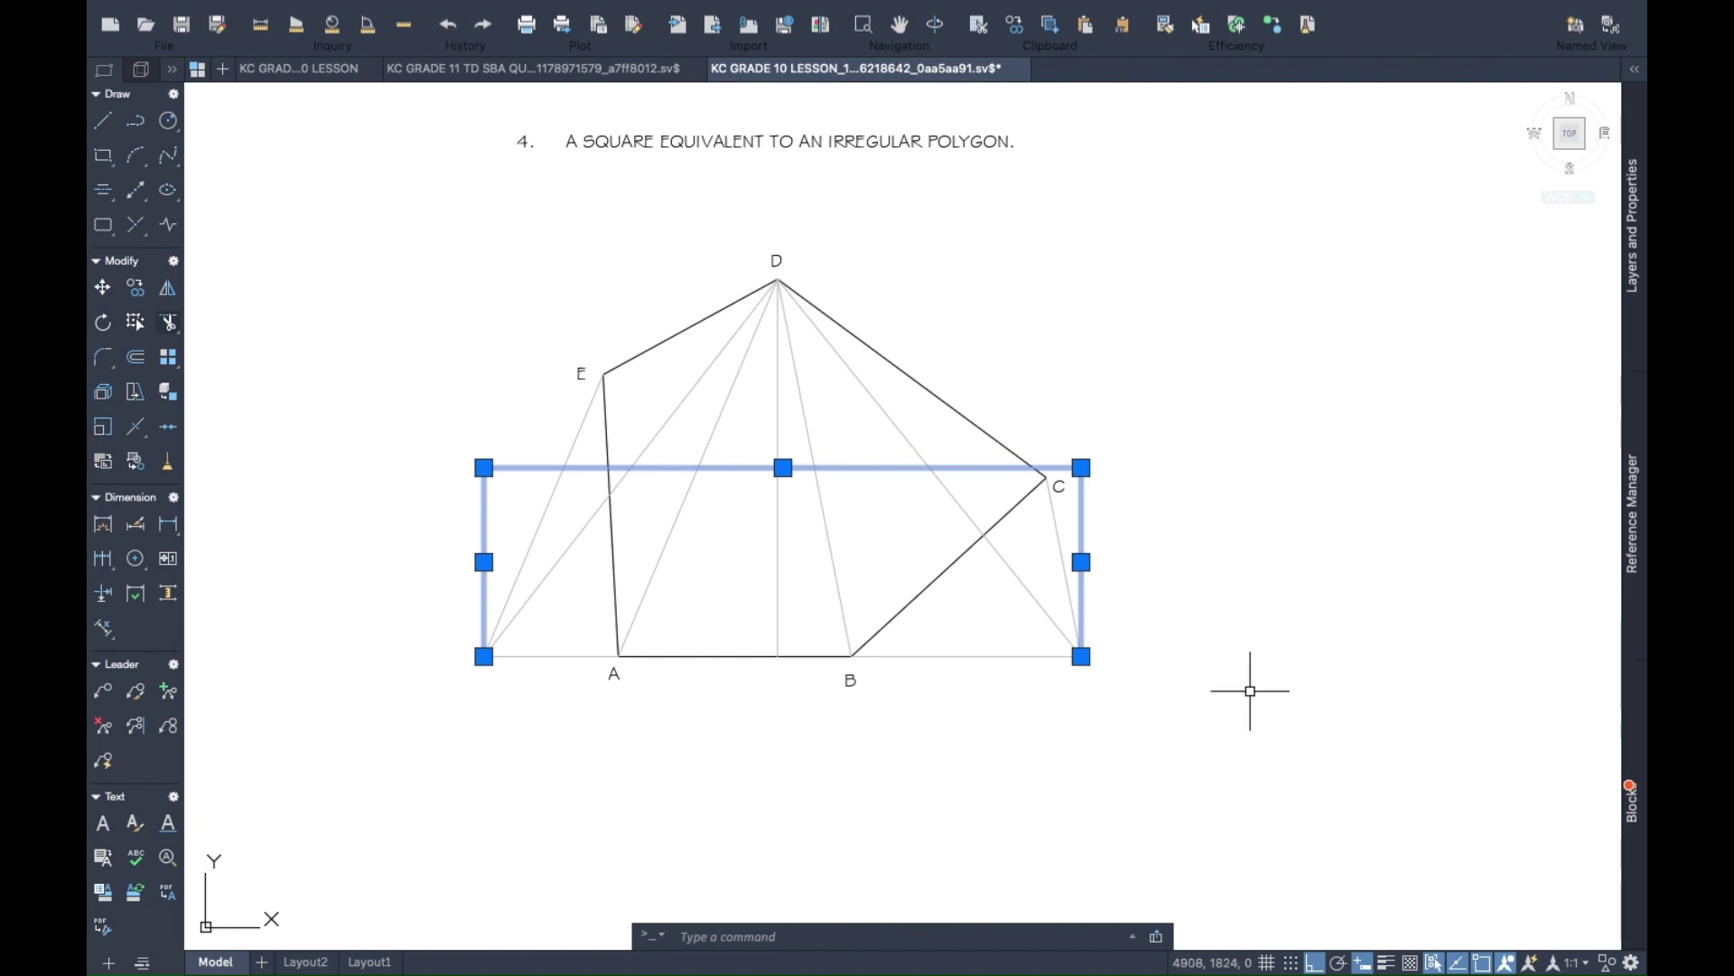
key("Escape")
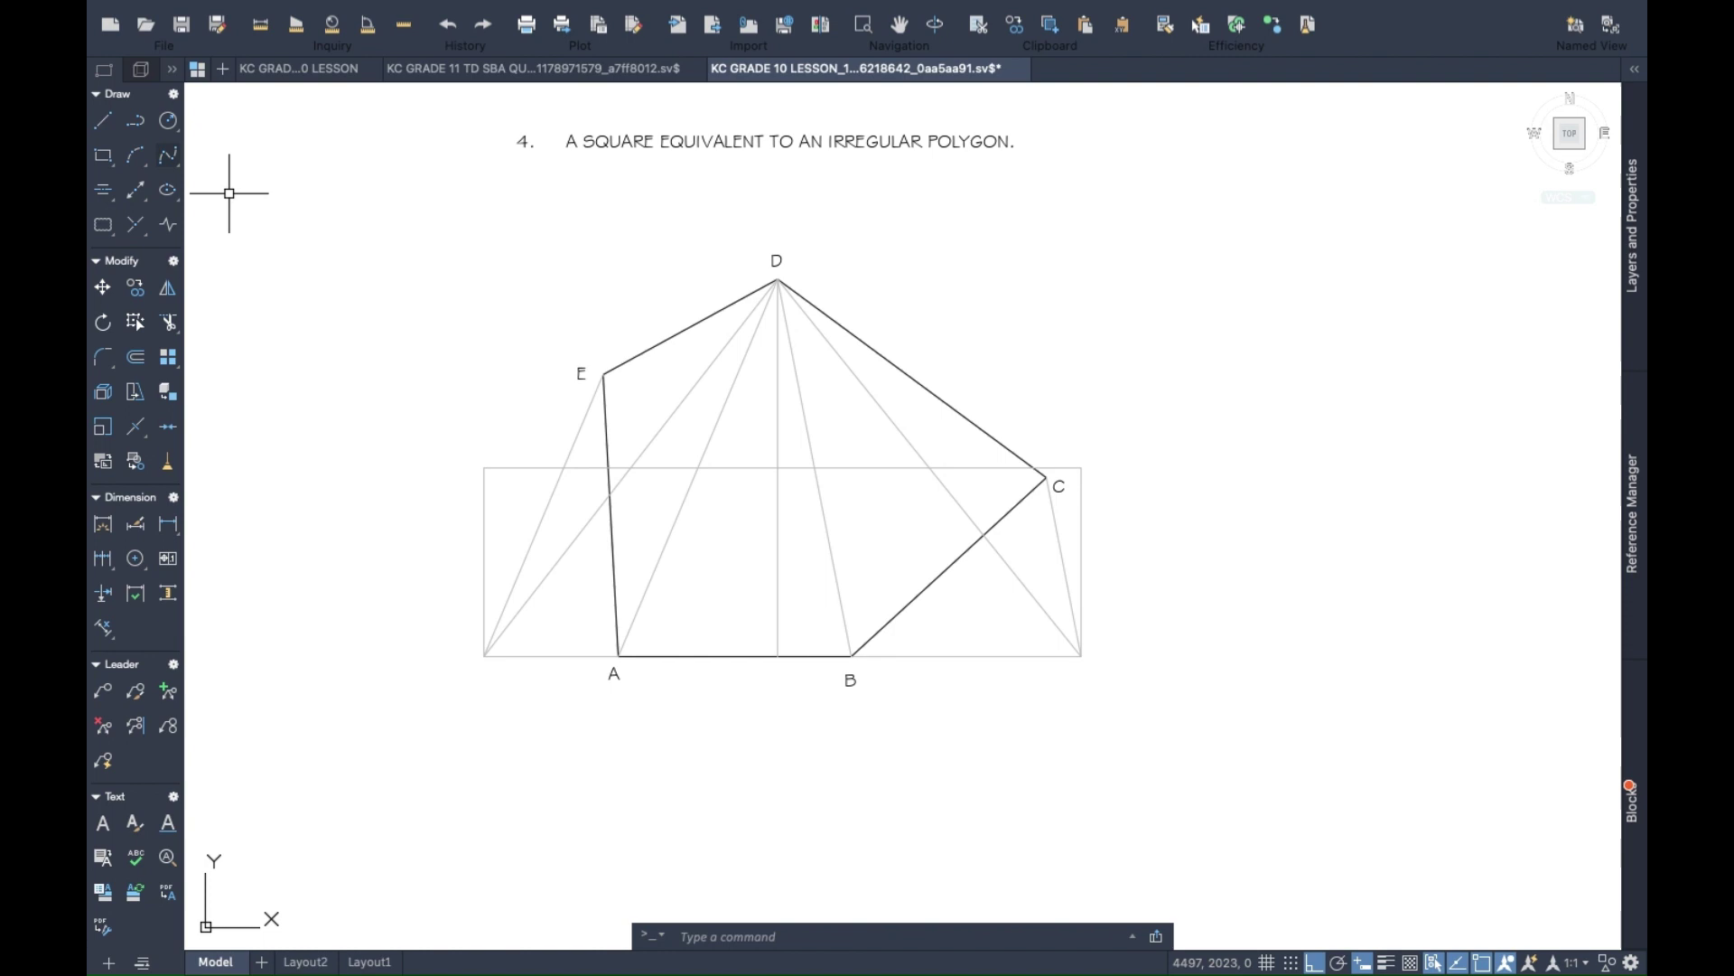
Draw a circle centred on the rectangle's lower-right corner through its top-right corner.
left_click(168, 120)
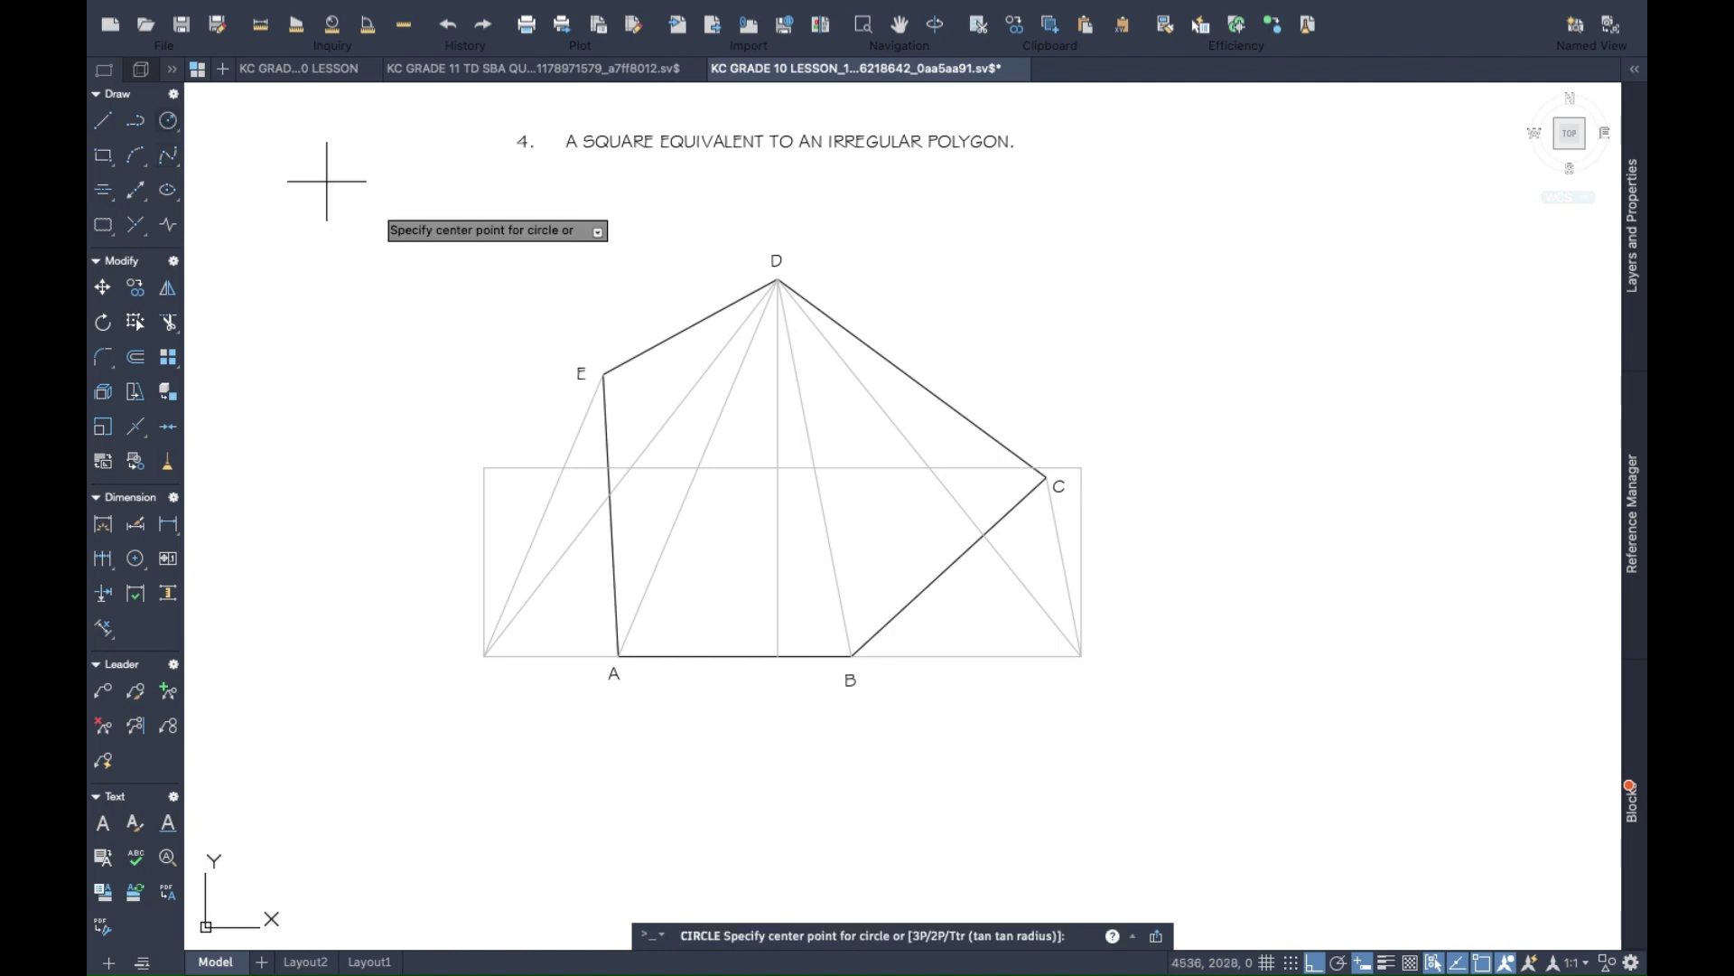
left_click(1082, 655)
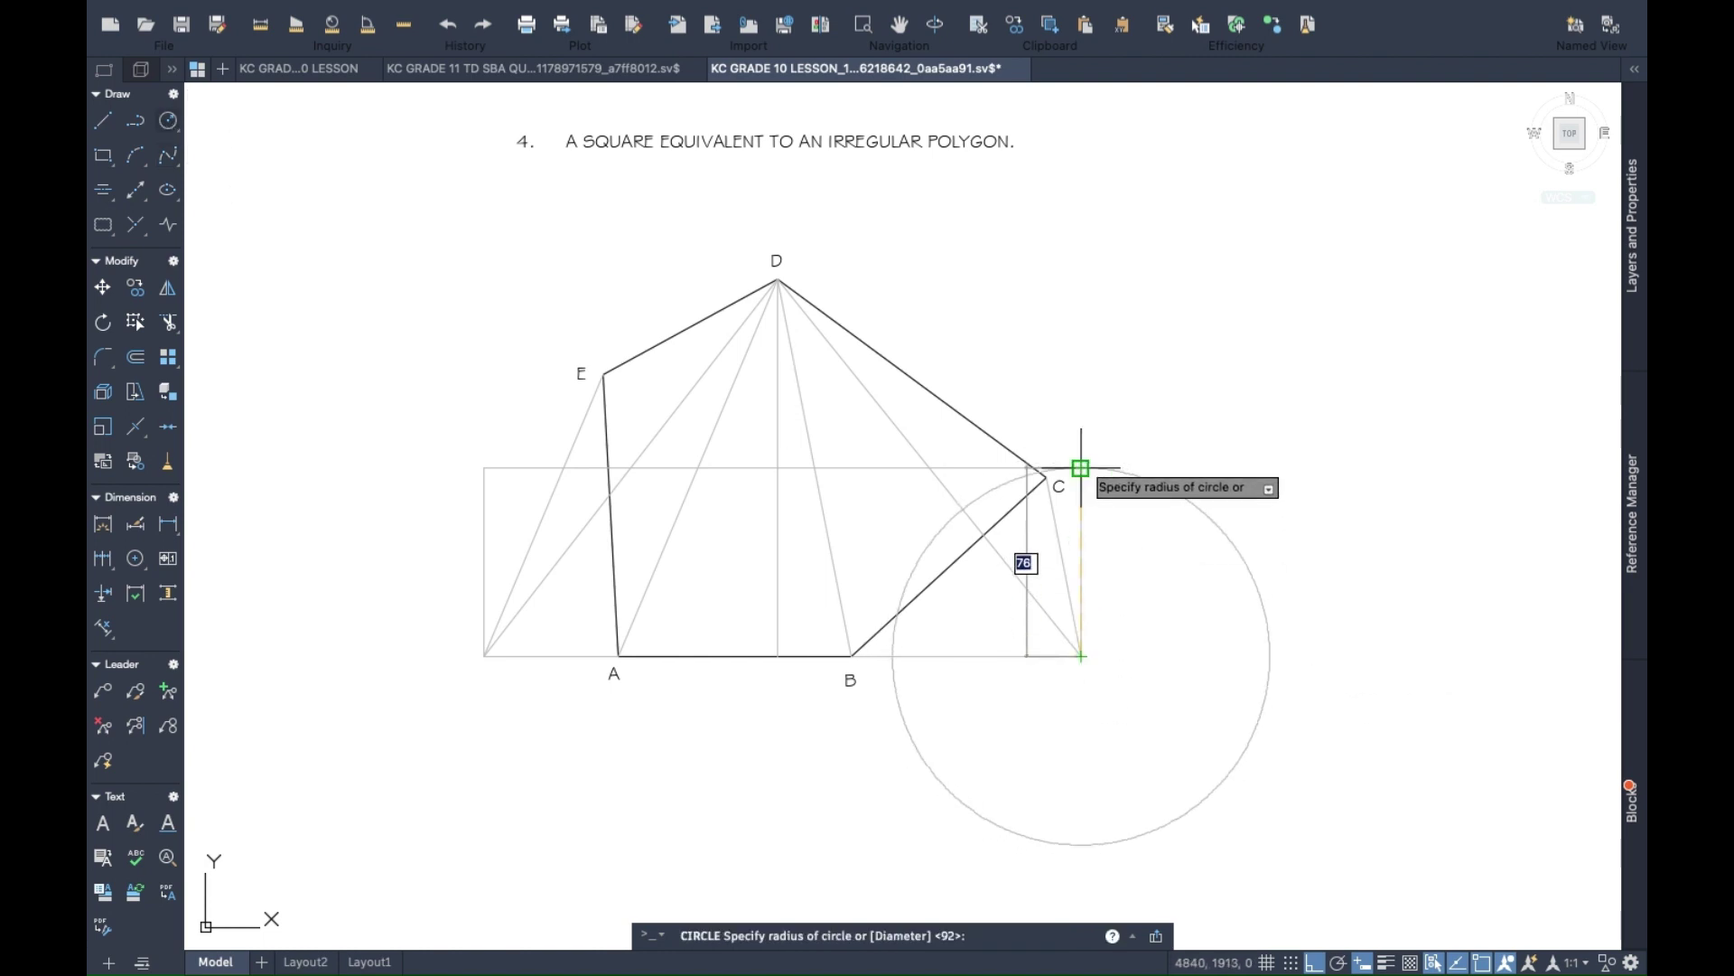
left_click(1081, 467)
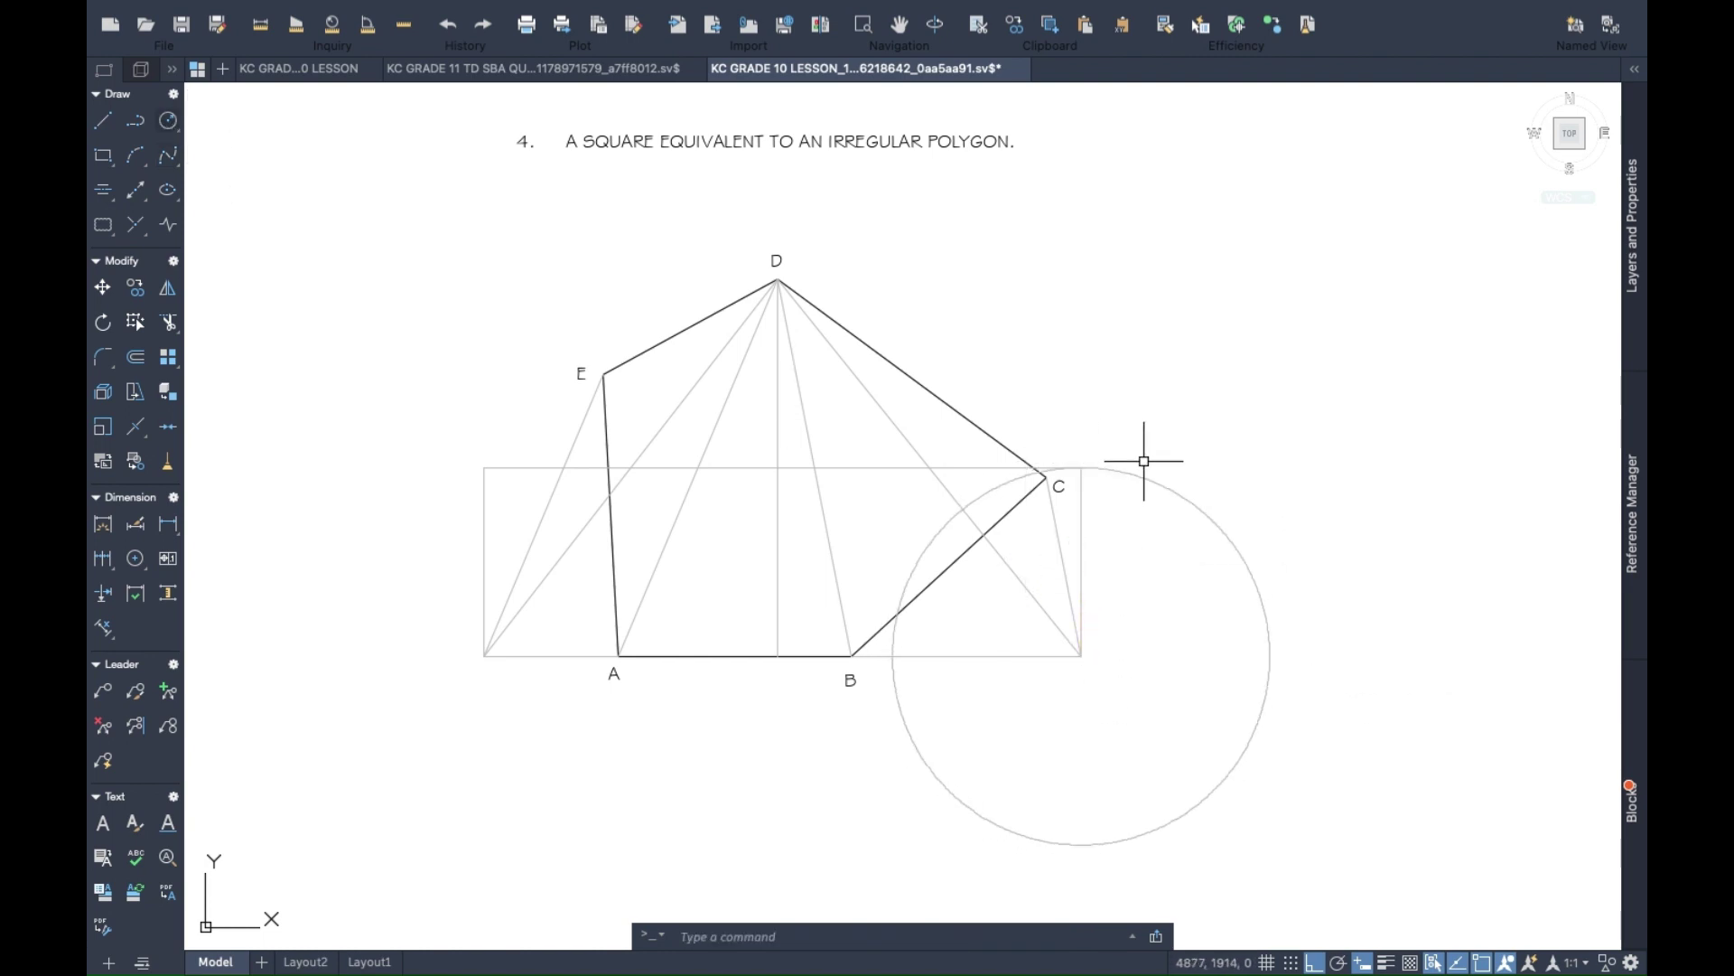
Stretch the line from B rightward to the circle's right edge.
left_click(966, 655)
mouse_move(1082, 655)
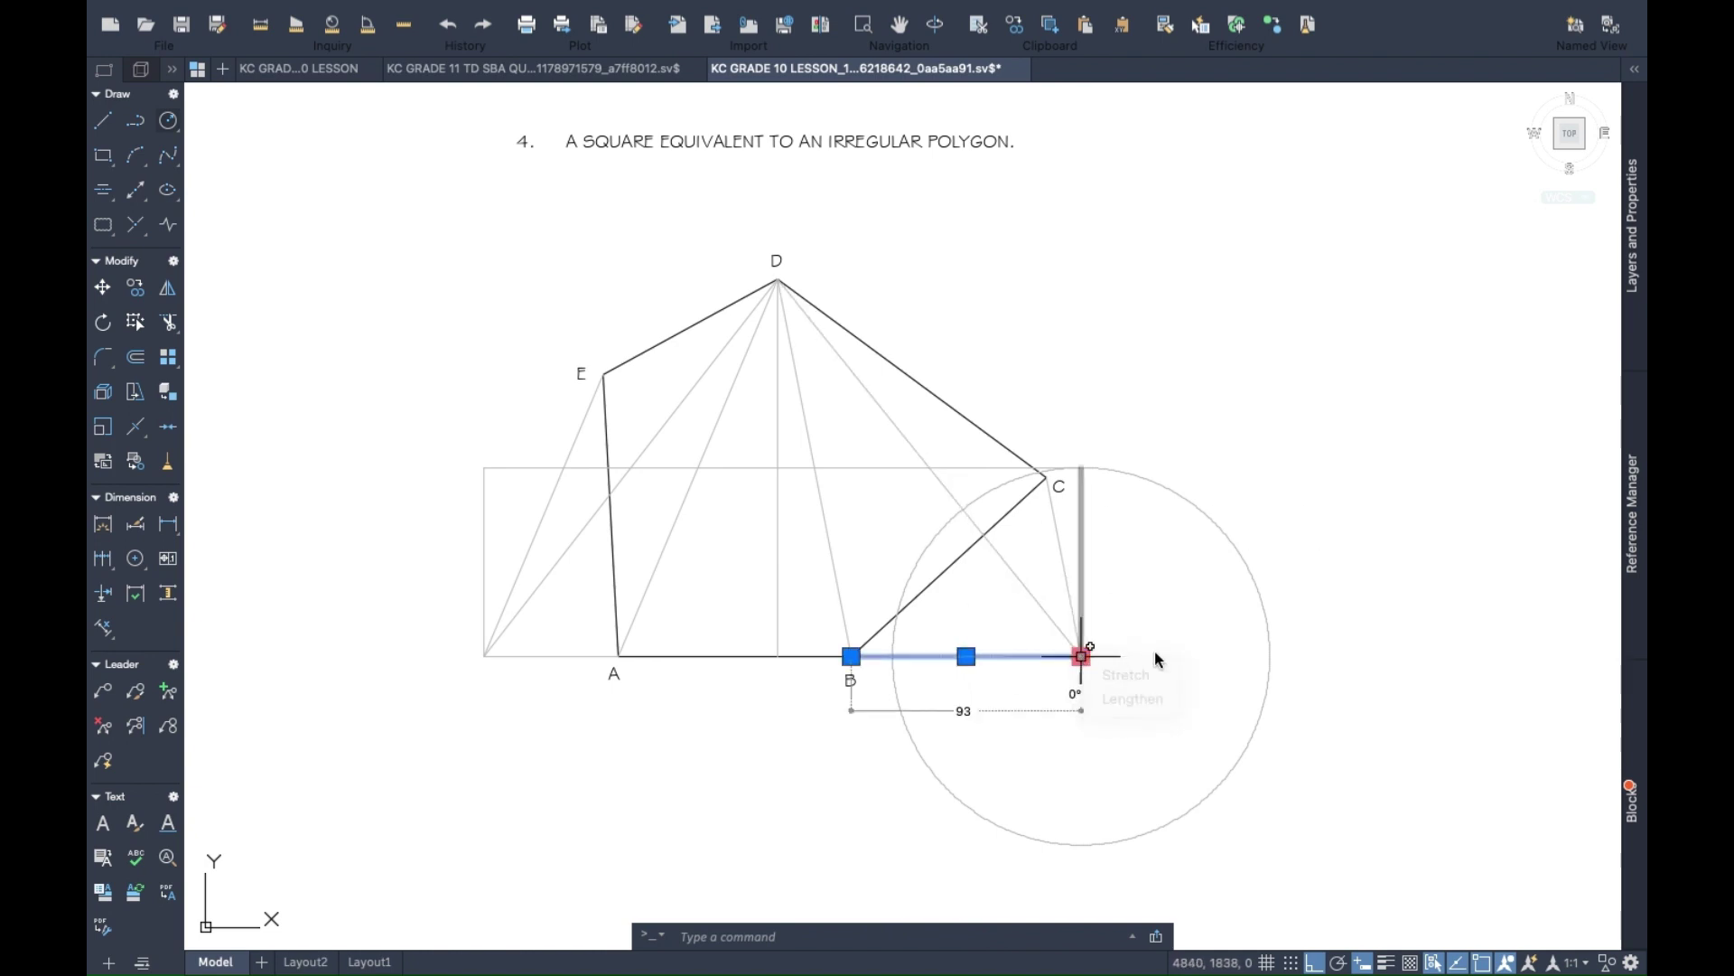
left_click(1133, 675)
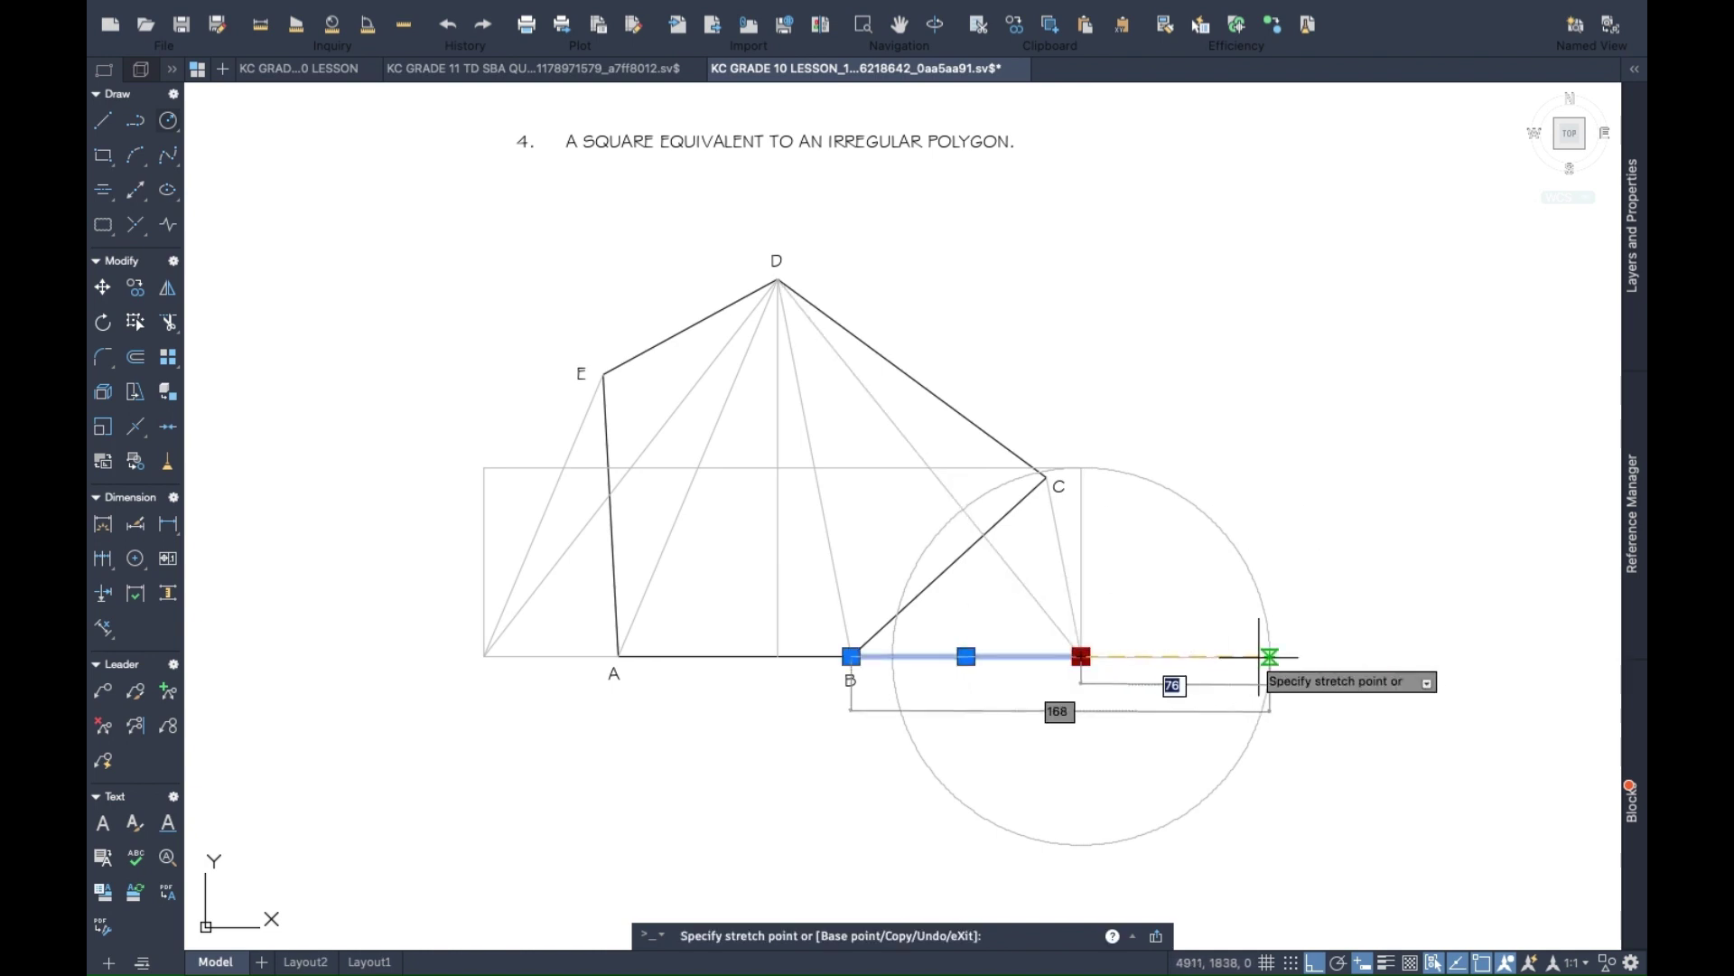
left_click(1269, 657)
key("Escape")
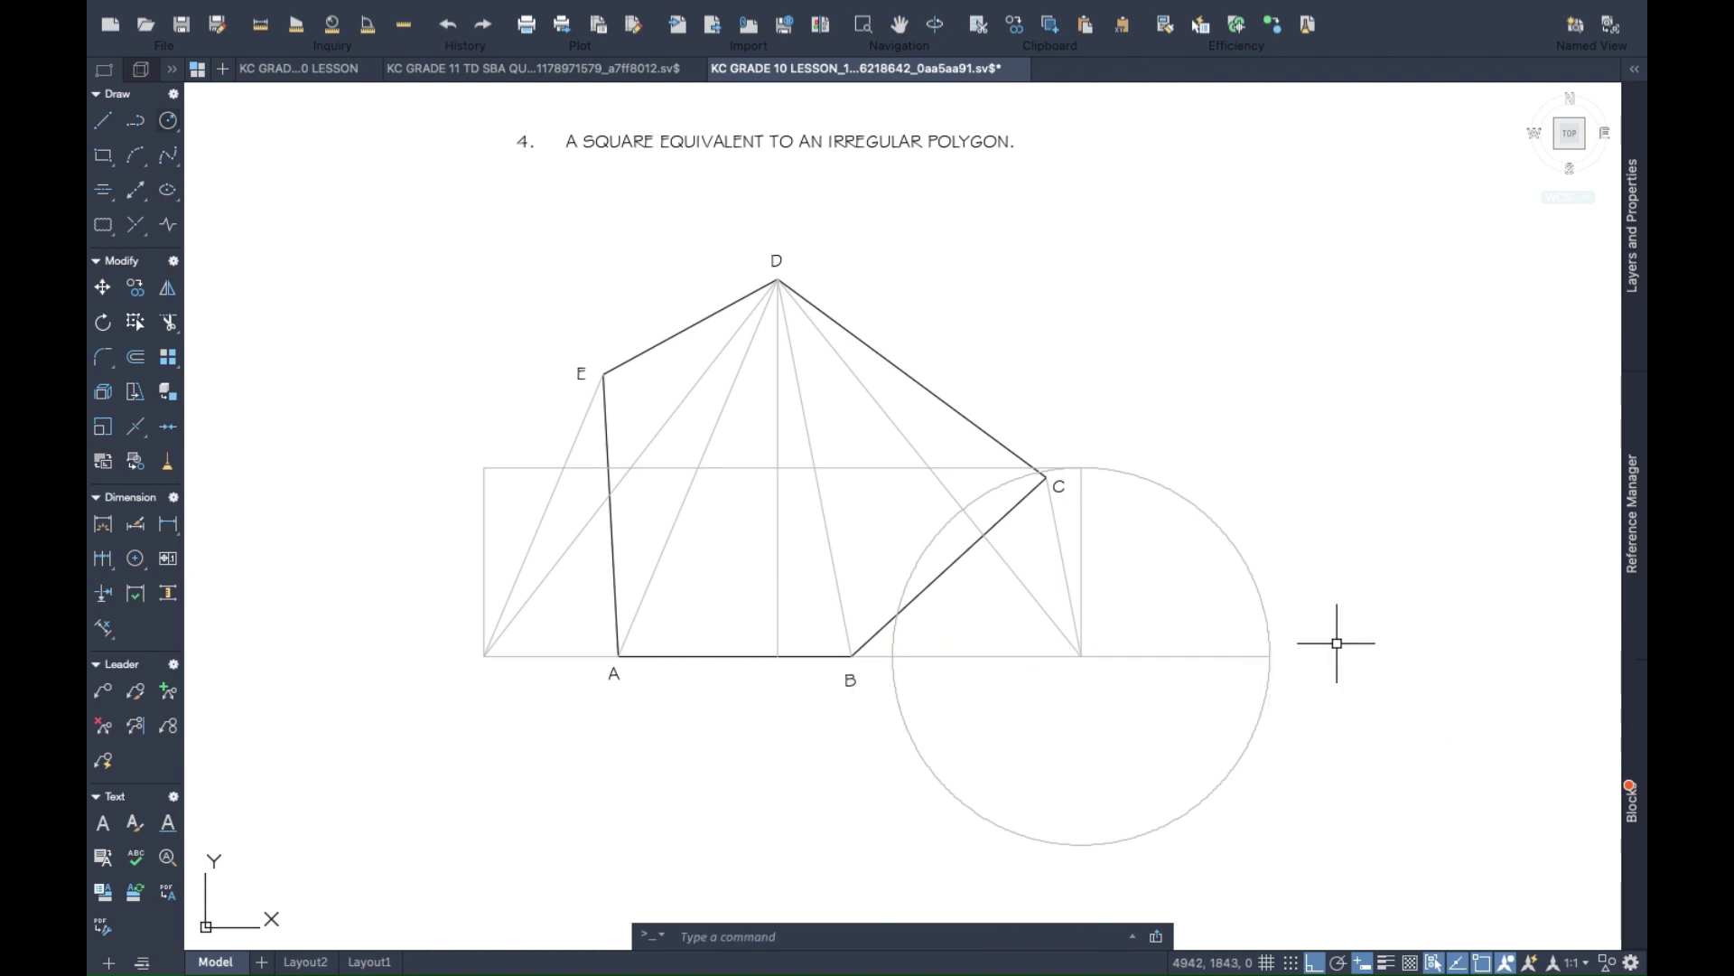
Trim the circle's lower half and the arc left of the rectangle's side.
left_click(171, 327)
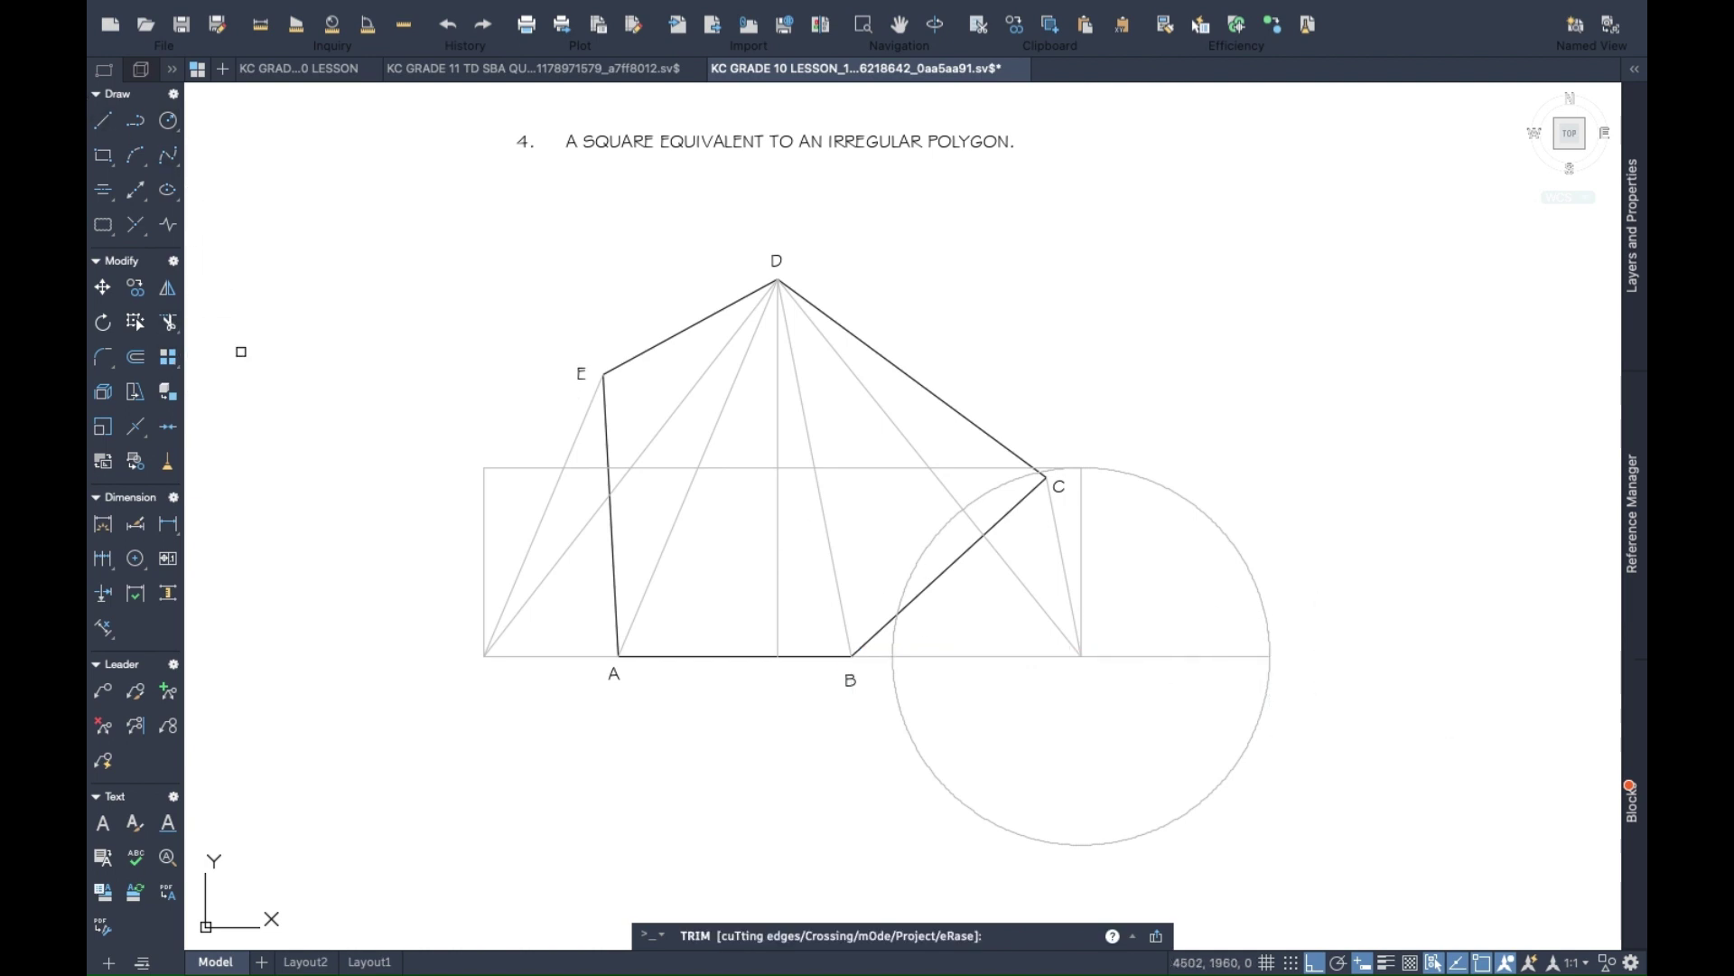
left_click(910, 727)
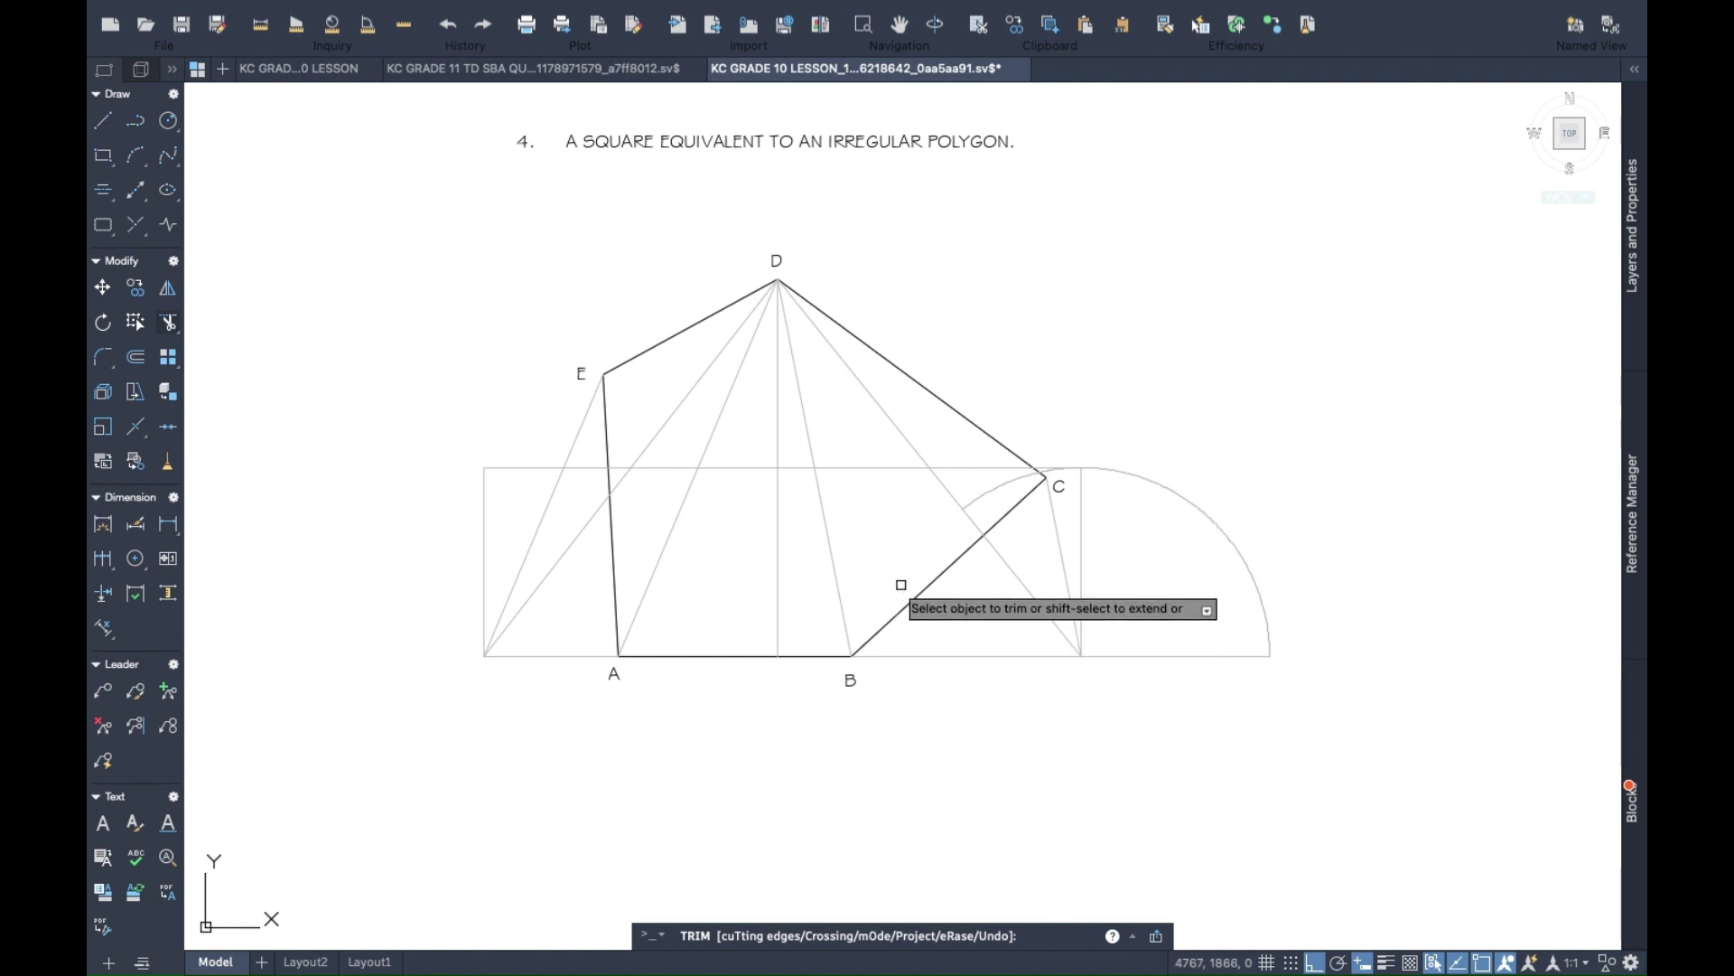
left_click(986, 494)
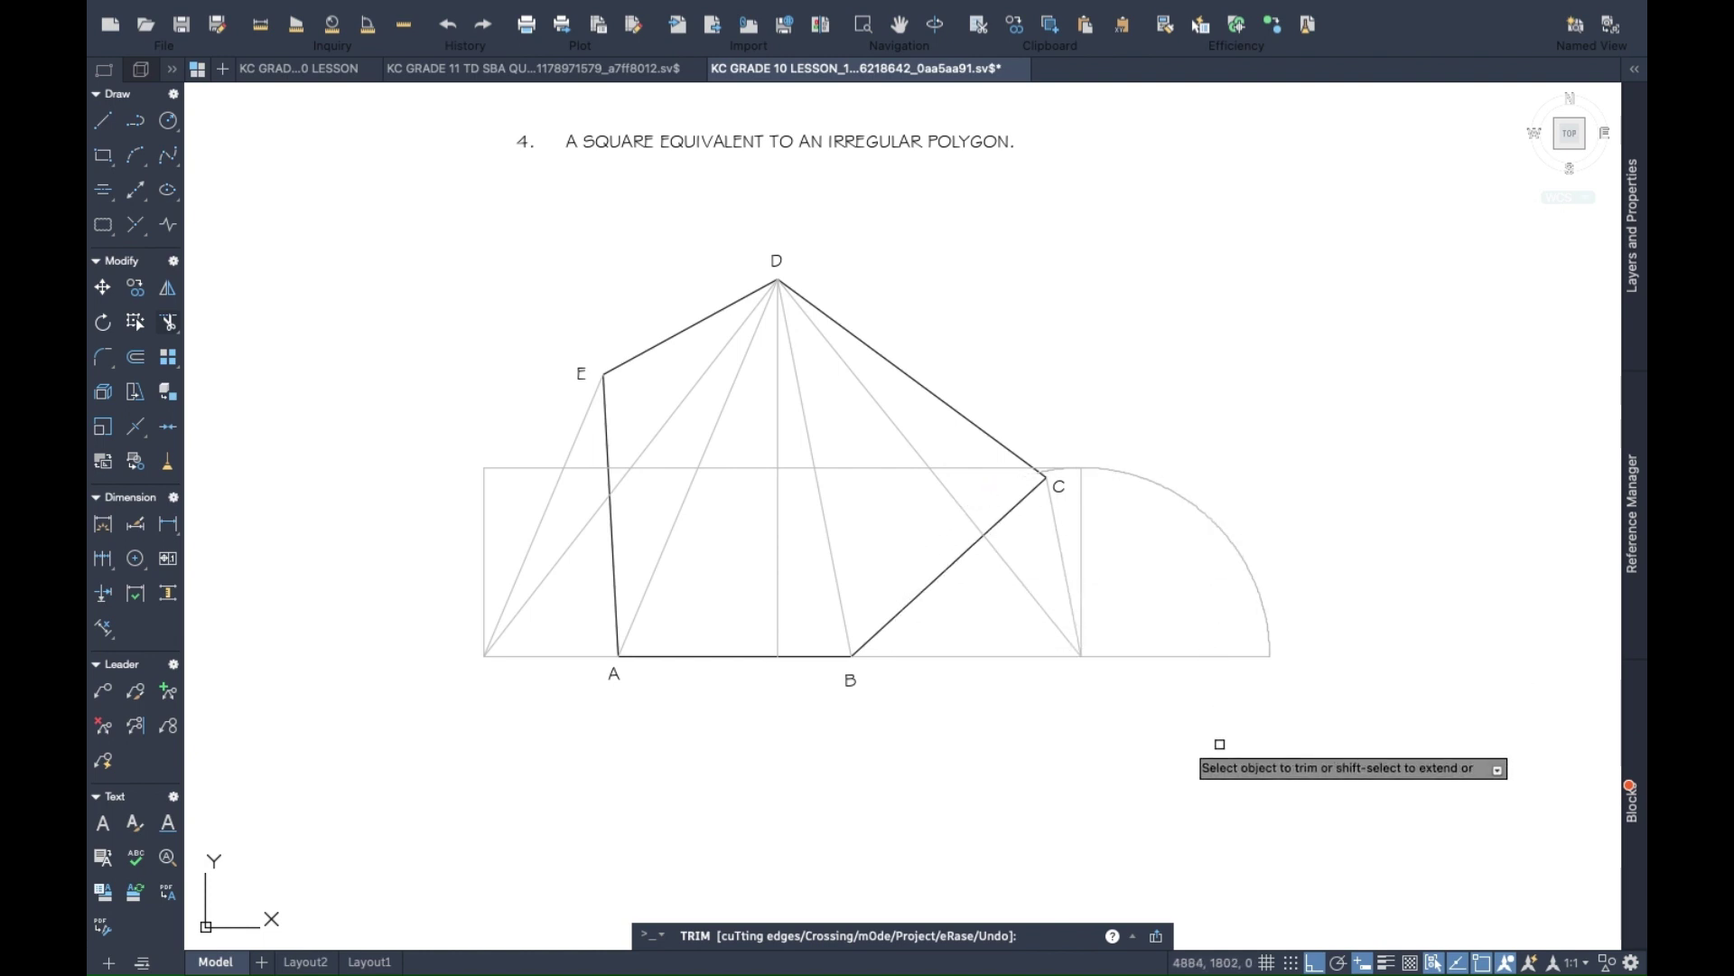
key("Escape")
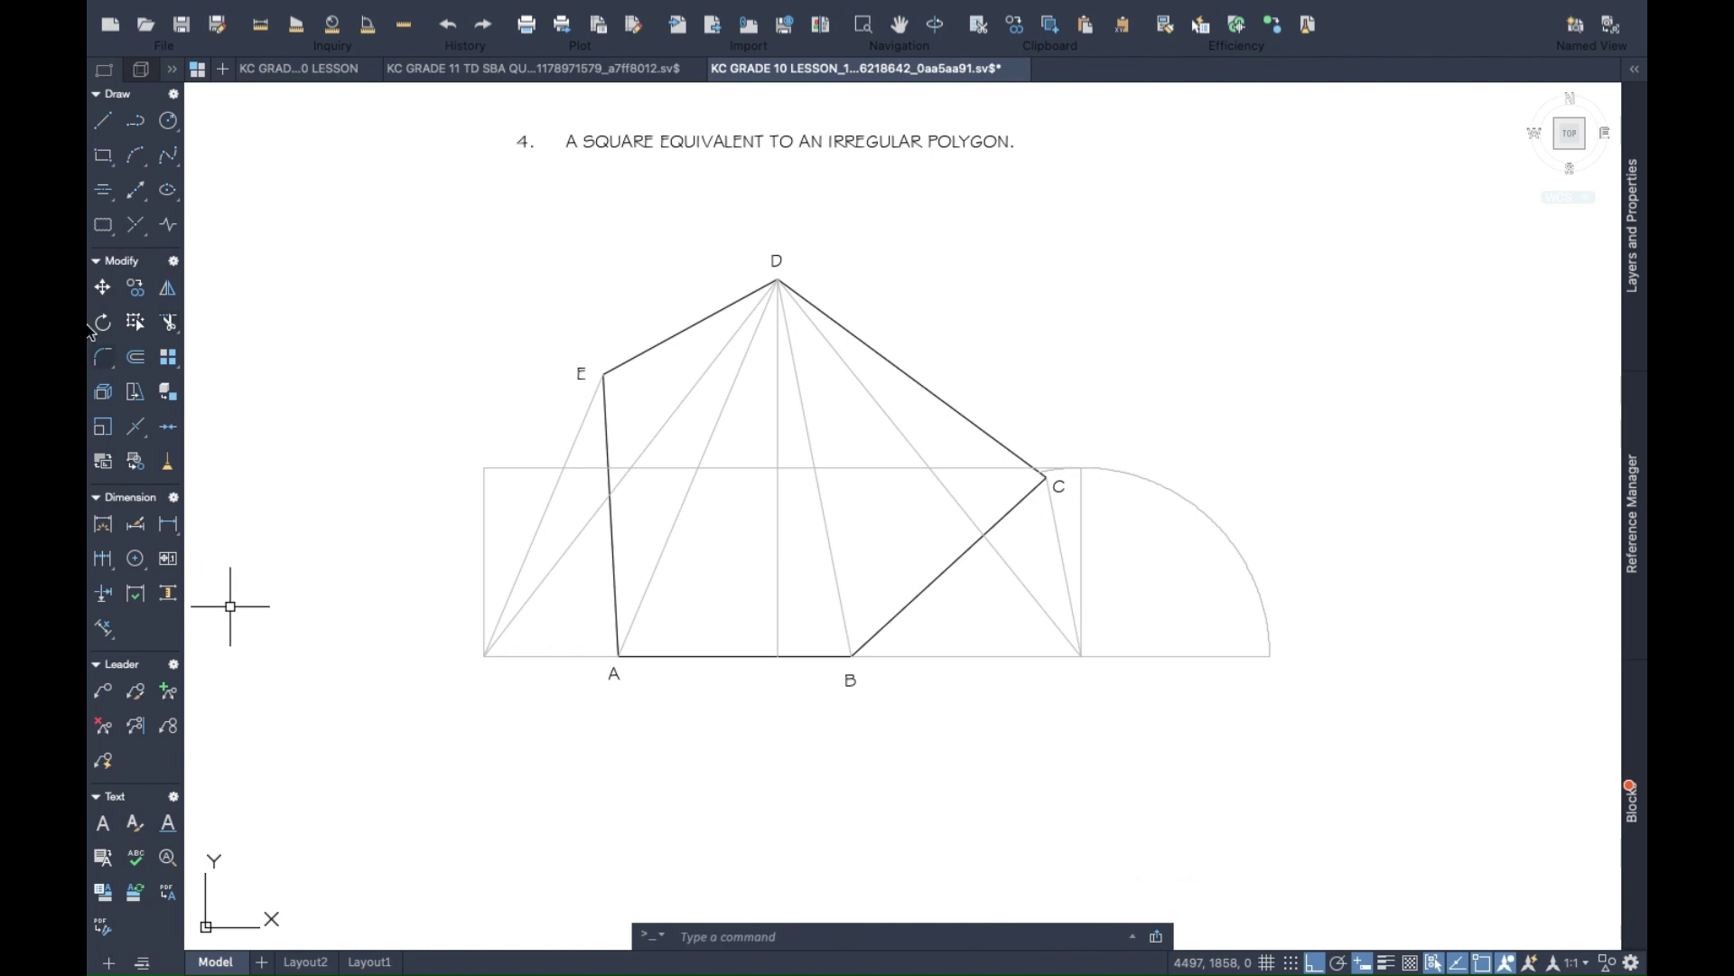
Draw the combined base line to the arc's end and a circle centred at its midpoint.
left_click(104, 127)
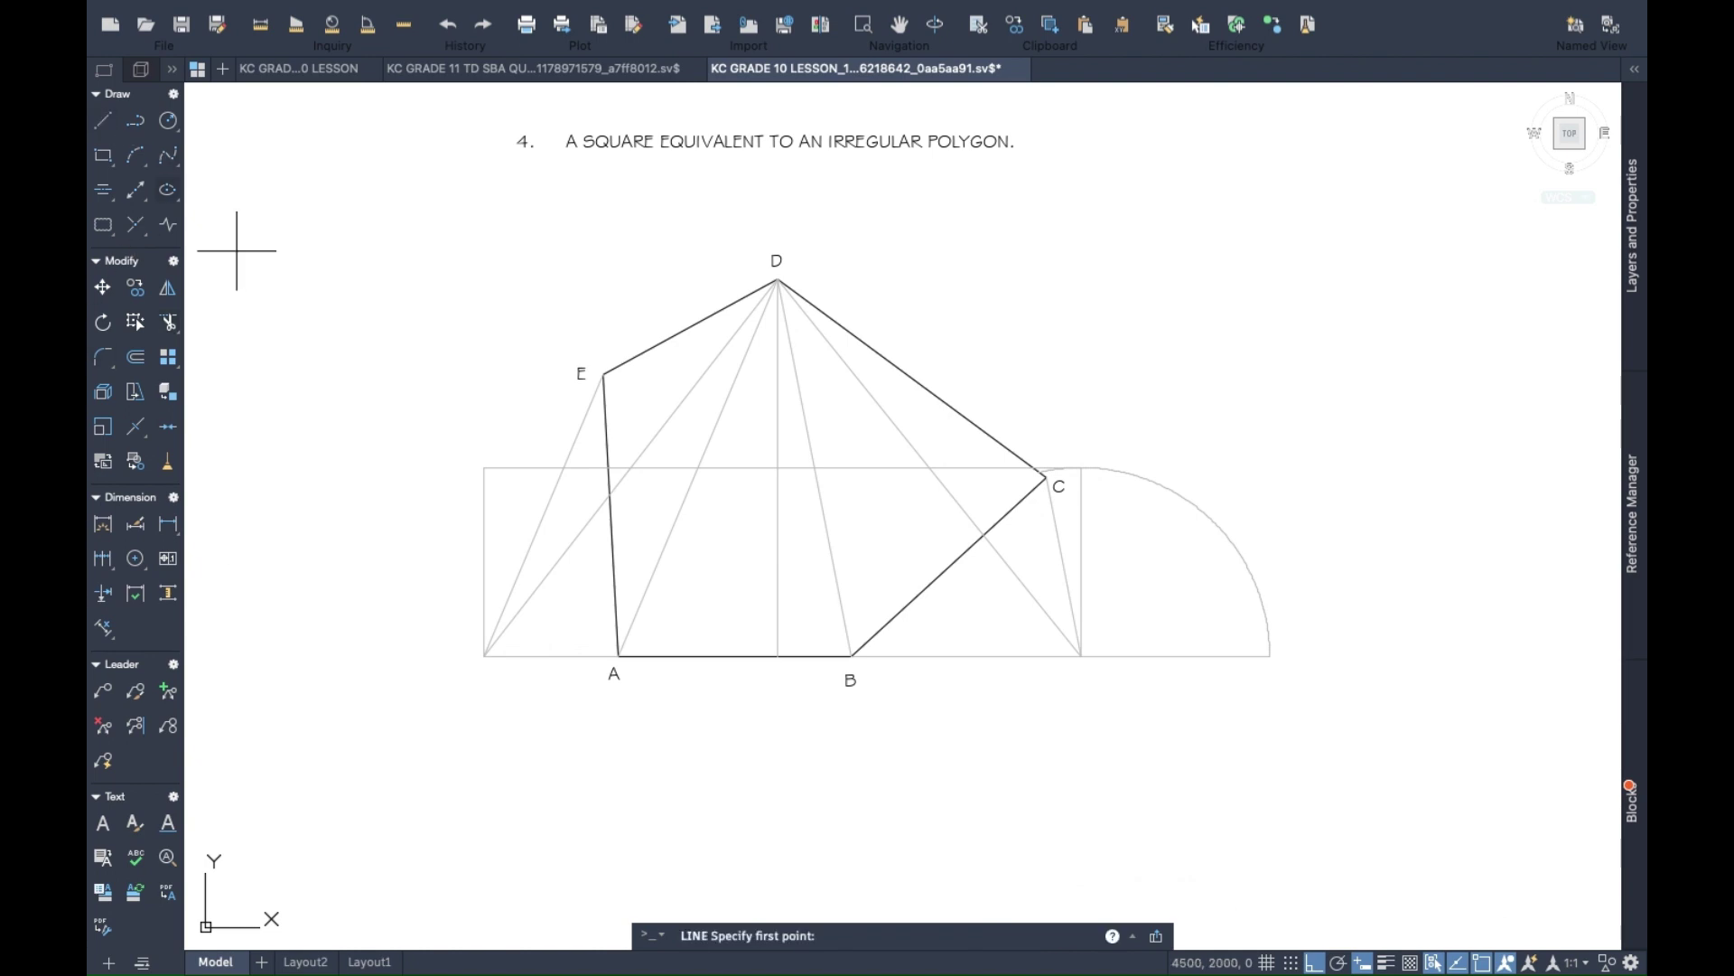
left_click(484, 656)
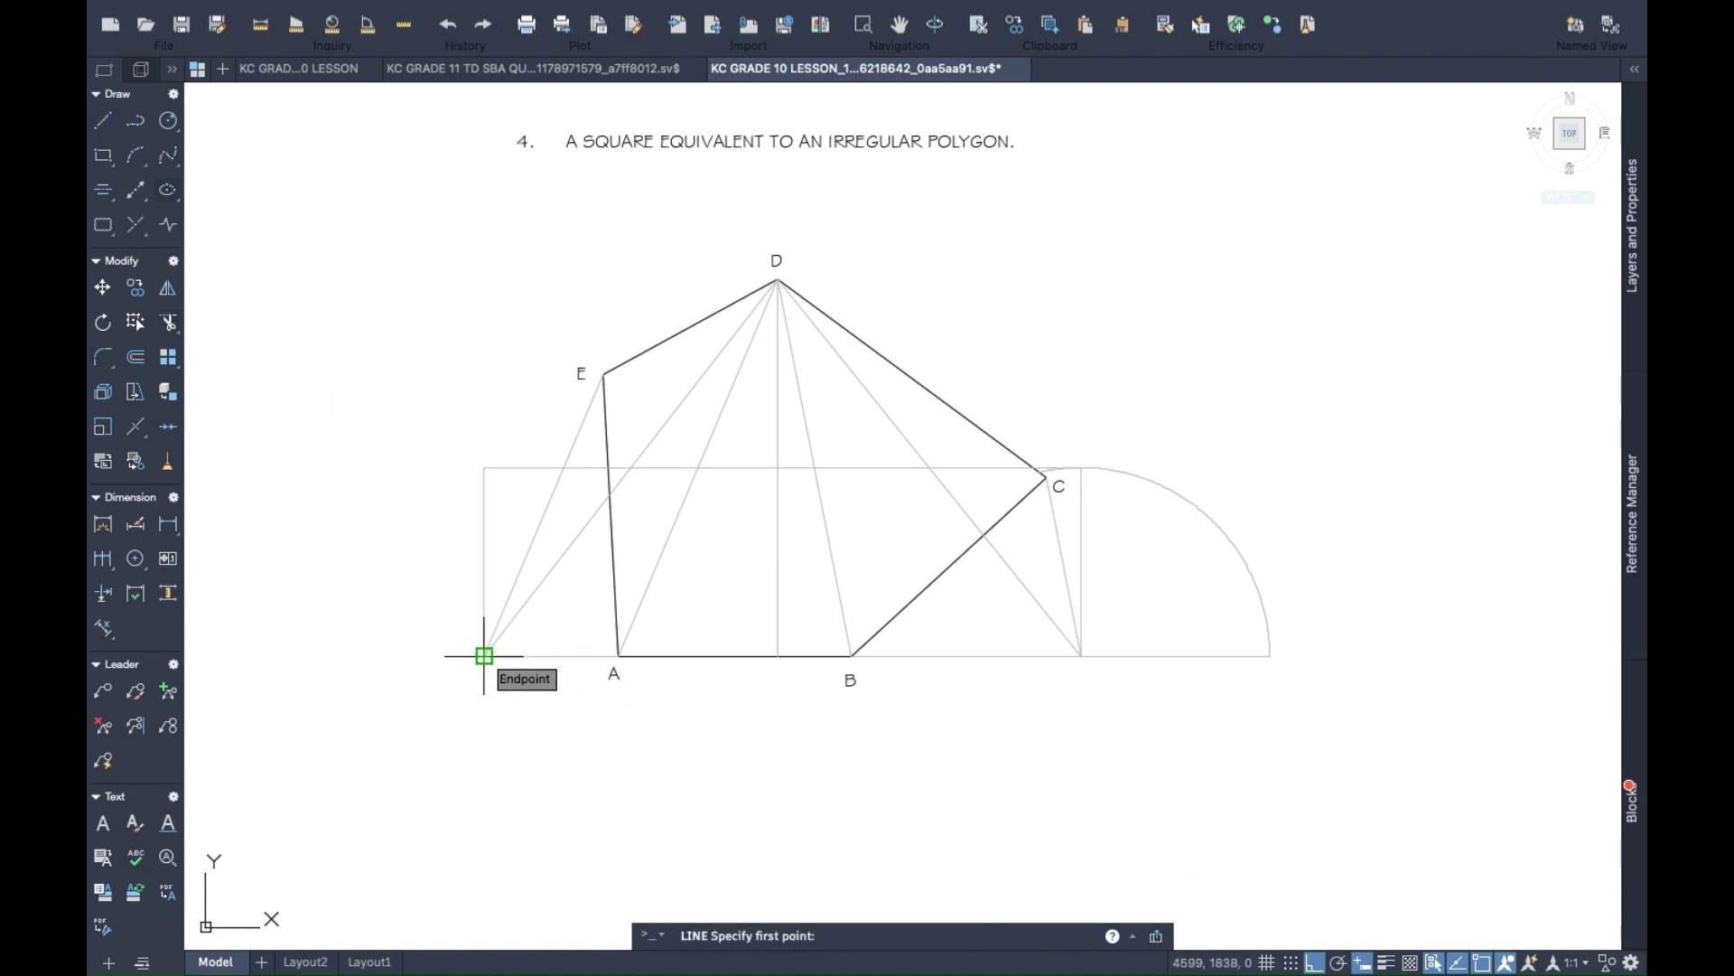
left_click(1270, 656)
key("Escape")
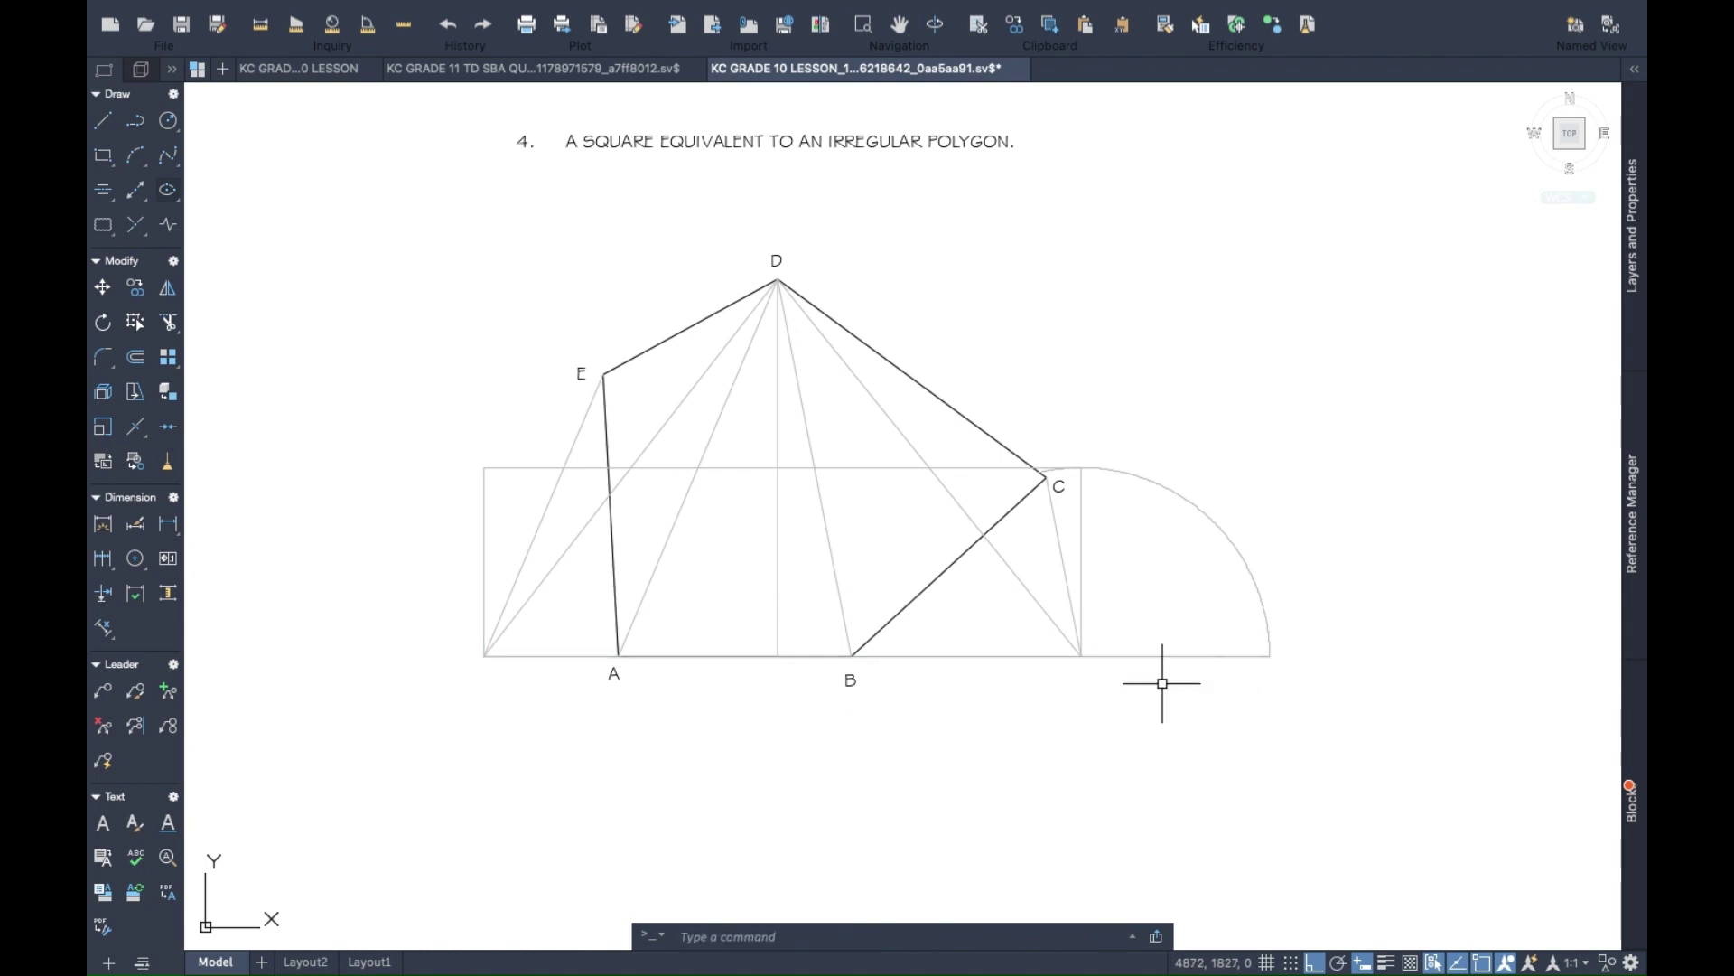
left_click(165, 125)
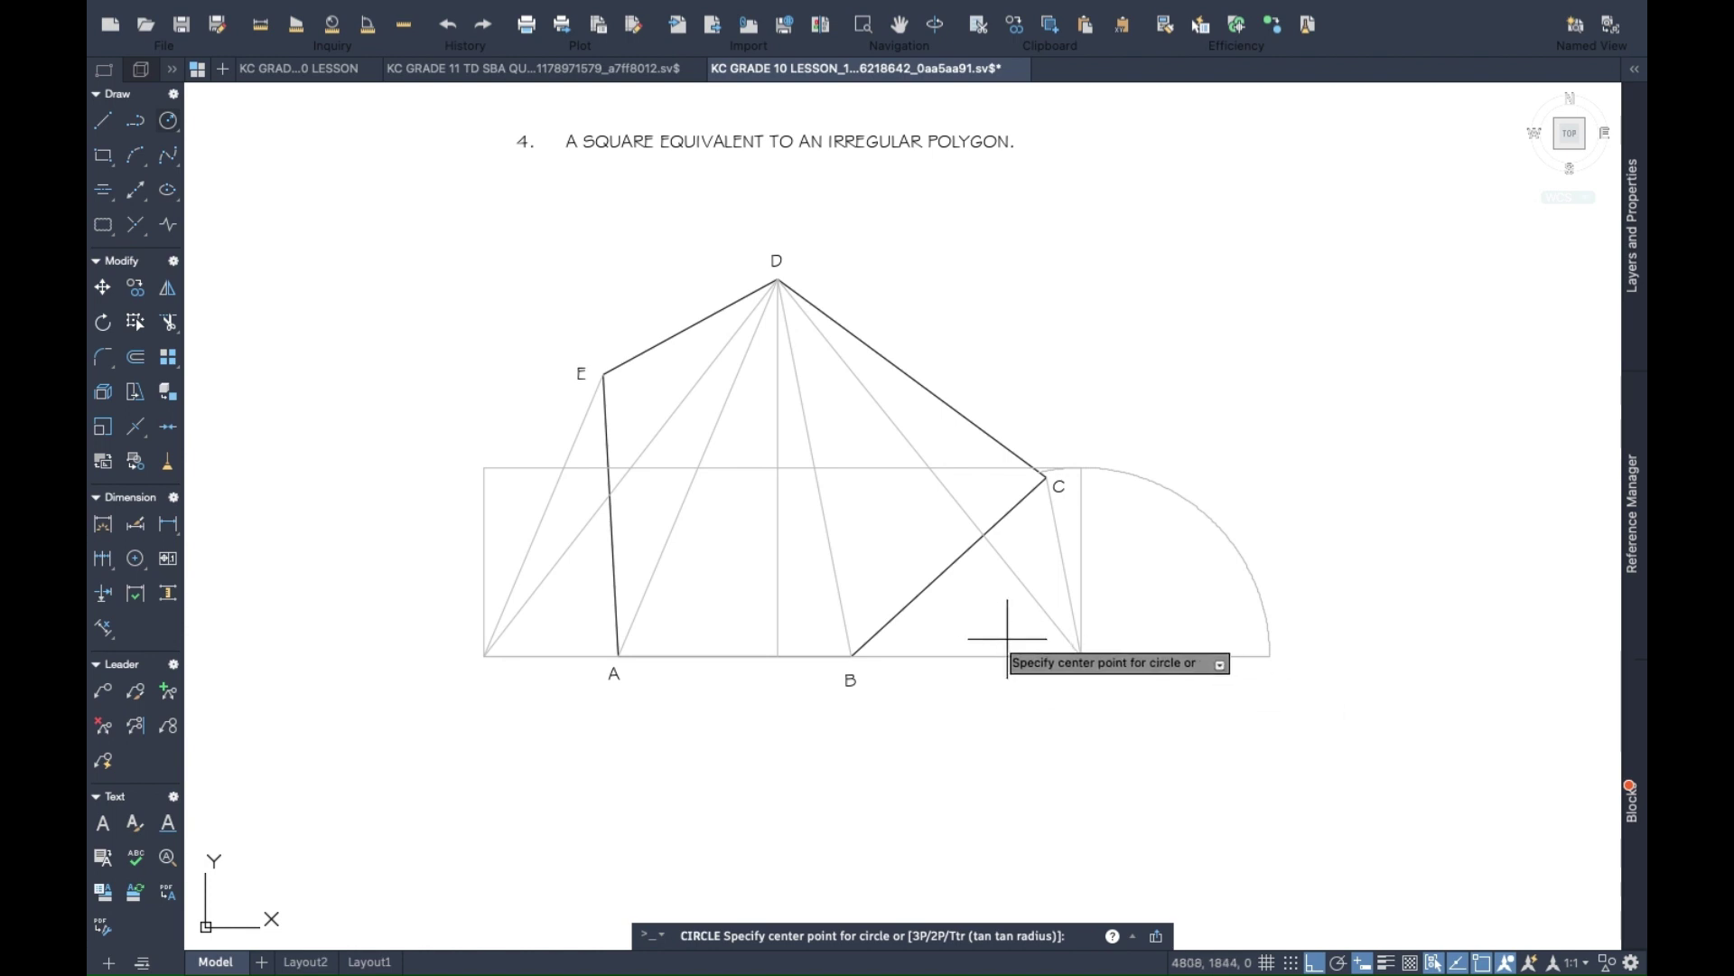
left_click(877, 656)
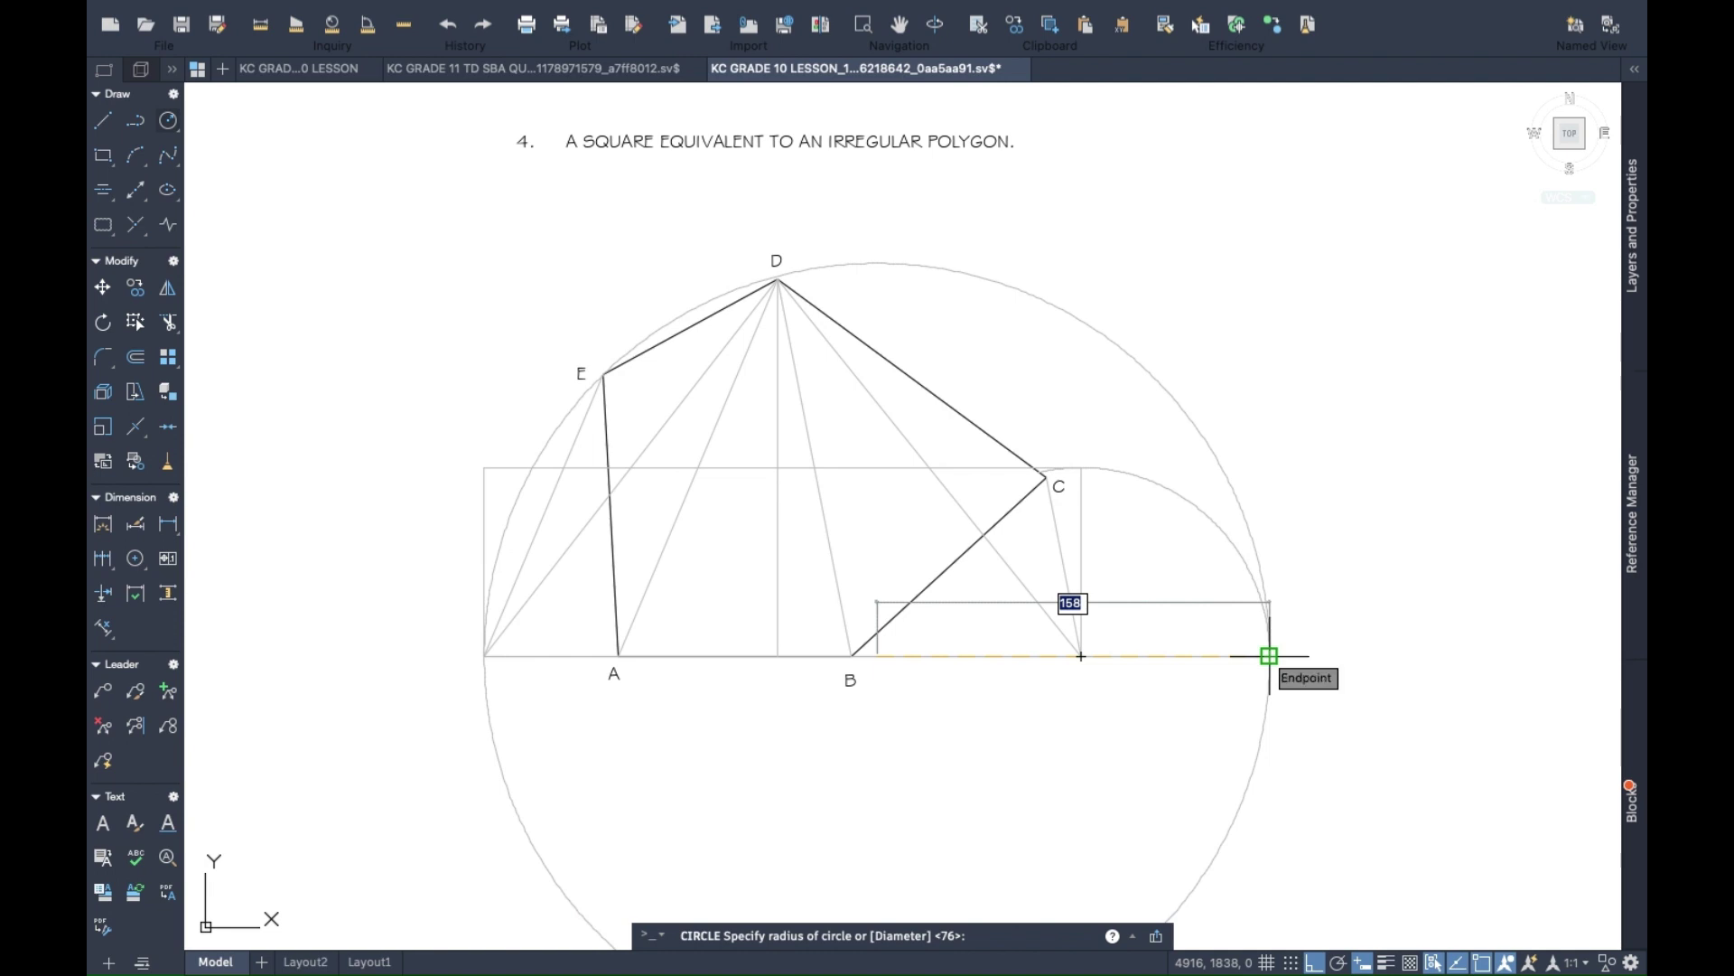
key("Escape")
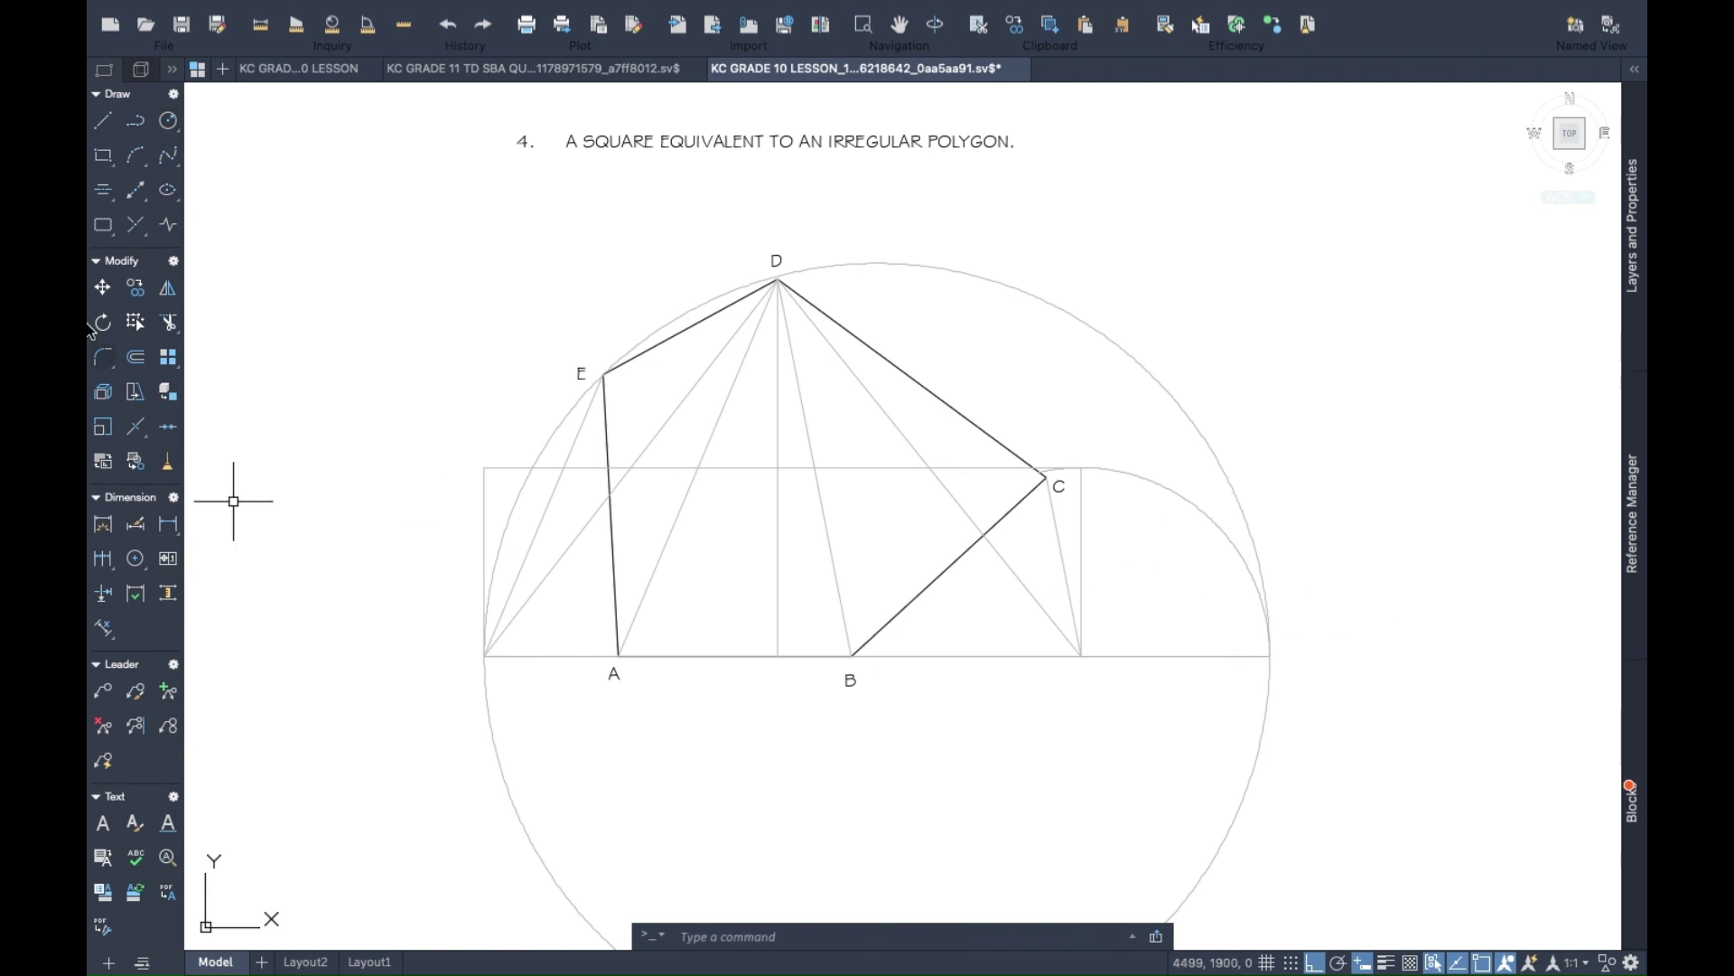
Trim away the big circle's lower half below the base line.
left_click(168, 323)
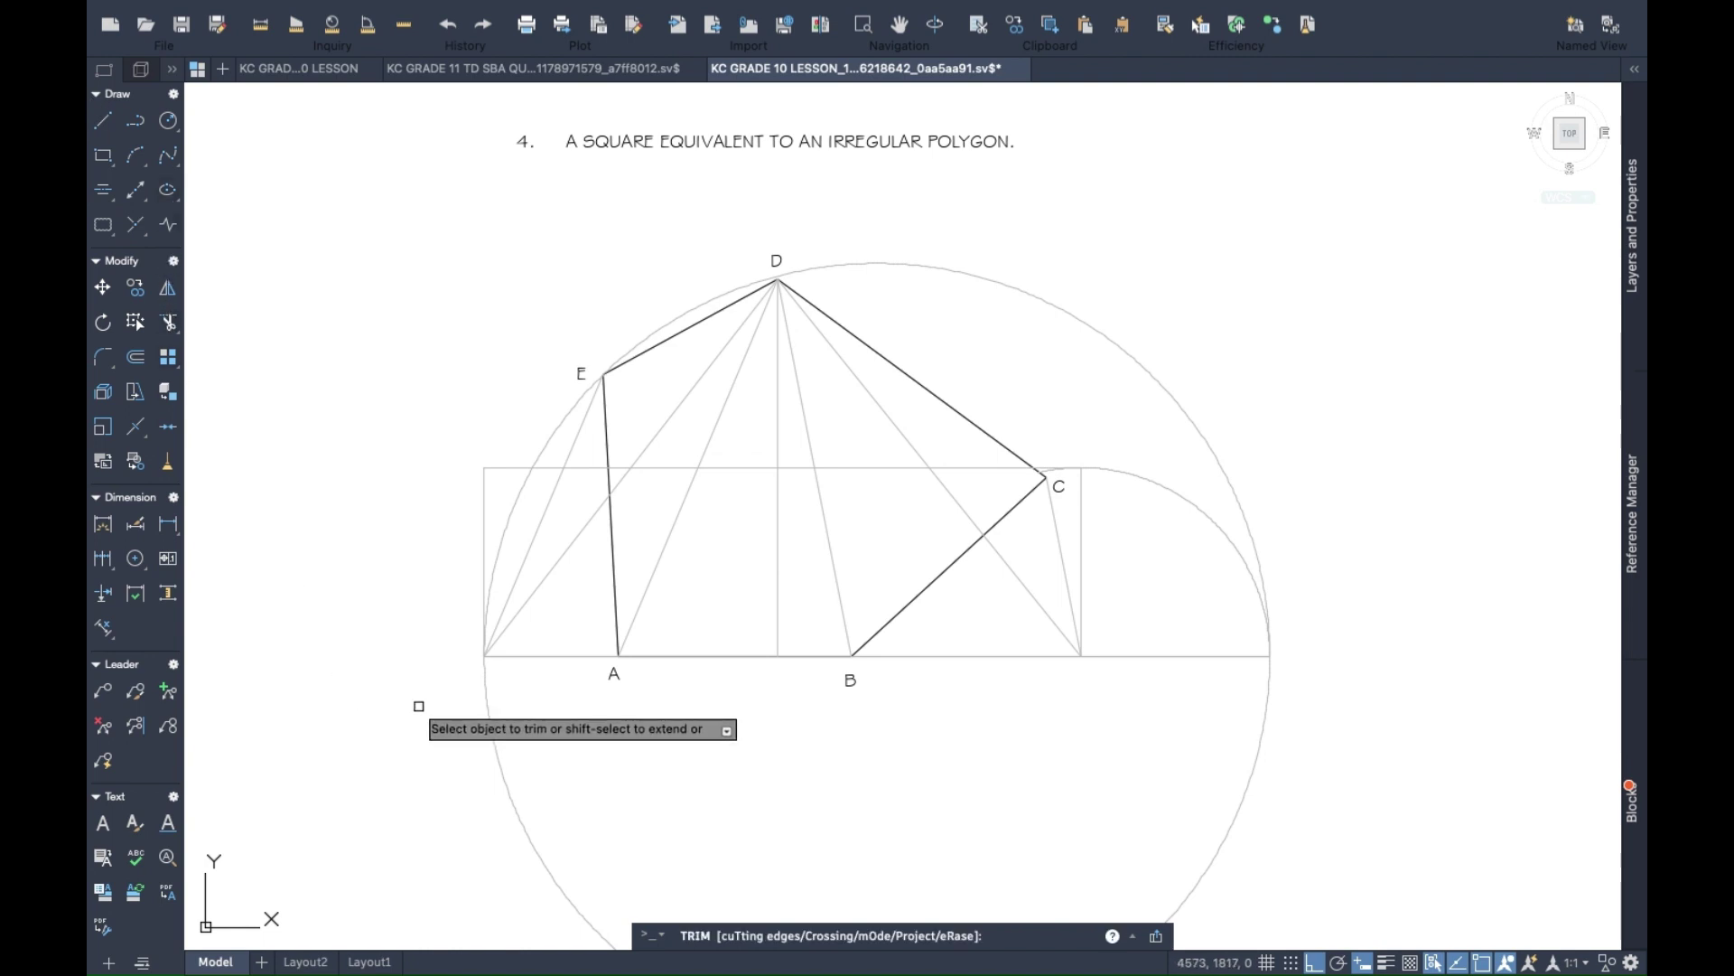
left_click(487, 699)
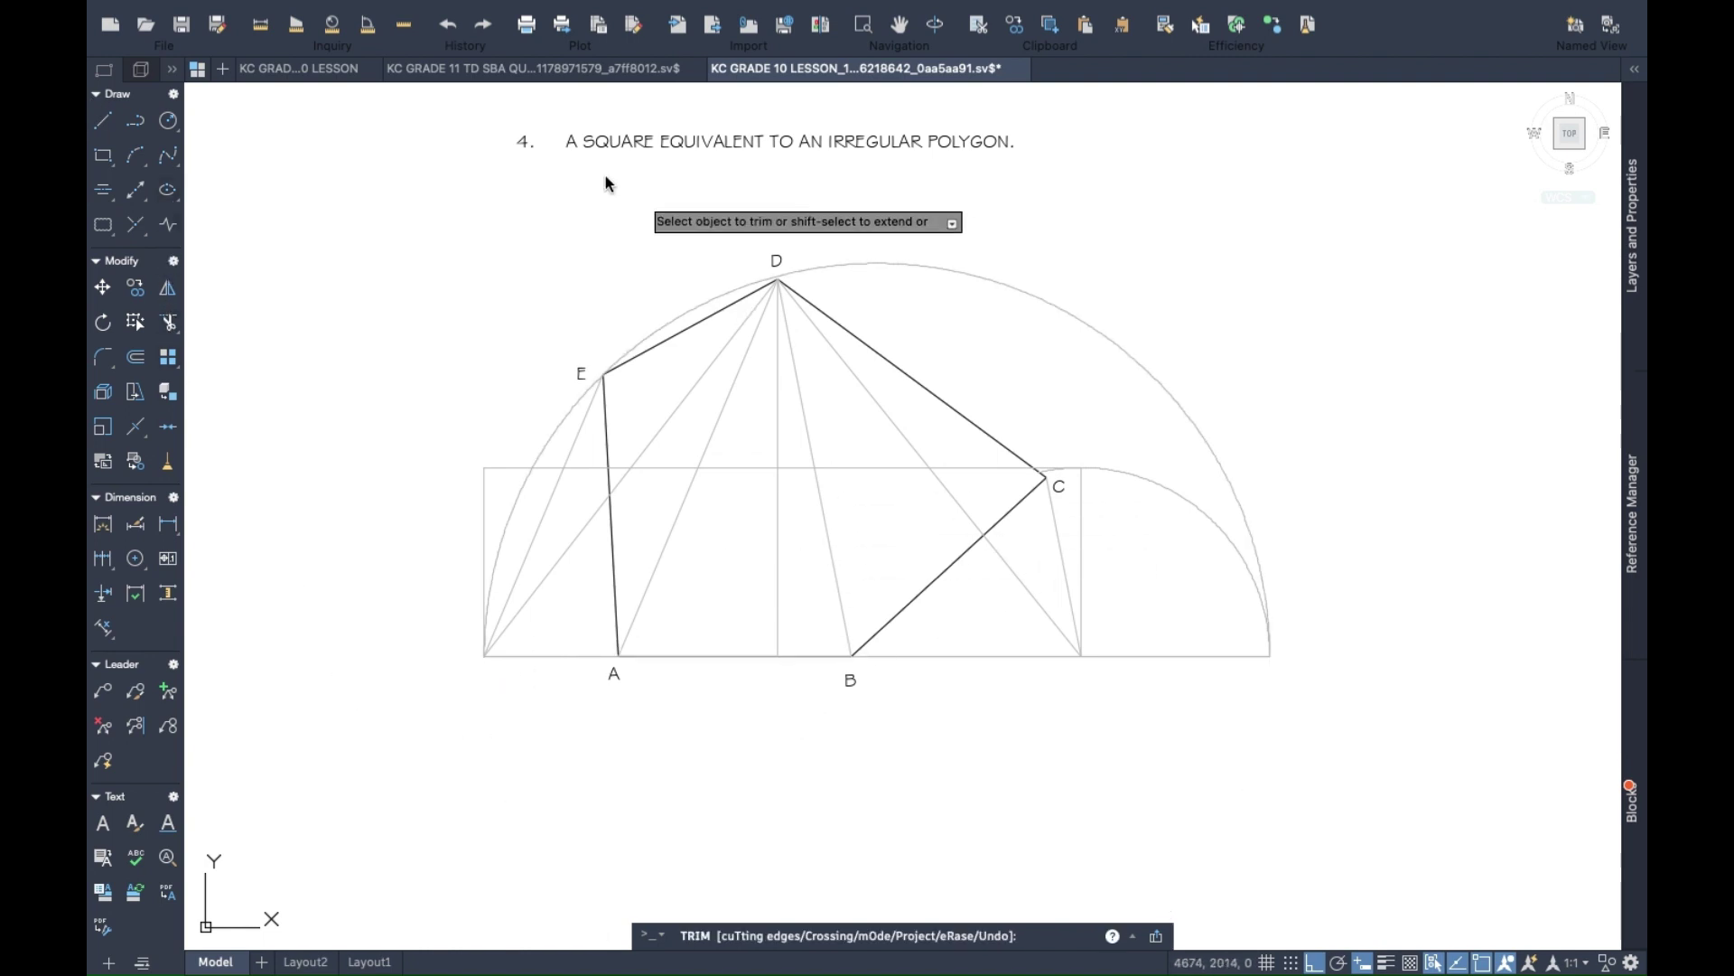
key("Escape")
Draw a vertical from the rectangle's lower-right corner, trimmed to end on the semicircle.
key("l")
key("Return")
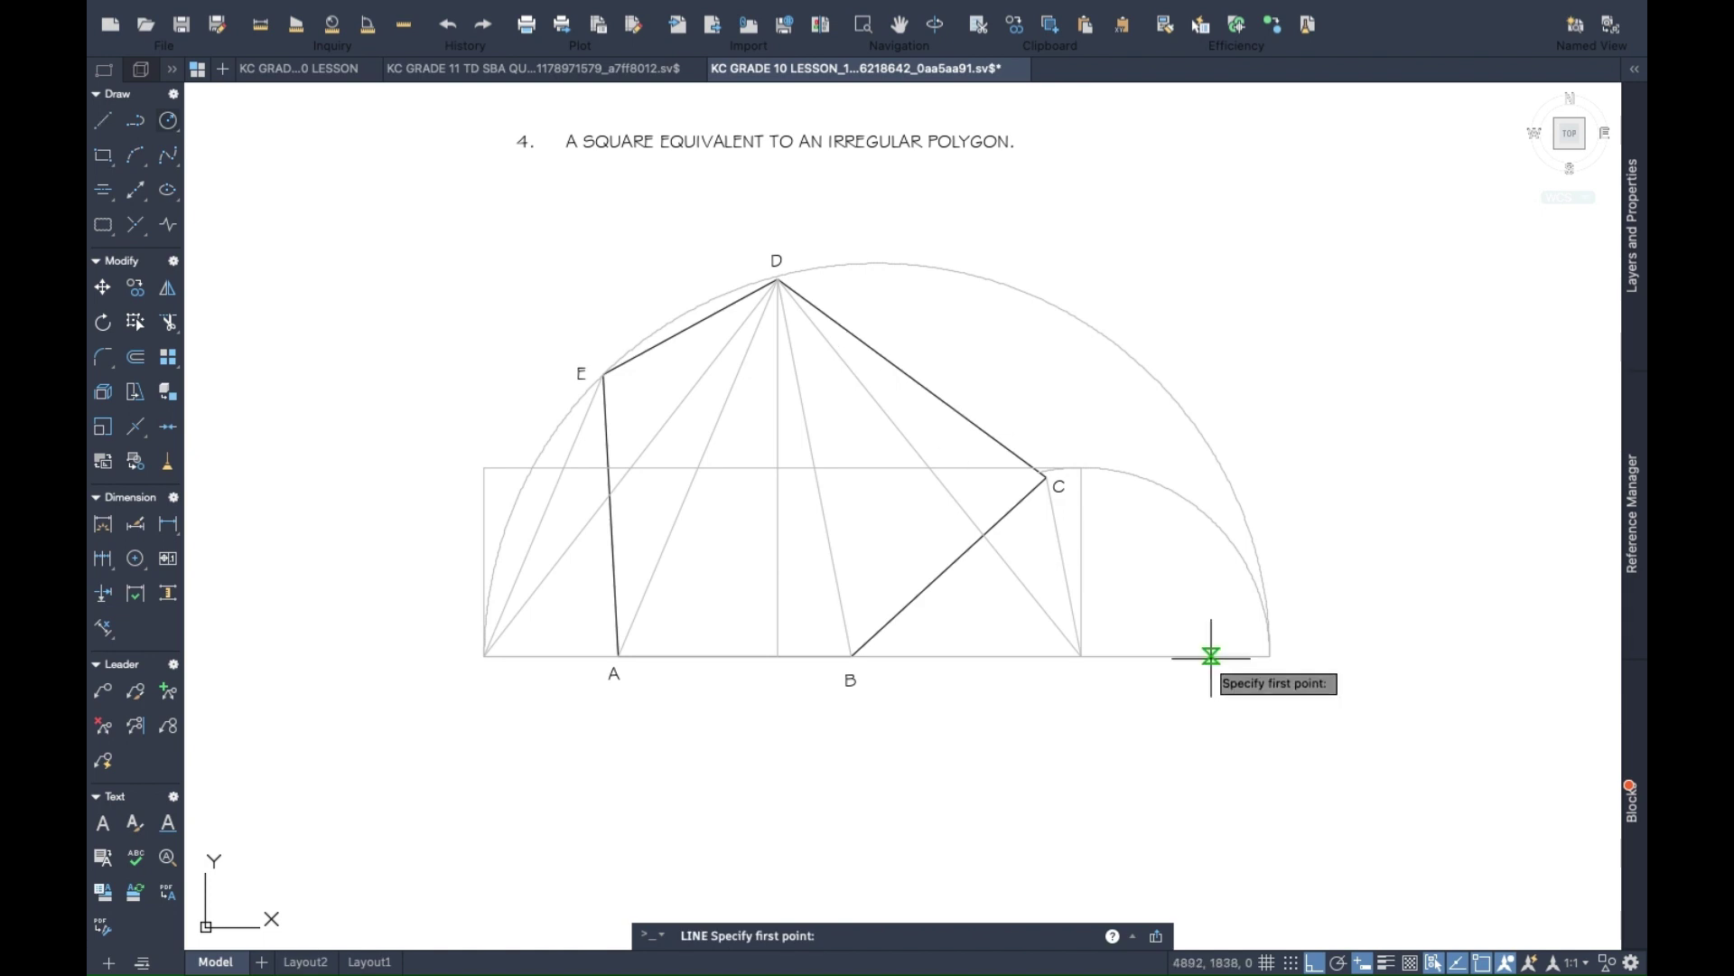
left_click(1080, 655)
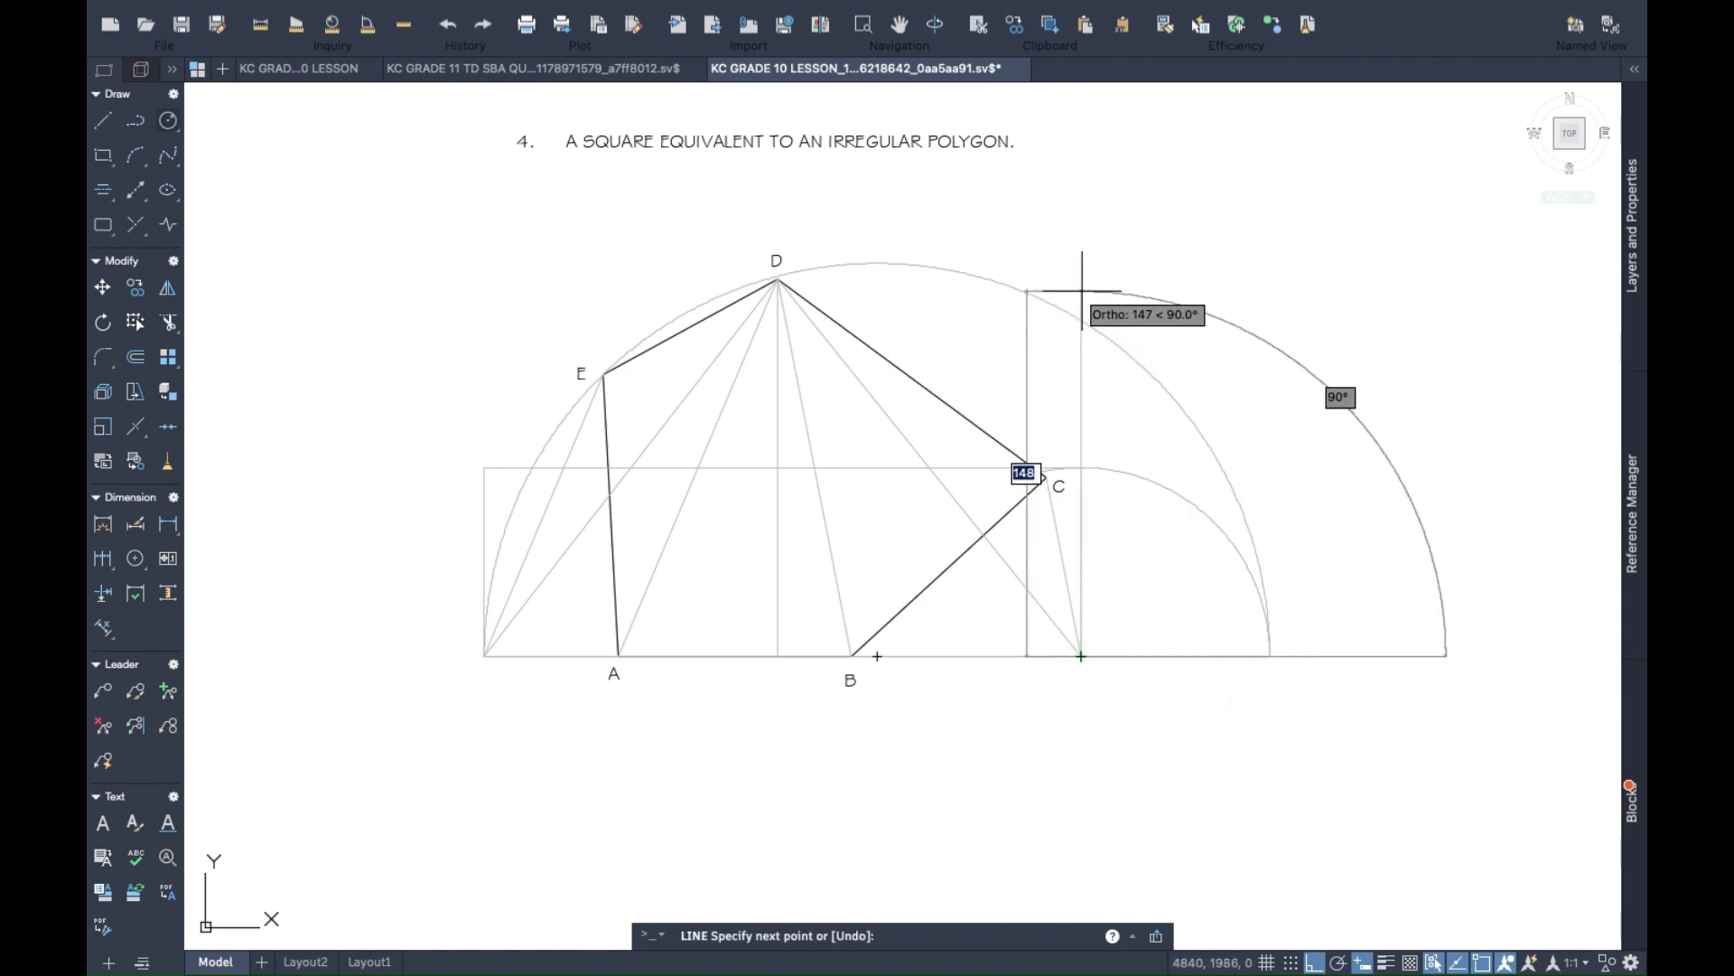
left_click(1081, 292)
key("Return")
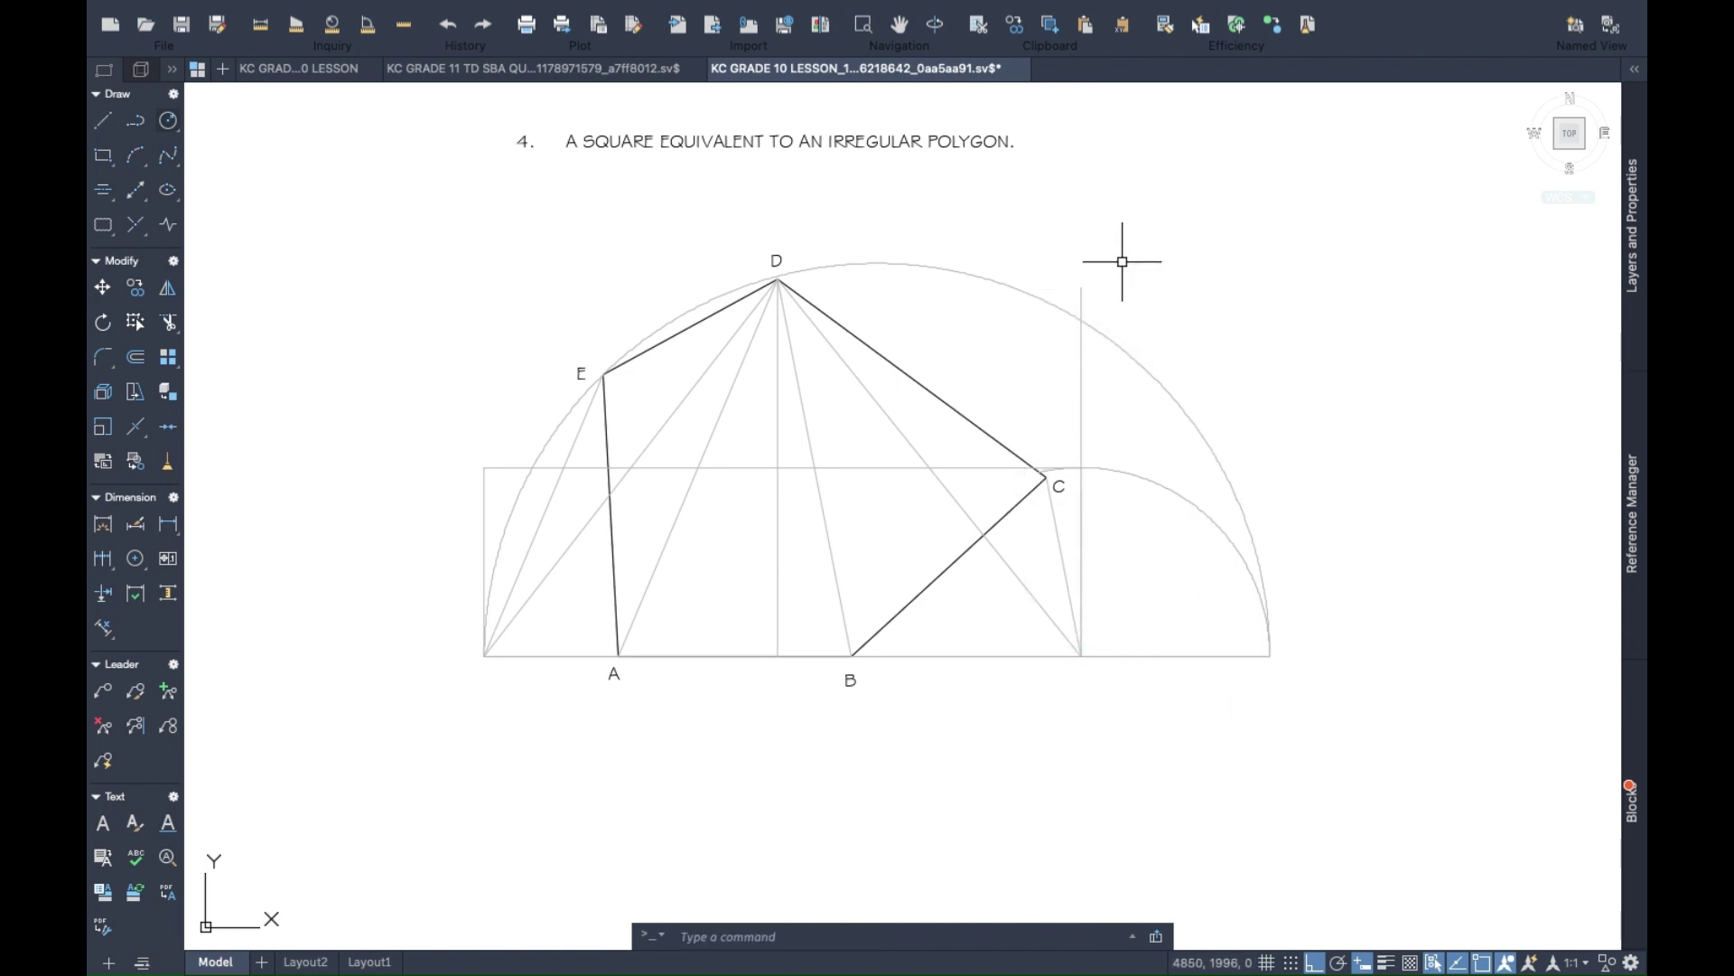
left_click(172, 321)
left_click(1082, 291)
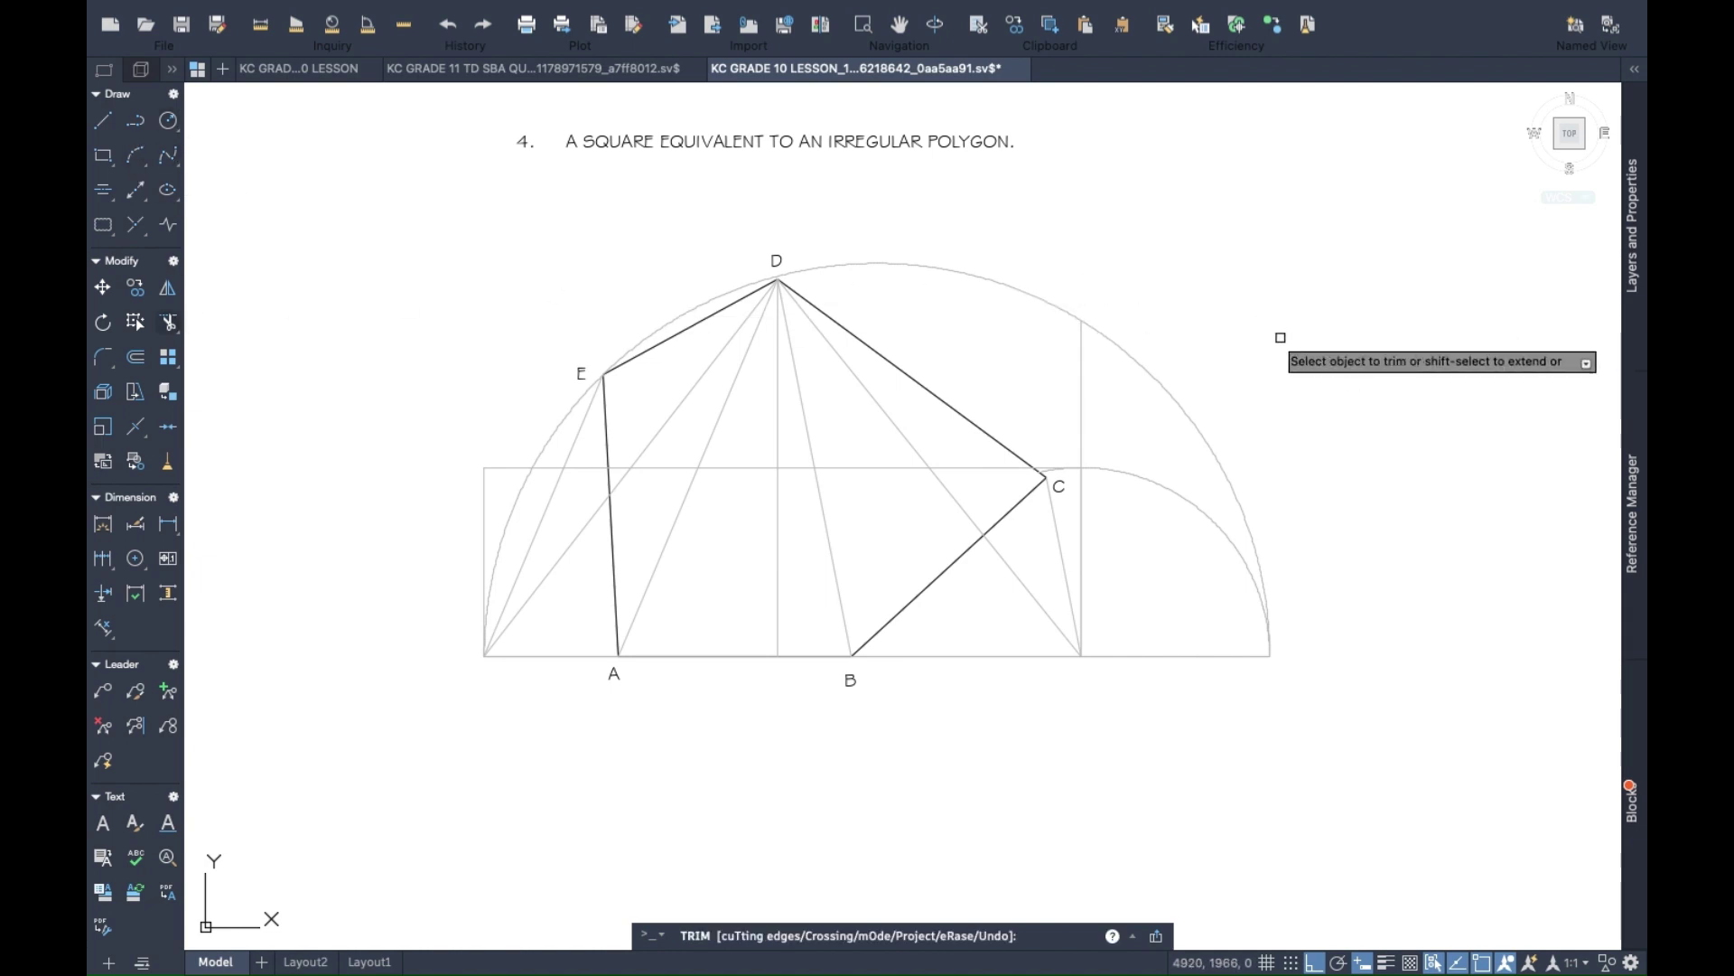
key("Escape")
scroll(1280, 337, "right", 5)
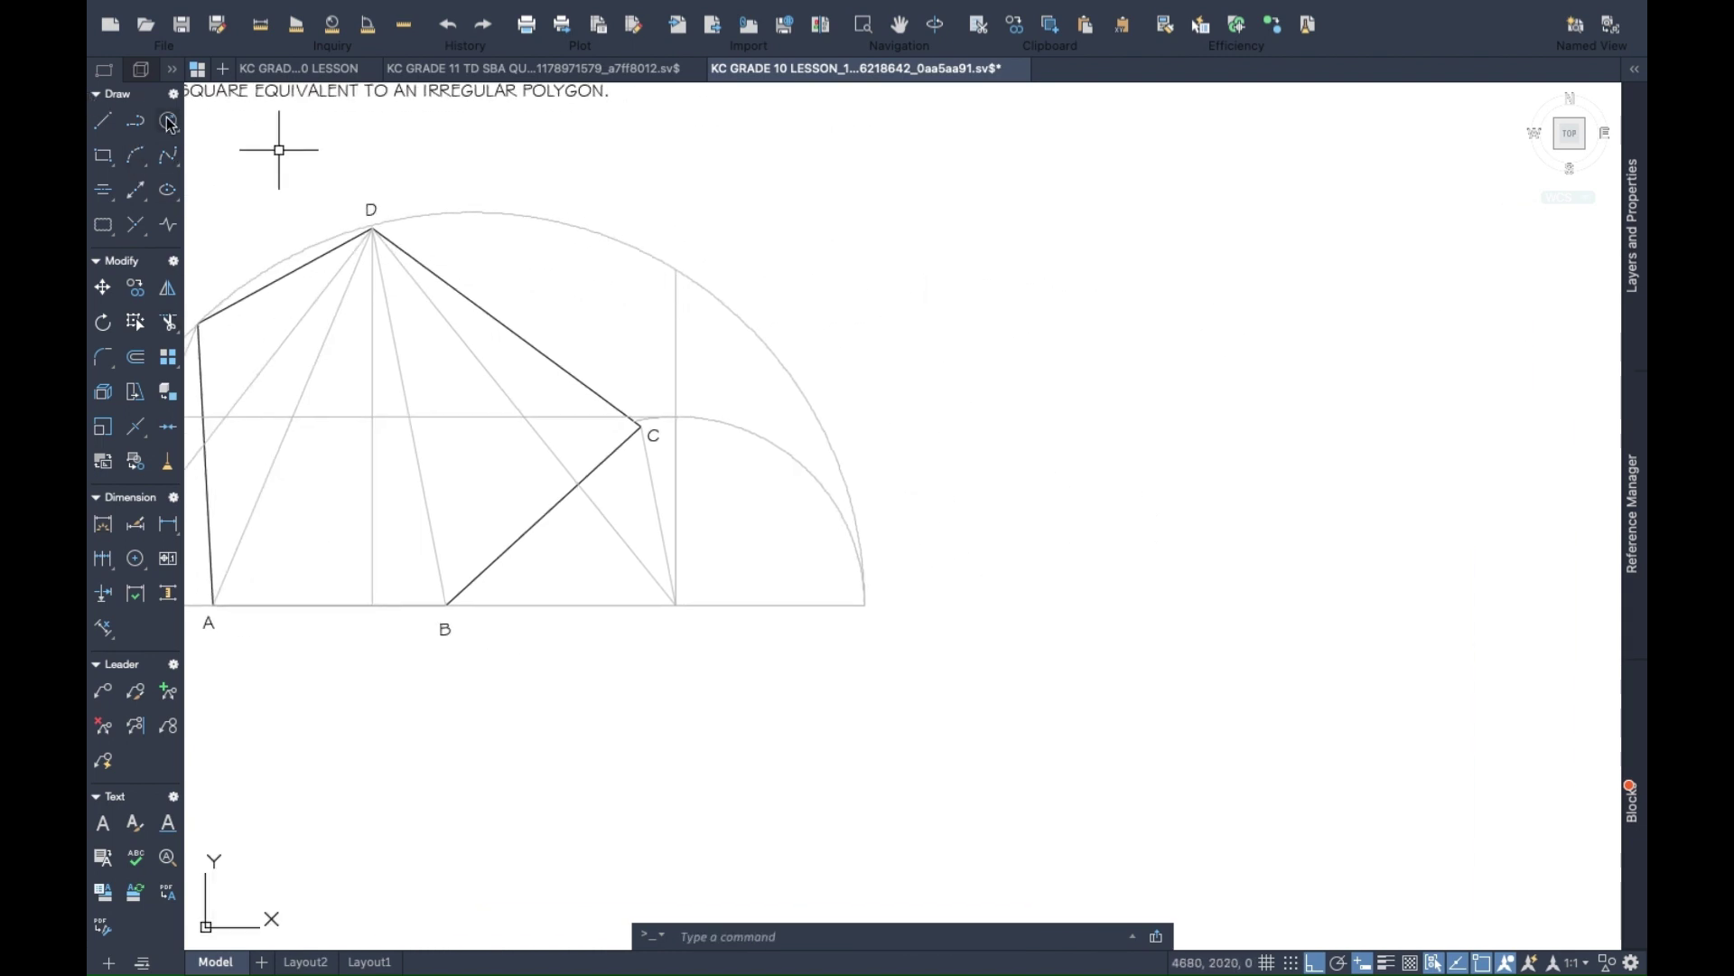
Draw a construction circle centred on the baseline's end, reaching up the vertical.
left_click(169, 121)
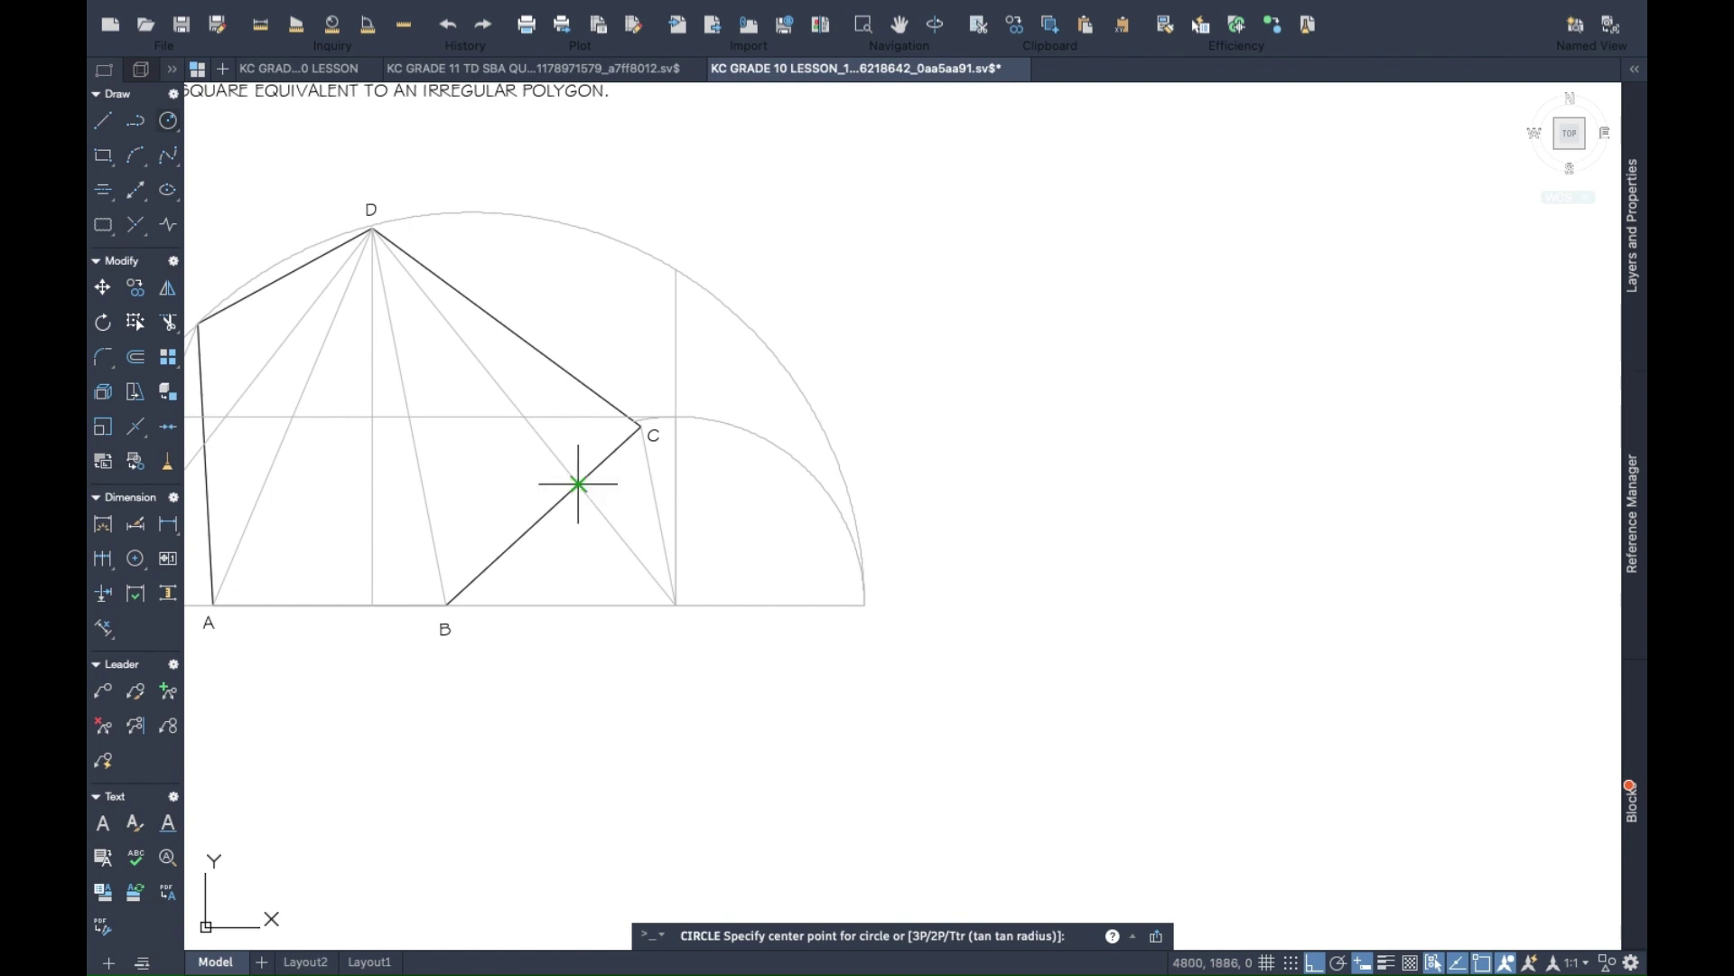
left_click(675, 604)
left_click(677, 268)
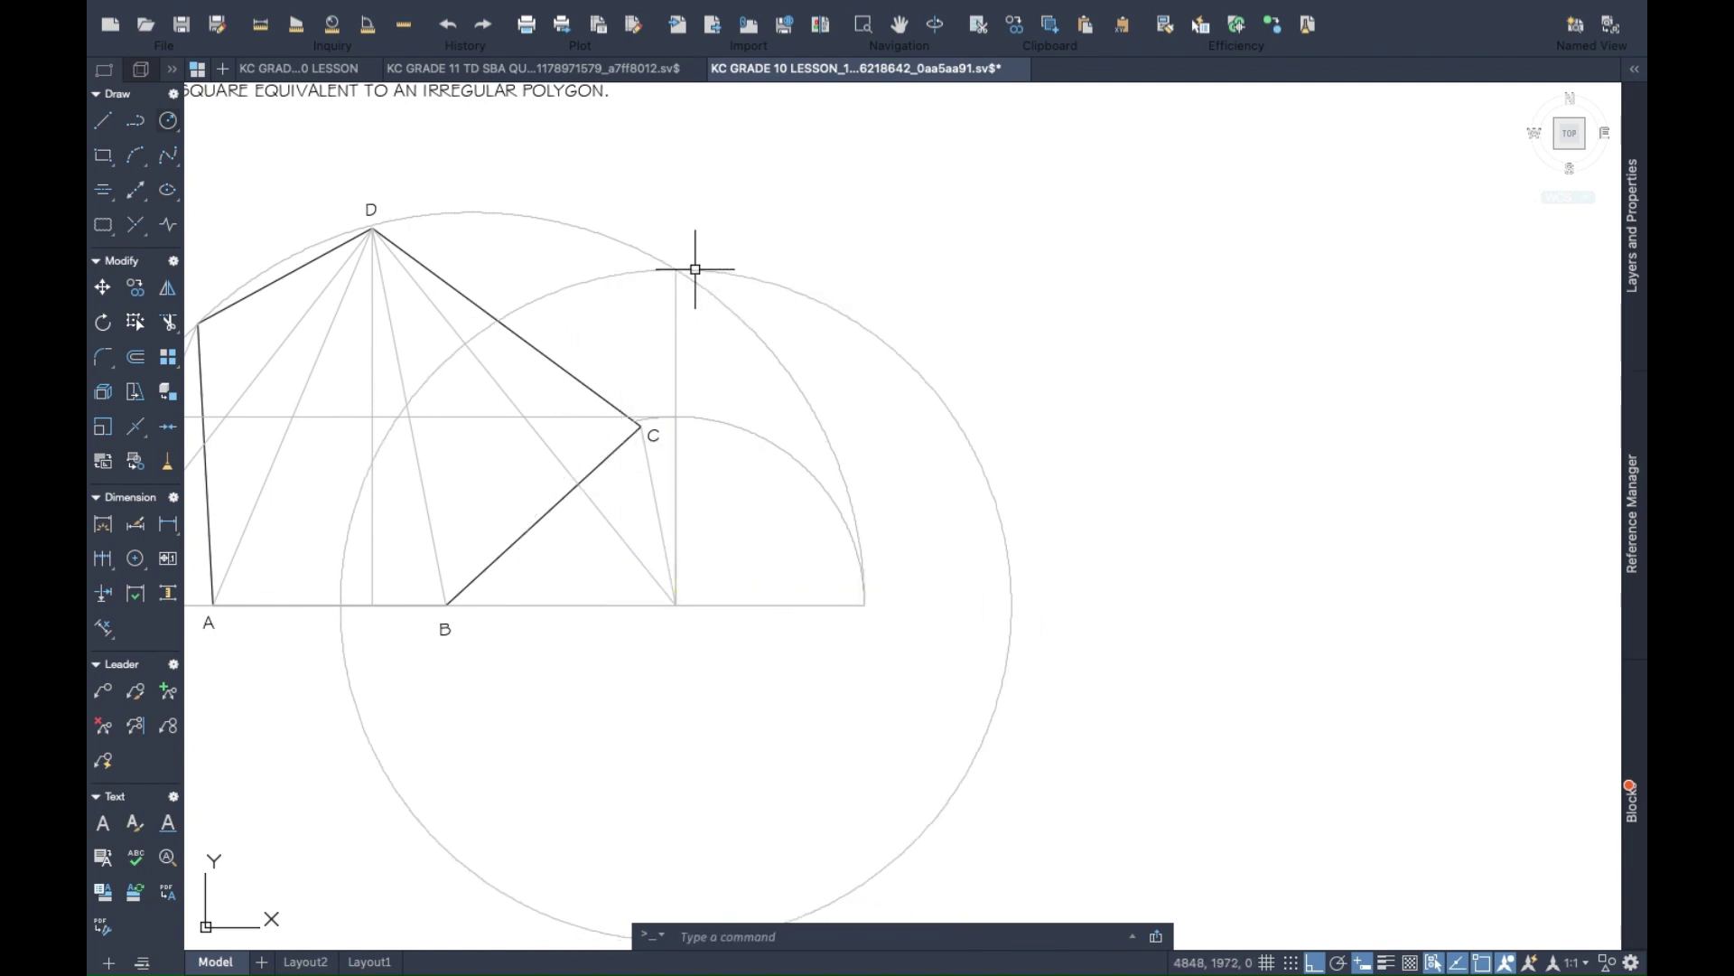
Draw the square's base along the baseline to the circle, then its right side upward.
left_click(103, 121)
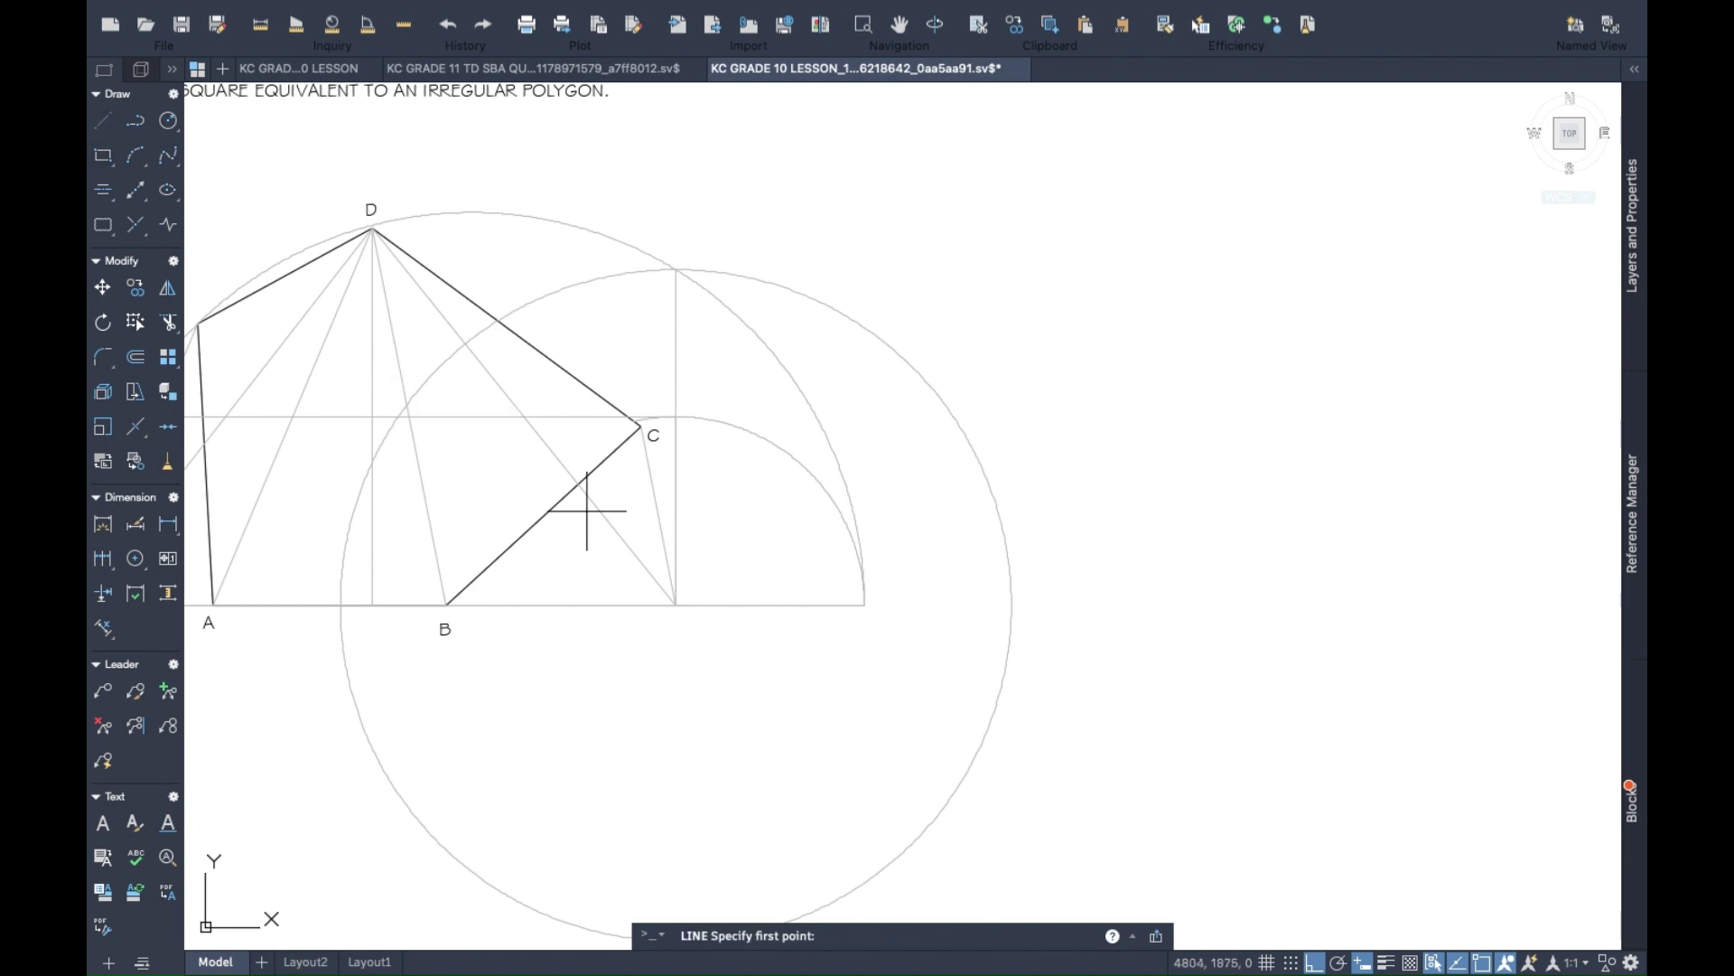
left_click(675, 604)
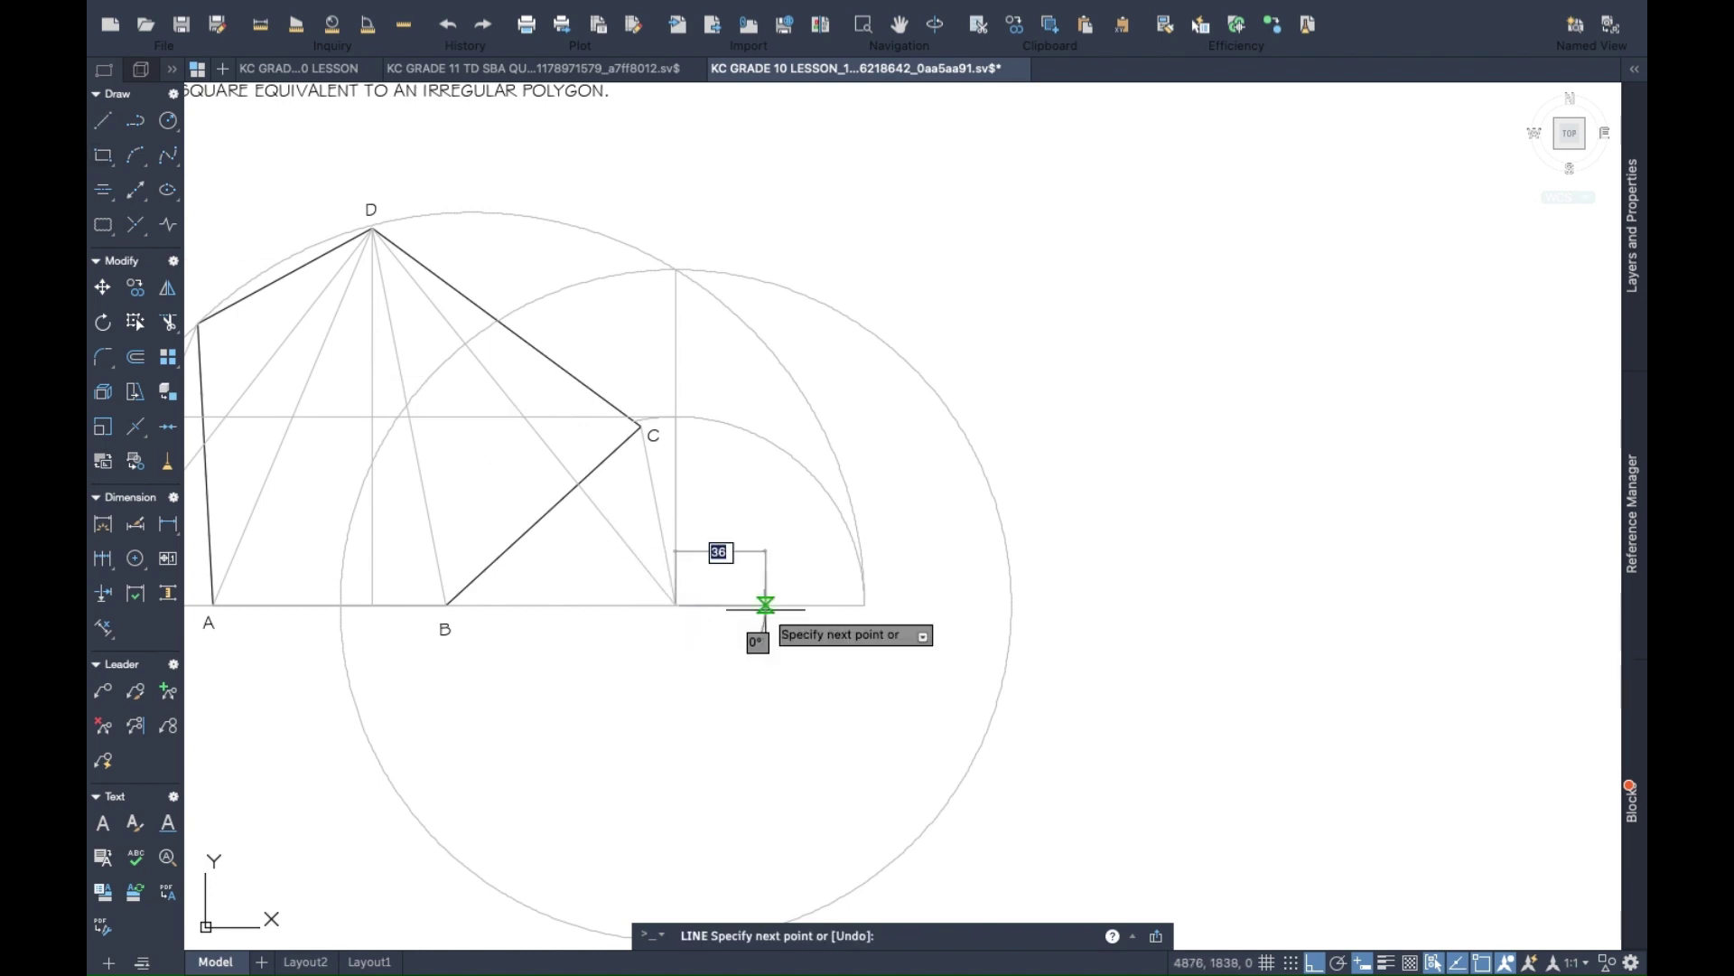
left_click(1011, 604)
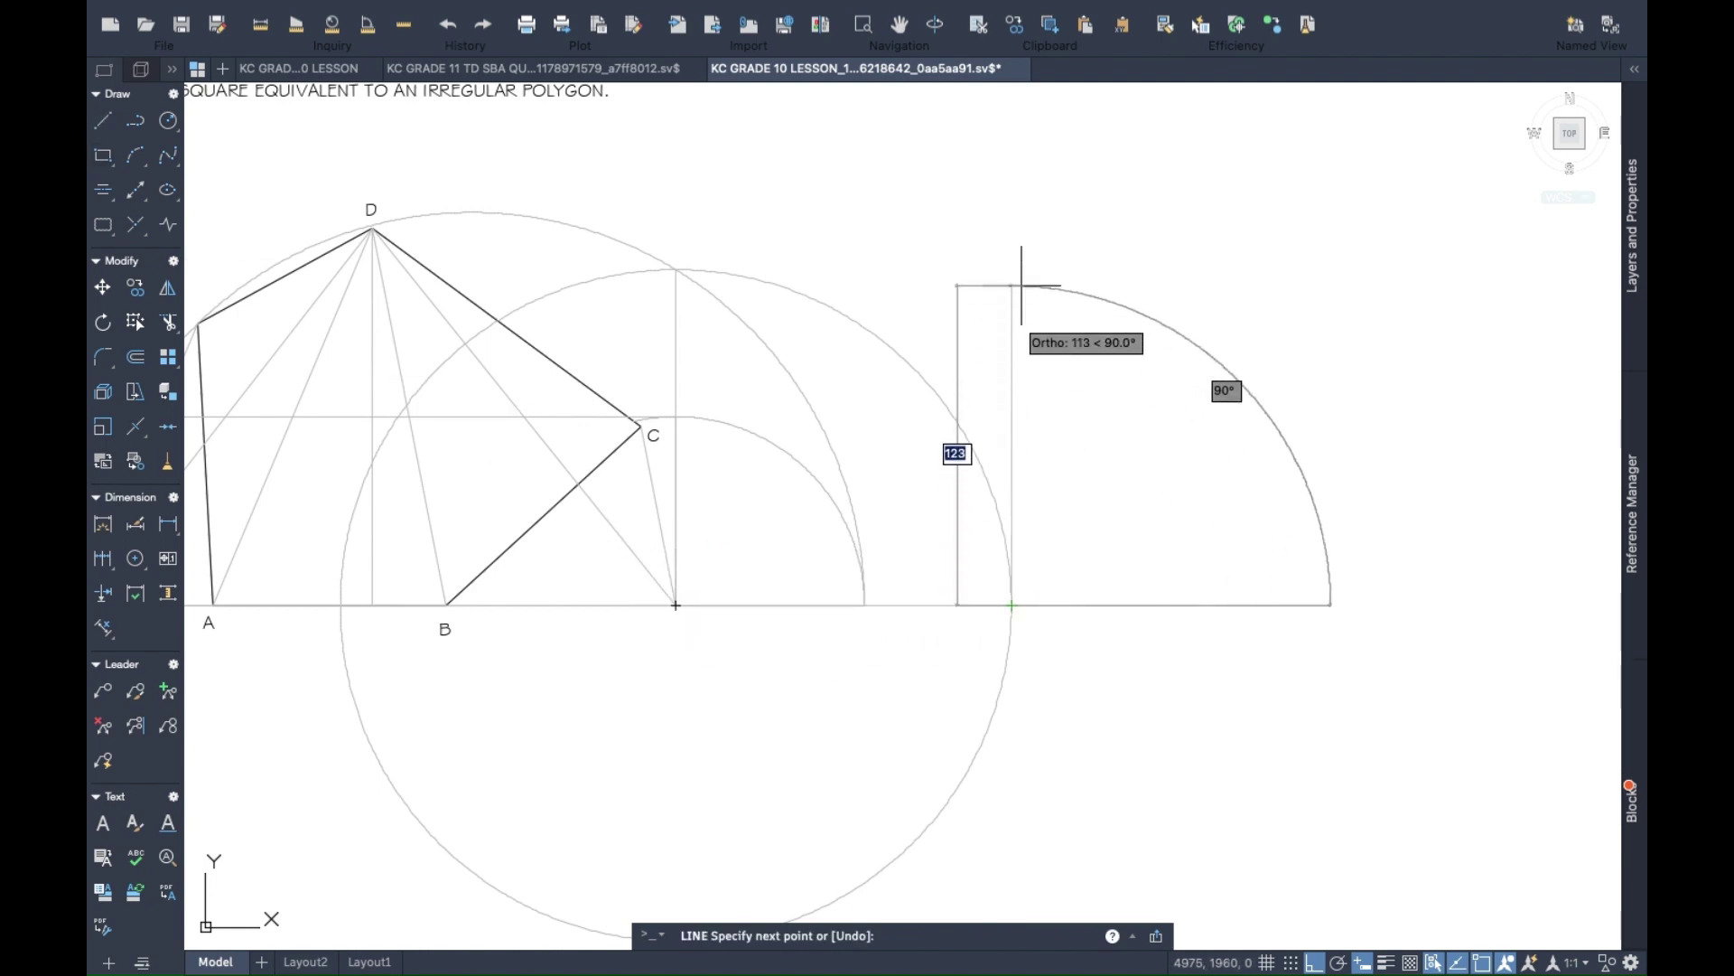
left_click(1012, 215)
key("Return")
Draw the square's top edge from the arc-vertical intersection to the right side.
right_click(662, 216)
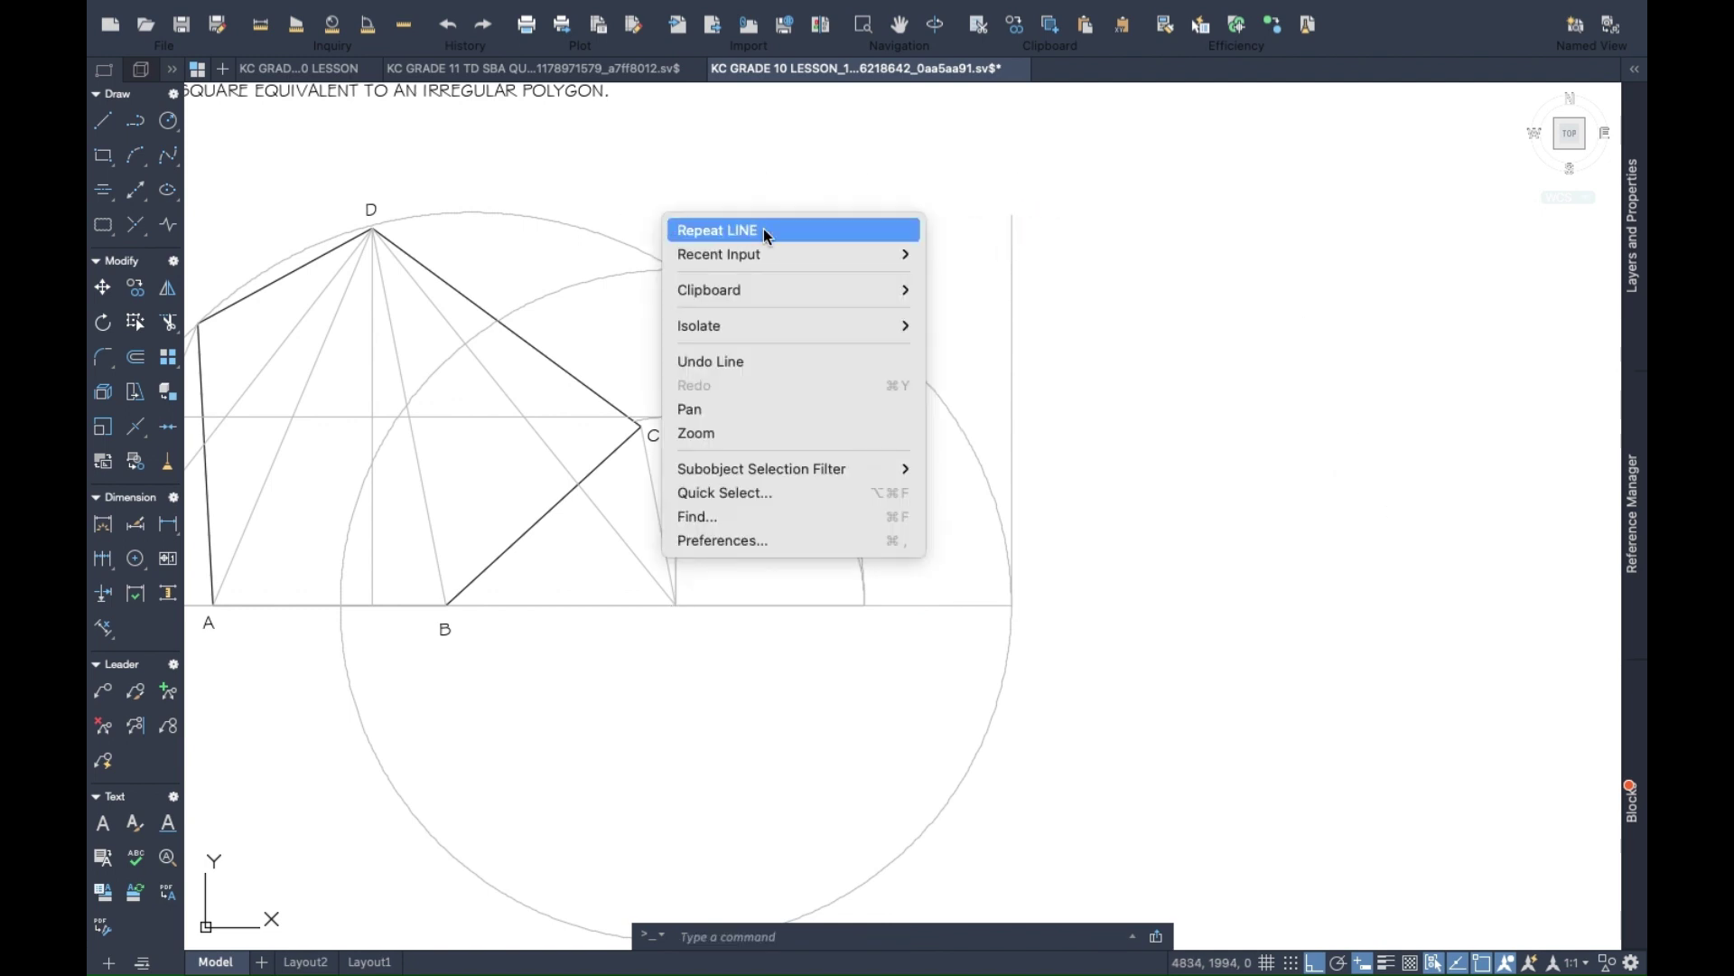
left_click(764, 230)
left_click(675, 269)
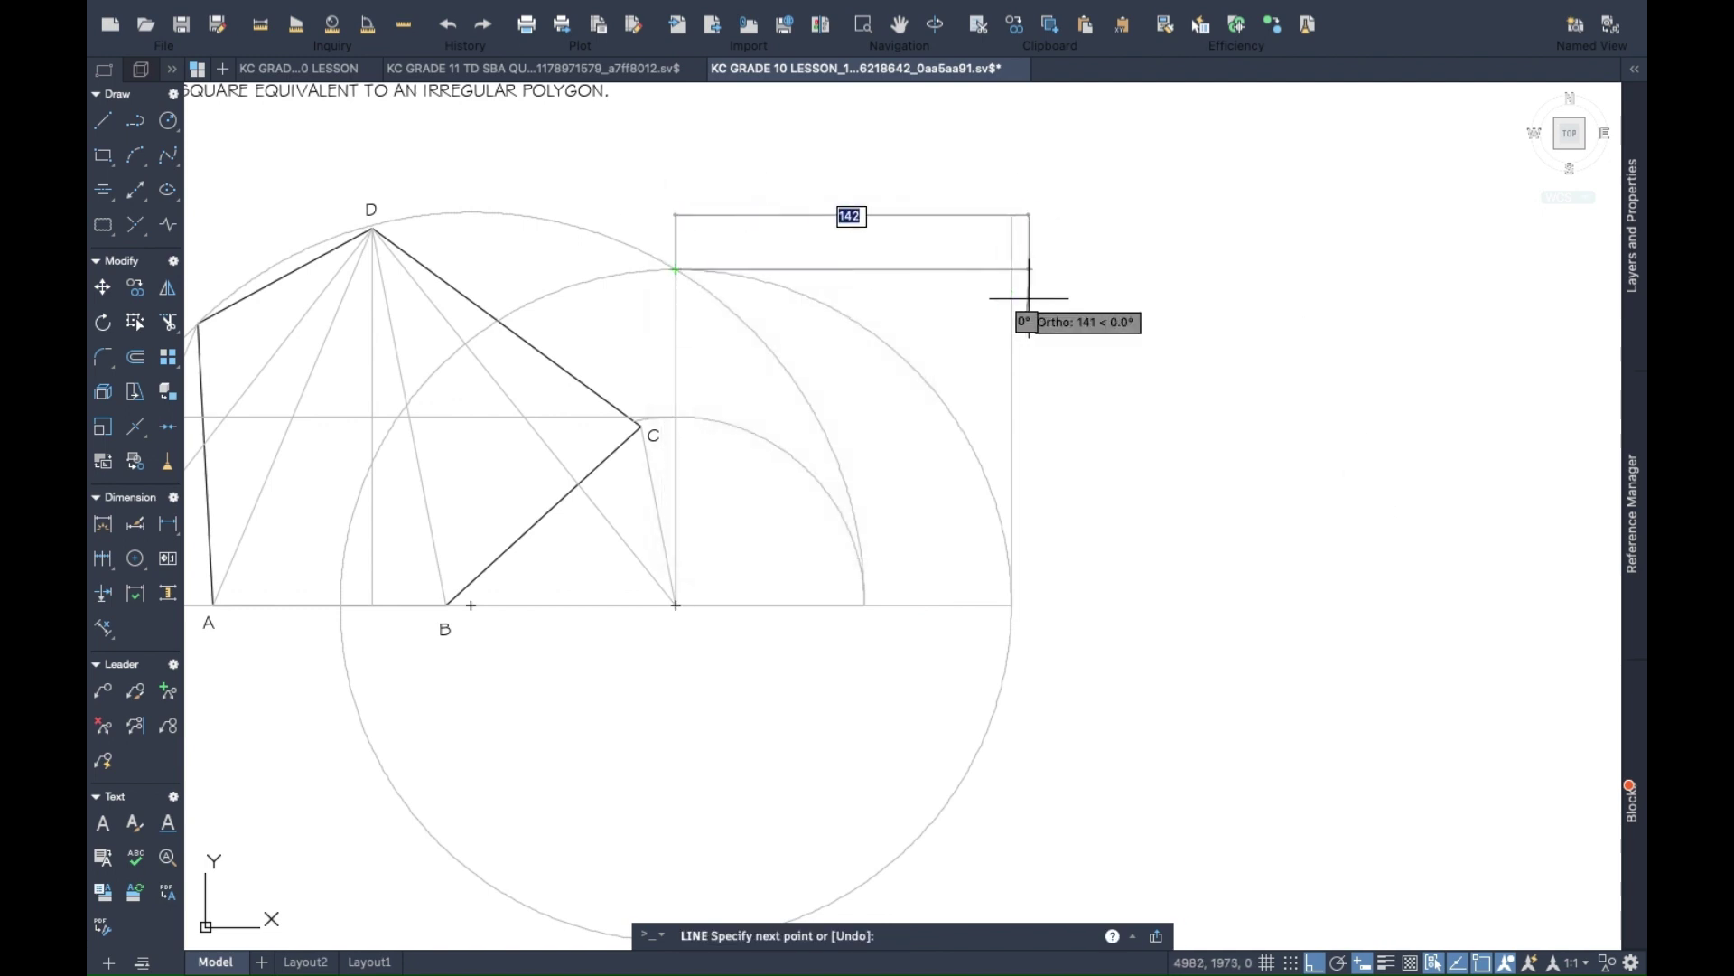
left_click(1012, 269)
key("Return")
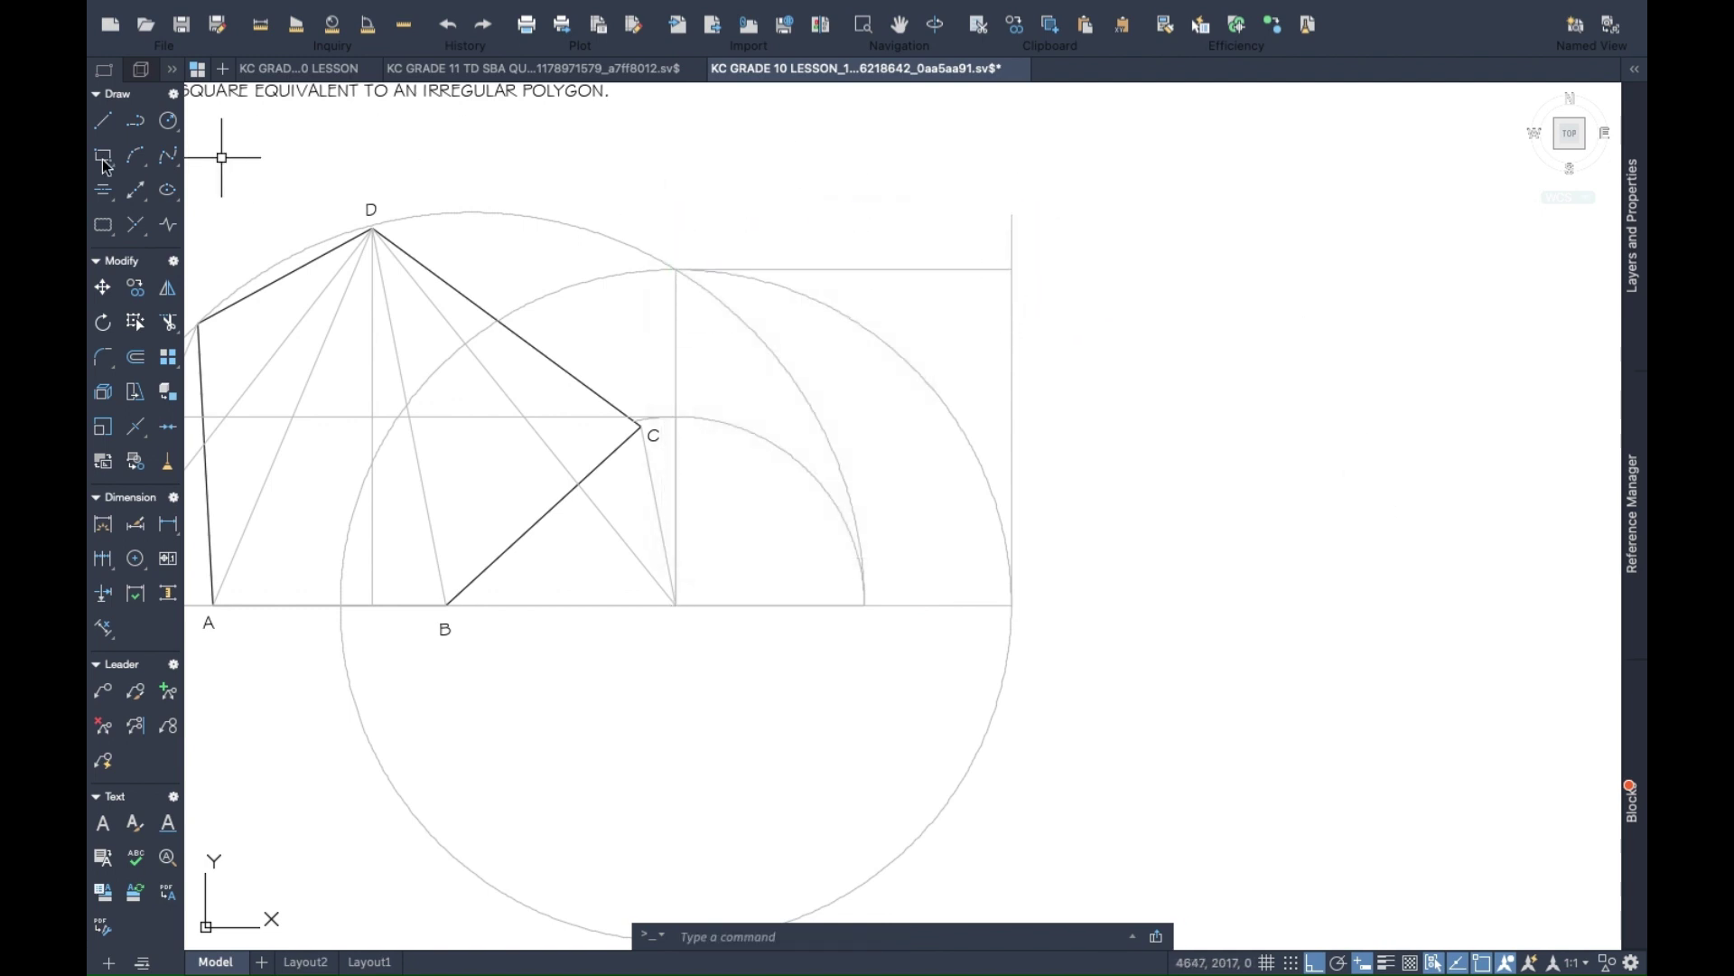
Trim the right side's stub, the circle's lower half and the surplus arc pieces.
left_click(170, 325)
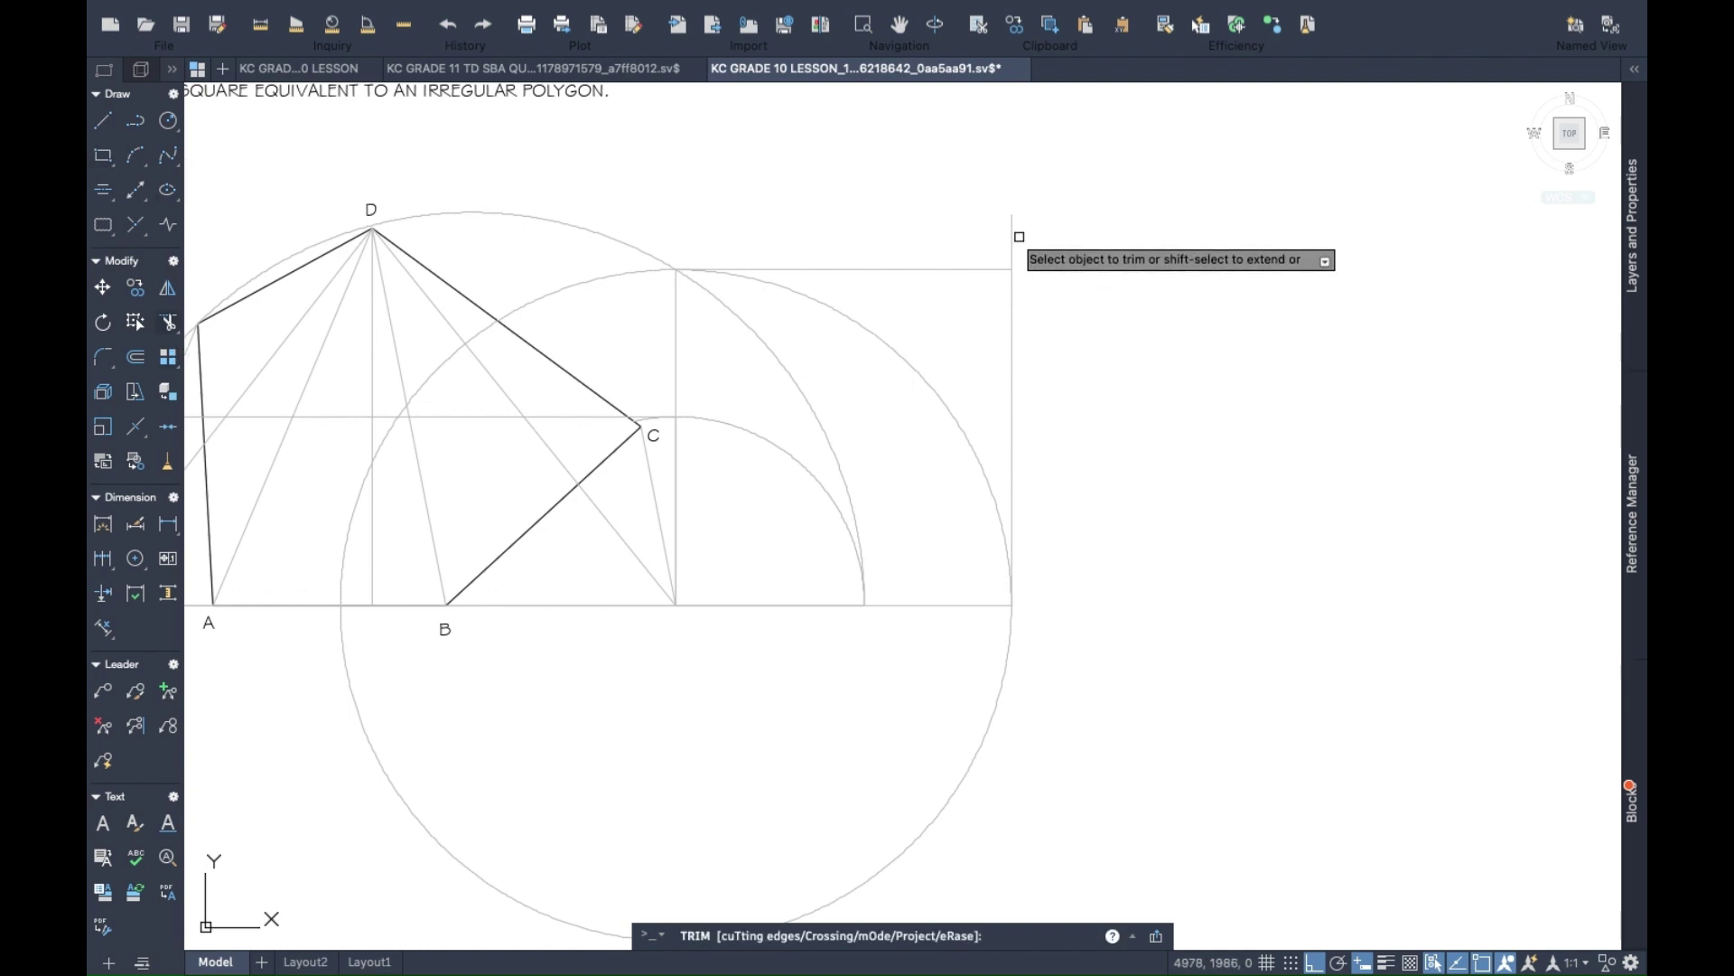
left_click(1013, 230)
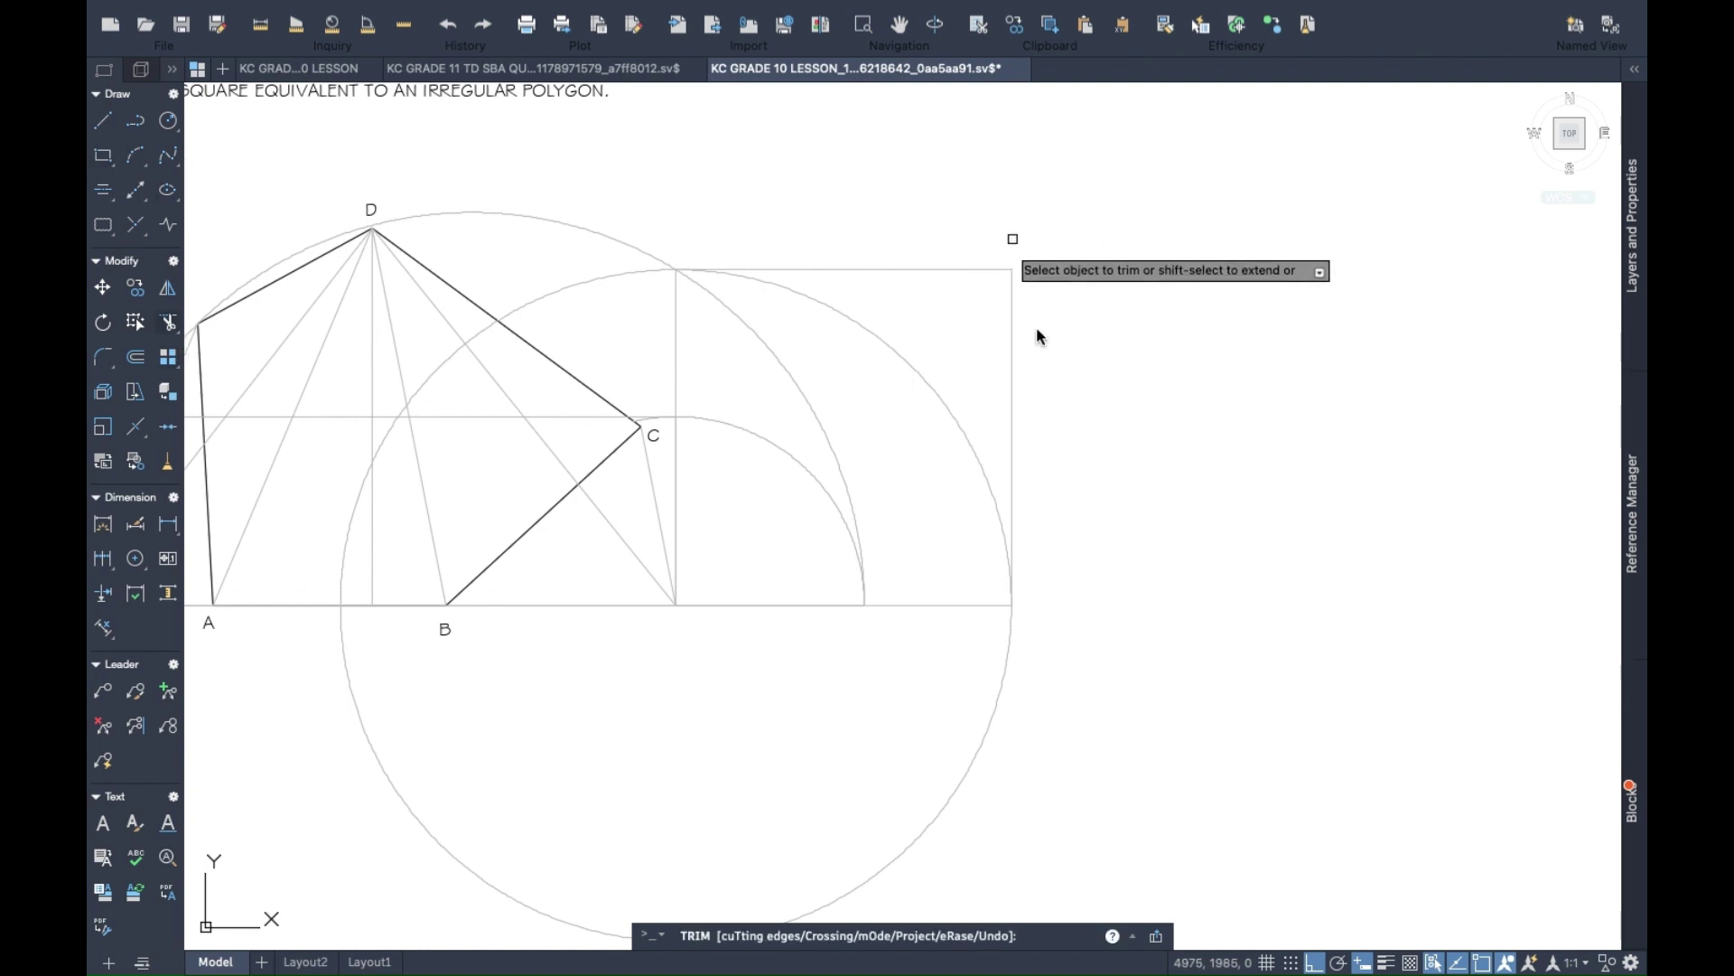
left_click(1009, 670)
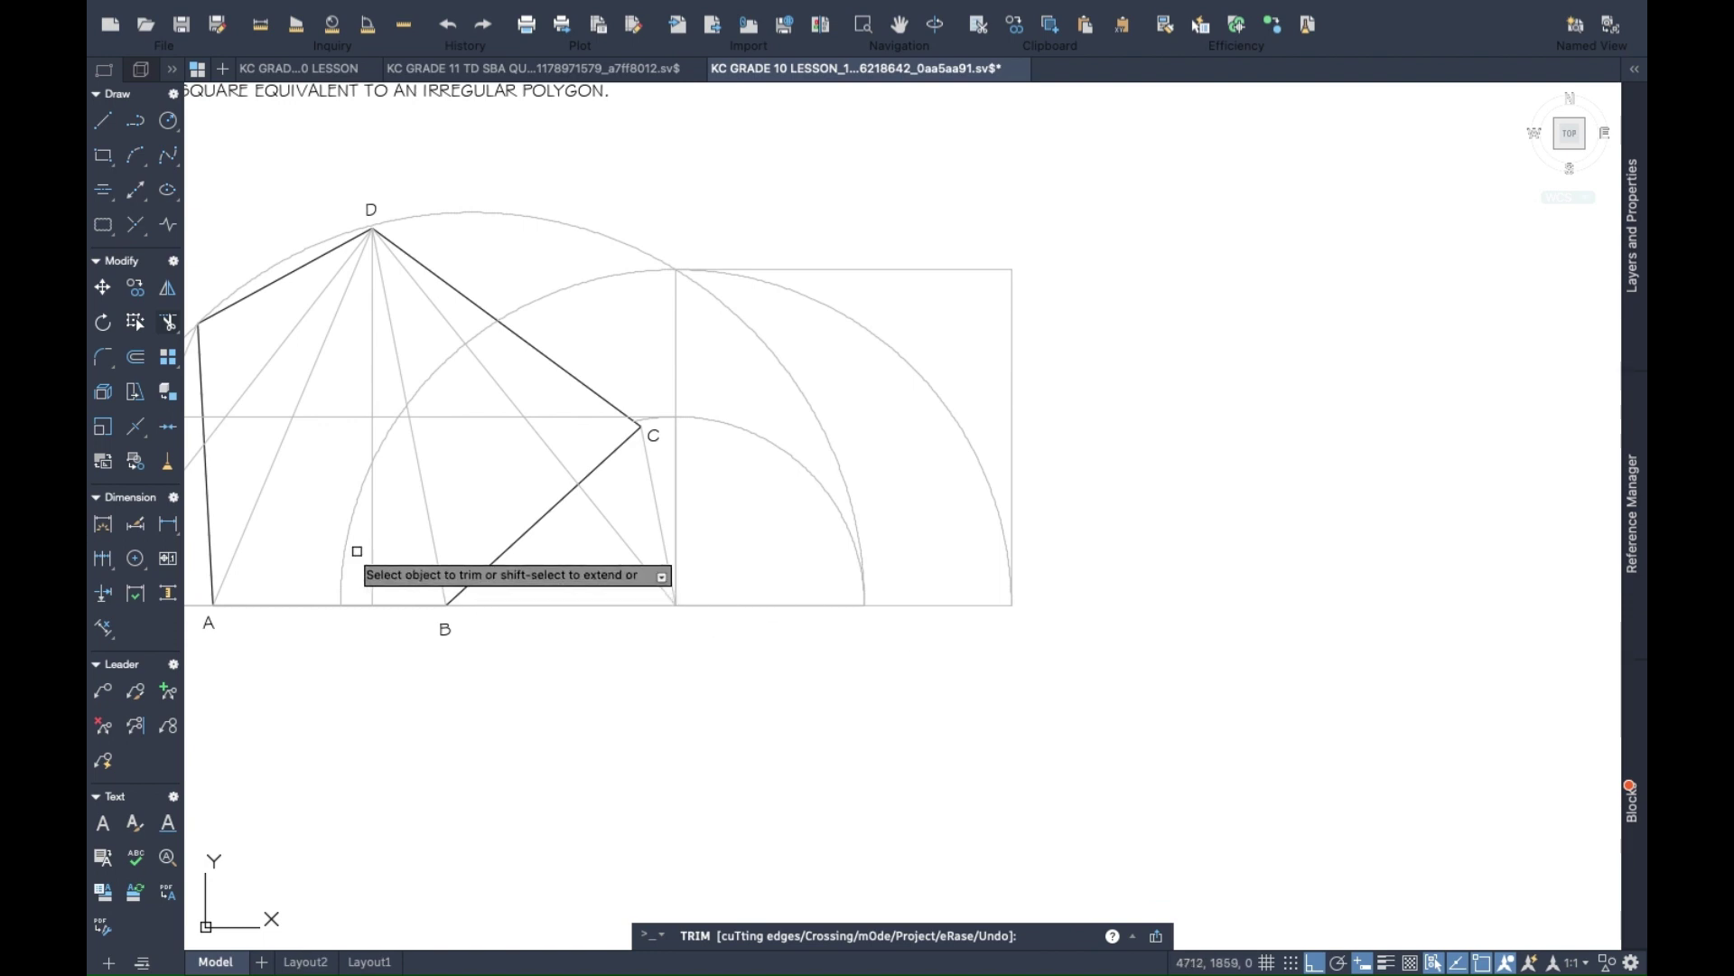
left_click(330, 562)
left_click(344, 553)
key("Return")
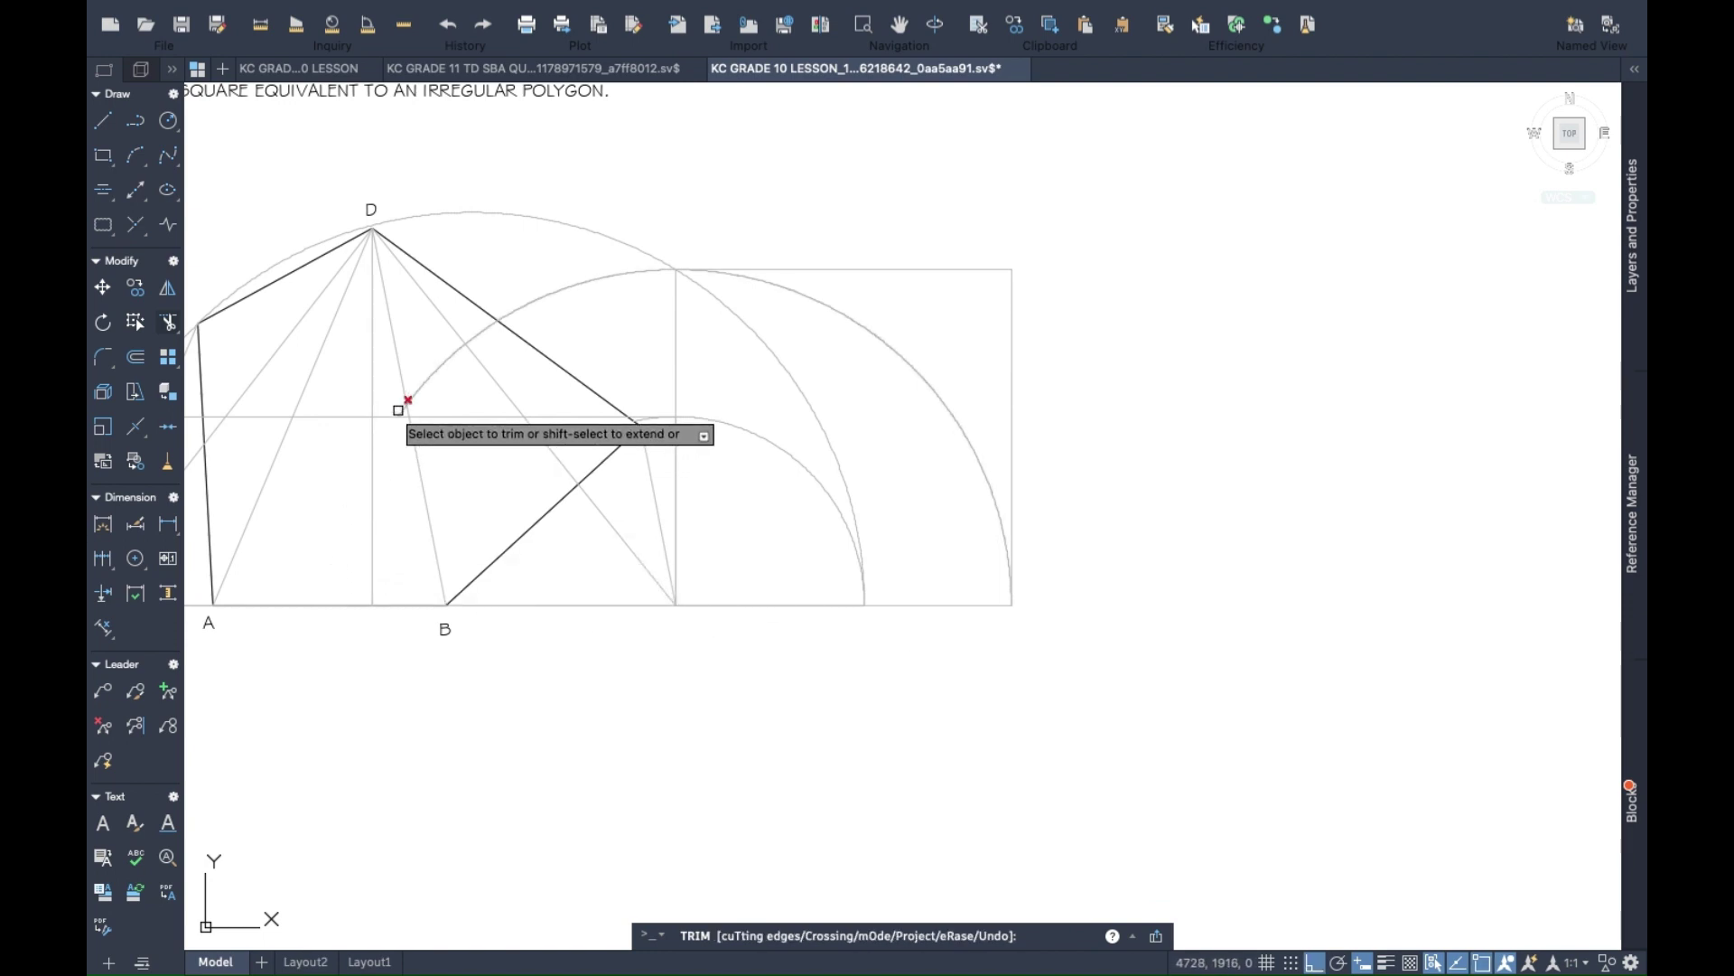
scroll(399, 409, "up", 4)
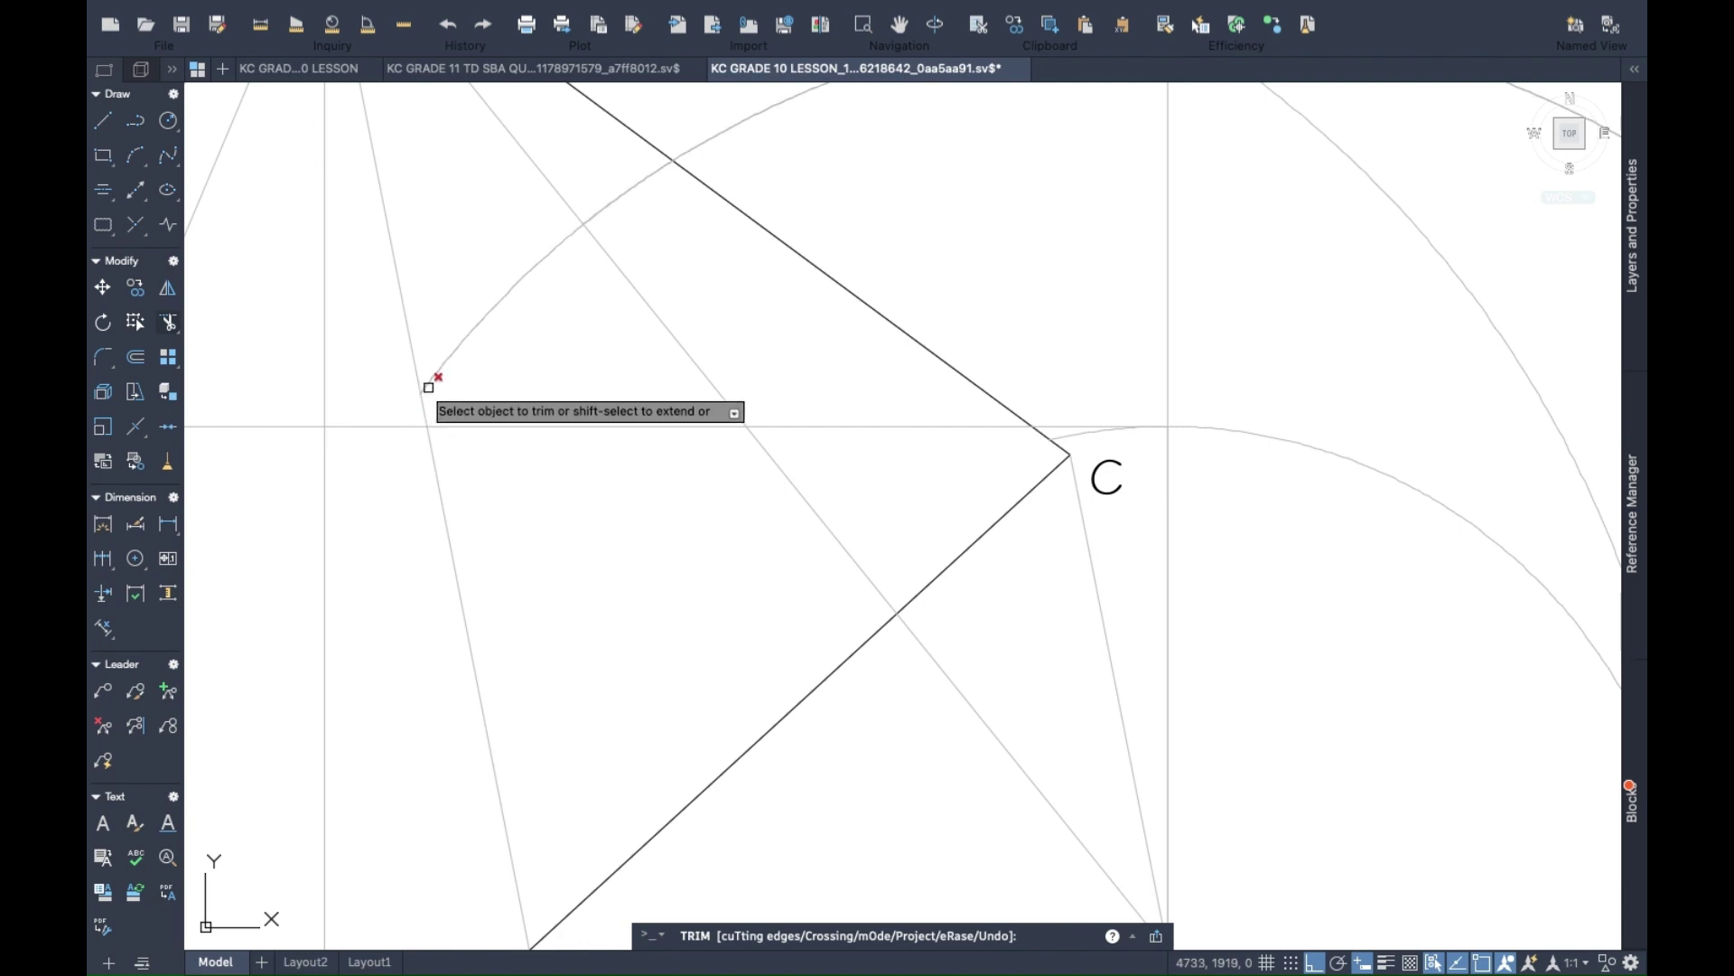
scroll(452, 374, "down", 2)
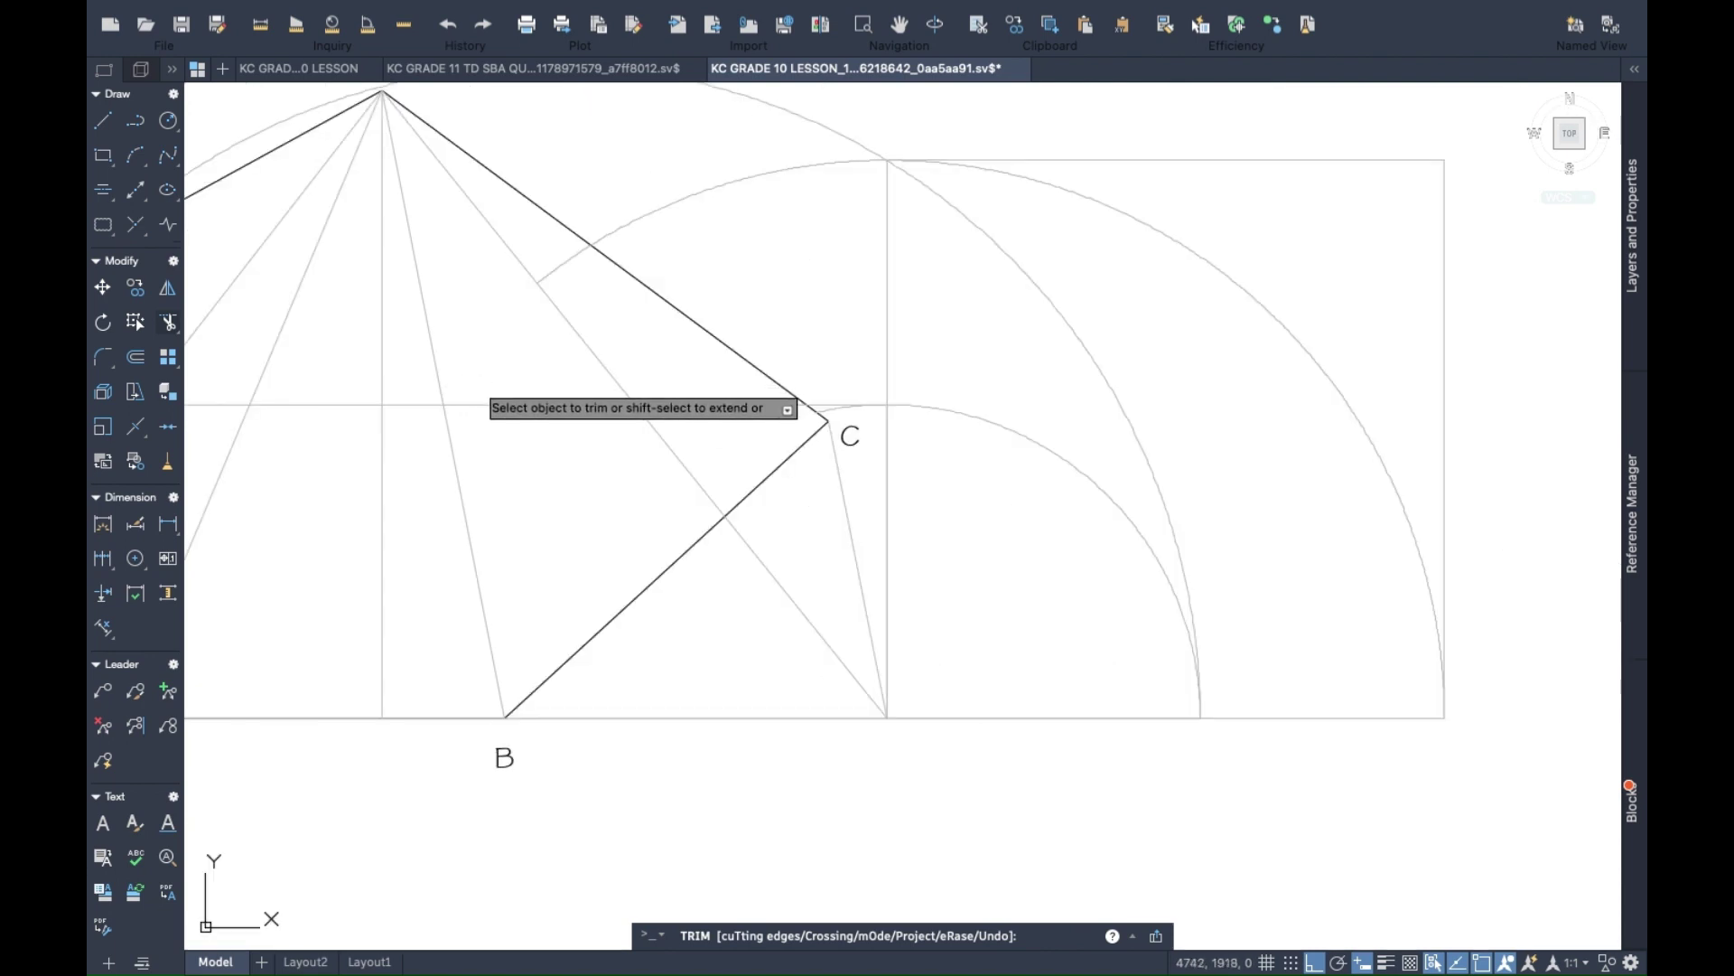
left_click(562, 268)
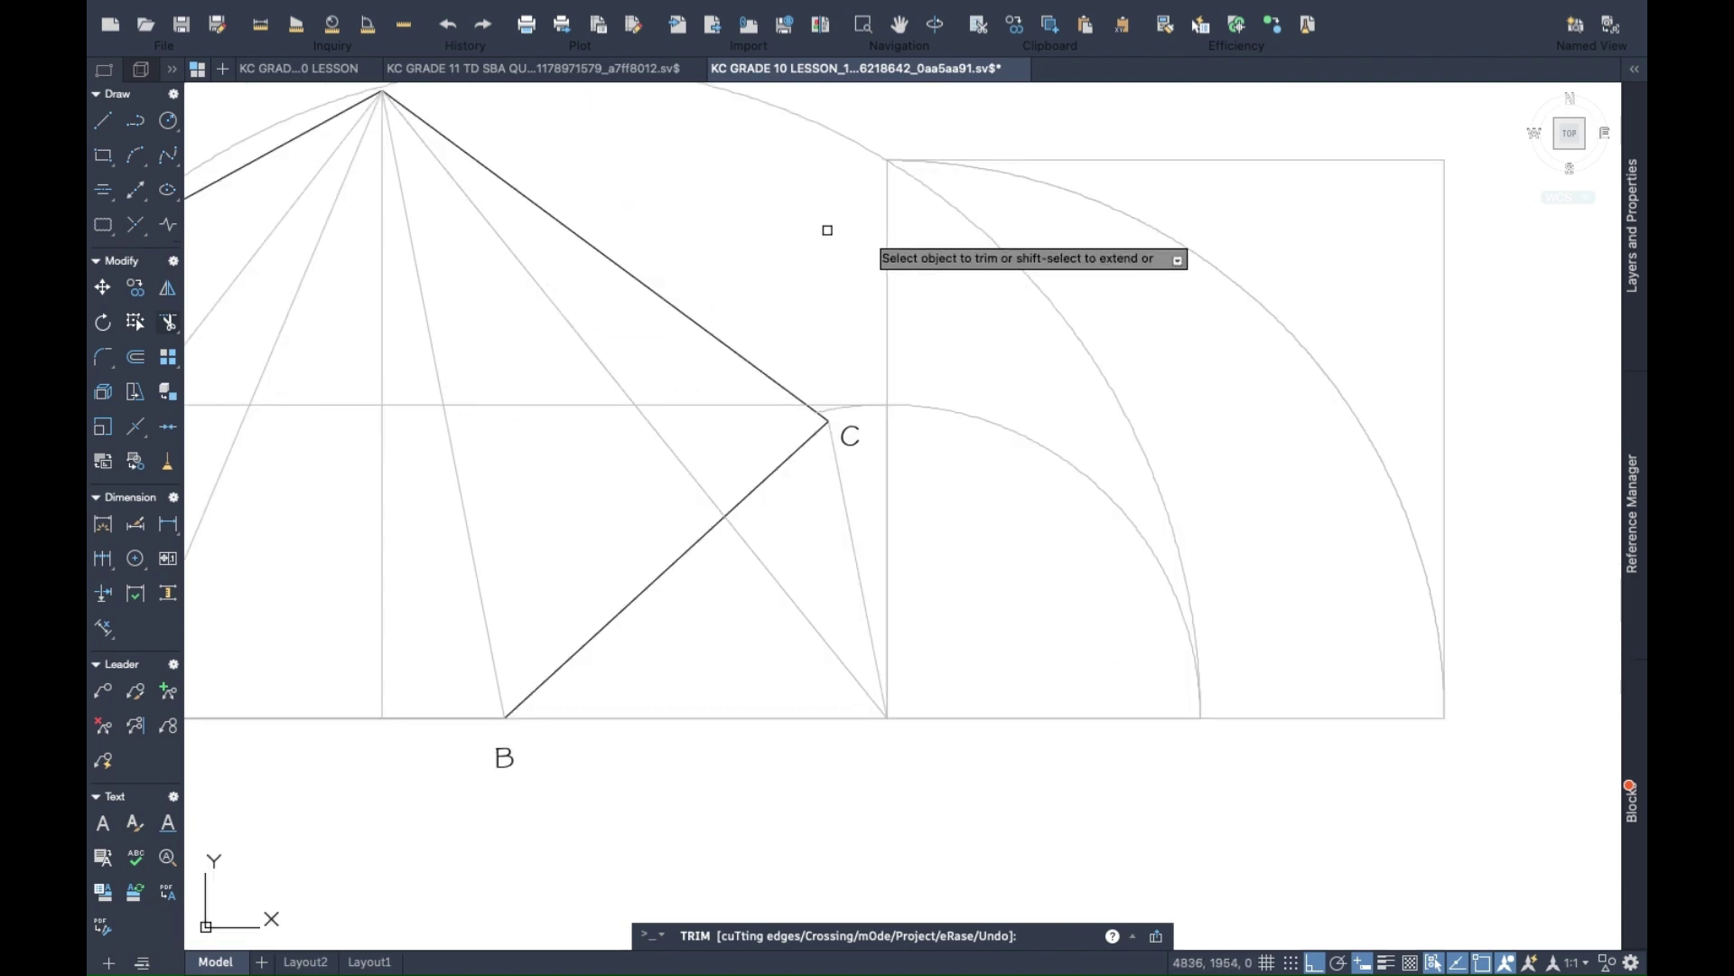
scroll(999, 255, "down", 3)
scroll(994, 271, "up", 1)
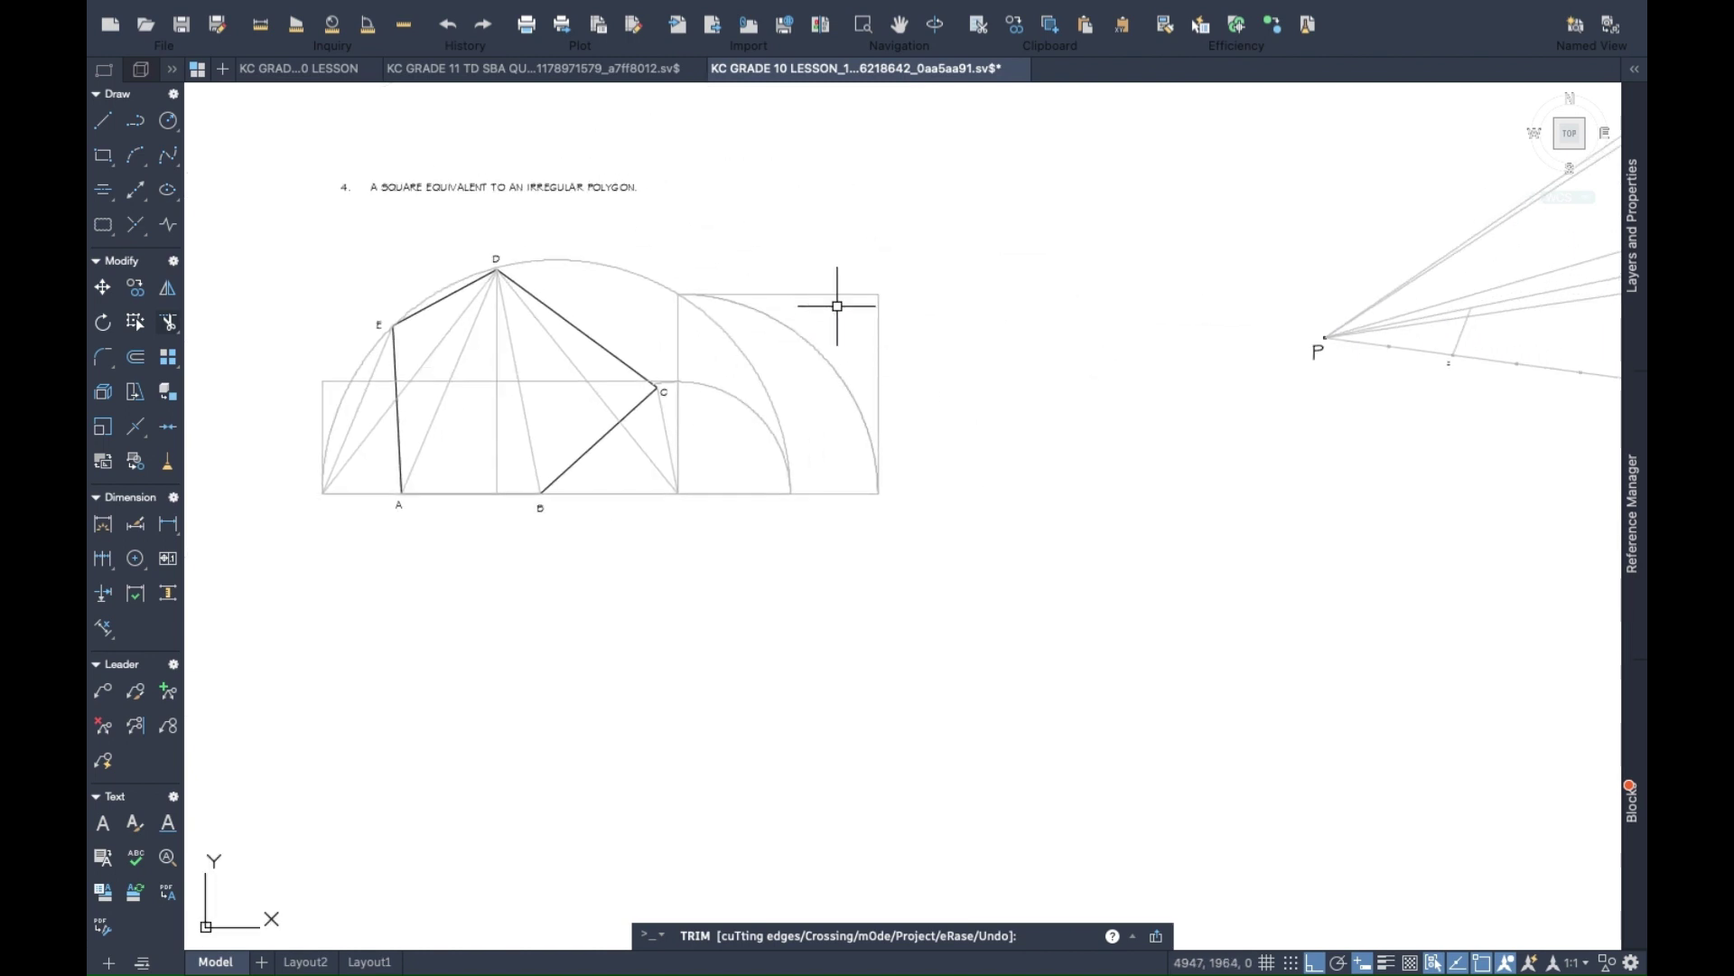
Move the square's four sides onto the OUTLINE layer through the Properties palette.
key("Escape")
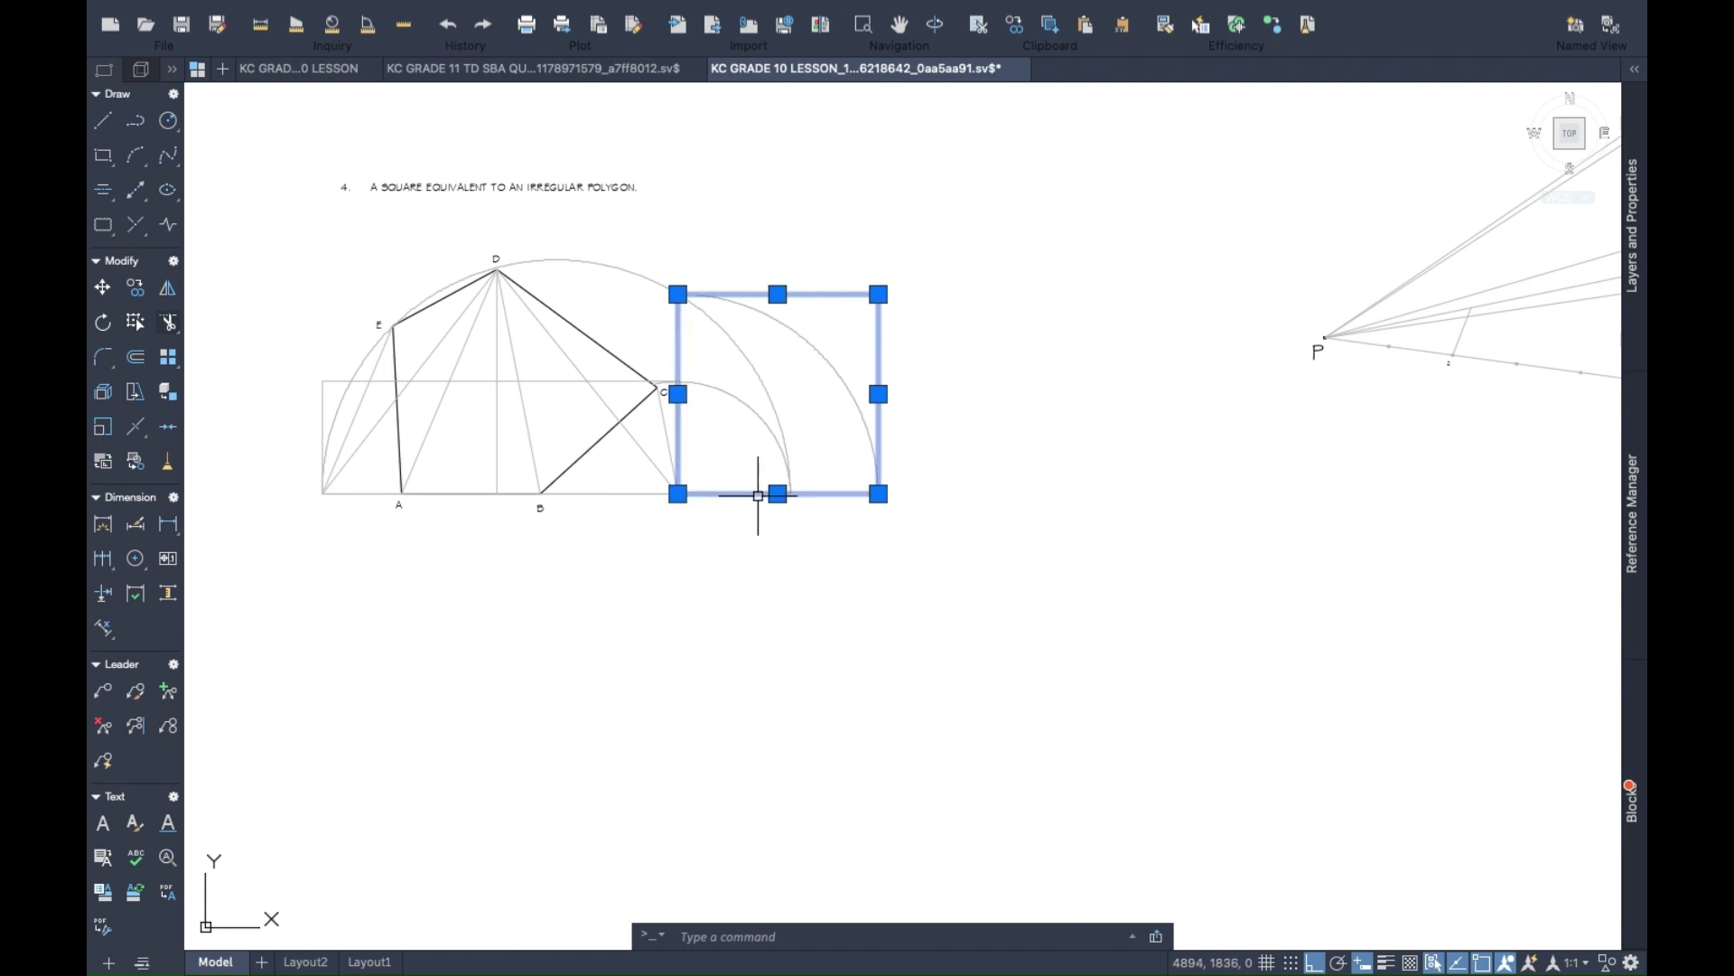
right_click(774, 404)
left_click(861, 909)
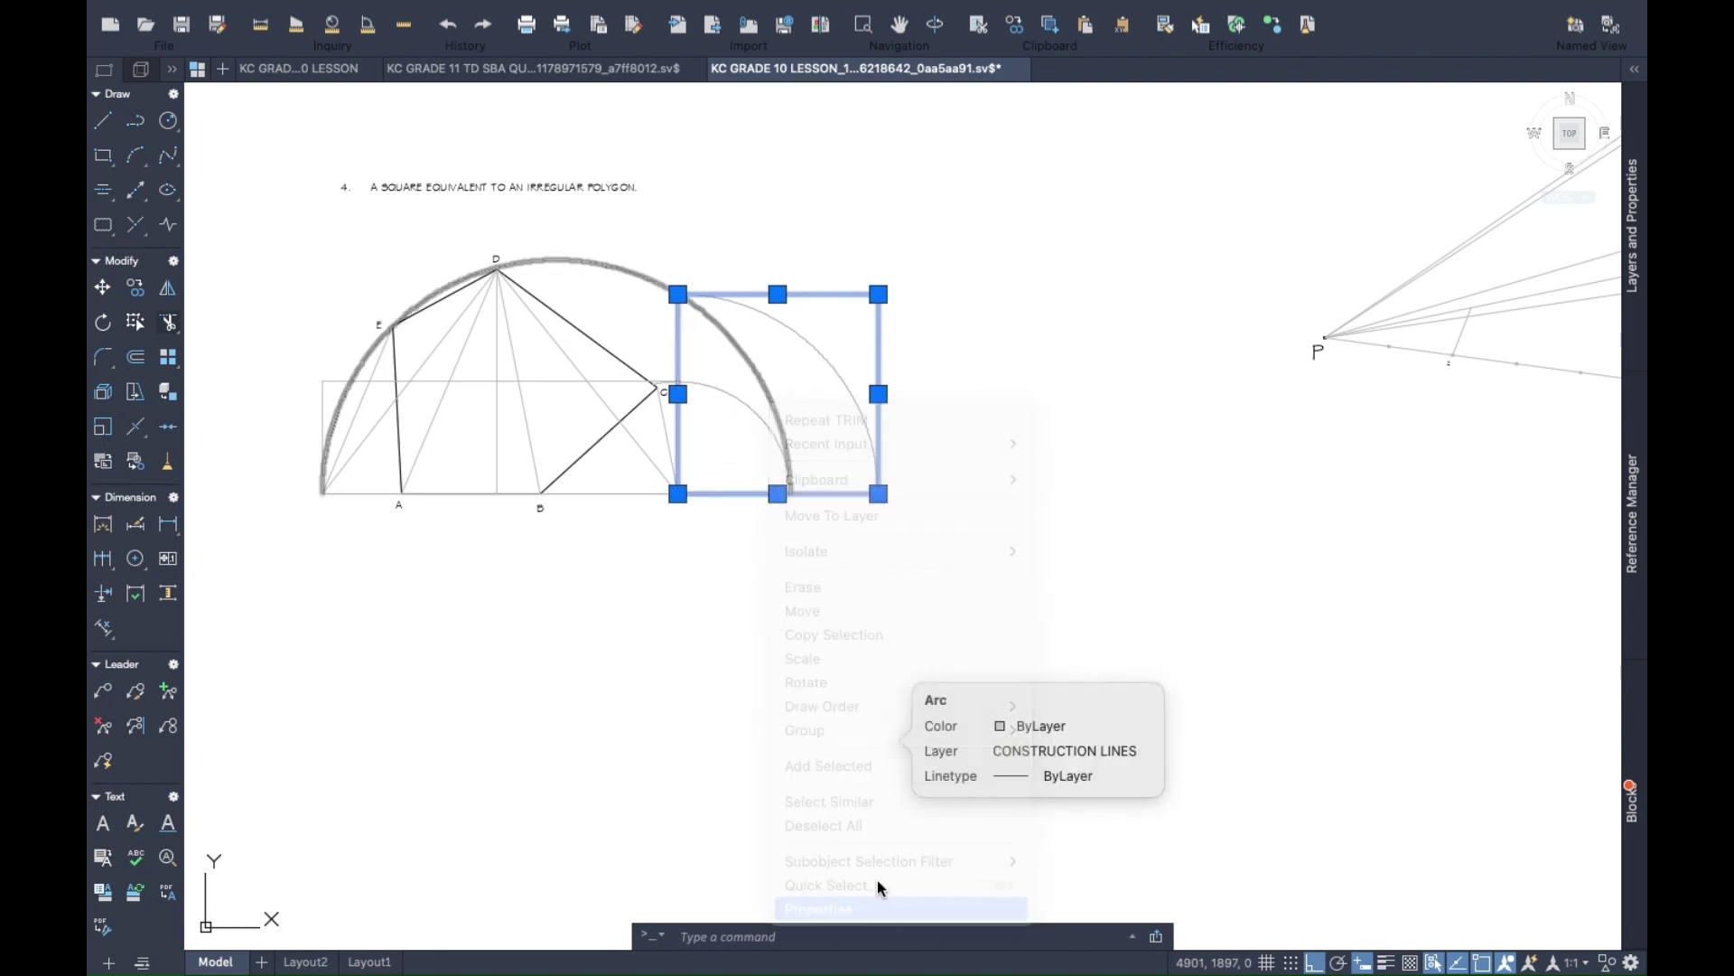
left_click(1295, 547)
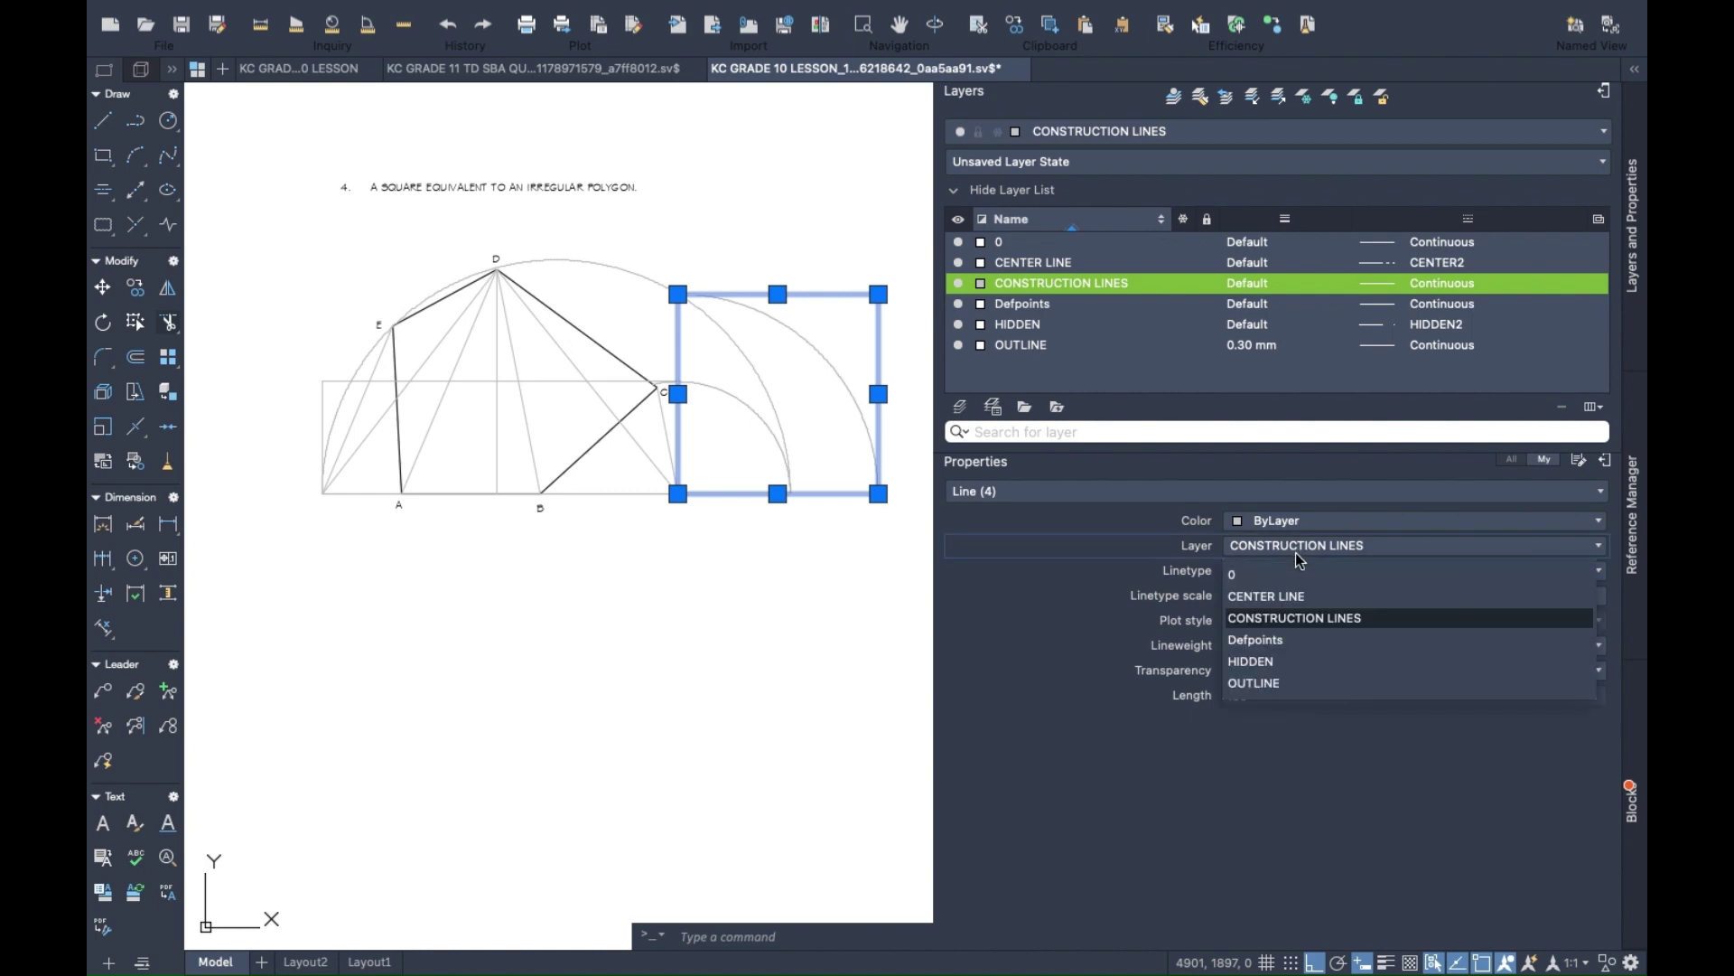
left_click(1269, 684)
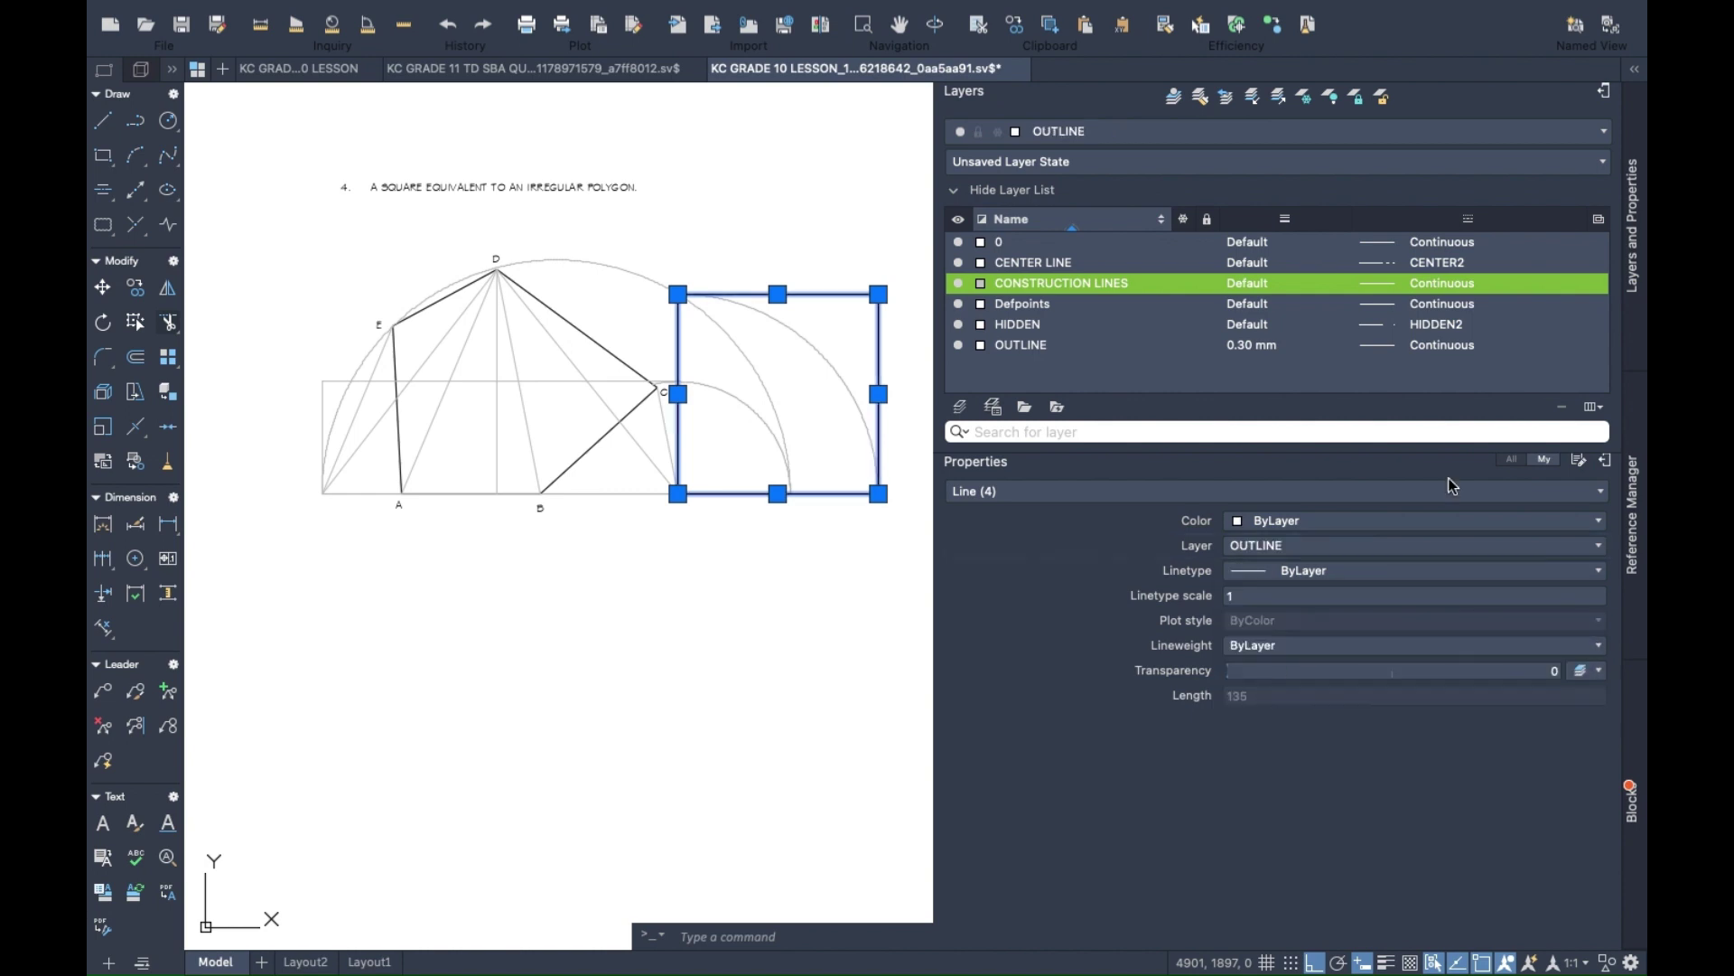
left_click(1640, 69)
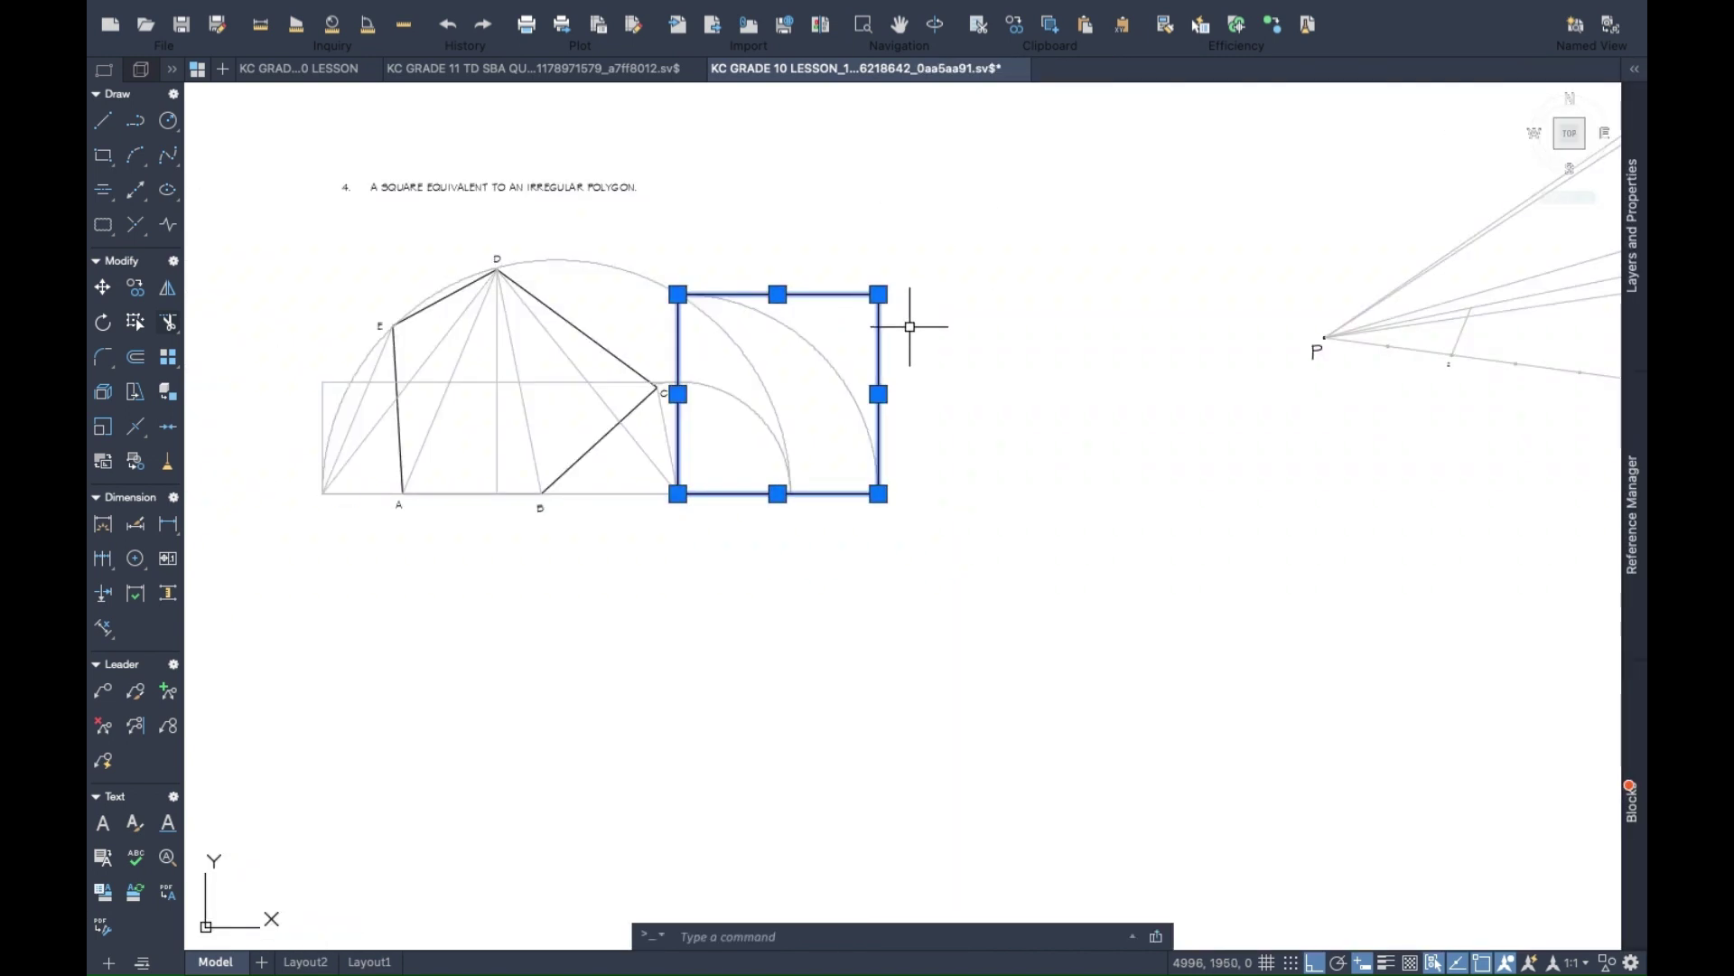
key("Escape")
left_click_drag(549, 449, 681, 482)
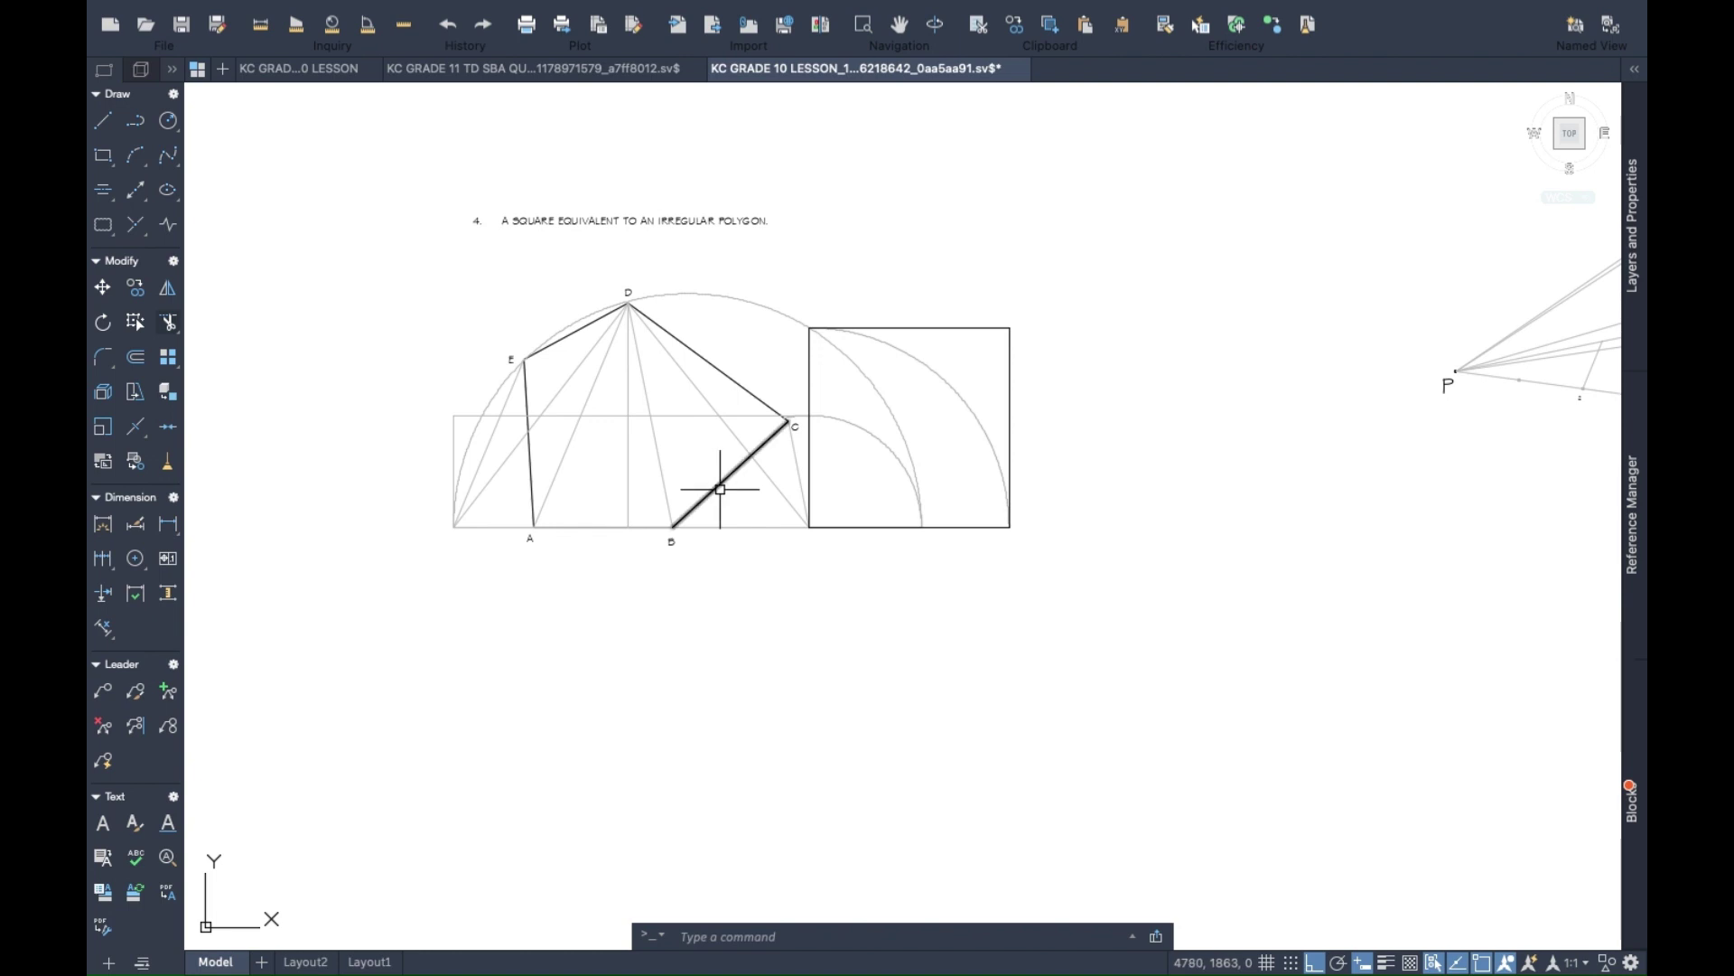
scroll(602, 558, "up", 3)
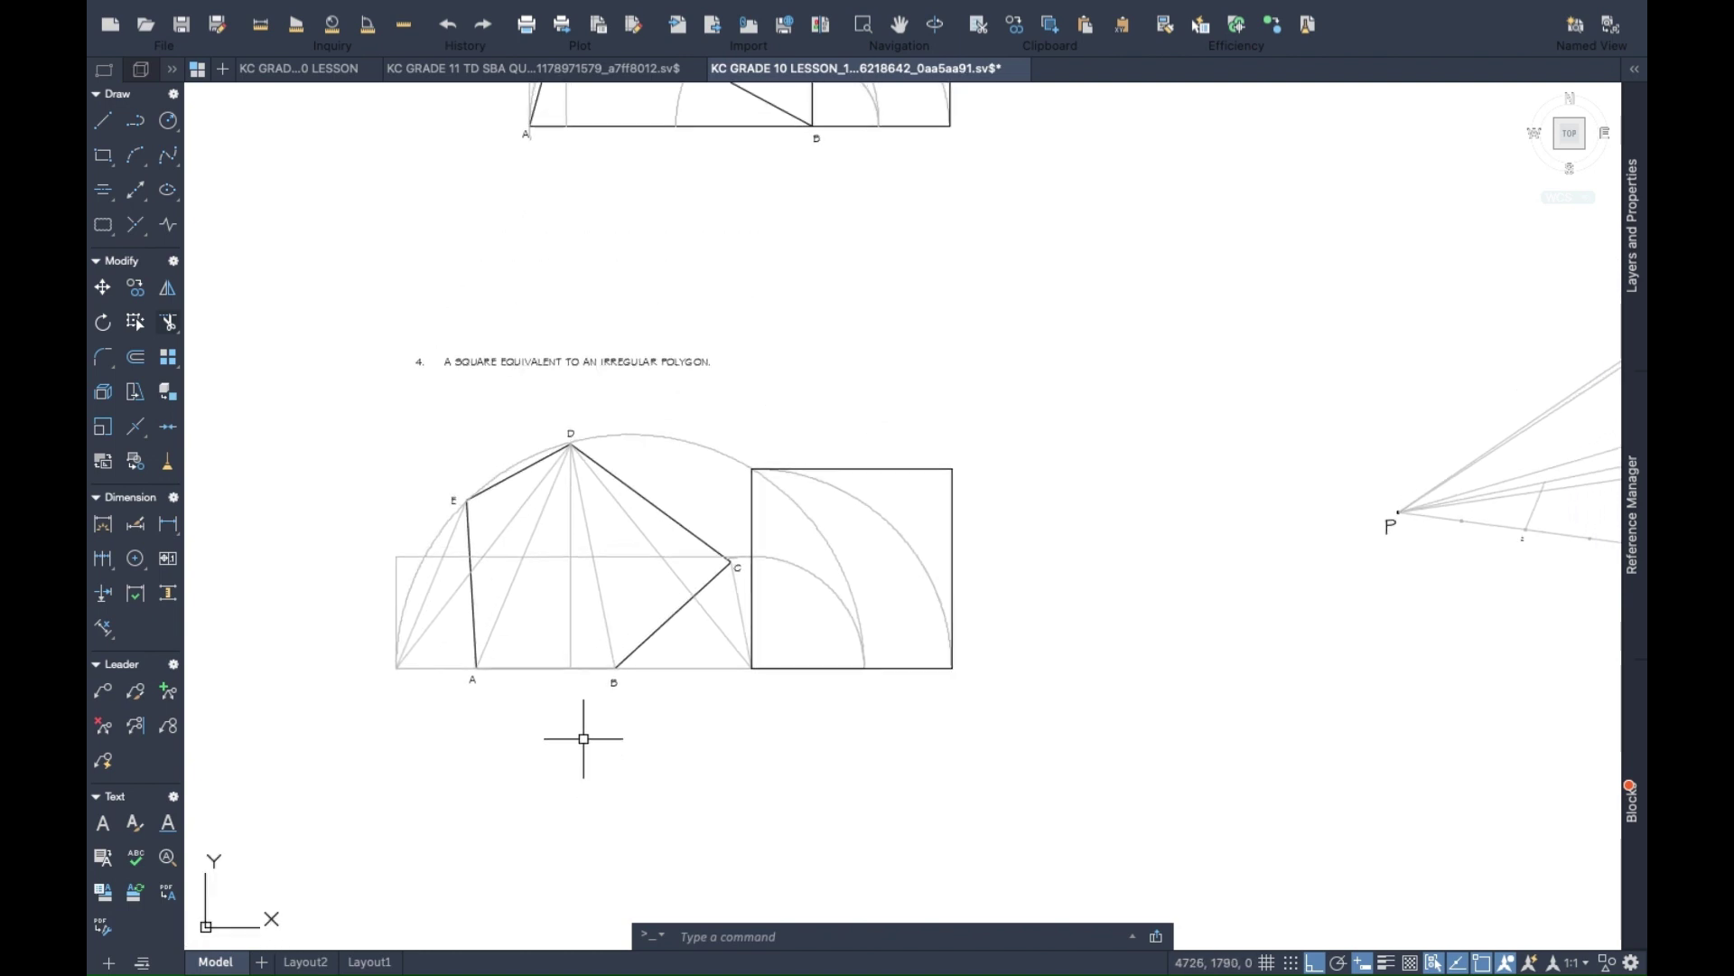
scroll(1072, 559, "down", 3)
scroll(1362, 480, "left", 3)
scroll(1405, 500, "up", 3)
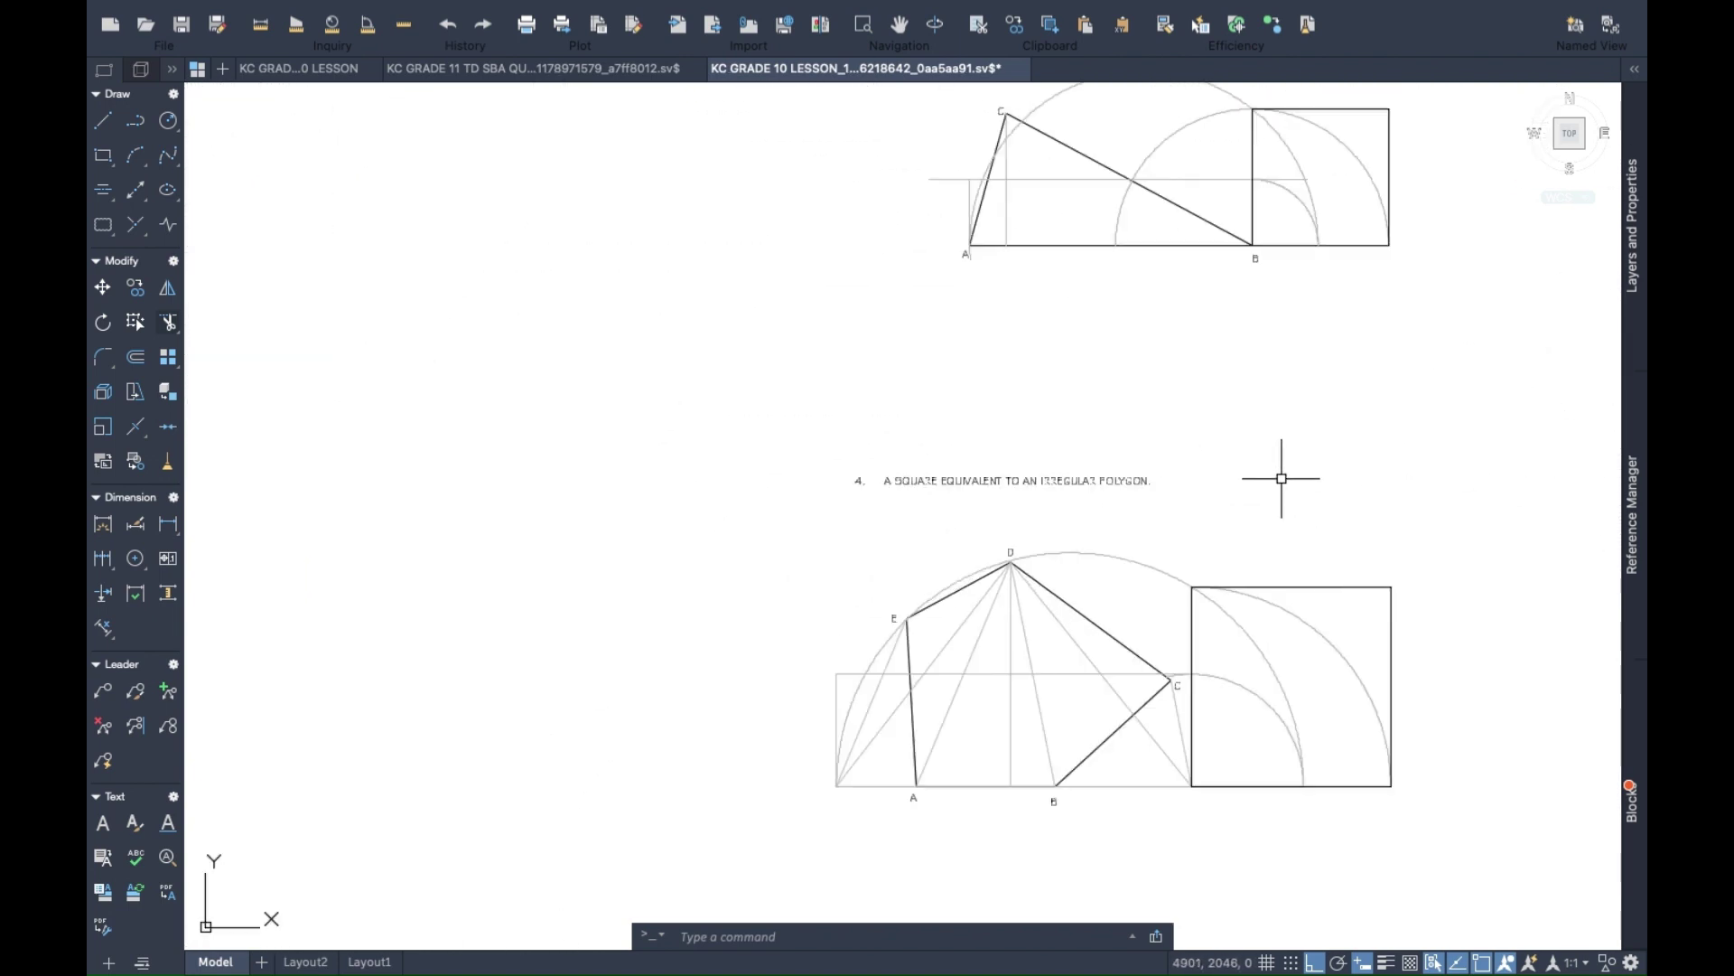
scroll(1281, 476, "up", 2)
left_click_drag(1188, 568, 1145, 500)
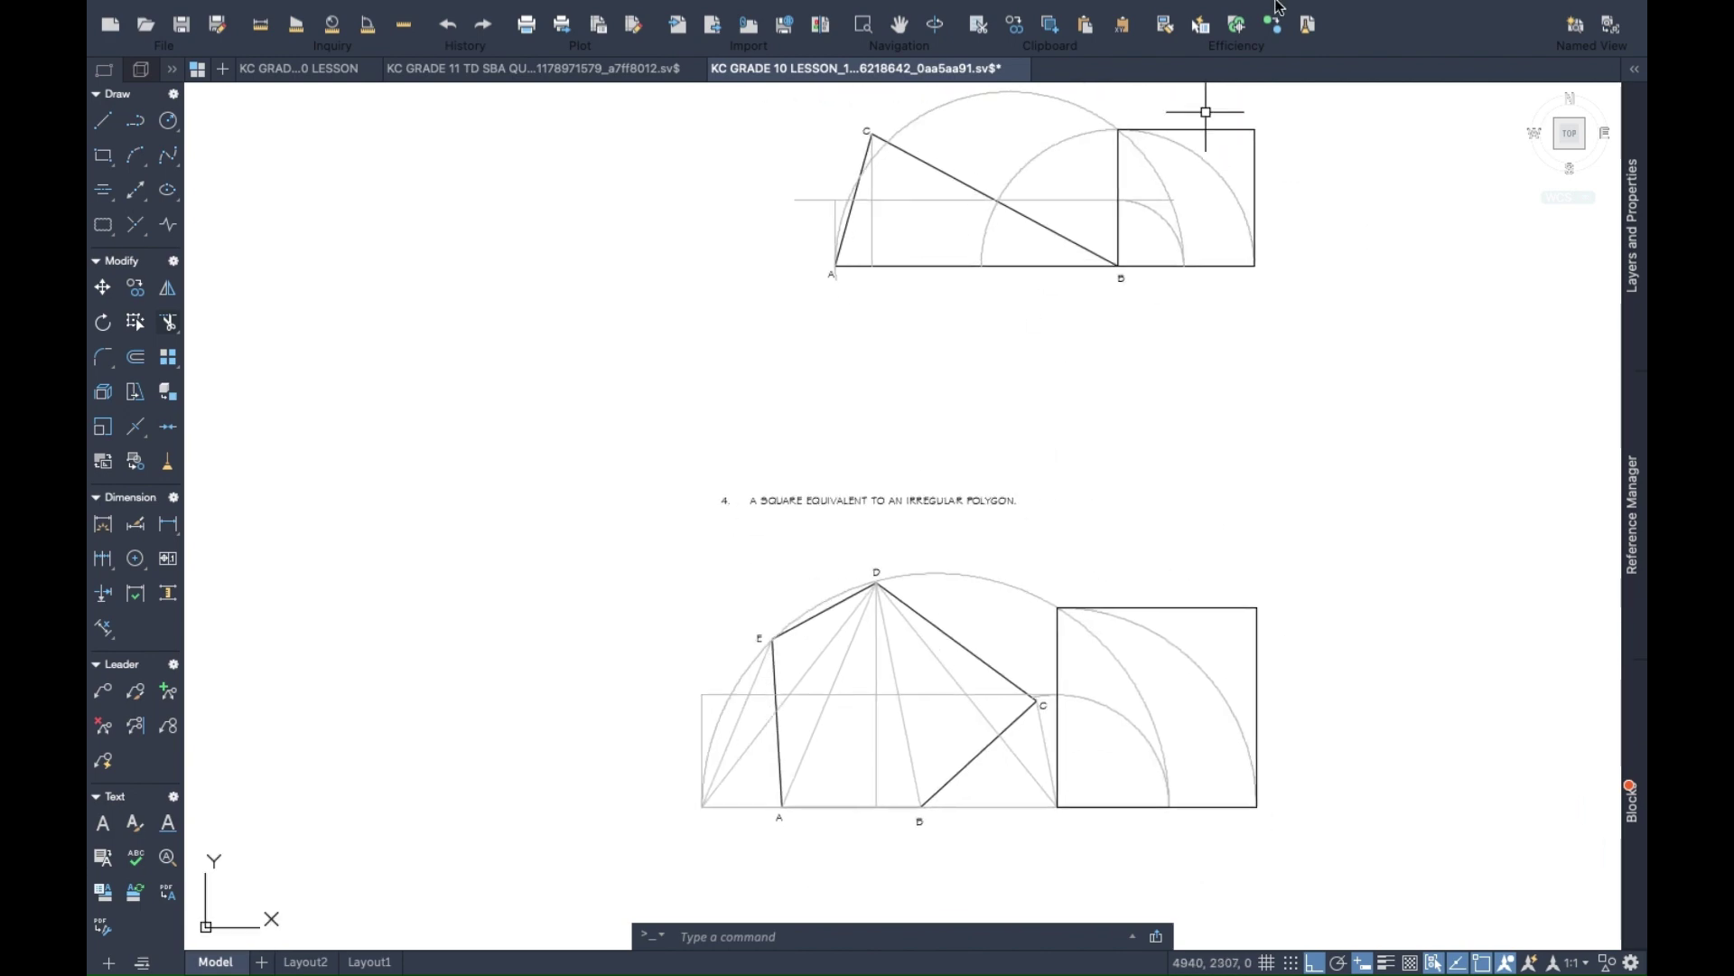